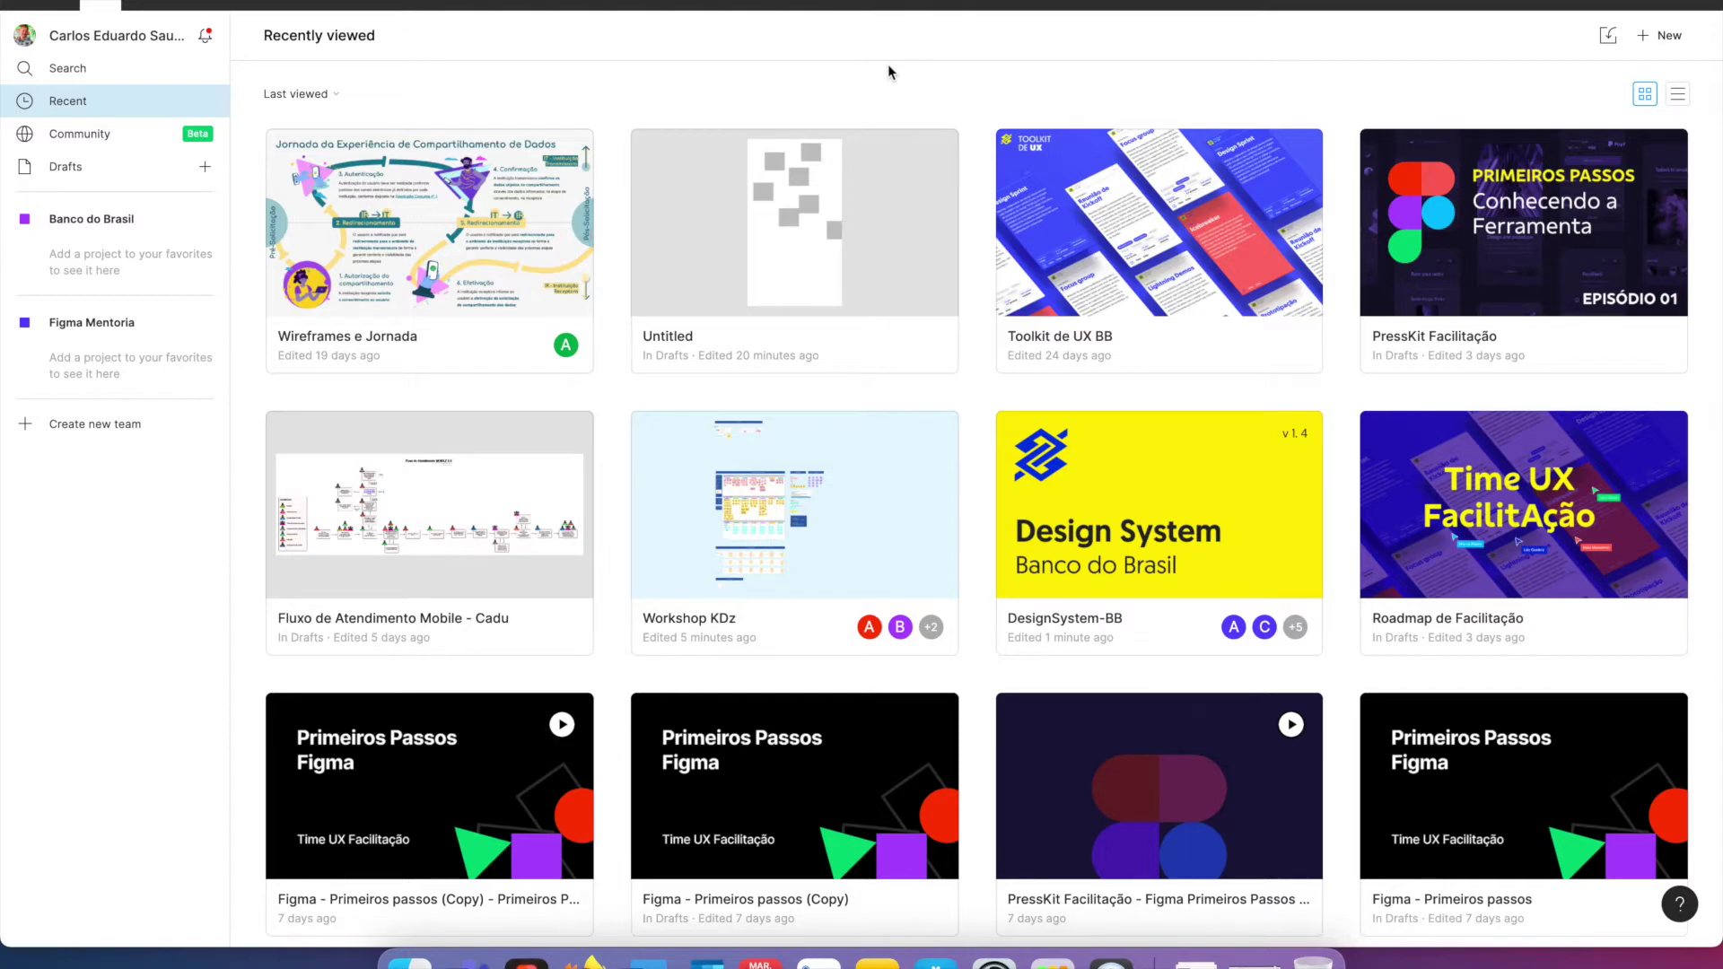
- Open the Untitled draft and move the rectangle cut off by the phone frame's edge inside the frame, at about X 322, Y 152
{"action": "double_click", "coordinate": [918, 196]}
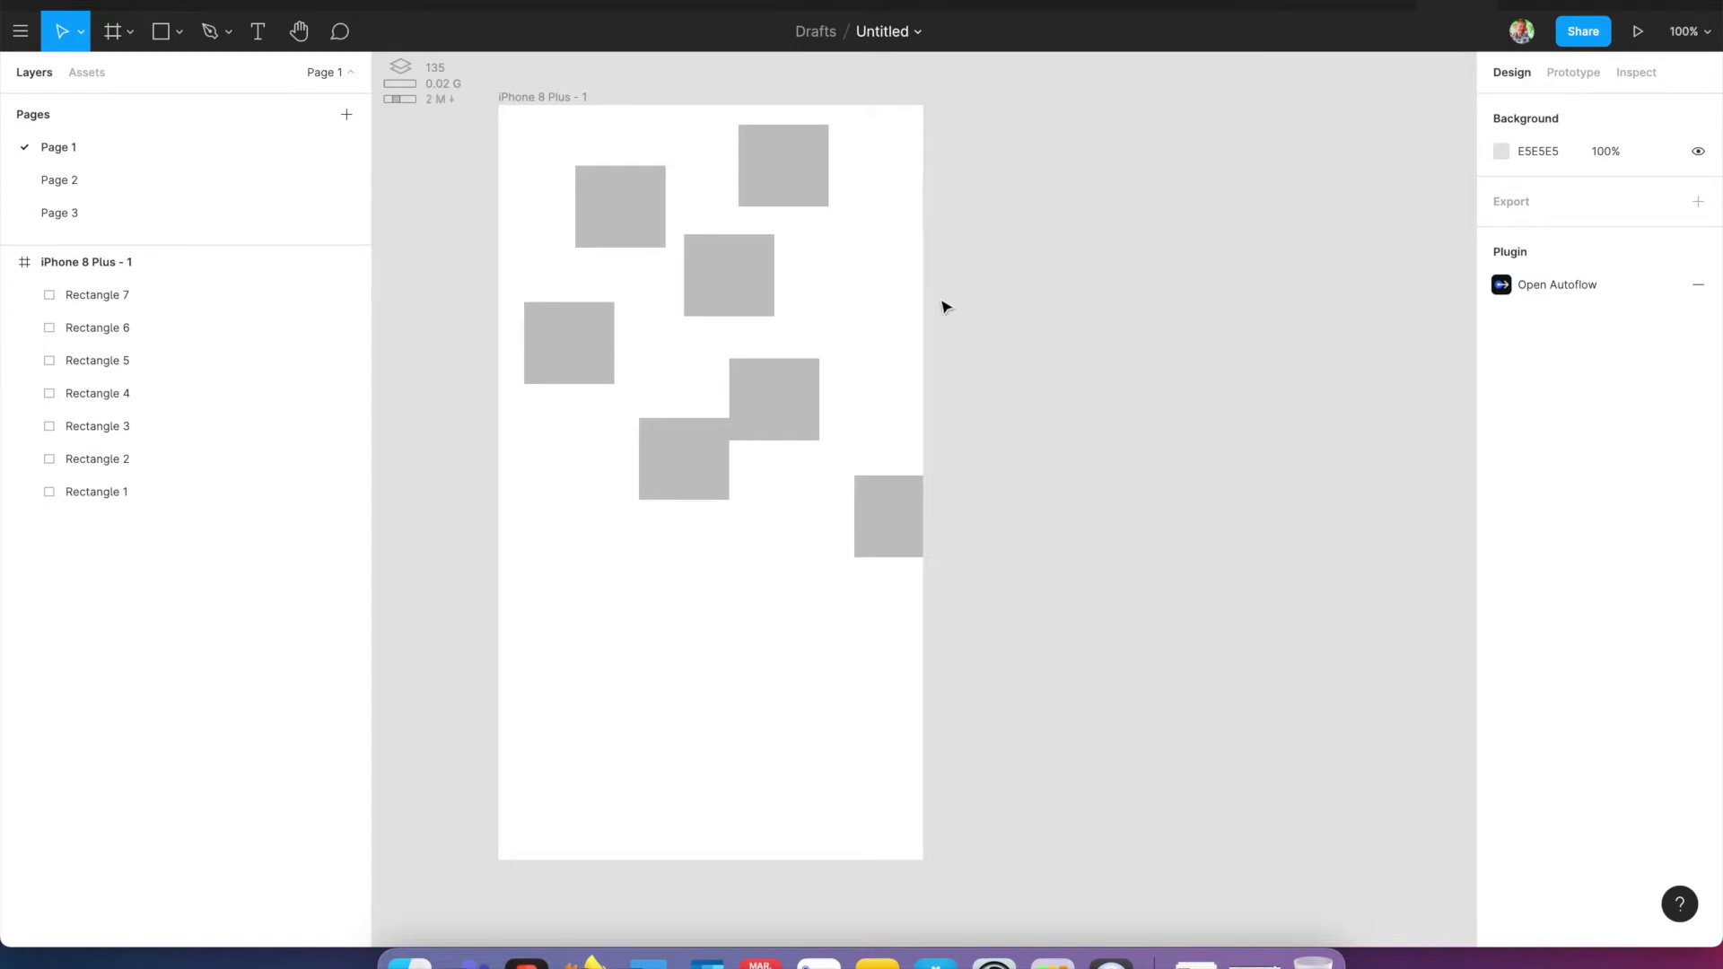
{"action": "left_click_drag", "start_coordinate": [1023, 396], "coordinate": [1142, 404]}
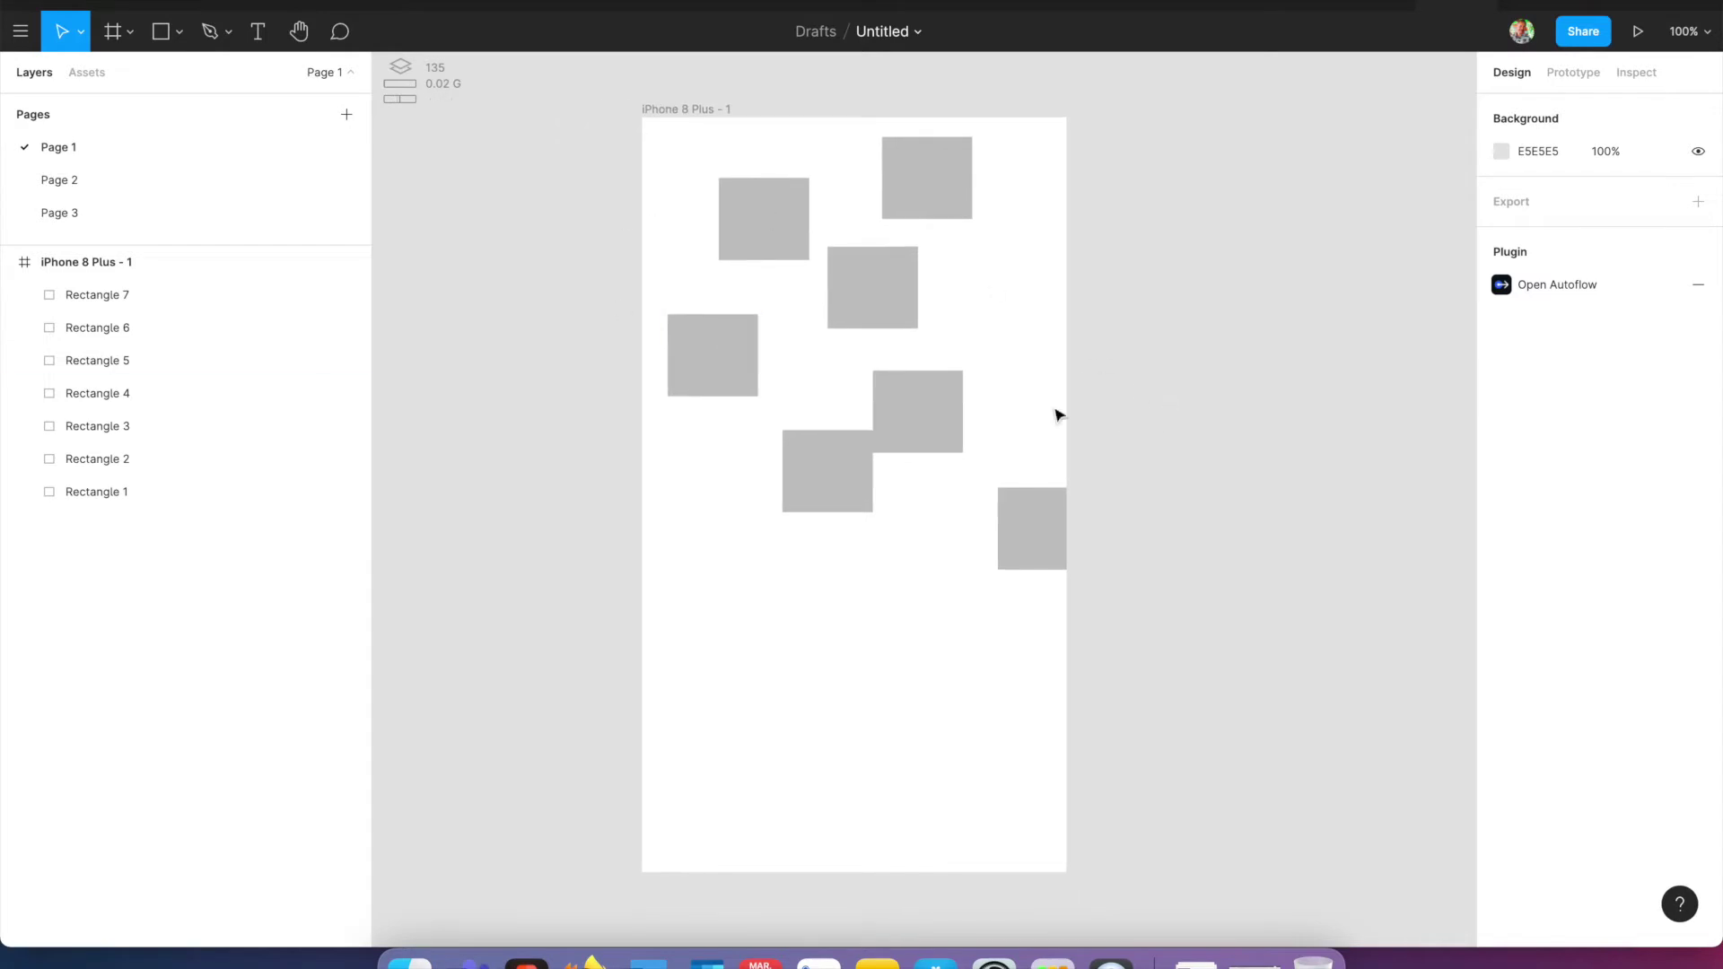
{"action": "left_click", "coordinate": [1186, 476]}
{"action": "left_click", "coordinate": [915, 209]}
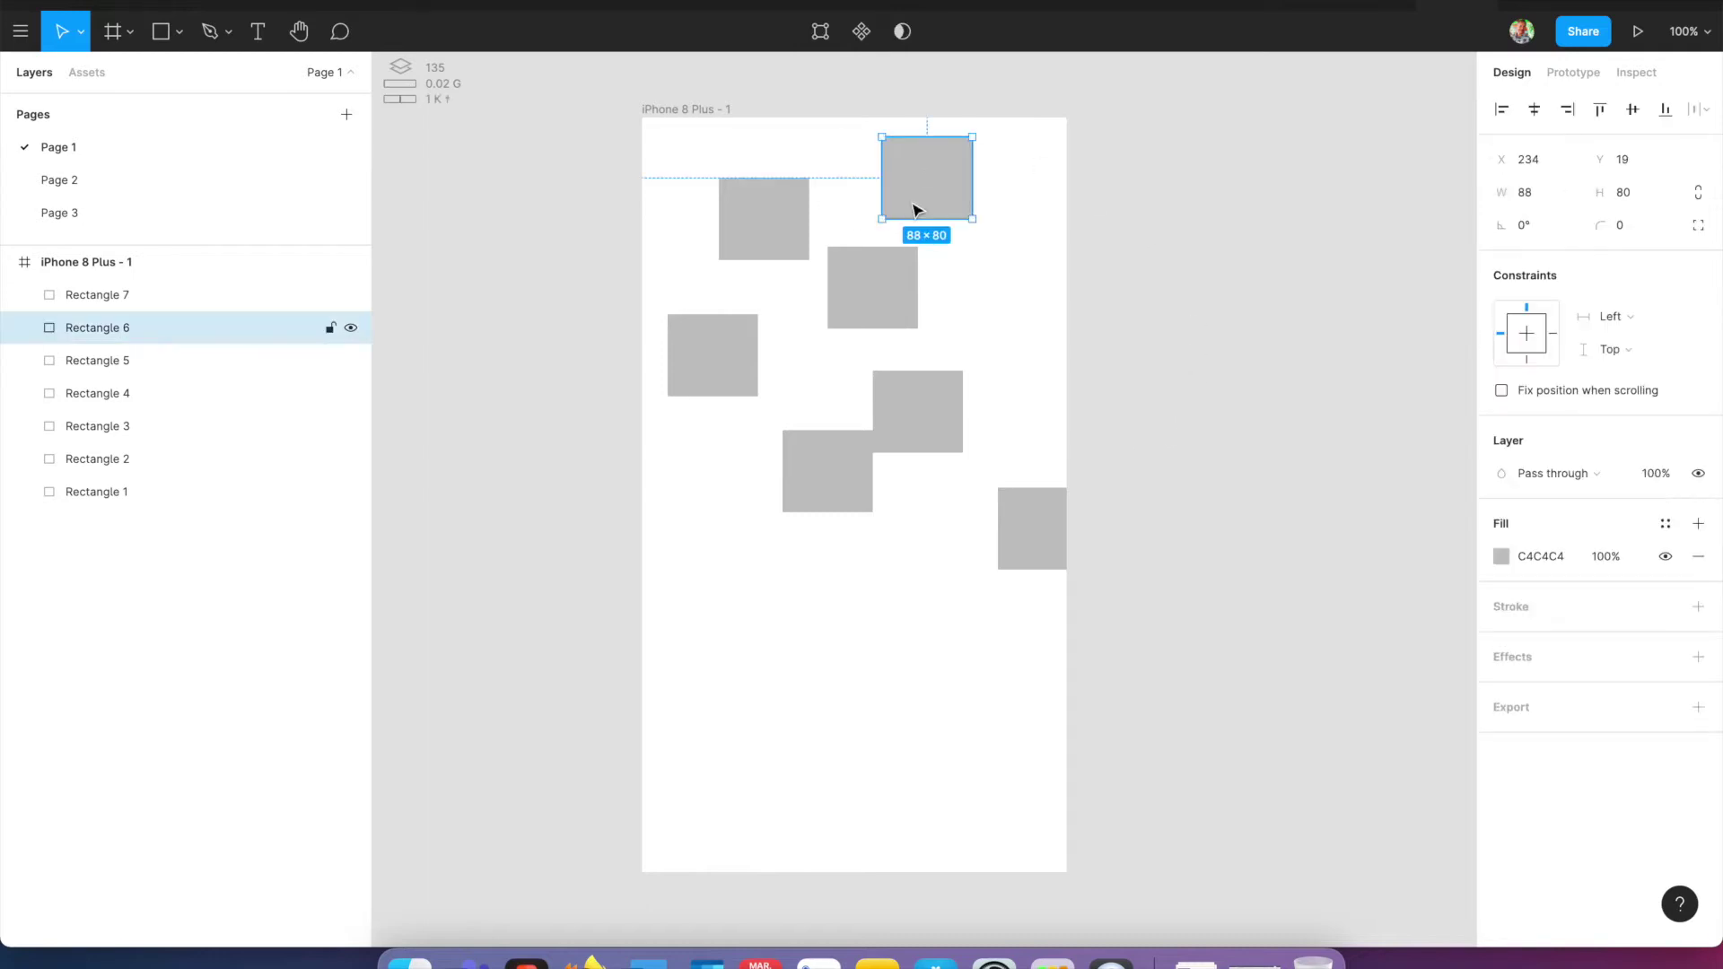
{"action": "left_click", "coordinate": [765, 214]}
{"action": "left_click", "coordinate": [885, 292]}
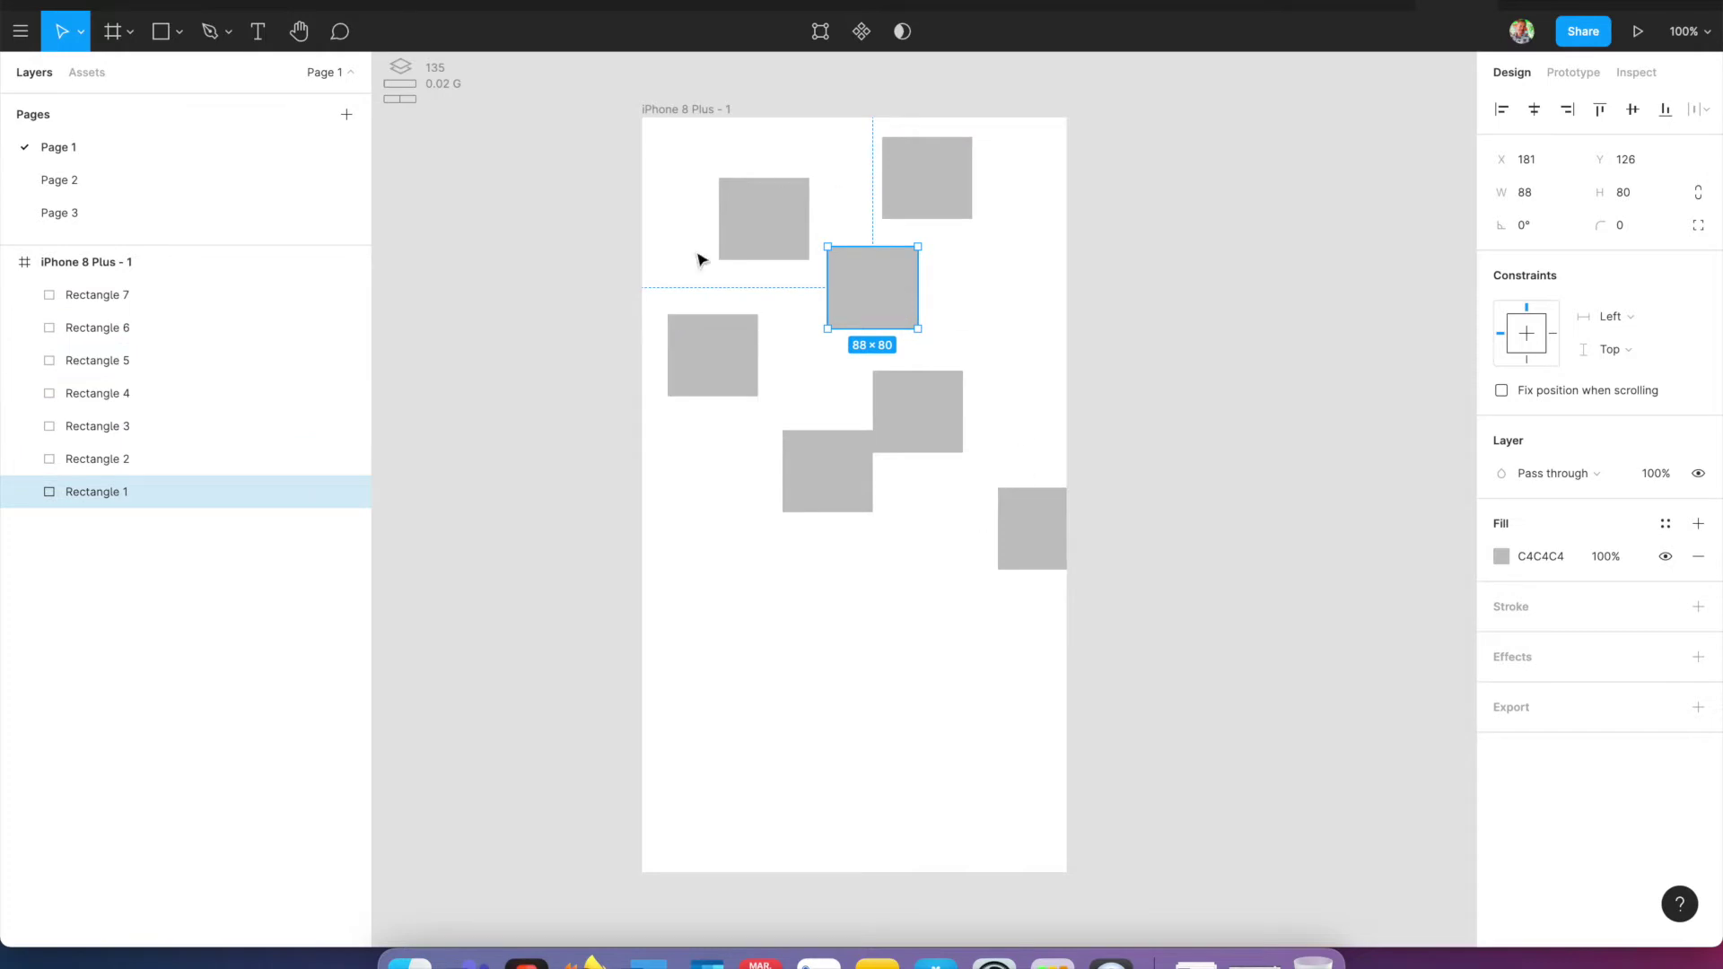
{"action": "left_click_drag", "start_coordinate": [1009, 499], "coordinate": [992, 292]}
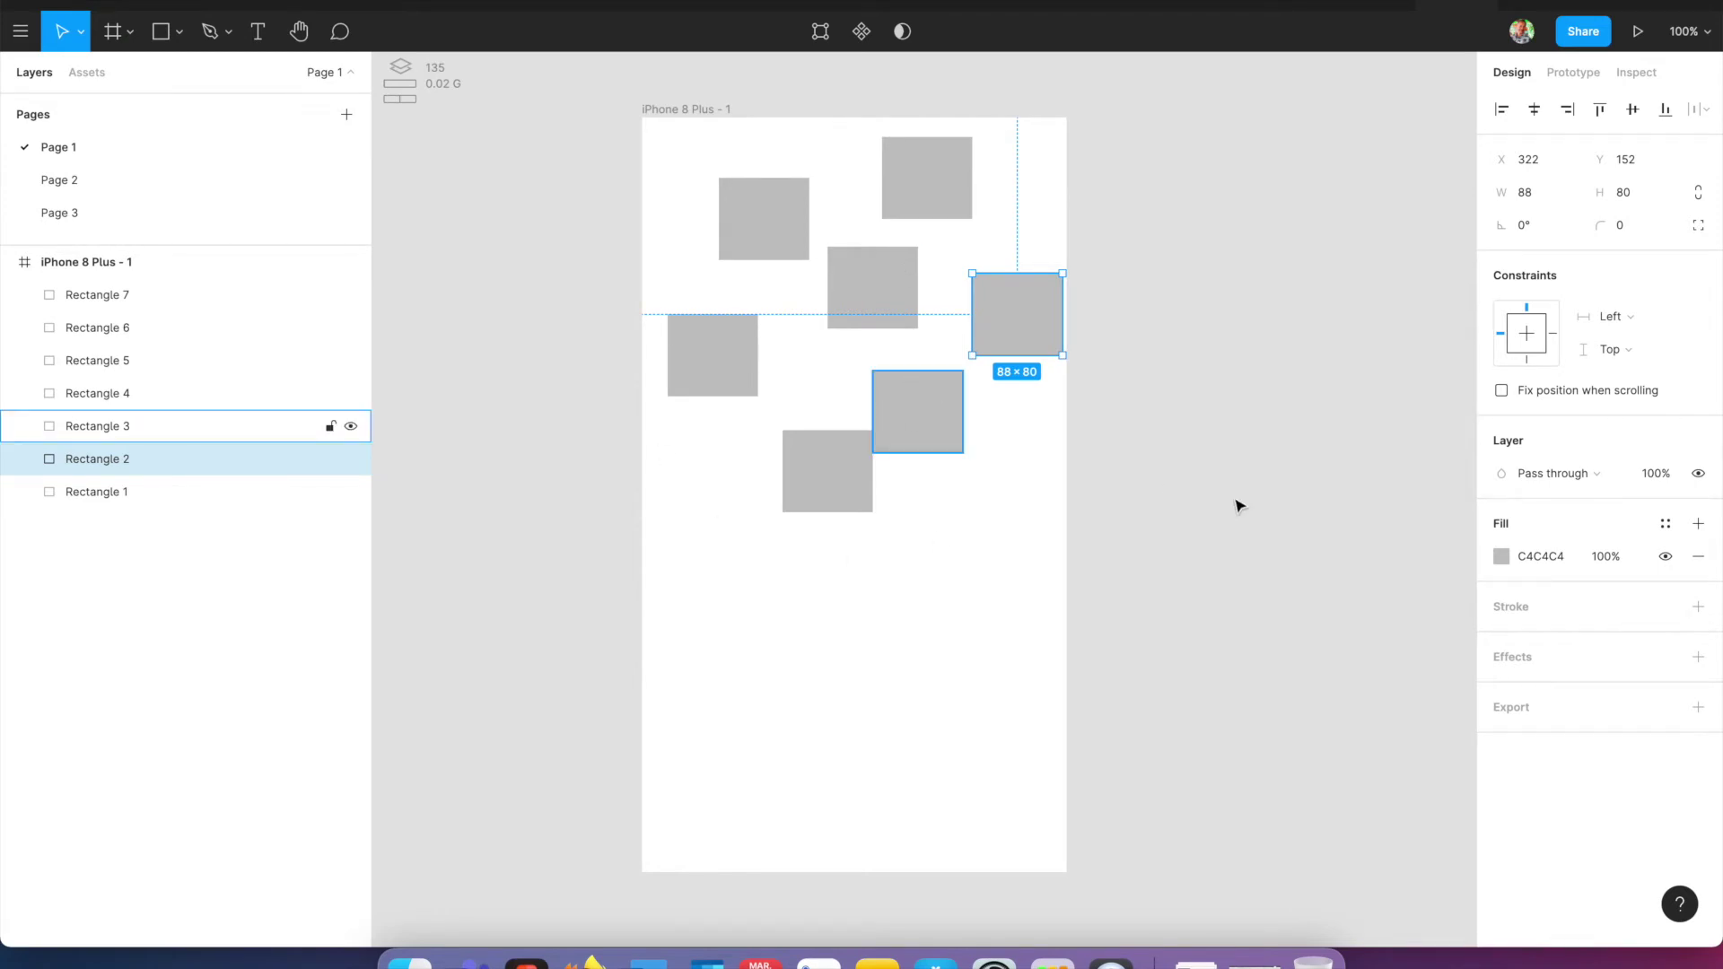
- Organize all seven rectangles in the phone frame into a grid with a maximum of 3 columns using the LilGrid plugin
{"action": "left_click_drag", "start_coordinate": [1179, 601], "coordinate": [577, 178]}
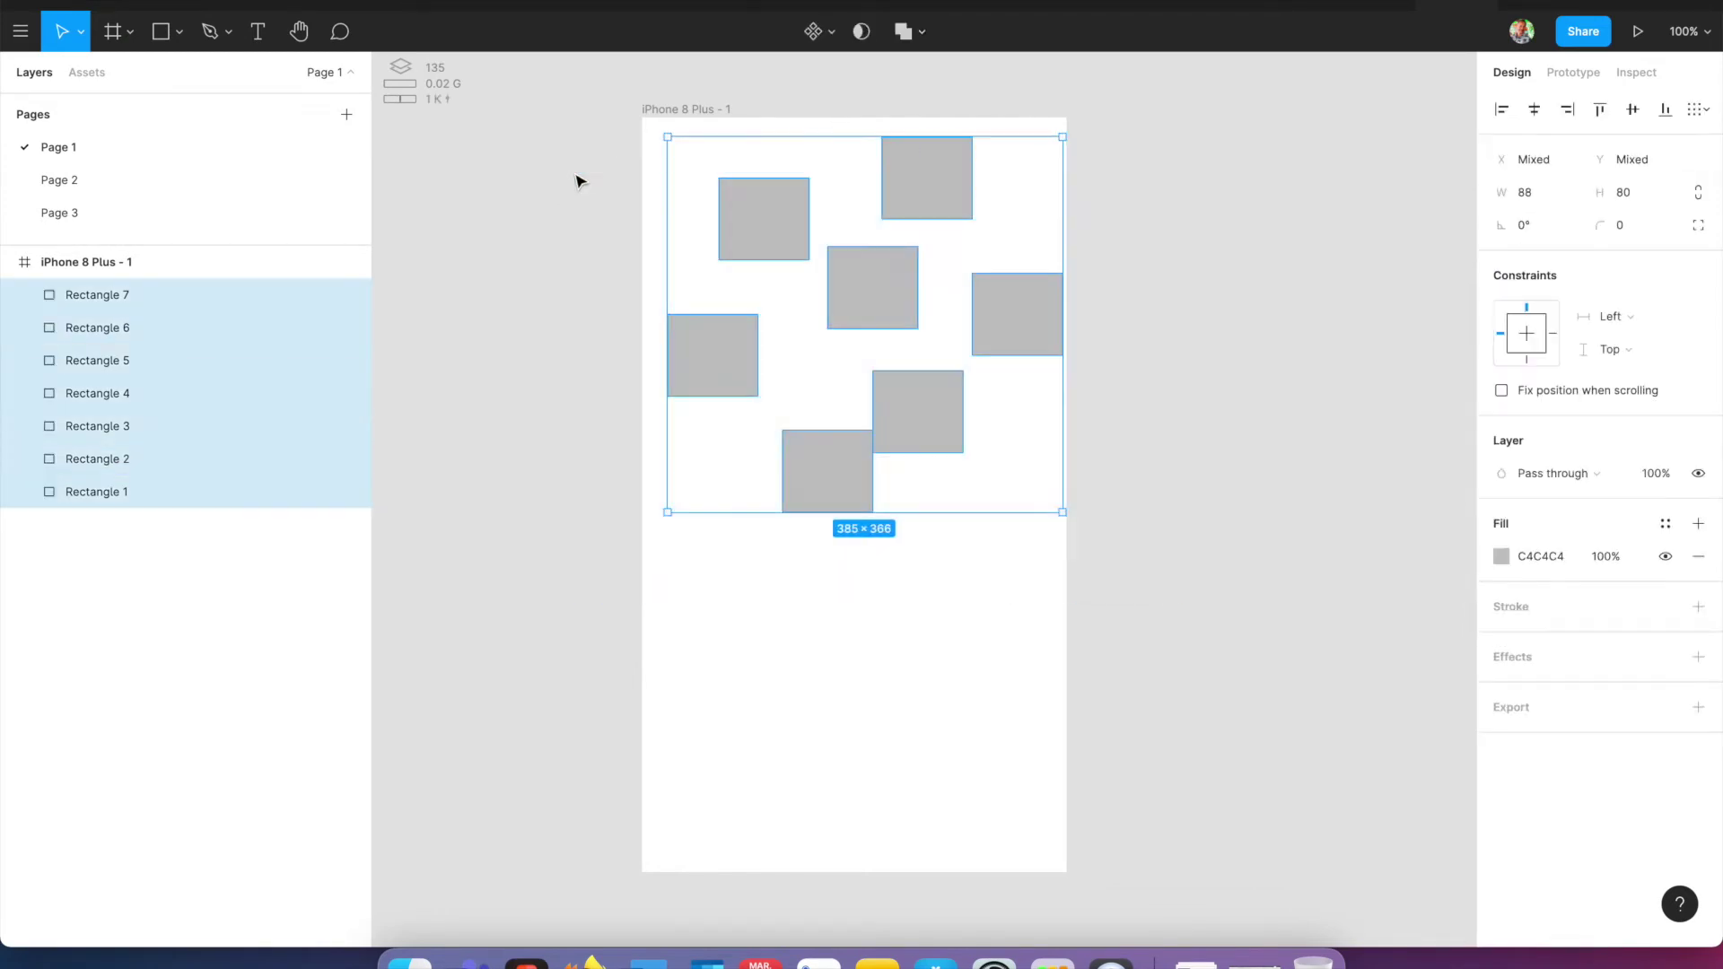
{"action": "left_click", "coordinate": [1187, 503]}
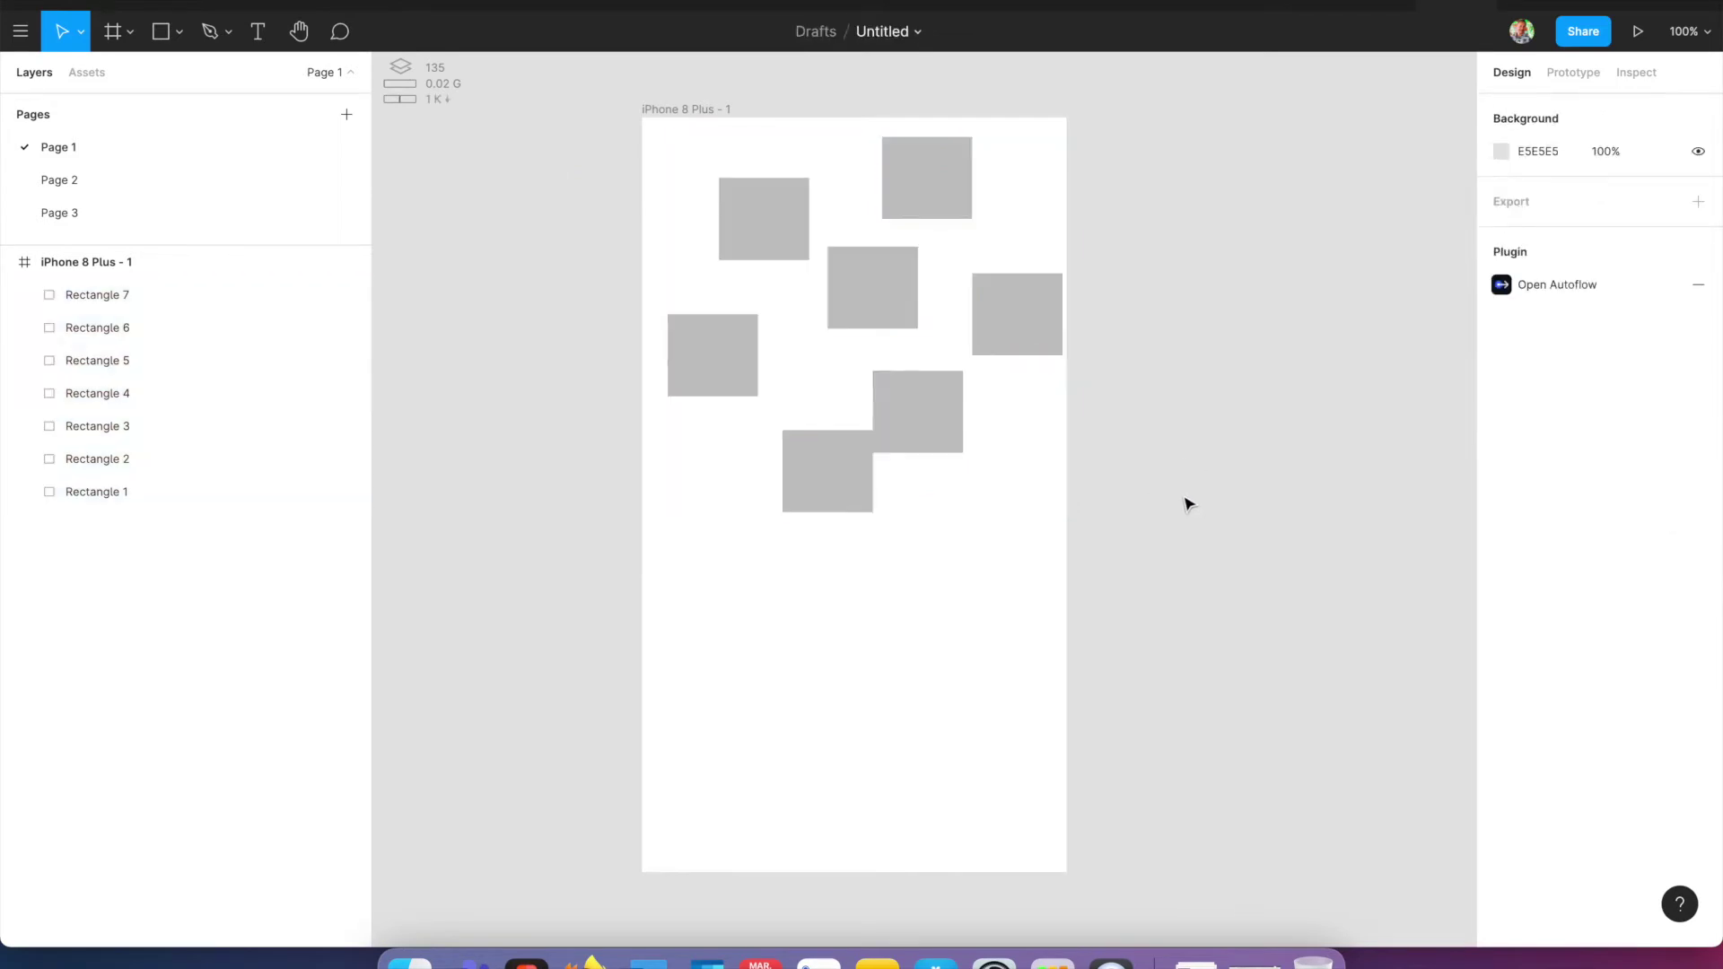
{"action": "left_click_drag", "start_coordinate": [1176, 553], "coordinate": [658, 187]}
{"action": "left_click", "coordinate": [22, 30]}
{"action": "mouse_move", "coordinate": [108, 308]}
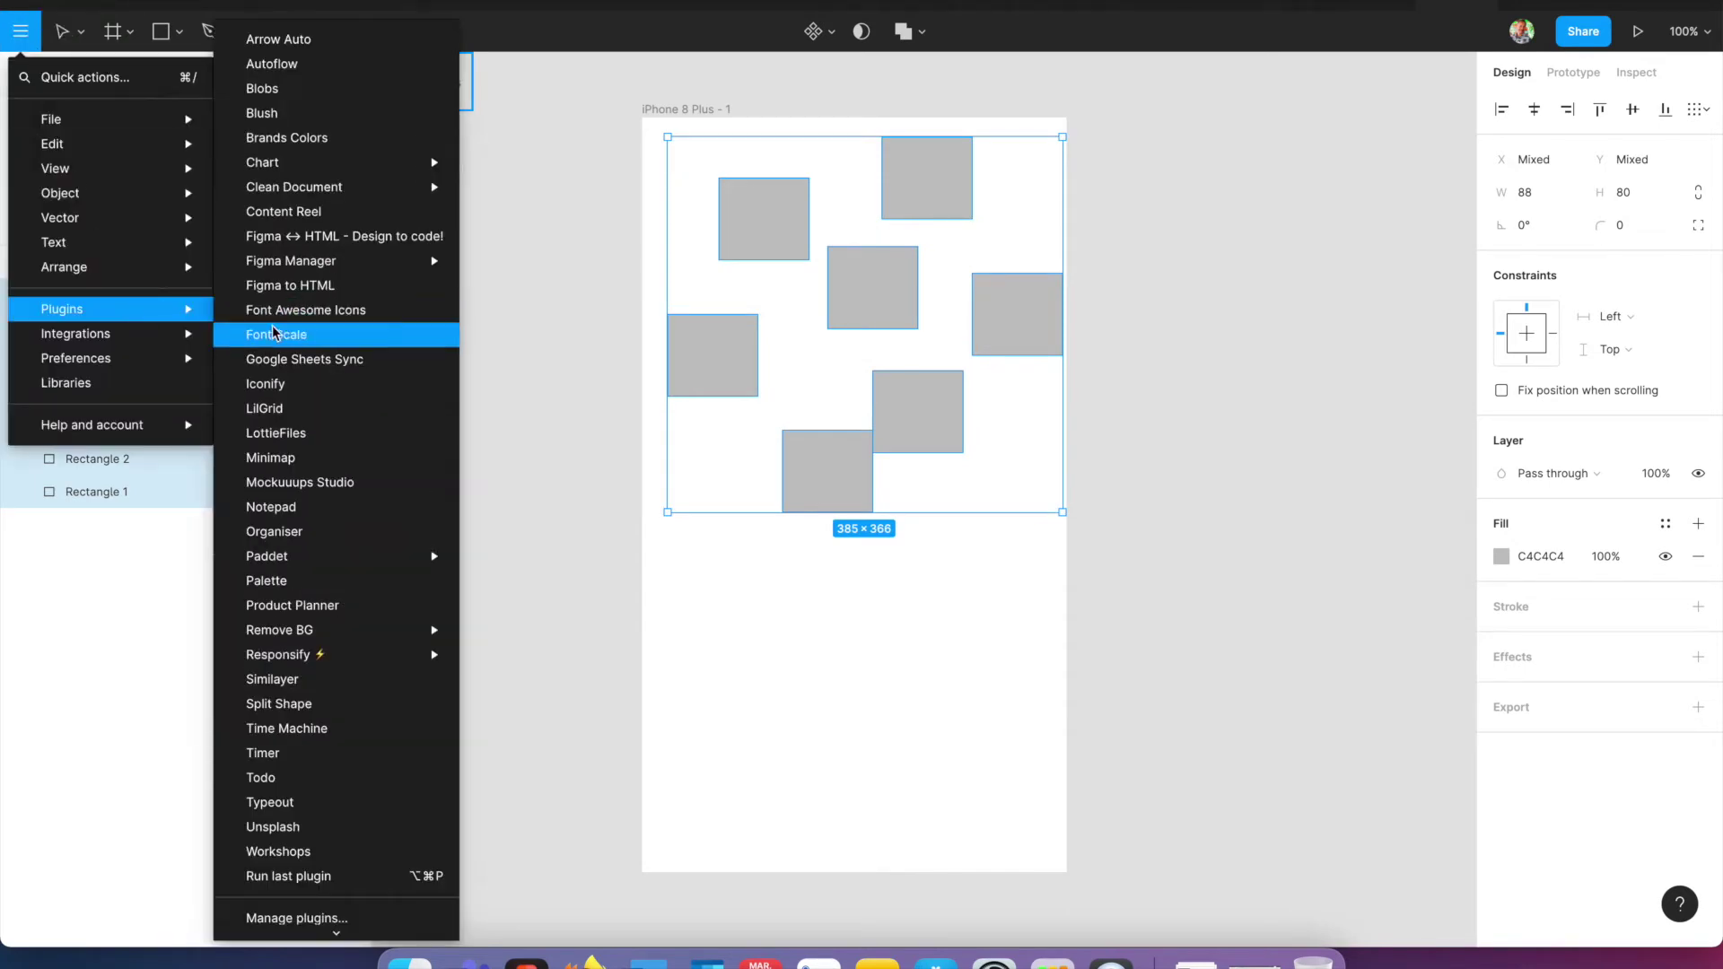
{"action": "left_click", "coordinate": [267, 415]}
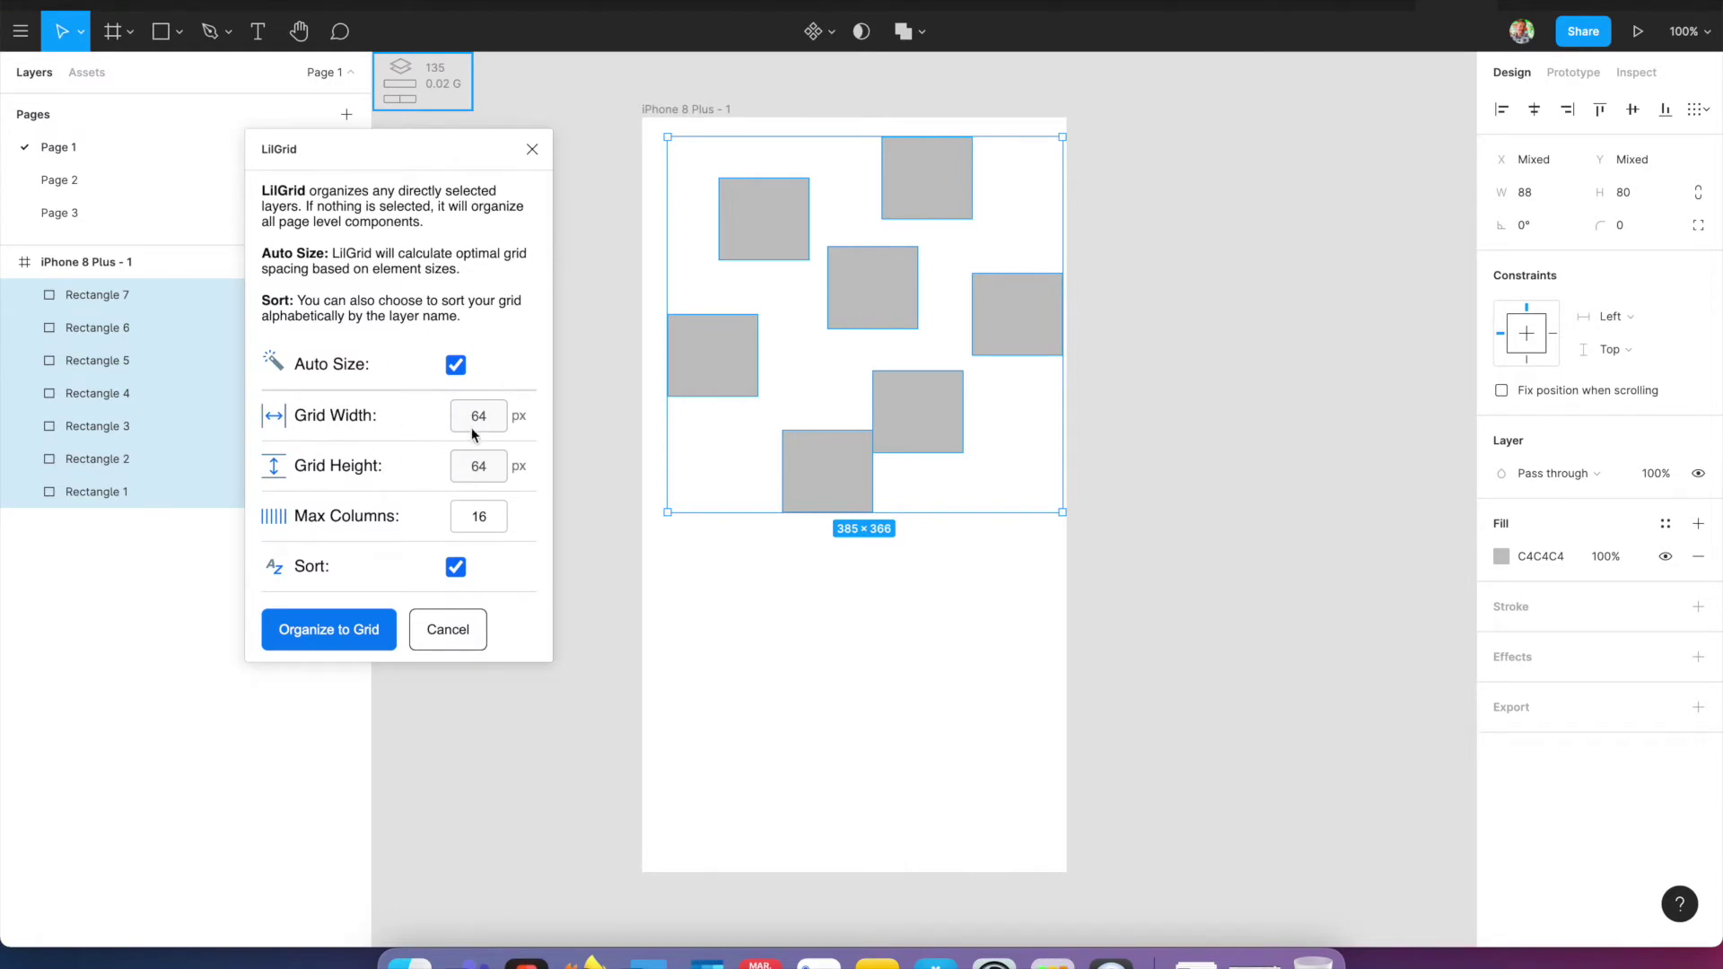
{"action": "double_click", "coordinate": [480, 516]}
{"action": "type", "text": "3"}
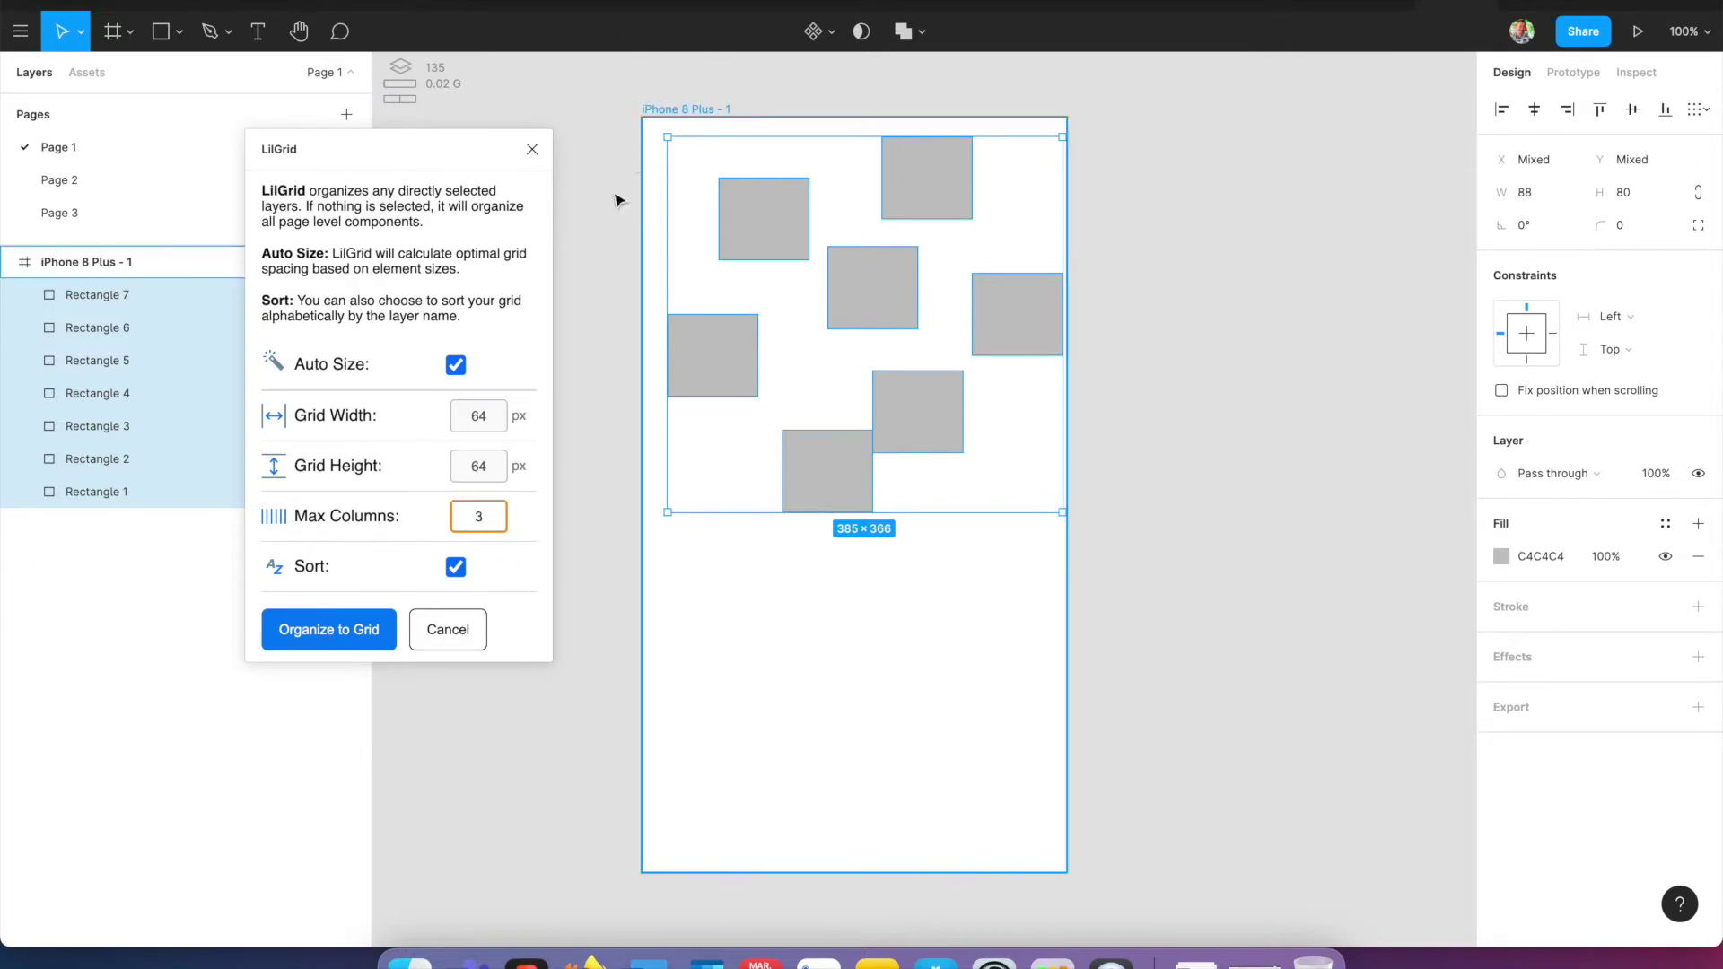
{"action": "left_click", "coordinate": [333, 632]}
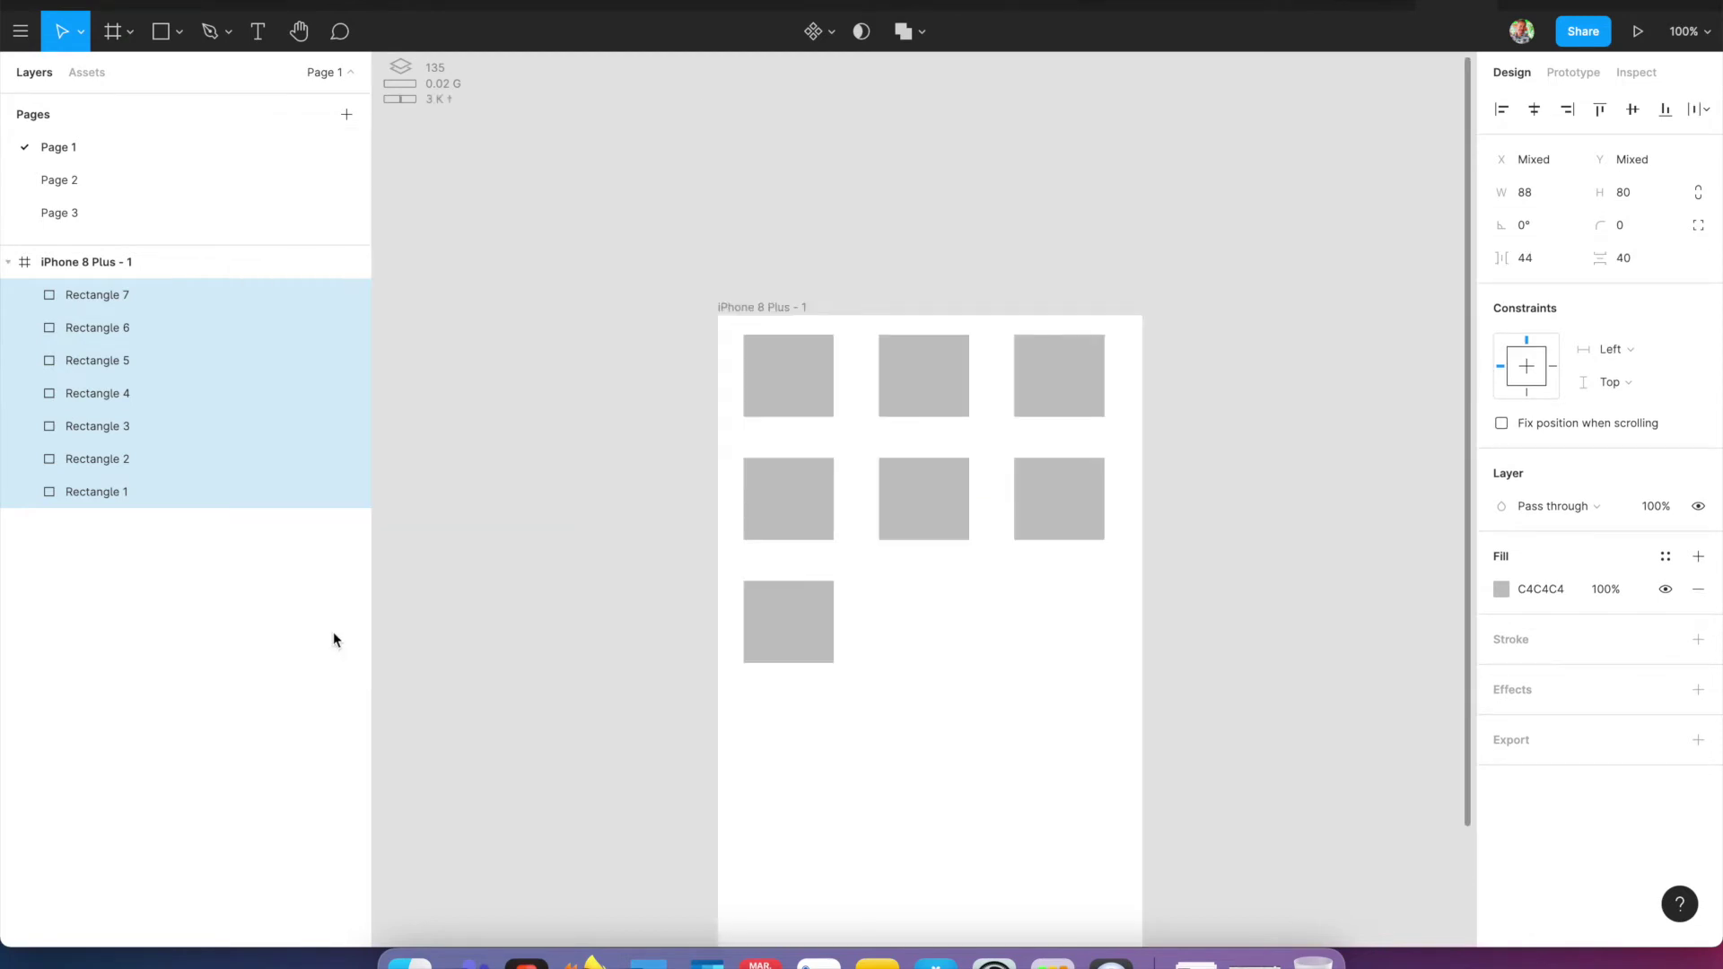
{"action": "left_click_drag", "start_coordinate": [607, 557], "coordinate": [476, 362]}
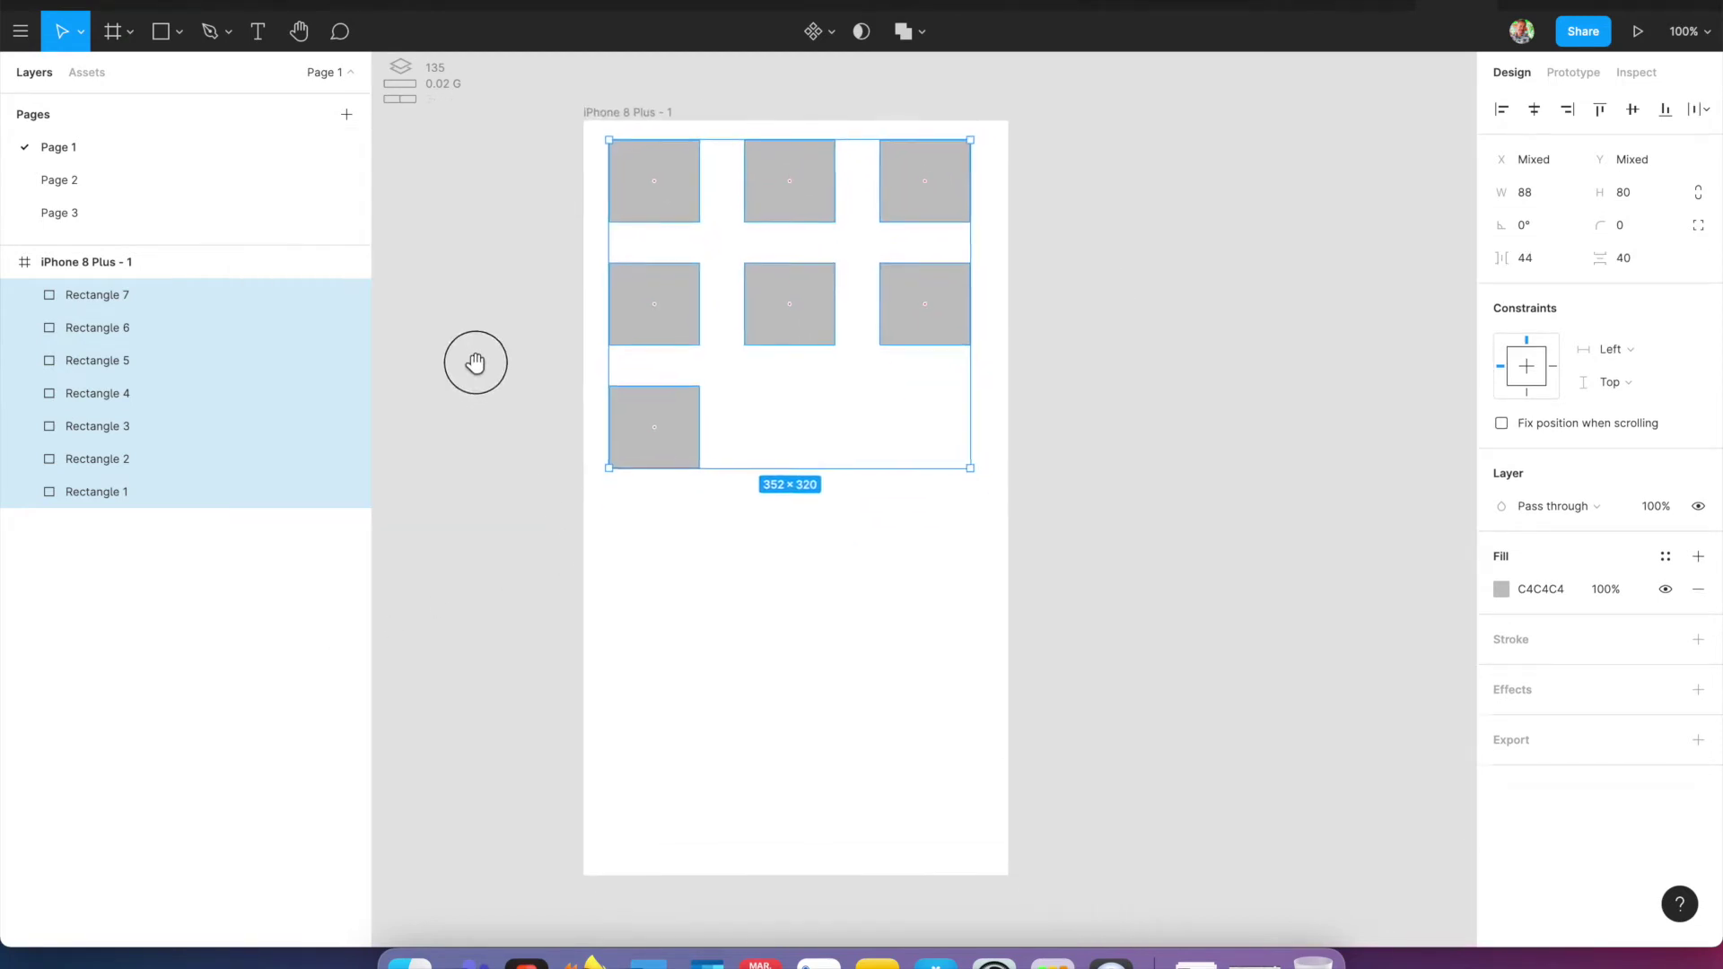
{"action": "left_click", "coordinate": [1264, 473]}
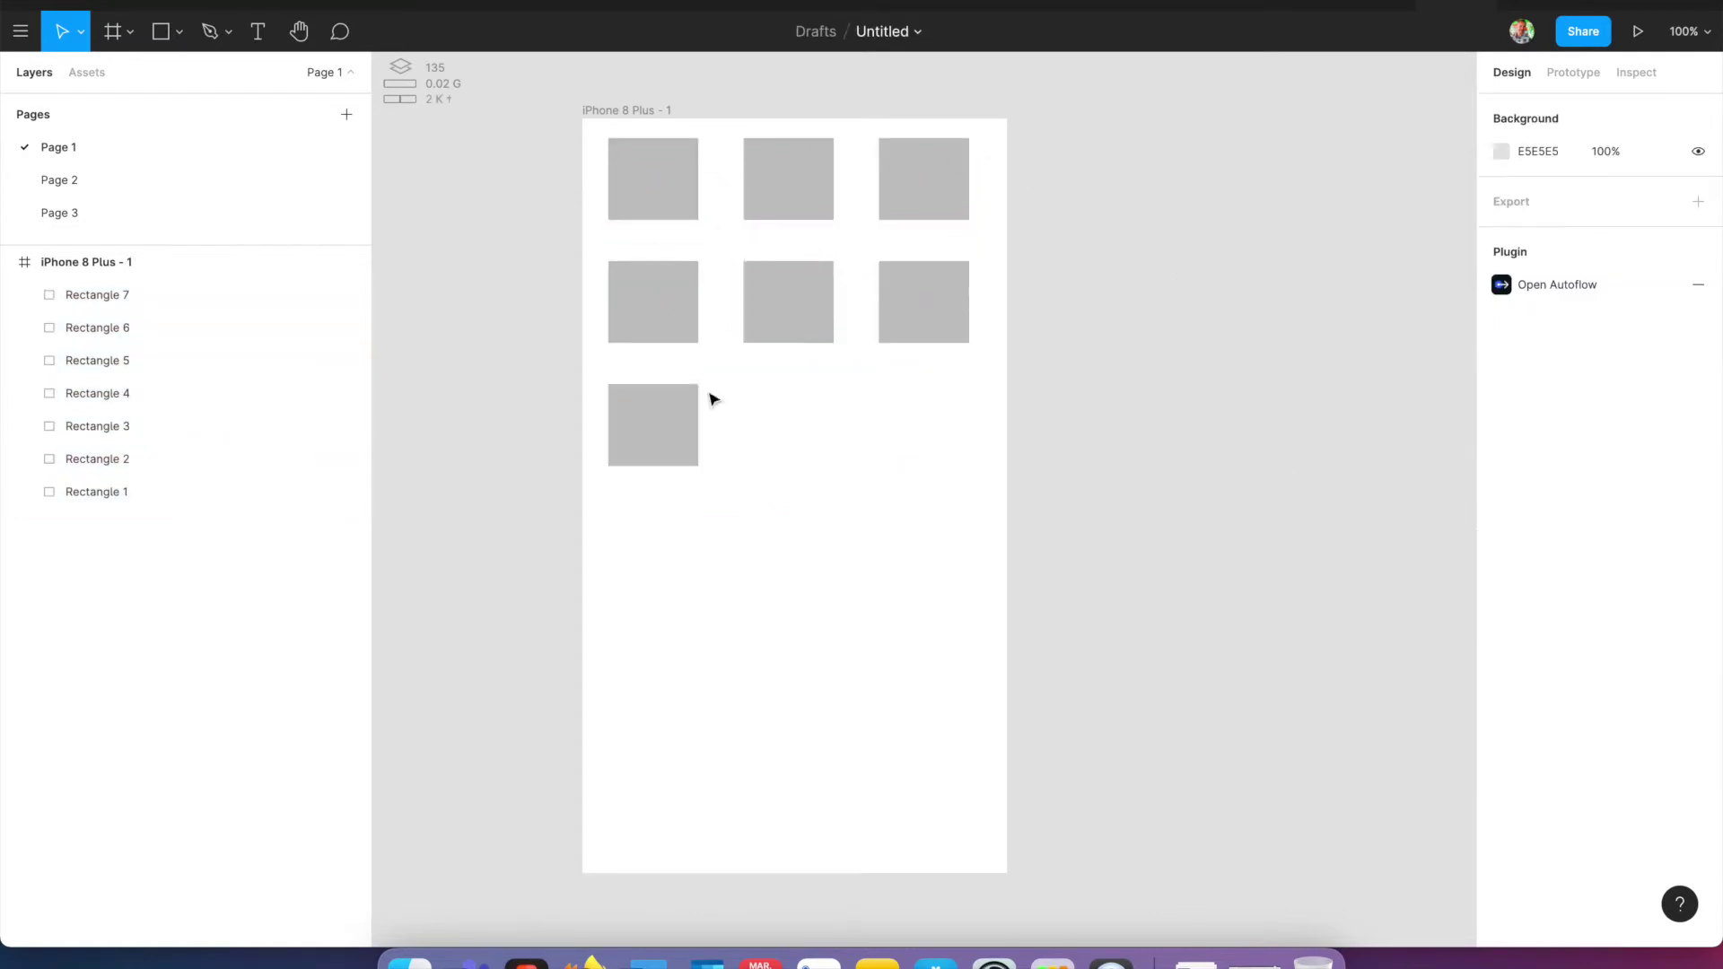
- Reorder the grid's upper row by swapping the middle rectangle with the first, and the third with the middle one
{"action": "left_click_drag", "start_coordinate": [1102, 527], "coordinate": [520, 372]}
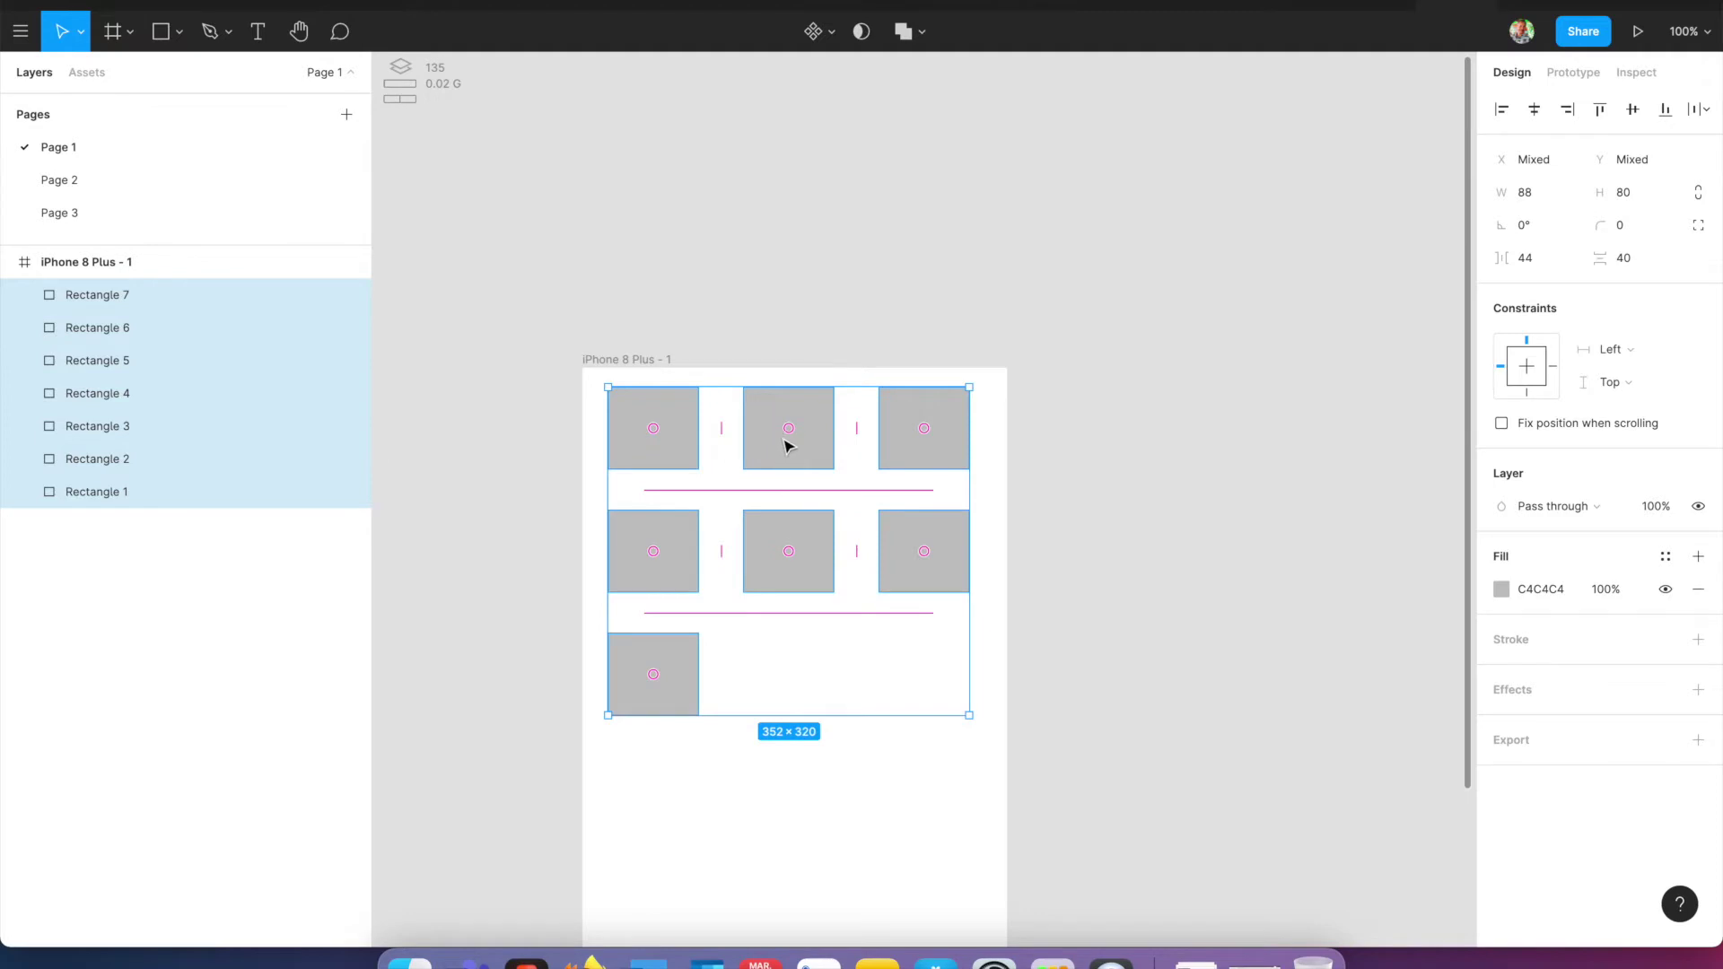
{"action": "left_click_drag", "start_coordinate": [788, 430], "coordinate": [668, 440]}
{"action": "left_click_drag", "start_coordinate": [924, 432], "coordinate": [792, 431]}
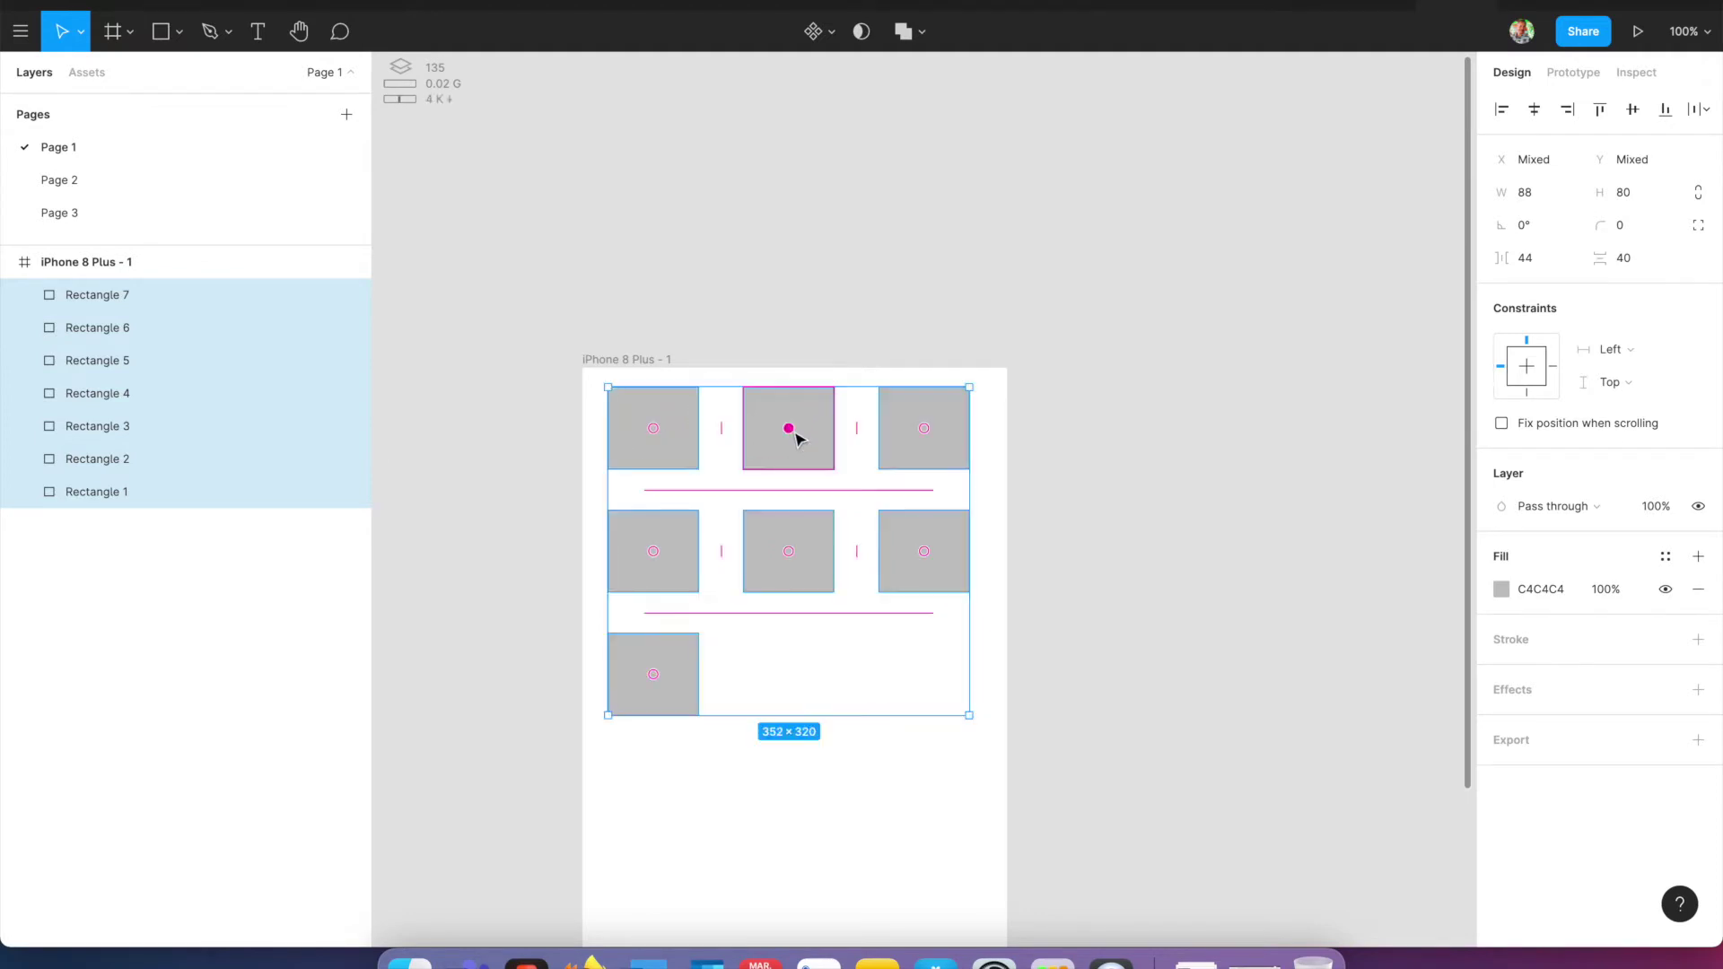
{"action": "left_click", "coordinate": [1101, 503]}
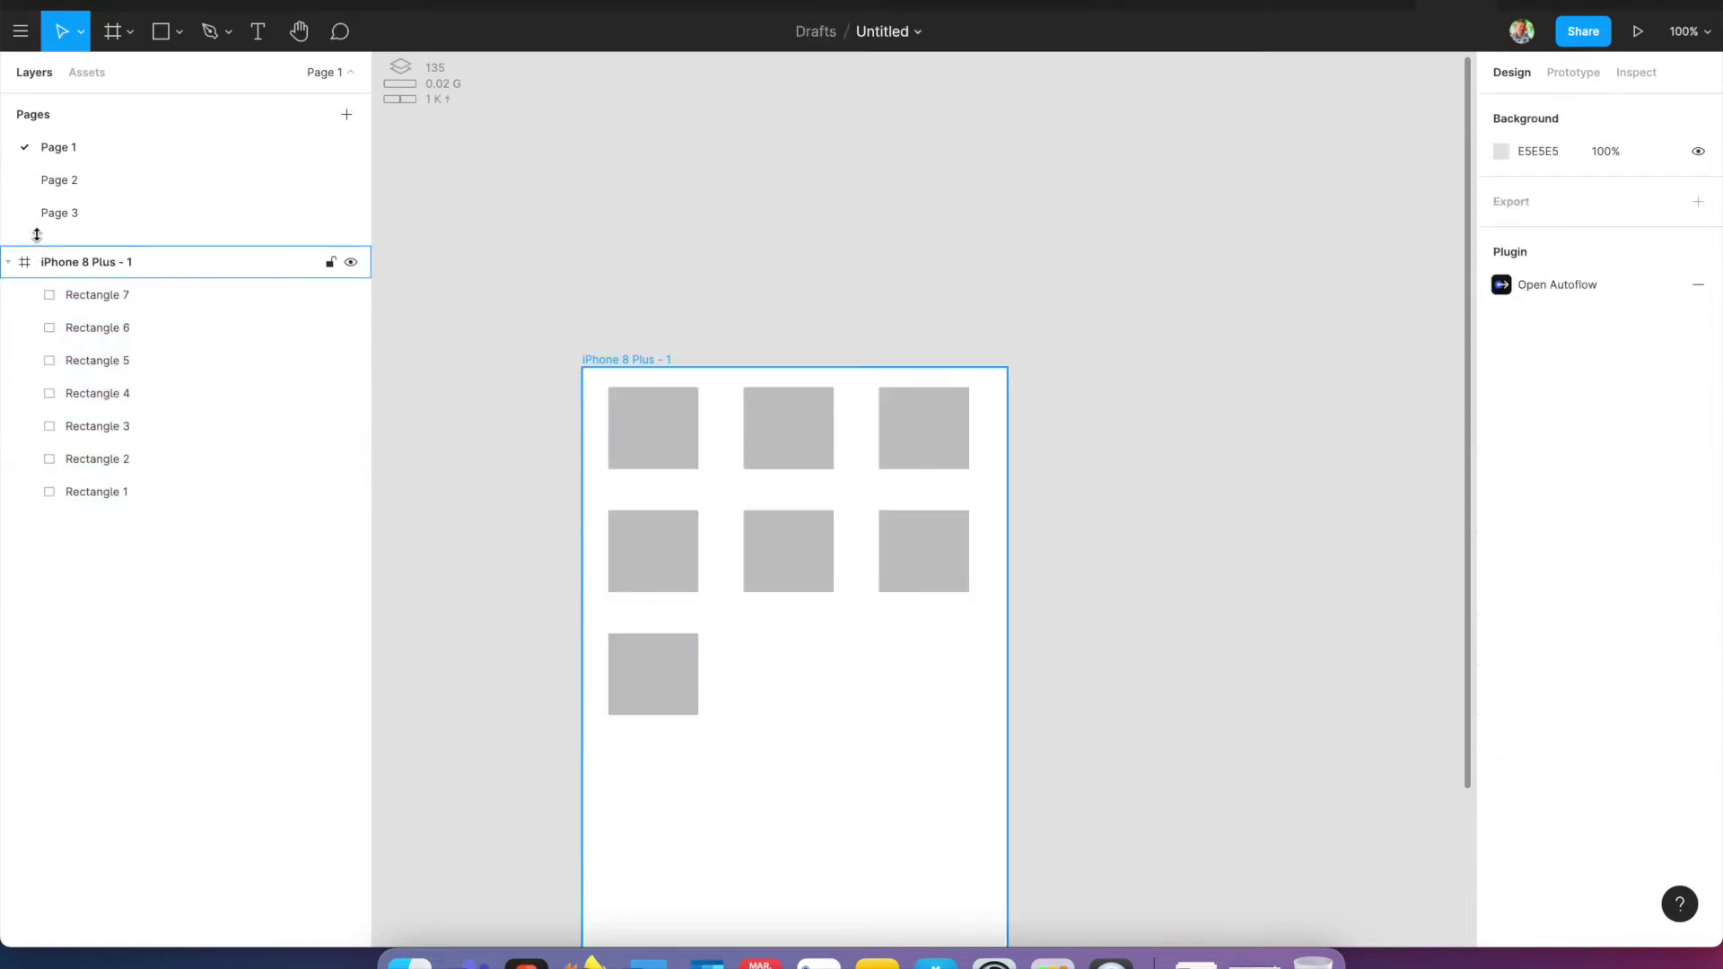
- Add a new page after Page 2 and name it Product Planner
{"action": "left_click", "coordinate": [73, 179]}
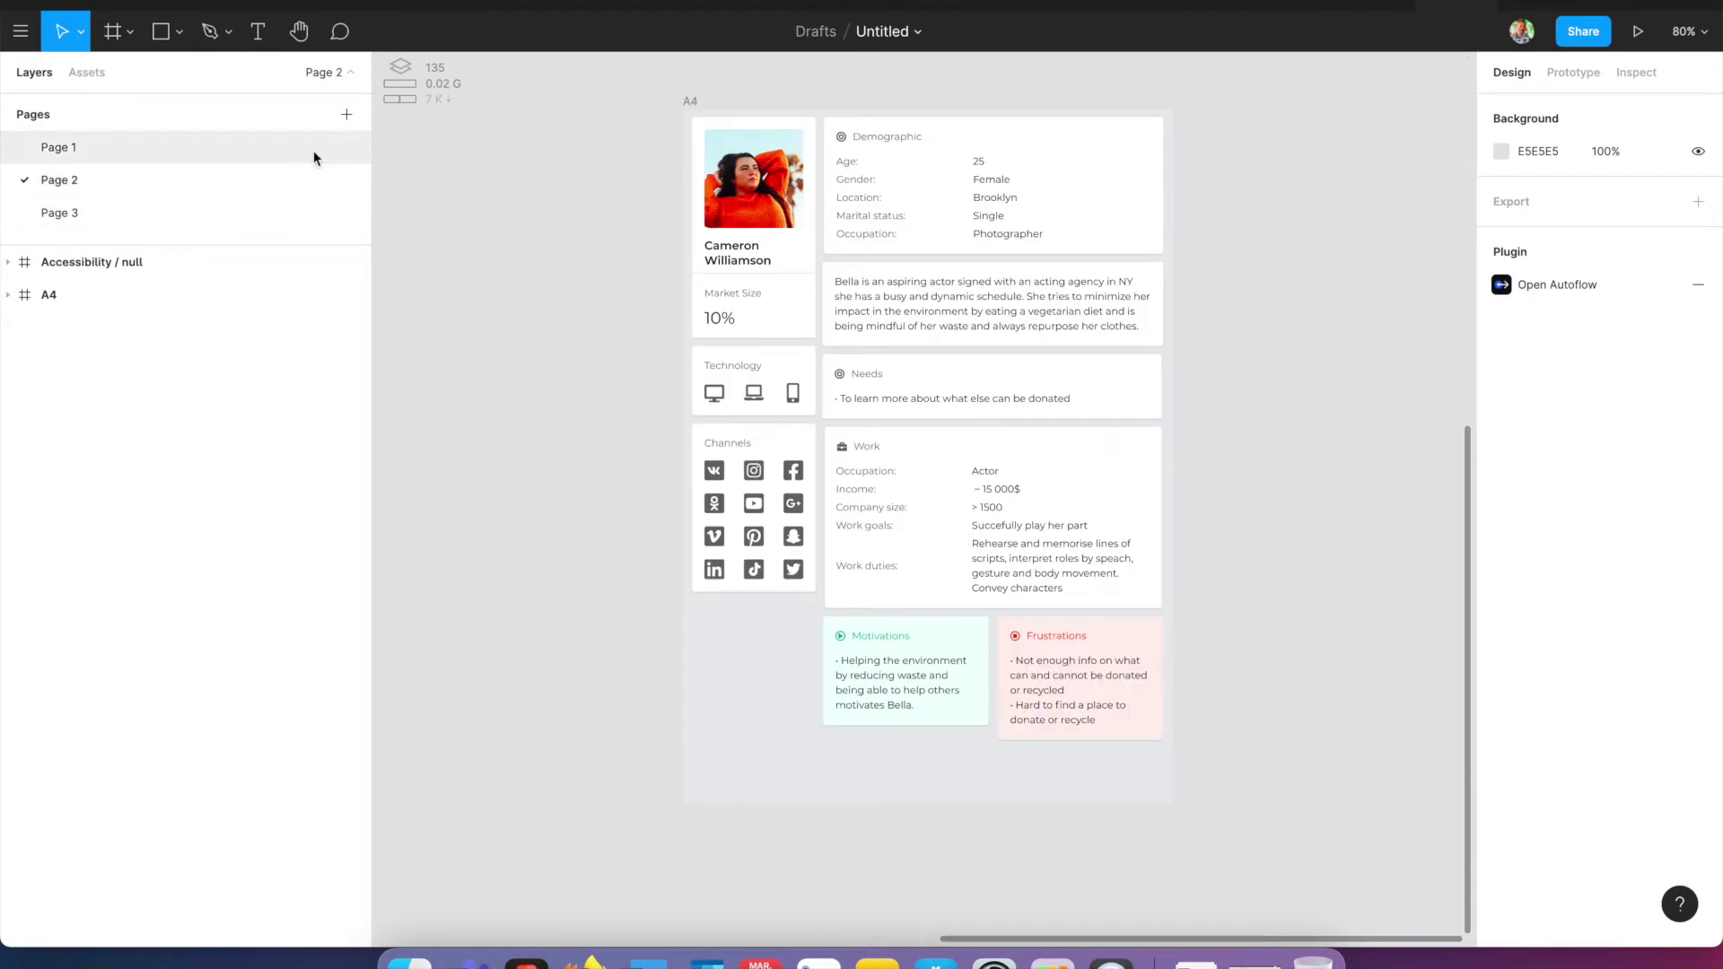
{"action": "left_click", "coordinate": [342, 117]}
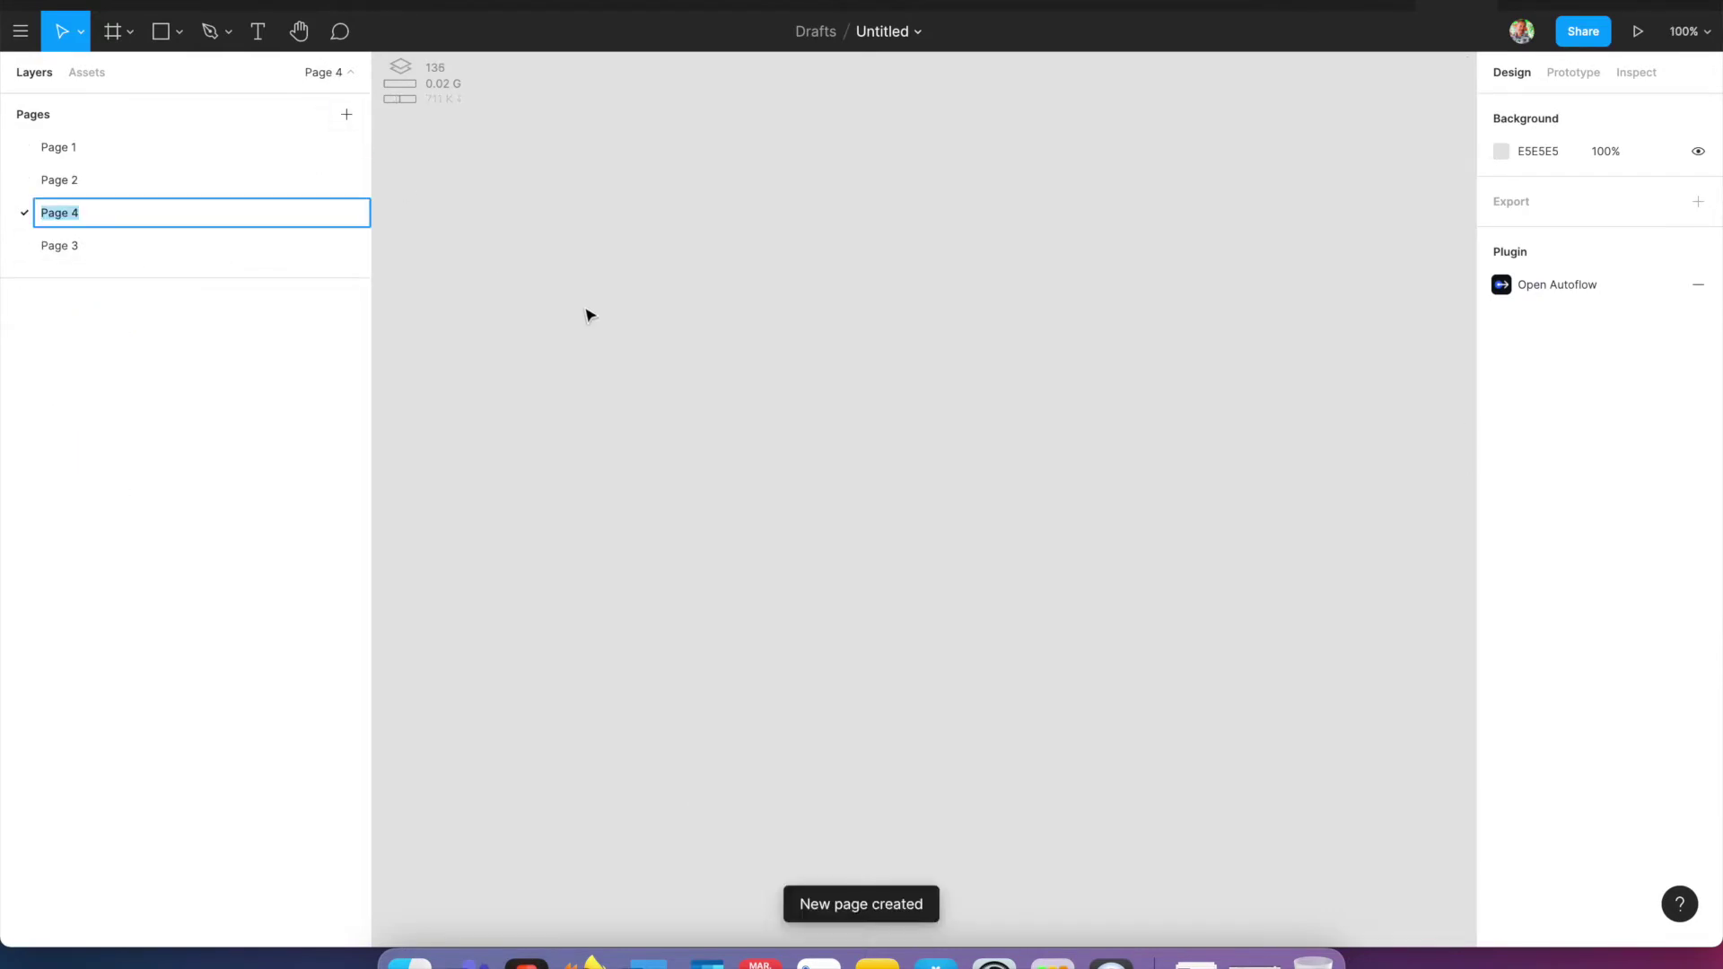
{"action": "type", "text": "P"}
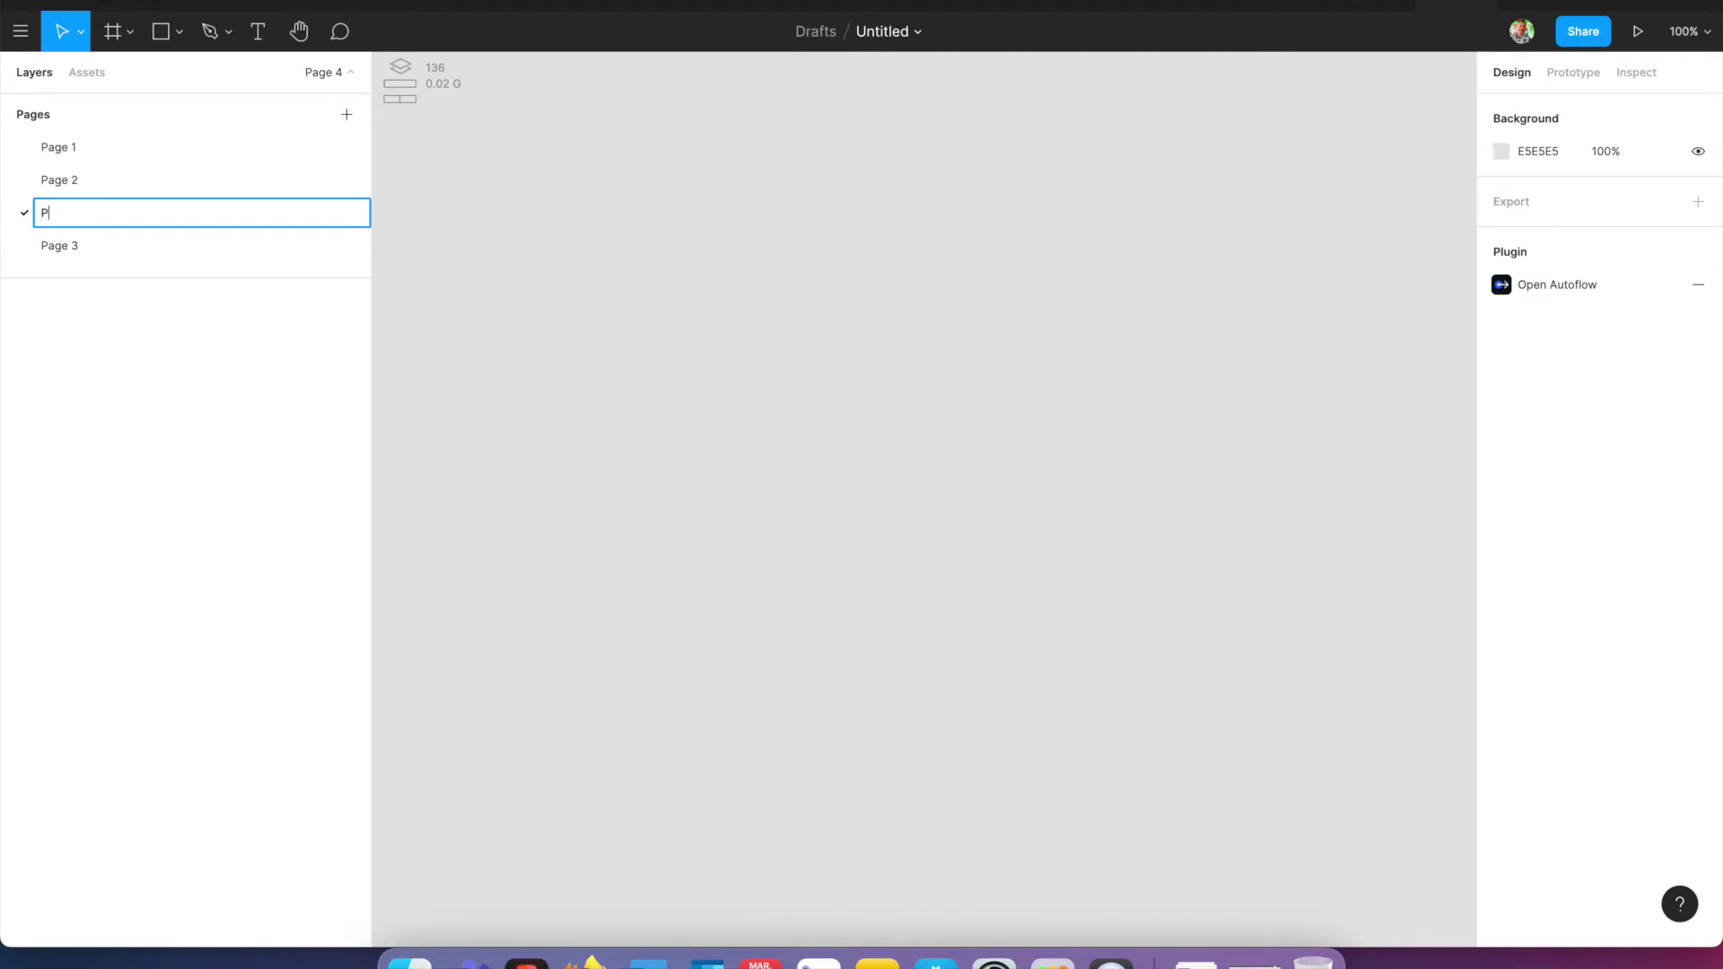
{"action": "type", "text": "roduct Manager"}
{"action": "key", "text": "shift+super+Left"}
{"action": "key", "text": "shift+Right"}
{"action": "key", "text": "shift+Right"}
{"action": "key", "text": "shift+Right"}
{"action": "key", "text": "shift+Right"}
{"action": "key", "text": "shift+Right"}
{"action": "key", "text": "shift+Right"}
{"action": "key", "text": "shift+Right"}
{"action": "key", "text": "shift+Right"}
{"action": "type", "text": "Planner"}
{"action": "key", "text": "Return"}
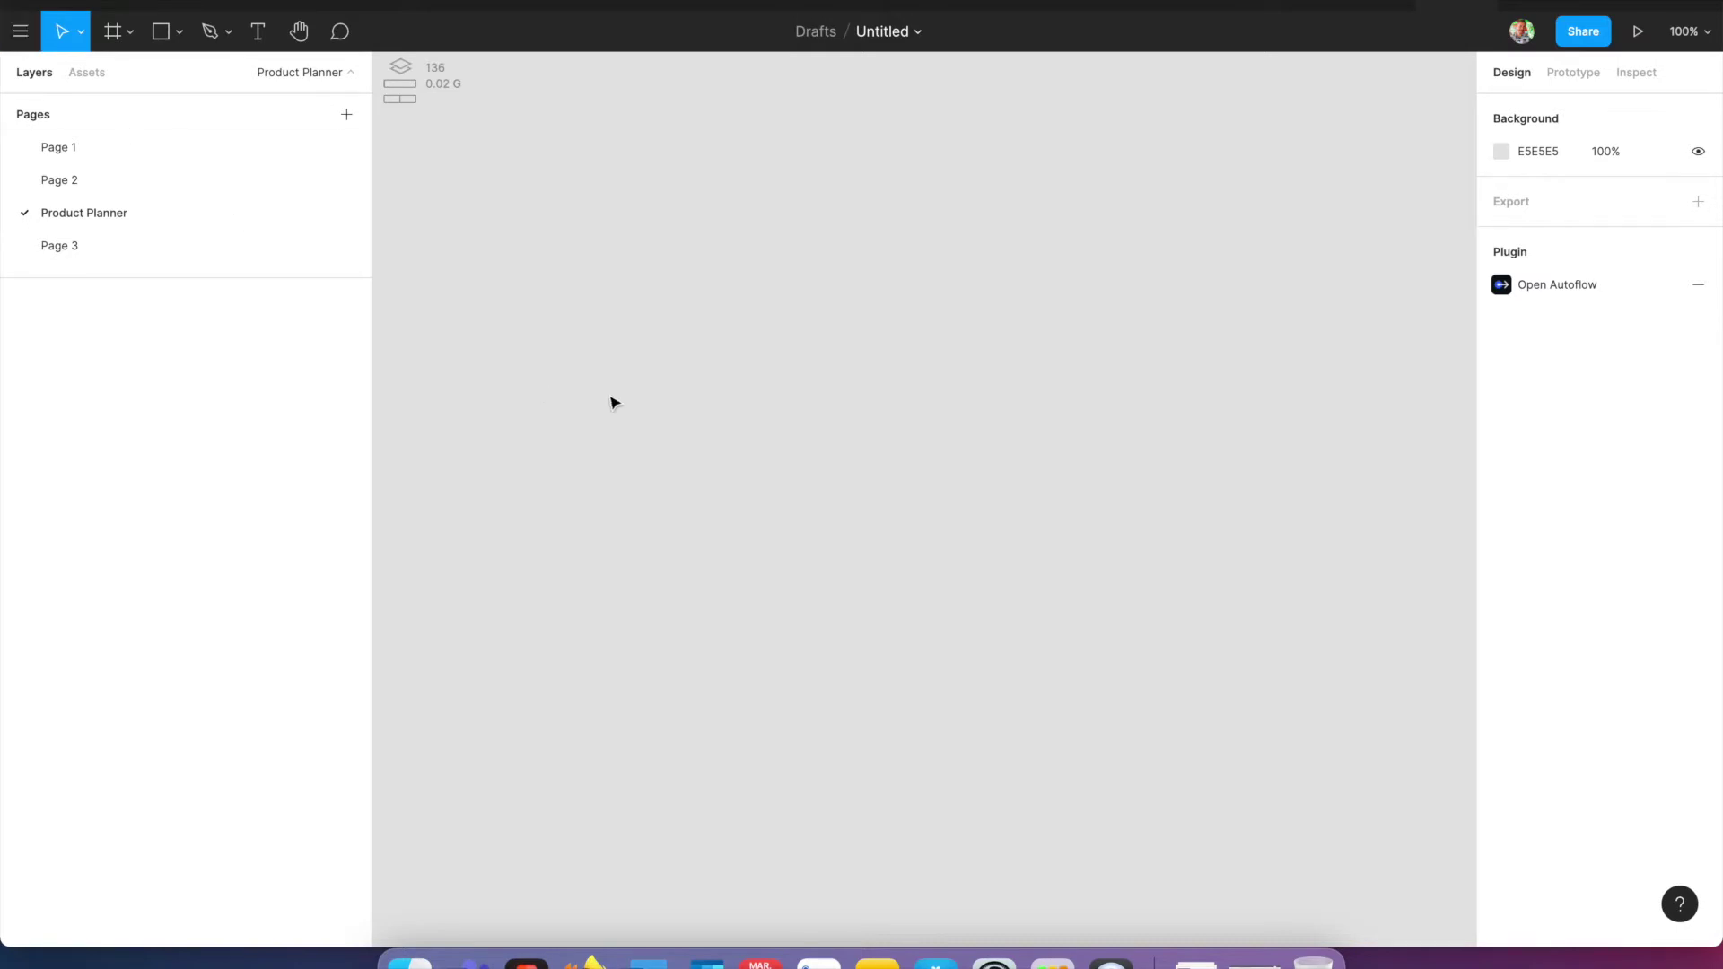
- Run the Product Planner plugin and insert its Kanban Board template from the management templates
{"action": "key", "text": "super+slash"}
{"action": "type", "text": "produ"}
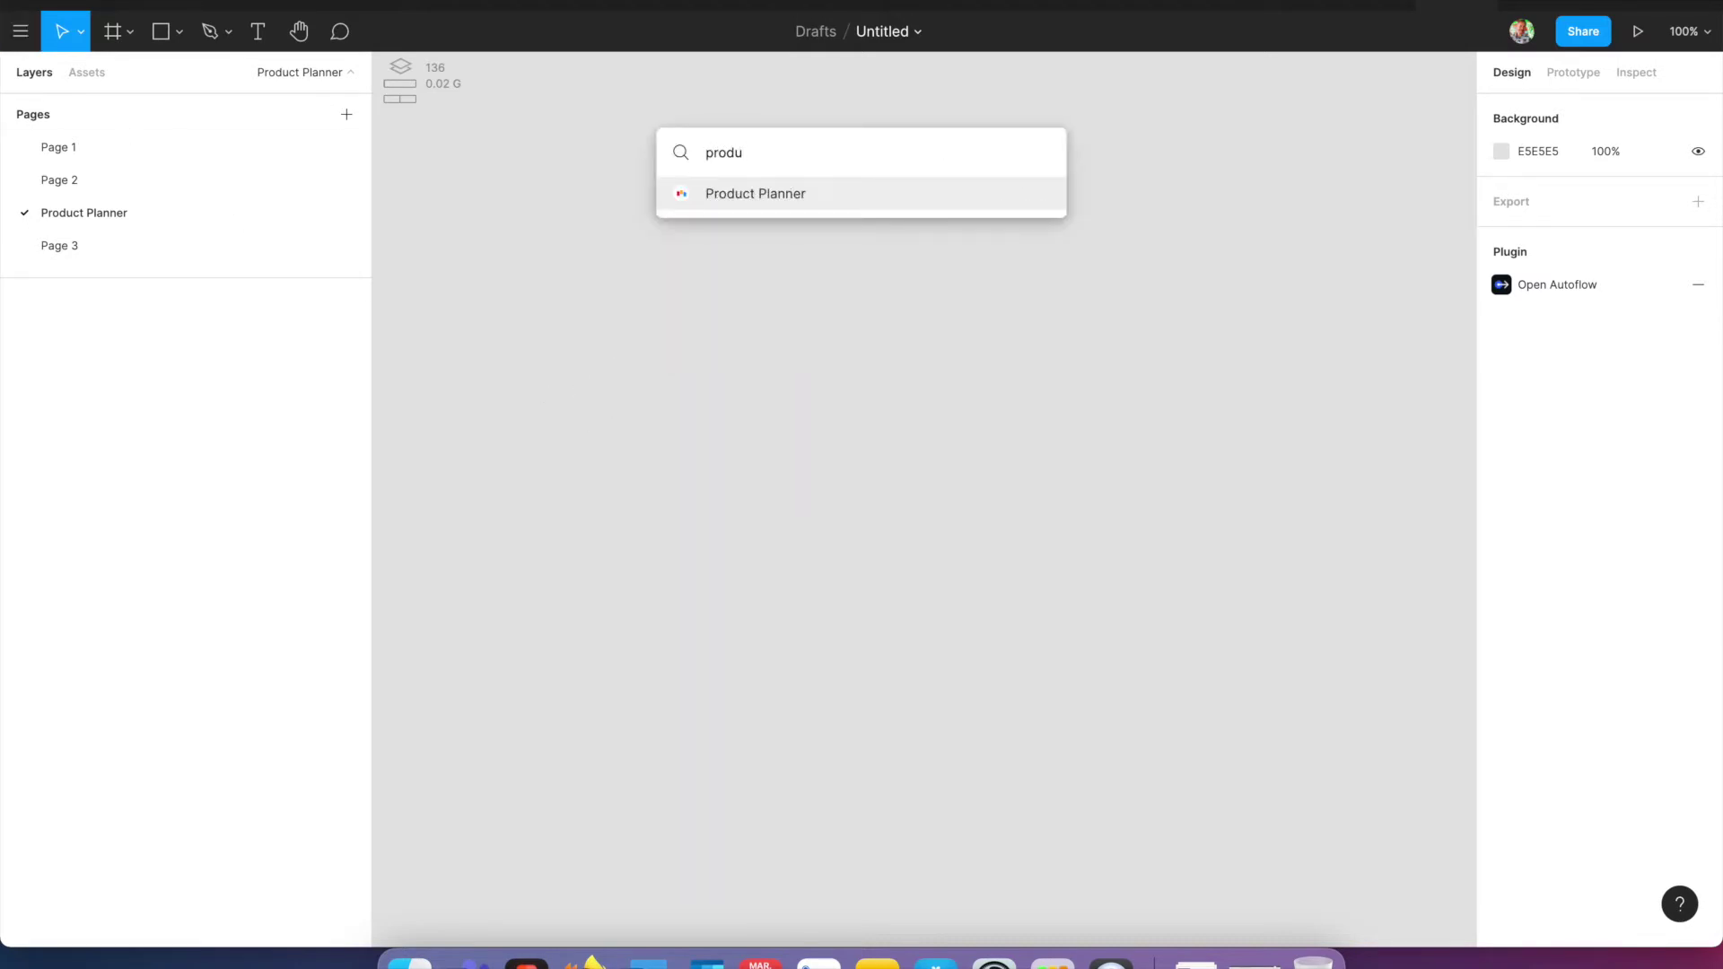
{"action": "left_click", "coordinate": [761, 198]}
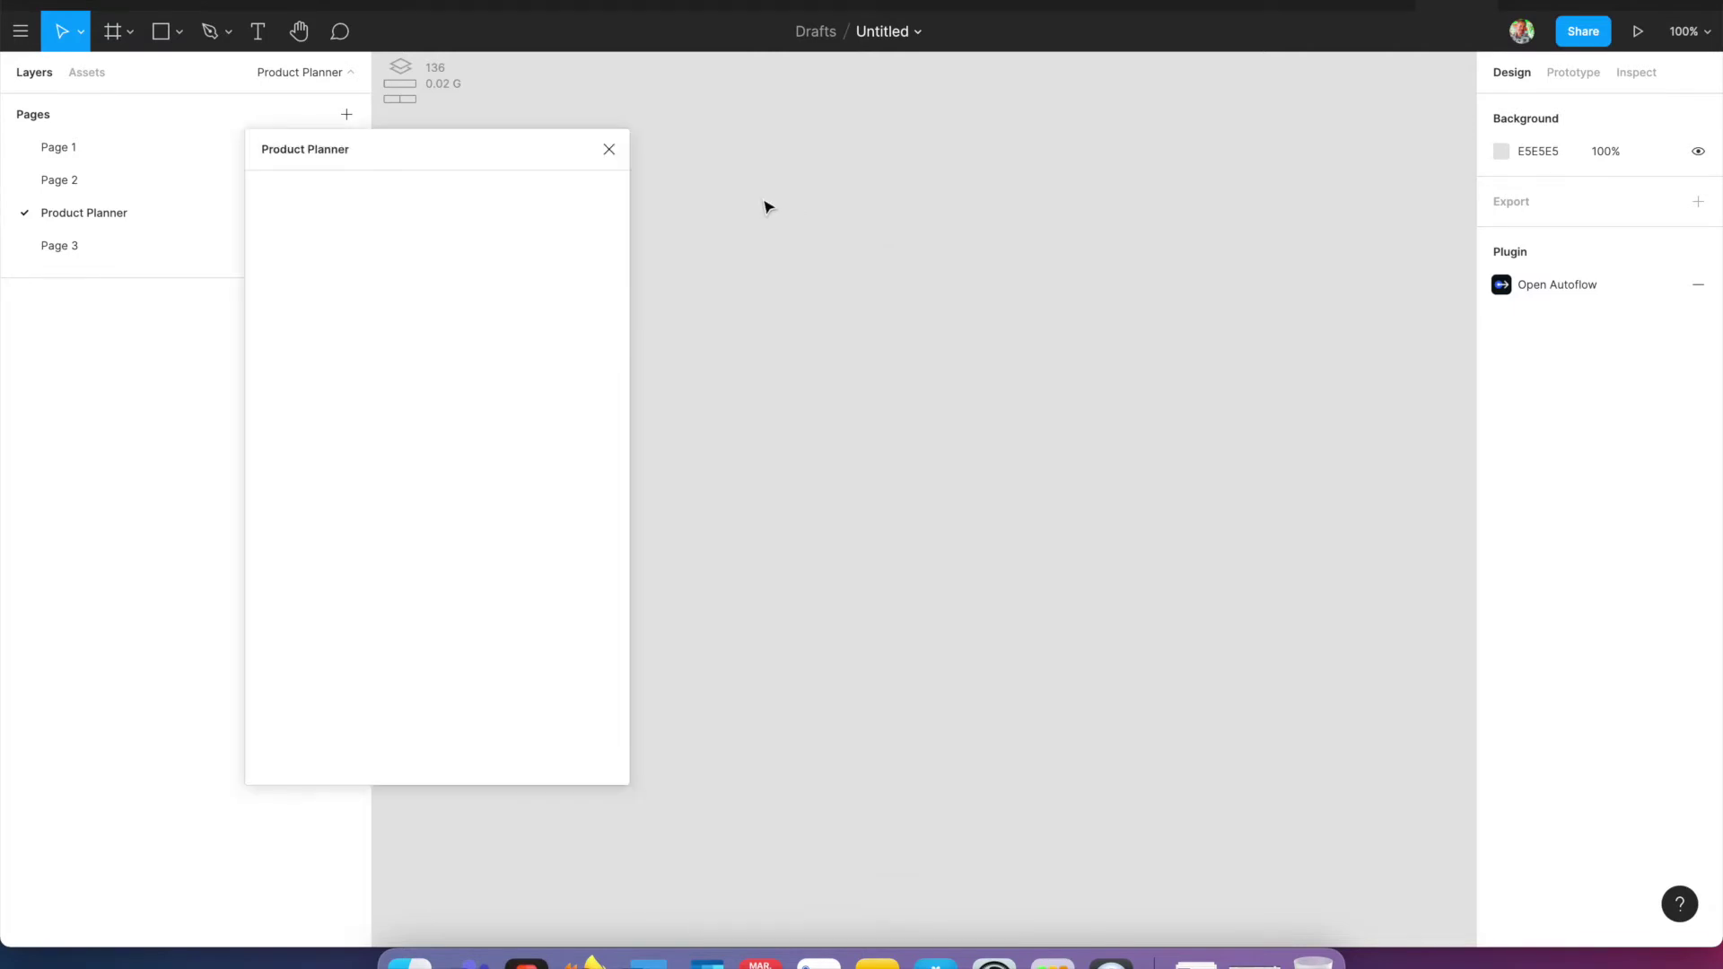
{"action": "mouse_move", "coordinate": [417, 396]}
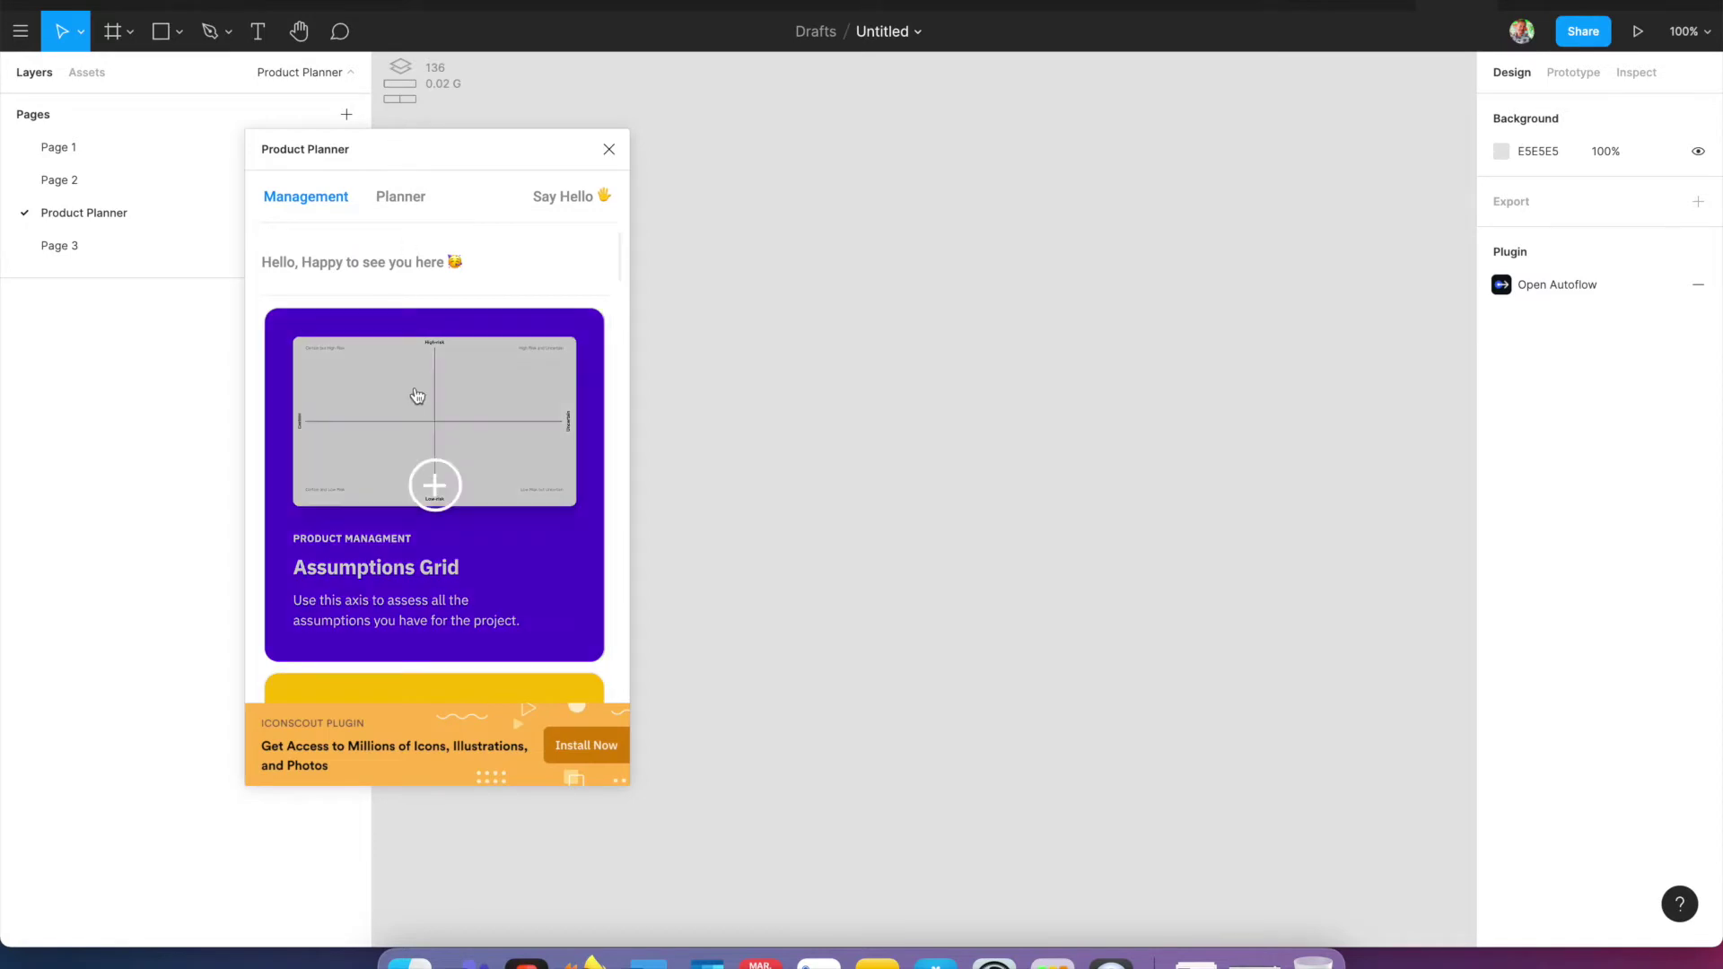
{"action": "scroll", "coordinate": [417, 396], "scroll_direction": "down", "scroll_amount": 4}
{"action": "mouse_move", "coordinate": [368, 410]}
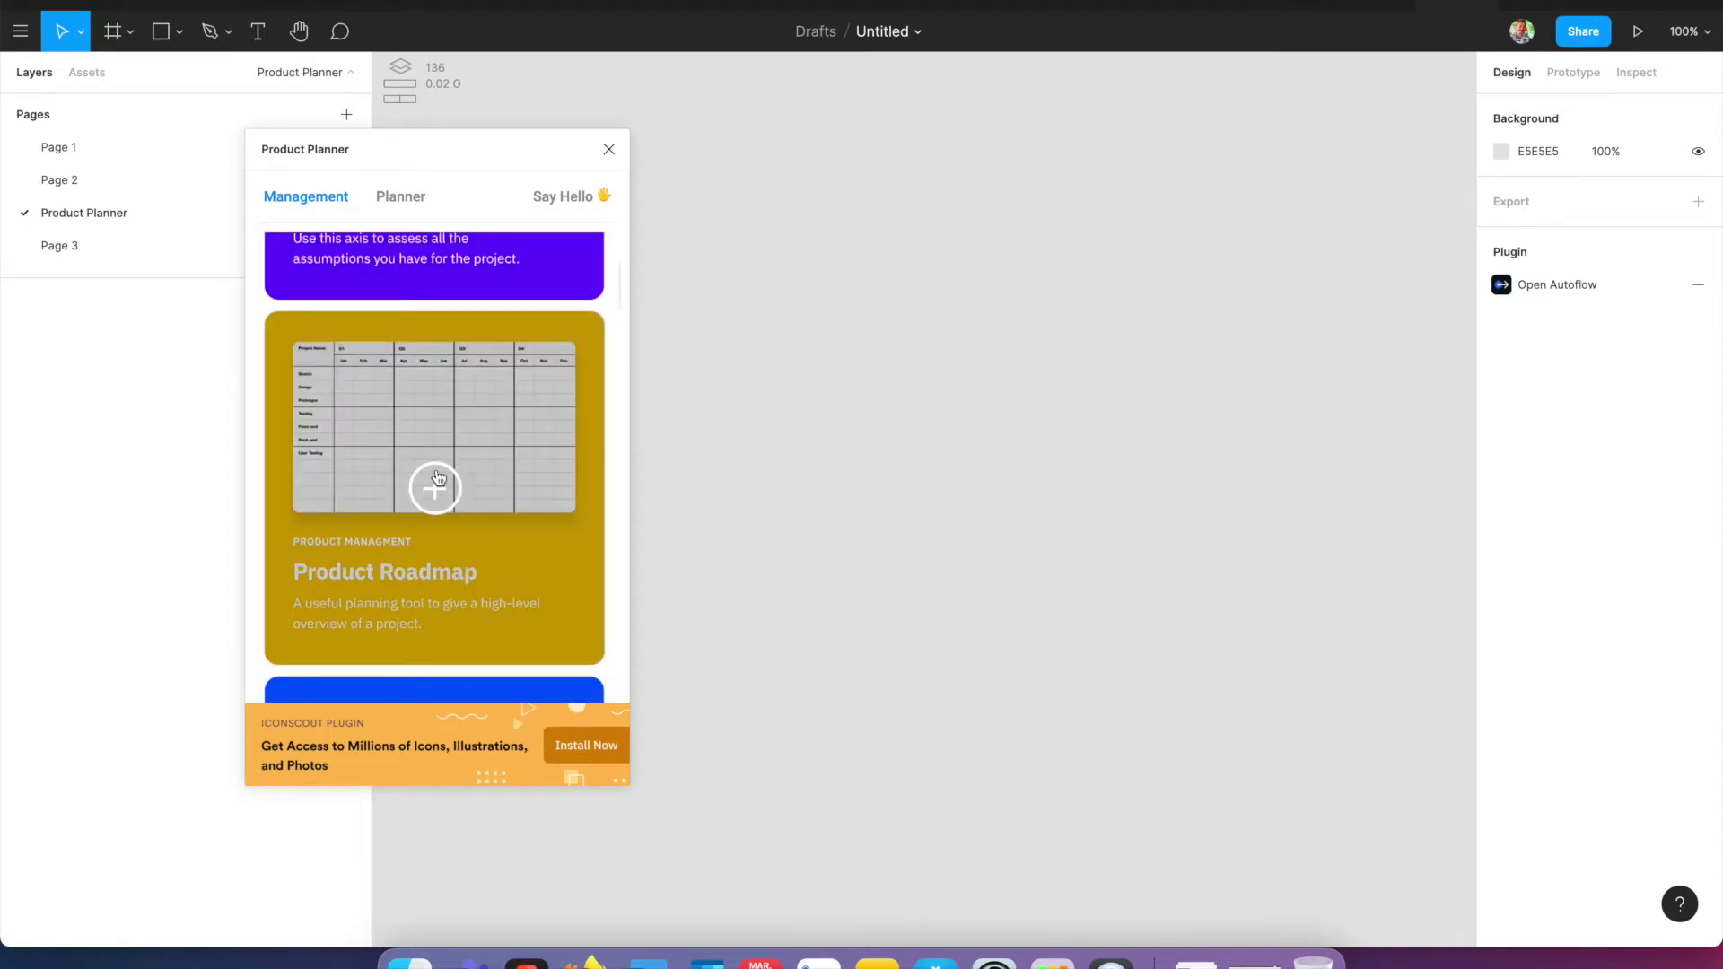
{"action": "scroll", "coordinate": [438, 477], "scroll_direction": "down", "scroll_amount": 4}
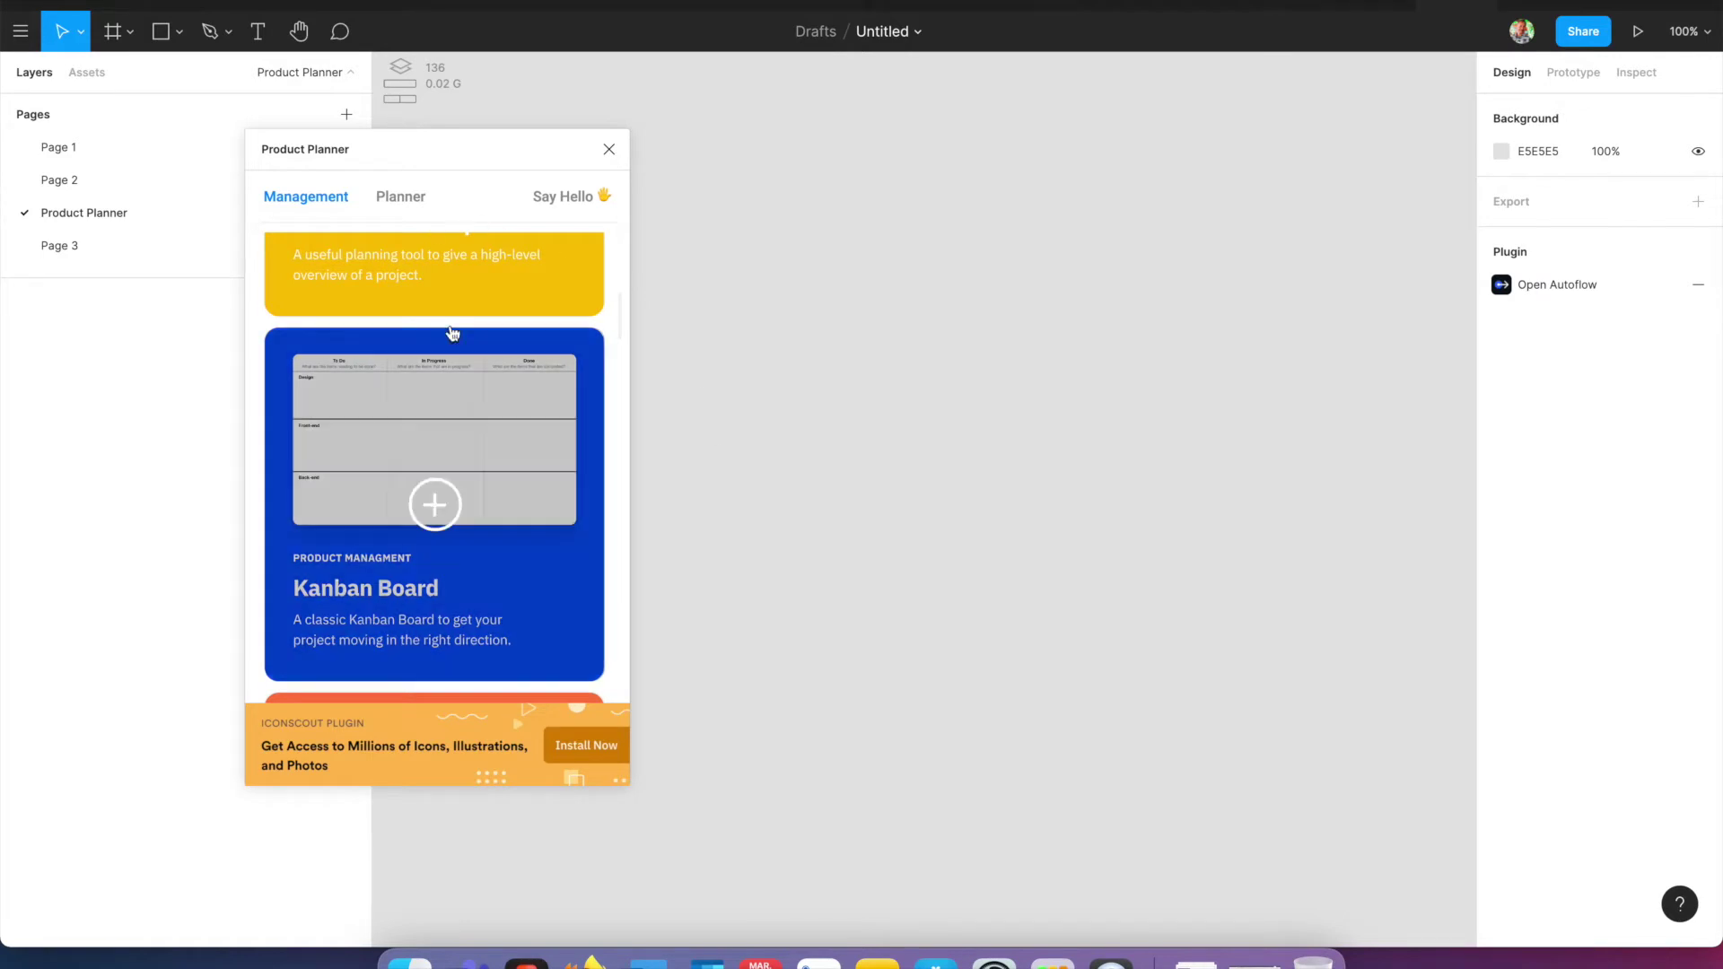
{"action": "left_click", "coordinate": [436, 520]}
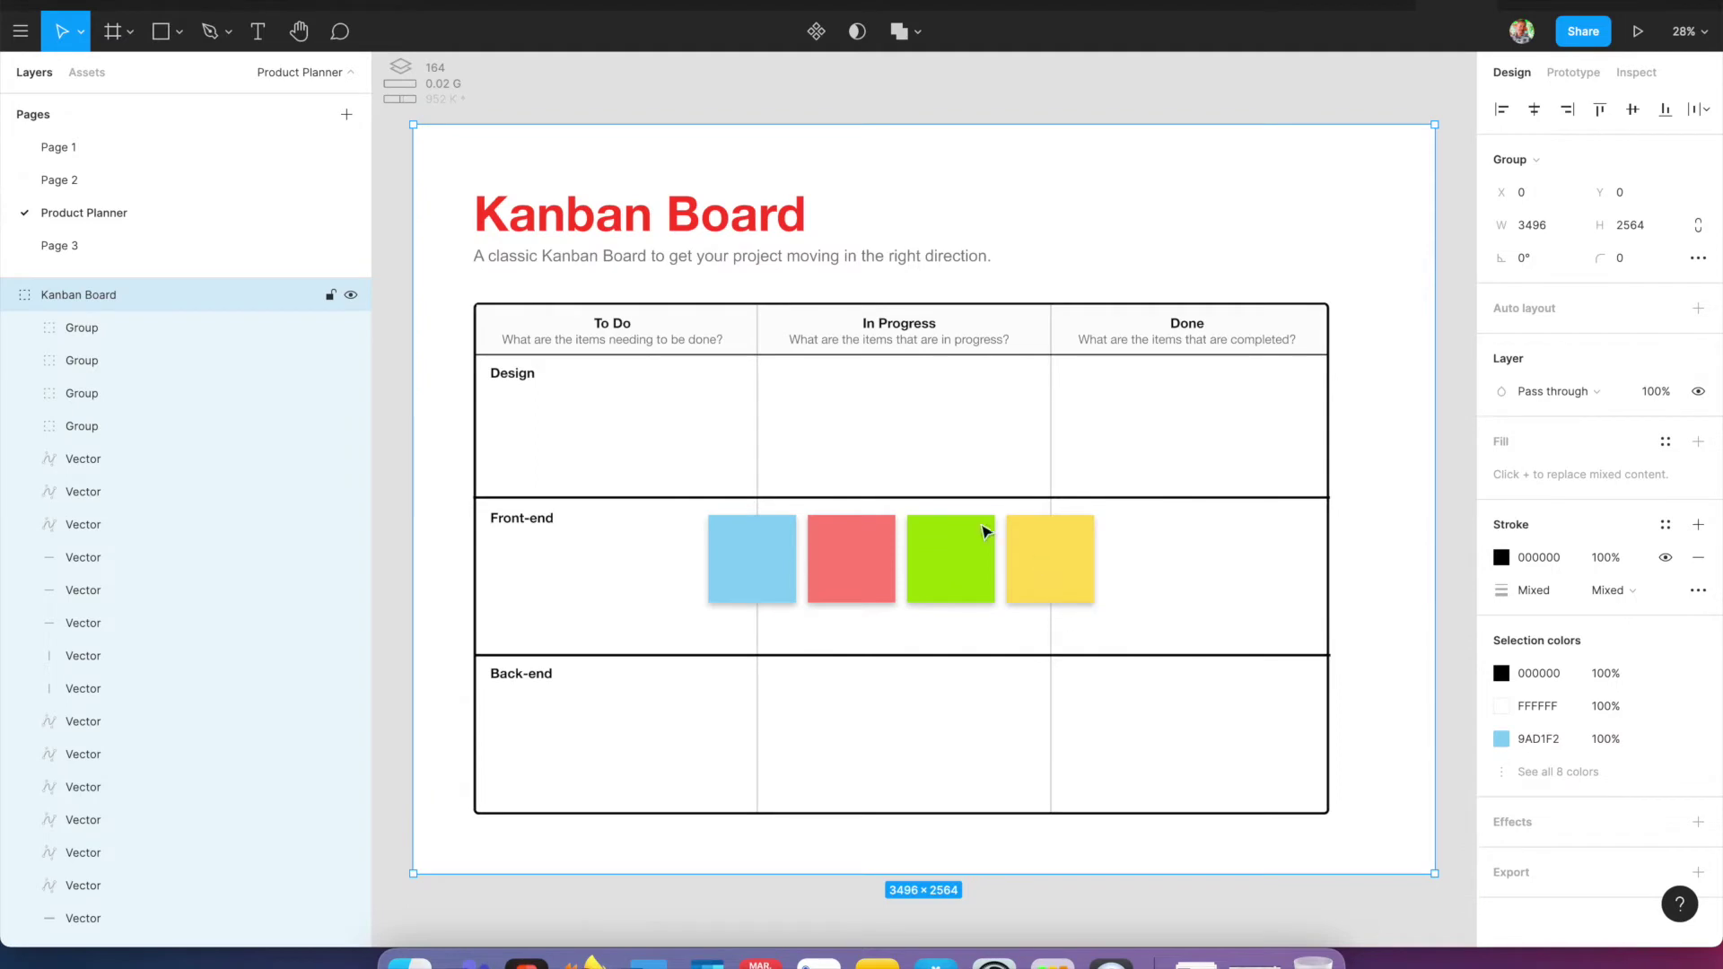
- Scale down the four sticky notes together and place them above the Kanban board's Done column
{"action": "double_click", "coordinate": [752, 570]}
{"action": "left_click", "coordinate": [869, 569], "text": "shift"}
{"action": "left_click", "coordinate": [977, 569], "text": "shift"}
{"action": "left_click", "coordinate": [1043, 573], "text": "shift"}
{"action": "key", "text": "k"}
{"action": "left_click_drag", "start_coordinate": [1094, 603], "coordinate": [1313, 267]}
{"action": "left_click", "coordinate": [1207, 107]}
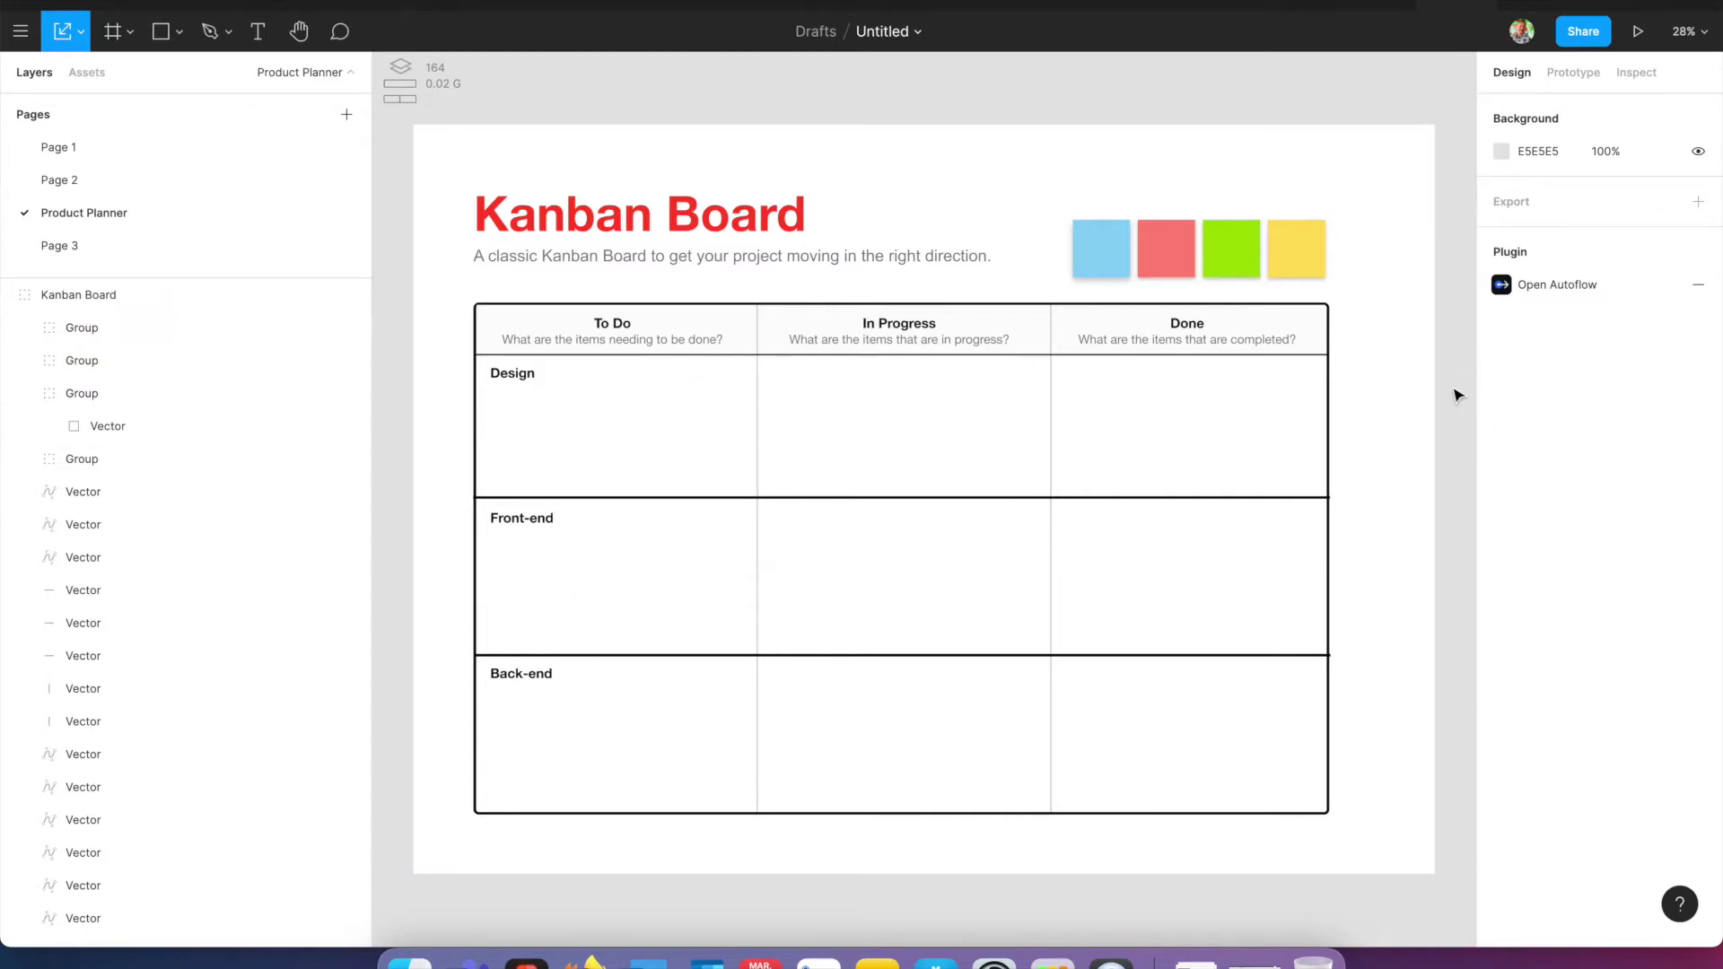
- Delete the Kanban Board from the page and run the Product Planner plugin again
{"action": "left_click", "coordinate": [616, 144]}
{"action": "key", "text": "Delete"}
{"action": "key", "text": "super+slash"}
{"action": "type", "text": "prod"}
{"action": "key", "text": "Escape"}
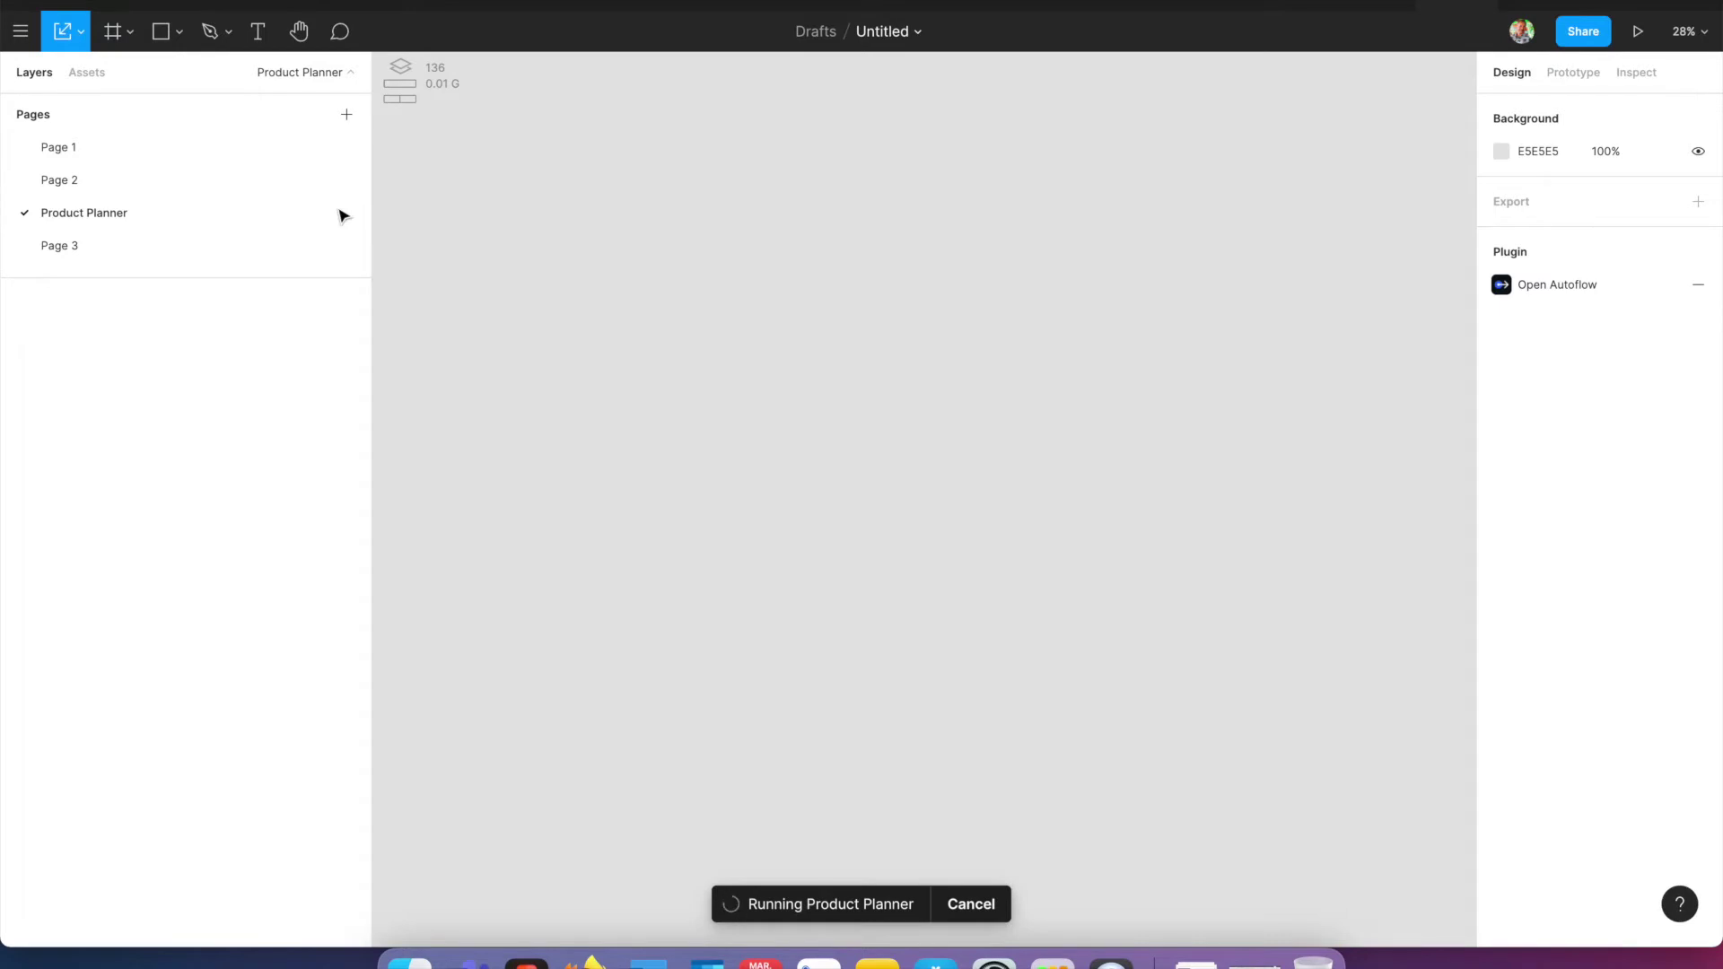
- Browse the Product Planner plugin's planner templates and insert the Persona Template on the page
{"action": "left_click", "coordinate": [397, 203]}
{"action": "scroll", "coordinate": [389, 449], "scroll_direction": "down", "scroll_amount": 3}
{"action": "scroll", "coordinate": [388, 450], "scroll_direction": "down", "scroll_amount": 5}
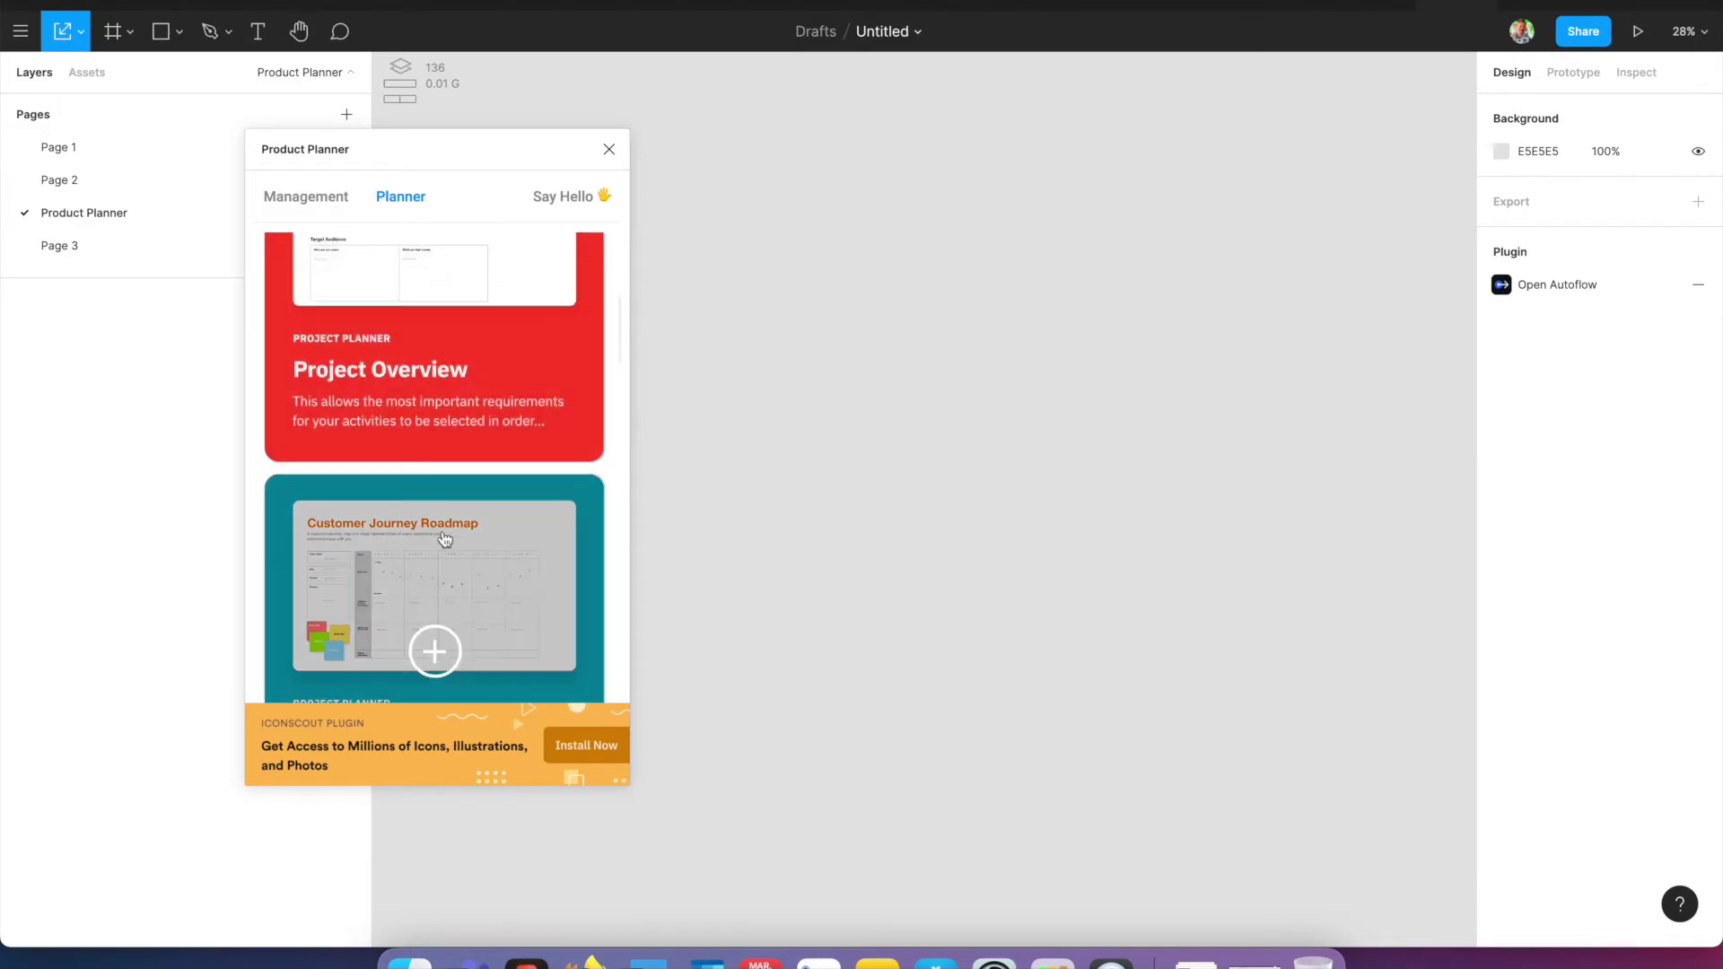
{"action": "scroll", "coordinate": [419, 577], "scroll_direction": "down", "scroll_amount": 1}
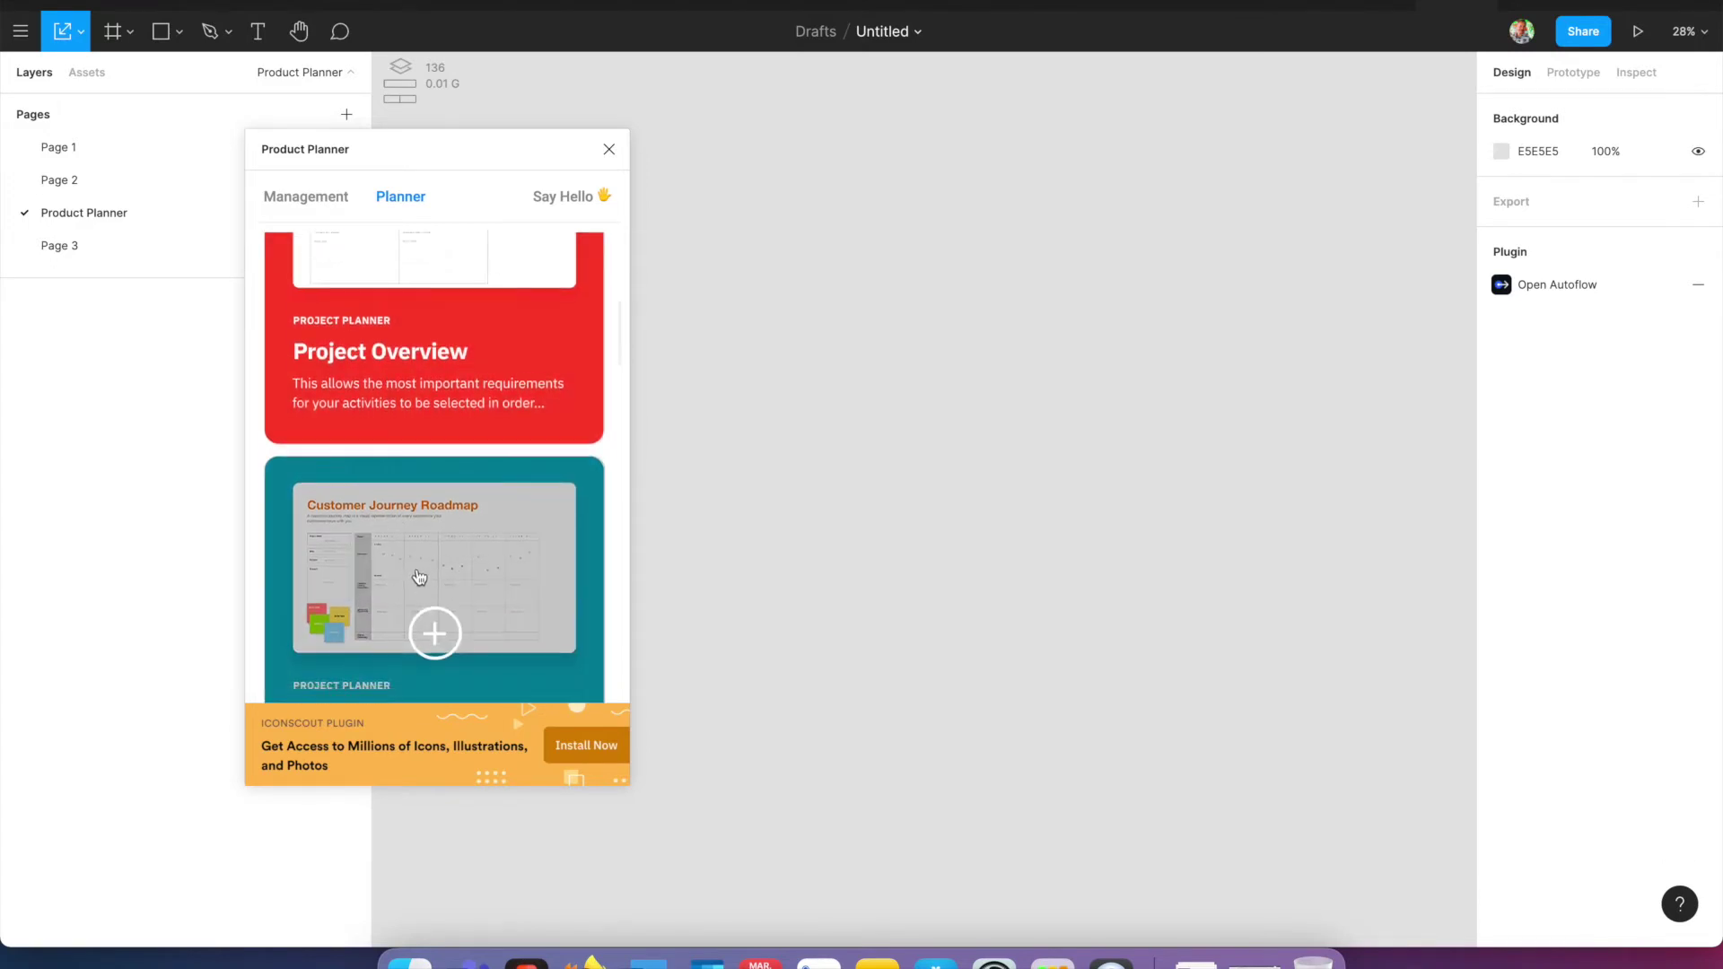
{"action": "scroll", "coordinate": [416, 551], "scroll_direction": "down", "scroll_amount": 2}
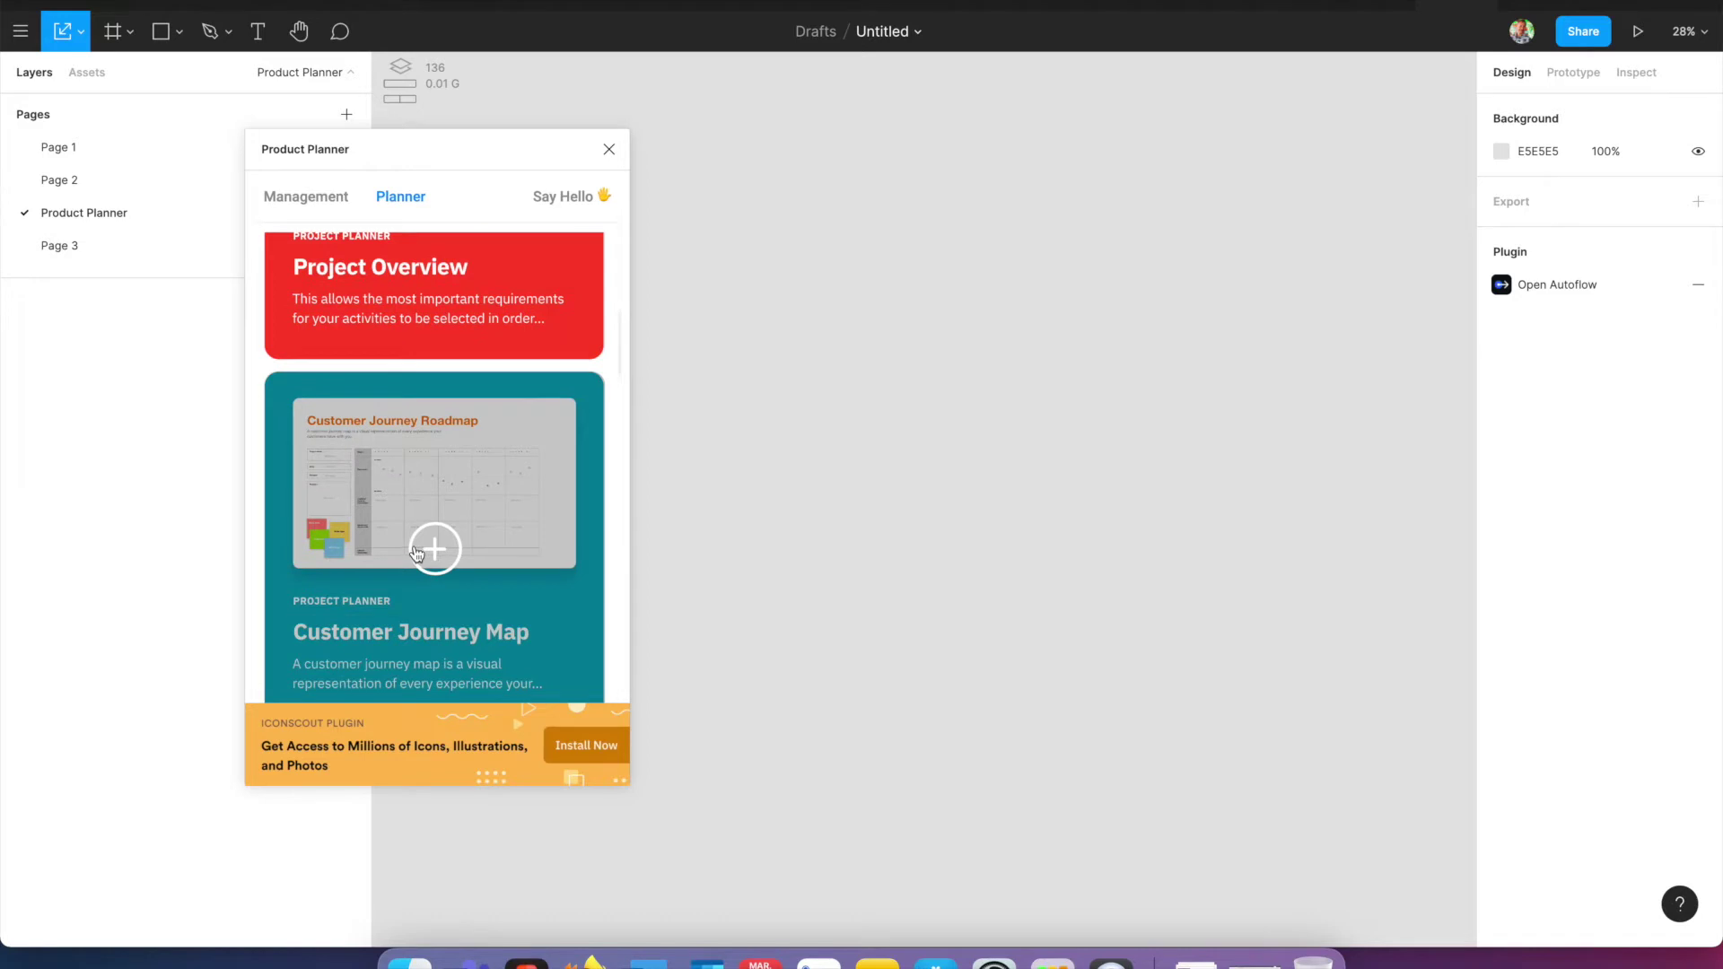
{"action": "scroll", "coordinate": [422, 512], "scroll_direction": "down", "scroll_amount": 4}
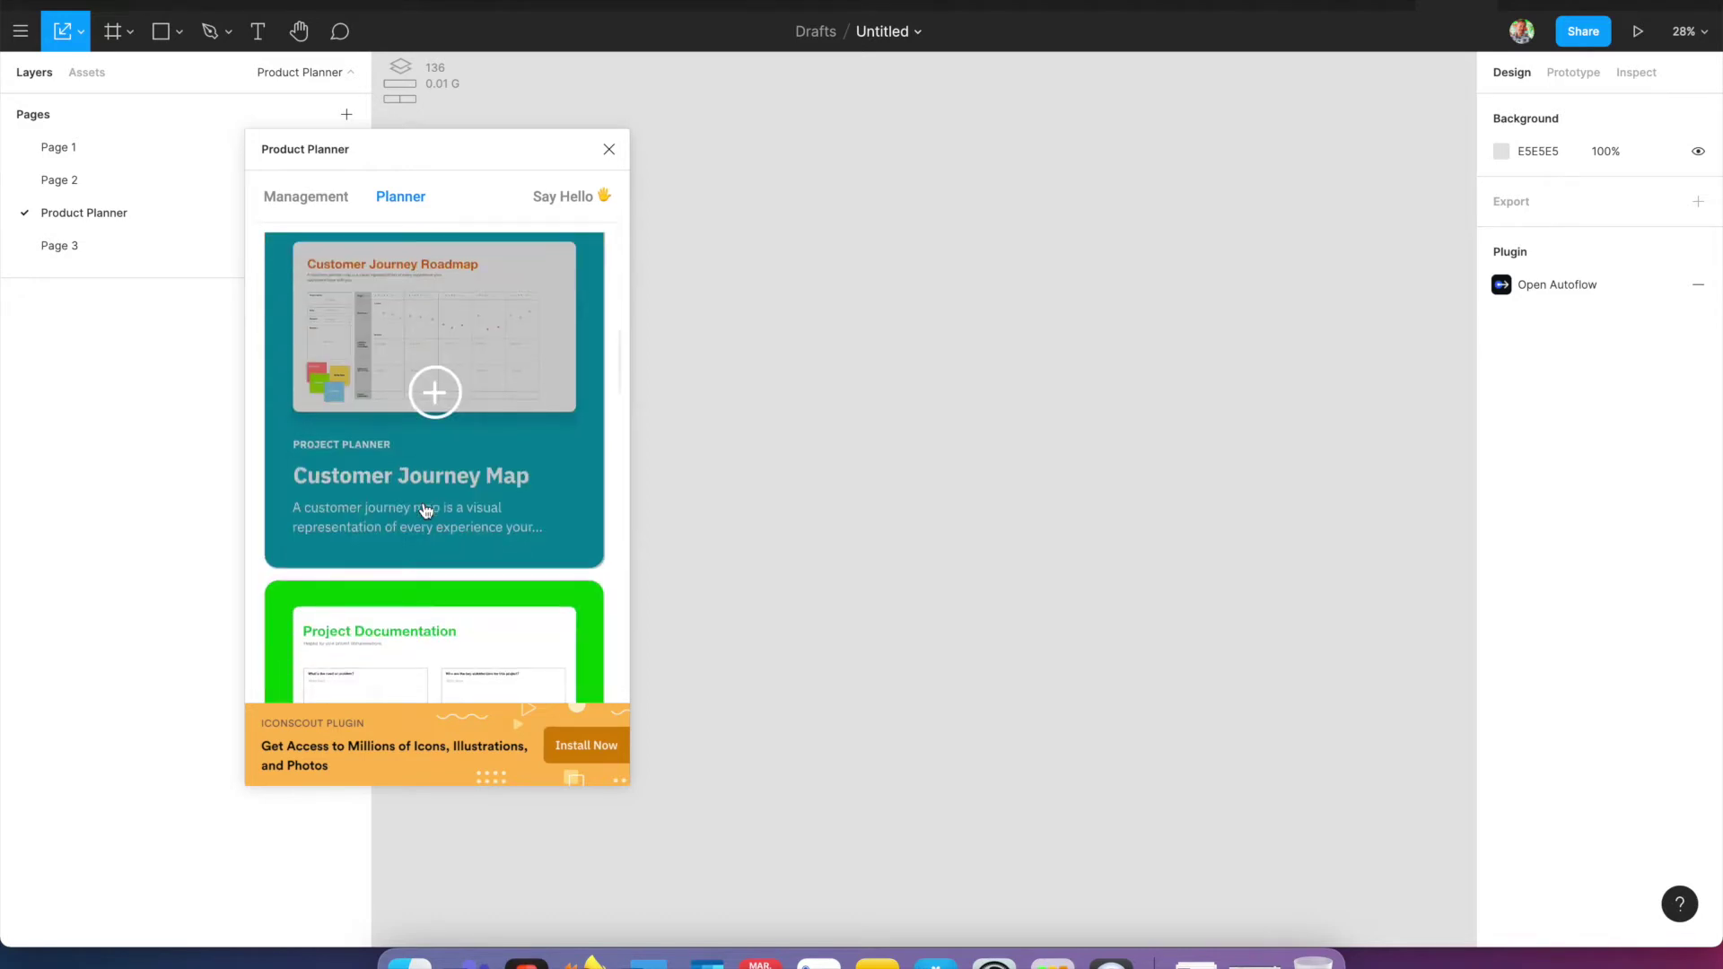
{"action": "scroll", "coordinate": [425, 510], "scroll_direction": "up", "scroll_amount": 1}
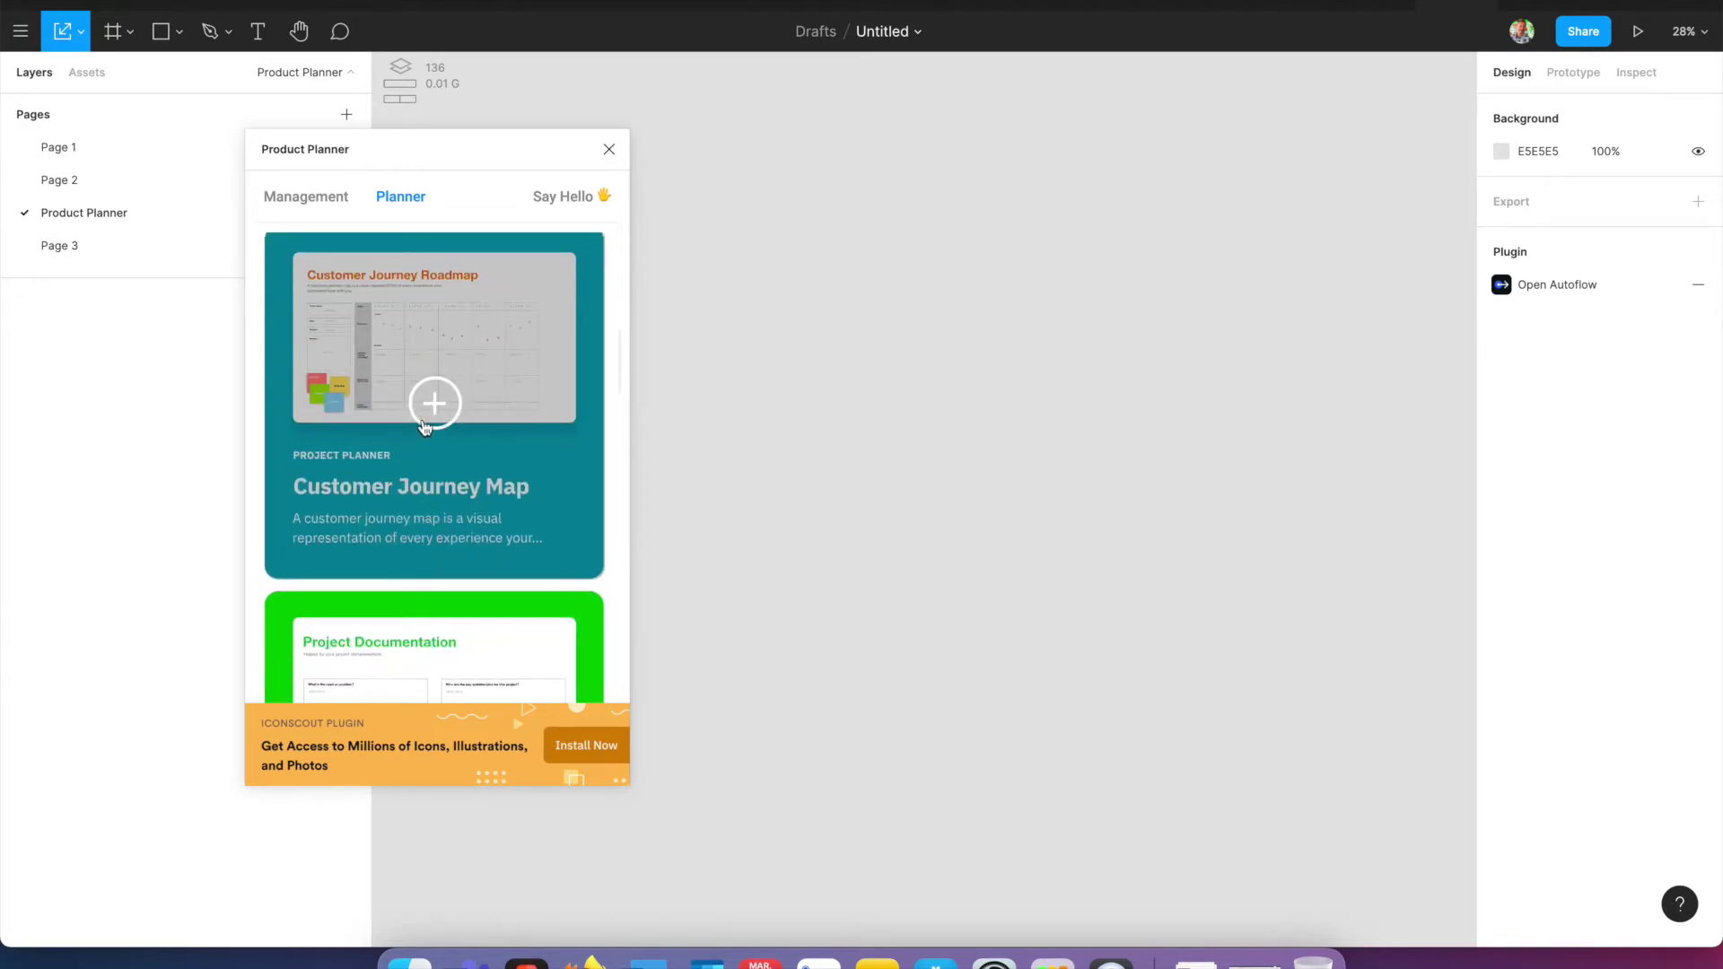
{"action": "scroll", "coordinate": [431, 415], "scroll_direction": "up", "scroll_amount": 12}
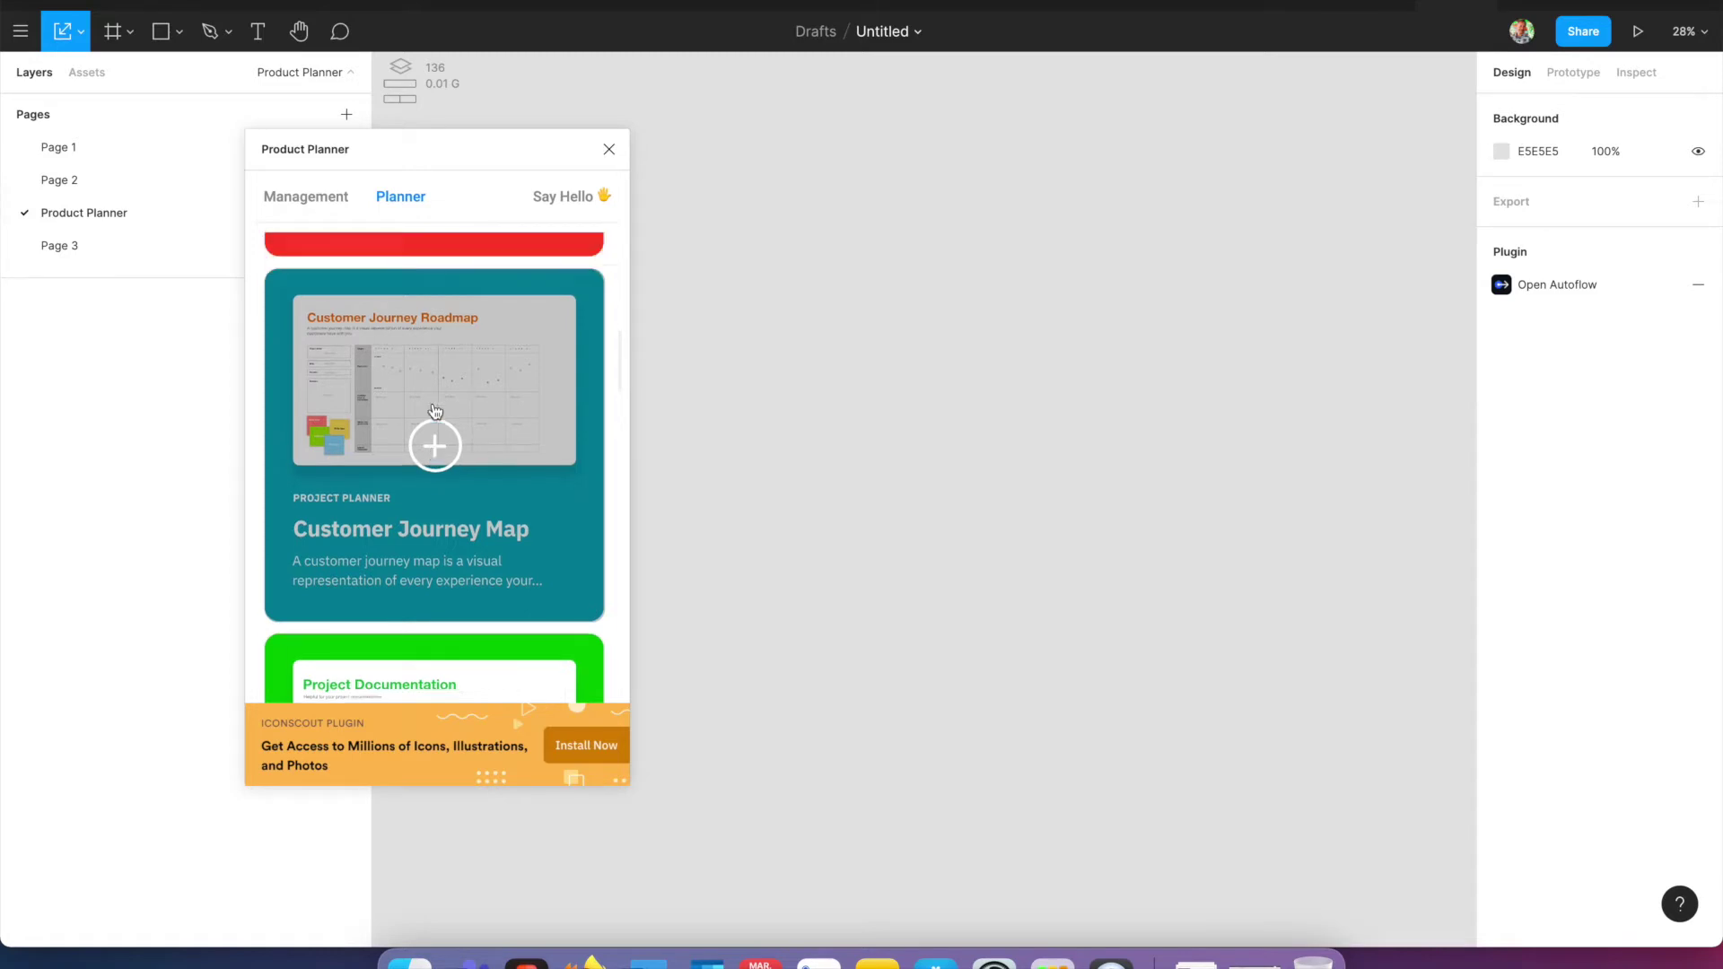
{"action": "scroll", "coordinate": [435, 411], "scroll_direction": "up", "scroll_amount": 4}
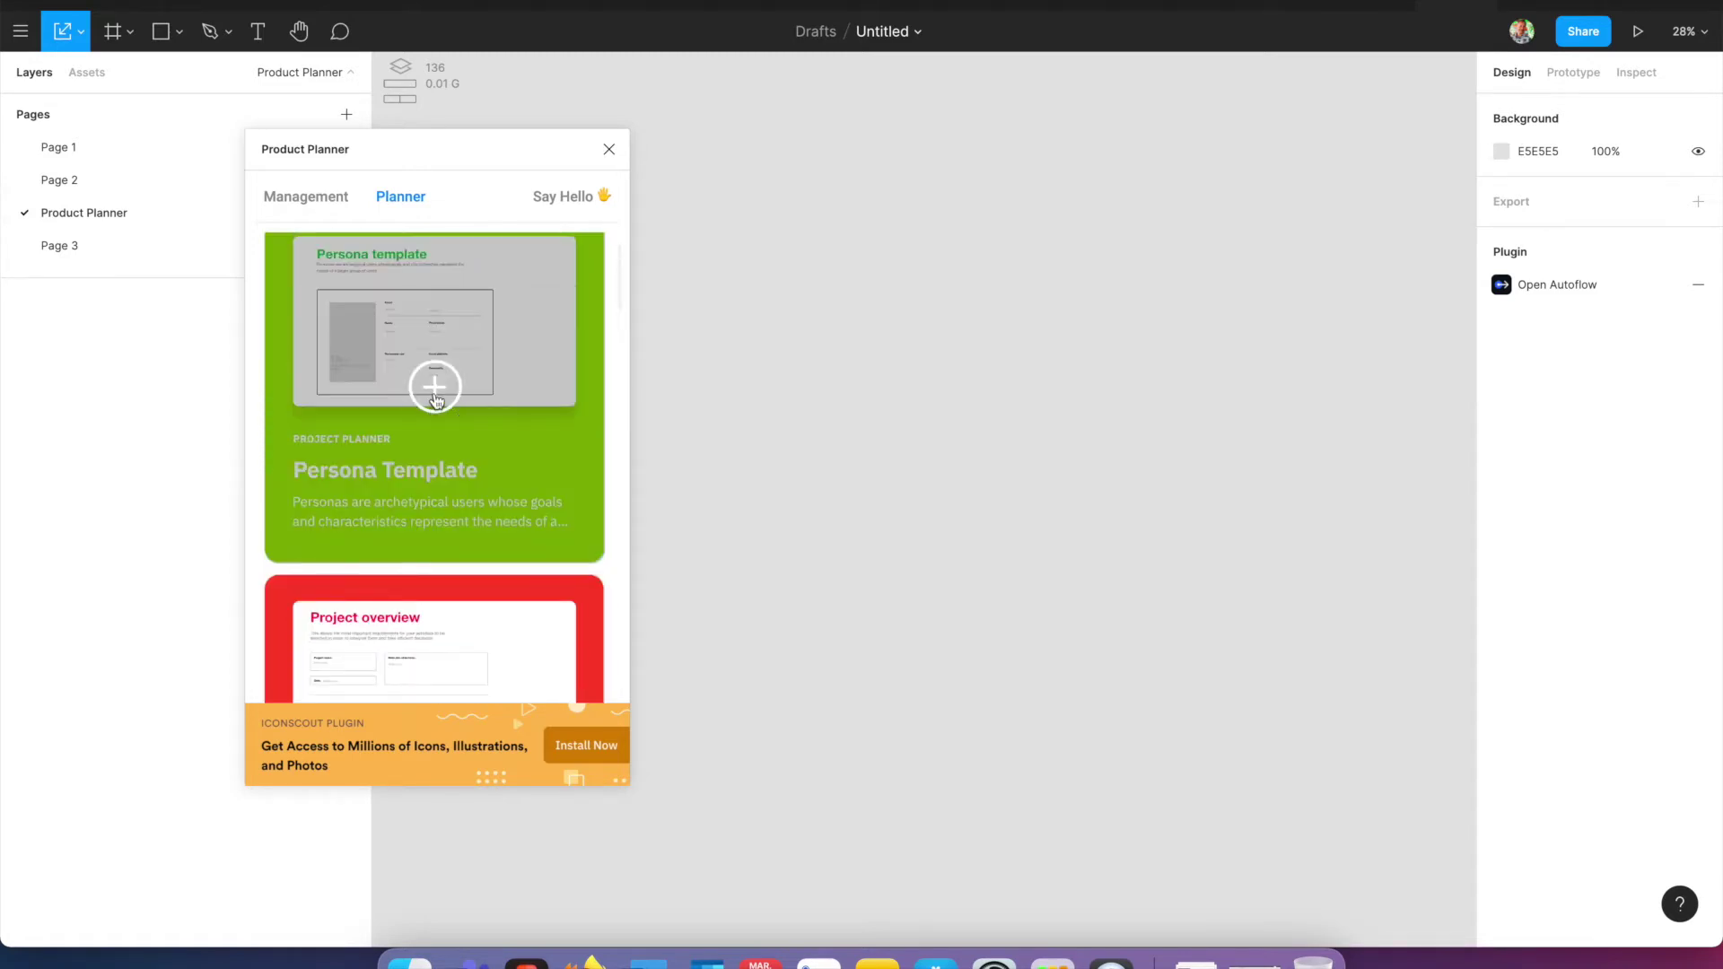
{"action": "left_click", "coordinate": [435, 388]}
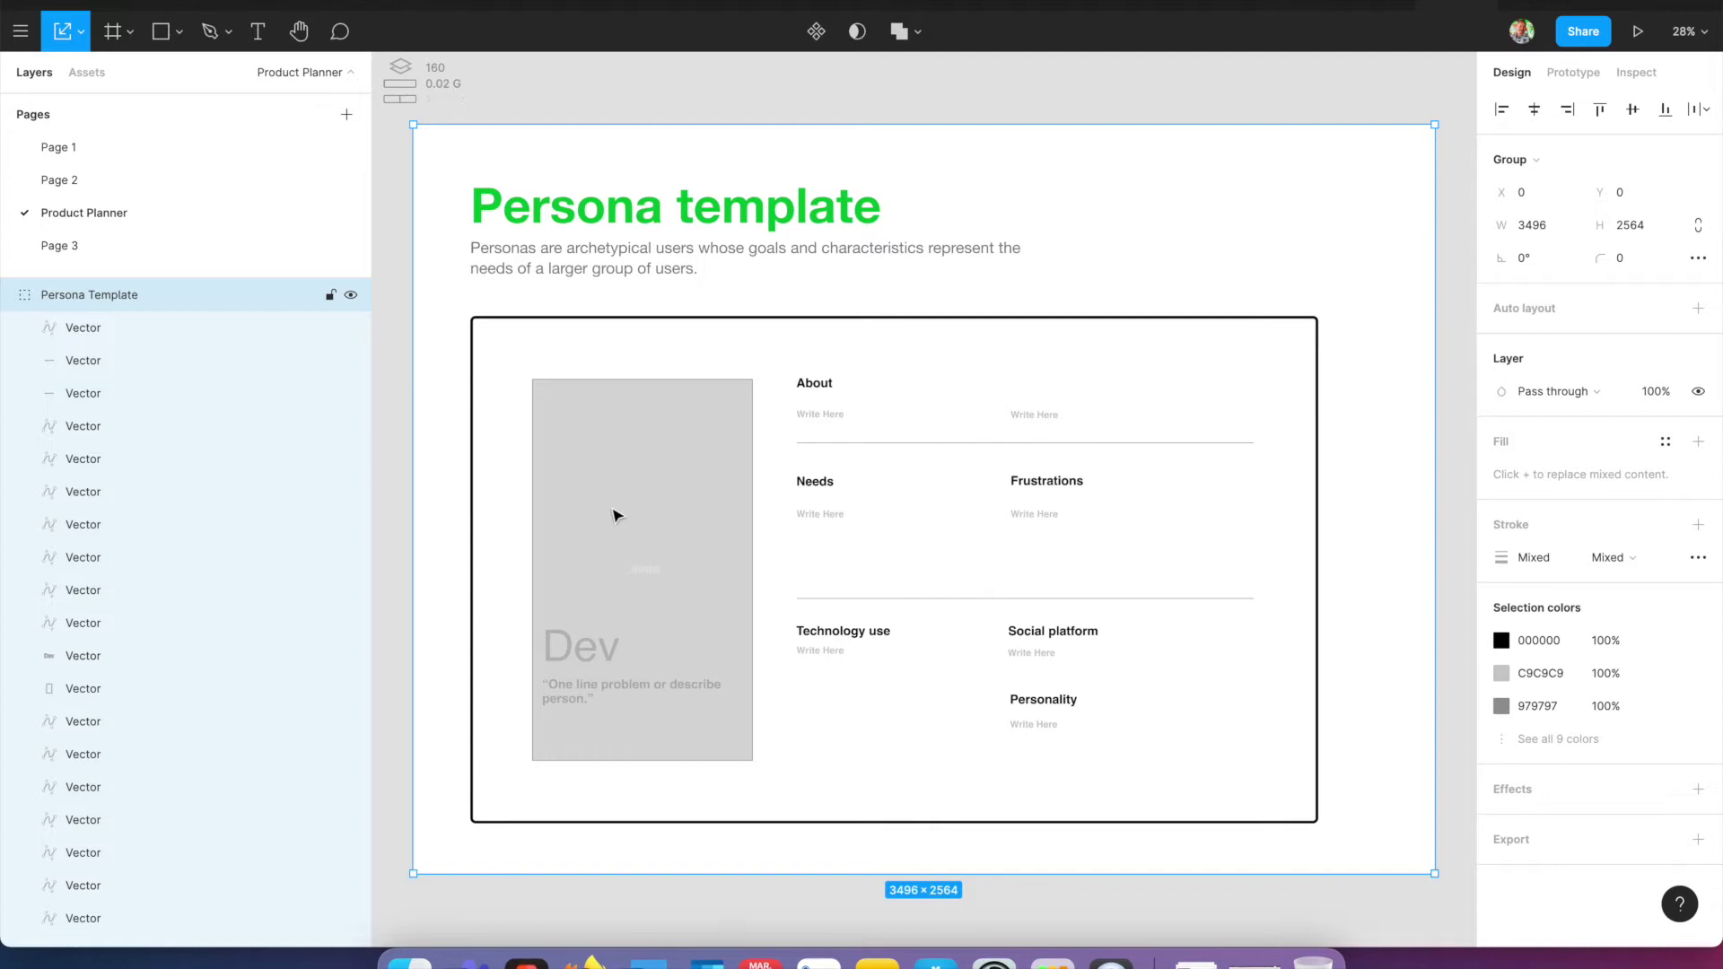
- Fill the Persona Template's grey portrait placeholder with the red-sweater photo from Content Reel's Avatars (female) image set
{"action": "left_click", "coordinate": [710, 95]}
{"action": "left_click", "coordinate": [637, 506]}
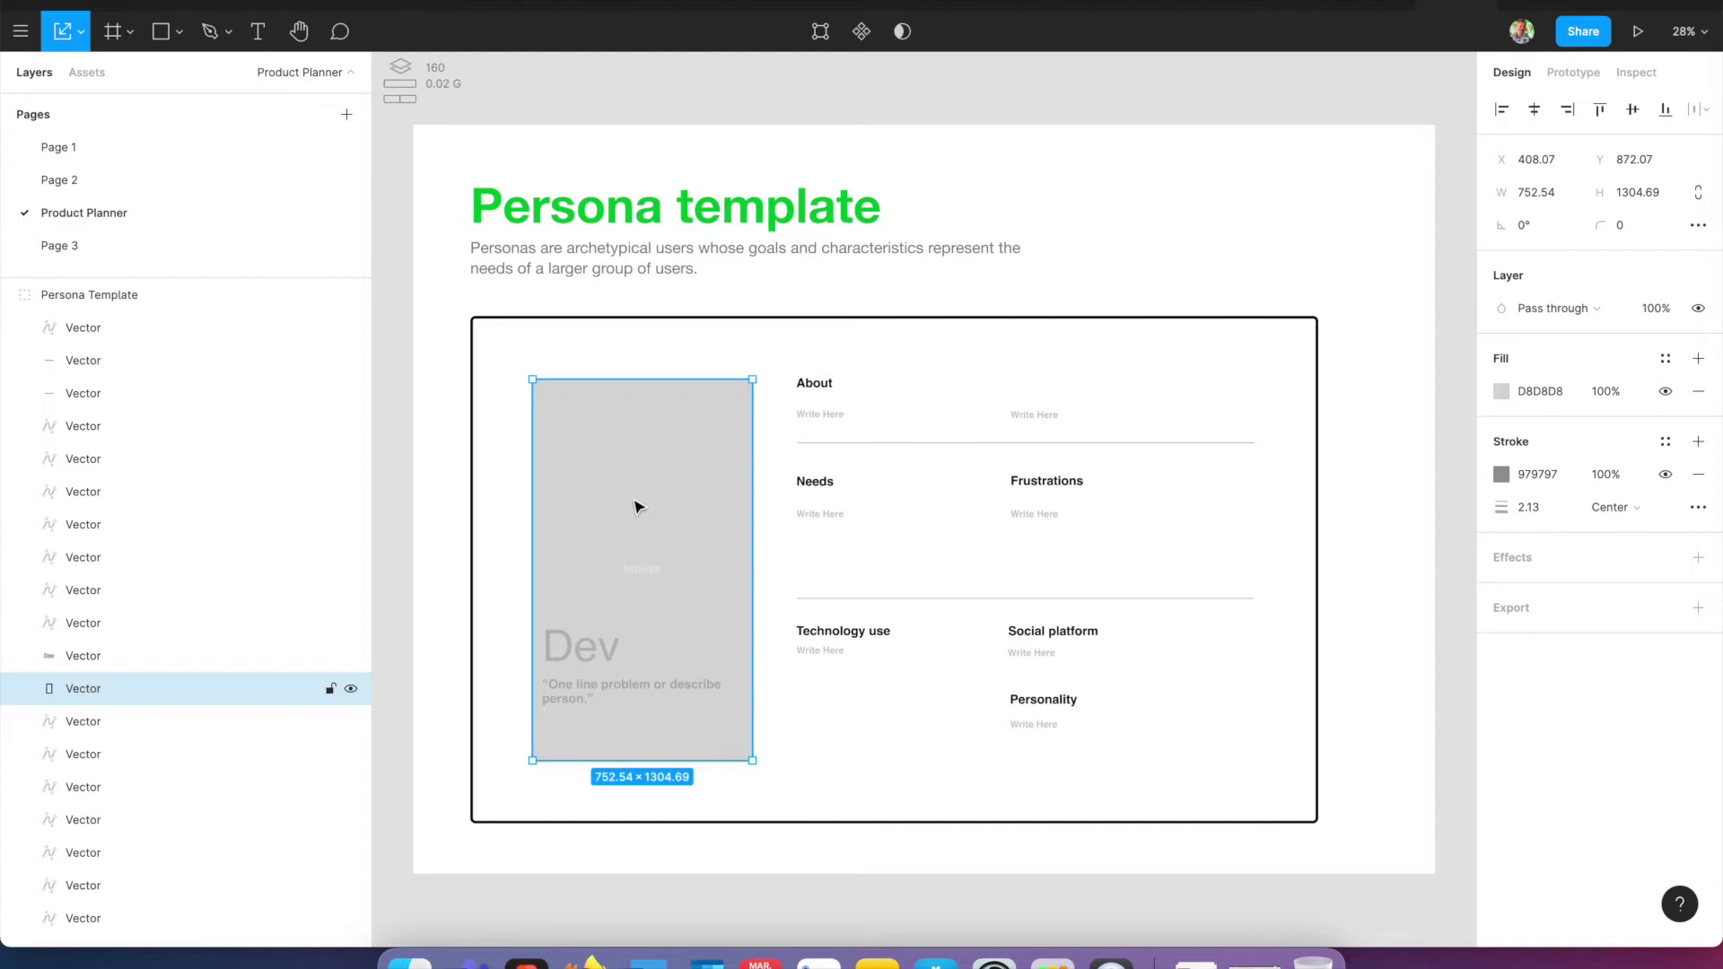
{"action": "key", "text": "super+slash"}
{"action": "type", "text": "content"}
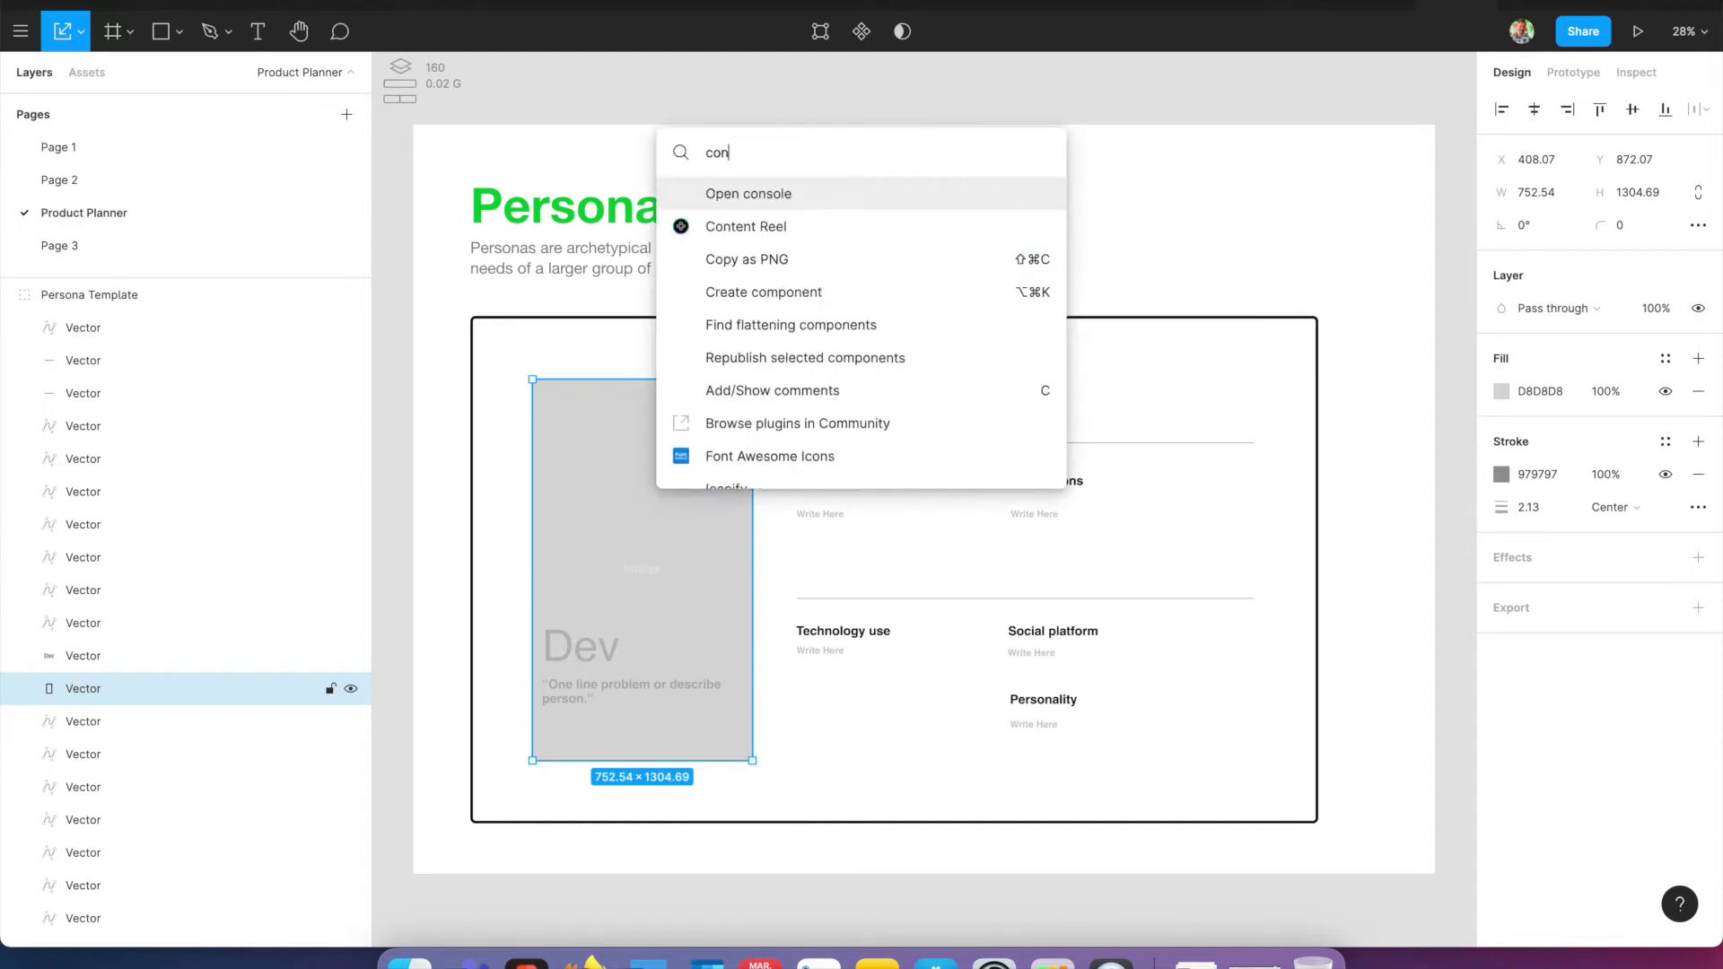
{"action": "key", "text": "Return"}
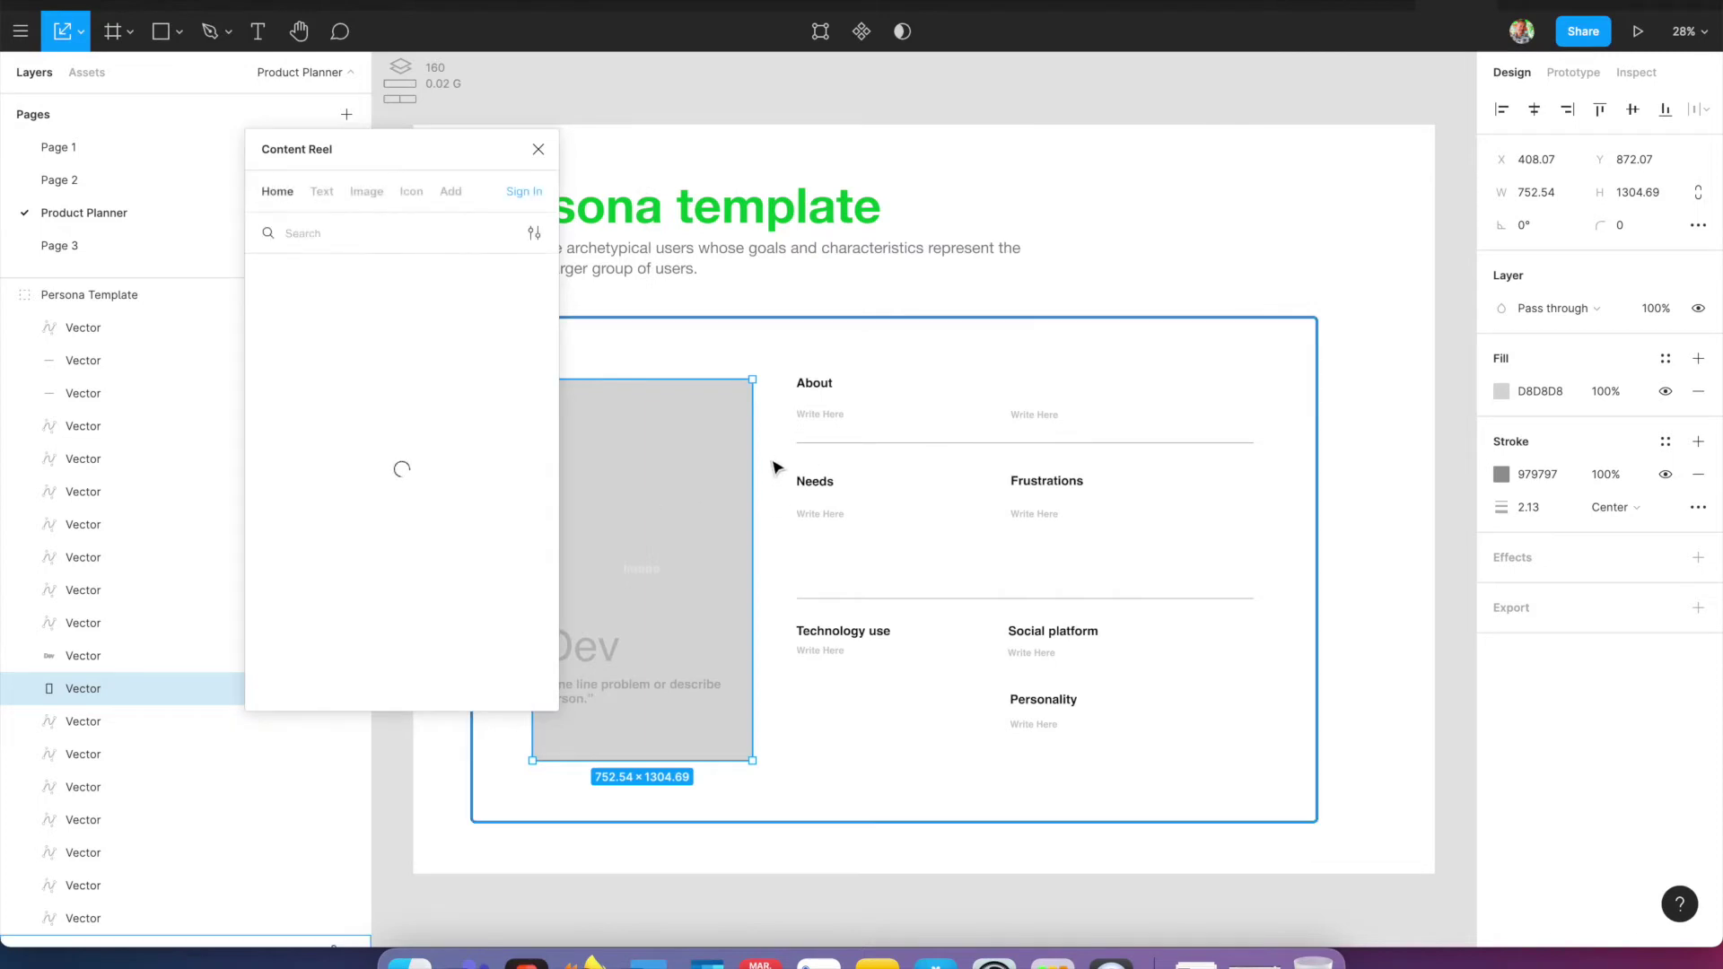
{"action": "left_click", "coordinate": [352, 197]}
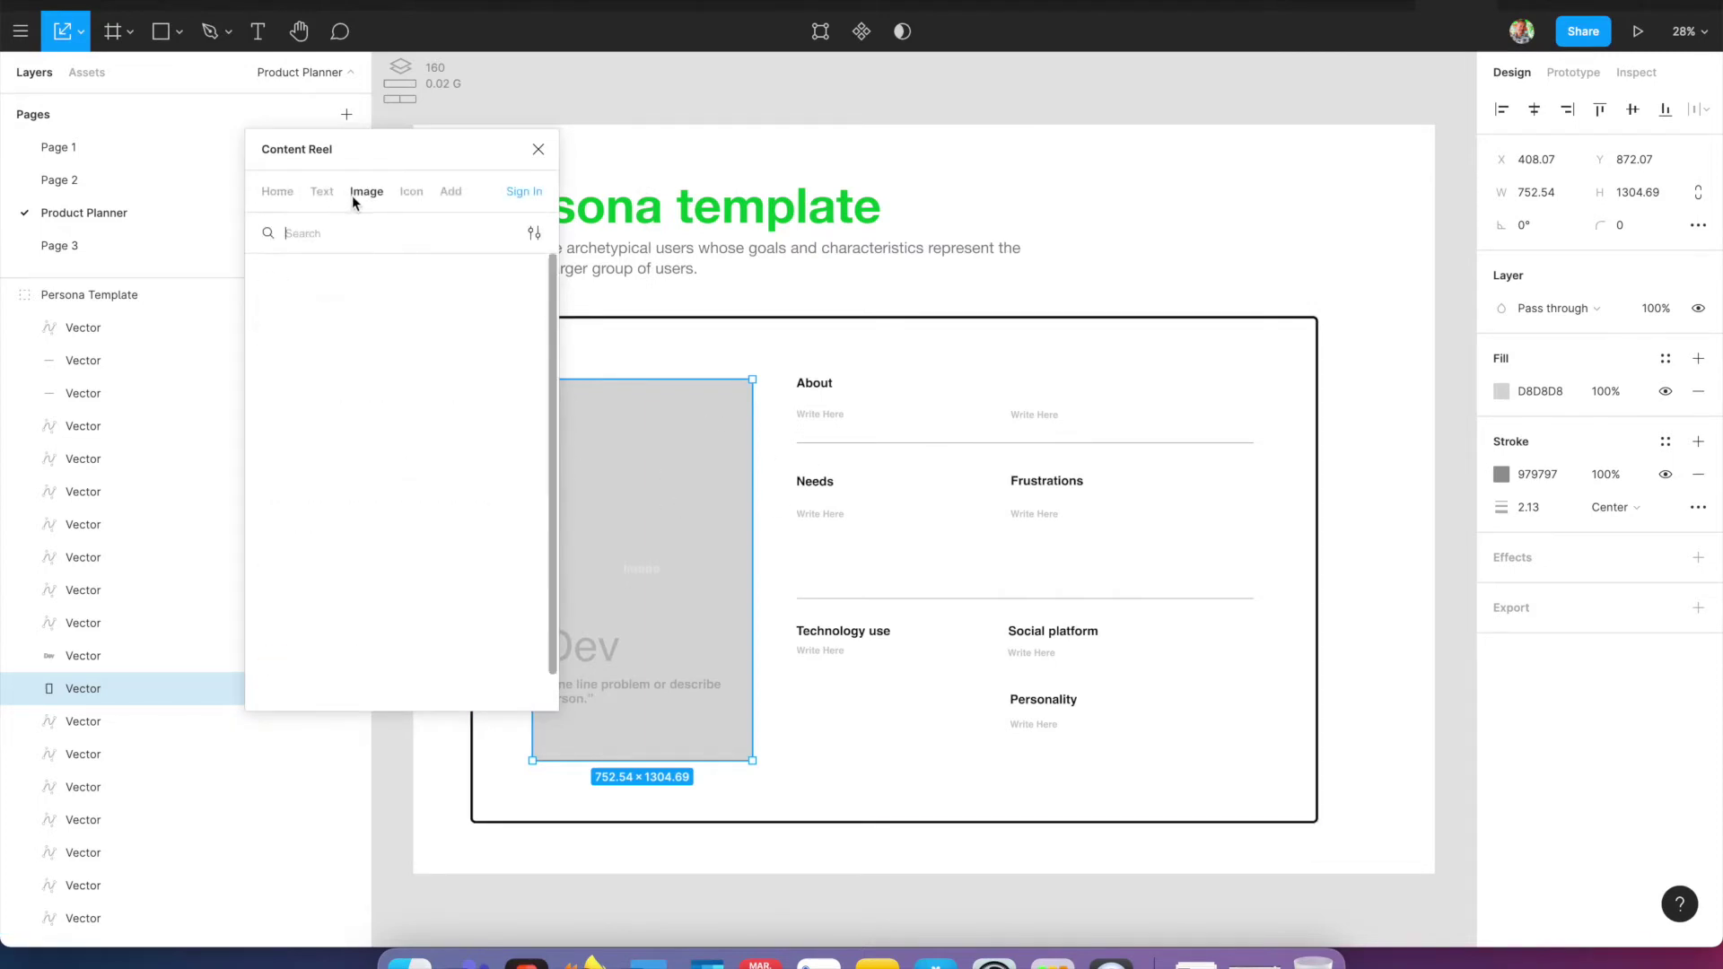
{"action": "left_click", "coordinate": [342, 369]}
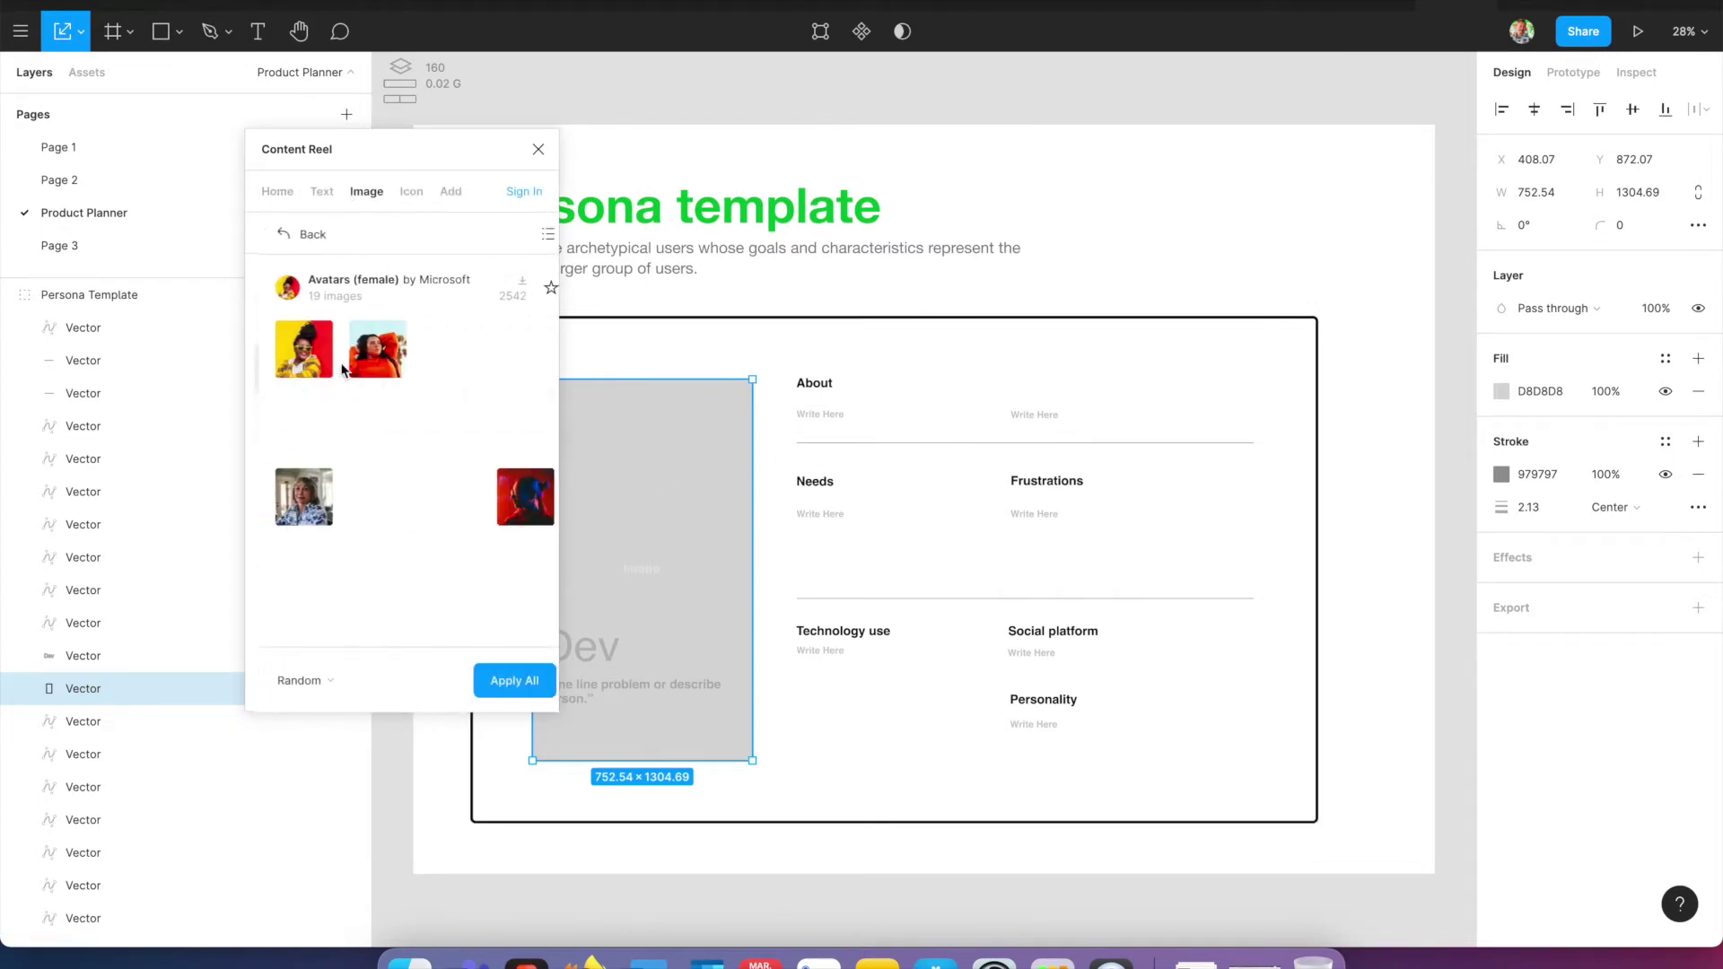
{"action": "left_click", "coordinate": [378, 350]}
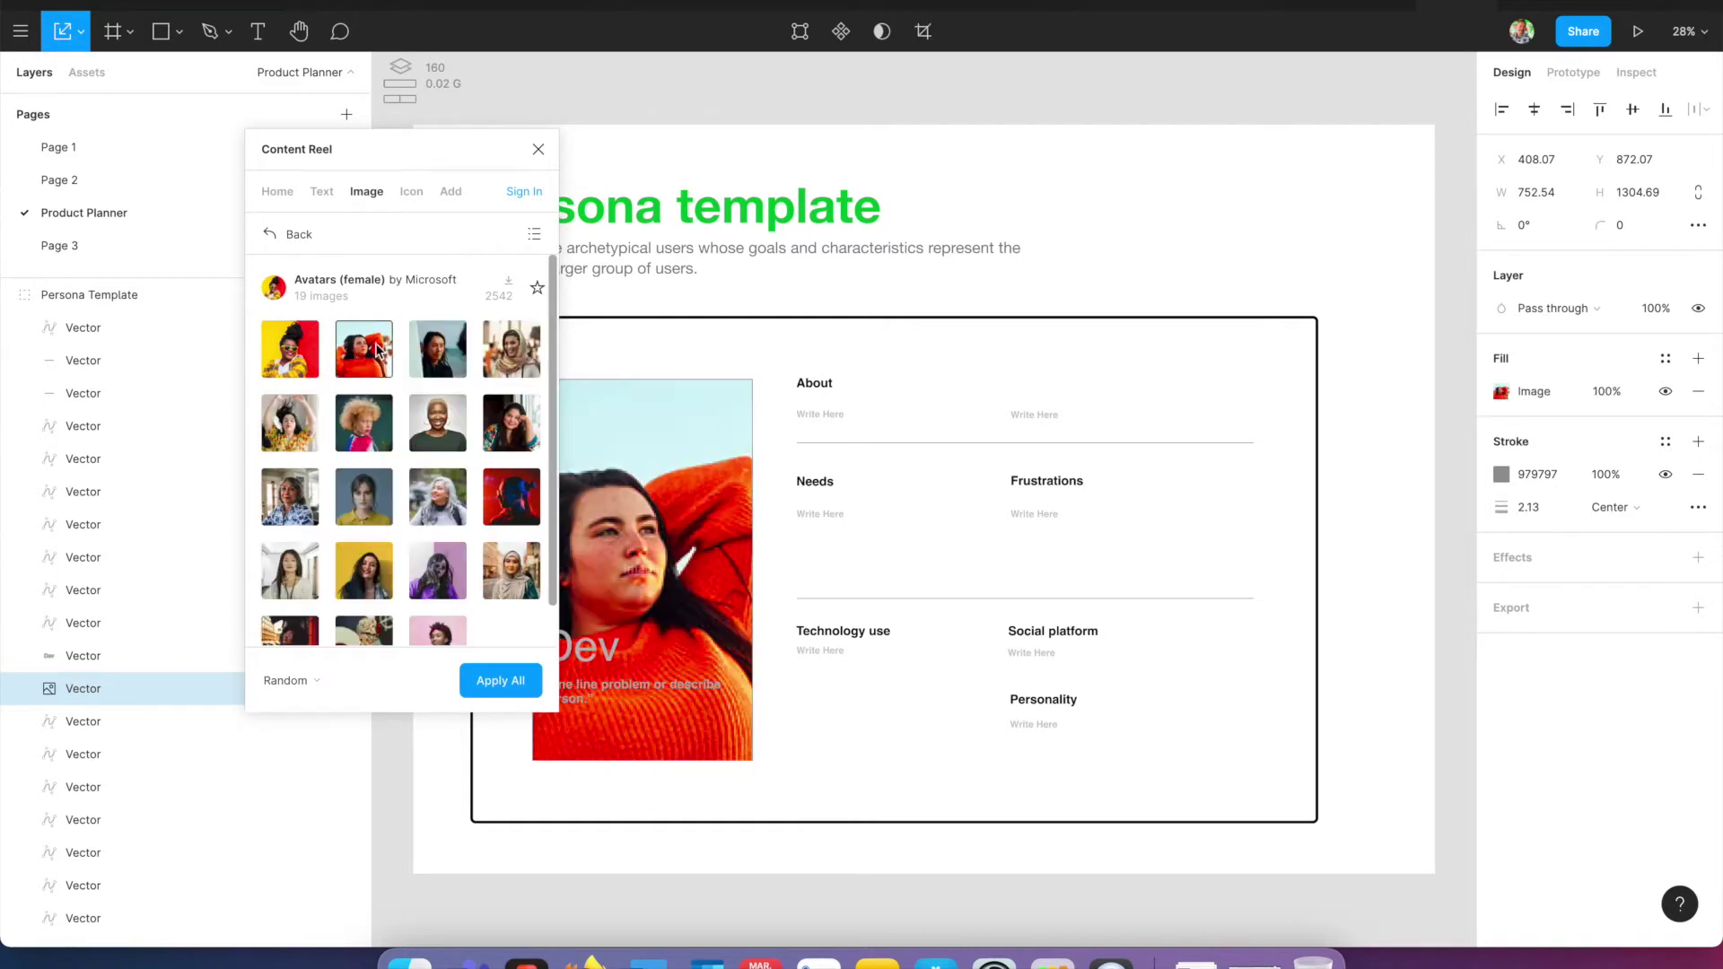
{"action": "left_click", "coordinate": [538, 149]}
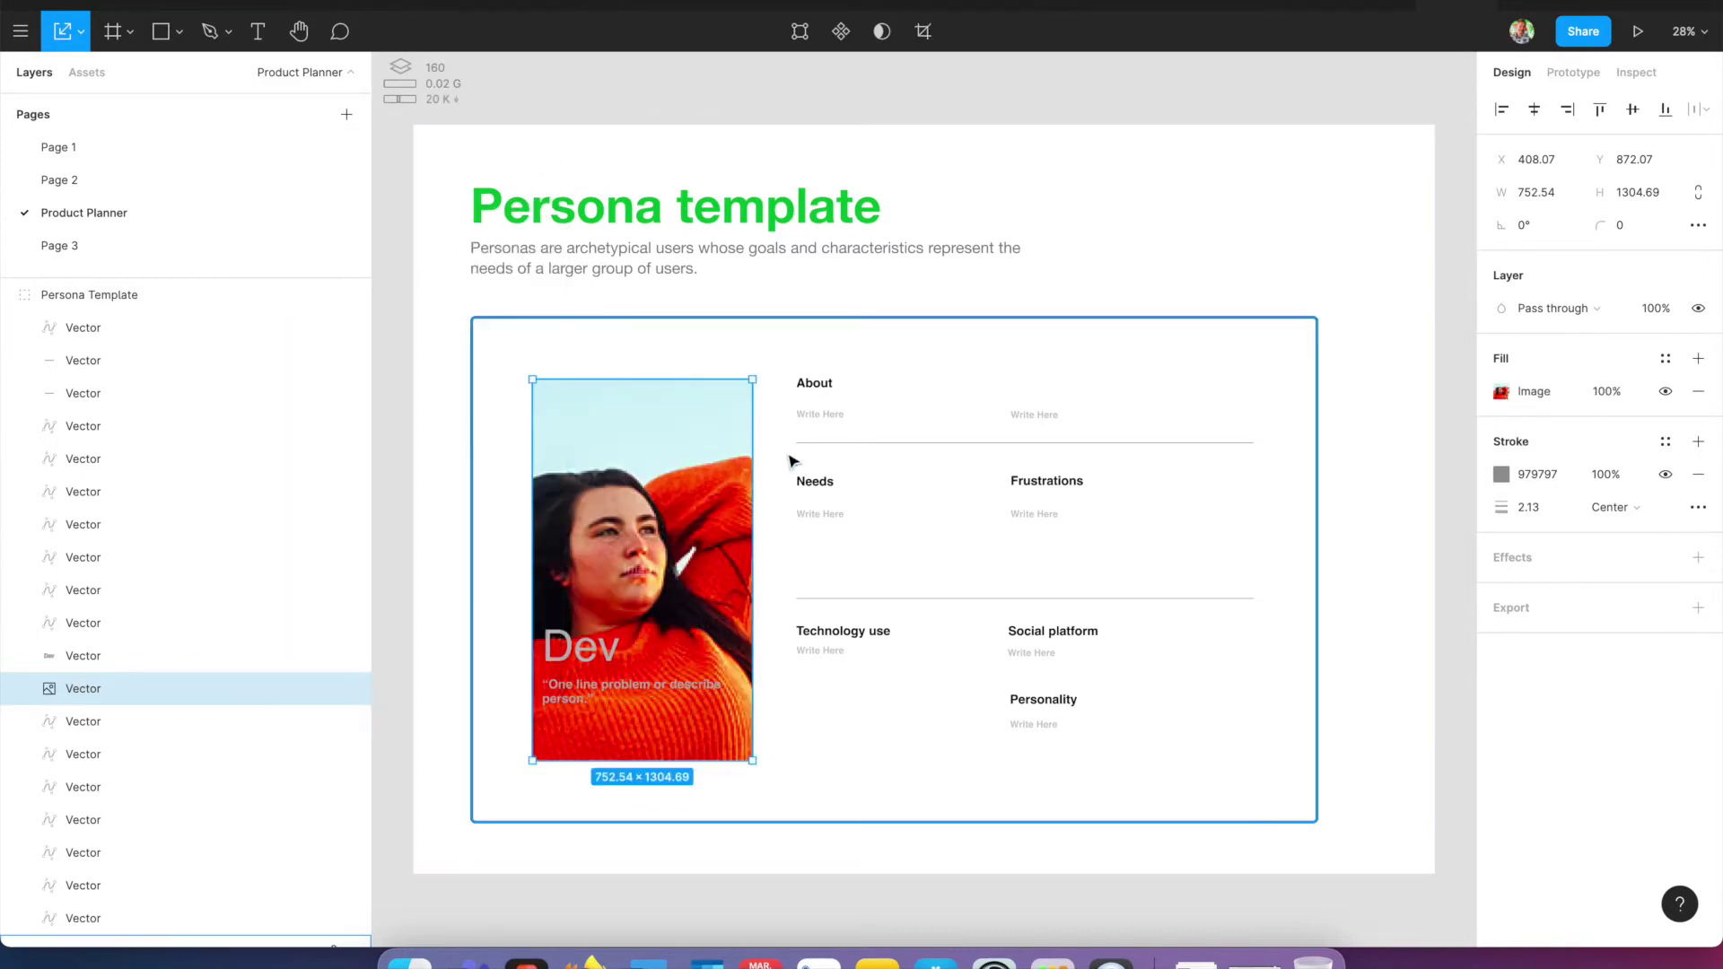
{"action": "left_click", "coordinate": [1456, 447]}
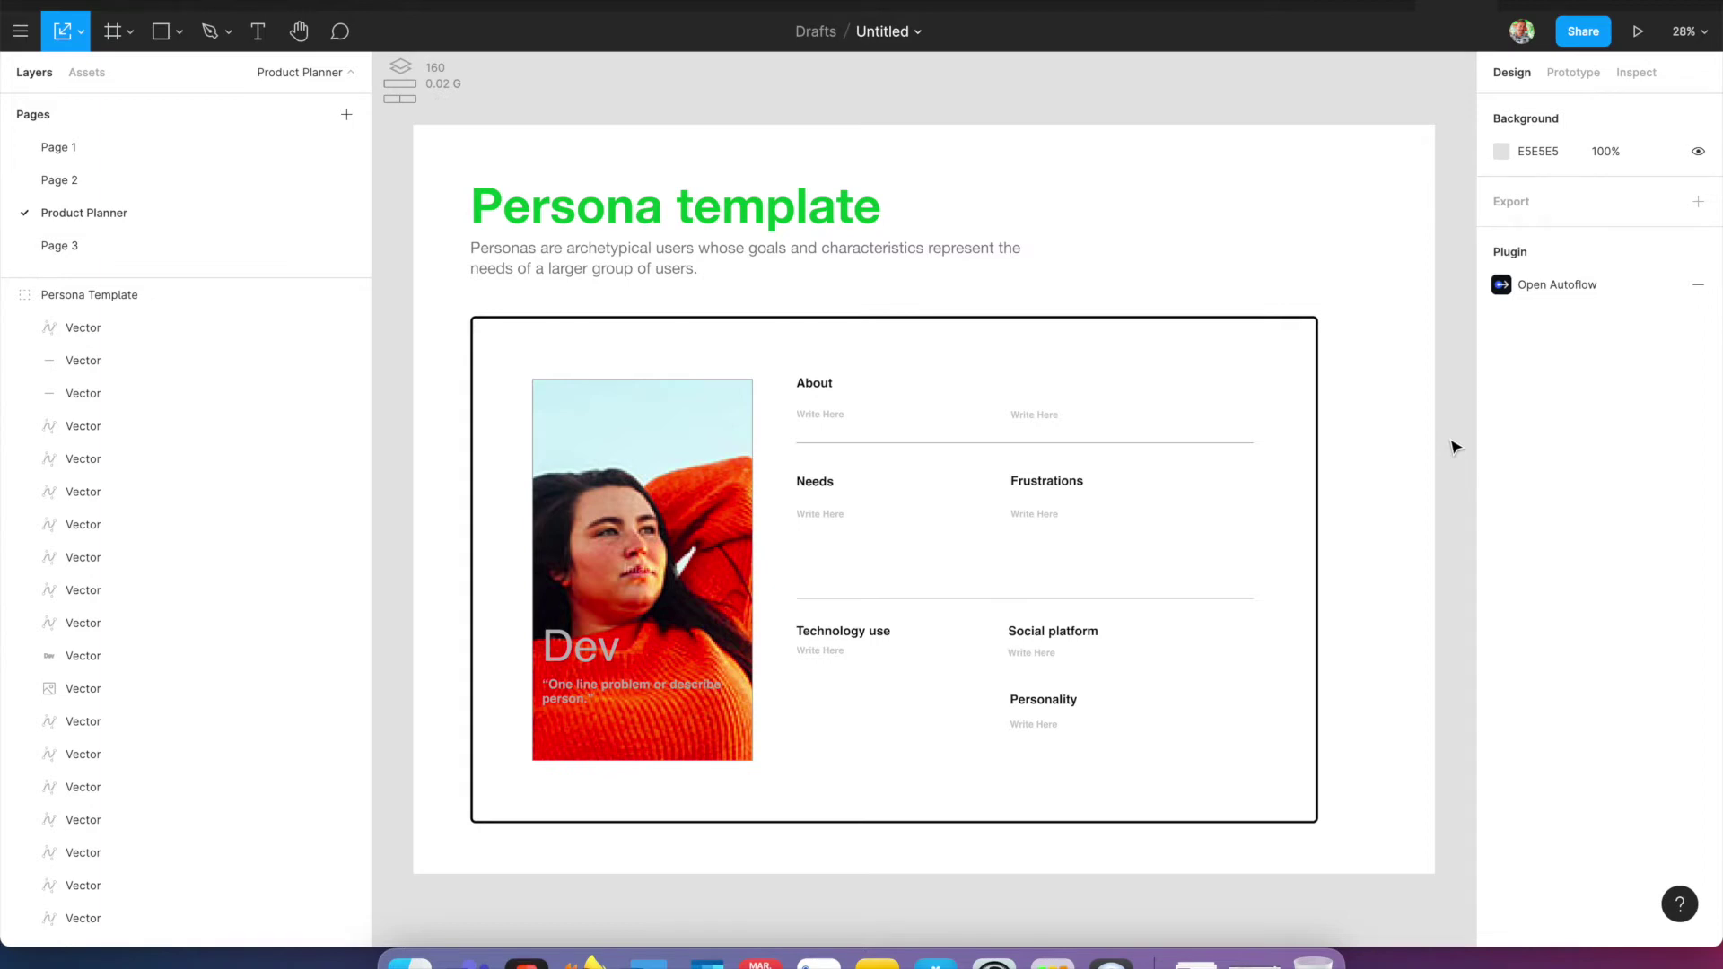
- Undo the portrait's image fill and delete the whole Persona Template from the Product Planner page
{"action": "key", "text": "ctrl+z"}
{"action": "key", "text": "ctrl+z"}
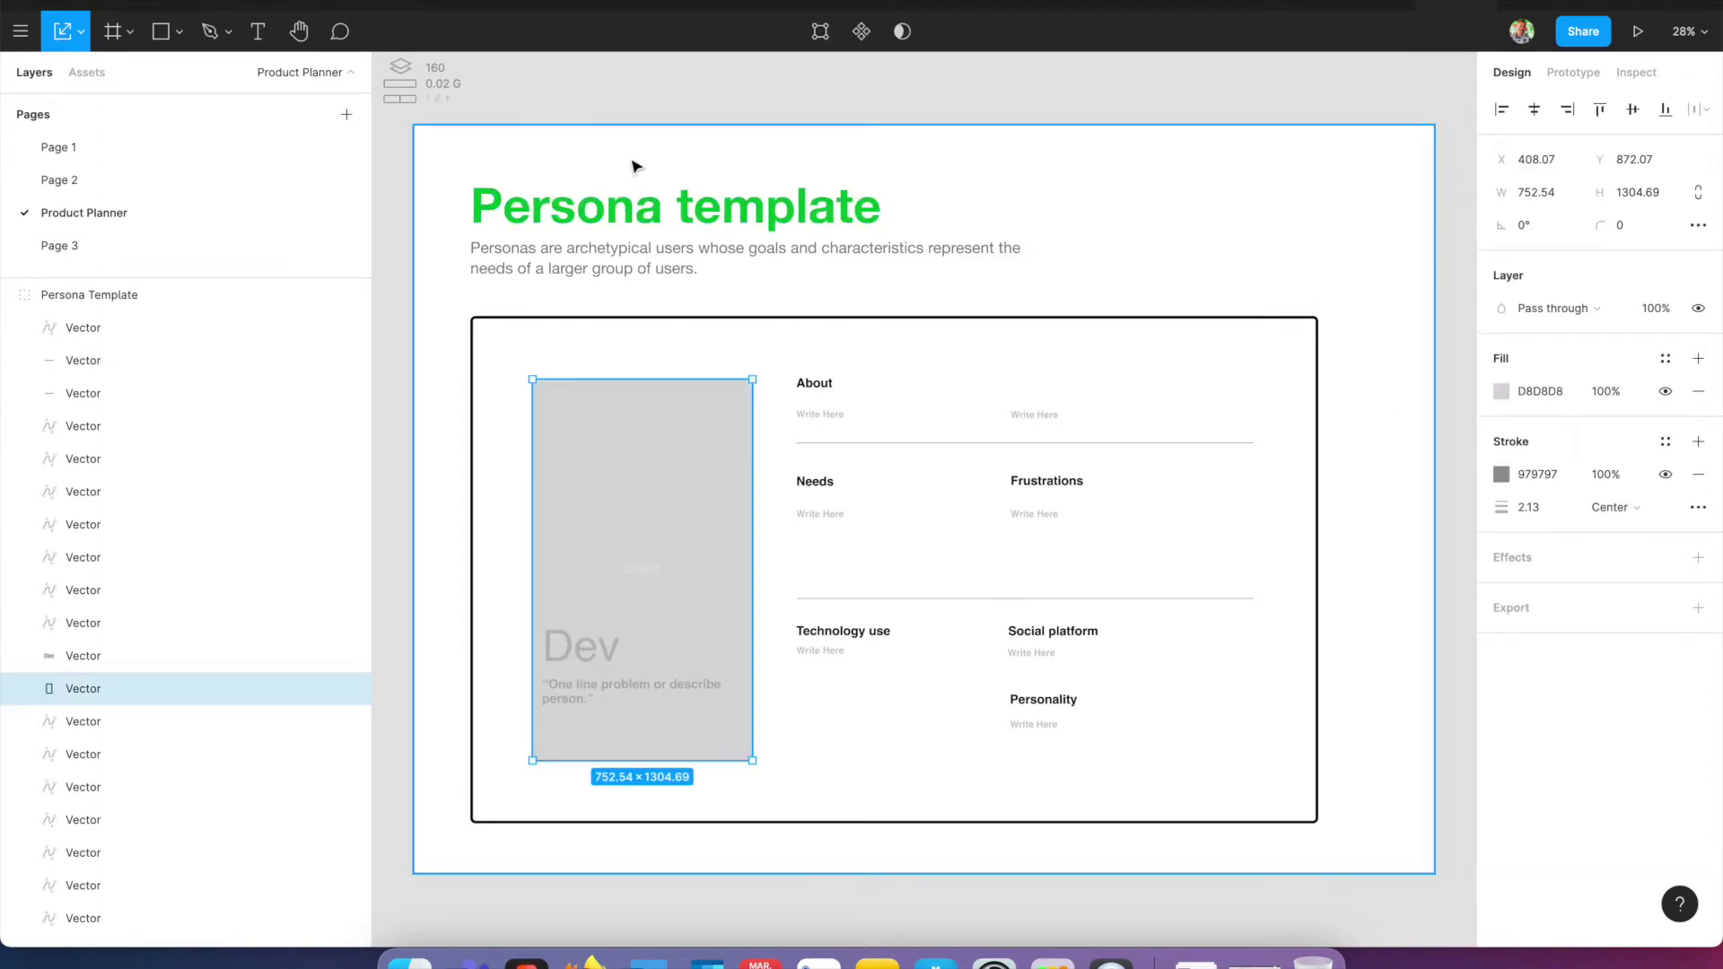
{"action": "left_click", "coordinate": [631, 87]}
{"action": "left_click", "coordinate": [631, 156]}
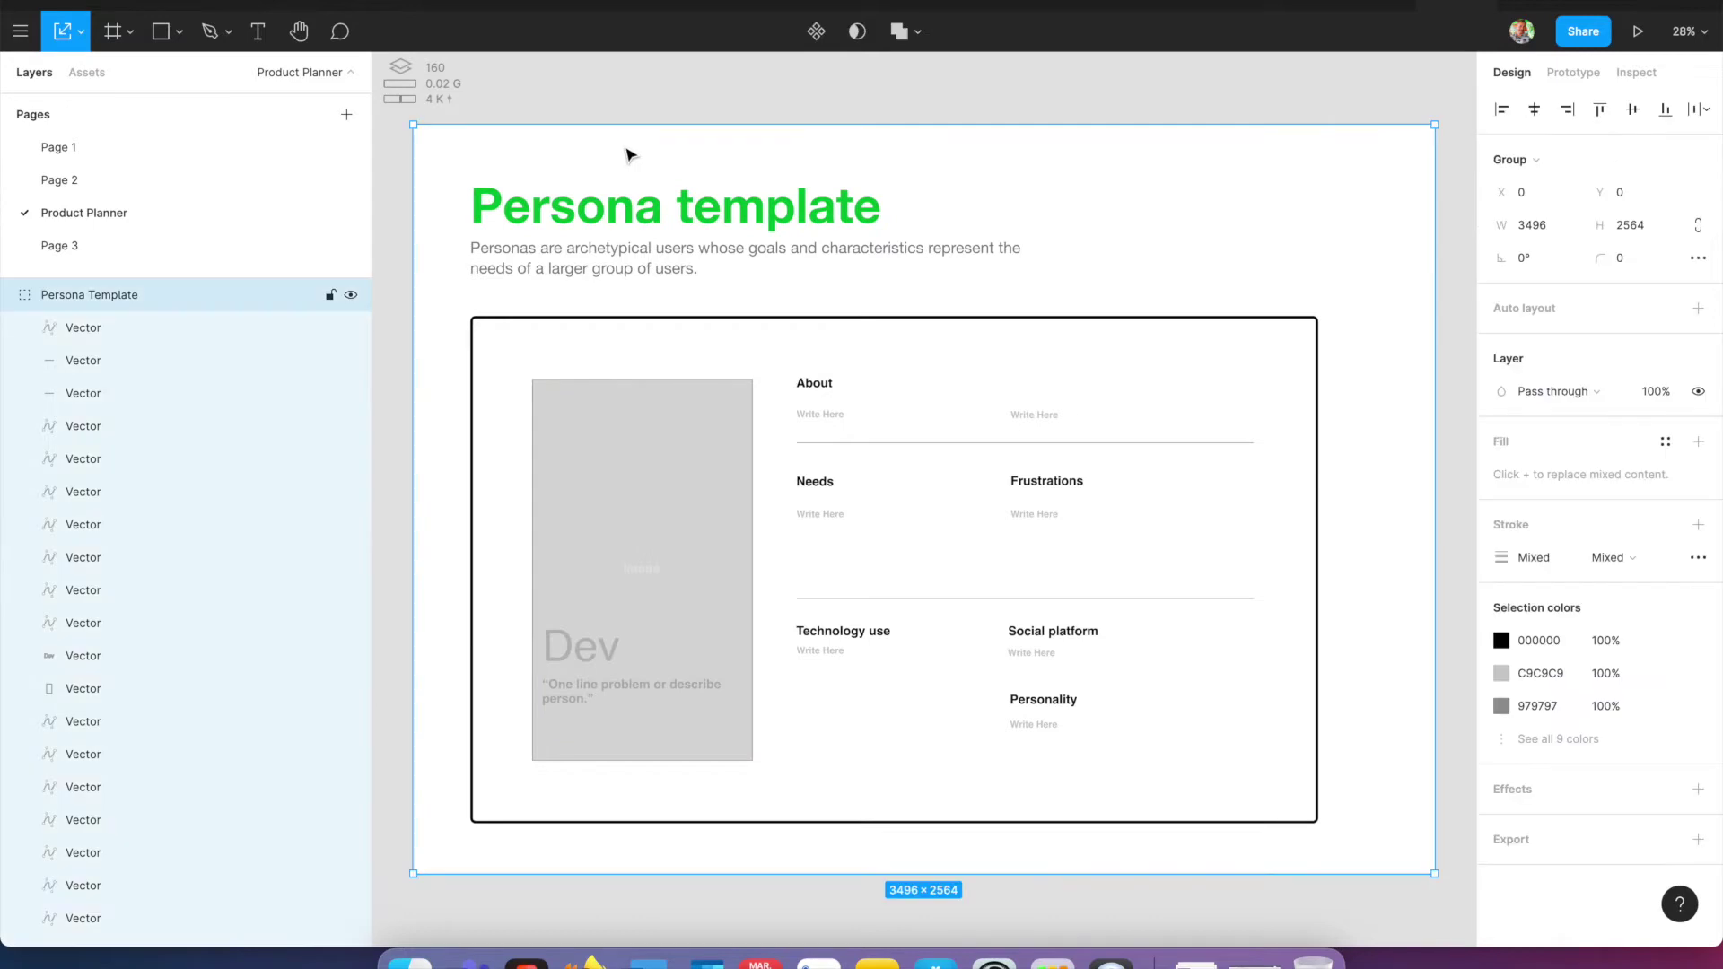
{"action": "key", "text": "Delete"}
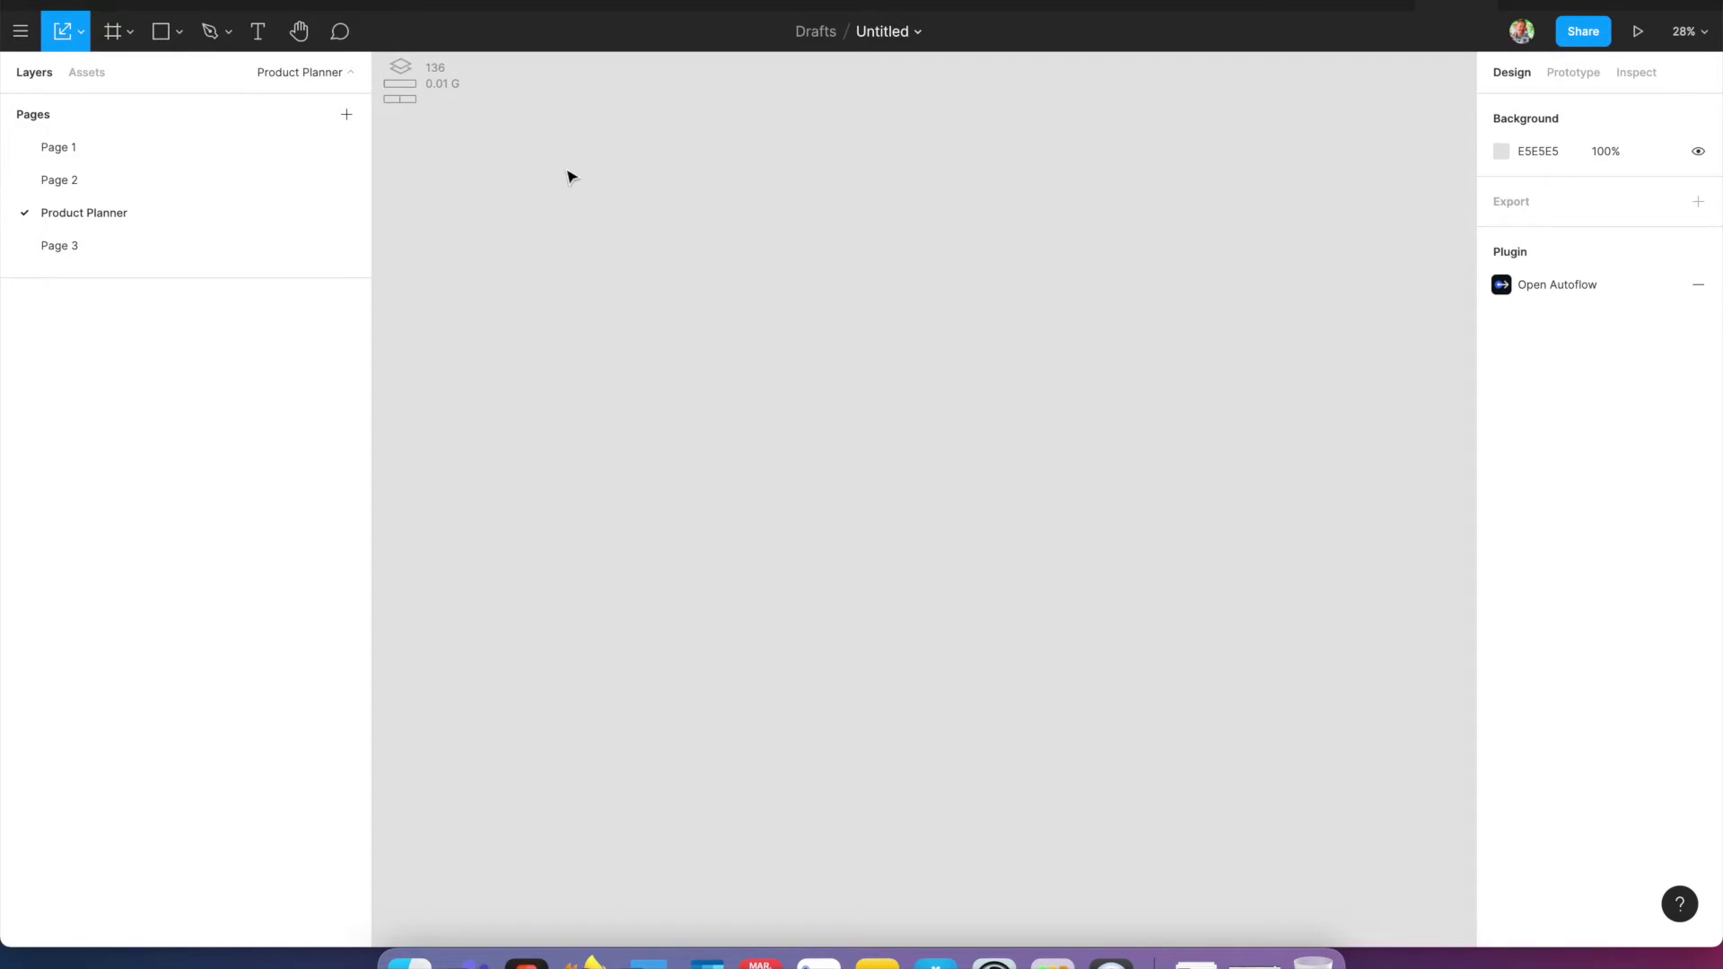
- Switch to Page 1 and bring the whole iPhone 8 Plus - 1 frame into view
{"action": "left_click", "coordinate": [139, 182]}
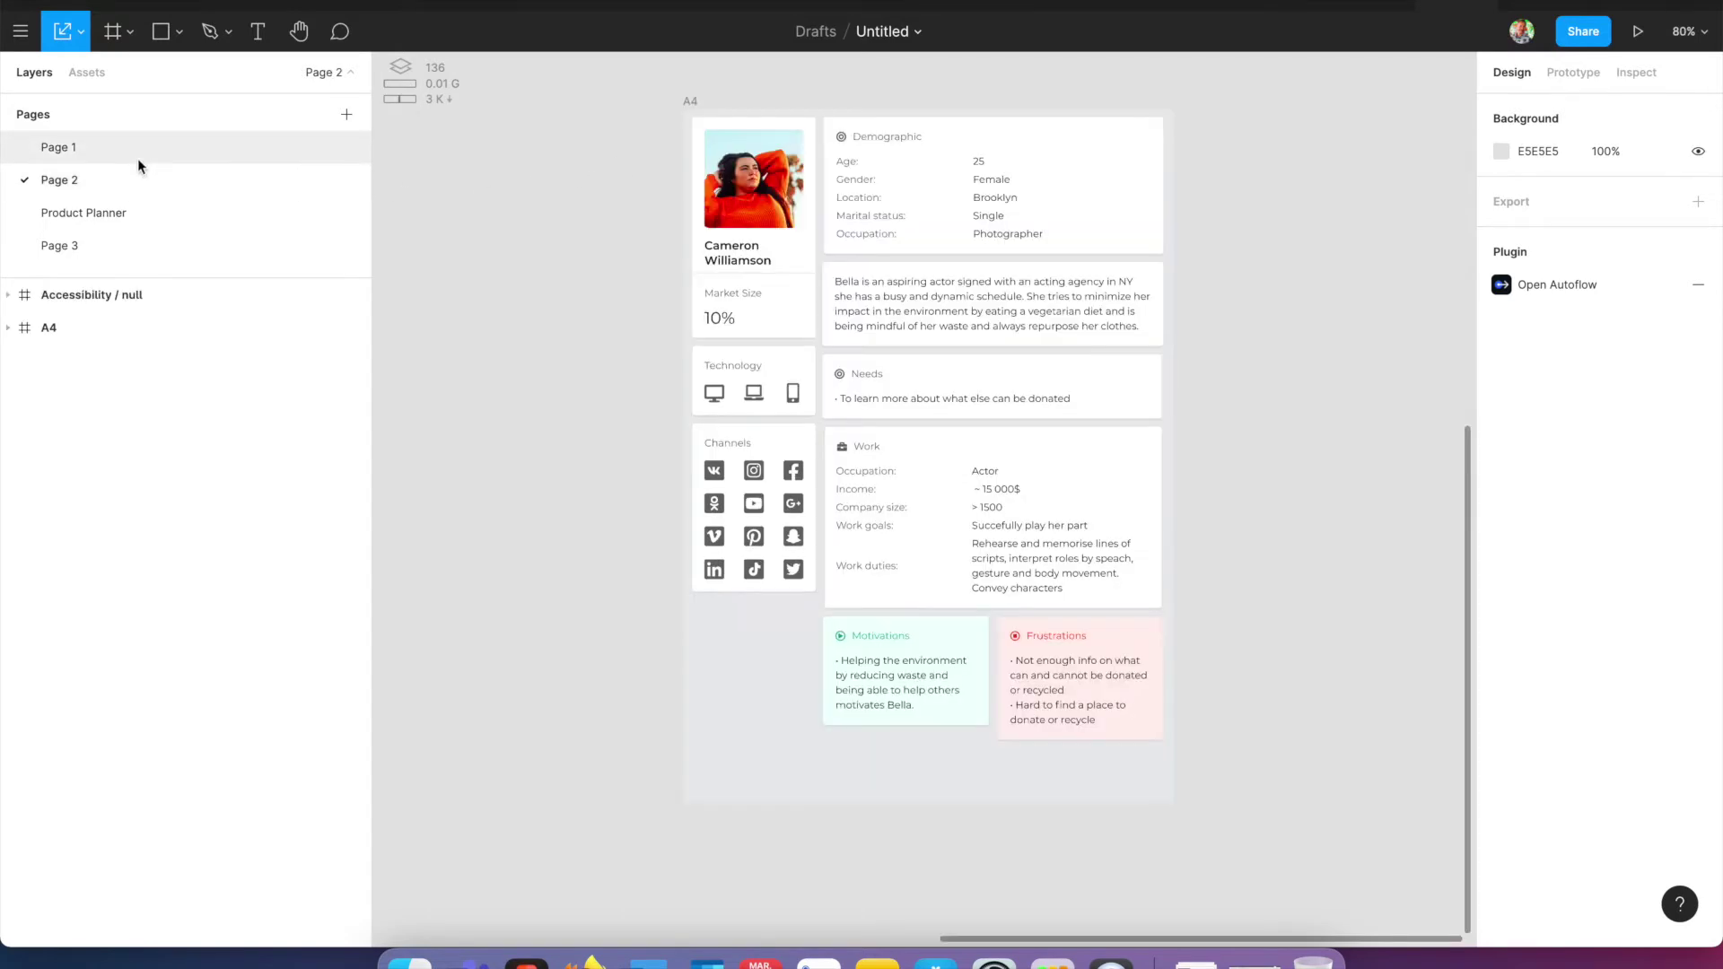
{"action": "left_click", "coordinate": [138, 154]}
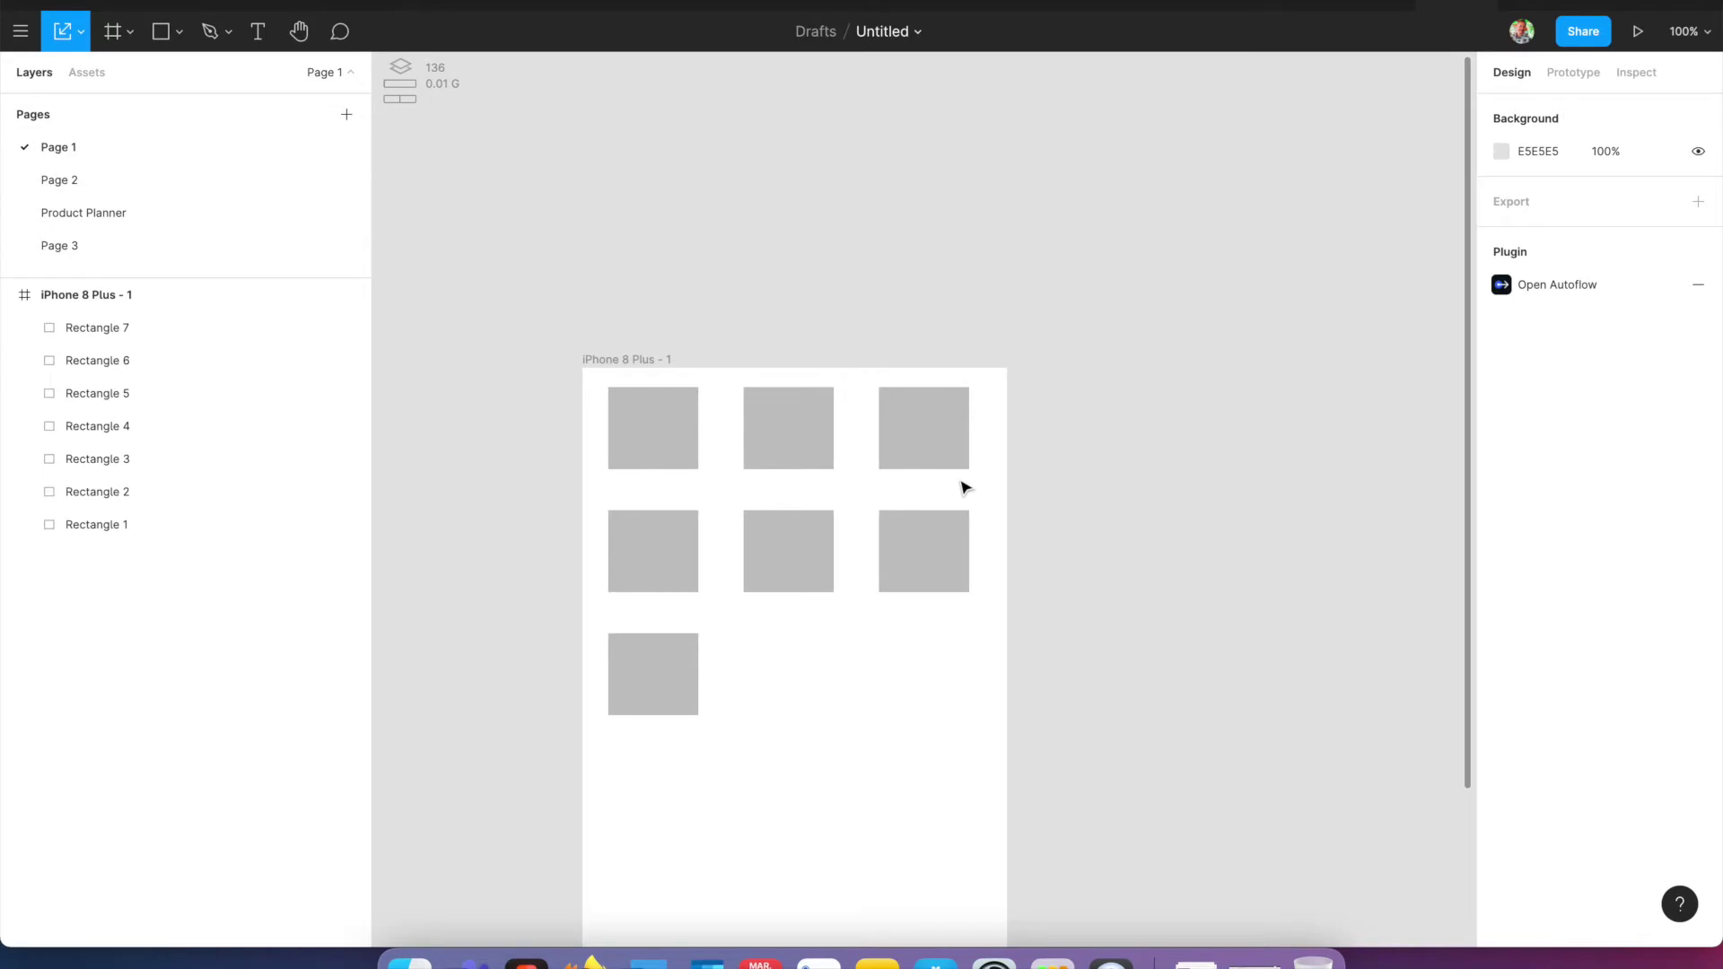
{"action": "left_click_drag", "start_coordinate": [1096, 635], "coordinate": [1118, 386]}
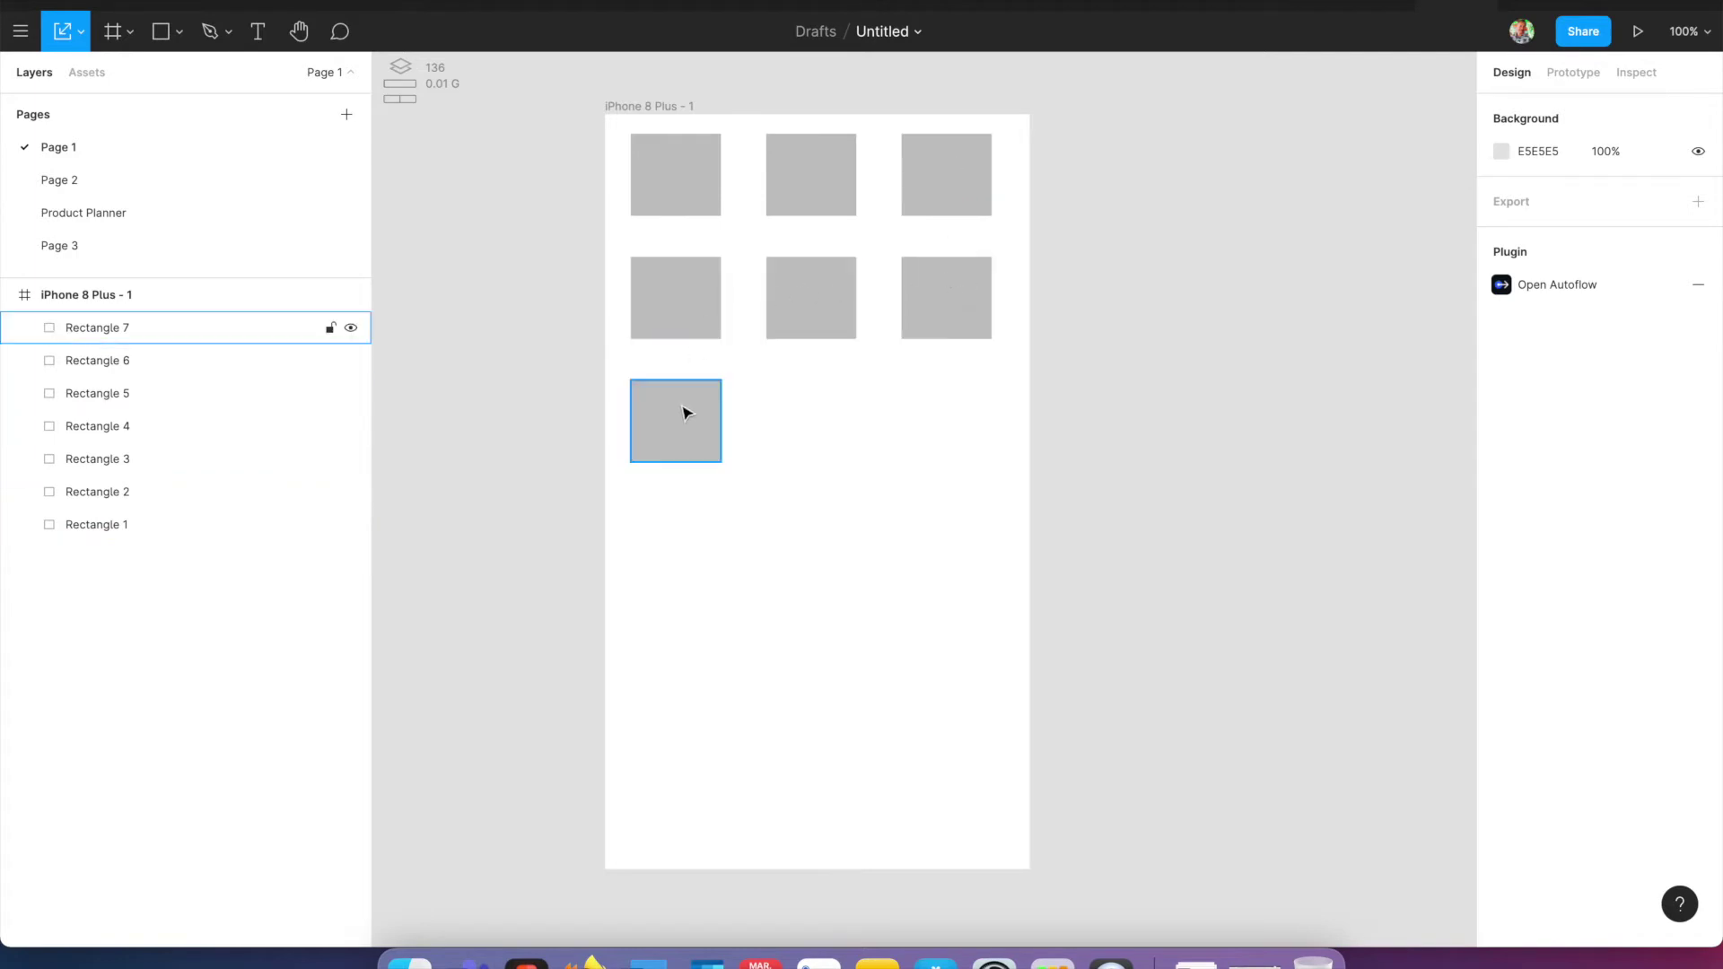
{"action": "left_click", "coordinate": [687, 186]}
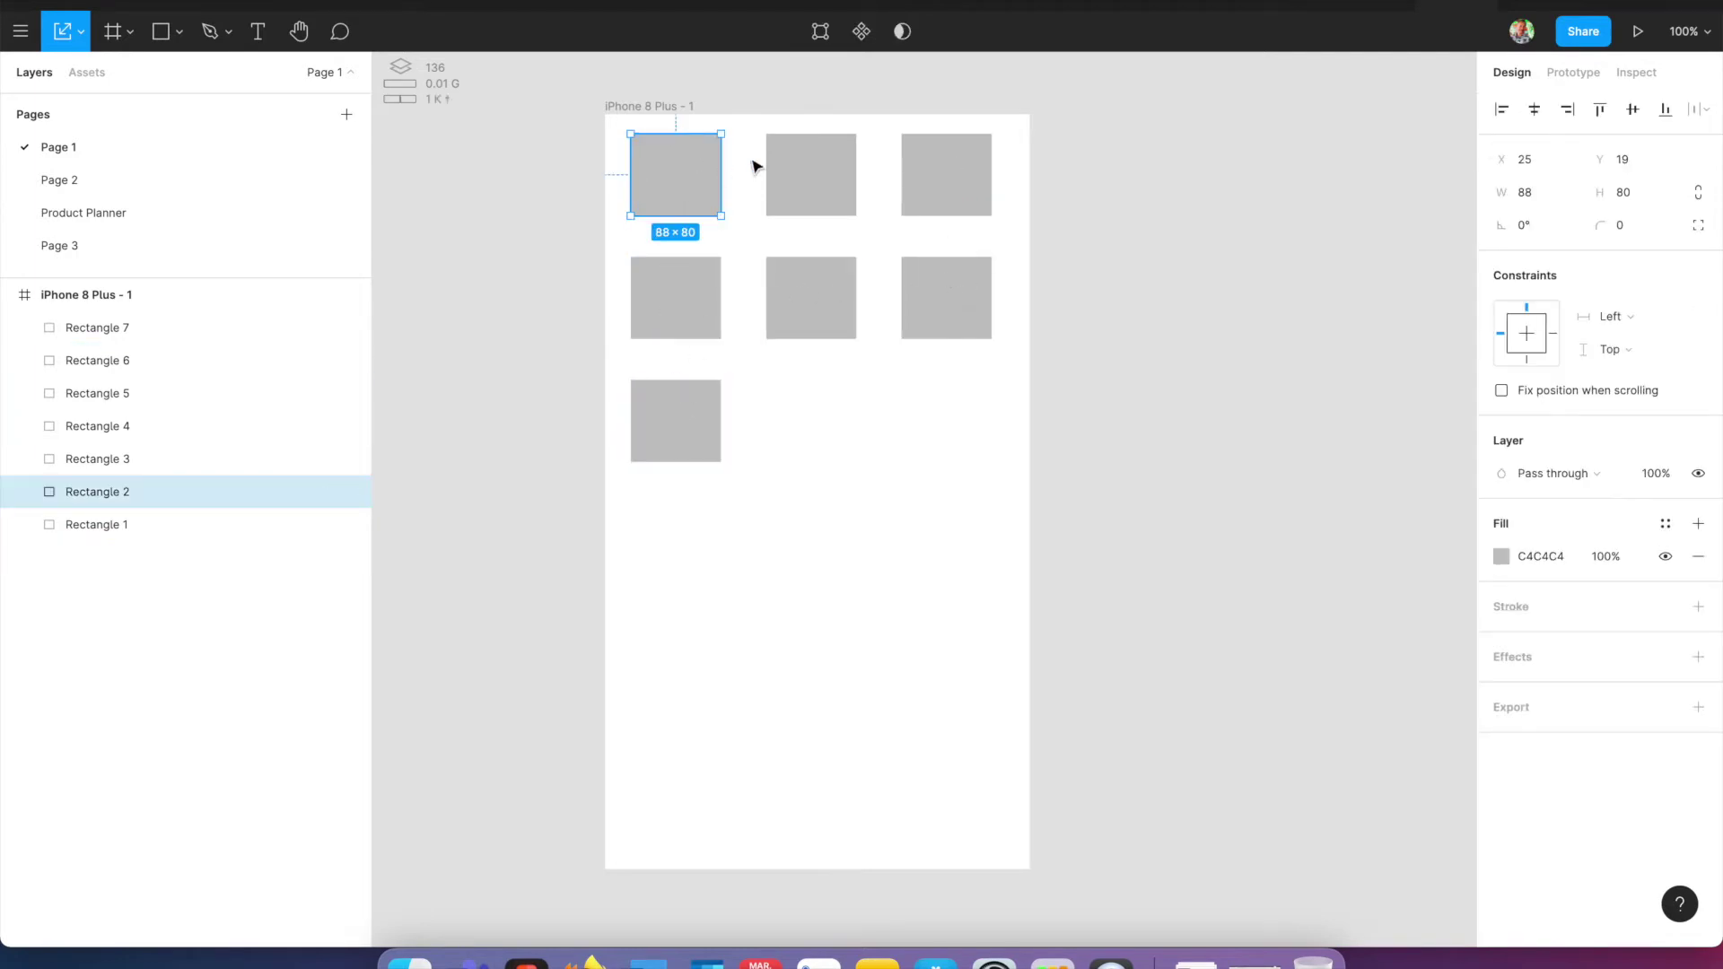
{"action": "left_click", "coordinate": [808, 165]}
{"action": "left_click", "coordinate": [815, 299]}
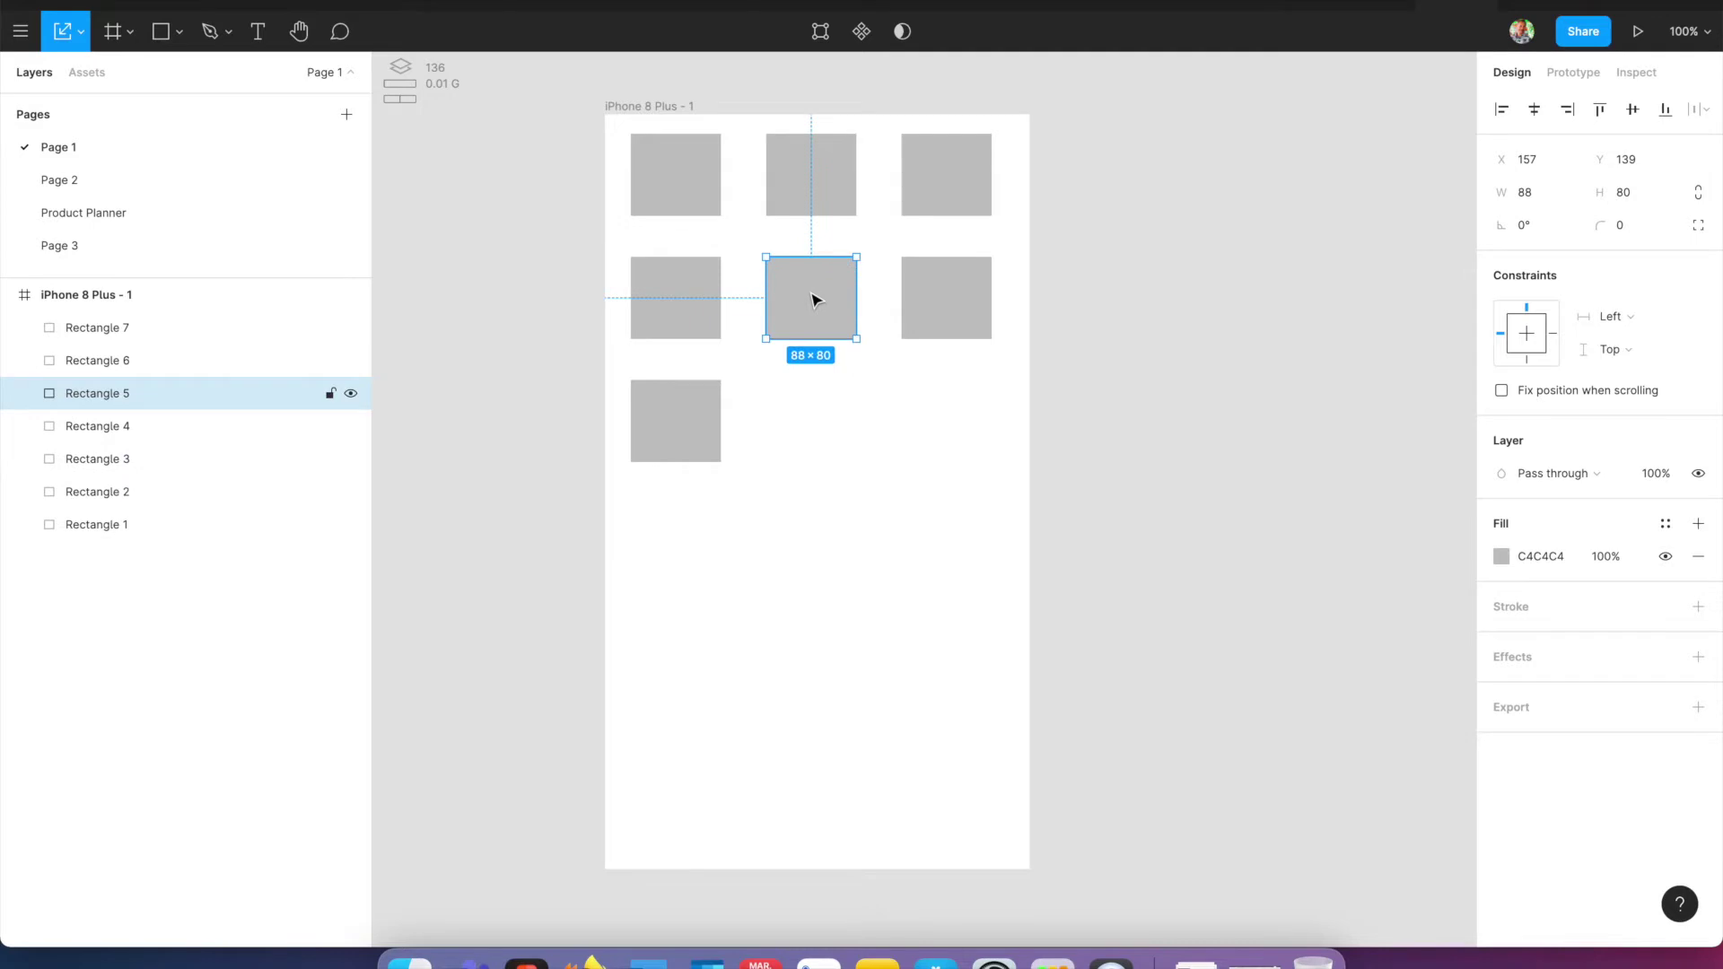
{"action": "left_click", "coordinate": [1104, 261]}
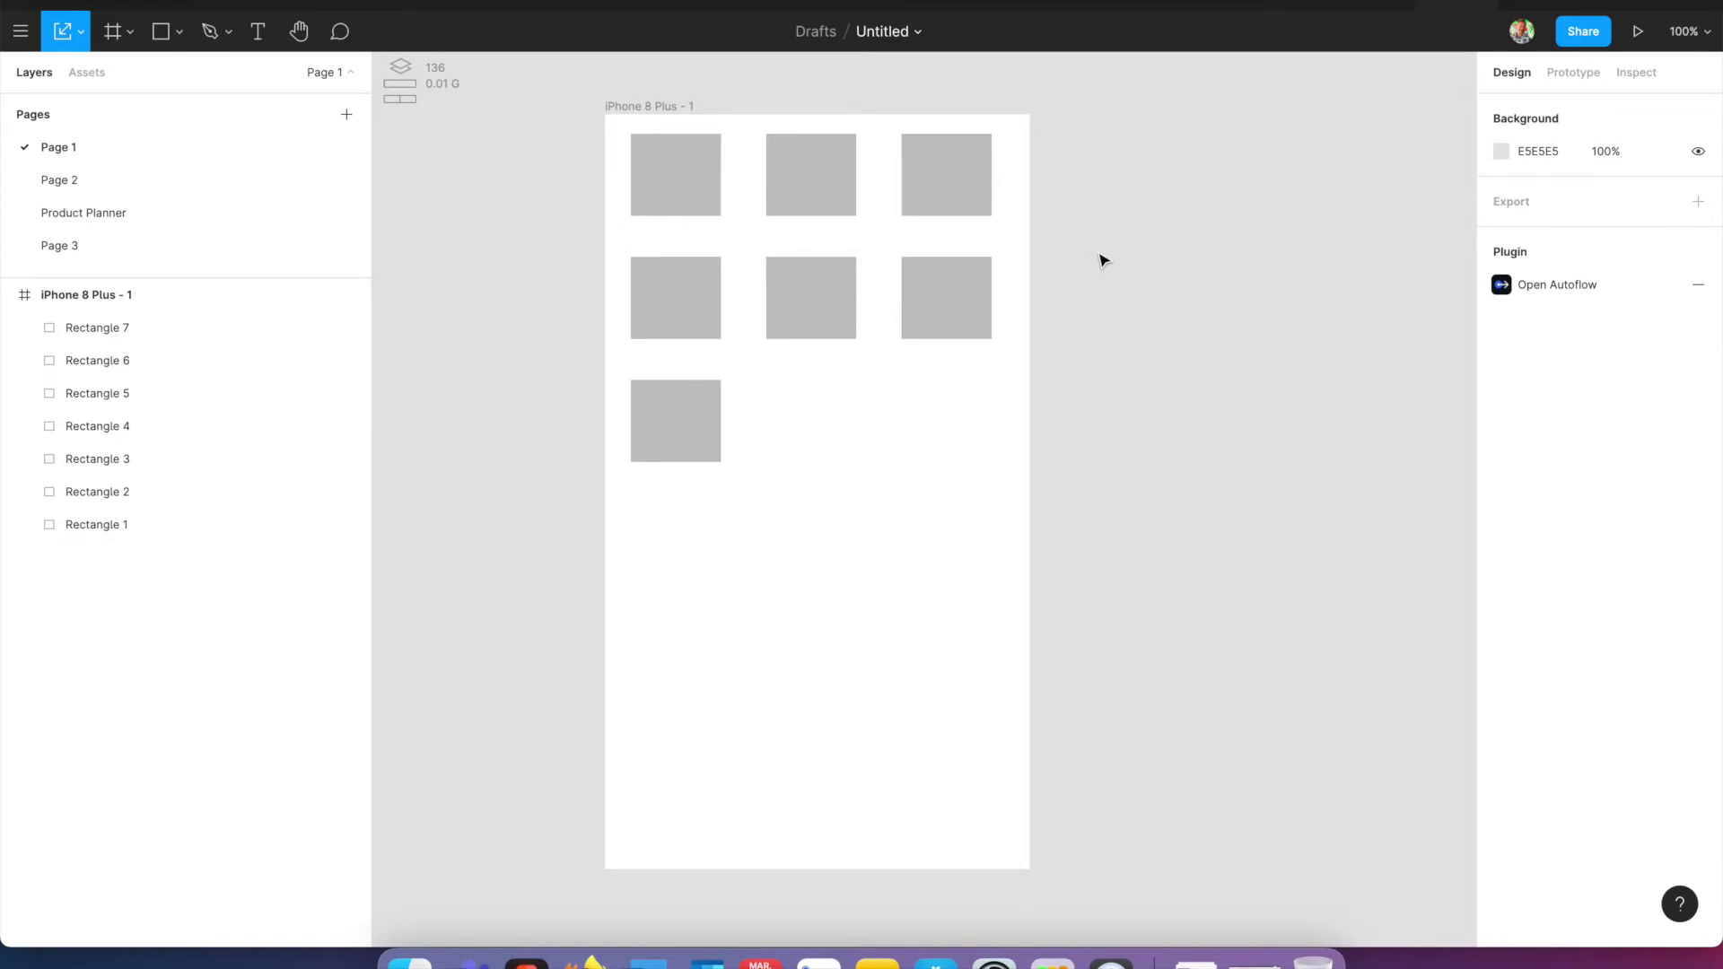
- Run the Autoflow plugin and connect the first row's first rectangle to the second row's middle rectangle with a flow arrow
{"action": "key", "text": "super+slash"}
{"action": "type", "text": "auto"}
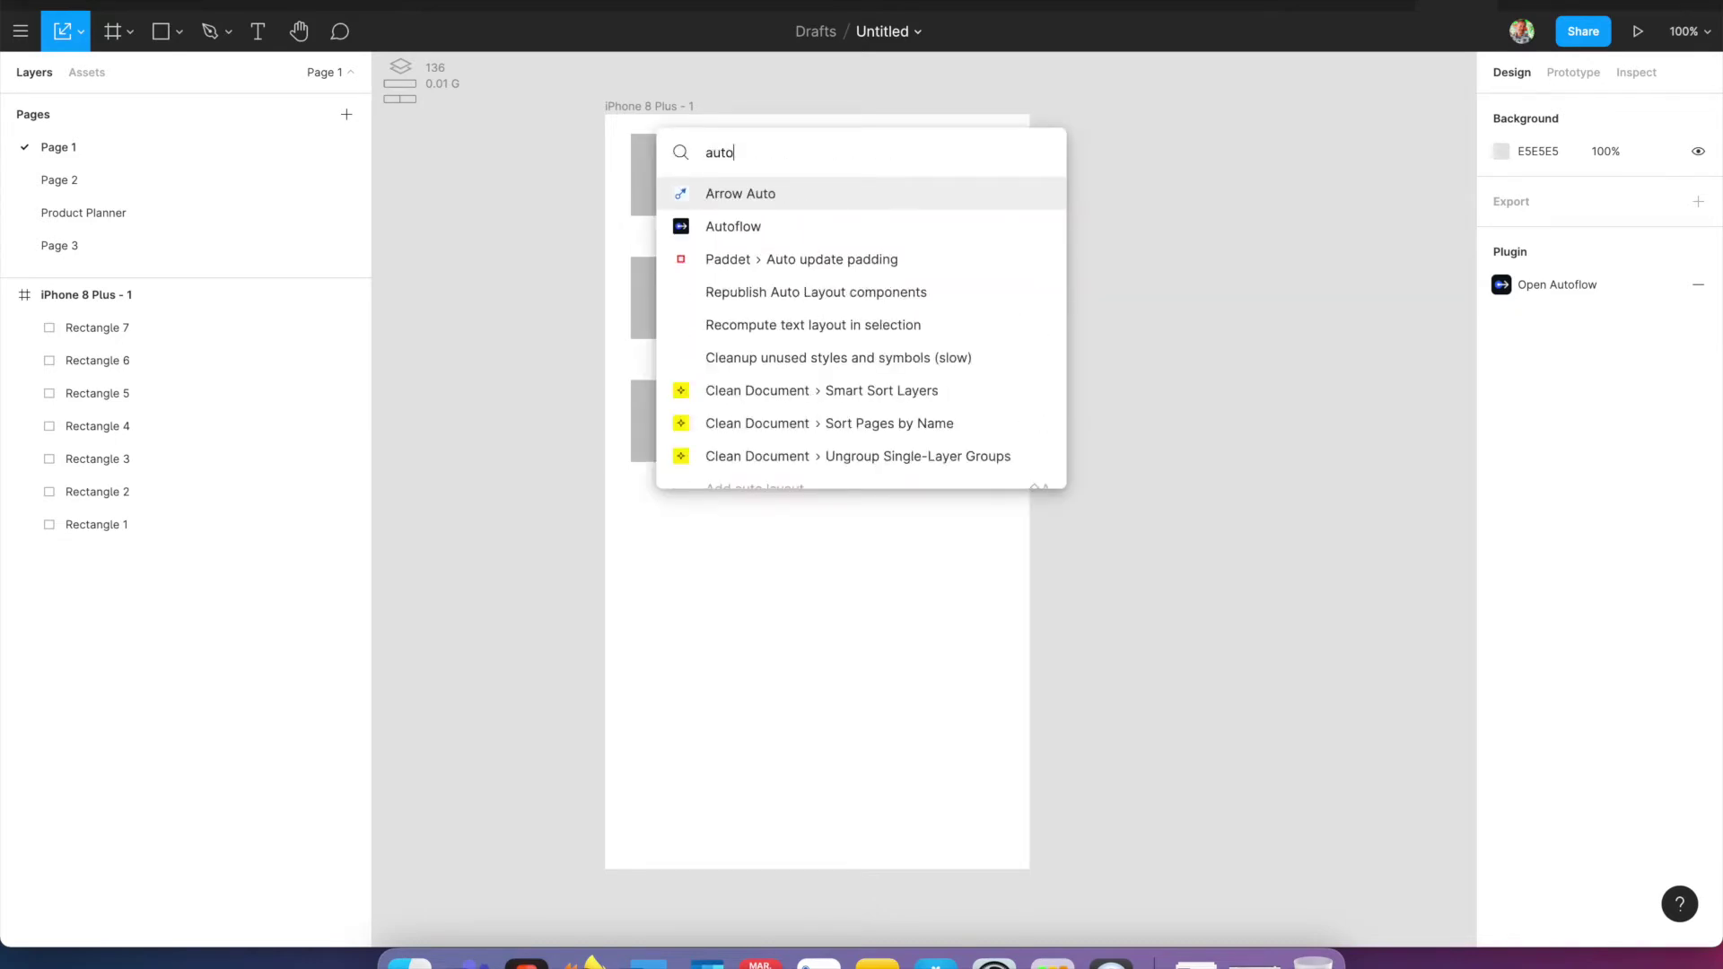
{"action": "key", "text": "Down"}
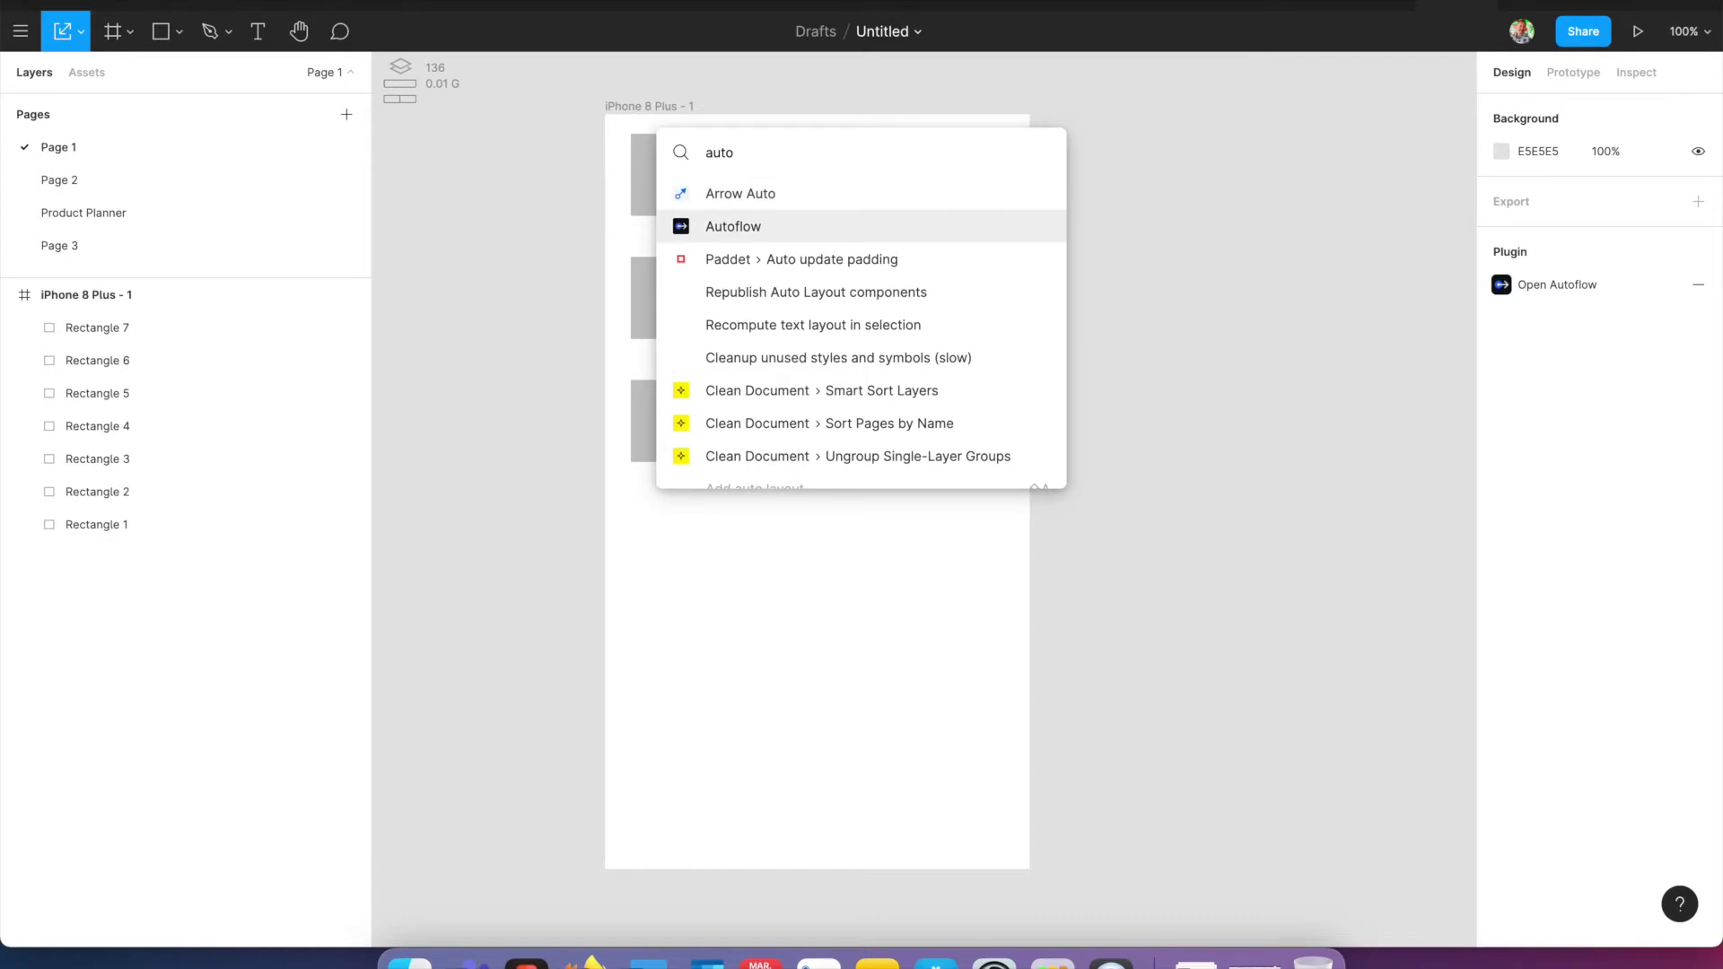
{"action": "left_click", "coordinate": [774, 230]}
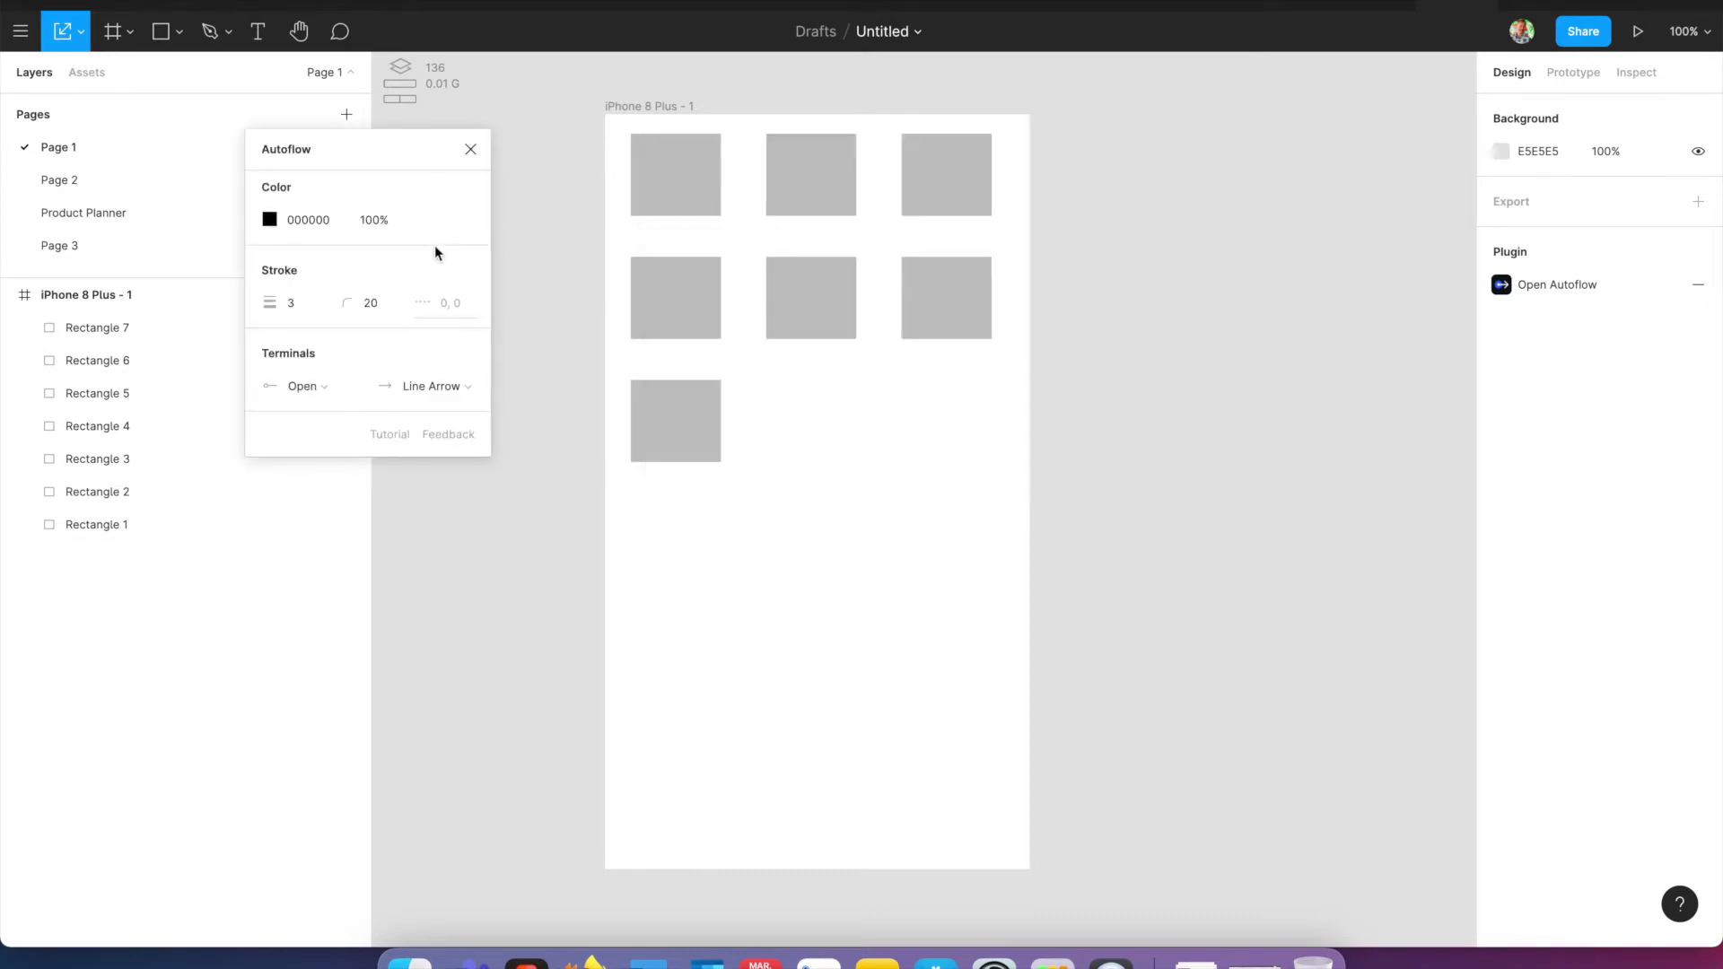
{"action": "left_click", "coordinate": [688, 181]}
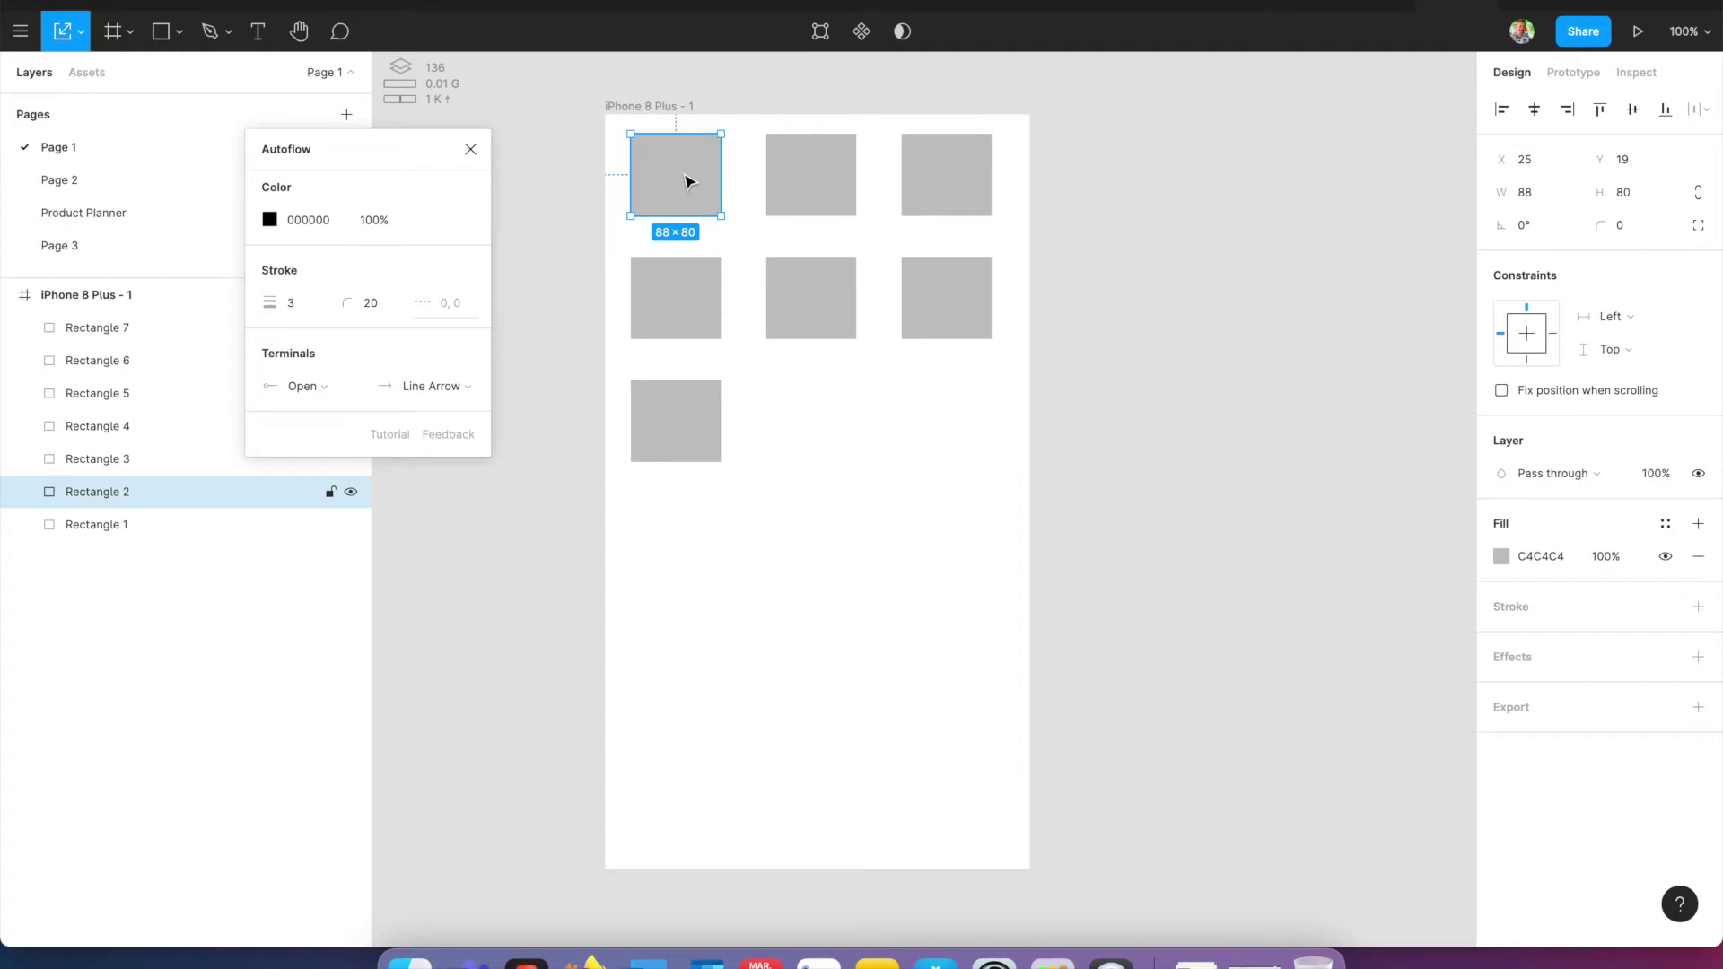
{"action": "left_click", "coordinate": [811, 298], "text": "shift"}
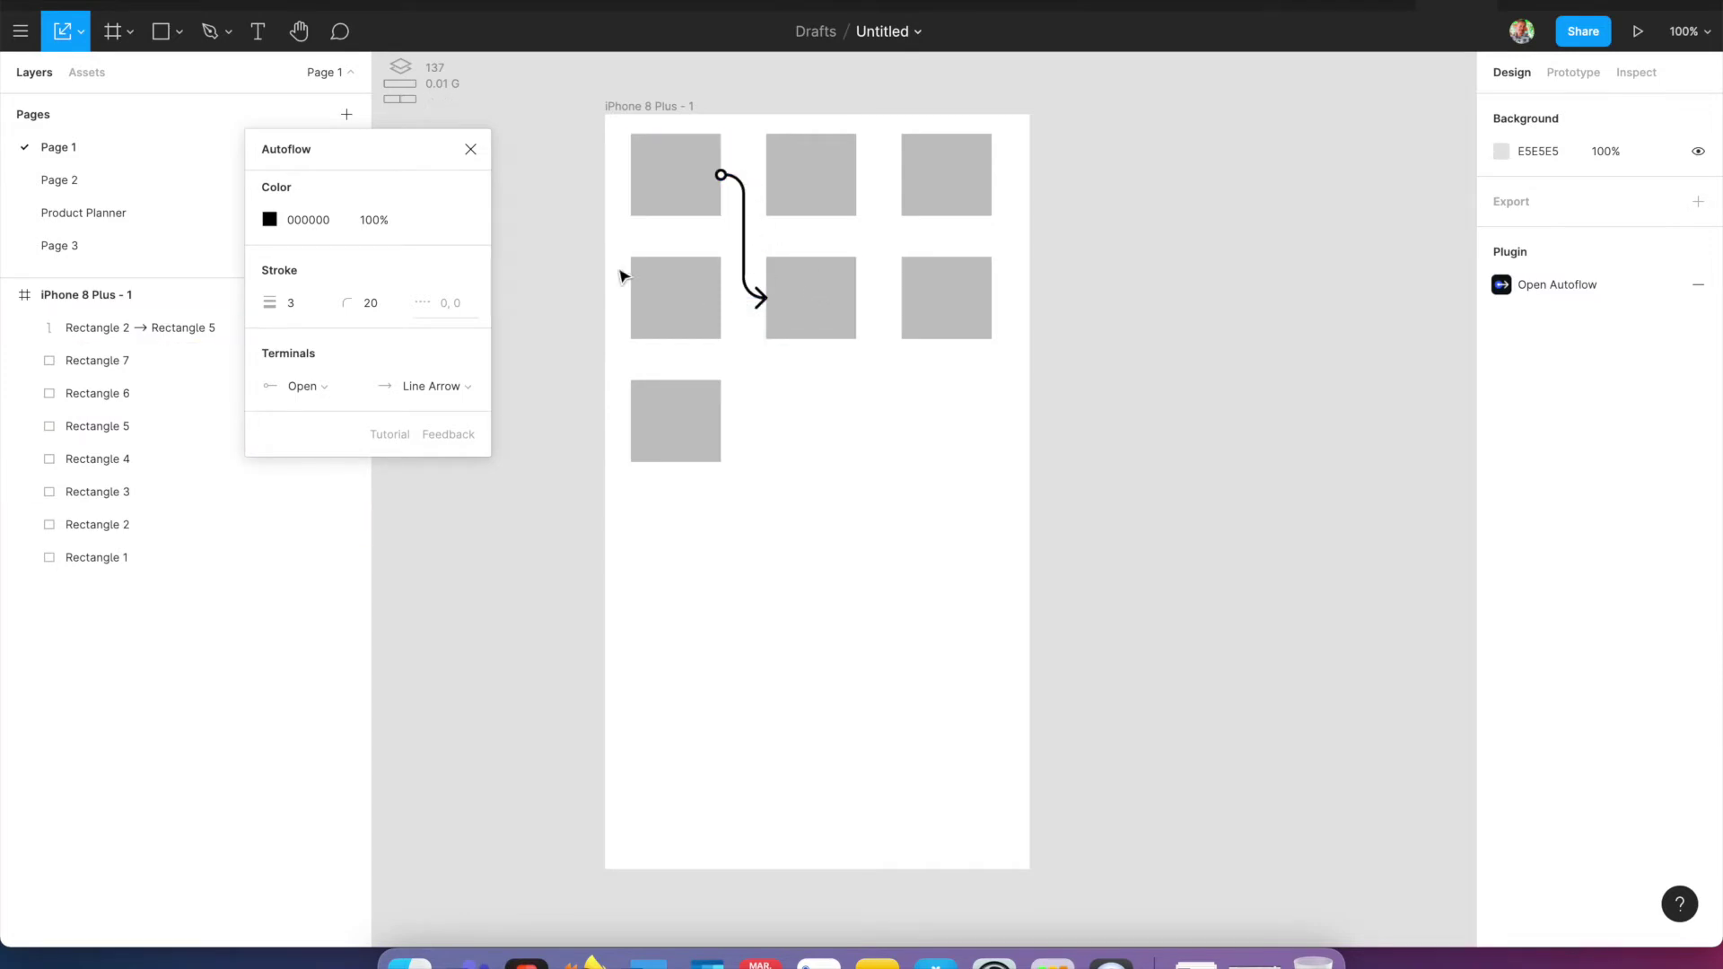
- Set Autoflow's start terminal to Solid, connect the first row's last rectangle to the second row's middle rectangle, and close the plugin
{"action": "left_click", "coordinate": [352, 391]}
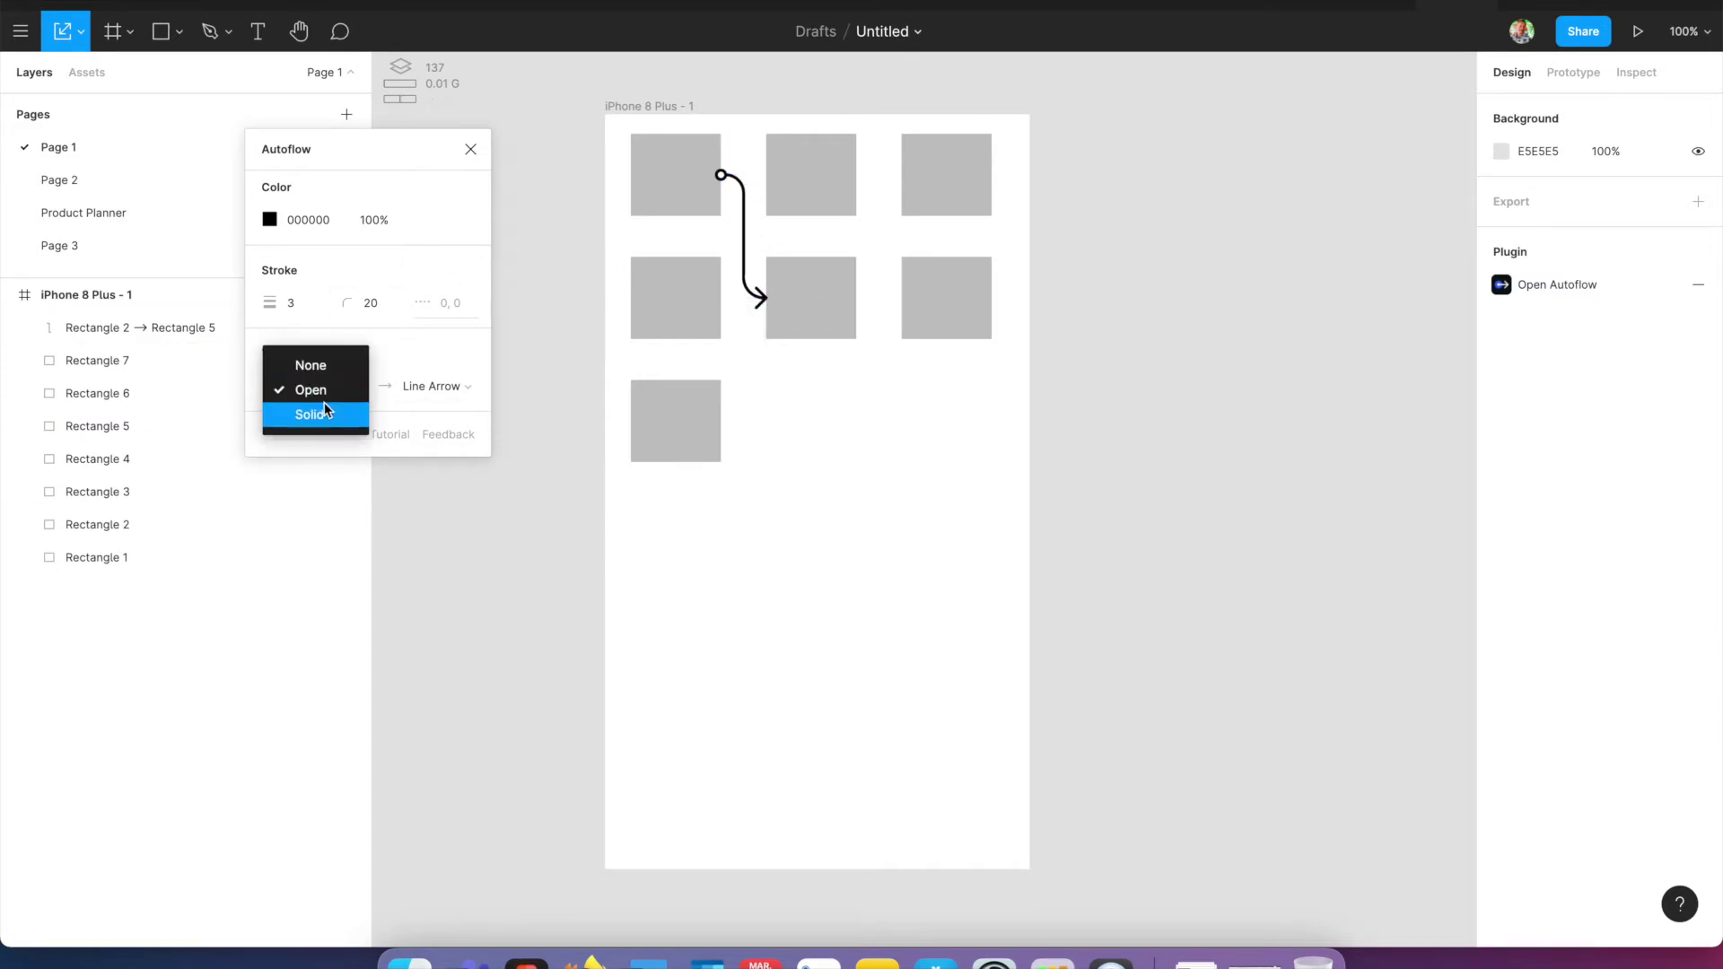
{"action": "left_click", "coordinate": [327, 408]}
{"action": "left_click", "coordinate": [951, 178]}
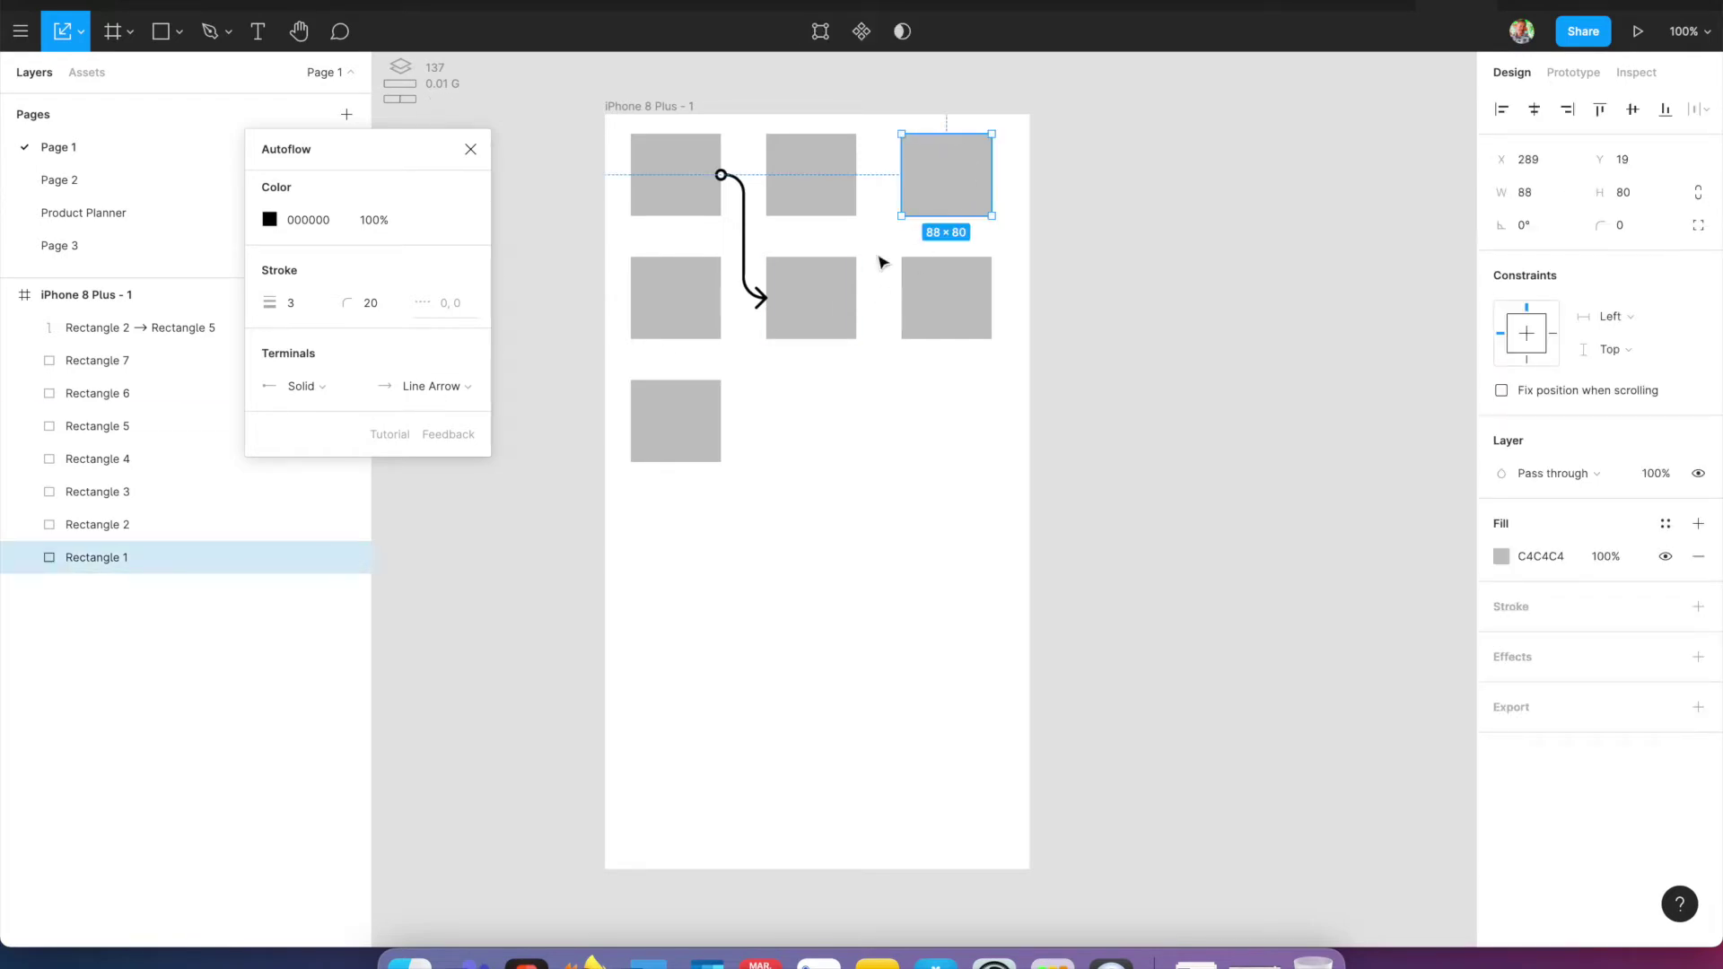
{"action": "left_click", "coordinate": [833, 303], "text": "shift"}
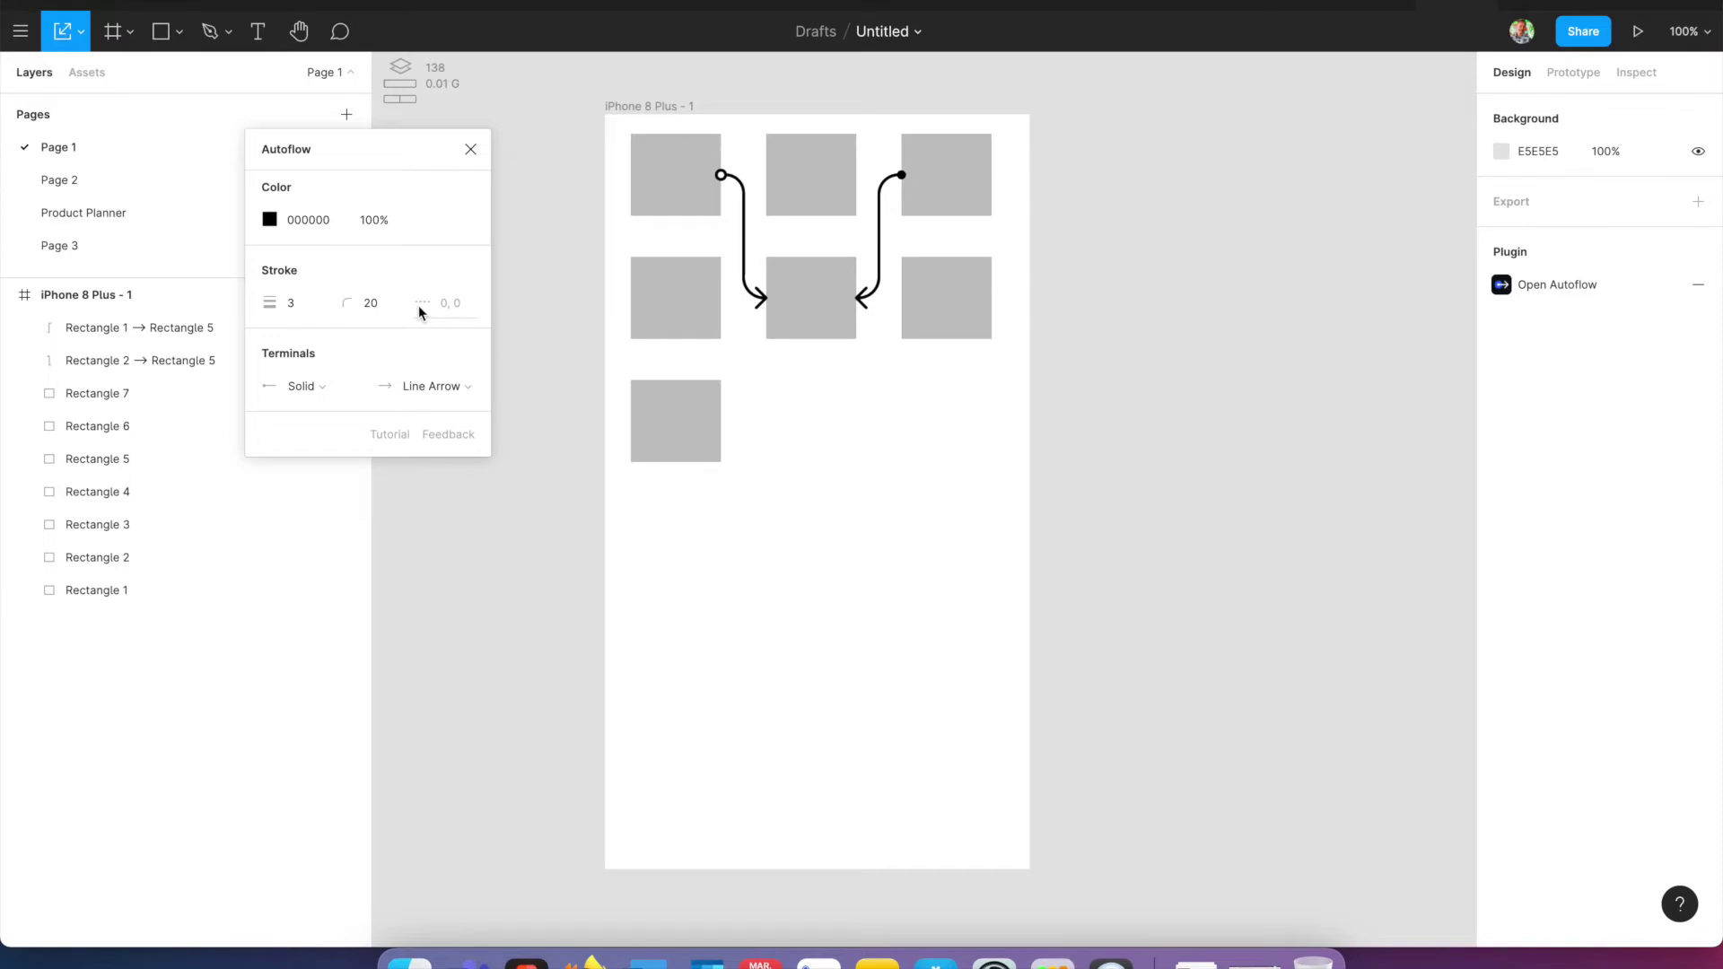
{"action": "left_click", "coordinate": [470, 160]}
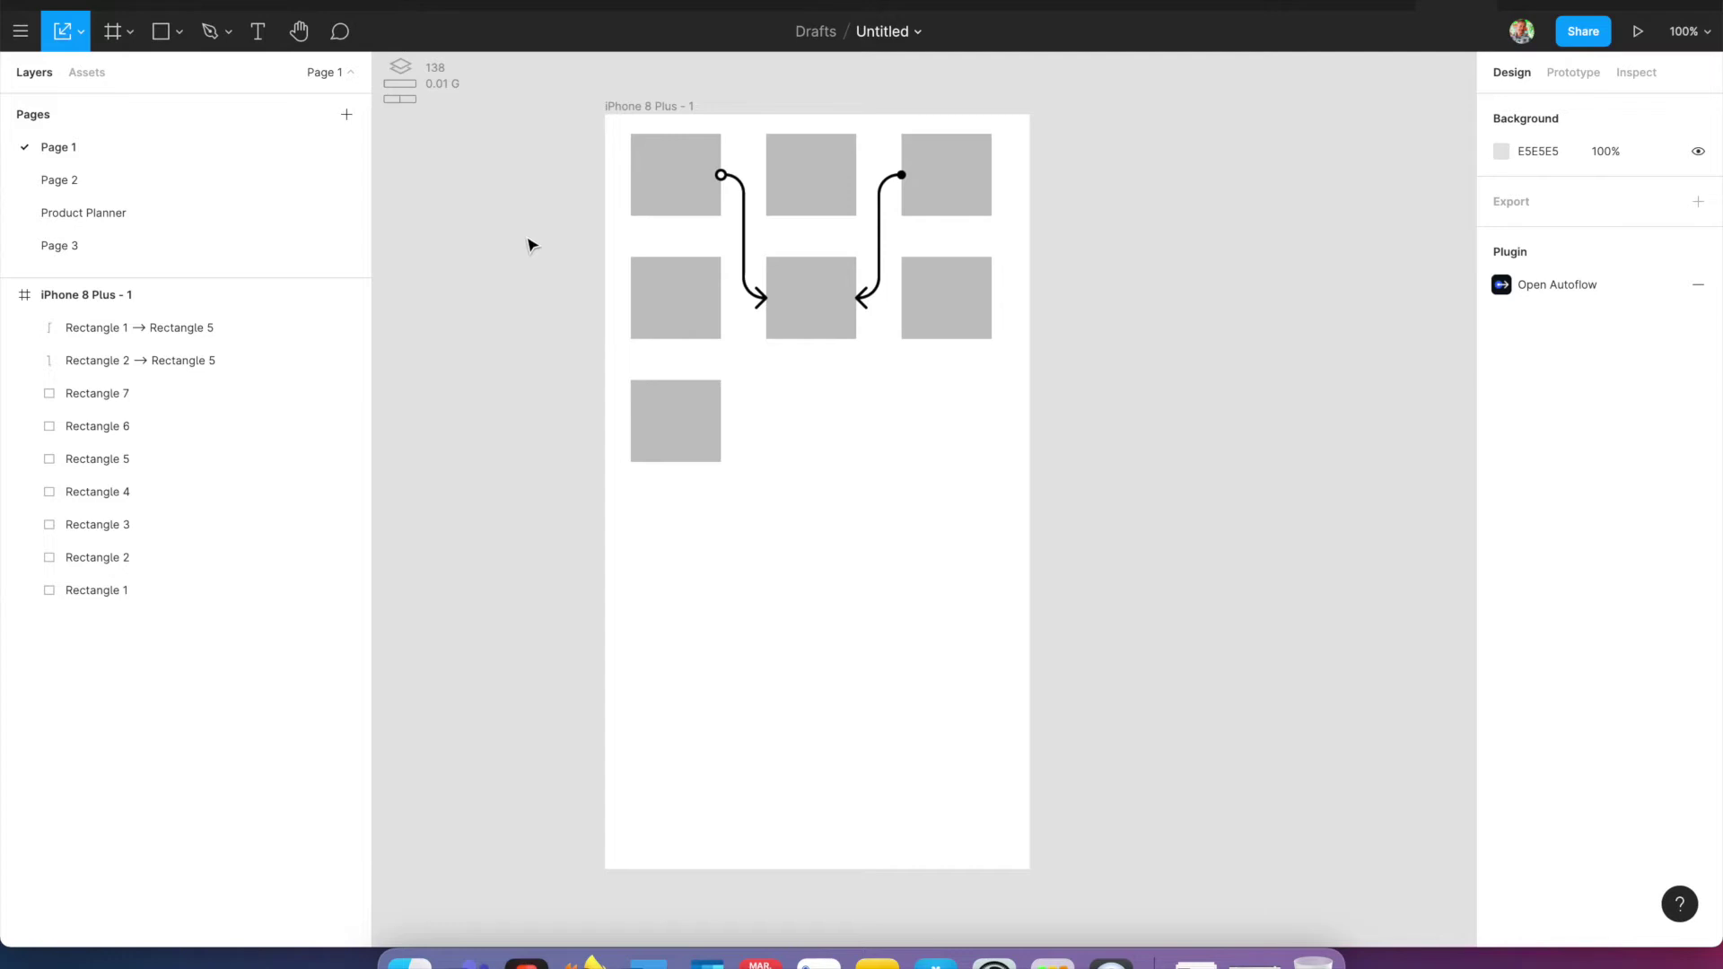
- Switch to Page 2 and zoom in on the upper part of the A4 persona frame
{"action": "left_click", "coordinate": [128, 188]}
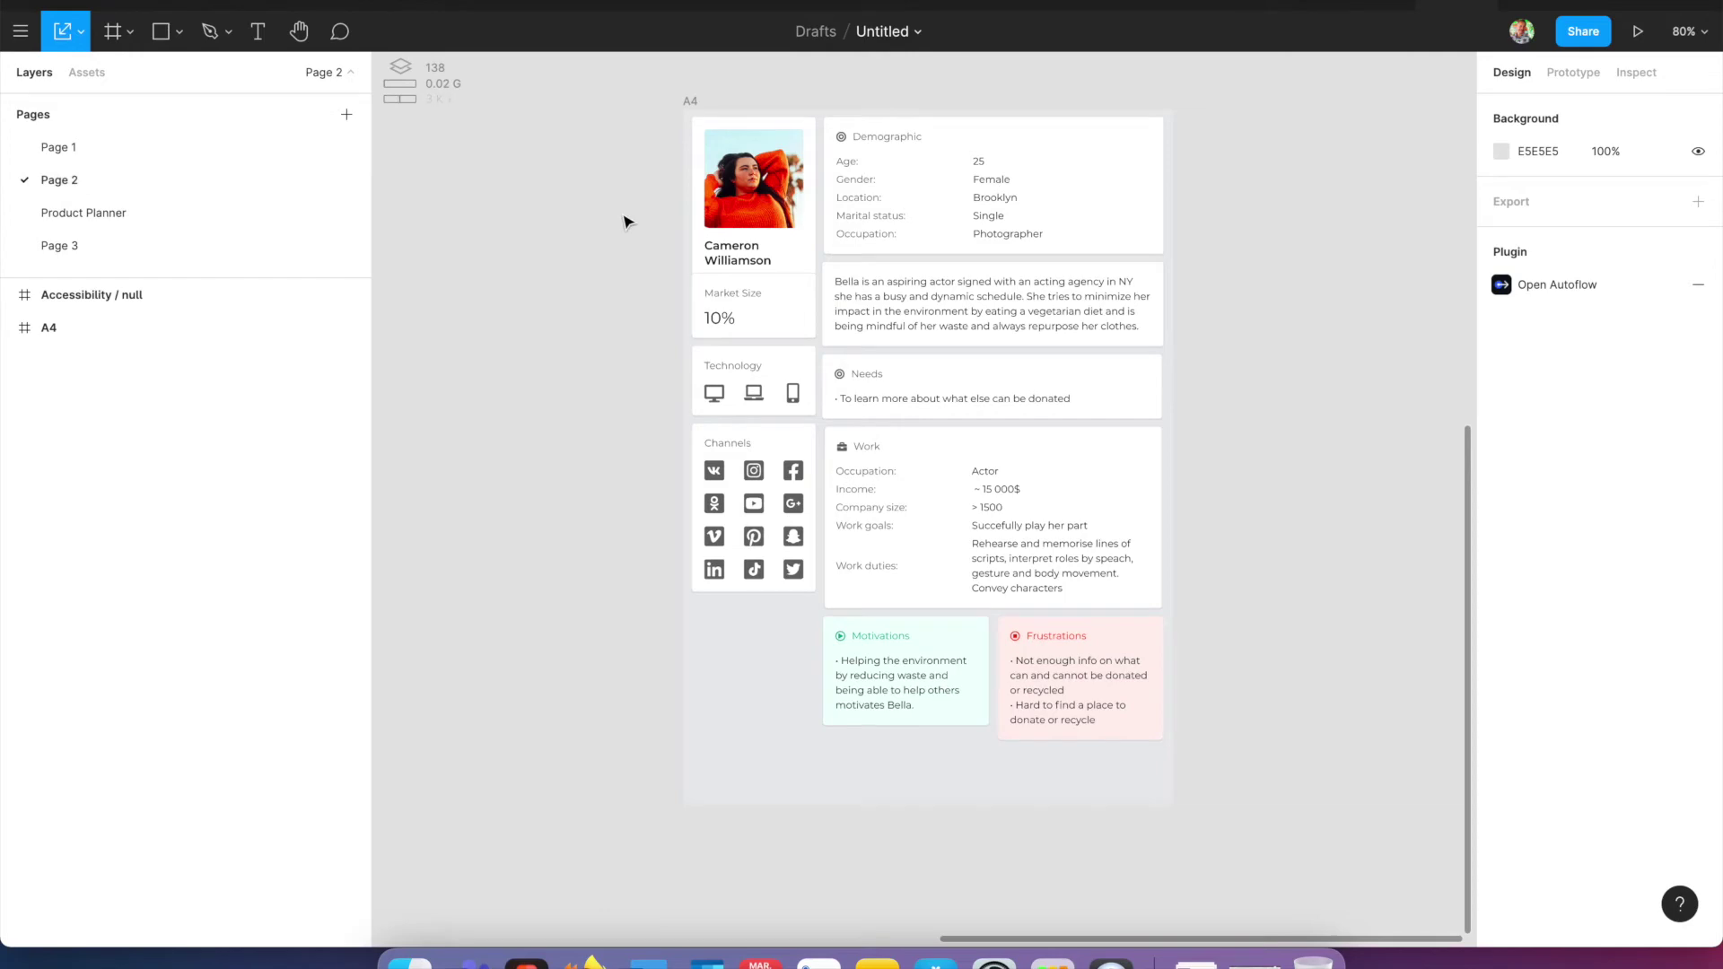
{"action": "scroll", "coordinate": [639, 262], "scroll_direction": "up", "scroll_amount": 10}
{"action": "scroll", "coordinate": [651, 269], "scroll_direction": "down", "scroll_amount": 8}
{"action": "scroll", "coordinate": [646, 269], "scroll_direction": "up", "scroll_amount": 4}
{"action": "left_click_drag", "start_coordinate": [891, 243], "coordinate": [715, 358]}
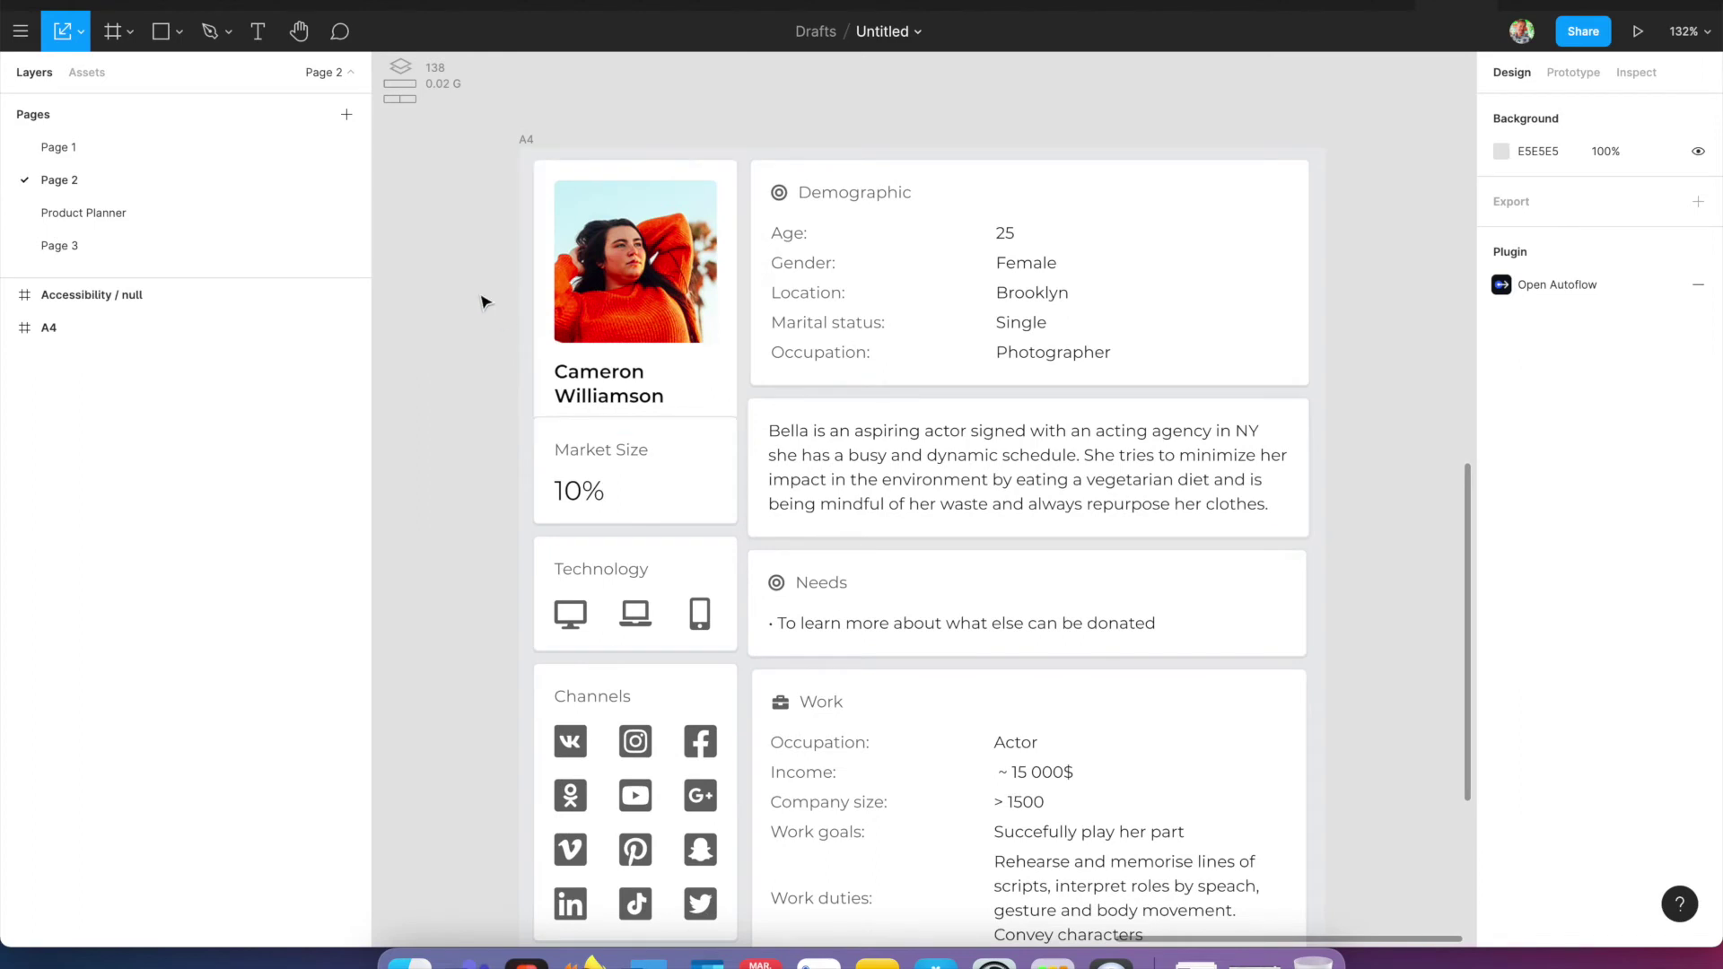
- Select the persona's name text under the portrait and run the Content Reel plugin, moving its window clear of the persona
{"action": "double_click", "coordinate": [621, 396]}
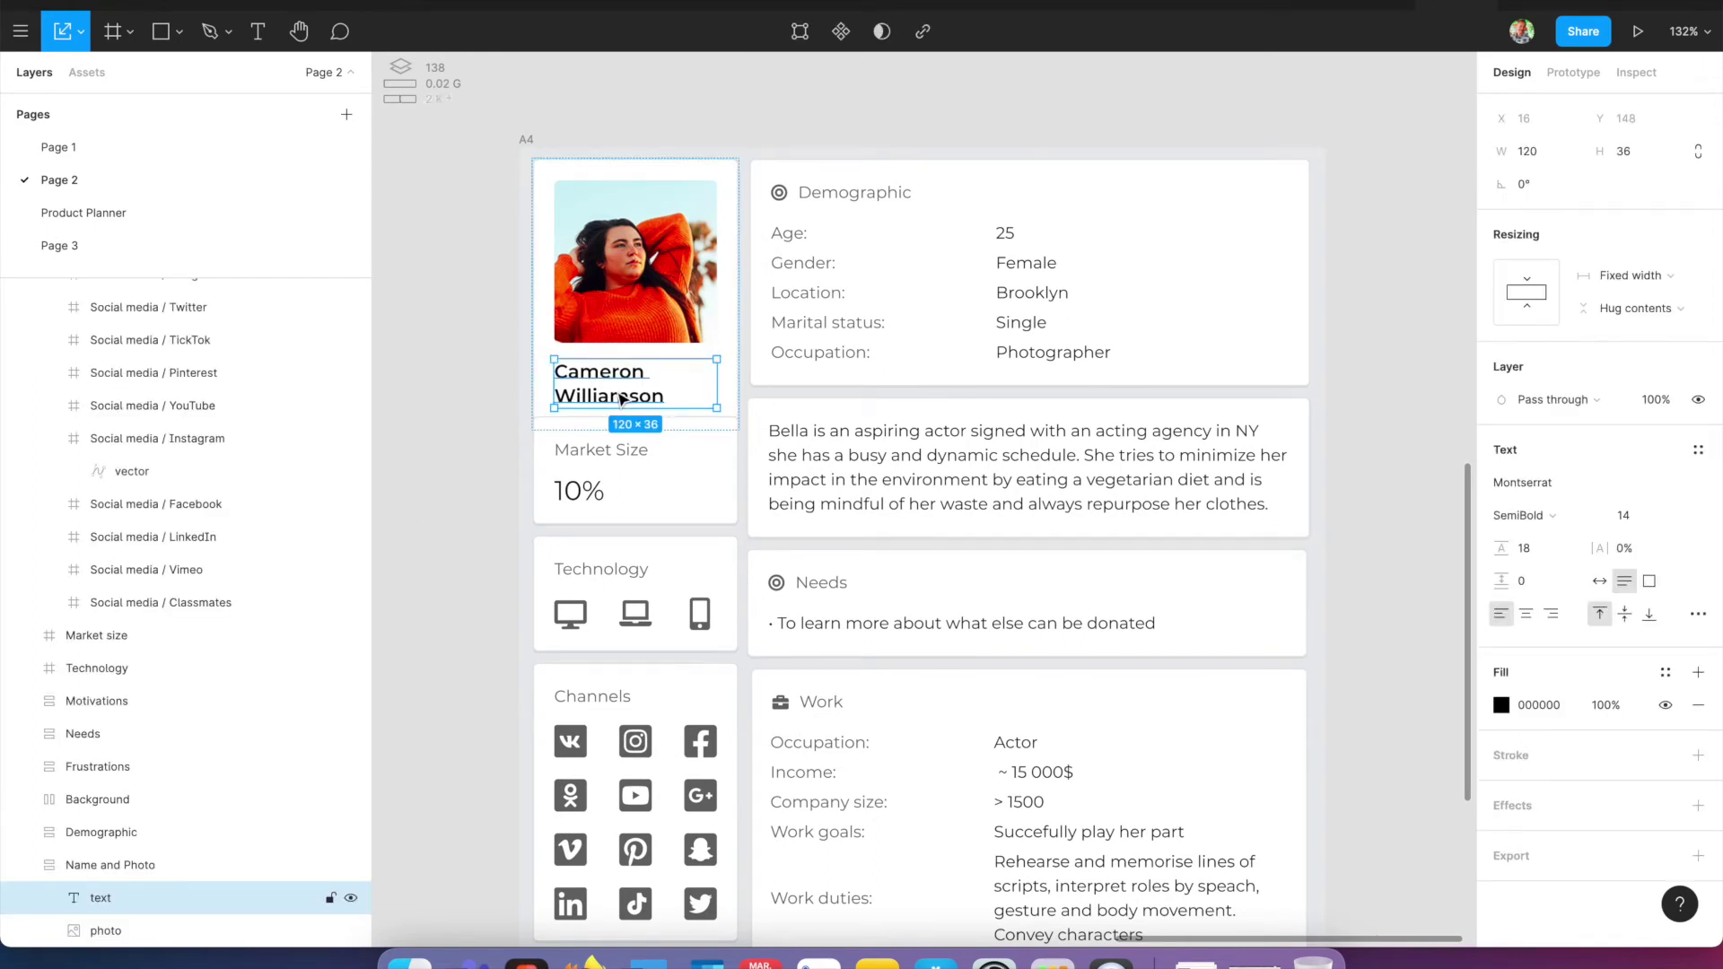
{"action": "key", "text": "super+slash"}
{"action": "type", "text": "content"}
{"action": "key", "text": "Return"}
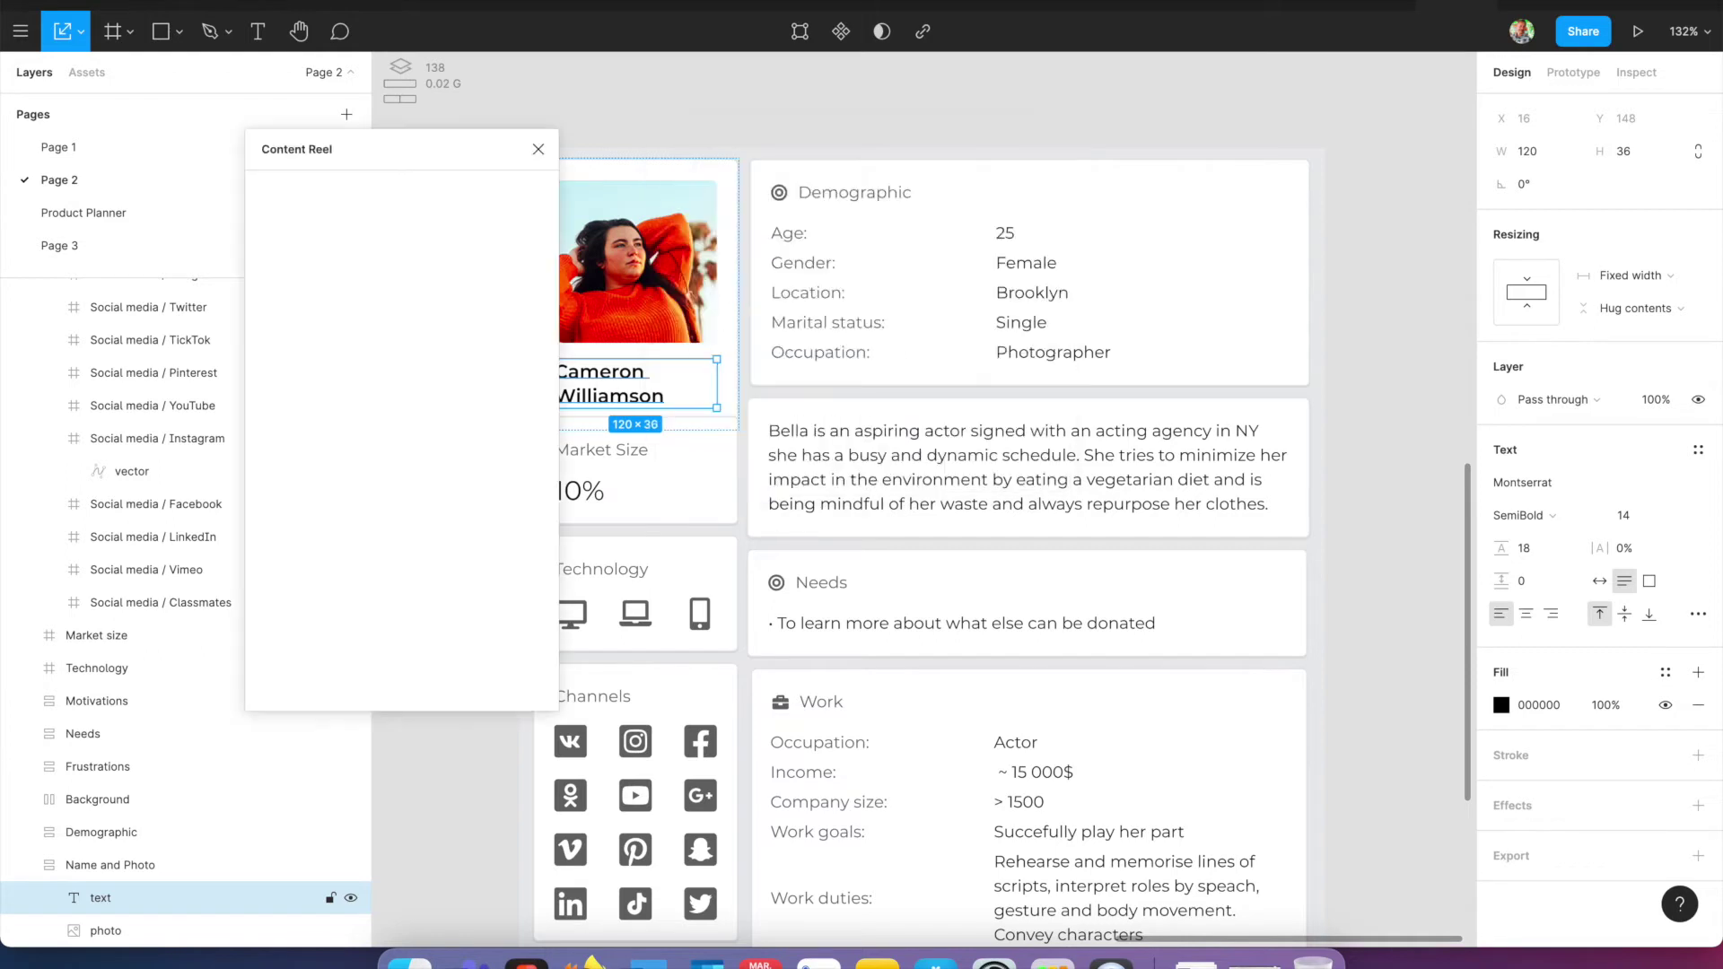
{"action": "left_click_drag", "start_coordinate": [425, 152], "coordinate": [345, 133]}
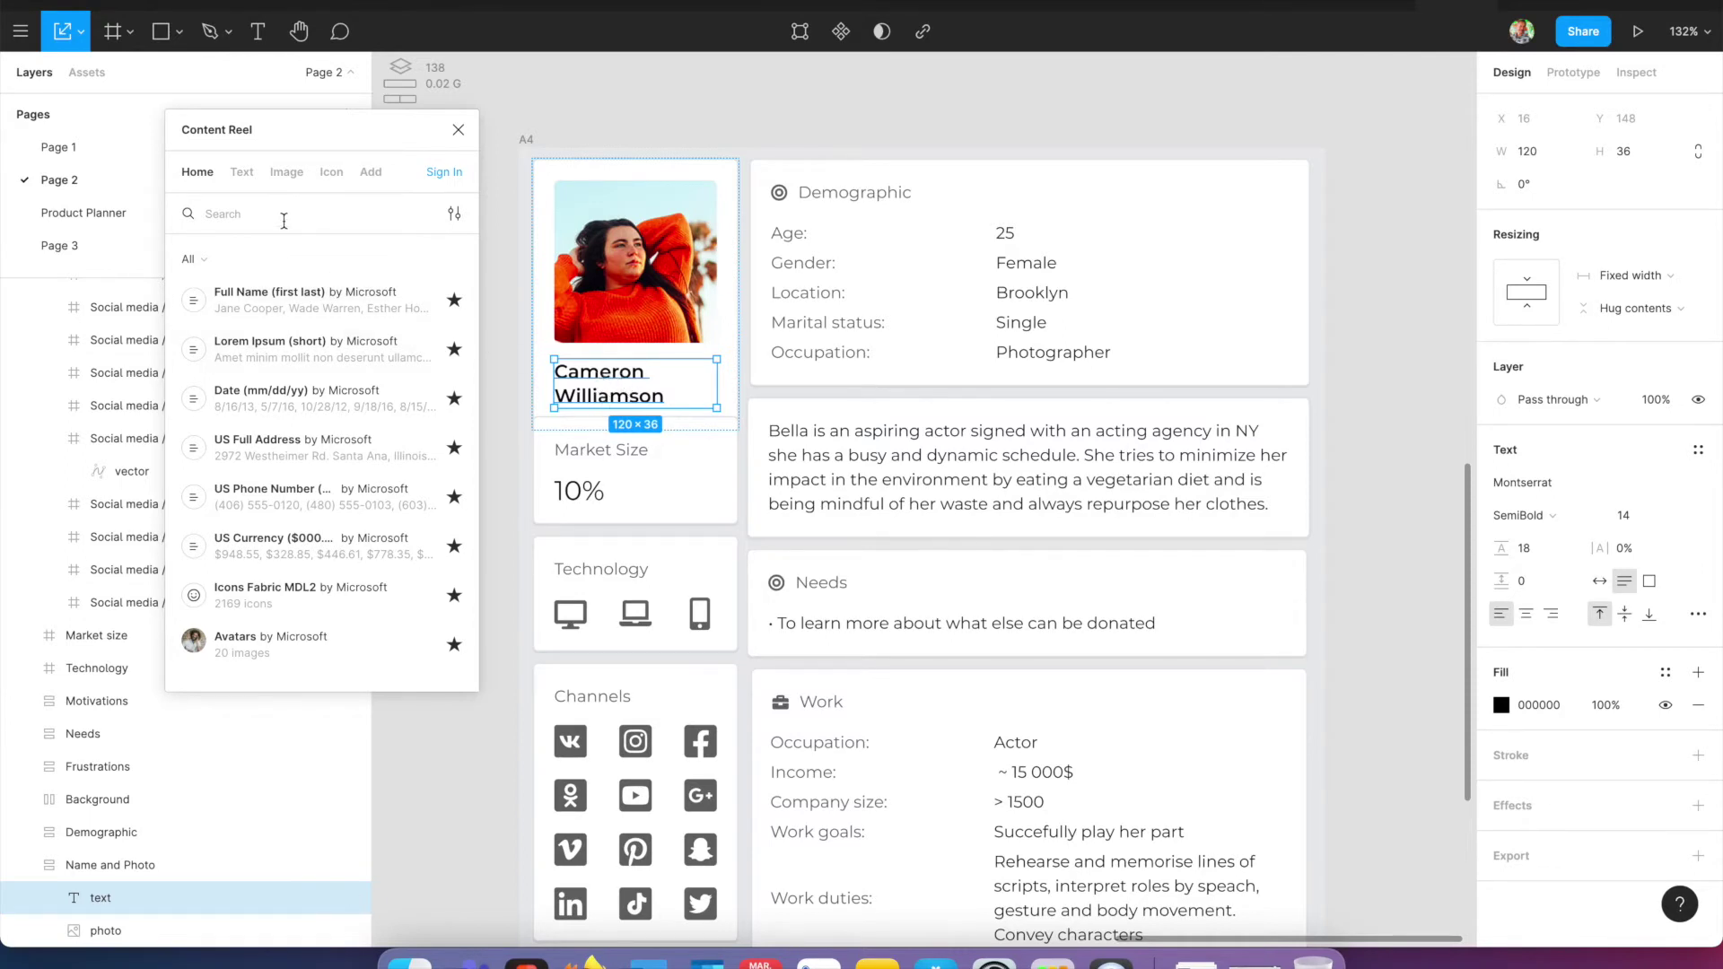
- Search Content Reel's text collections for "first"
{"action": "left_click", "coordinate": [246, 176]}
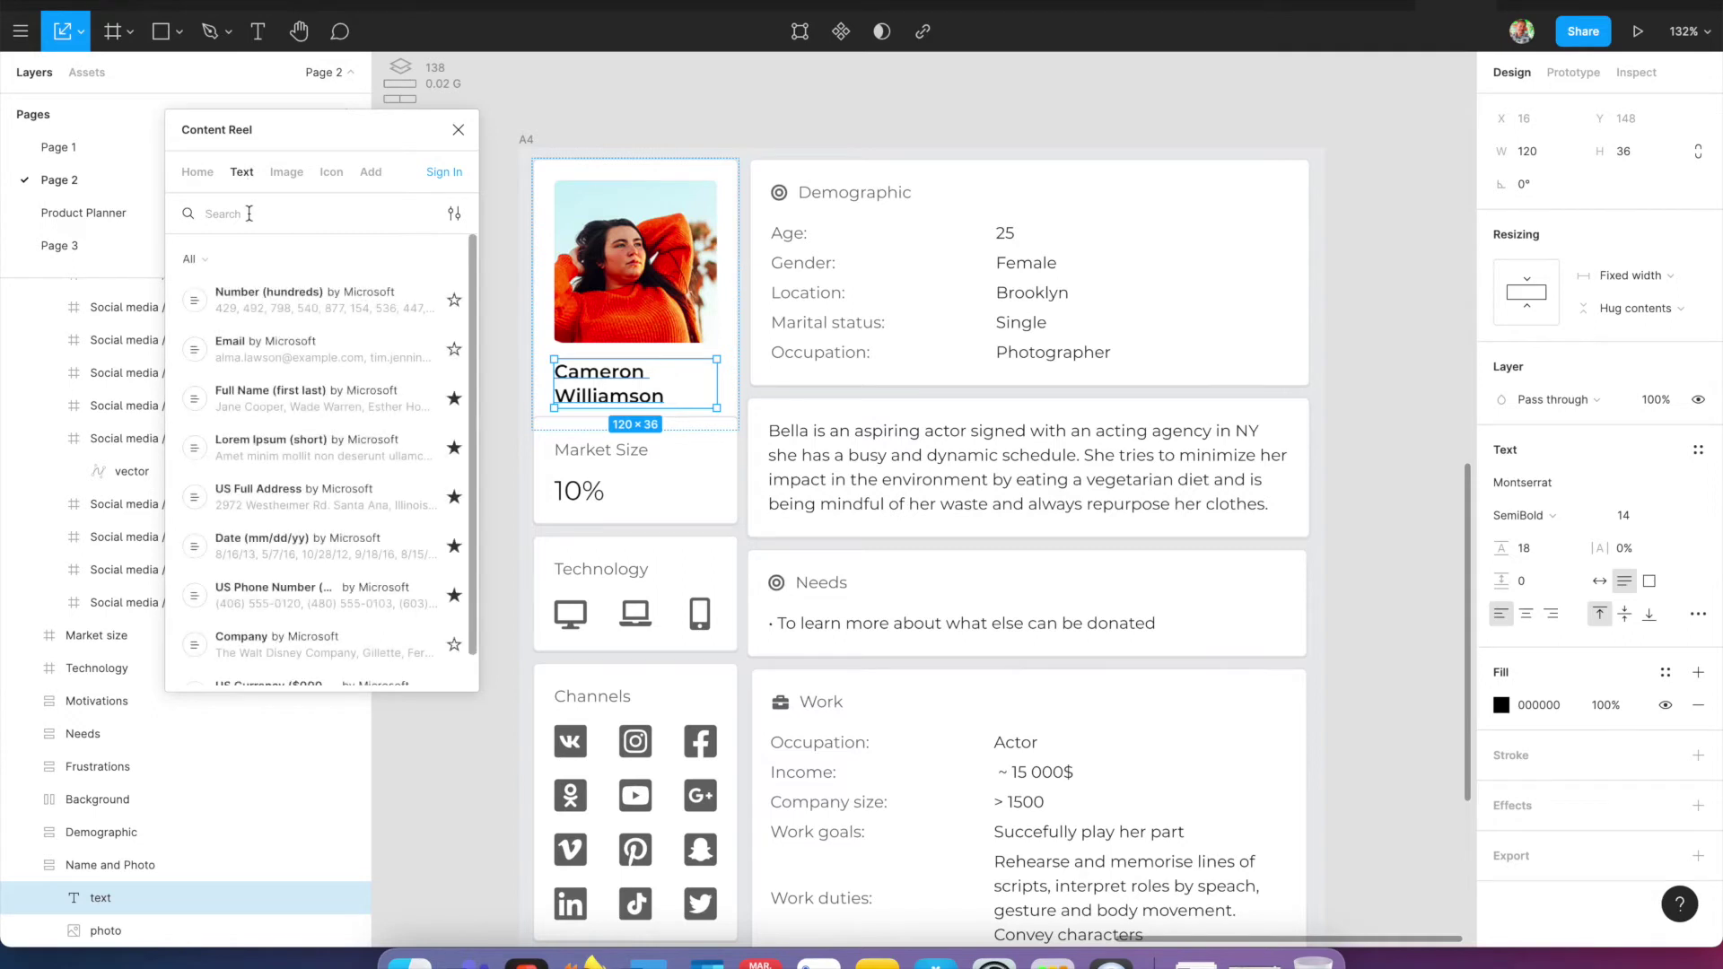
{"action": "type", "text": "first"}
{"action": "key", "text": "Return"}
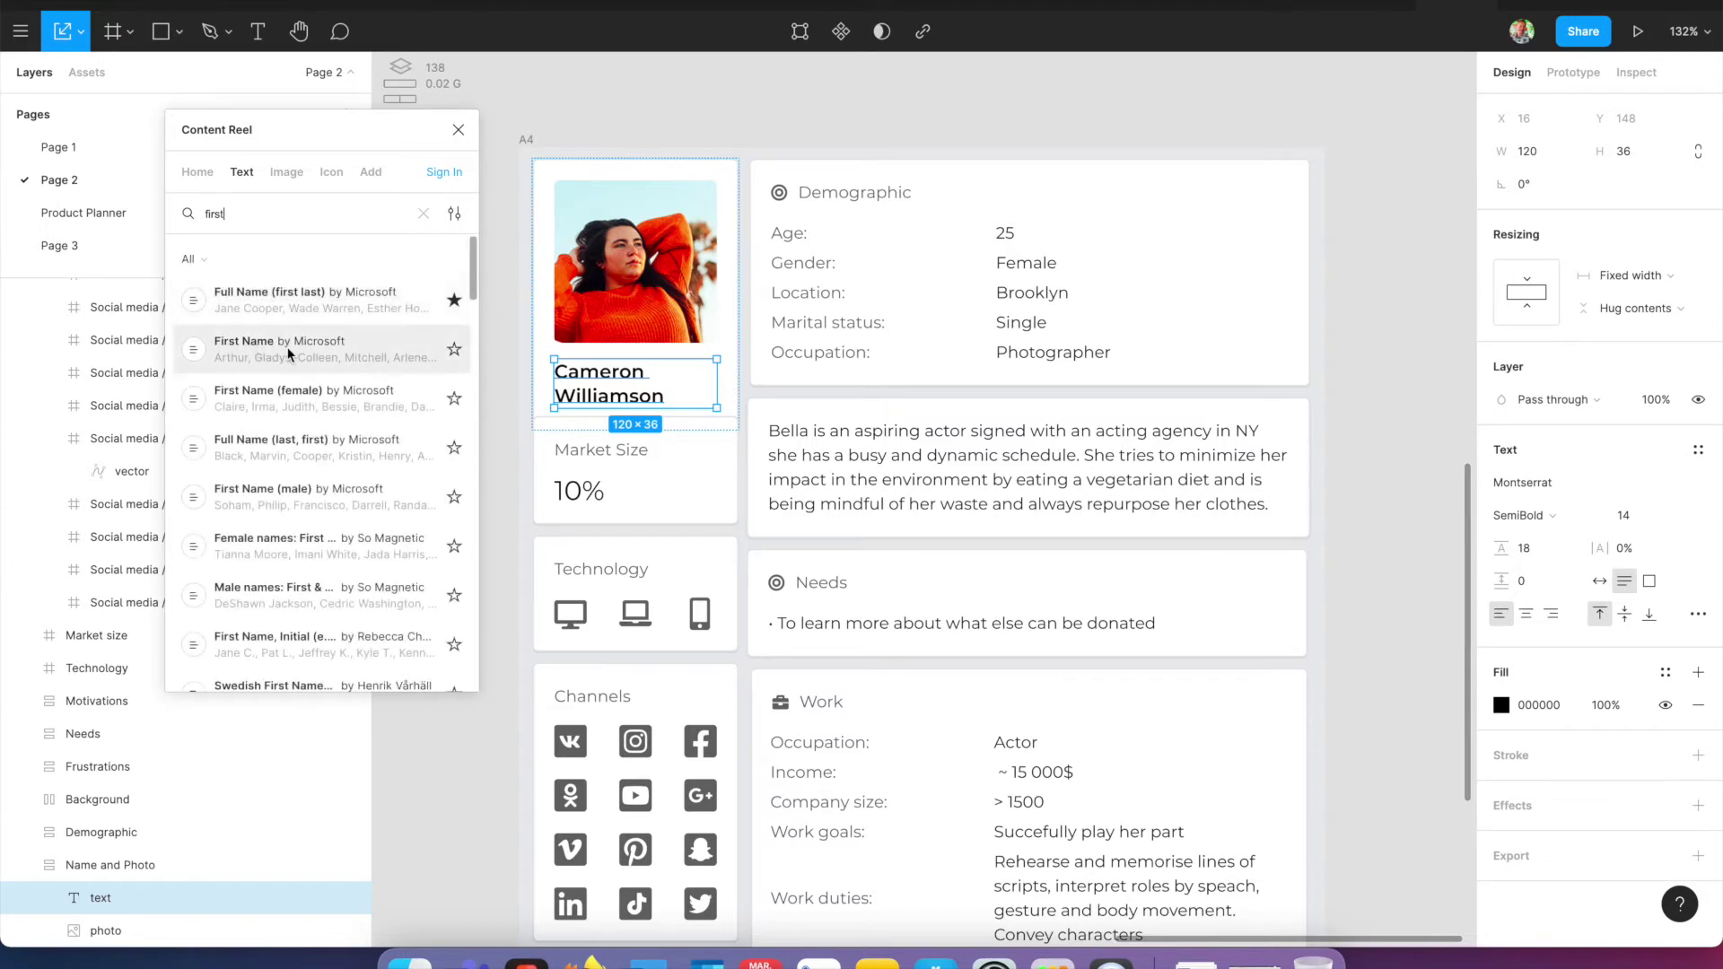
- Fill the persona's name text with random names from Microsoft's First Name collection, applying it several times
{"action": "left_click", "coordinate": [259, 355]}
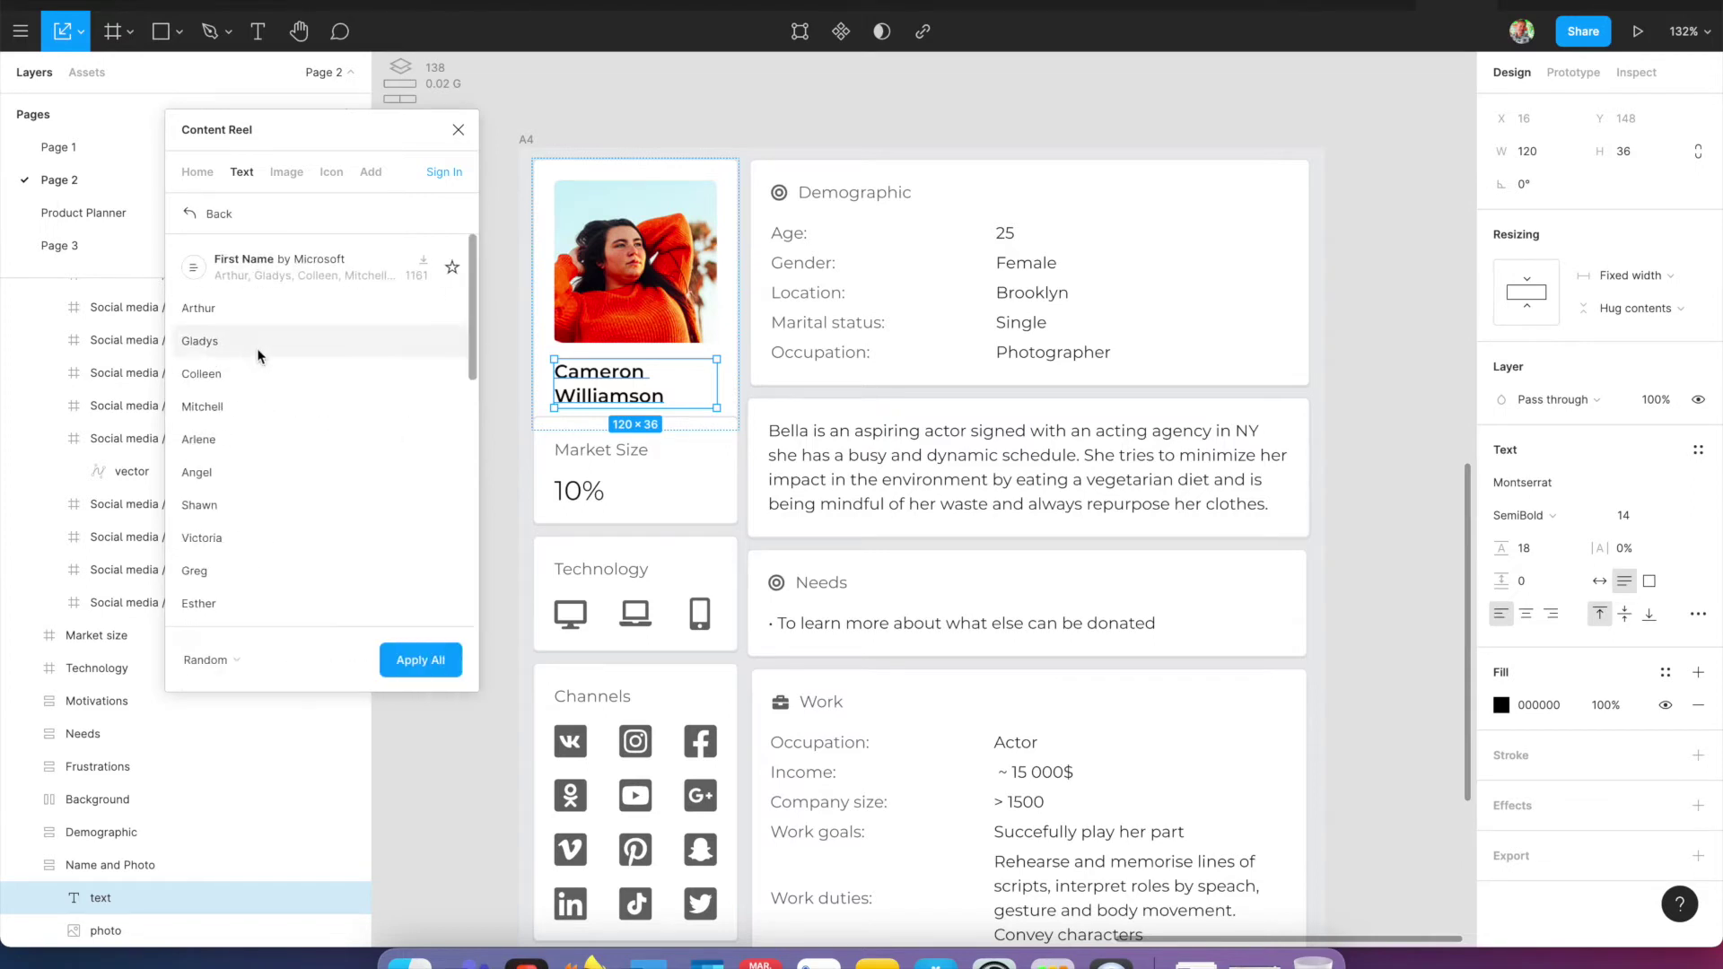
{"action": "left_click", "coordinate": [408, 664]}
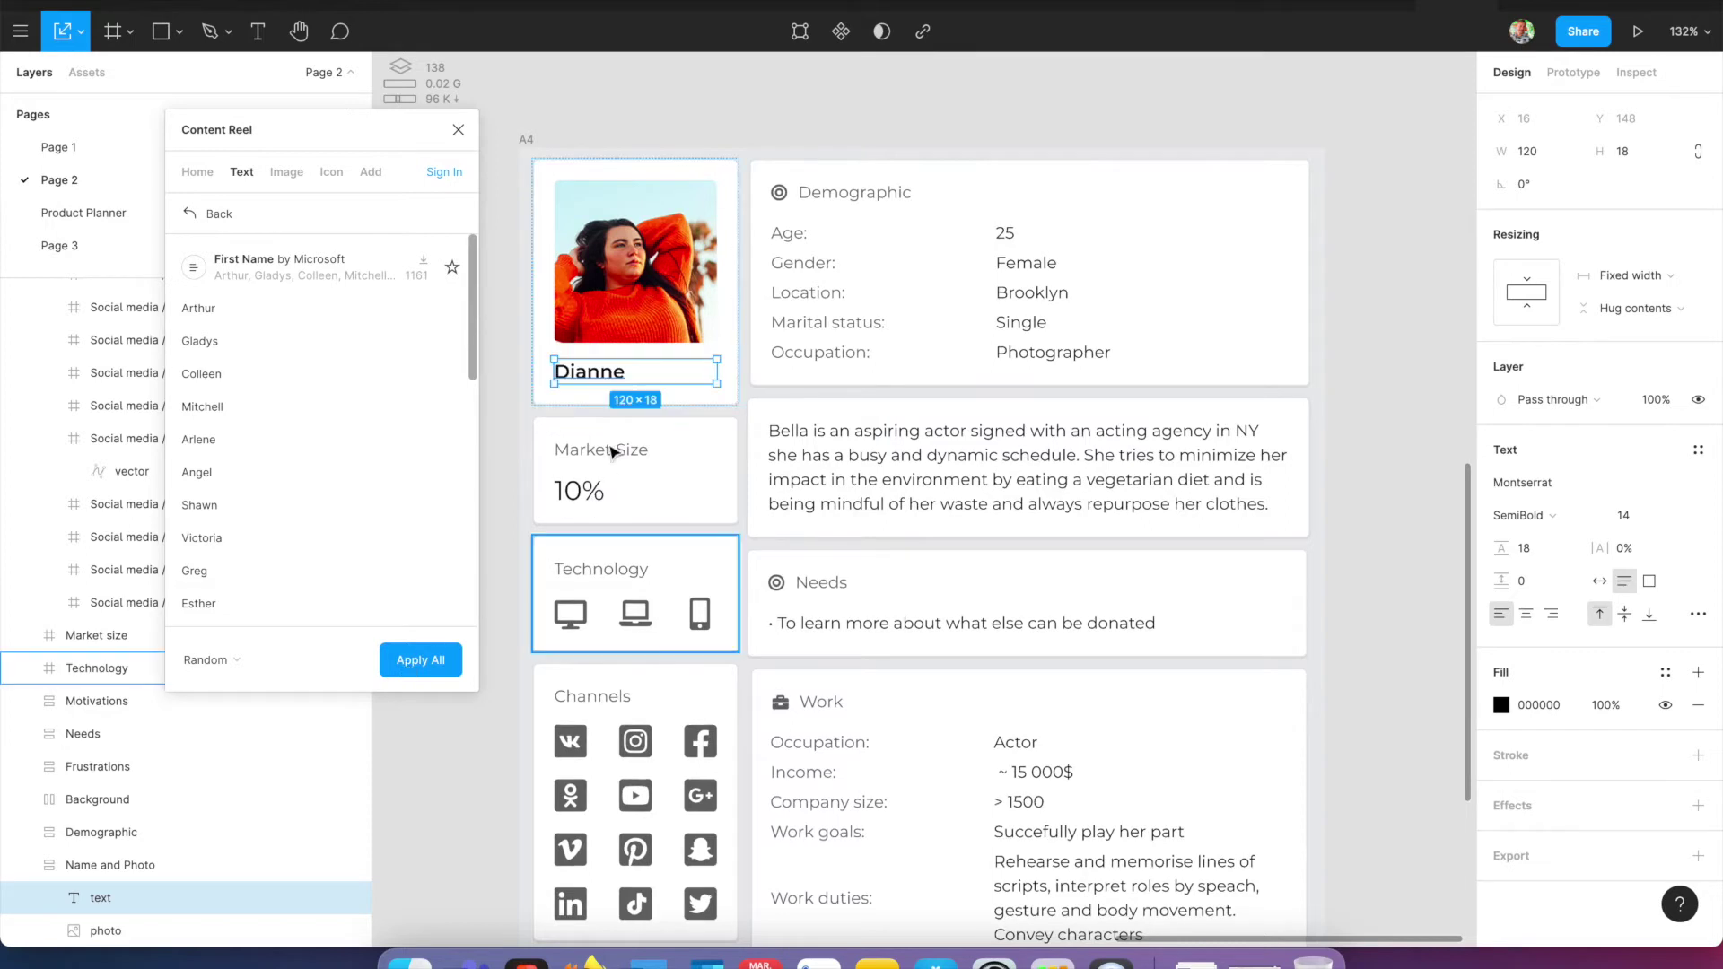
{"action": "left_click", "coordinate": [429, 663]}
{"action": "left_click", "coordinate": [426, 663]}
{"action": "scroll", "coordinate": [242, 538], "scroll_direction": "down", "scroll_amount": 4}
{"action": "scroll", "coordinate": [244, 537], "scroll_direction": "down", "scroll_amount": 1}
{"action": "left_click", "coordinate": [235, 461]}
{"action": "left_click", "coordinate": [406, 663]}
{"action": "left_click", "coordinate": [406, 663]}
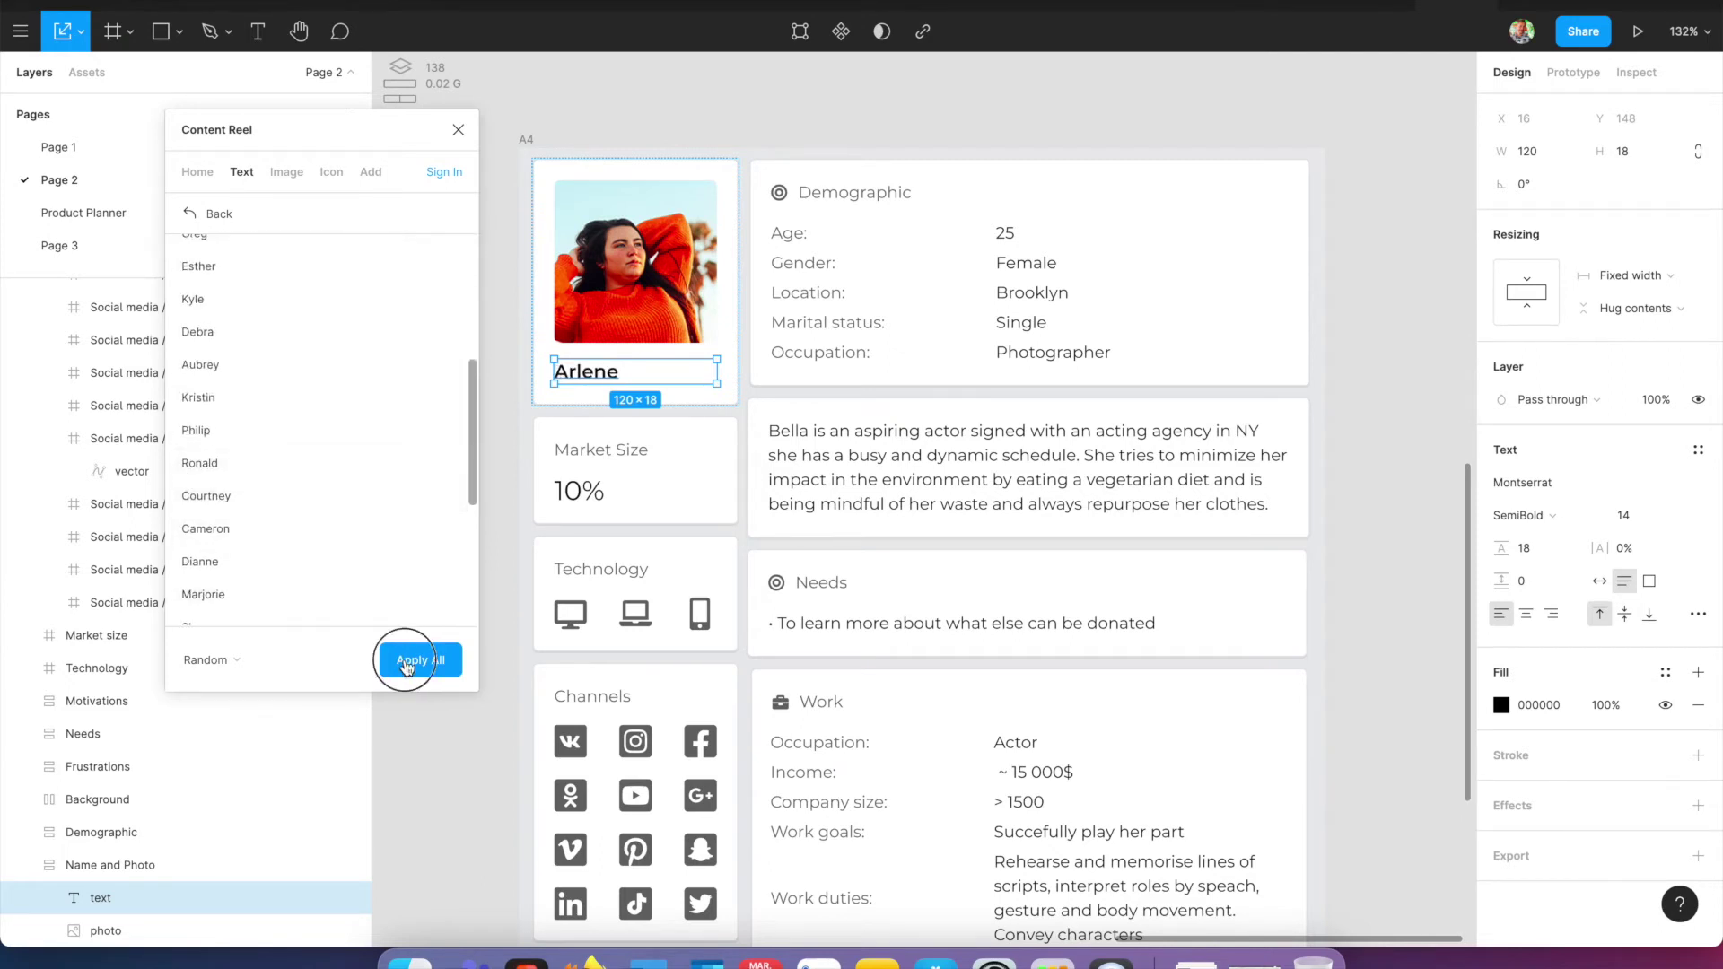
- Return to the search results and apply random names from Microsoft's Full Name (first last) collection to the name text
{"action": "left_click", "coordinate": [192, 223]}
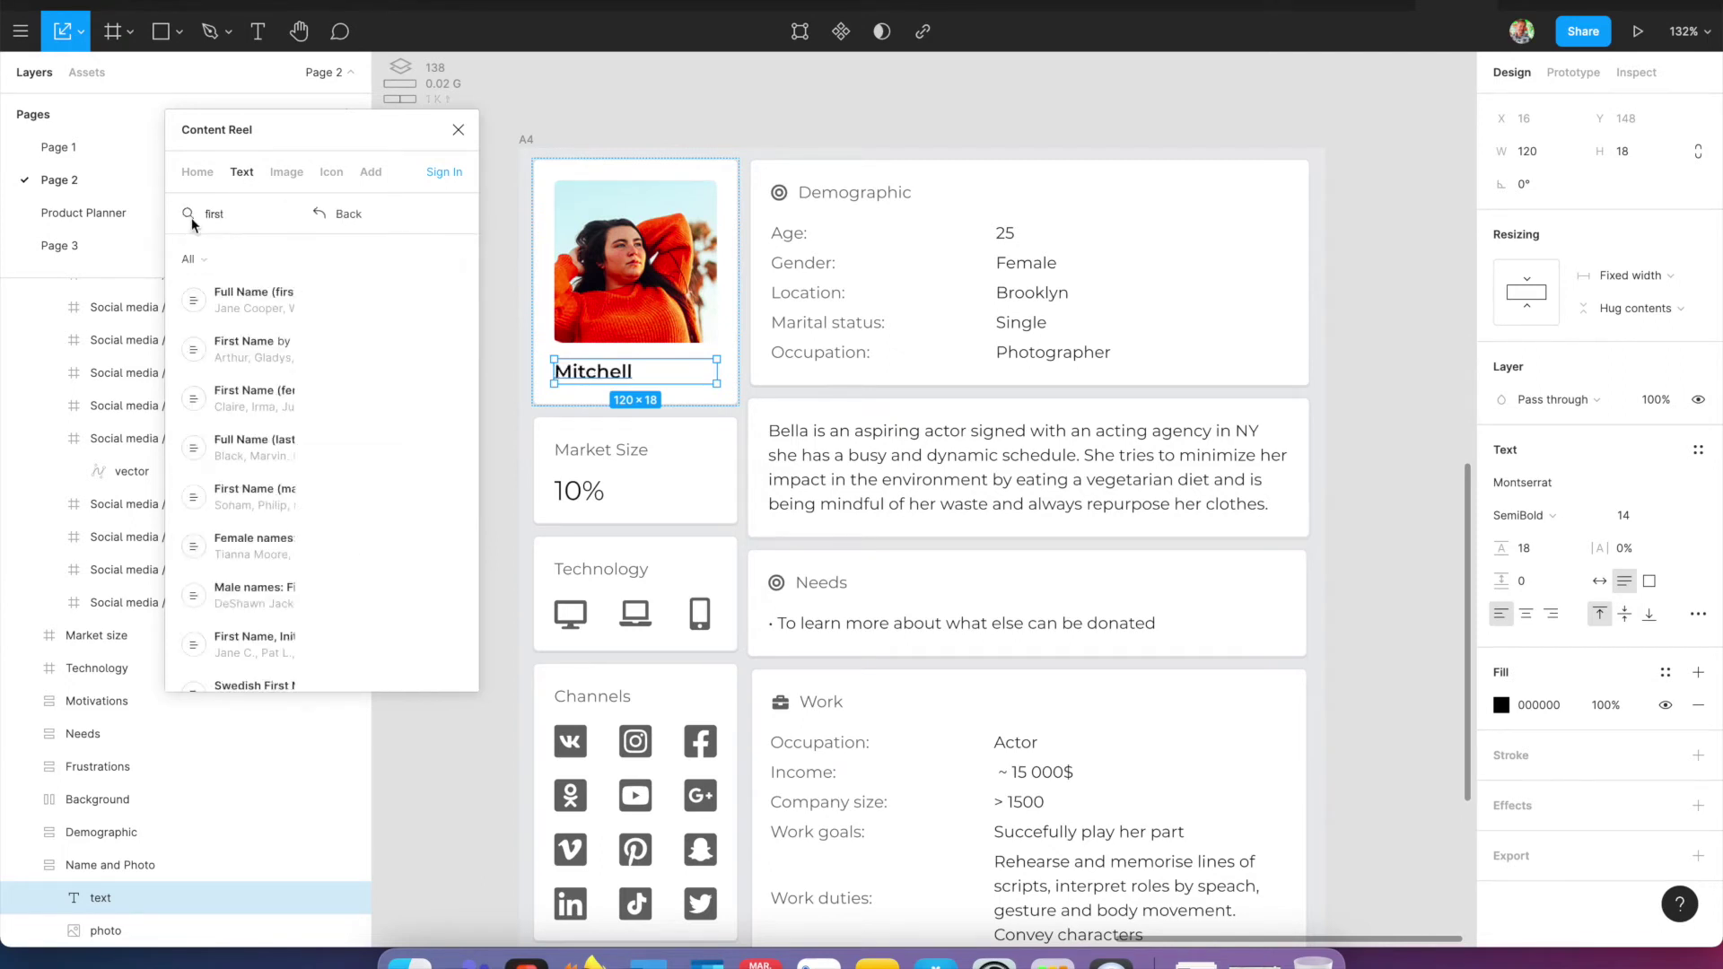
{"action": "left_click", "coordinate": [235, 299]}
{"action": "left_click", "coordinate": [421, 661]}
{"action": "left_click", "coordinate": [423, 661]}
{"action": "left_click", "coordinate": [423, 662]}
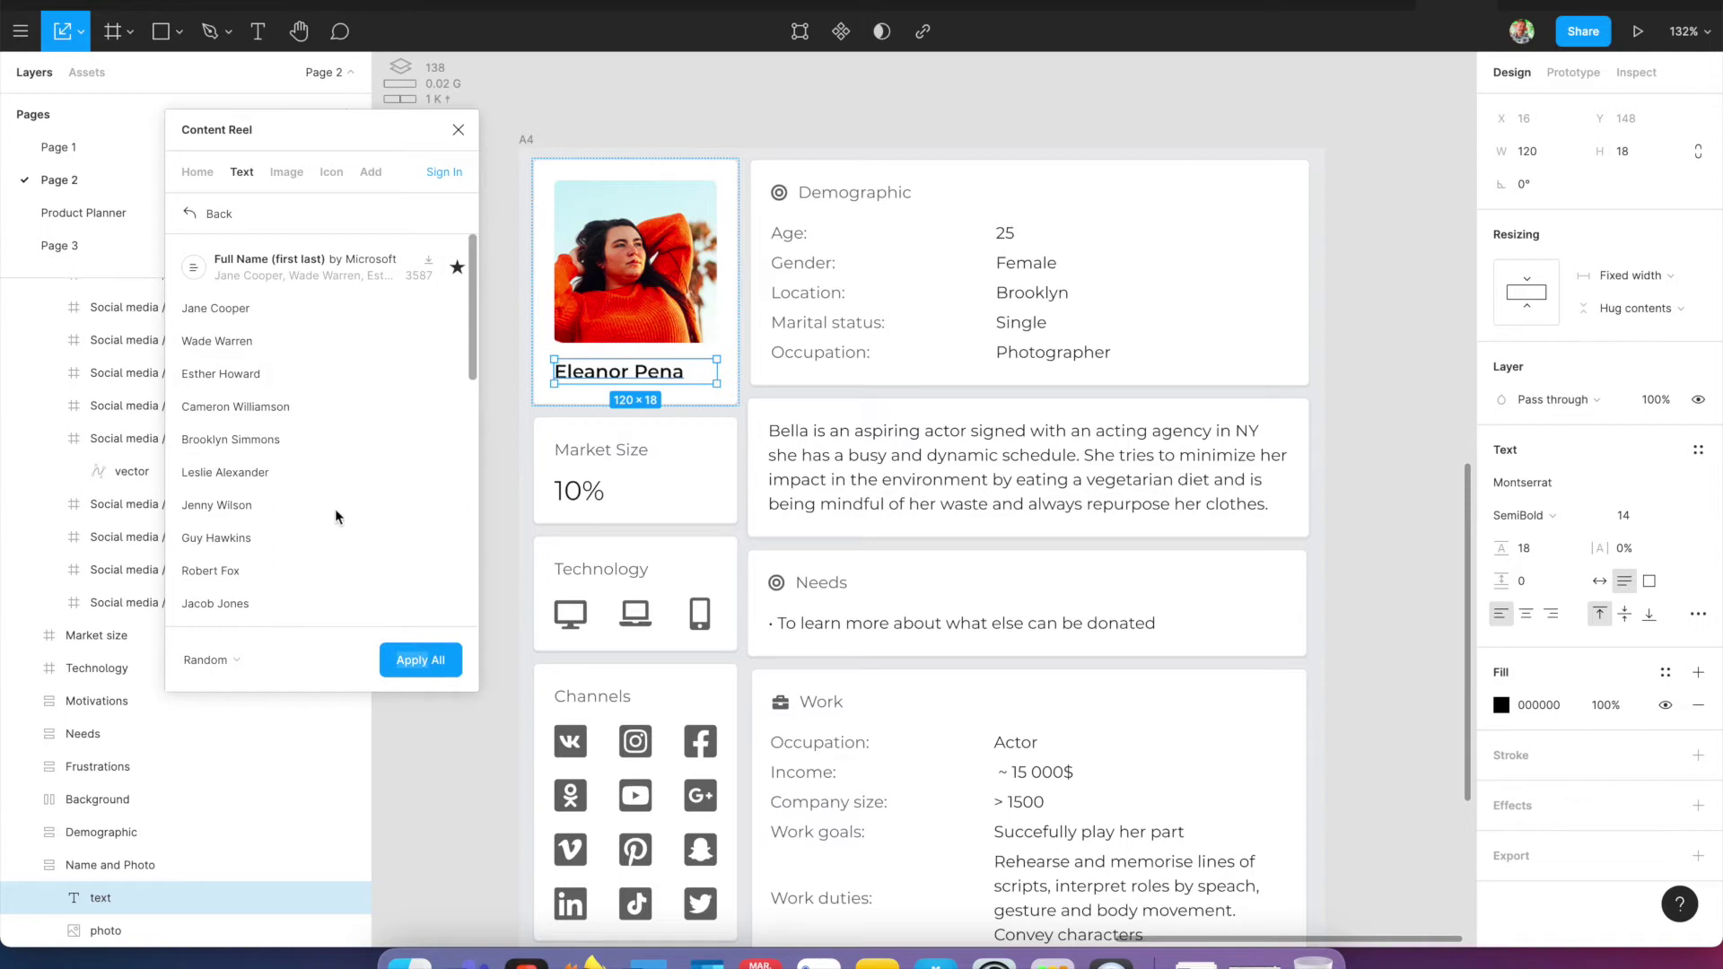
- Return to the results and fill the name text with a random name from Microsoft's First Name (female) collection
{"action": "left_click", "coordinate": [194, 213]}
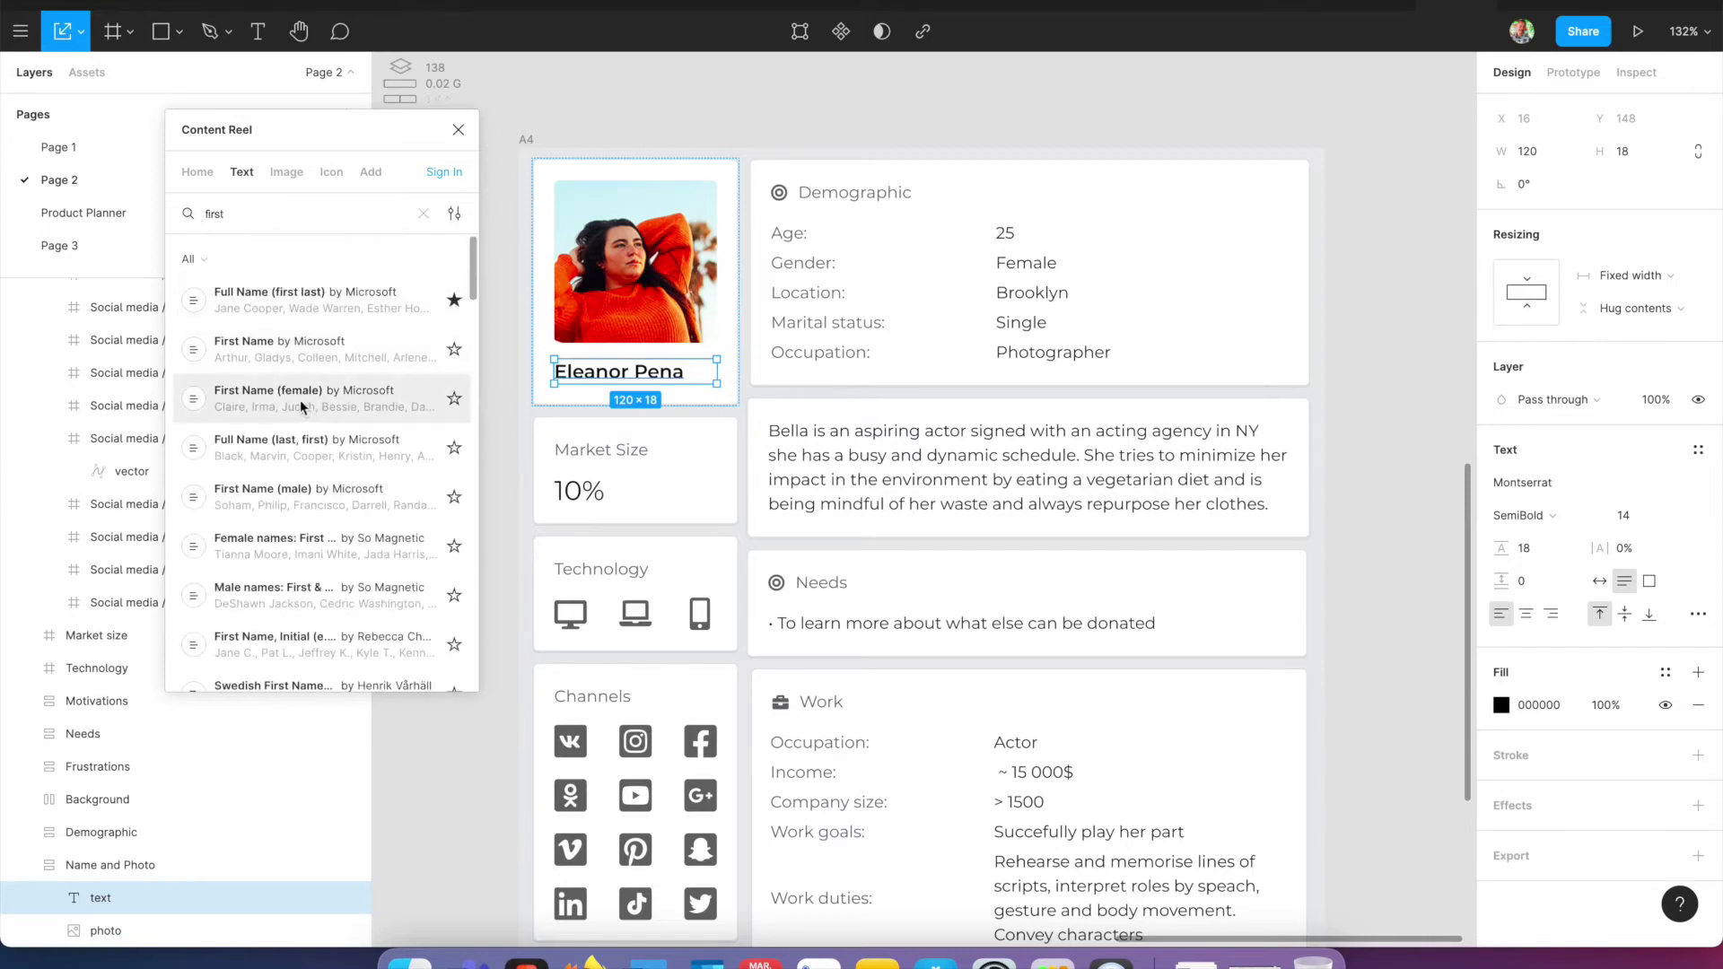
{"action": "left_click", "coordinate": [302, 406]}
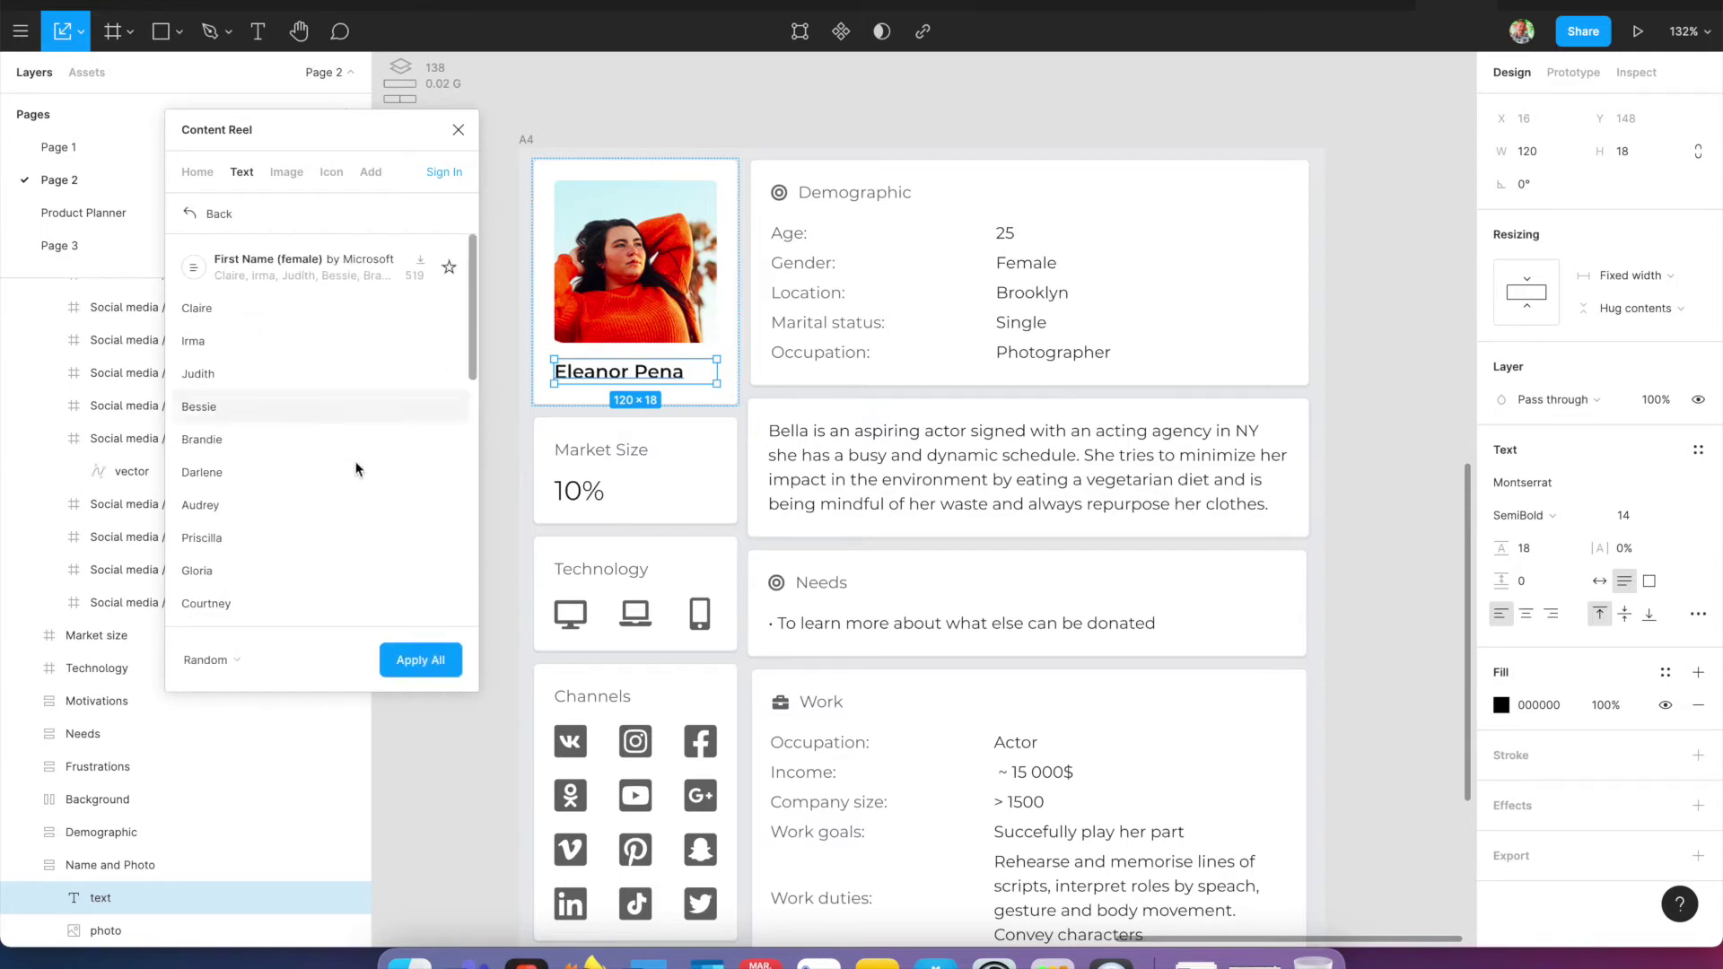
{"action": "left_click", "coordinate": [418, 664]}
{"action": "left_click", "coordinate": [418, 664]}
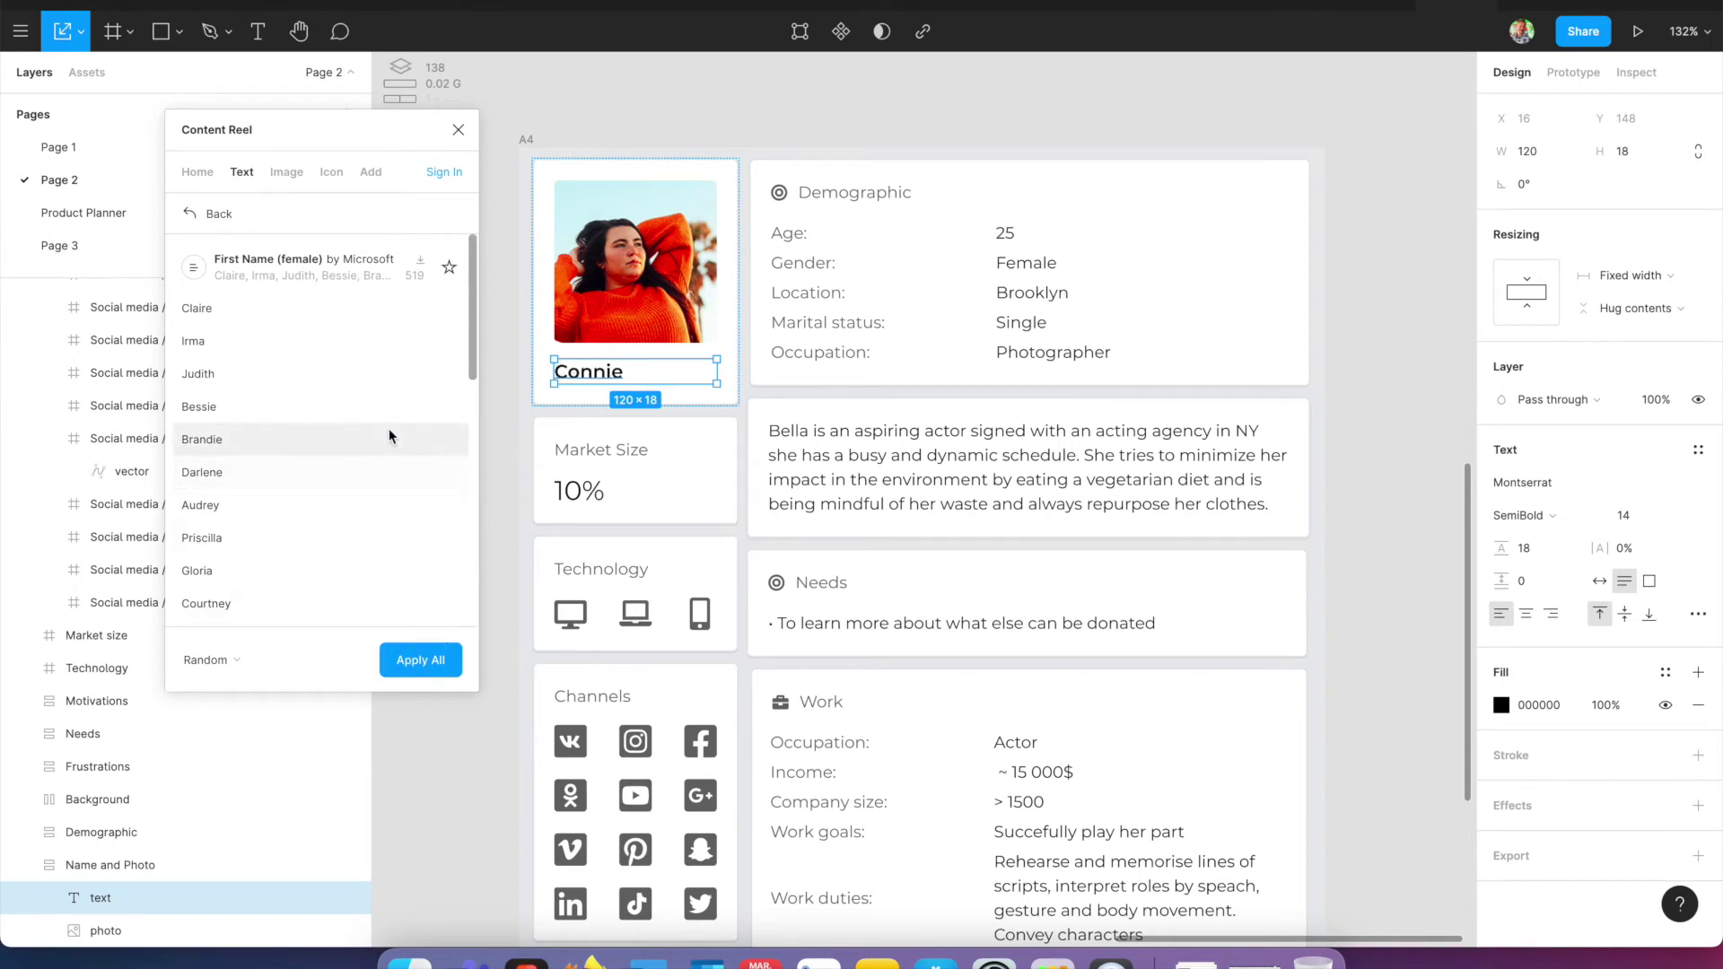
- Replace the persona's portrait with a random image from Microsoft's Avatars (female) collection, reapplying it to cycle through different photos
{"action": "left_click", "coordinate": [598, 306]}
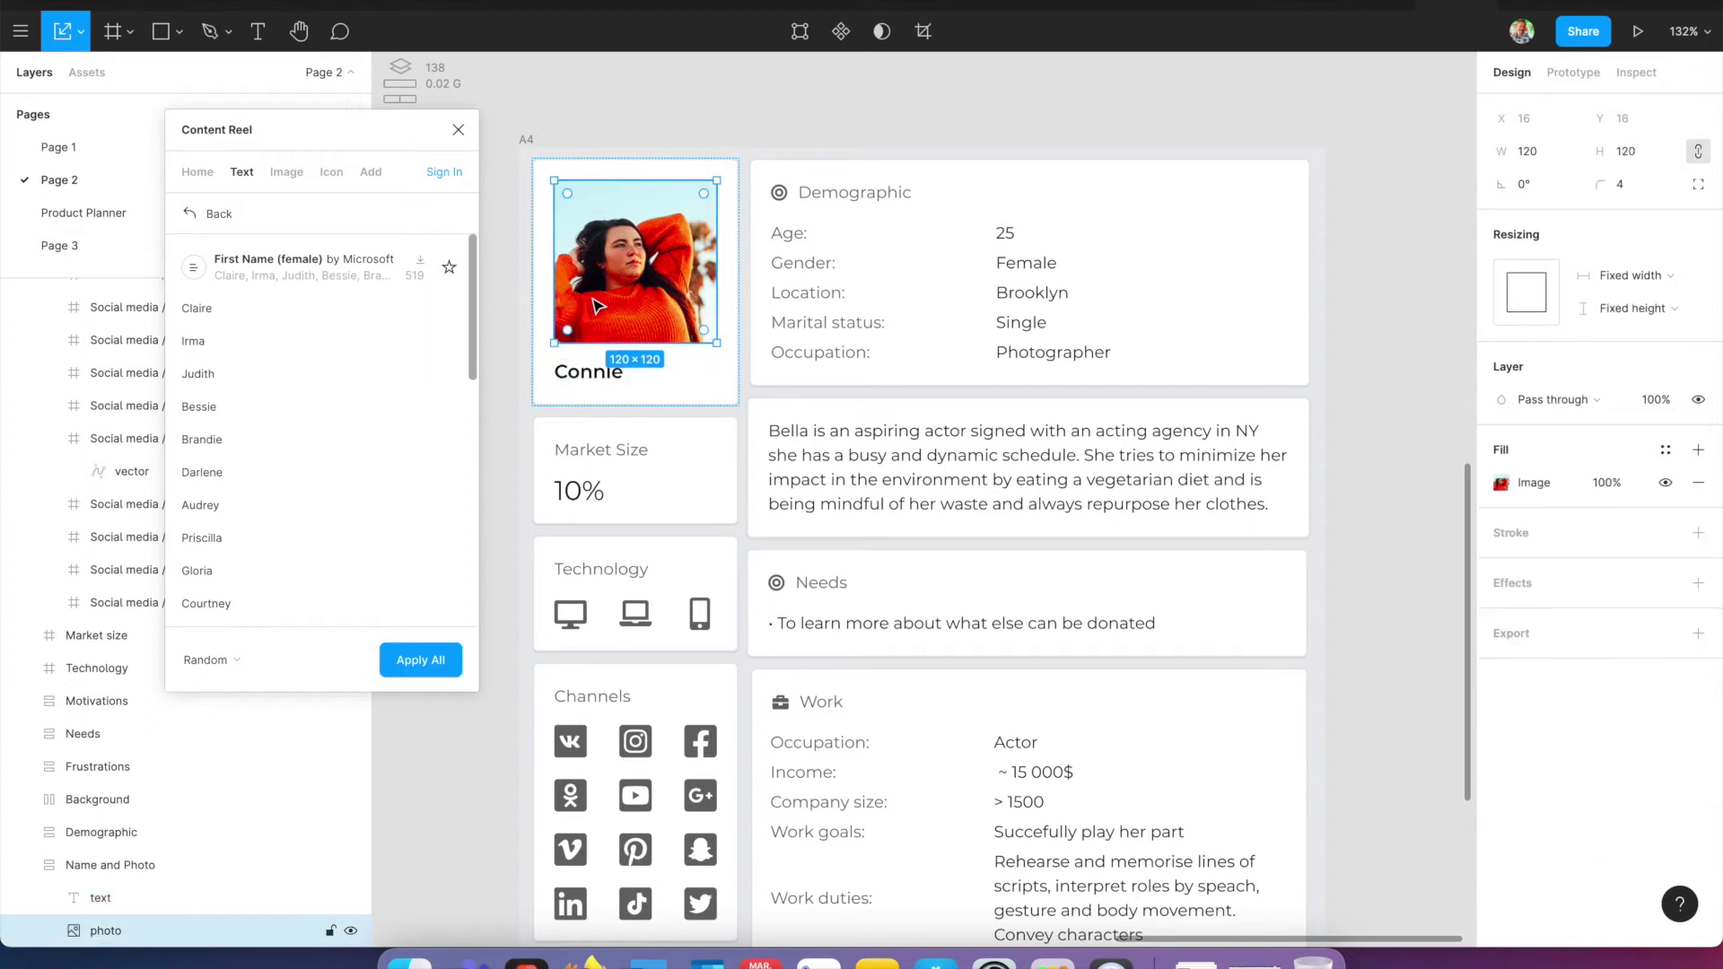
{"action": "left_click", "coordinate": [286, 171]}
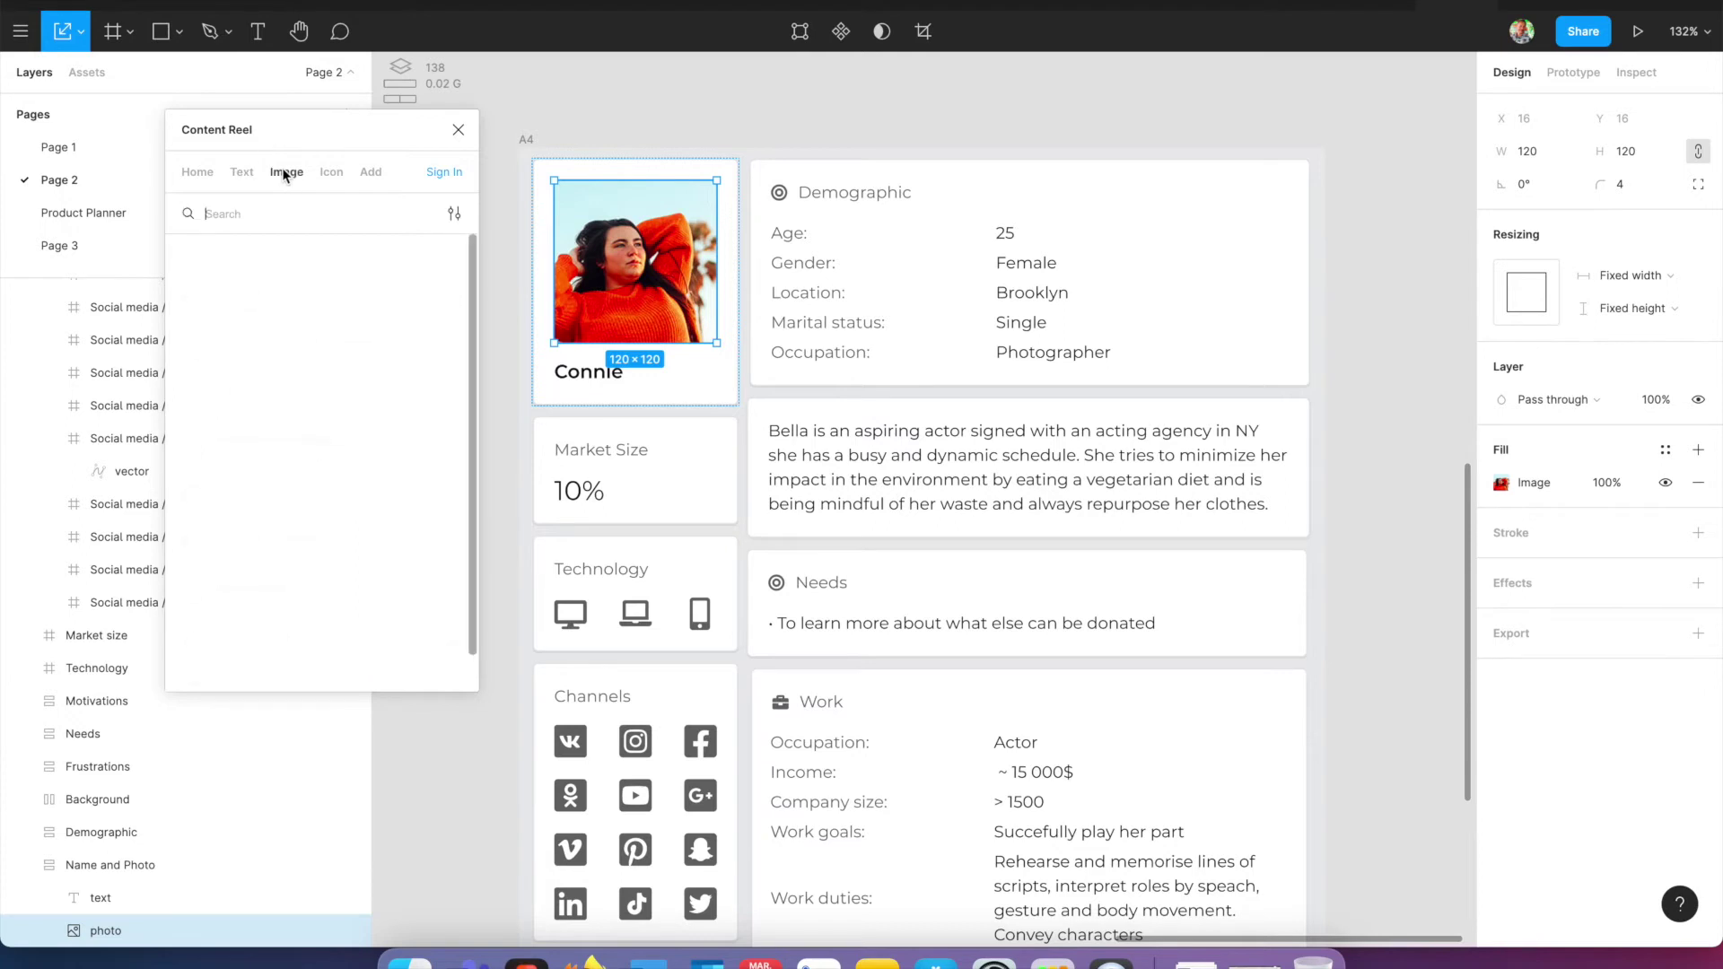
{"action": "left_click", "coordinate": [274, 356]}
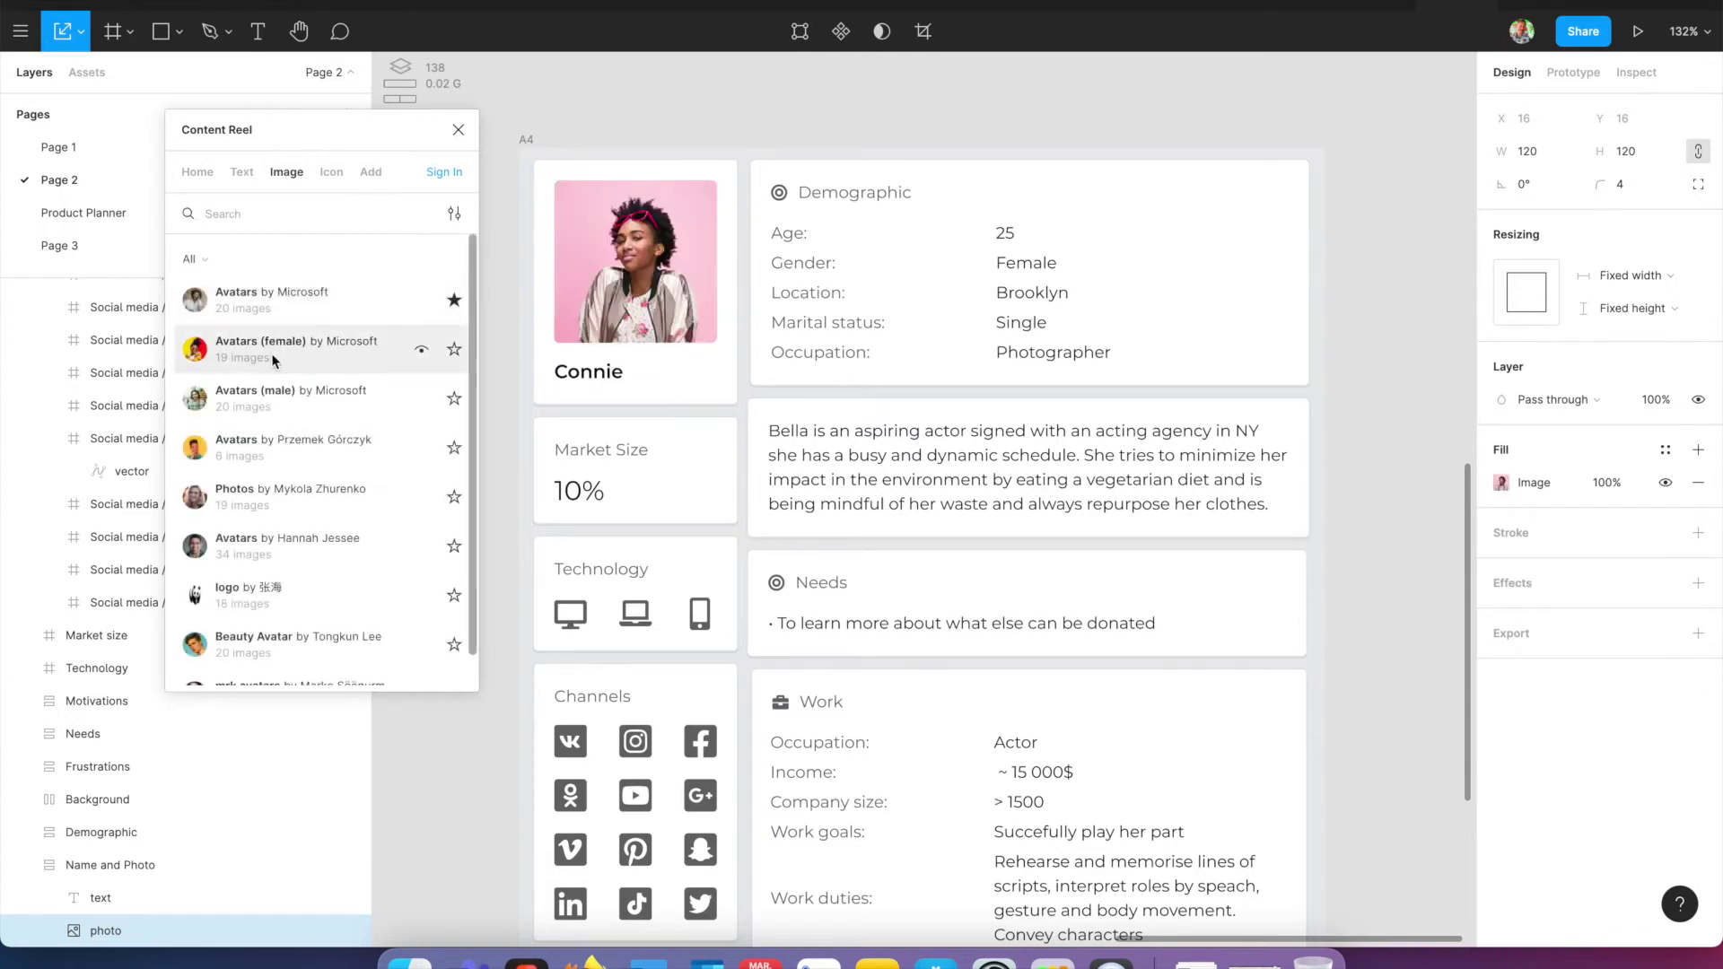
{"action": "left_click", "coordinate": [273, 357]}
{"action": "left_click", "coordinate": [273, 356]}
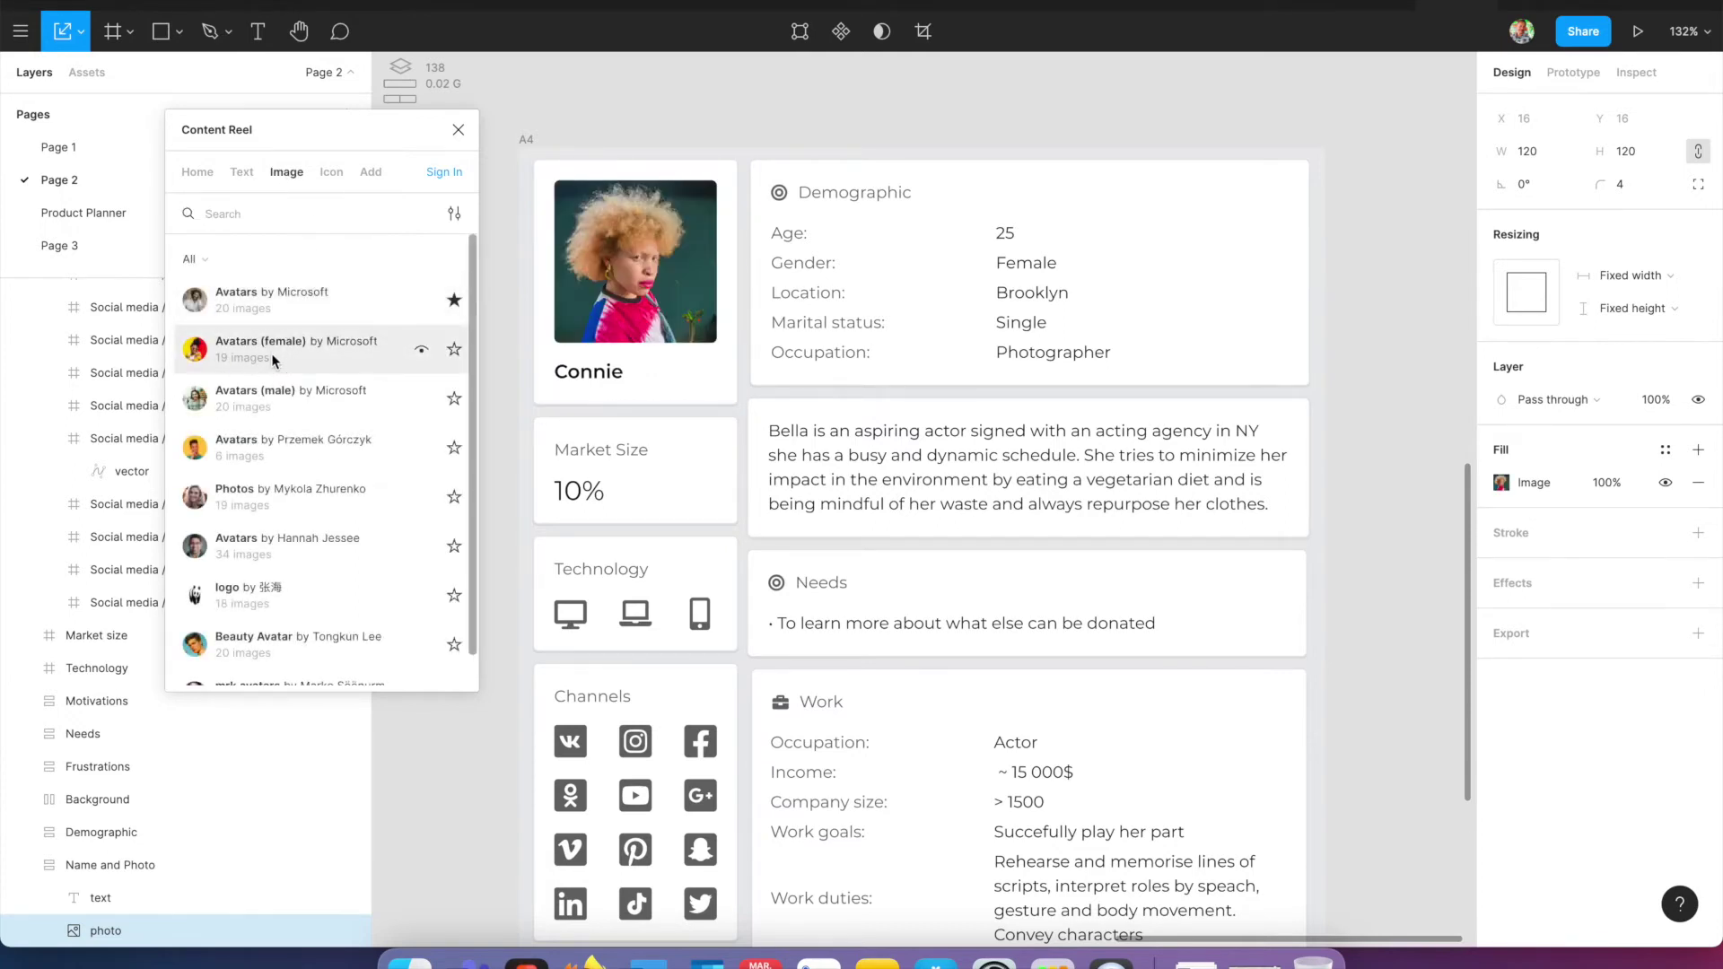
{"action": "left_click", "coordinate": [271, 353]}
{"action": "left_click", "coordinate": [271, 353]}
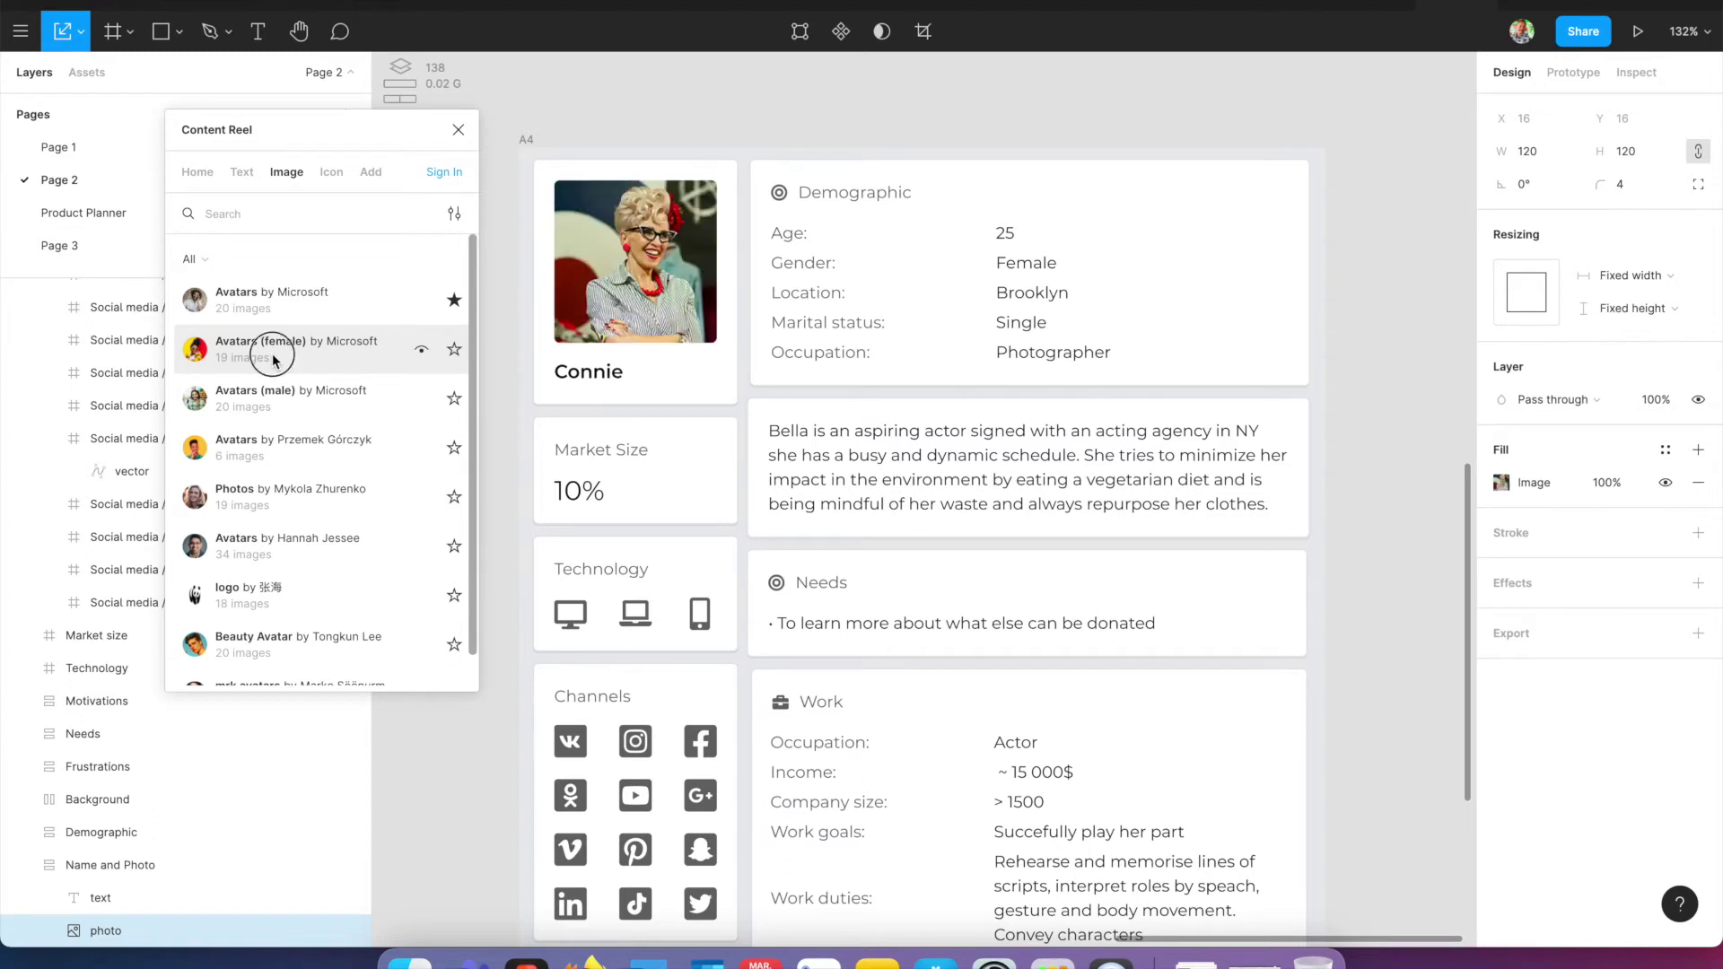
{"action": "left_click", "coordinate": [274, 357]}
{"action": "left_click", "coordinate": [272, 355]}
{"action": "left_click", "coordinate": [272, 354]}
{"action": "left_click", "coordinate": [271, 354]}
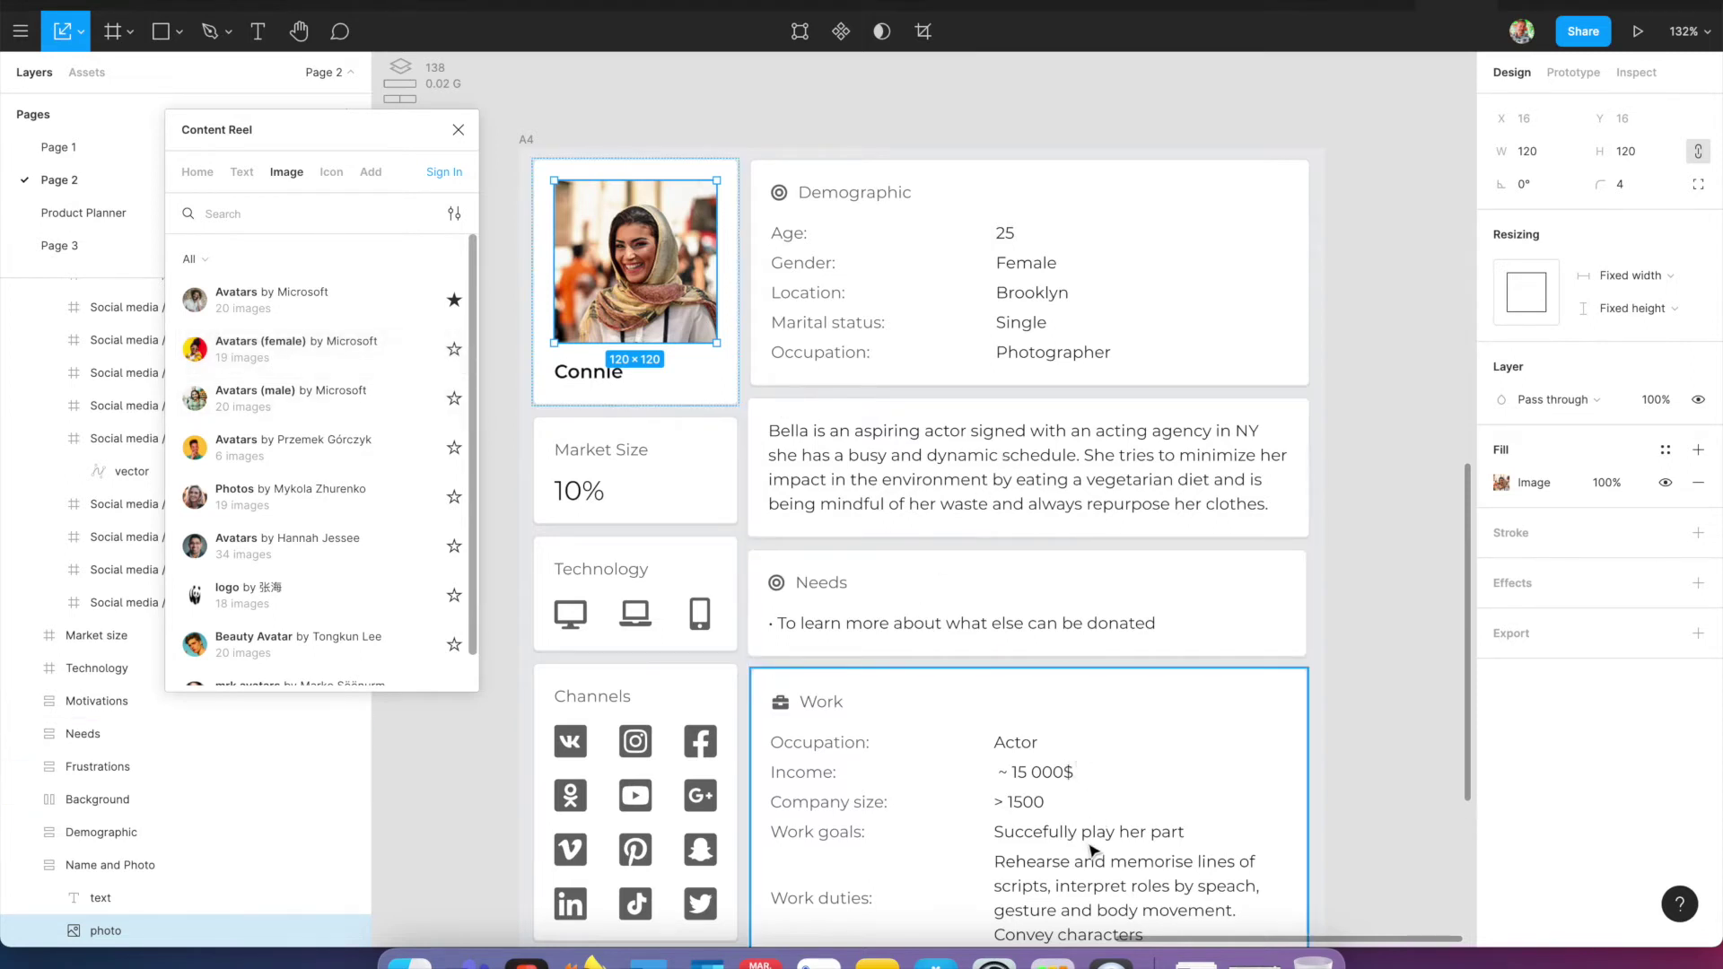
- Select the Background paragraph, browse Content Reel's text collections for possible filler content, and close the plugin
{"action": "double_click", "coordinate": [882, 622]}
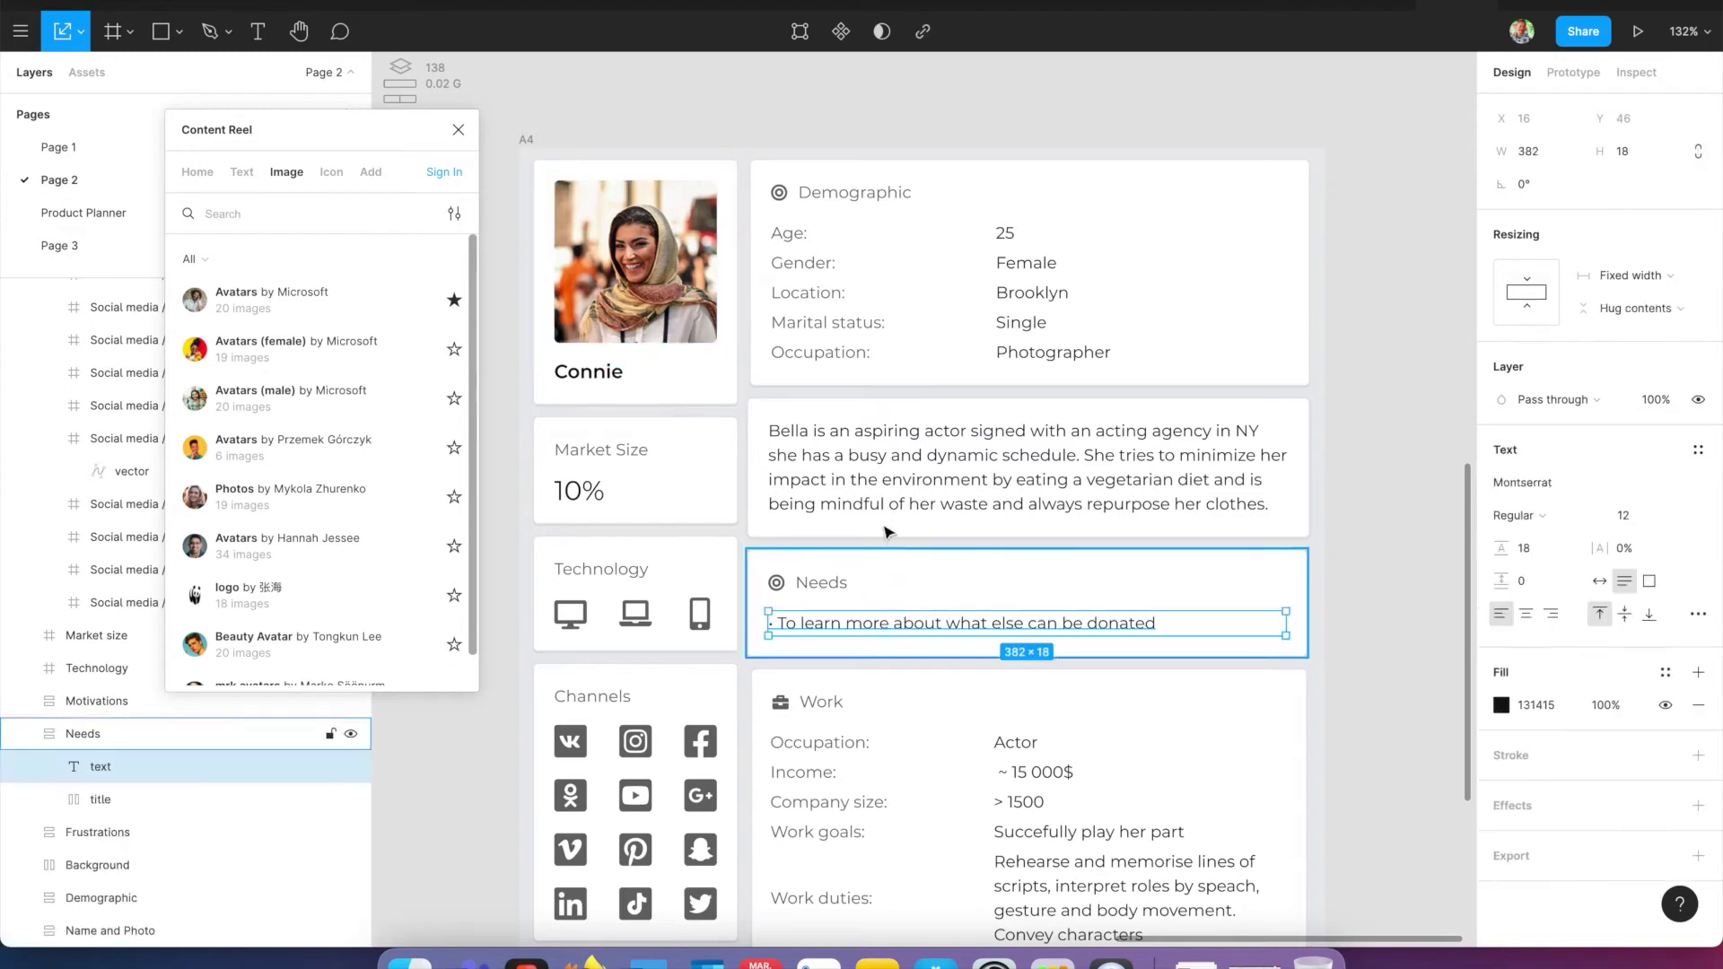
{"action": "left_click", "coordinate": [879, 496]}
{"action": "left_click", "coordinate": [243, 172]}
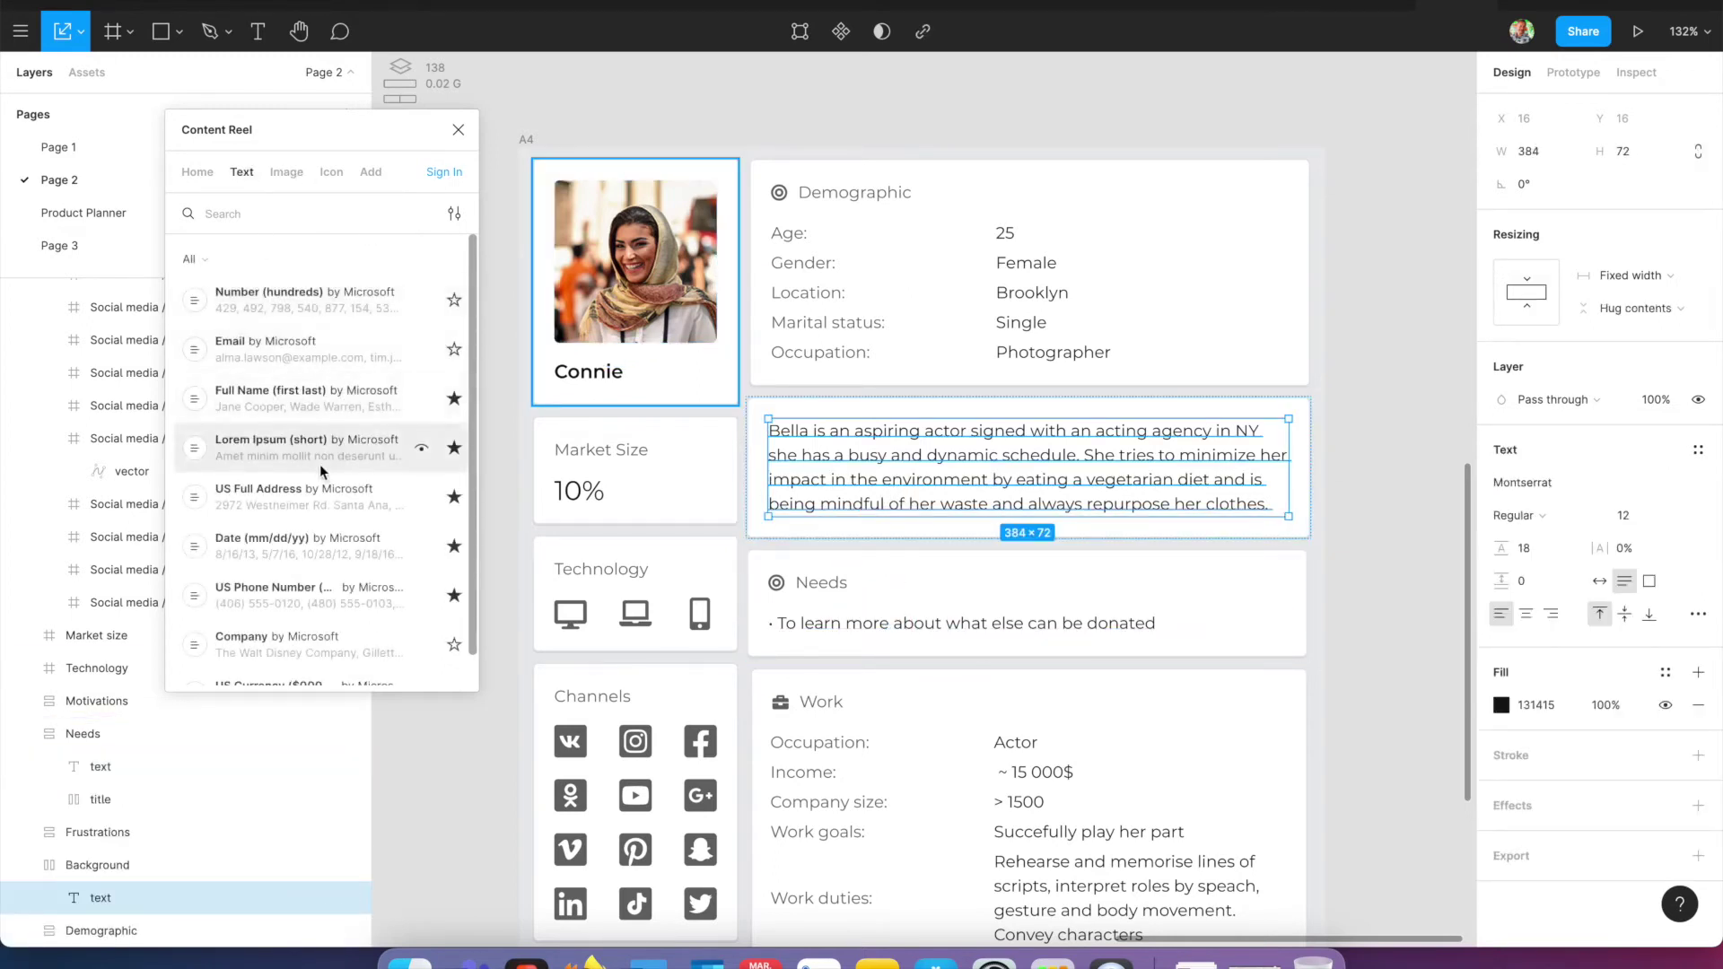
{"action": "scroll", "coordinate": [321, 467], "scroll_direction": "down", "scroll_amount": 2}
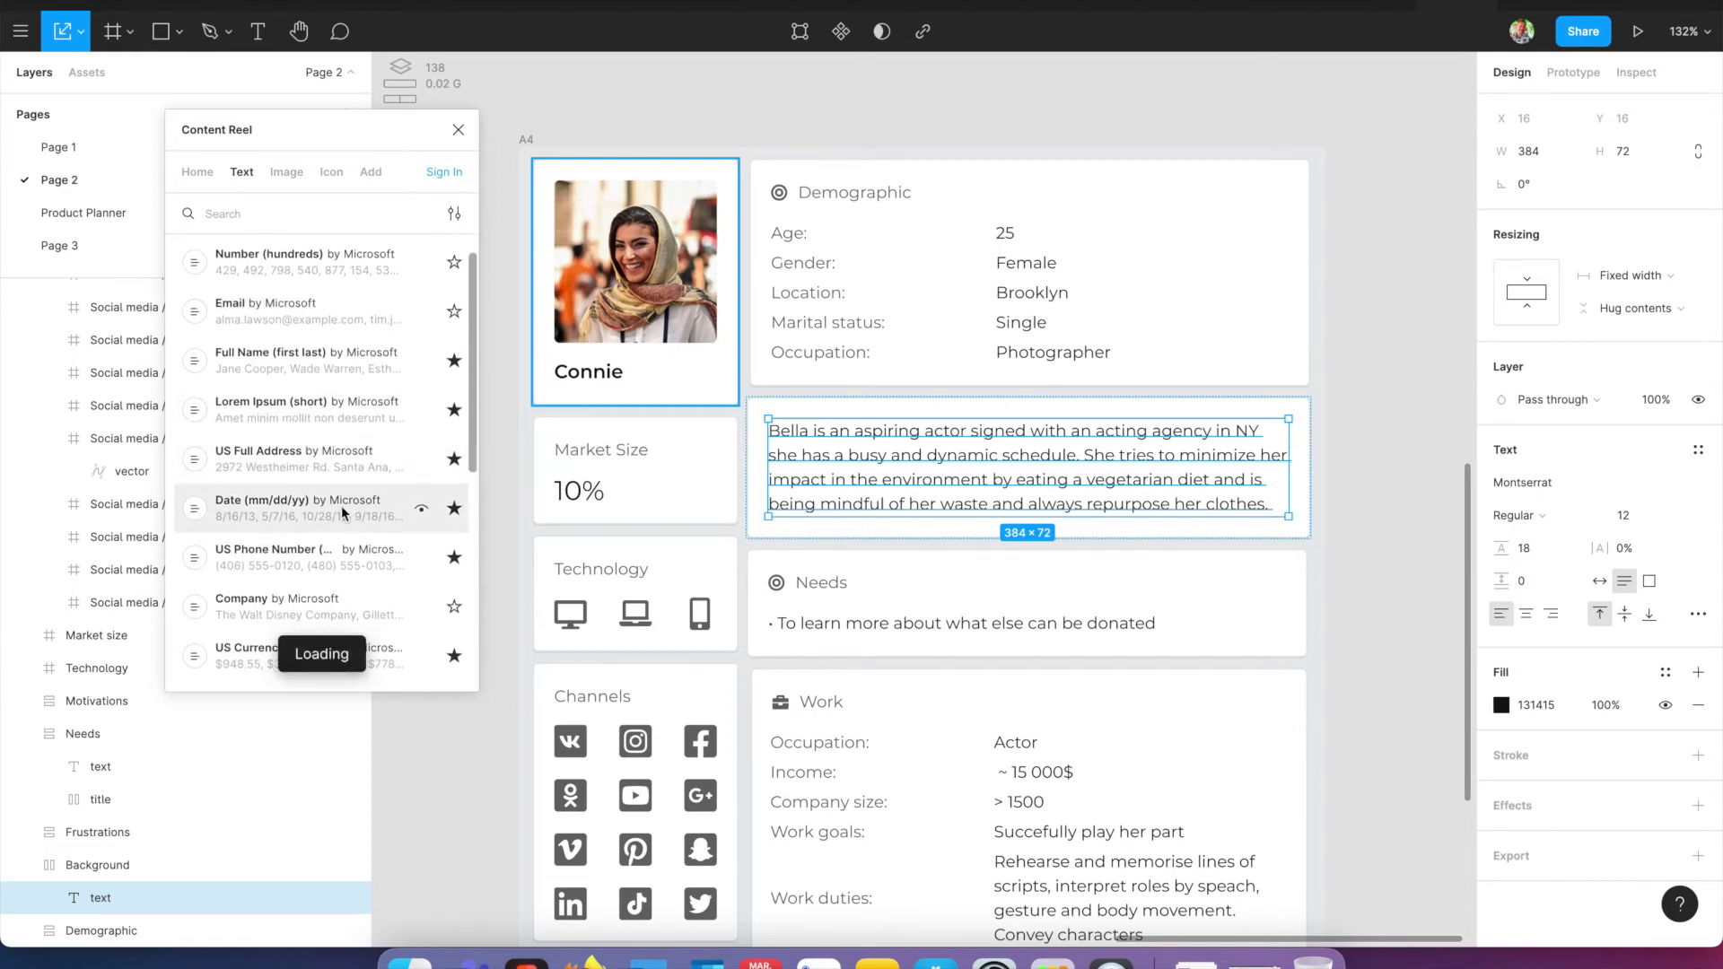
{"action": "scroll", "coordinate": [361, 595], "scroll_direction": "down", "scroll_amount": 3}
{"action": "scroll", "coordinate": [361, 595], "scroll_direction": "down", "scroll_amount": 3}
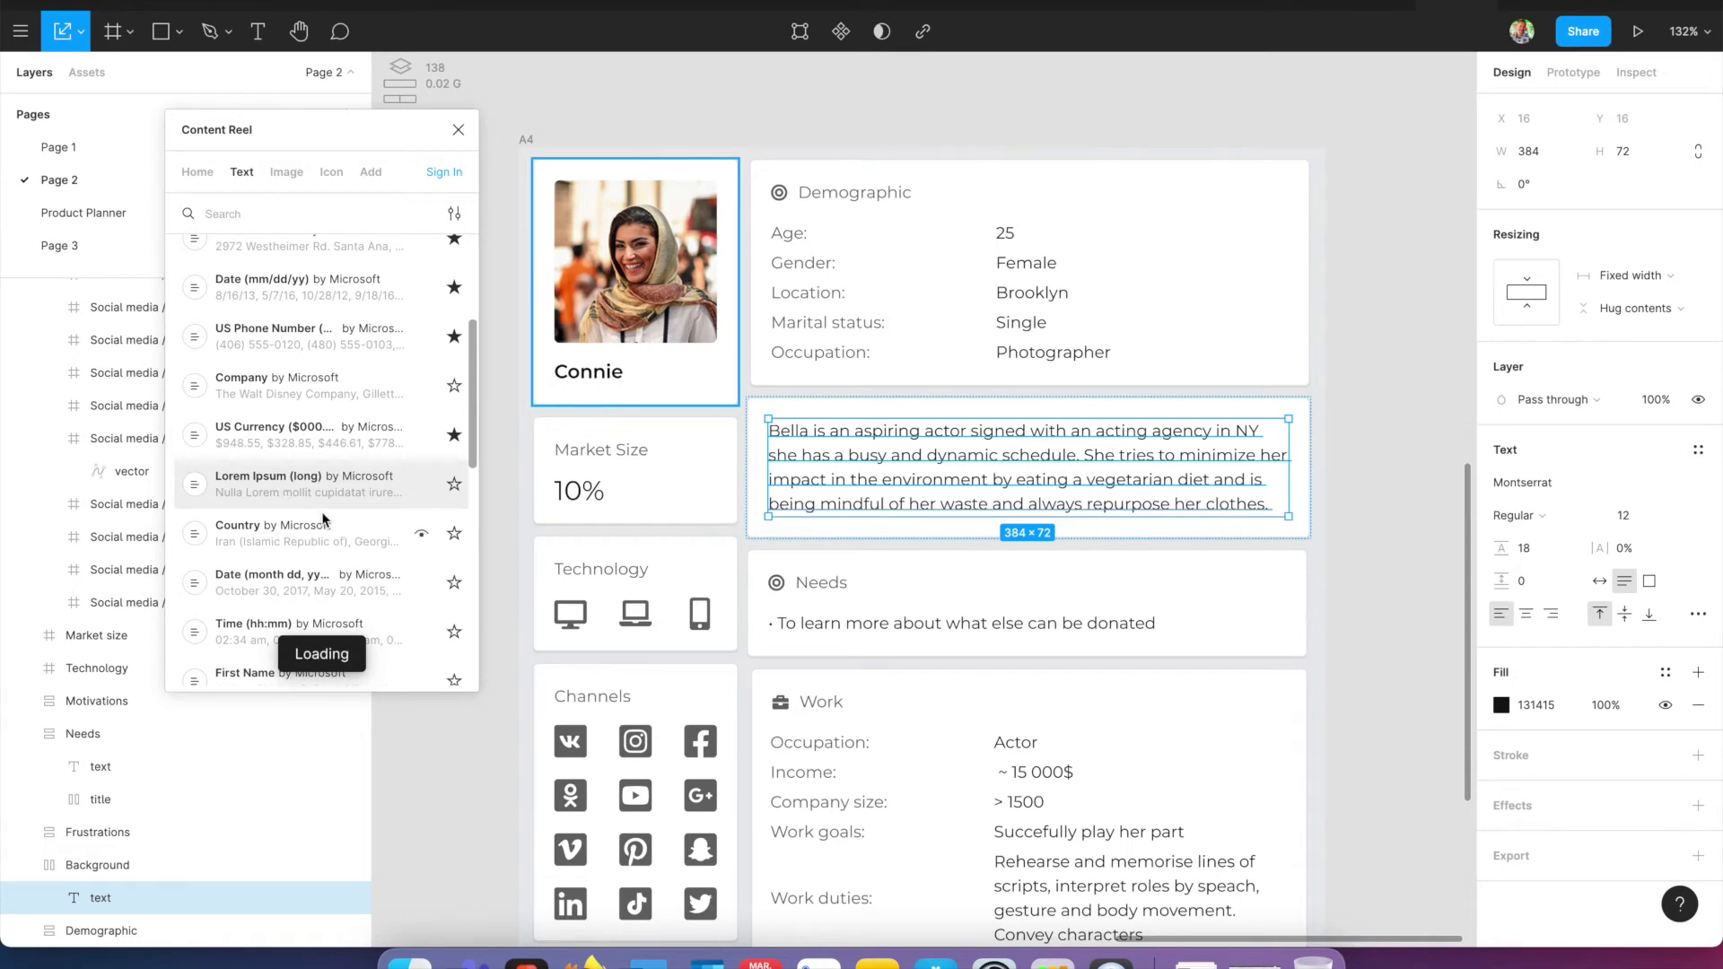
{"action": "scroll", "coordinate": [305, 516], "scroll_direction": "up", "scroll_amount": 7}
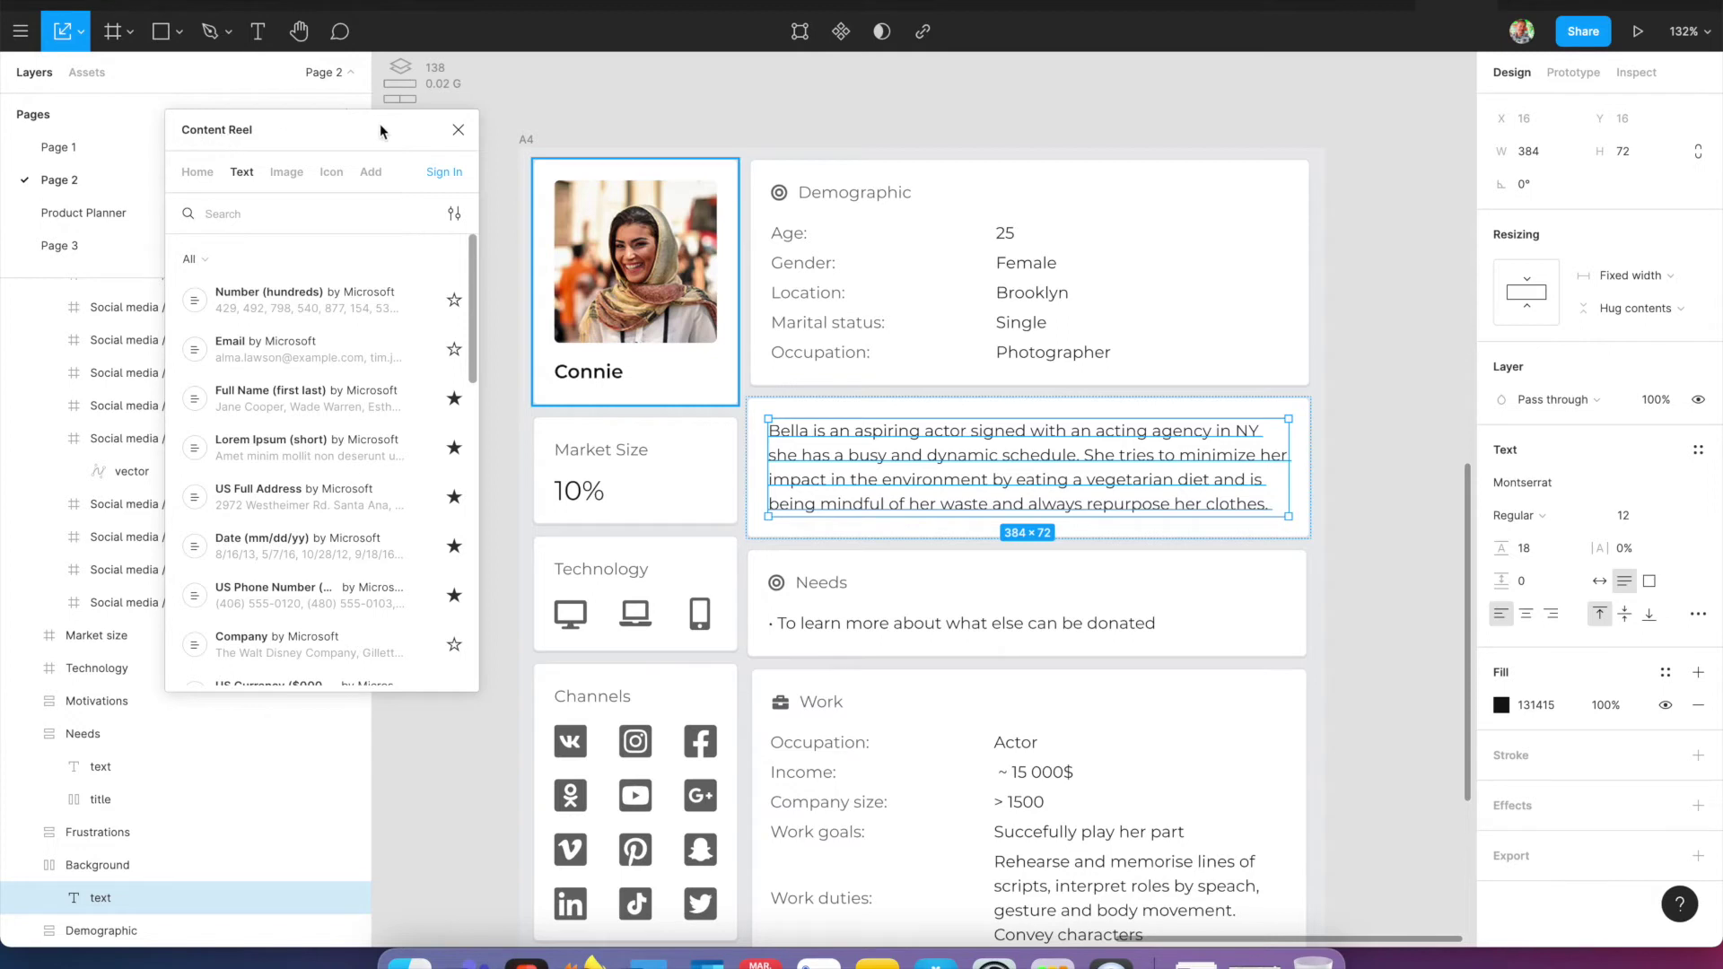
{"action": "left_click", "coordinate": [458, 135]}
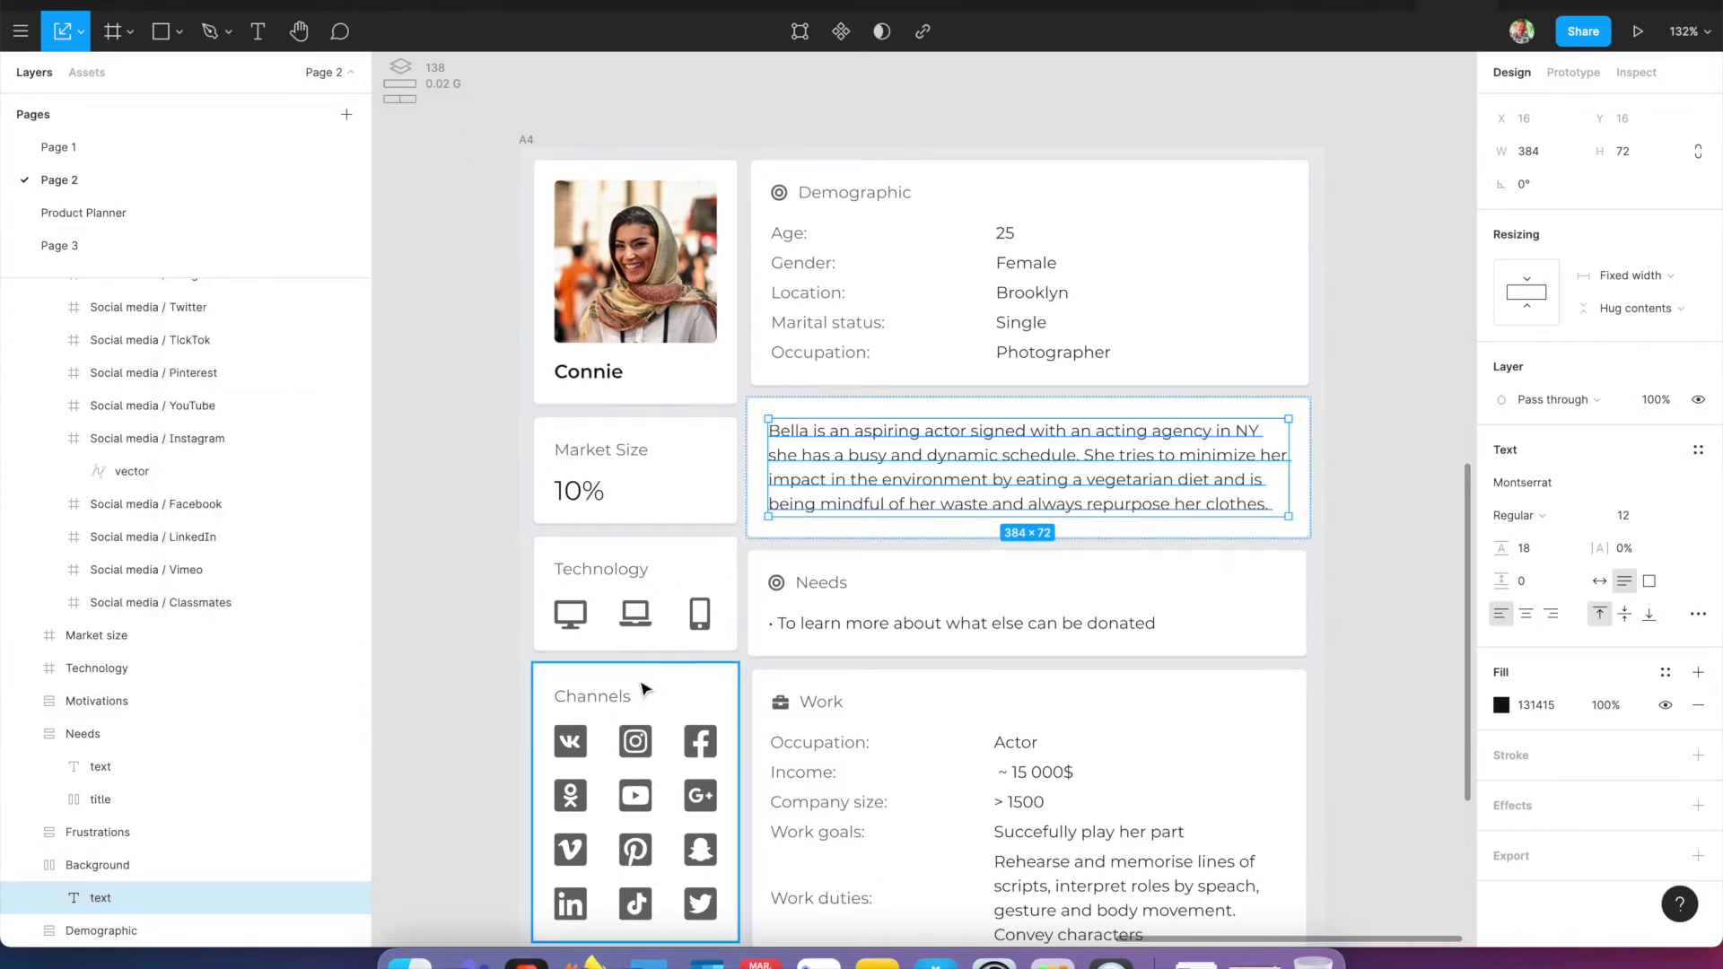
- Examine the desktop, laptop and mobile icons in the persona's Technology card and the surrounding cards
{"action": "scroll", "coordinate": [616, 669], "scroll_direction": "up", "scroll_amount": 3}
{"action": "scroll", "coordinate": [615, 669], "scroll_direction": "up", "scroll_amount": 4}
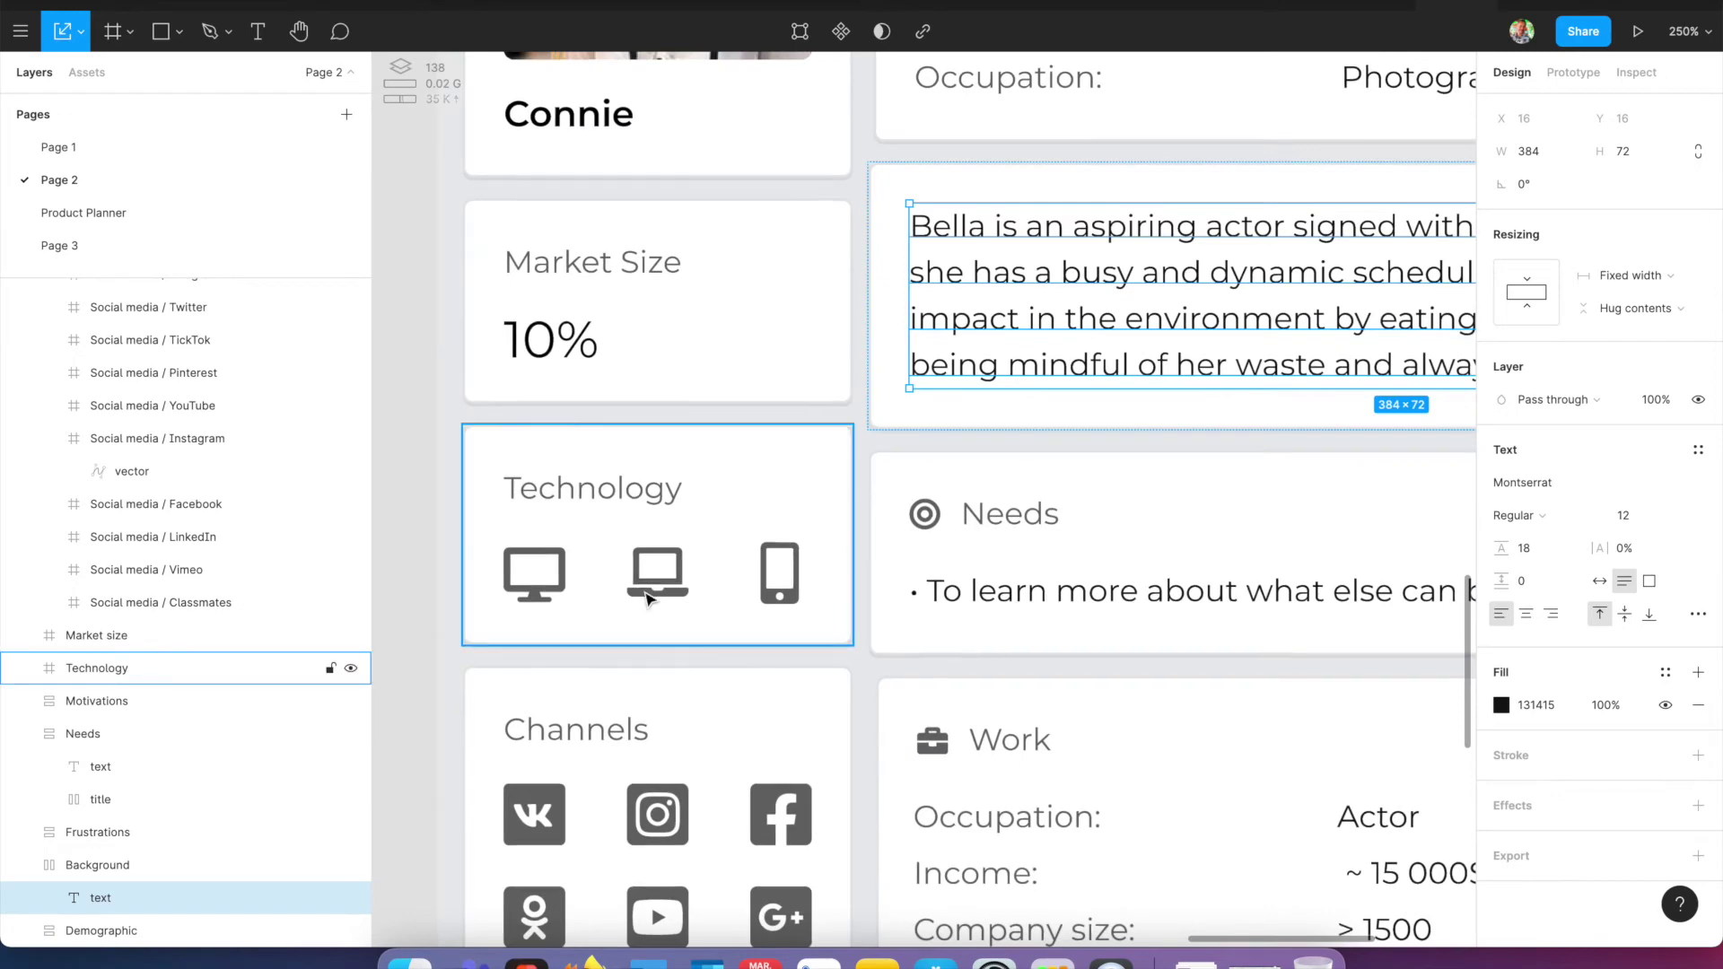
{"action": "left_click", "coordinate": [655, 574], "text": "super"}
{"action": "left_click", "coordinate": [793, 612]}
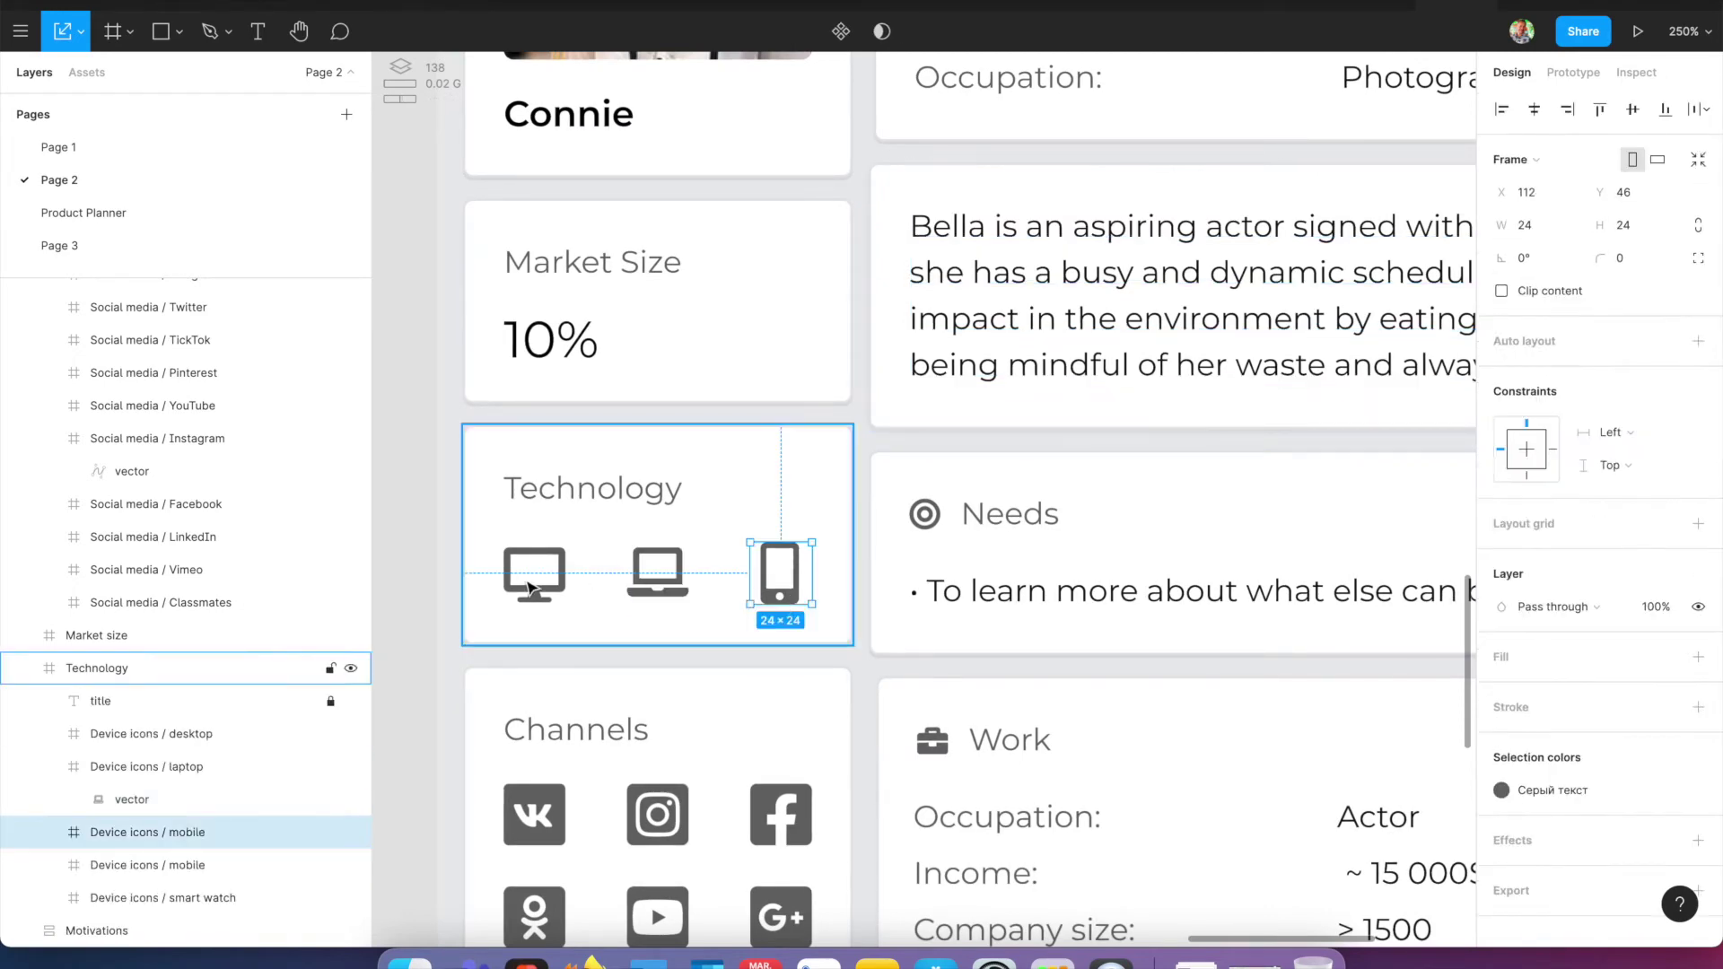
{"action": "left_click", "coordinate": [535, 592]}
{"action": "scroll", "coordinate": [536, 595], "scroll_direction": "down", "scroll_amount": 5}
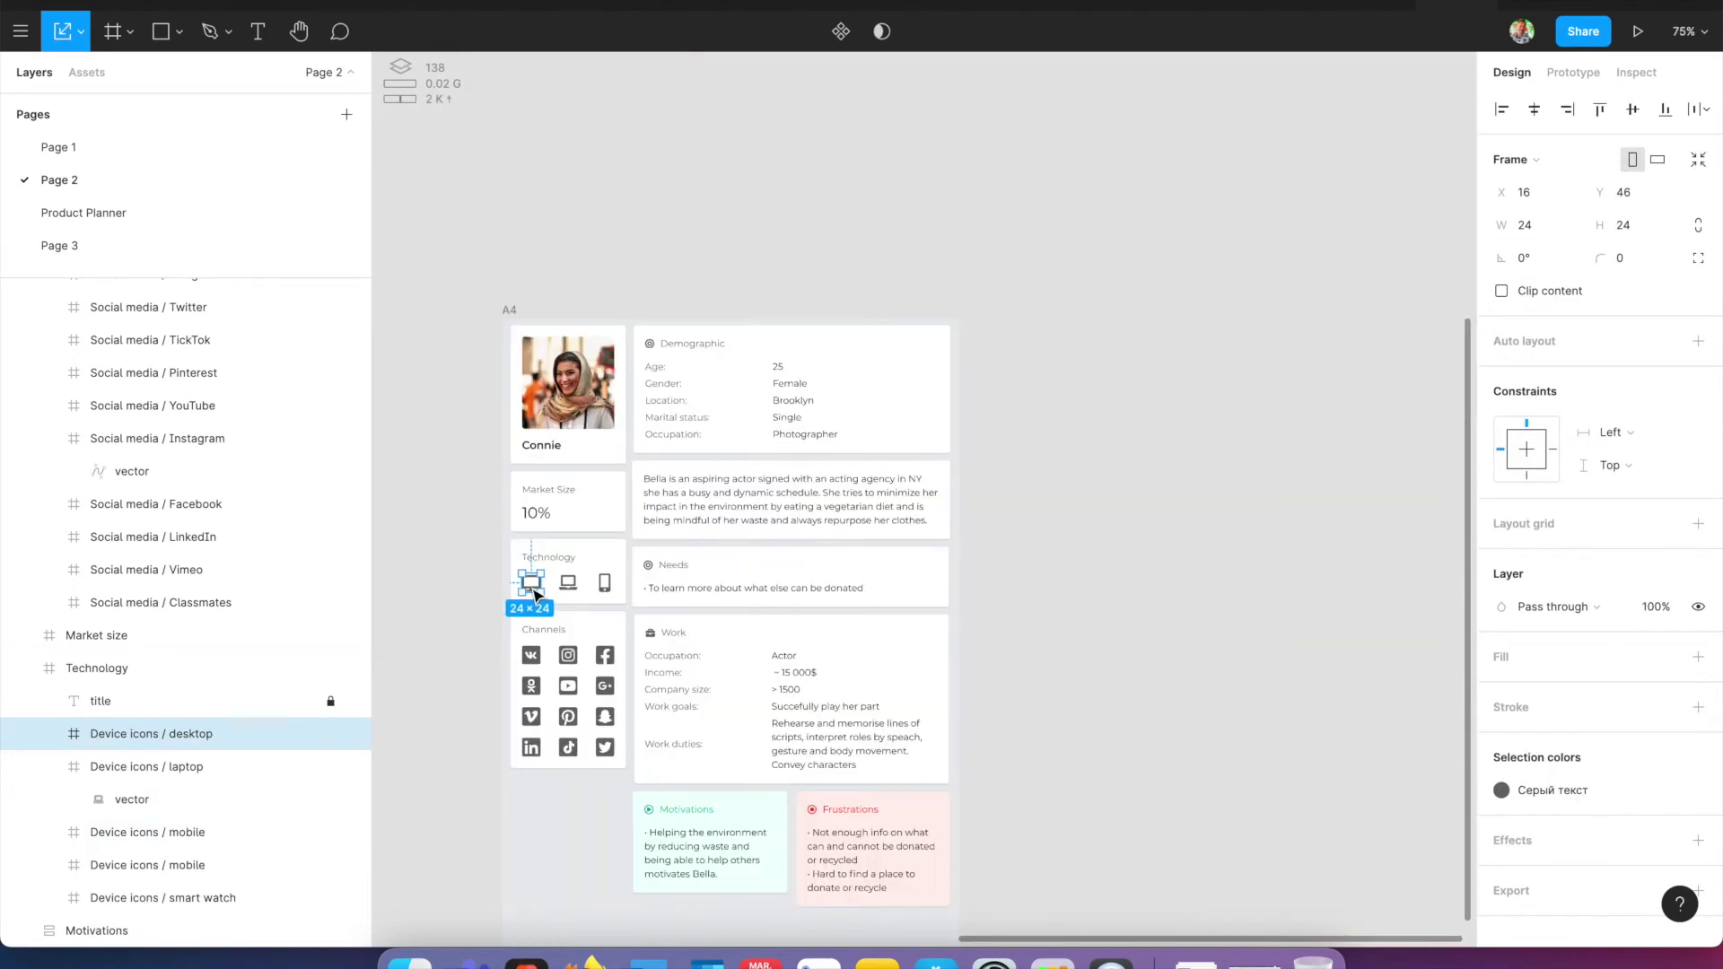
{"action": "scroll", "coordinate": [536, 595], "scroll_direction": "up", "scroll_amount": 3}
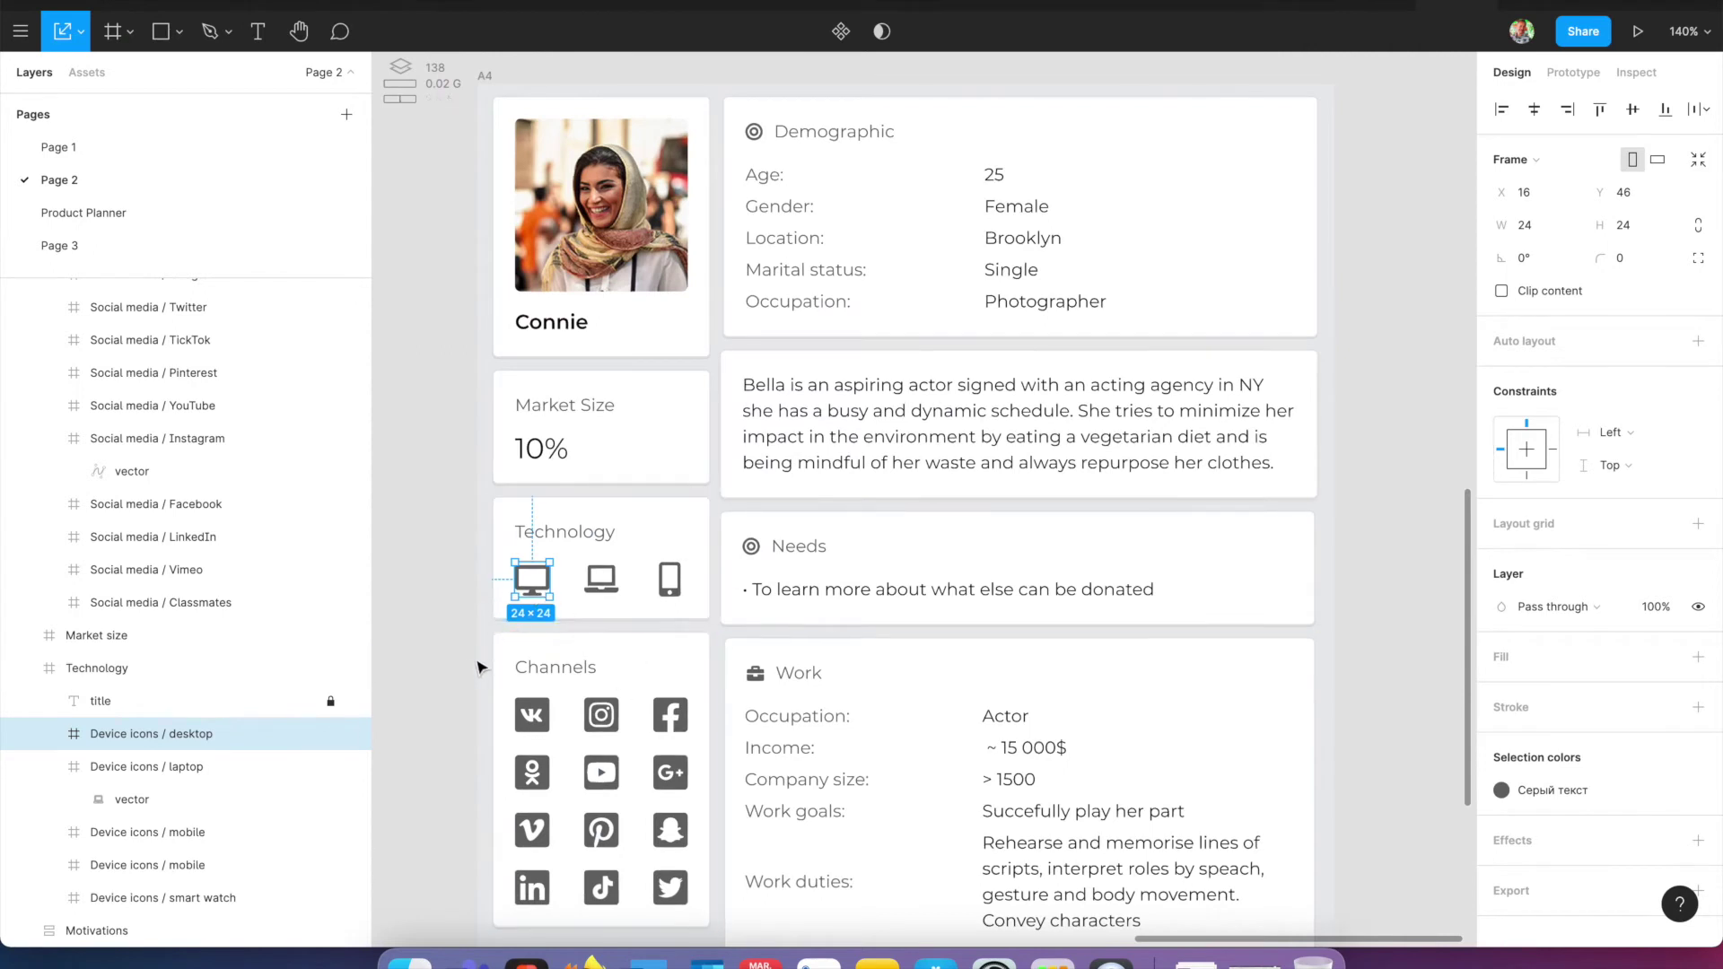
{"action": "left_click_drag", "start_coordinate": [450, 665], "coordinate": [462, 589]}
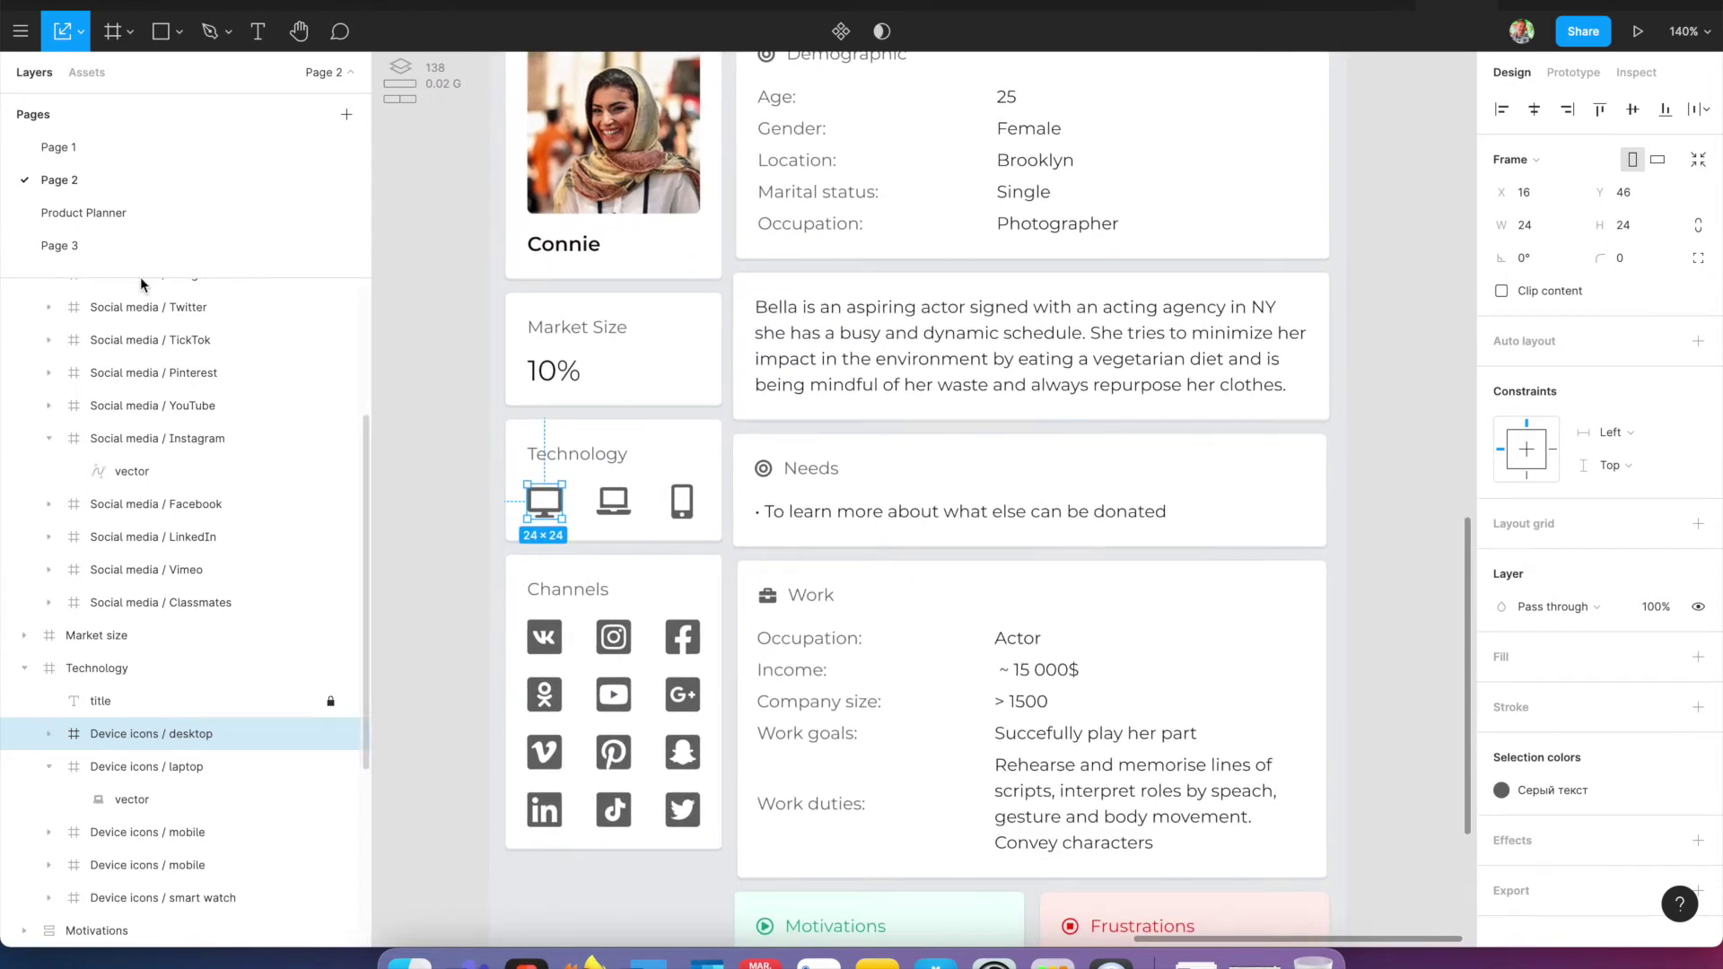
- Switch to Page 3 and check the 12:00 text inside Frame 1, leaving nothing selected
{"action": "left_click", "coordinate": [92, 214]}
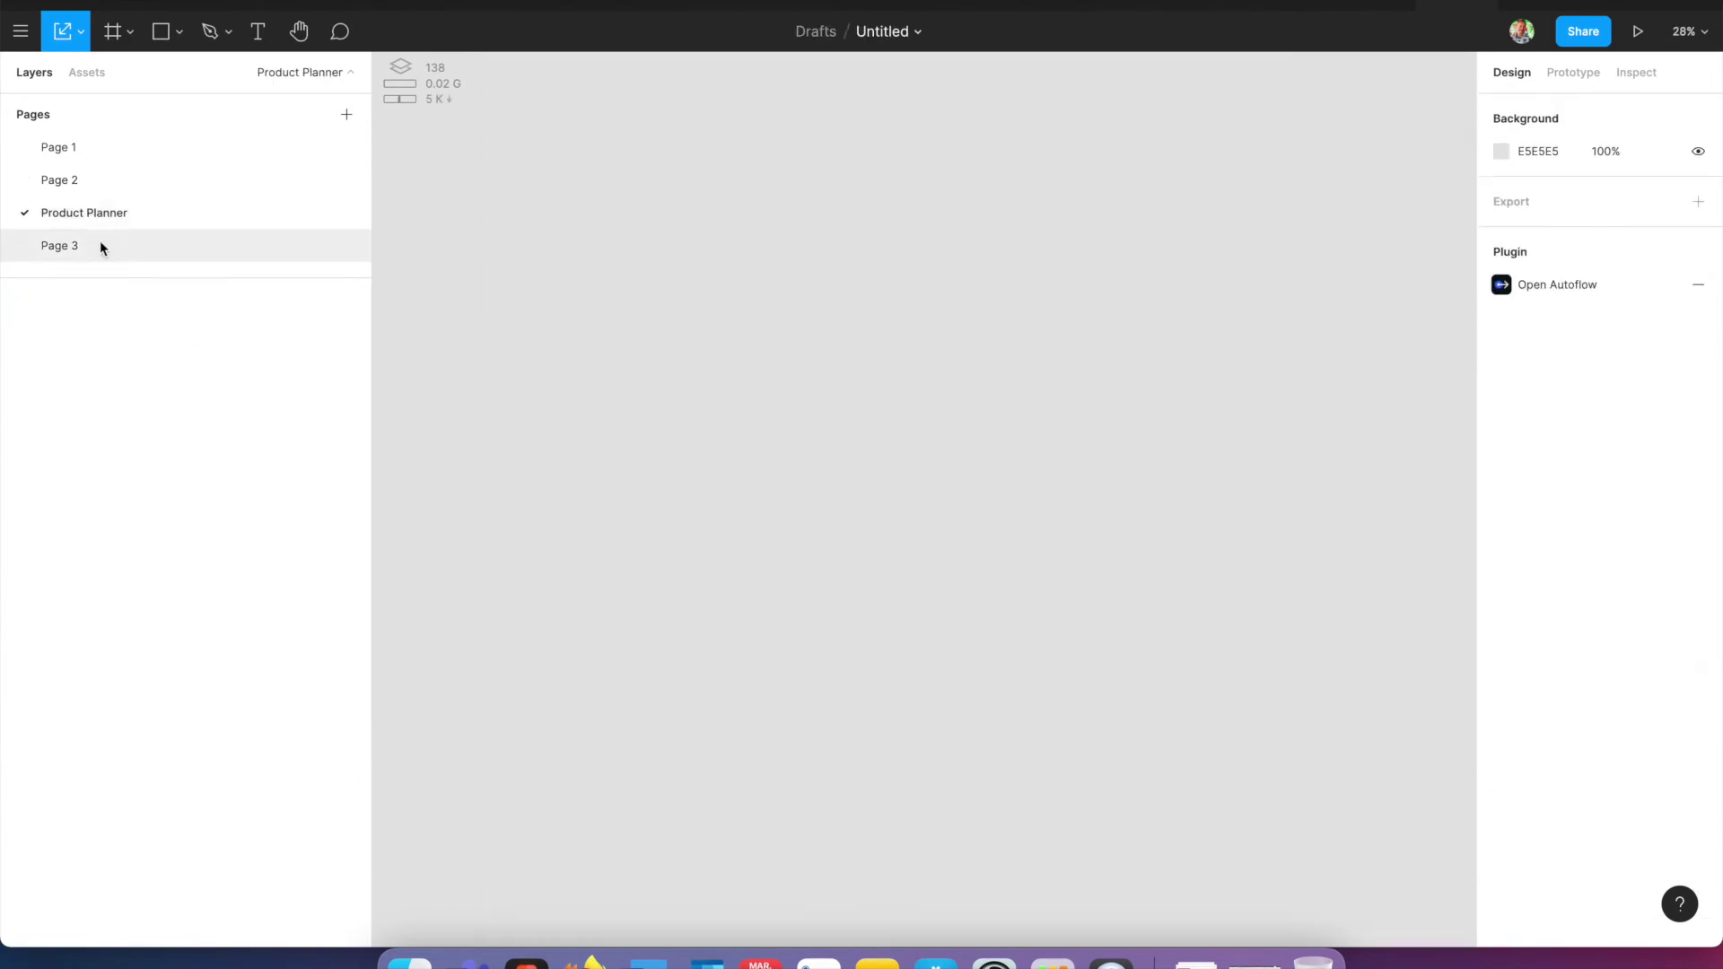
{"action": "left_click", "coordinate": [107, 245]}
{"action": "left_click", "coordinate": [875, 419]}
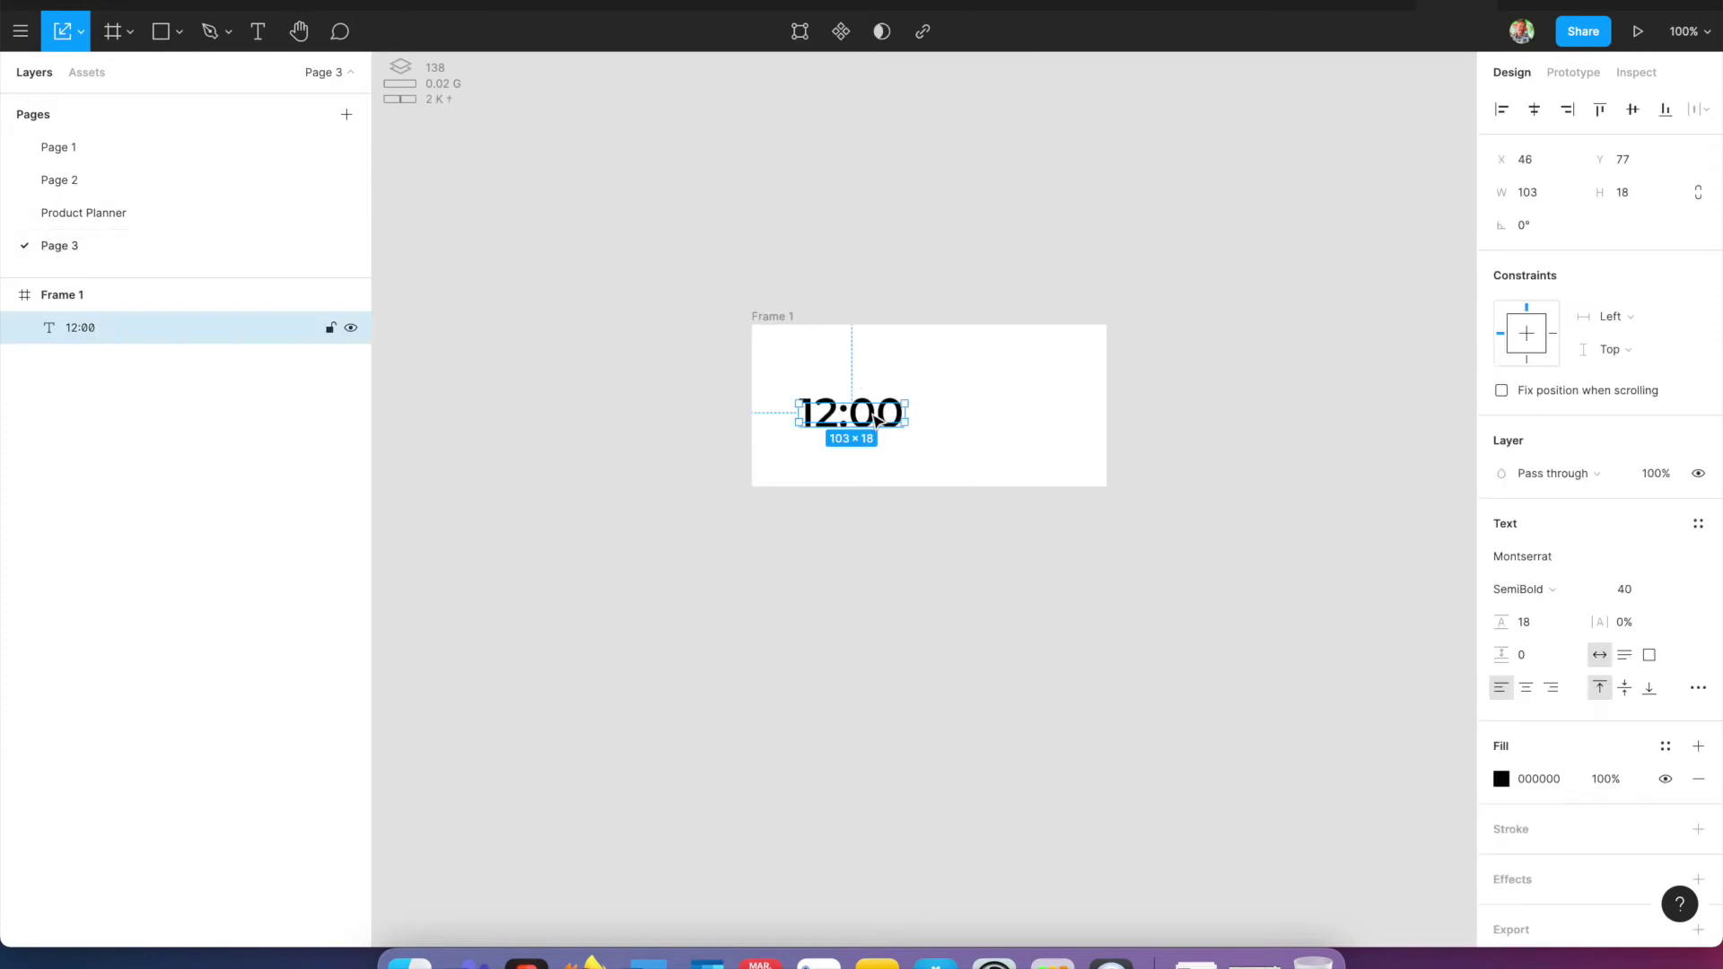
{"action": "left_click", "coordinate": [669, 368]}
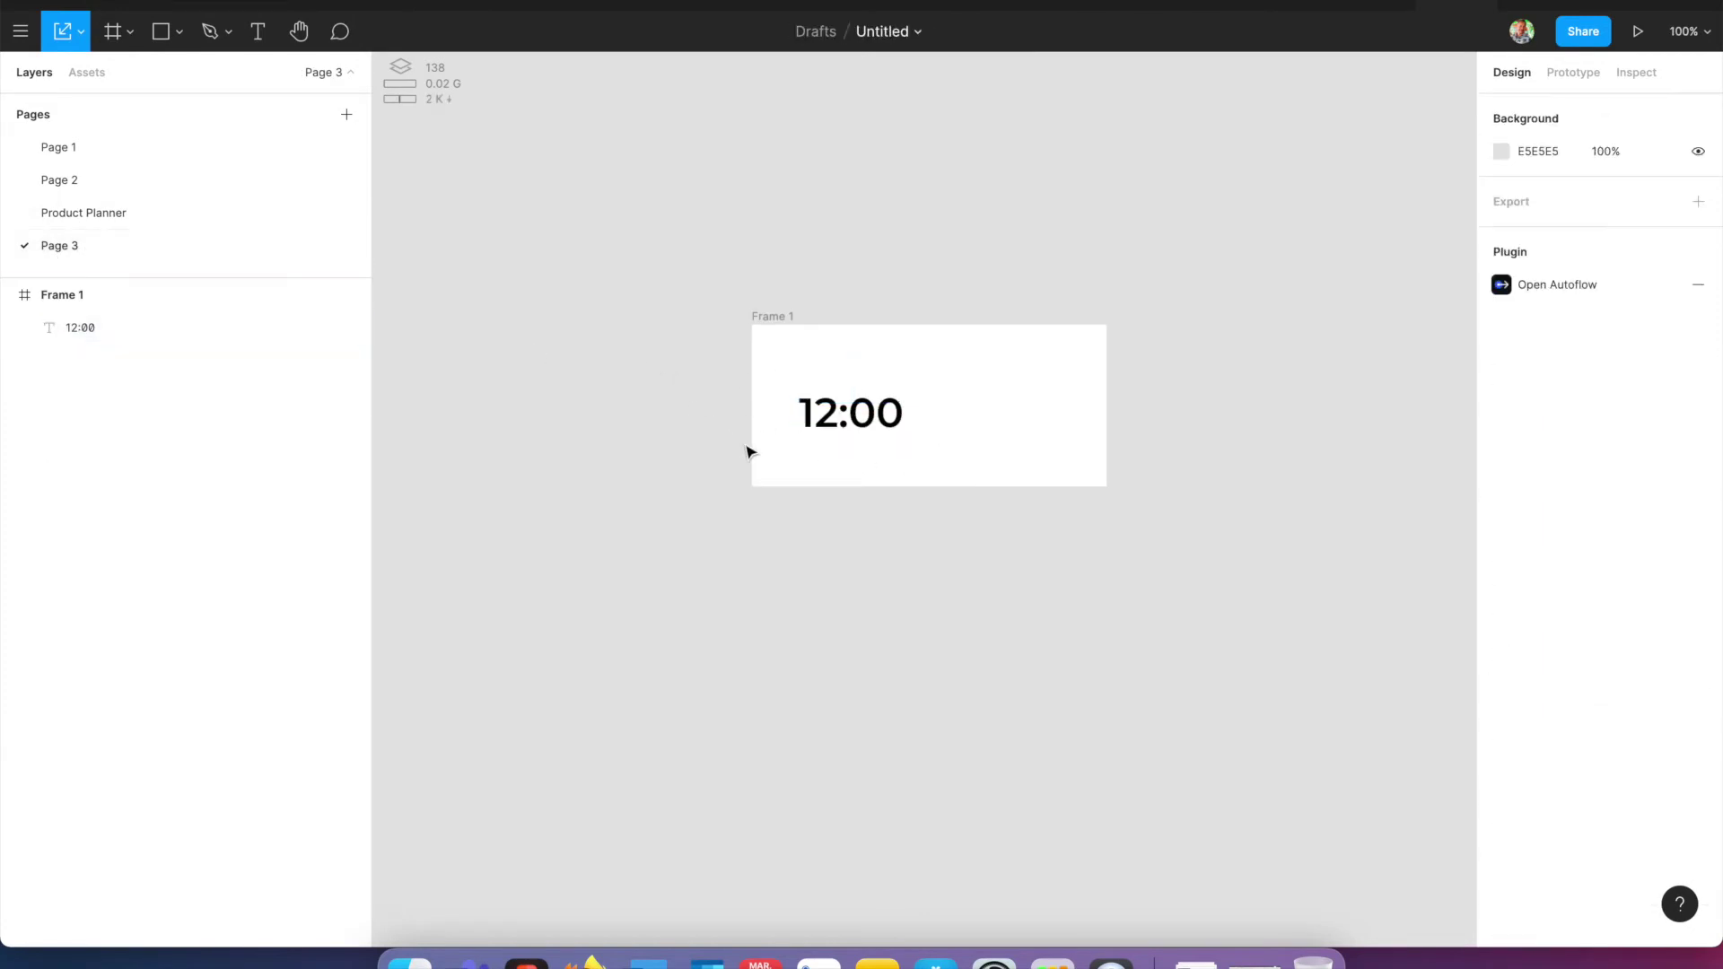
- Draw a frame about 346 × 216 directly below Frame 1 and keep it selected
{"action": "key", "text": "f"}
{"action": "left_click_drag", "start_coordinate": [753, 524], "coordinate": [1109, 749]}
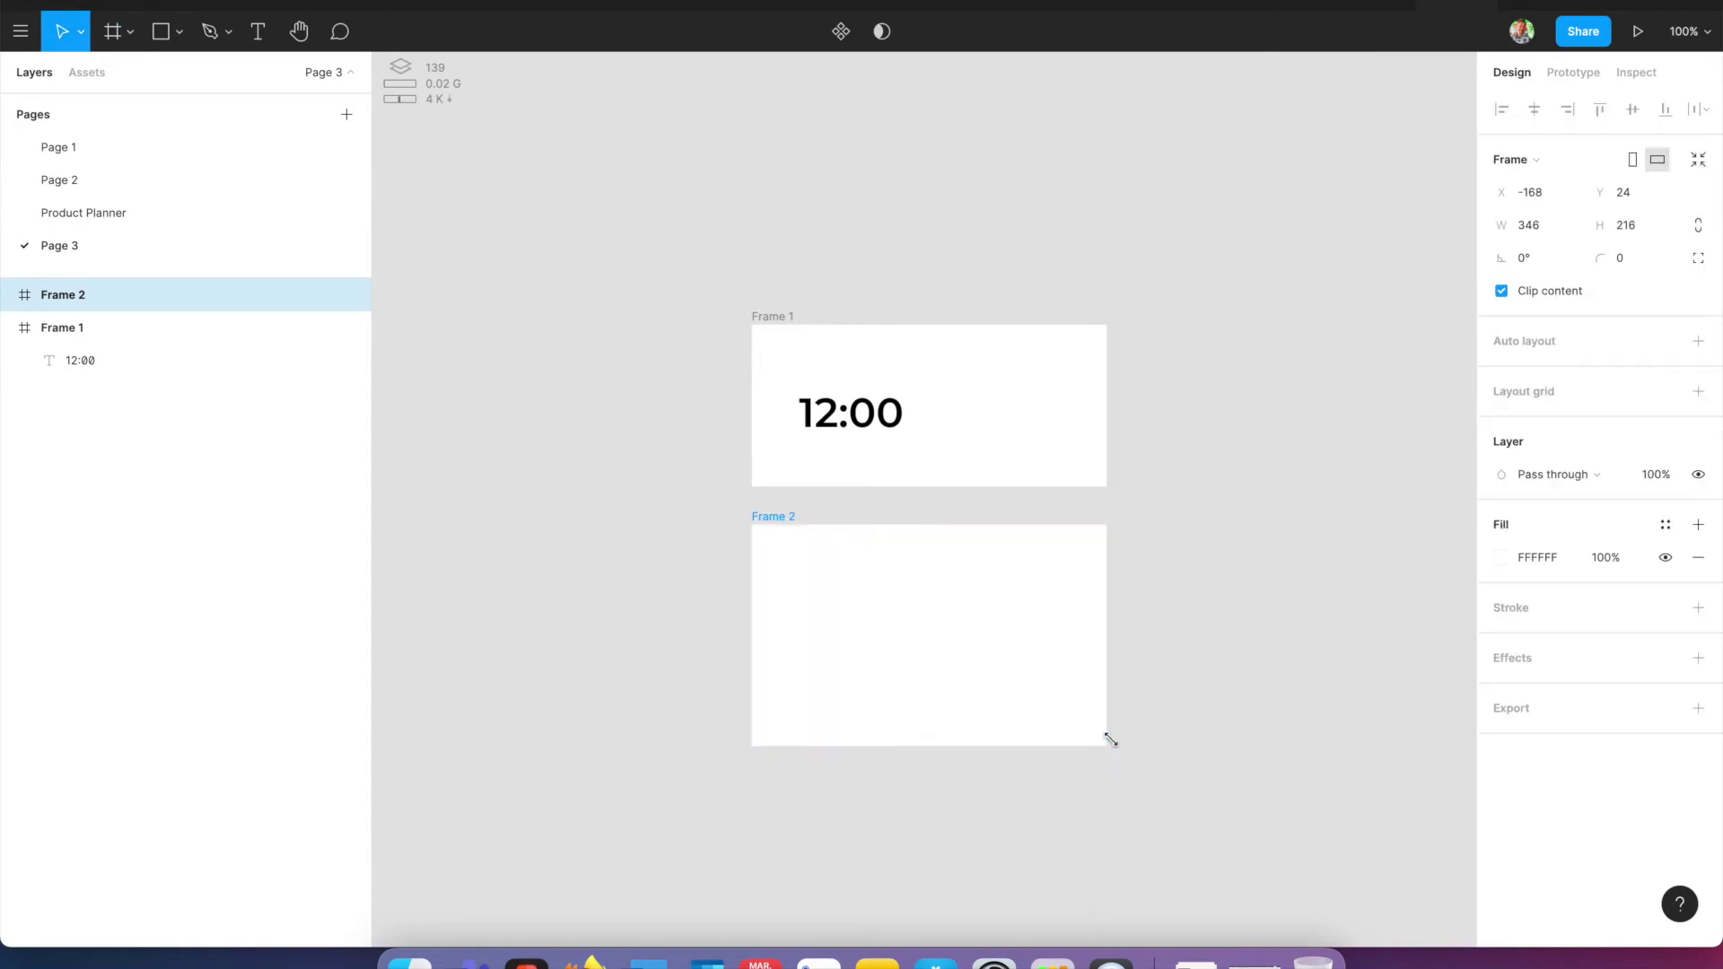
{"action": "left_click", "coordinate": [1131, 665]}
{"action": "left_click", "coordinate": [958, 628]}
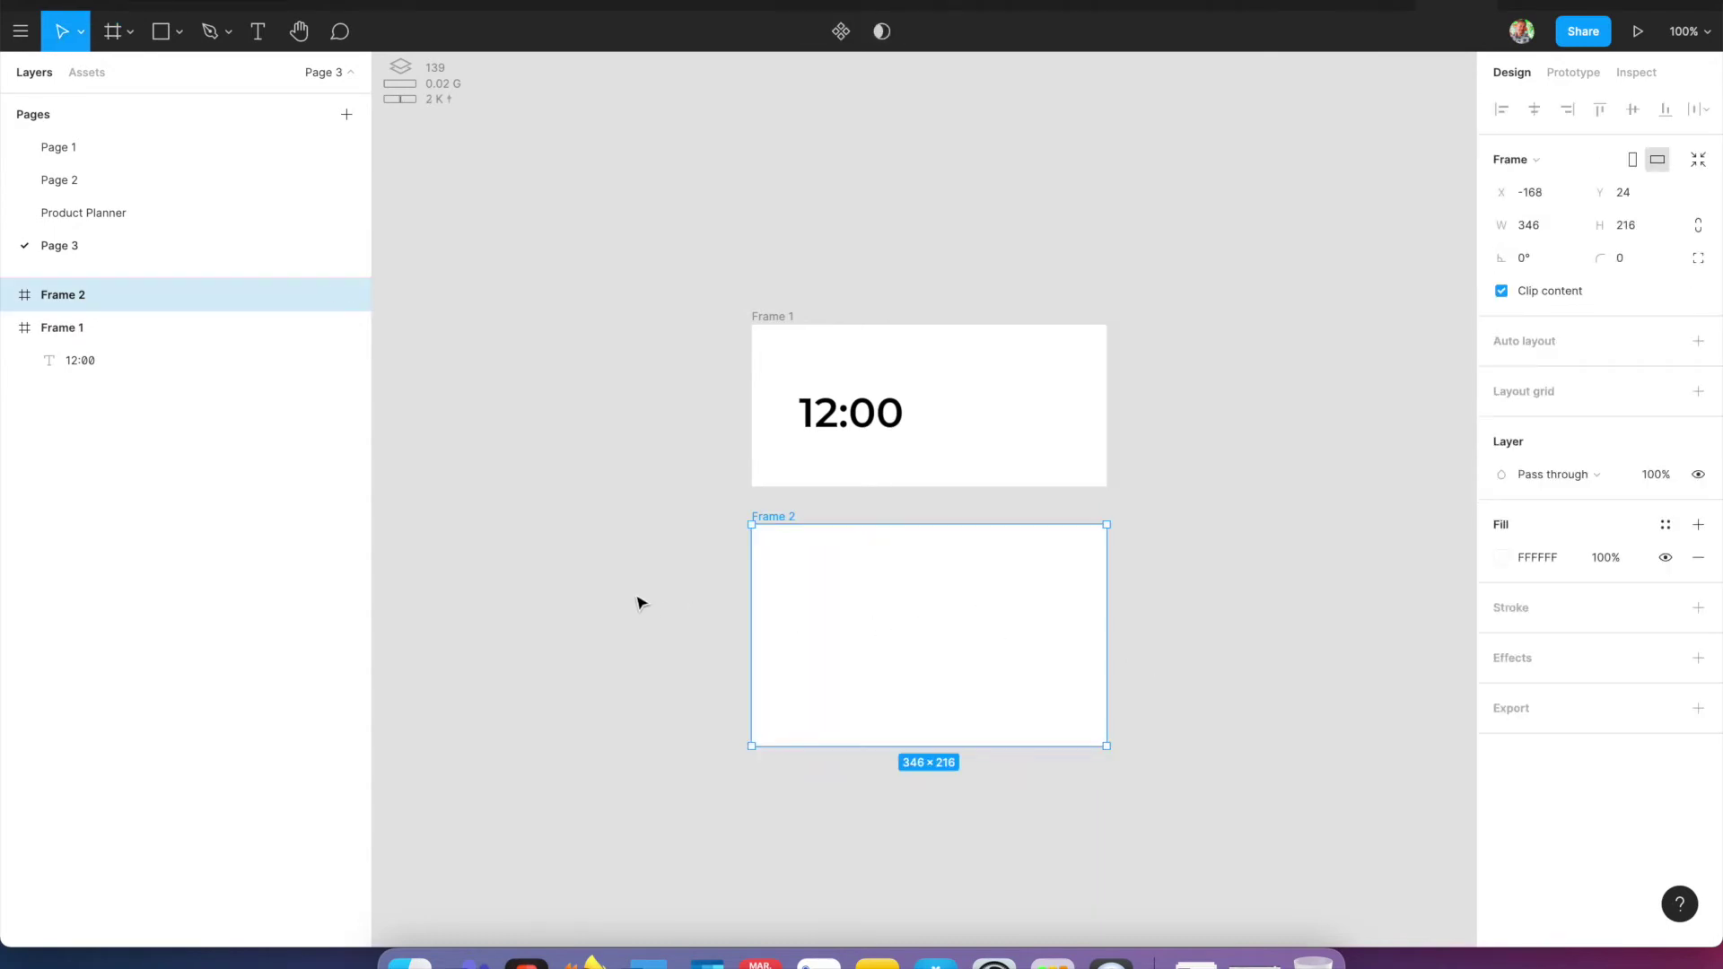
- Run the Iconify plugin on Frame 2 and search its icons for "user"
{"action": "key", "text": "super+slash"}
{"action": "type", "text": "icon"}
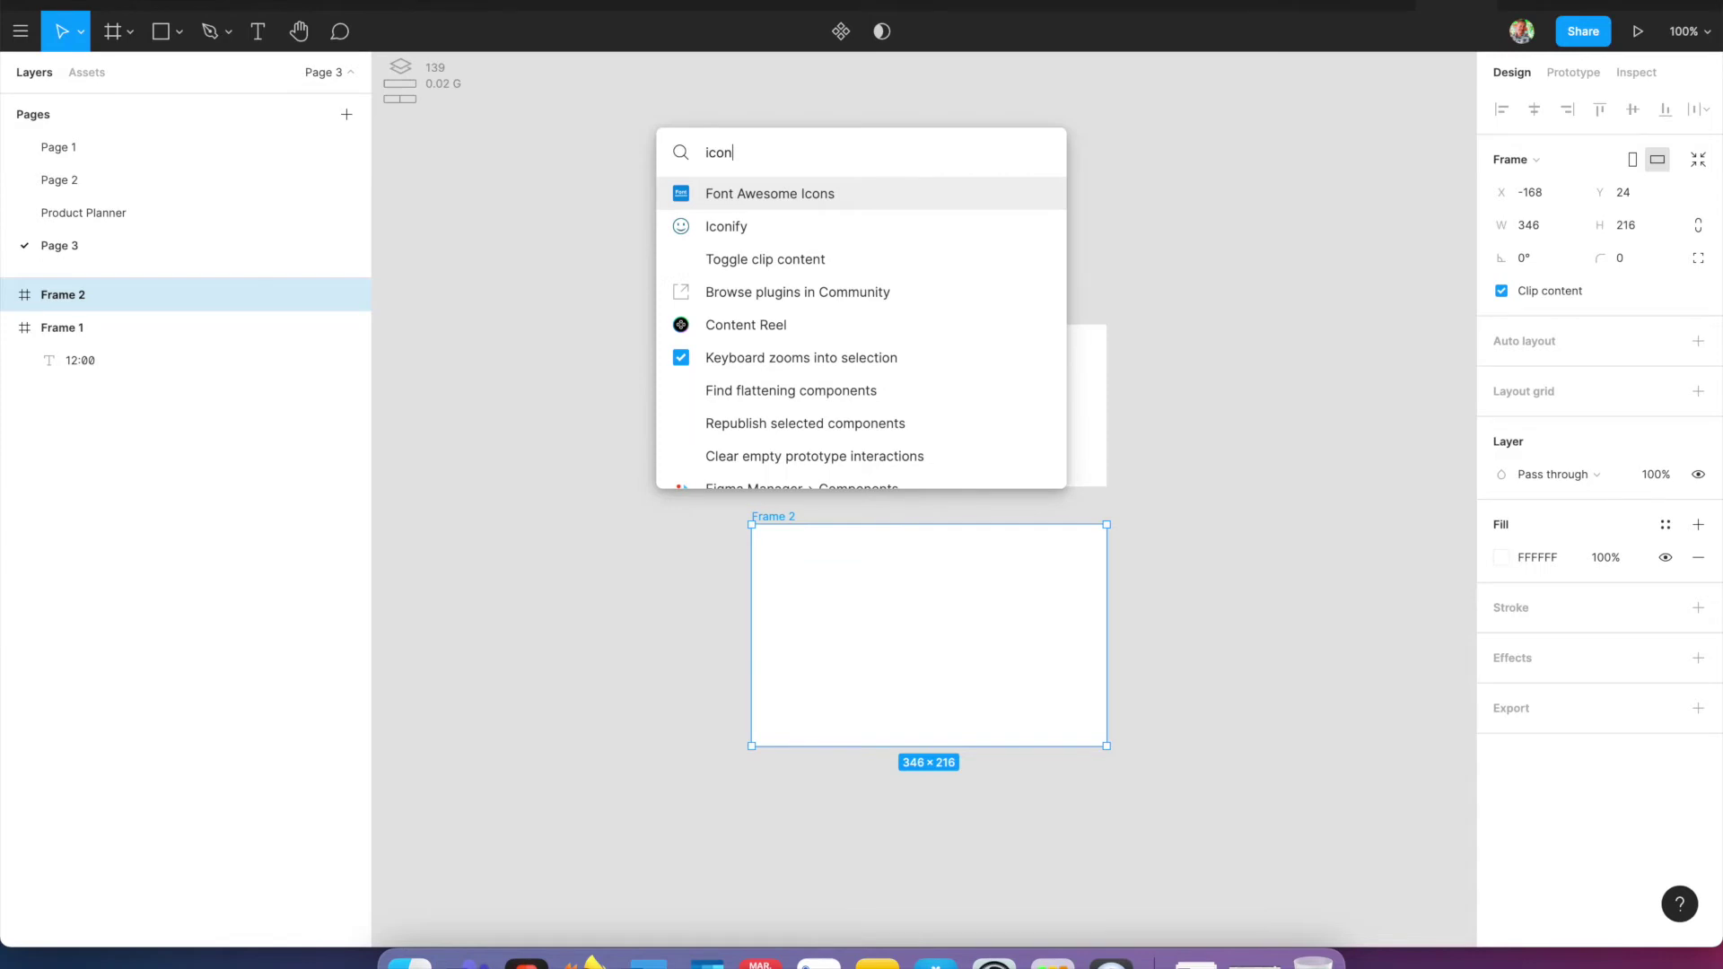
{"action": "key", "text": "Down"}
{"action": "key", "text": "Return"}
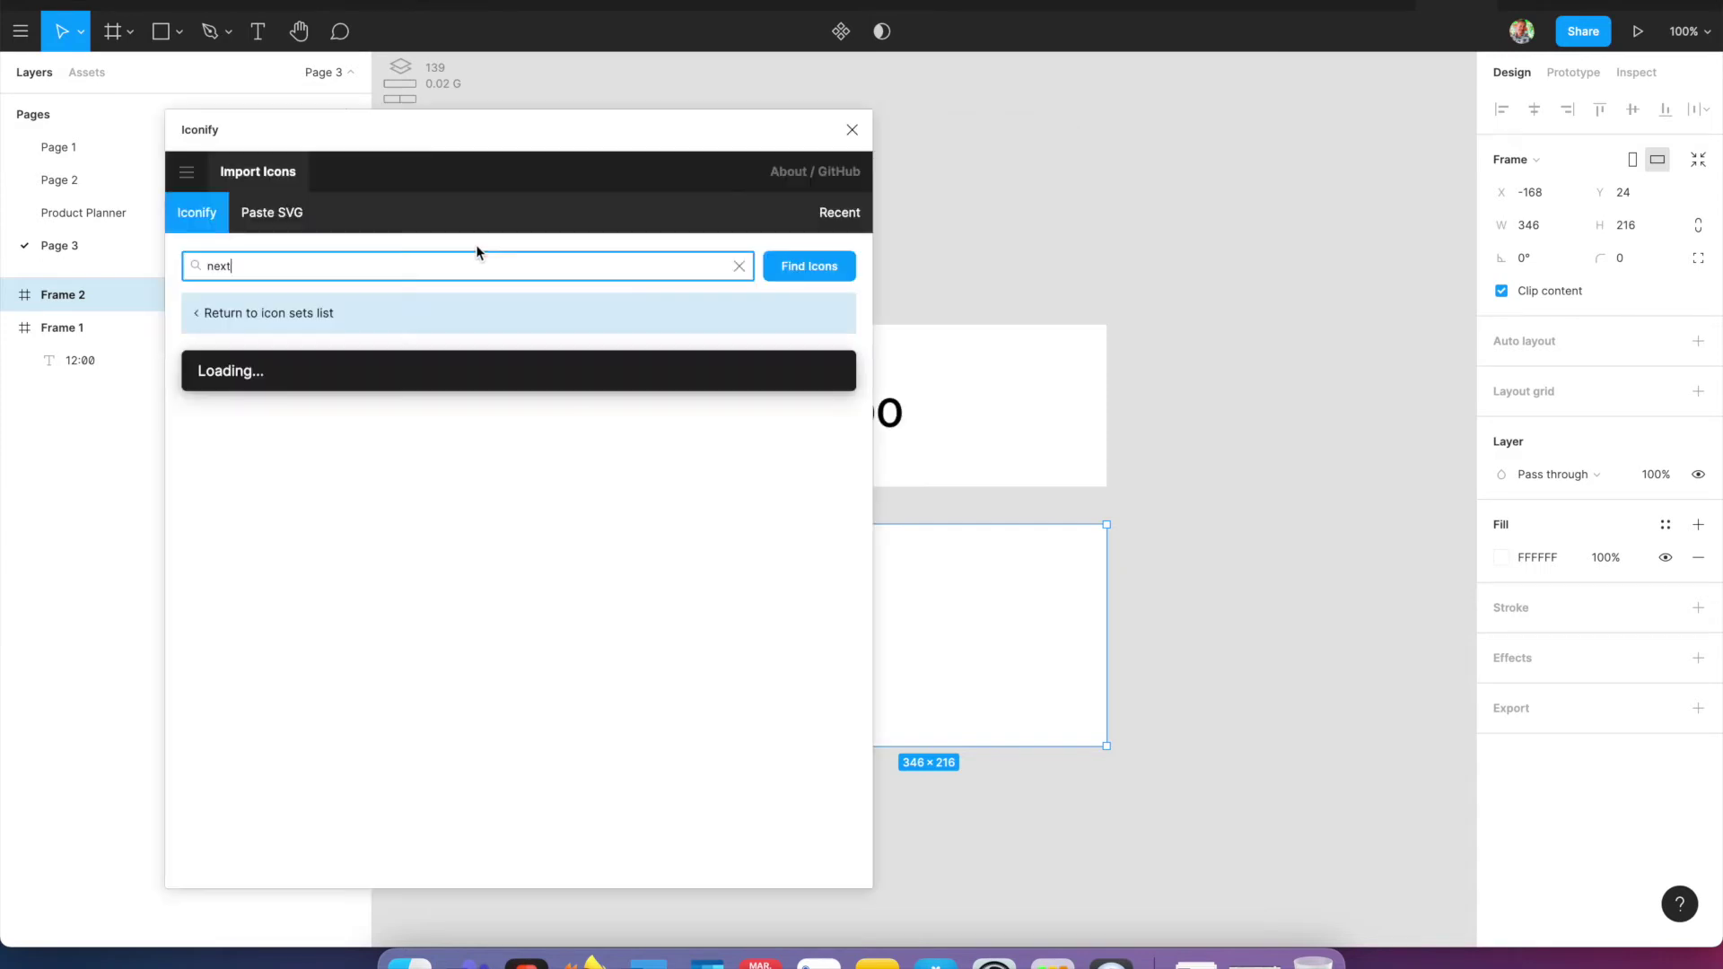
{"action": "double_click", "coordinate": [242, 269]}
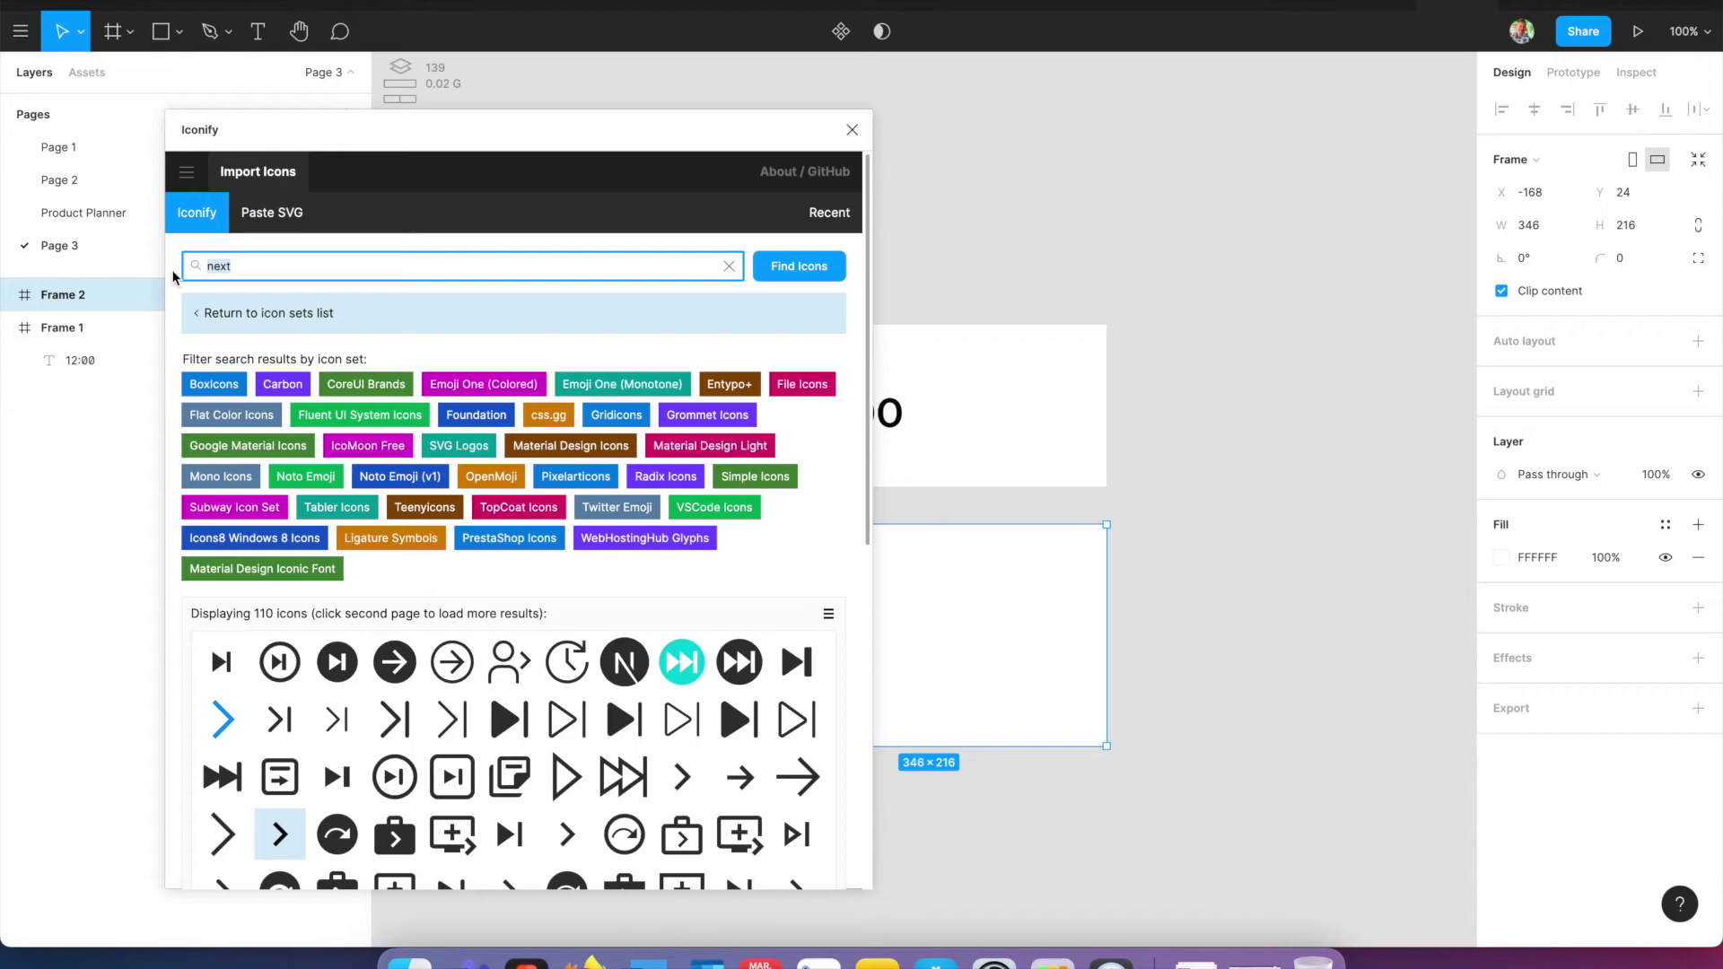
{"action": "type", "text": "user"}
{"action": "key", "text": "Return"}
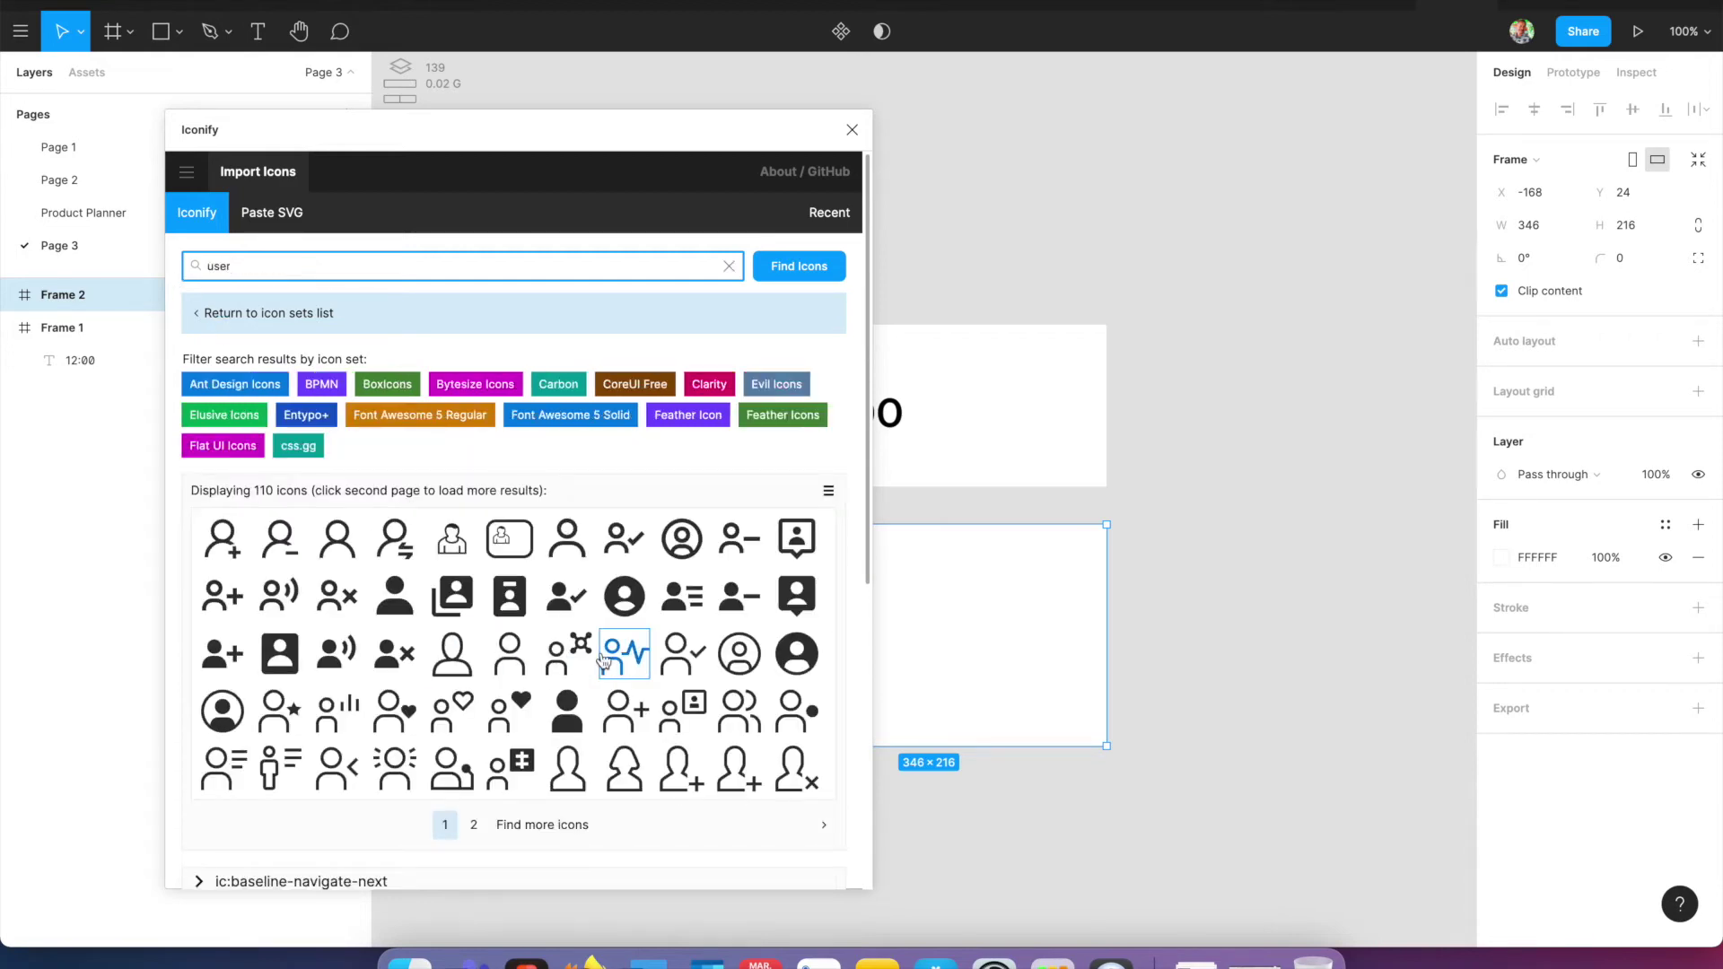
- Import the solid bx:bxs-user icon into Frame 2, aligned center and middle, and close the plugin
{"action": "scroll", "coordinate": [619, 659], "scroll_direction": "down", "scroll_amount": 2}
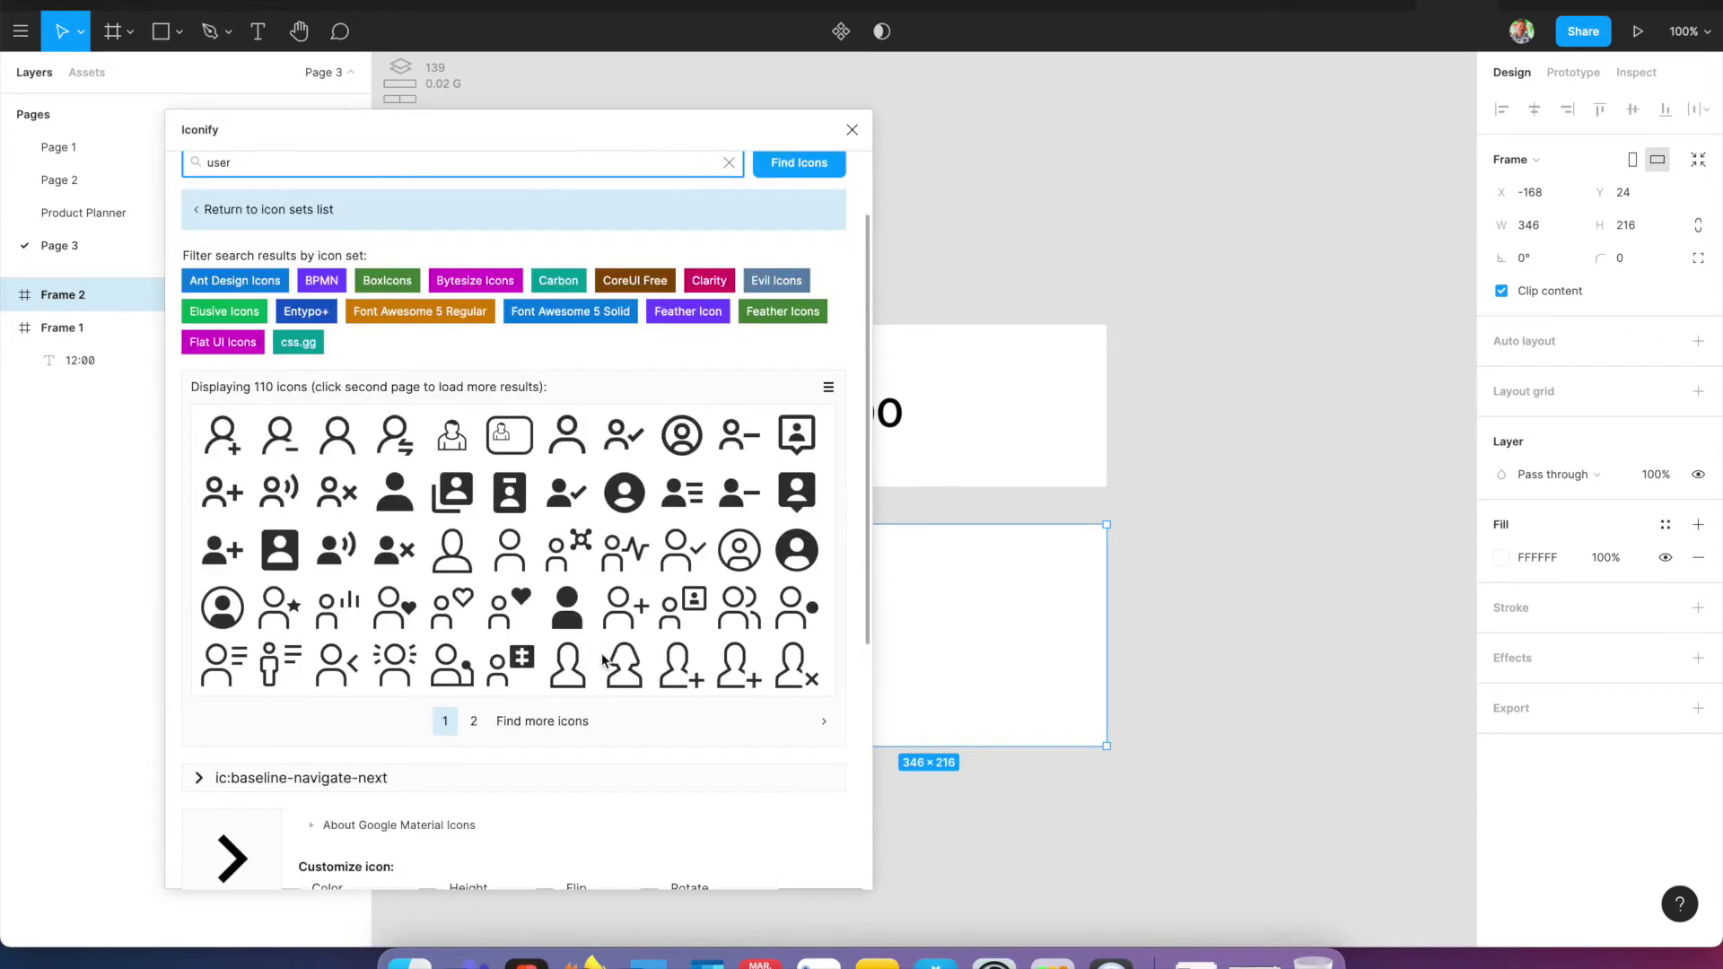
{"action": "left_click", "coordinate": [395, 494]}
{"action": "scroll", "coordinate": [430, 493], "scroll_direction": "down", "scroll_amount": 5}
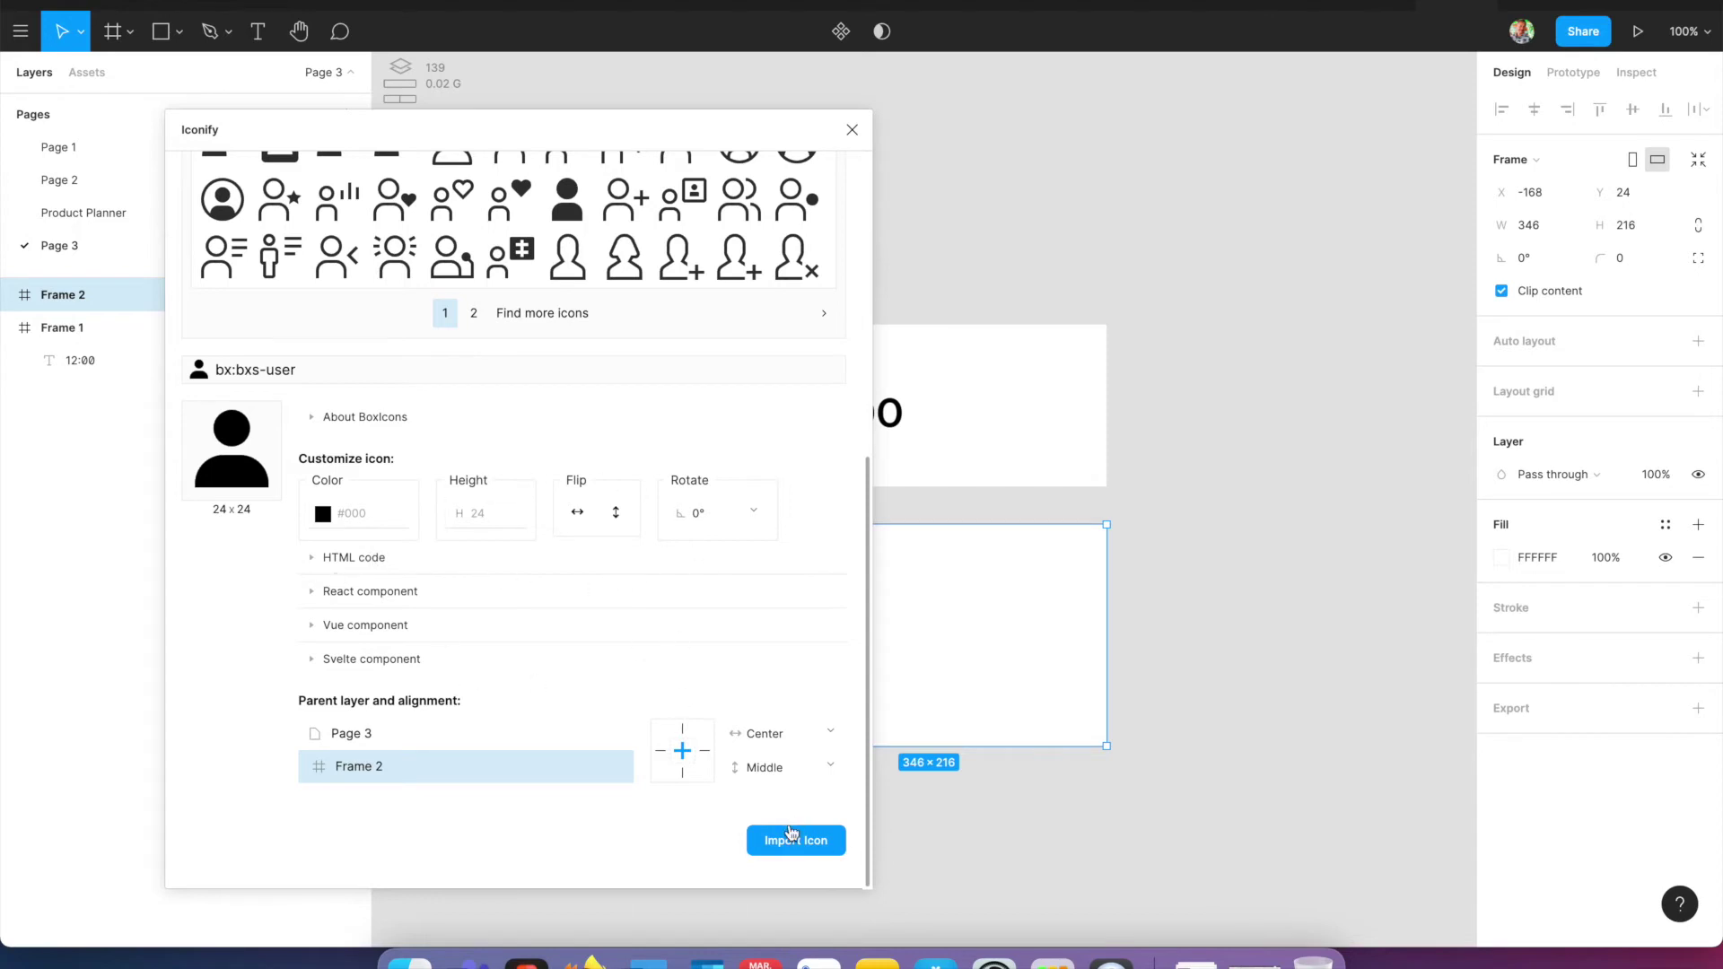
{"action": "left_click", "coordinate": [773, 850]}
{"action": "left_click", "coordinate": [853, 129]}
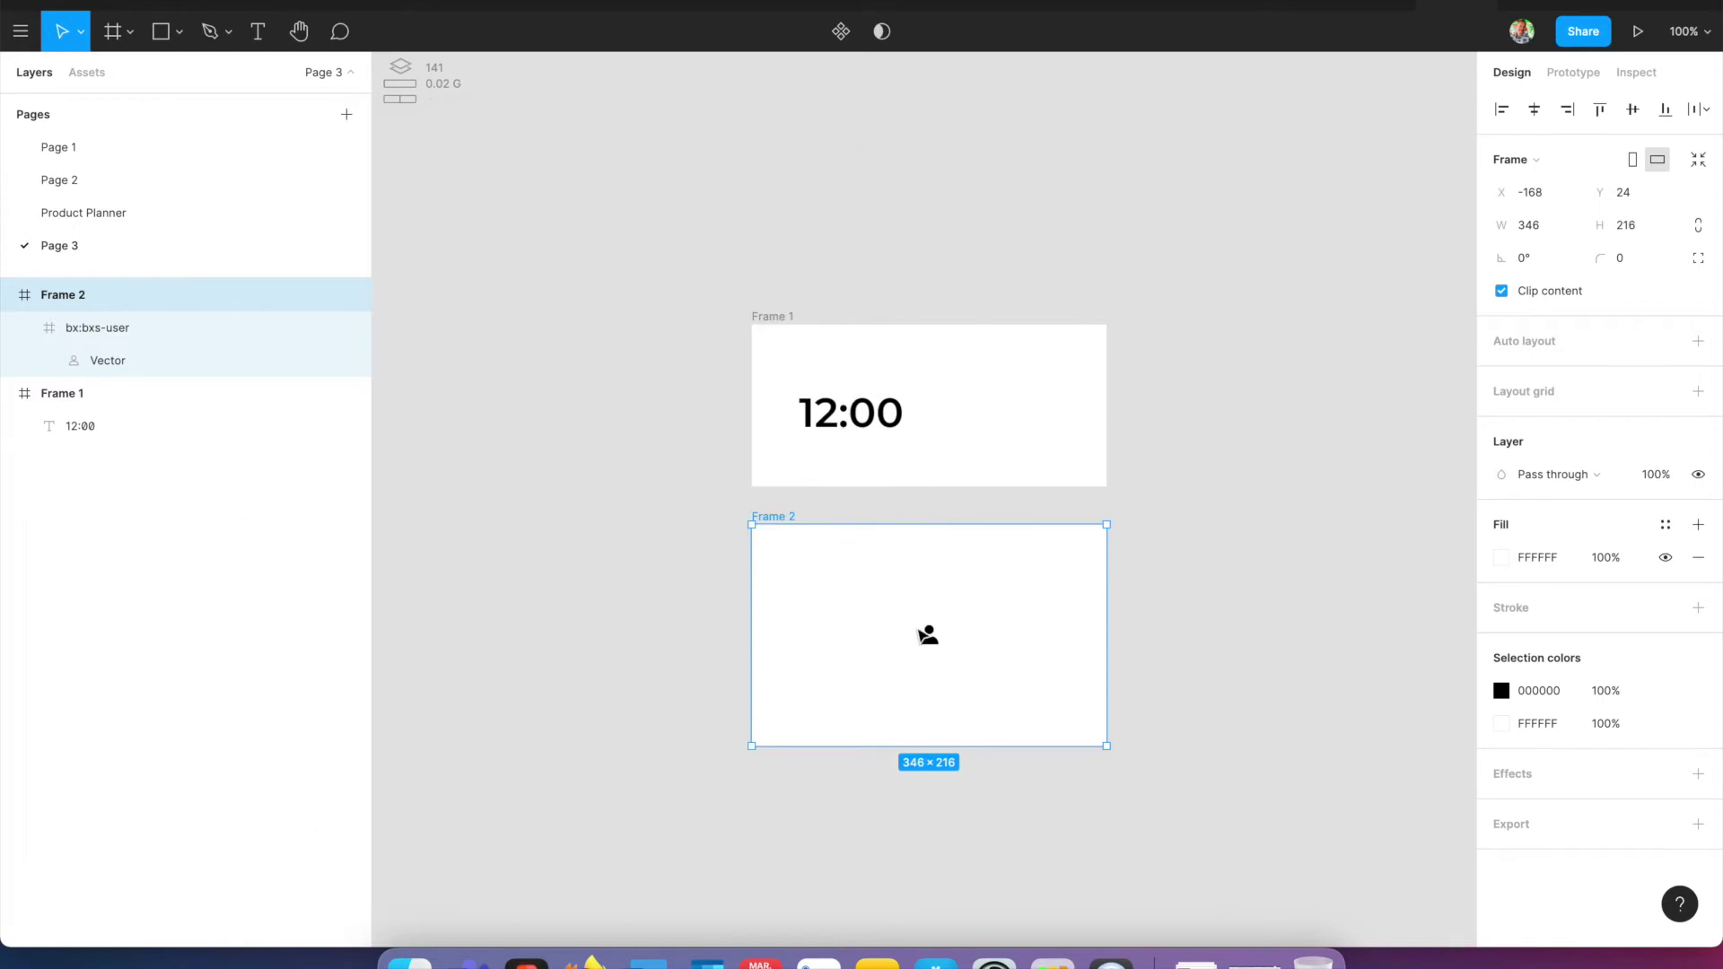
- Move the imported user icon to the upper-left area of Frame 2, at about X 35, Y 38
{"action": "left_click", "coordinate": [936, 545]}
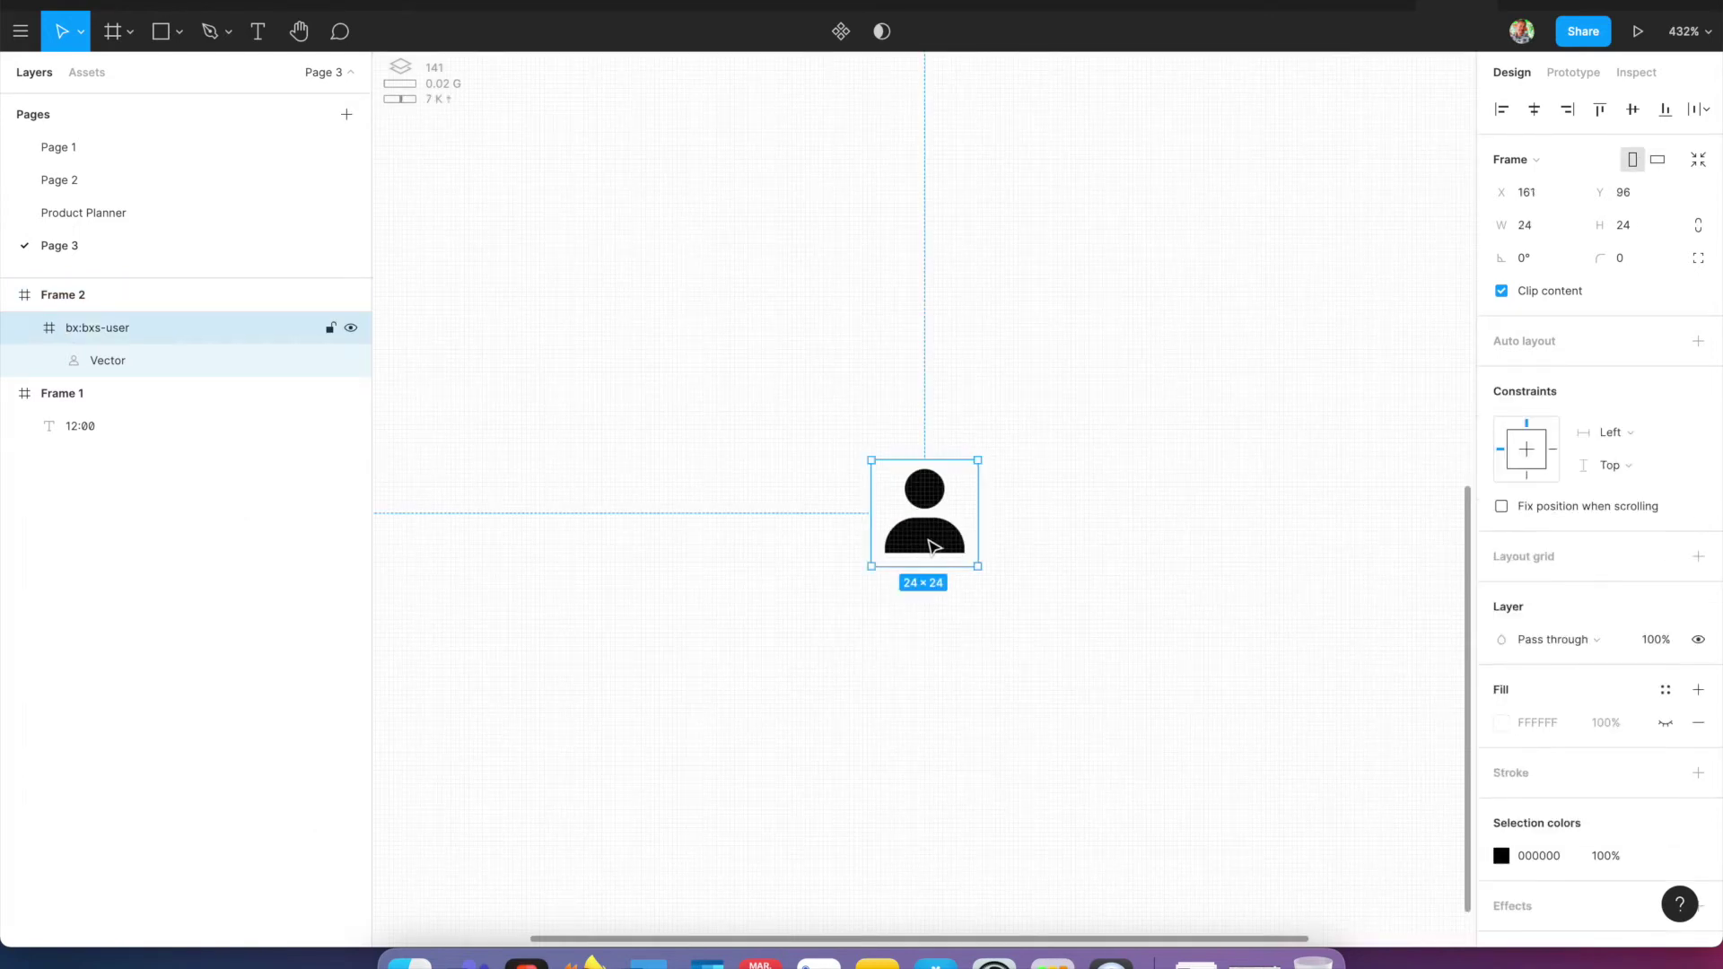
{"action": "scroll", "coordinate": [936, 545], "scroll_direction": "down", "scroll_amount": 3}
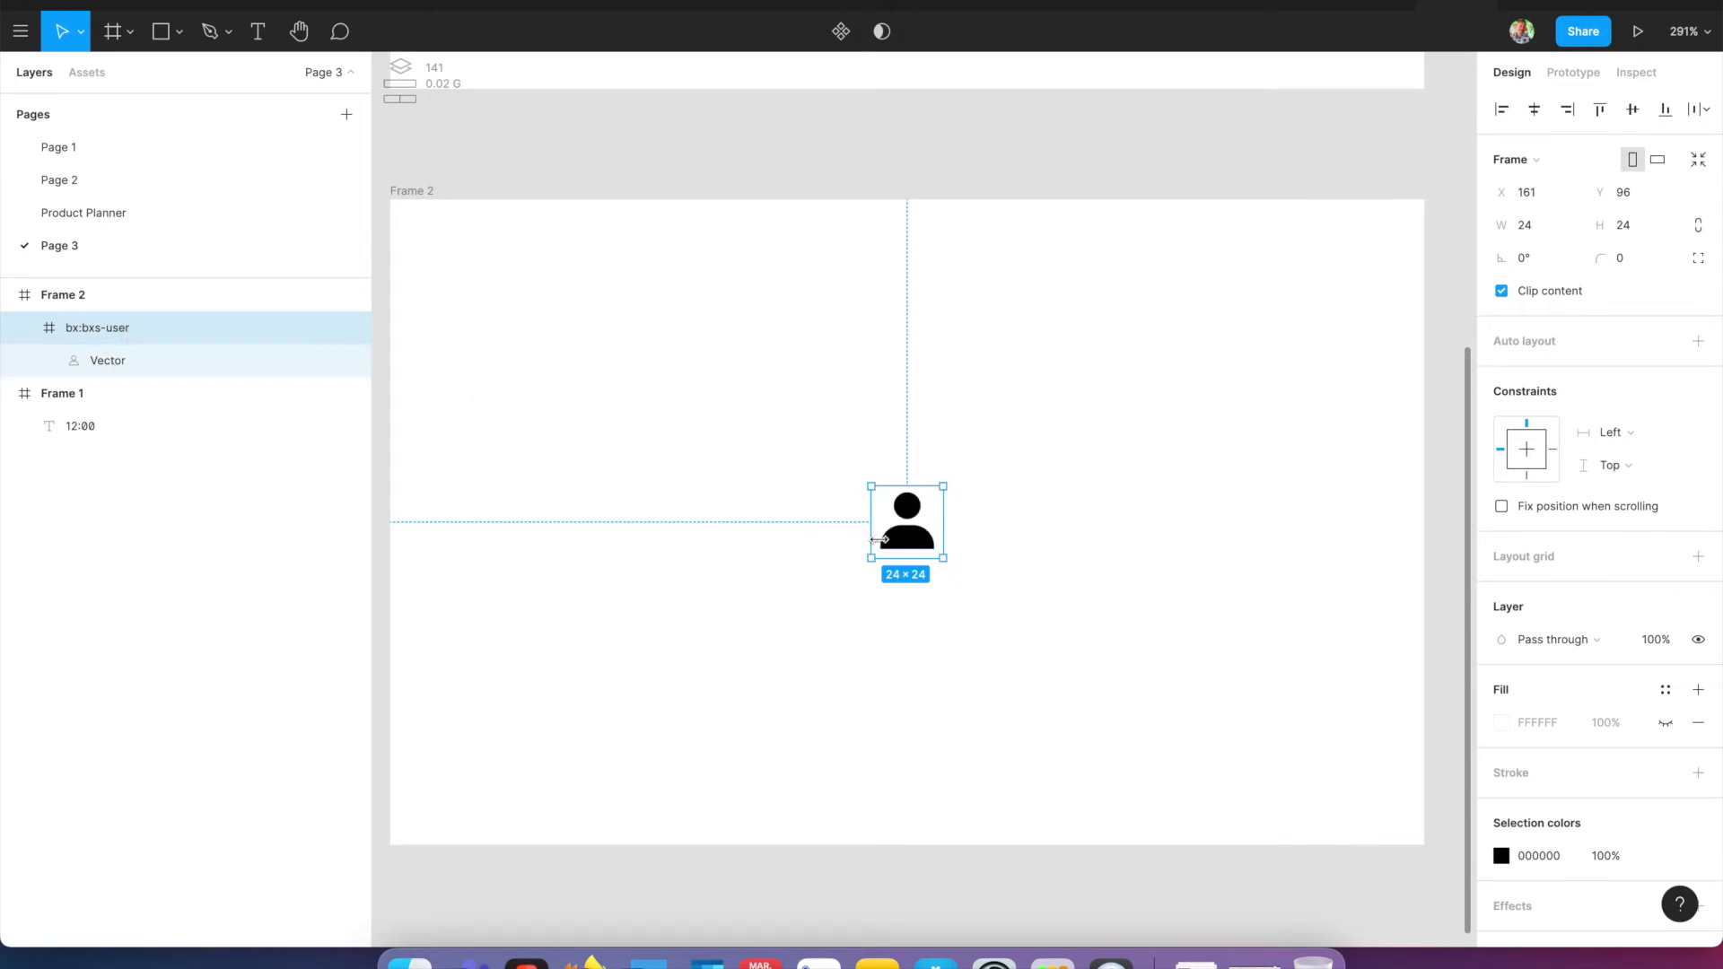
{"action": "left_click_drag", "start_coordinate": [897, 536], "coordinate": [500, 363]}
{"action": "scroll", "coordinate": [499, 362], "scroll_direction": "down", "scroll_amount": 3}
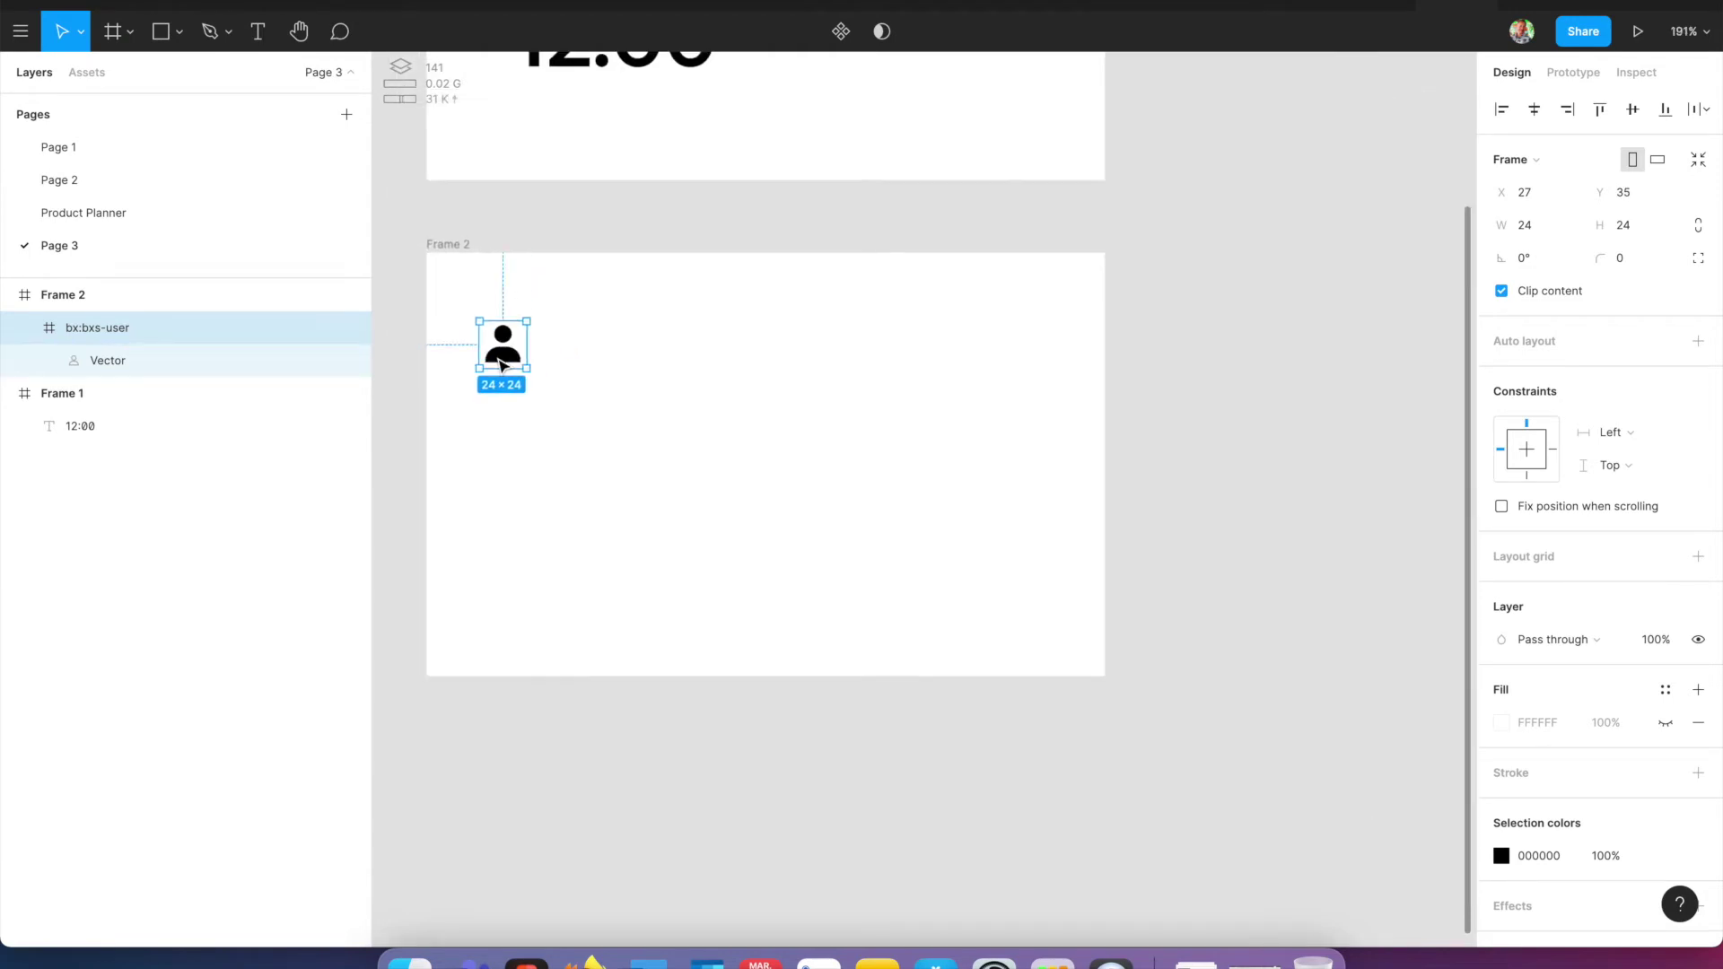
{"action": "mouse_move", "coordinate": [503, 360]}
{"action": "left_mouse_down"}
{"action": "mouse_move", "coordinate": [483, 326]}
{"action": "mouse_move", "coordinate": [519, 368]}
{"action": "left_mouse_up"}
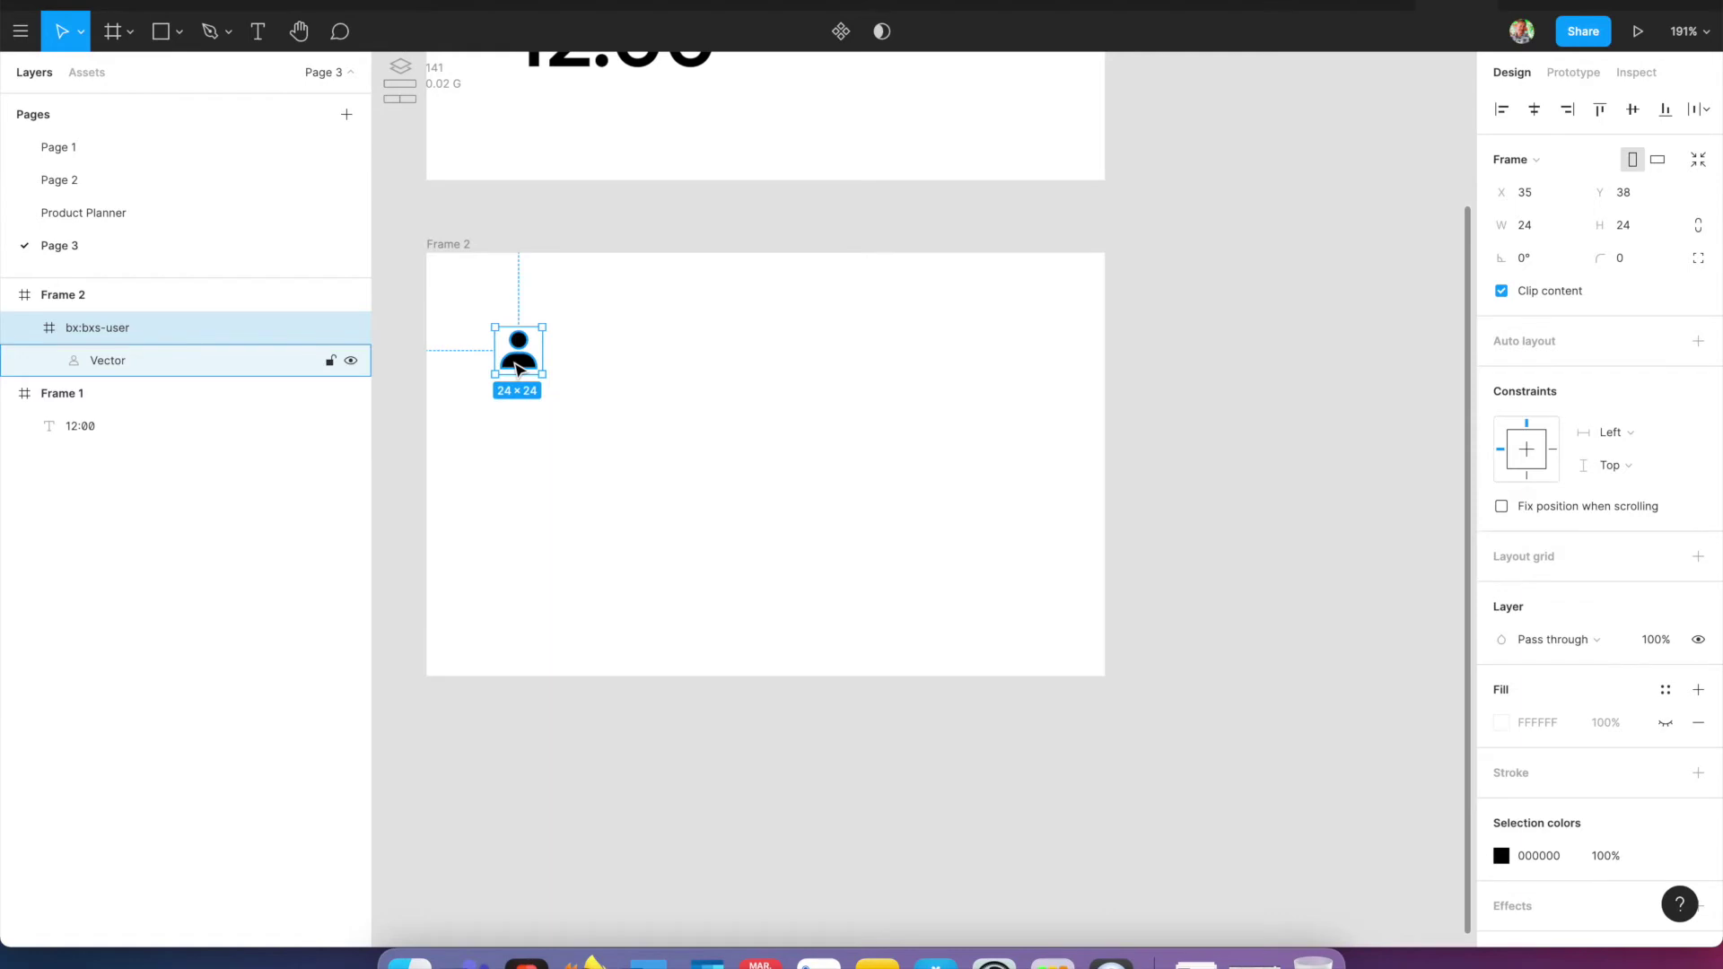
- Run Iconify again, import the bx:bxs-user-circle icon from the user results into Frame 2, and close the plugin
{"action": "key", "text": "super+slash"}
{"action": "type", "text": "icon"}
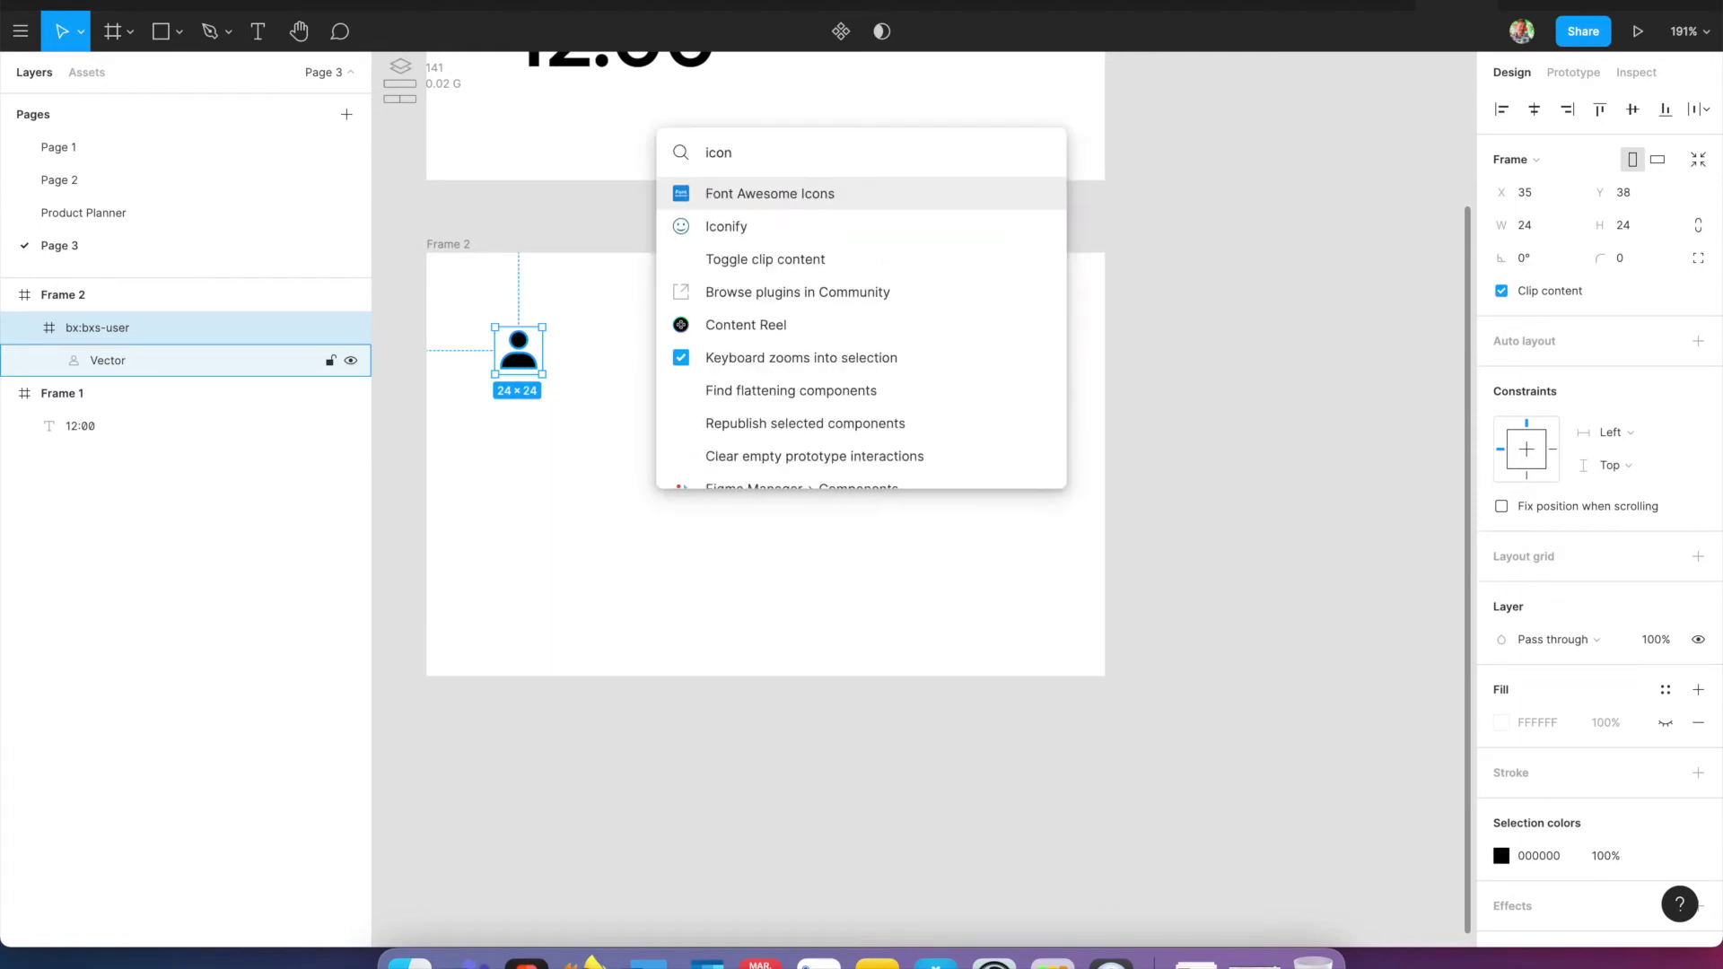
{"action": "key", "text": "Down"}
{"action": "key", "text": "Return"}
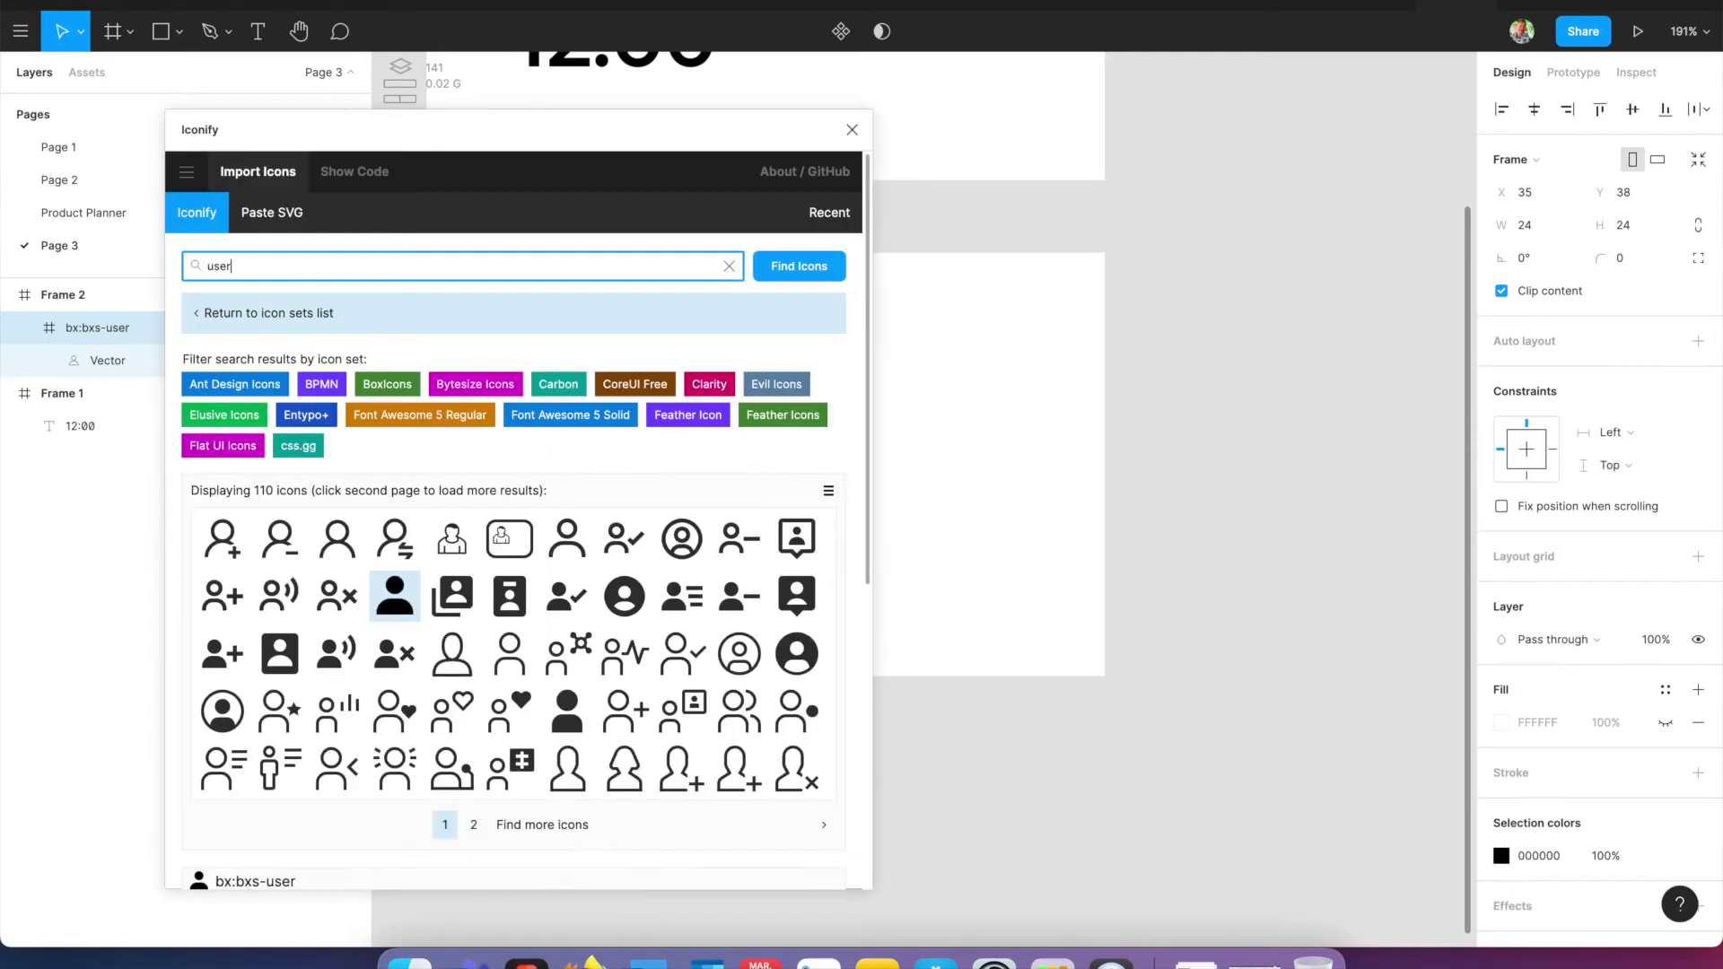
{"action": "double_click", "coordinate": [225, 266]}
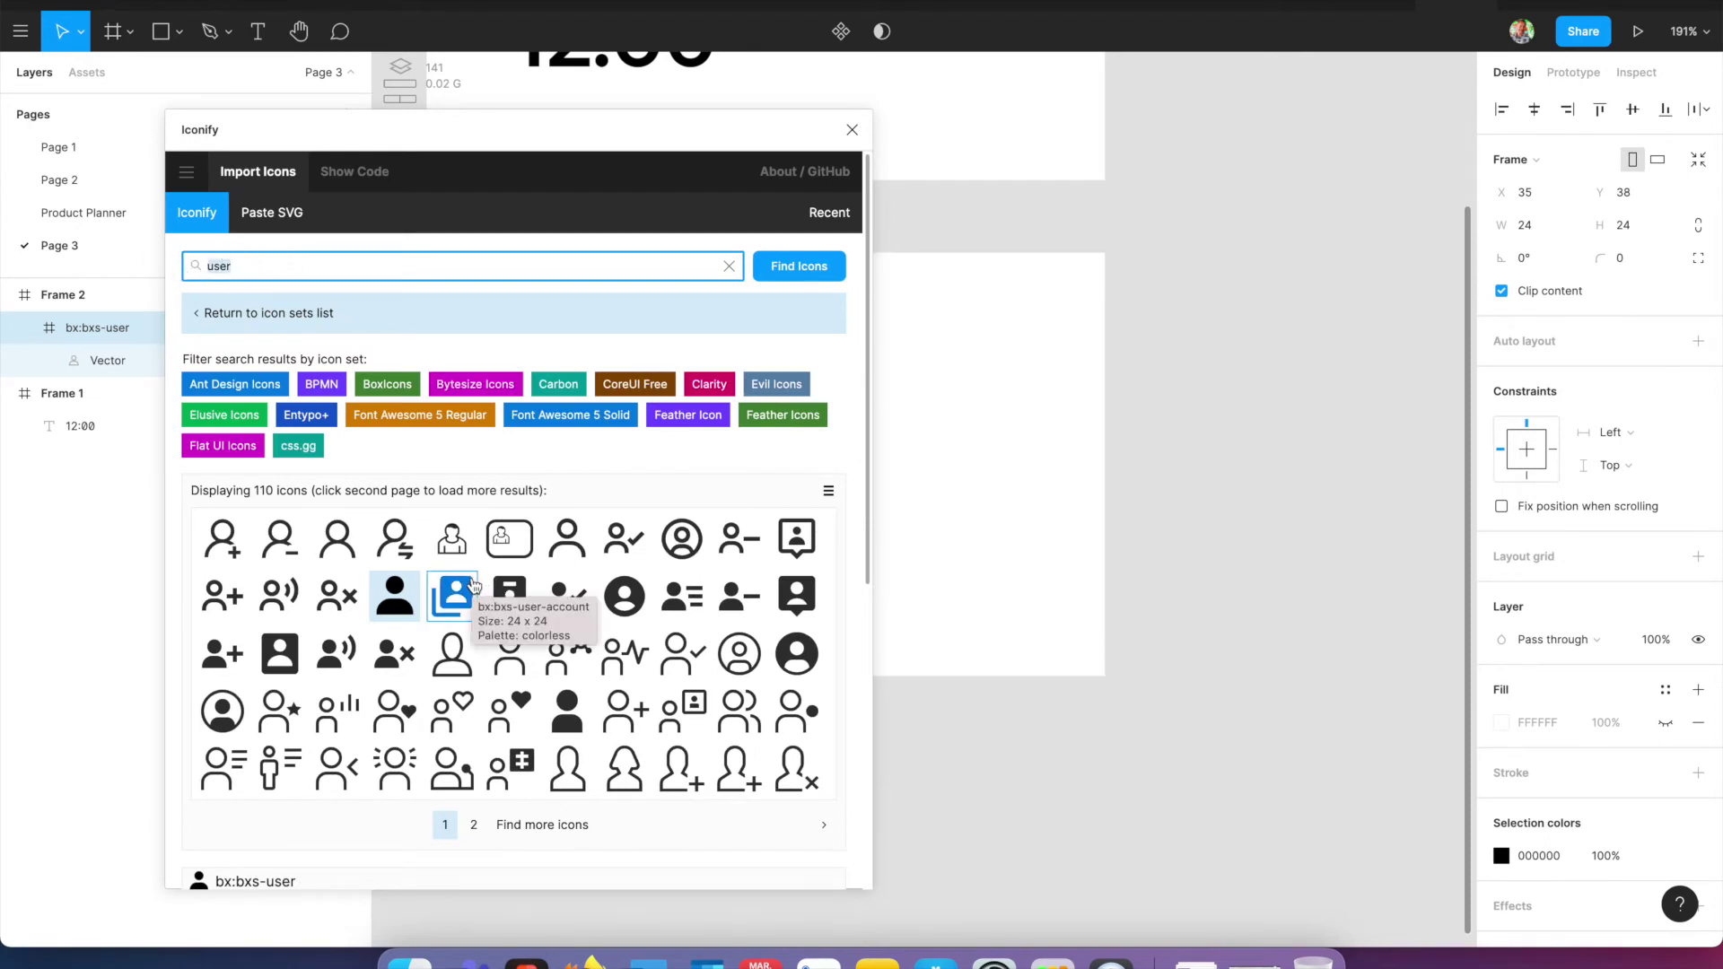
{"action": "scroll", "coordinate": [474, 585], "scroll_direction": "down", "scroll_amount": 1}
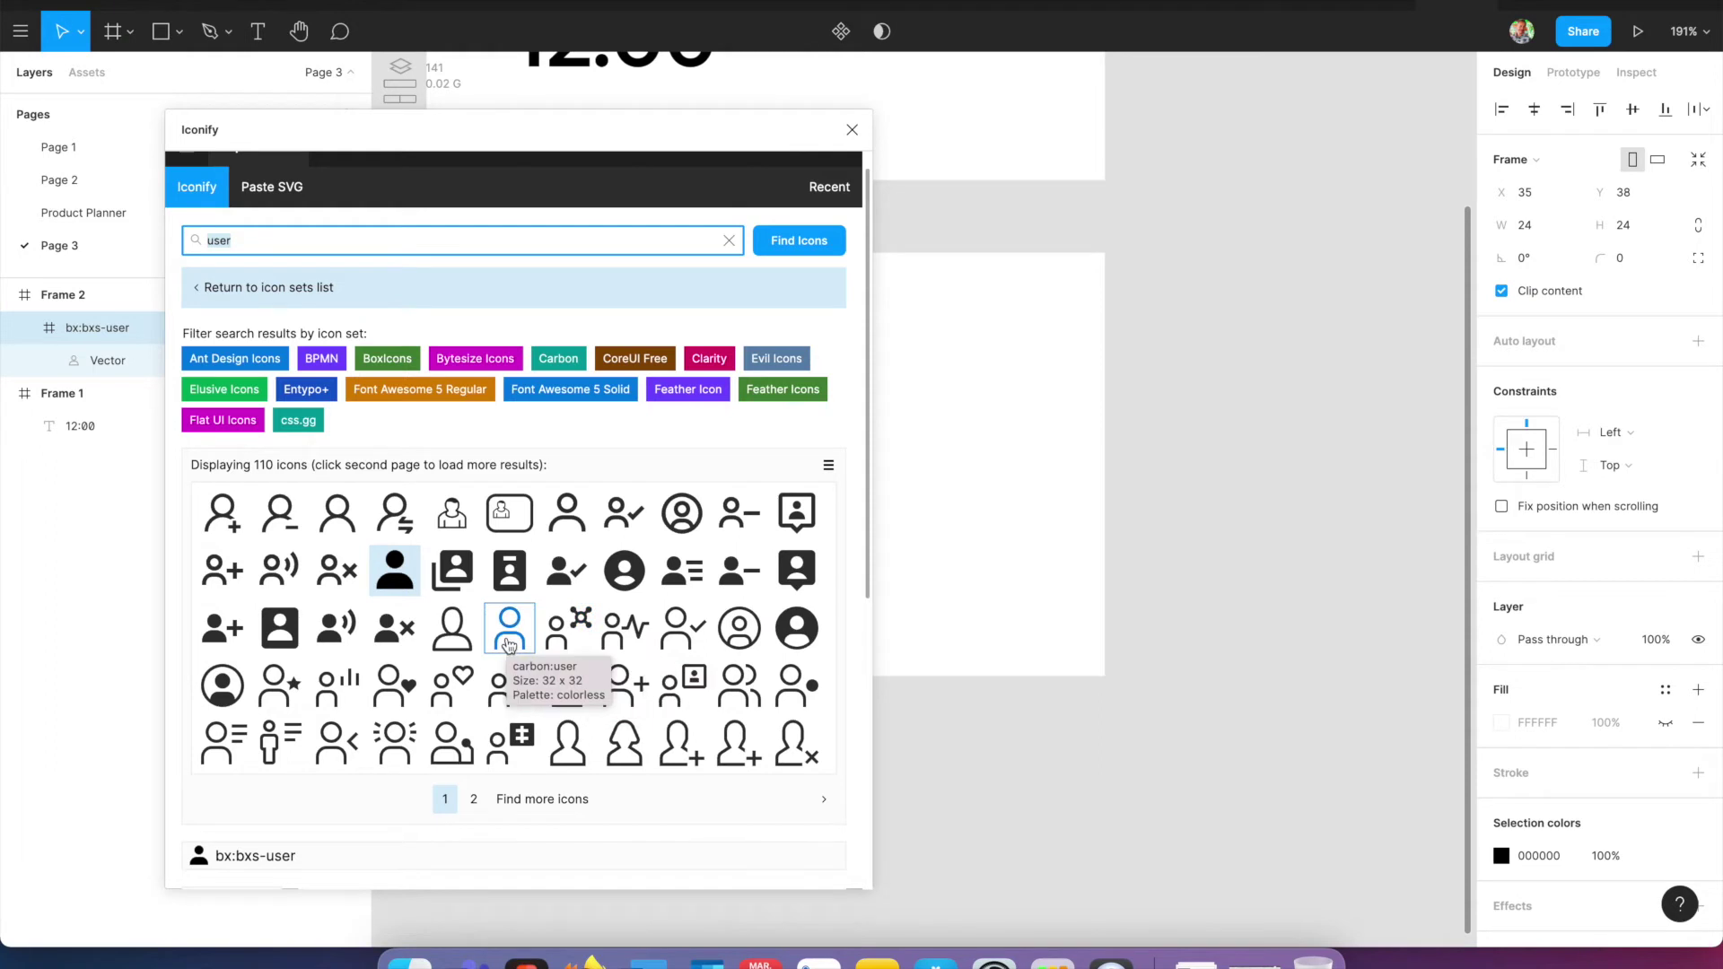
{"action": "left_click", "coordinate": [625, 570]}
{"action": "scroll", "coordinate": [677, 609], "scroll_direction": "down", "scroll_amount": 10}
{"action": "left_click", "coordinate": [793, 840]}
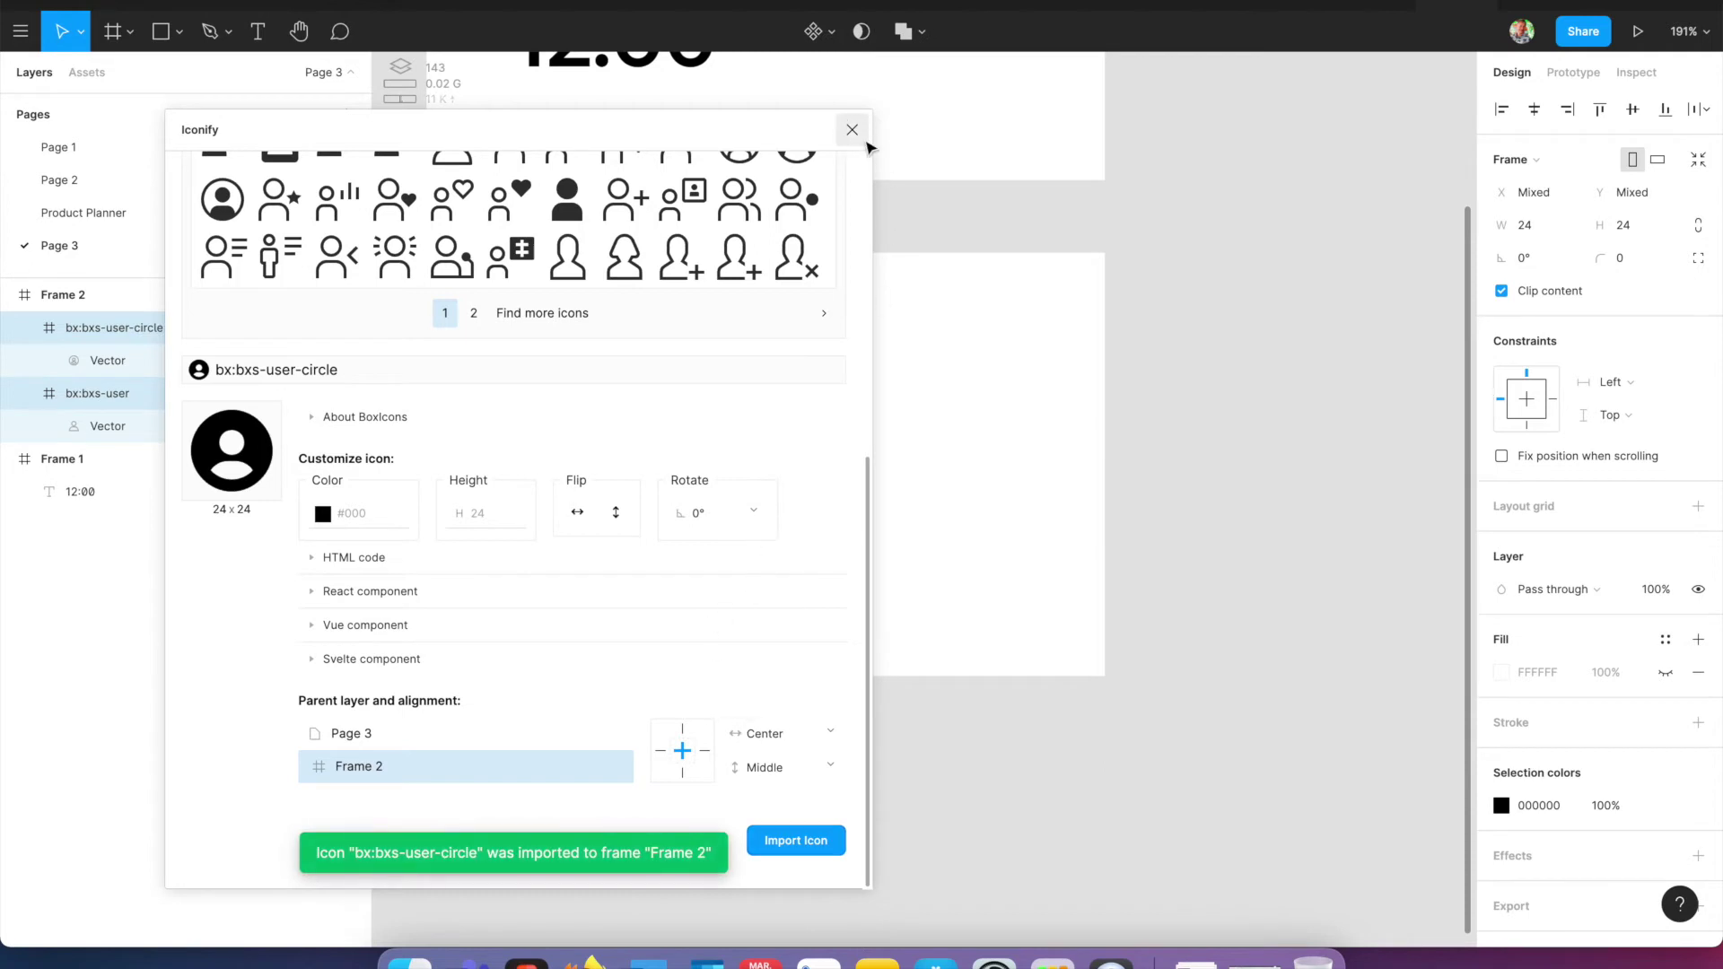
{"action": "left_click", "coordinate": [852, 129]}
- Place the circled user icon level with the first user icon, just to its right at about X 75, Y 38
{"action": "left_click", "coordinate": [909, 508]}
{"action": "left_click_drag", "start_coordinate": [766, 465], "coordinate": [615, 367]}
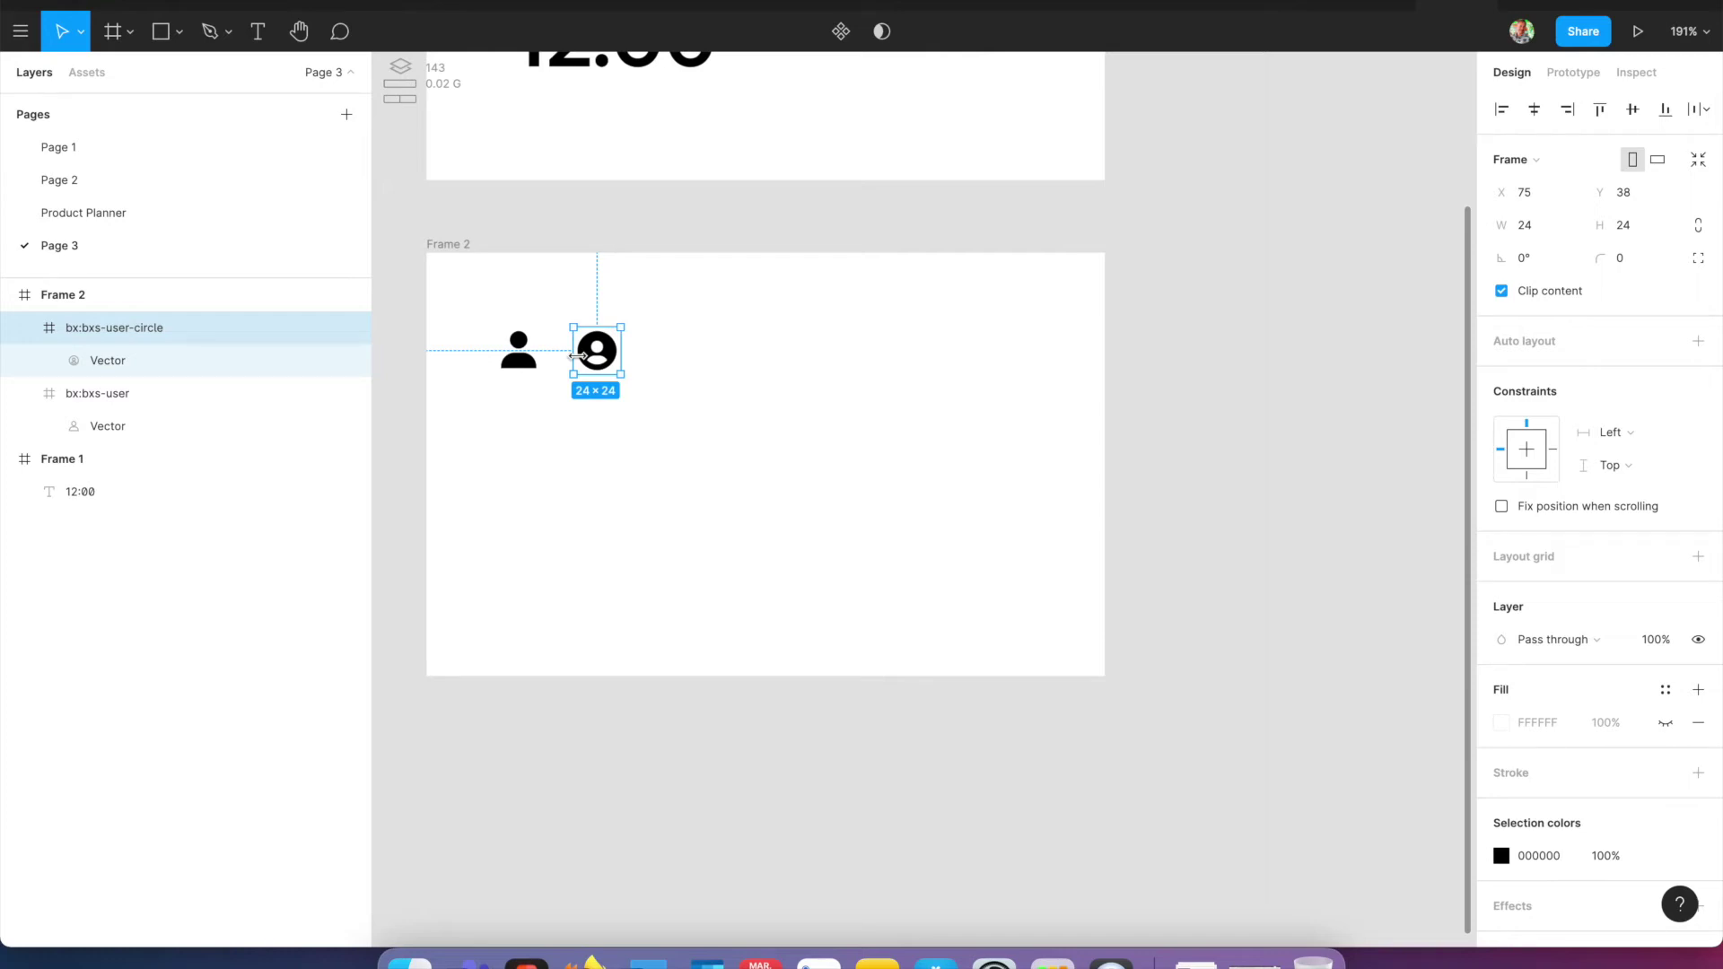
{"action": "left_click", "coordinate": [1162, 342]}
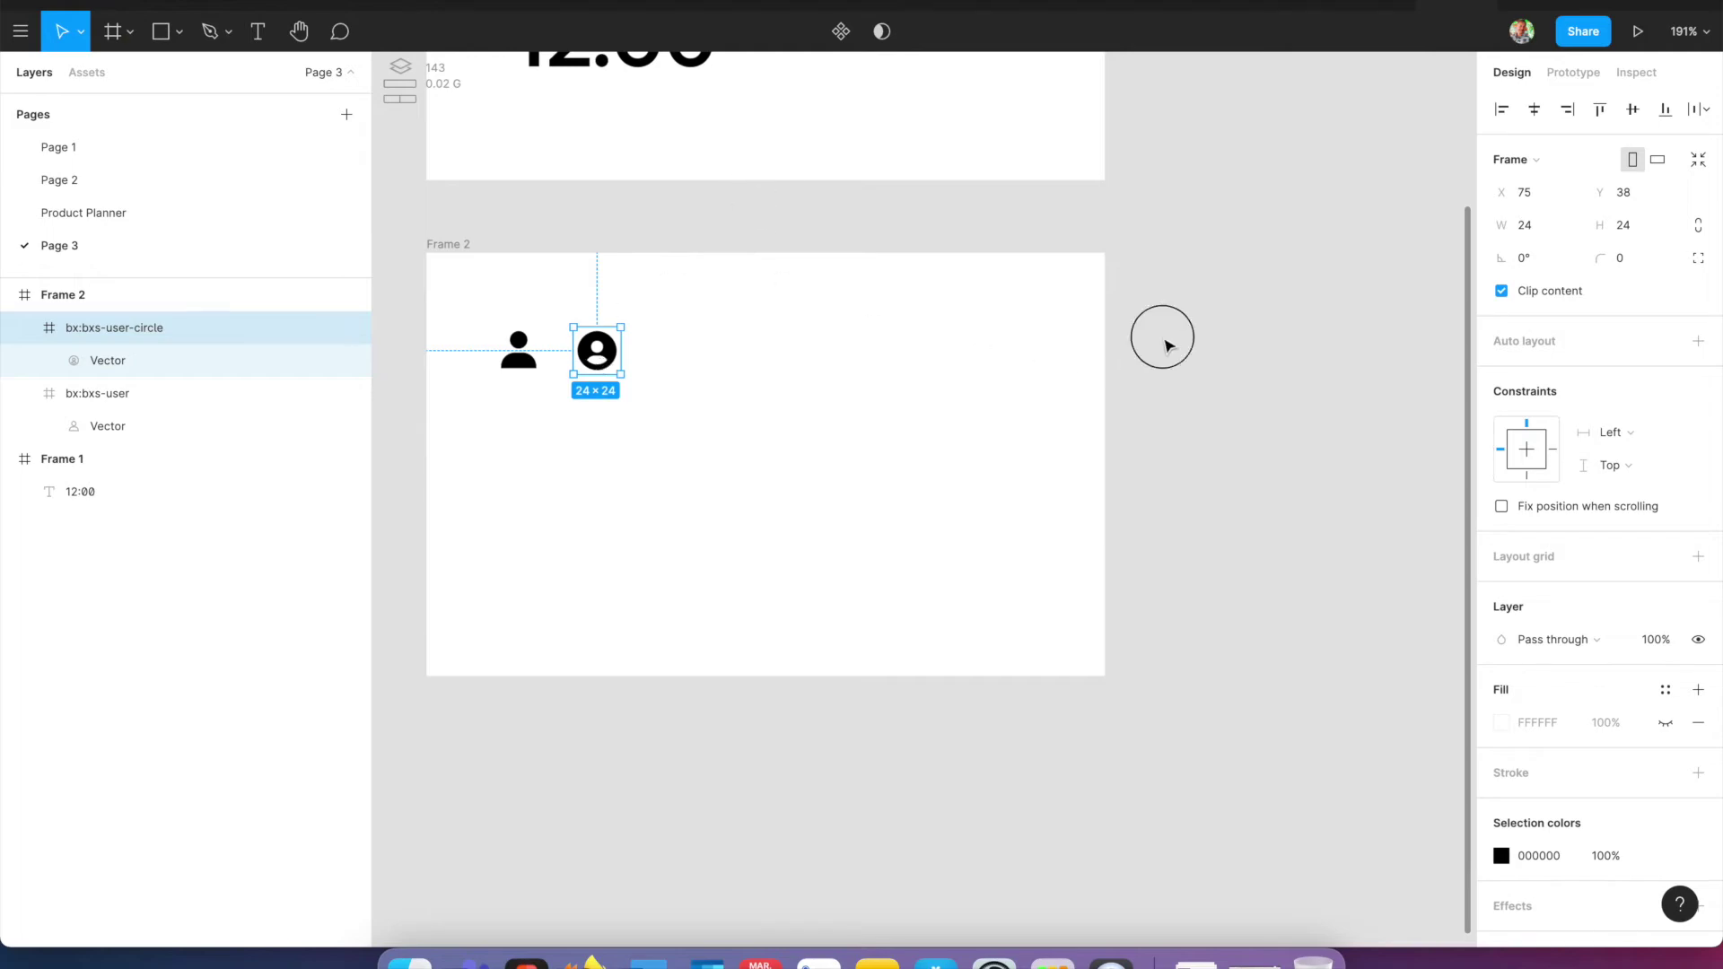
- Switch to Page 2 and show the whole A4 persona sheet with nothing selected
{"action": "left_click", "coordinate": [98, 186]}
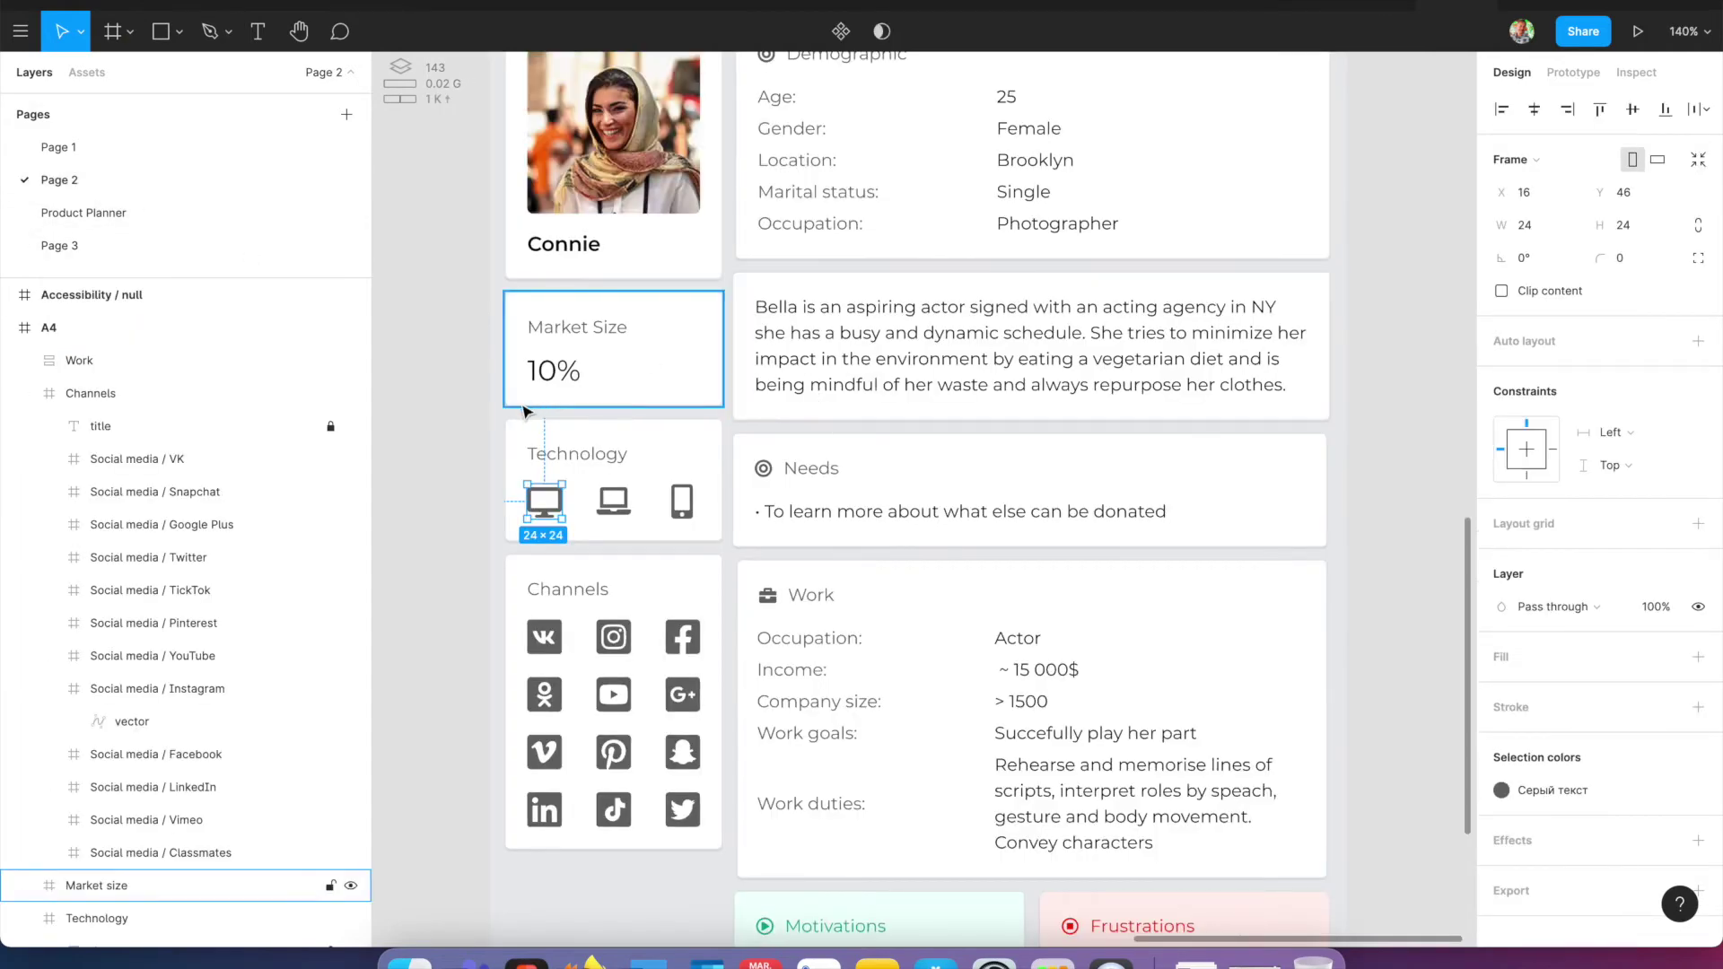
{"action": "scroll", "coordinate": [526, 413], "scroll_direction": "down", "scroll_amount": 3}
{"action": "left_click_drag", "start_coordinate": [557, 157], "coordinate": [680, 128]}
{"action": "left_click", "coordinate": [698, 119]}
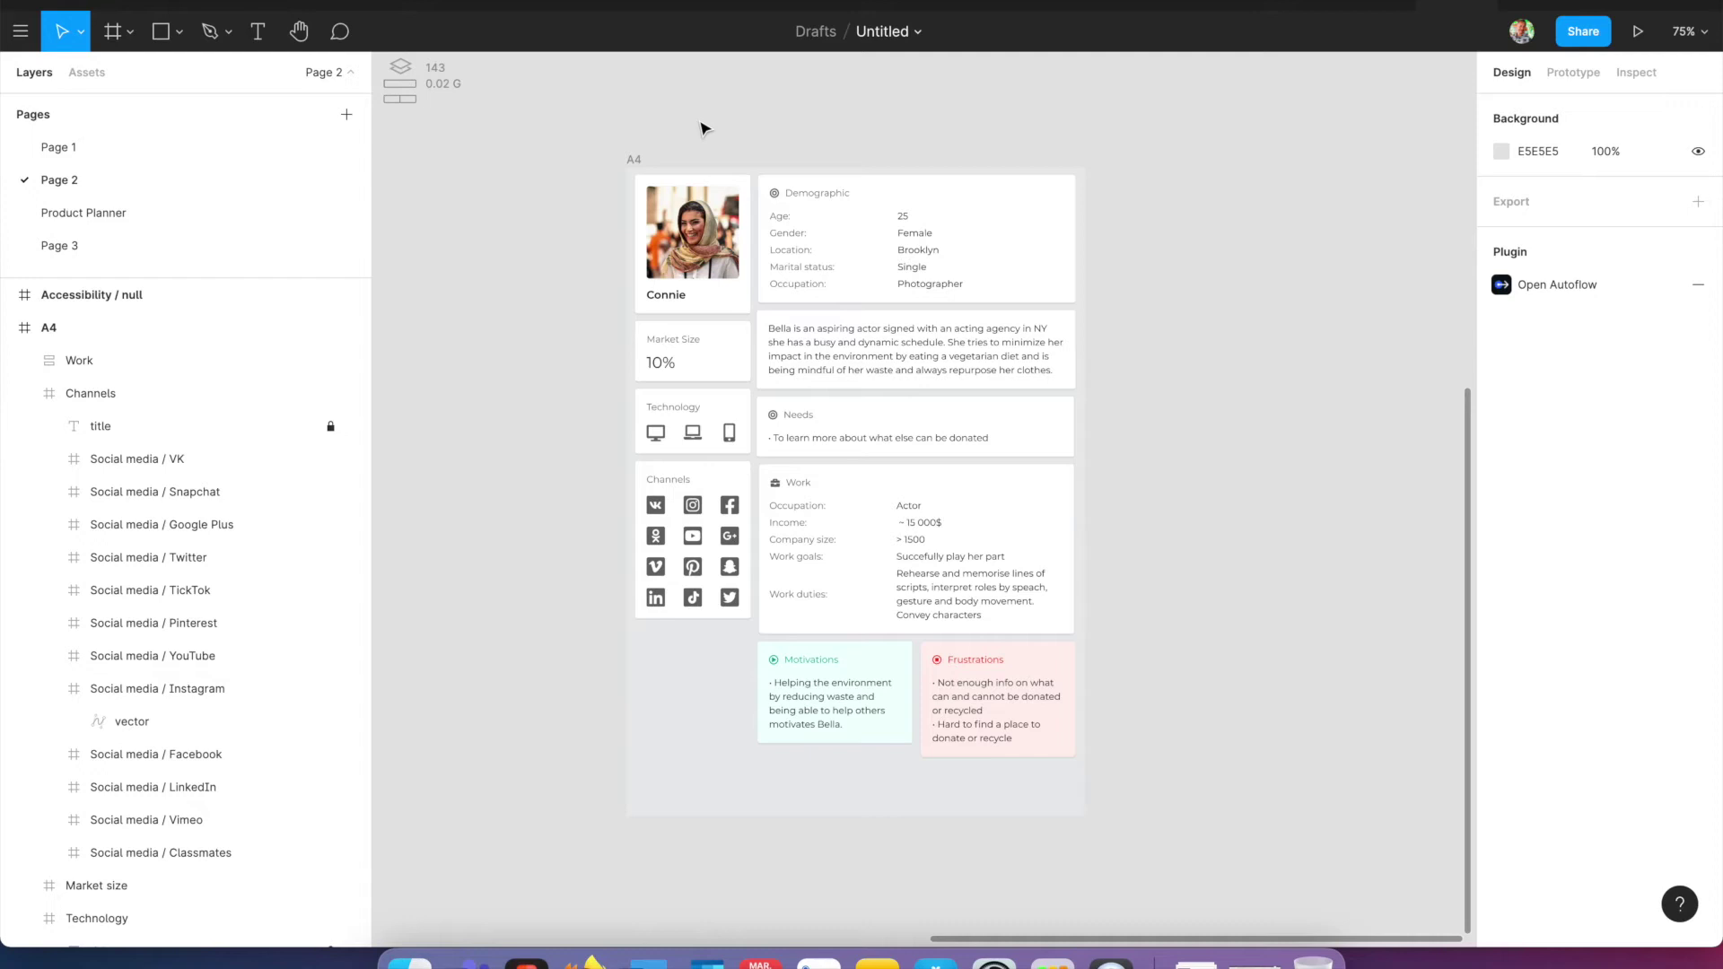
- Run the Mockuuups Studio plugin on the A4 persona frame and move its window higher up the screen
{"action": "left_click", "coordinate": [634, 159]}
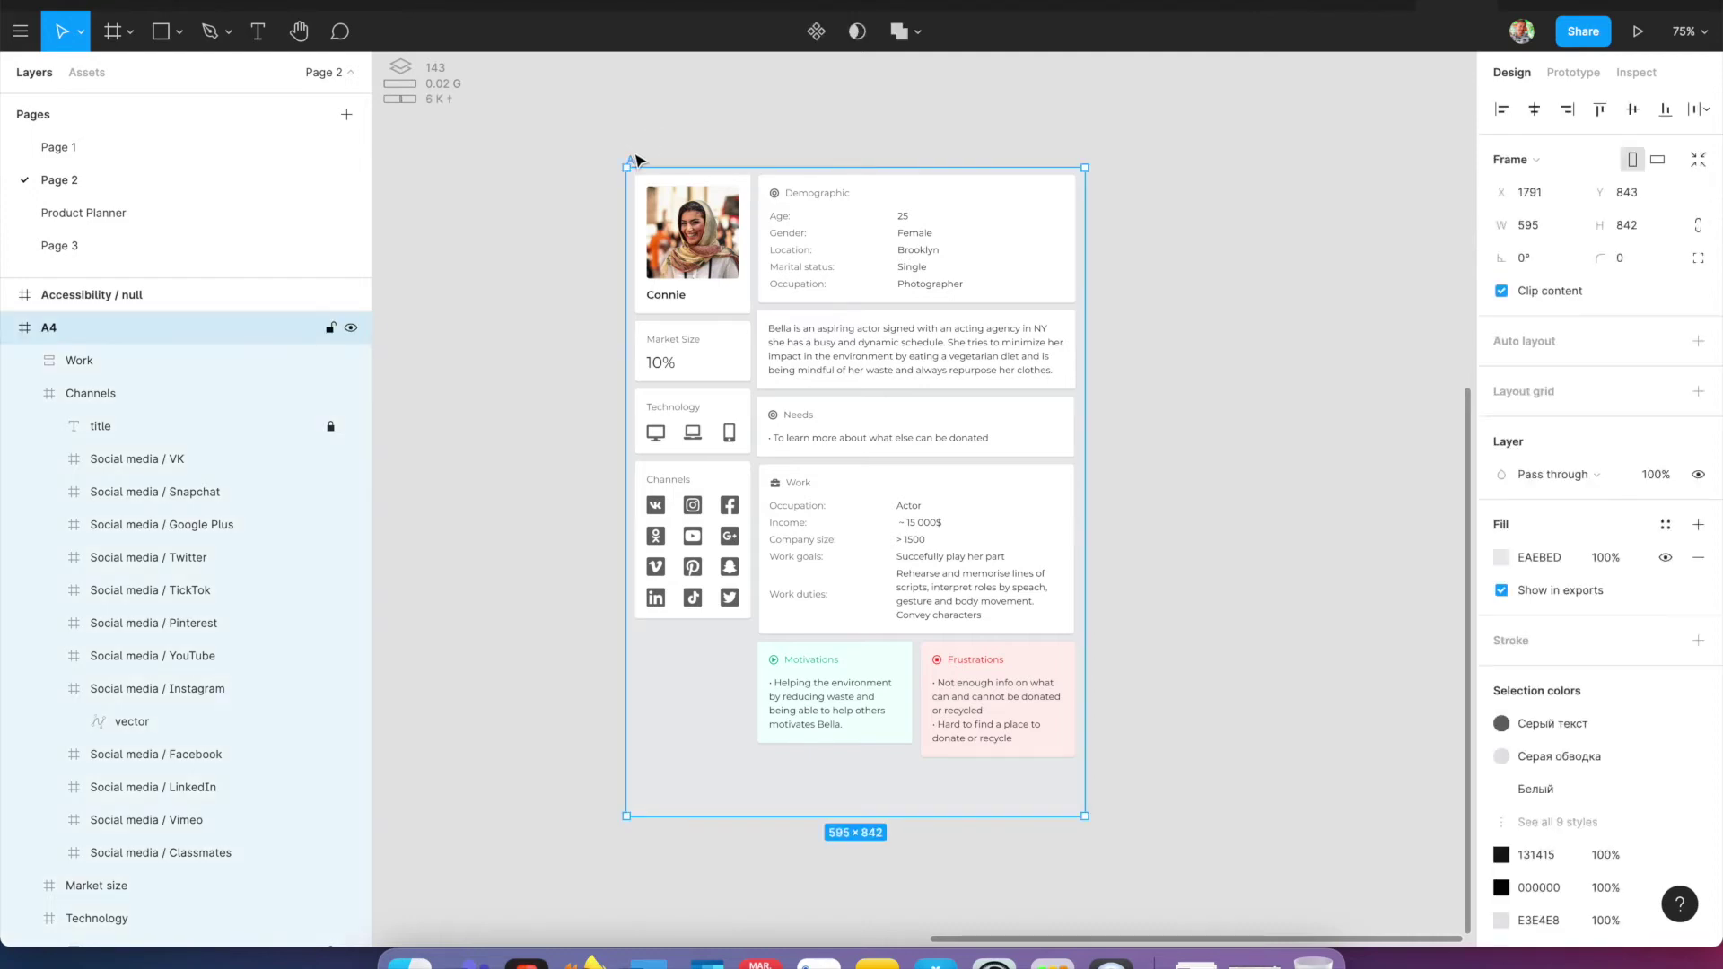
{"action": "key", "text": "super+slash"}
{"action": "type", "text": "mocku"}
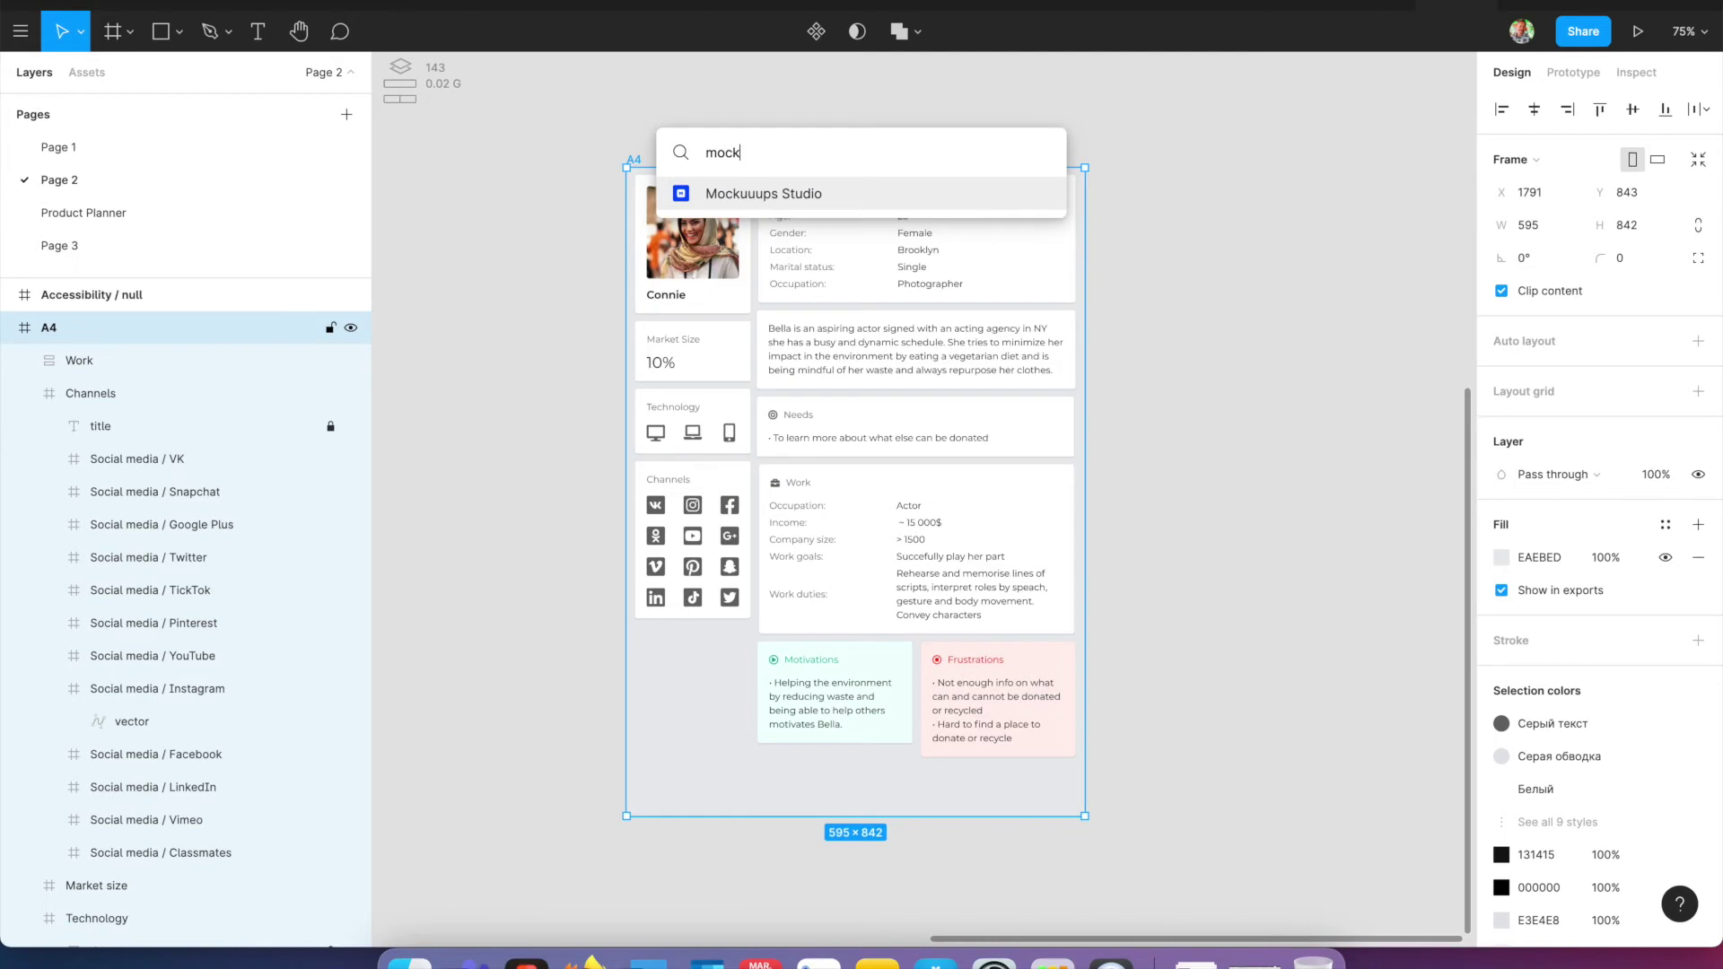
{"action": "key", "text": "Return"}
{"action": "left_click_drag", "start_coordinate": [724, 123], "coordinate": [797, 279]}
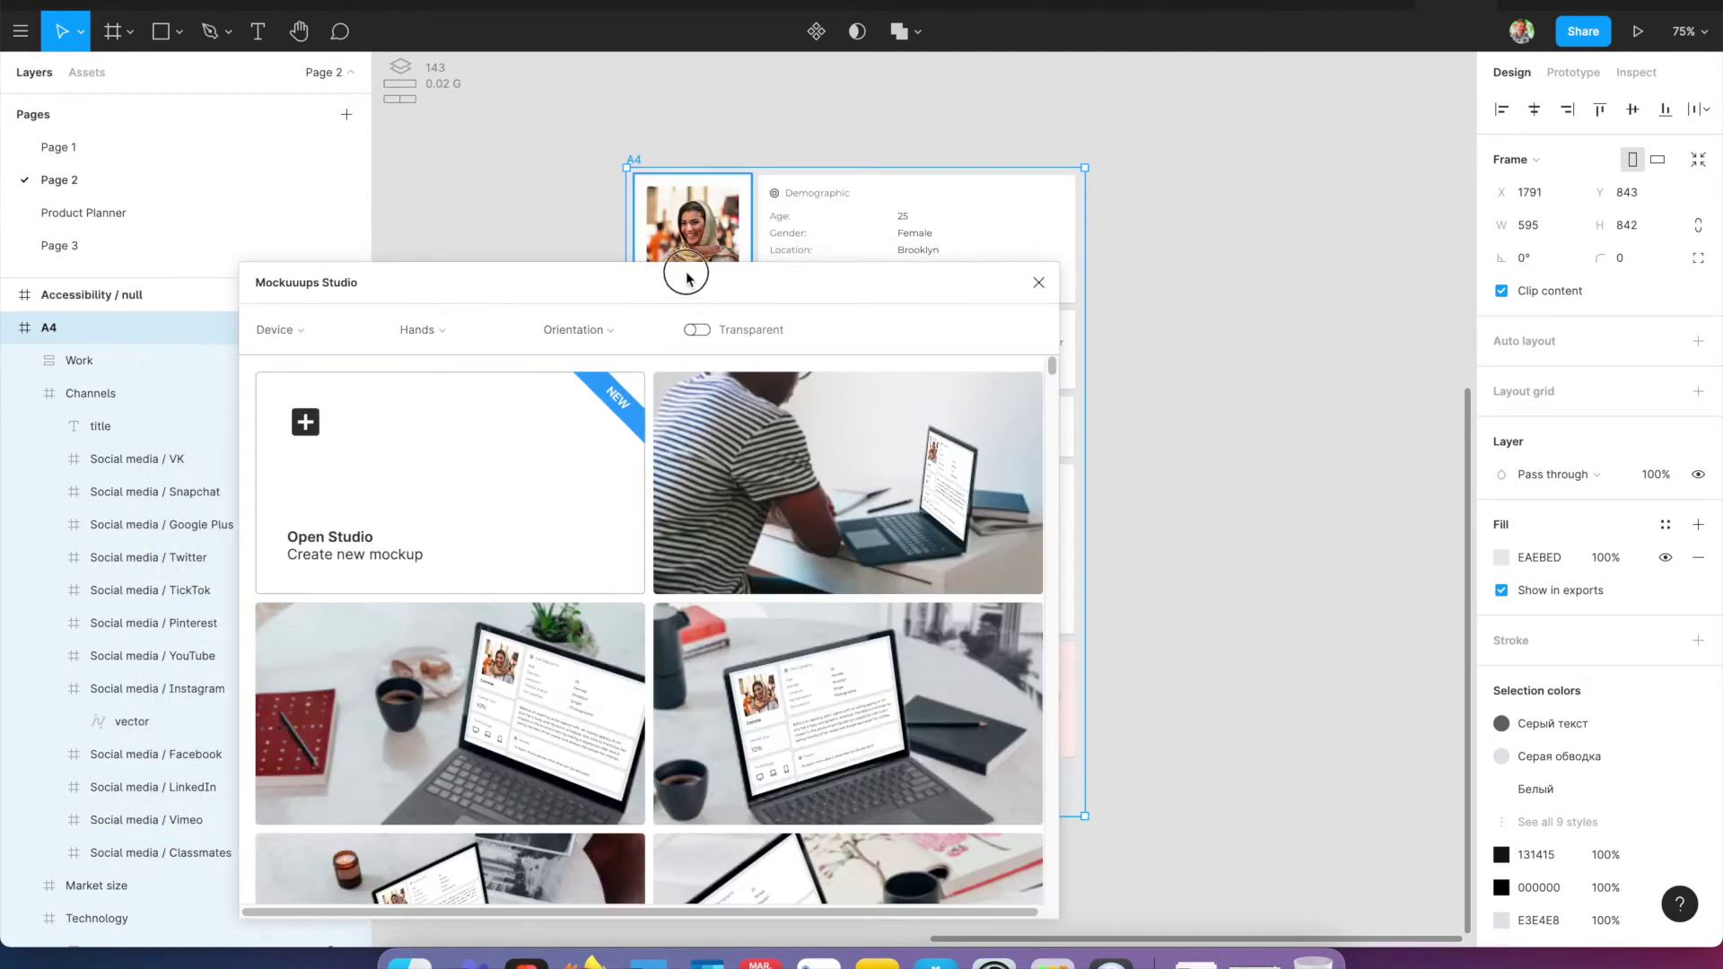
{"action": "left_click_drag", "start_coordinate": [688, 283], "coordinate": [586, 64]}
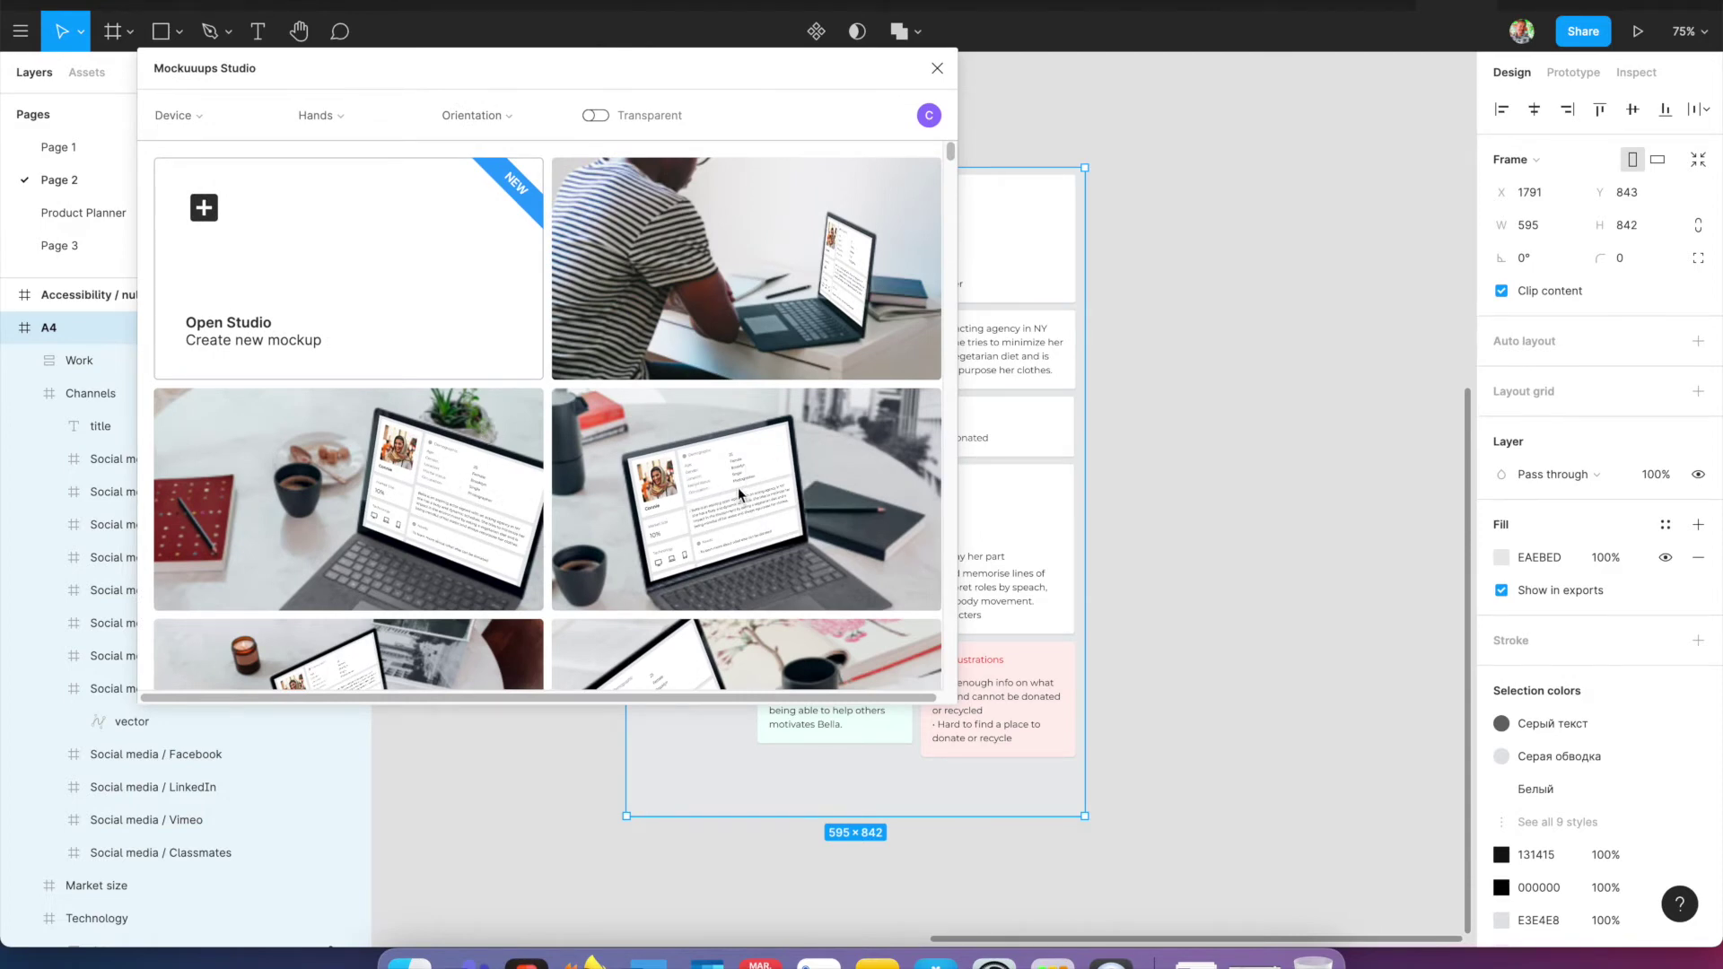
- Browse the laptop mockups, preview the "Hands on the Microsoft Surface Laptop" mockup, and return to the gallery
{"action": "scroll", "coordinate": [742, 493], "scroll_direction": "down", "scroll_amount": 3}
{"action": "scroll", "coordinate": [741, 492], "scroll_direction": "down", "scroll_amount": 3}
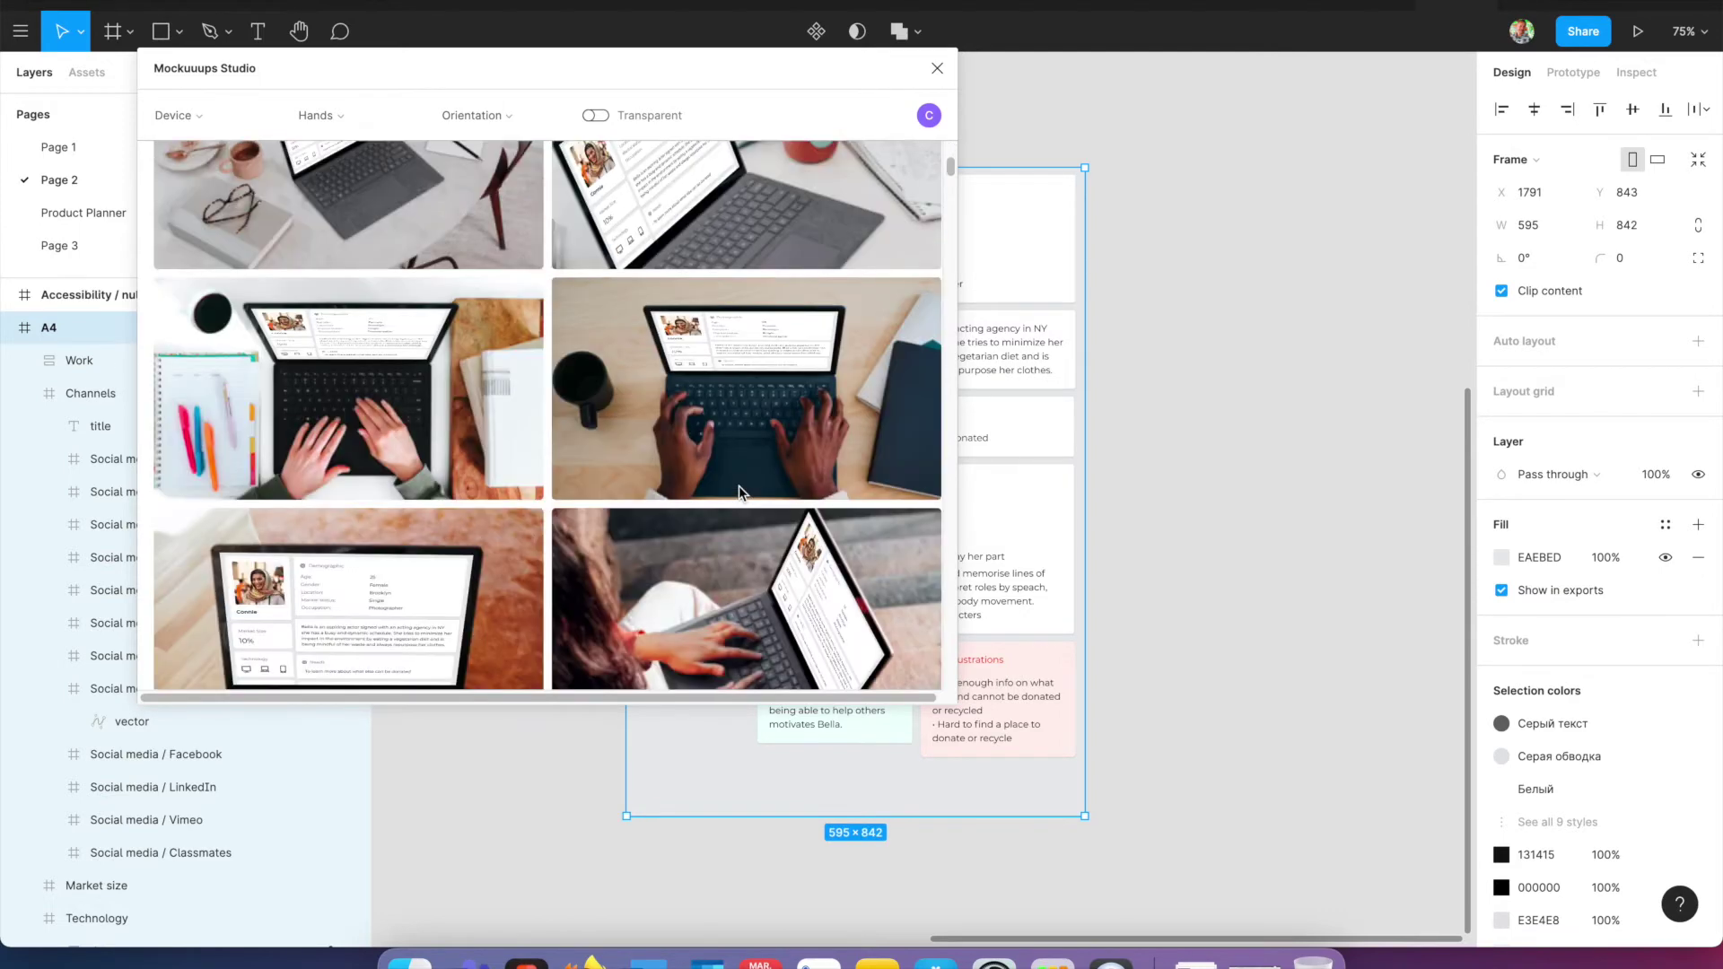
{"action": "scroll", "coordinate": [740, 487], "scroll_direction": "down", "scroll_amount": 3}
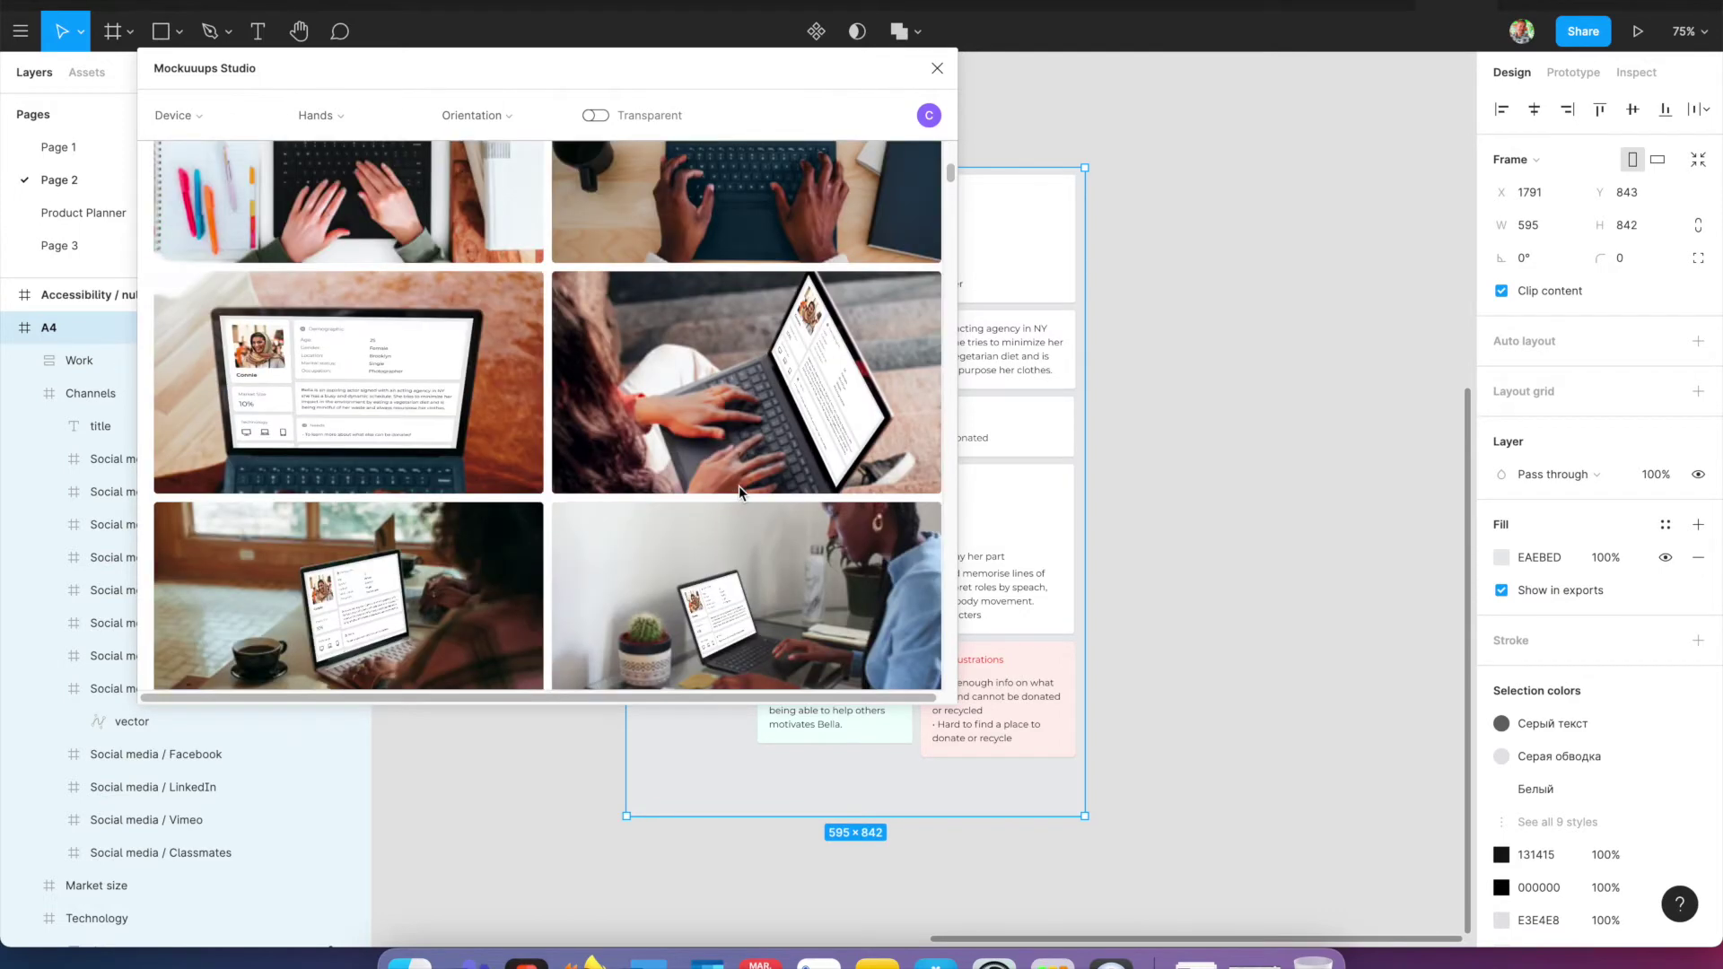
{"action": "left_click", "coordinate": [346, 400]}
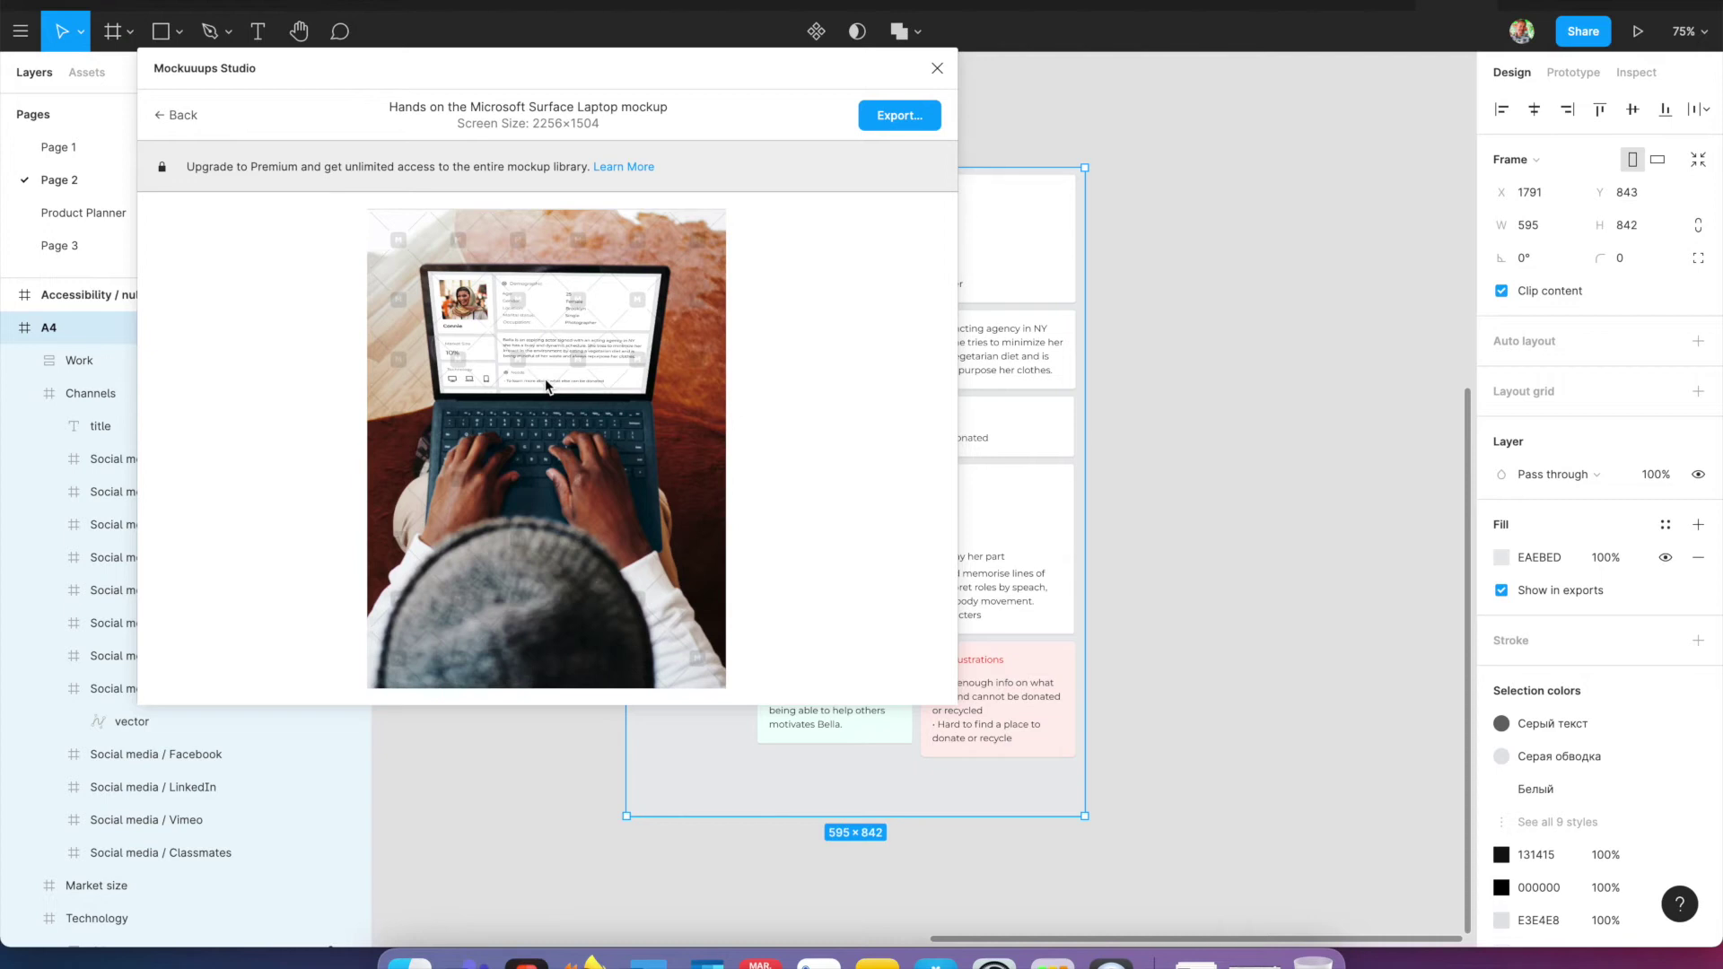
{"action": "left_click", "coordinate": [184, 119]}
- Filter the mockups to iPhone devices and look over the phone previews
{"action": "left_click", "coordinate": [186, 122]}
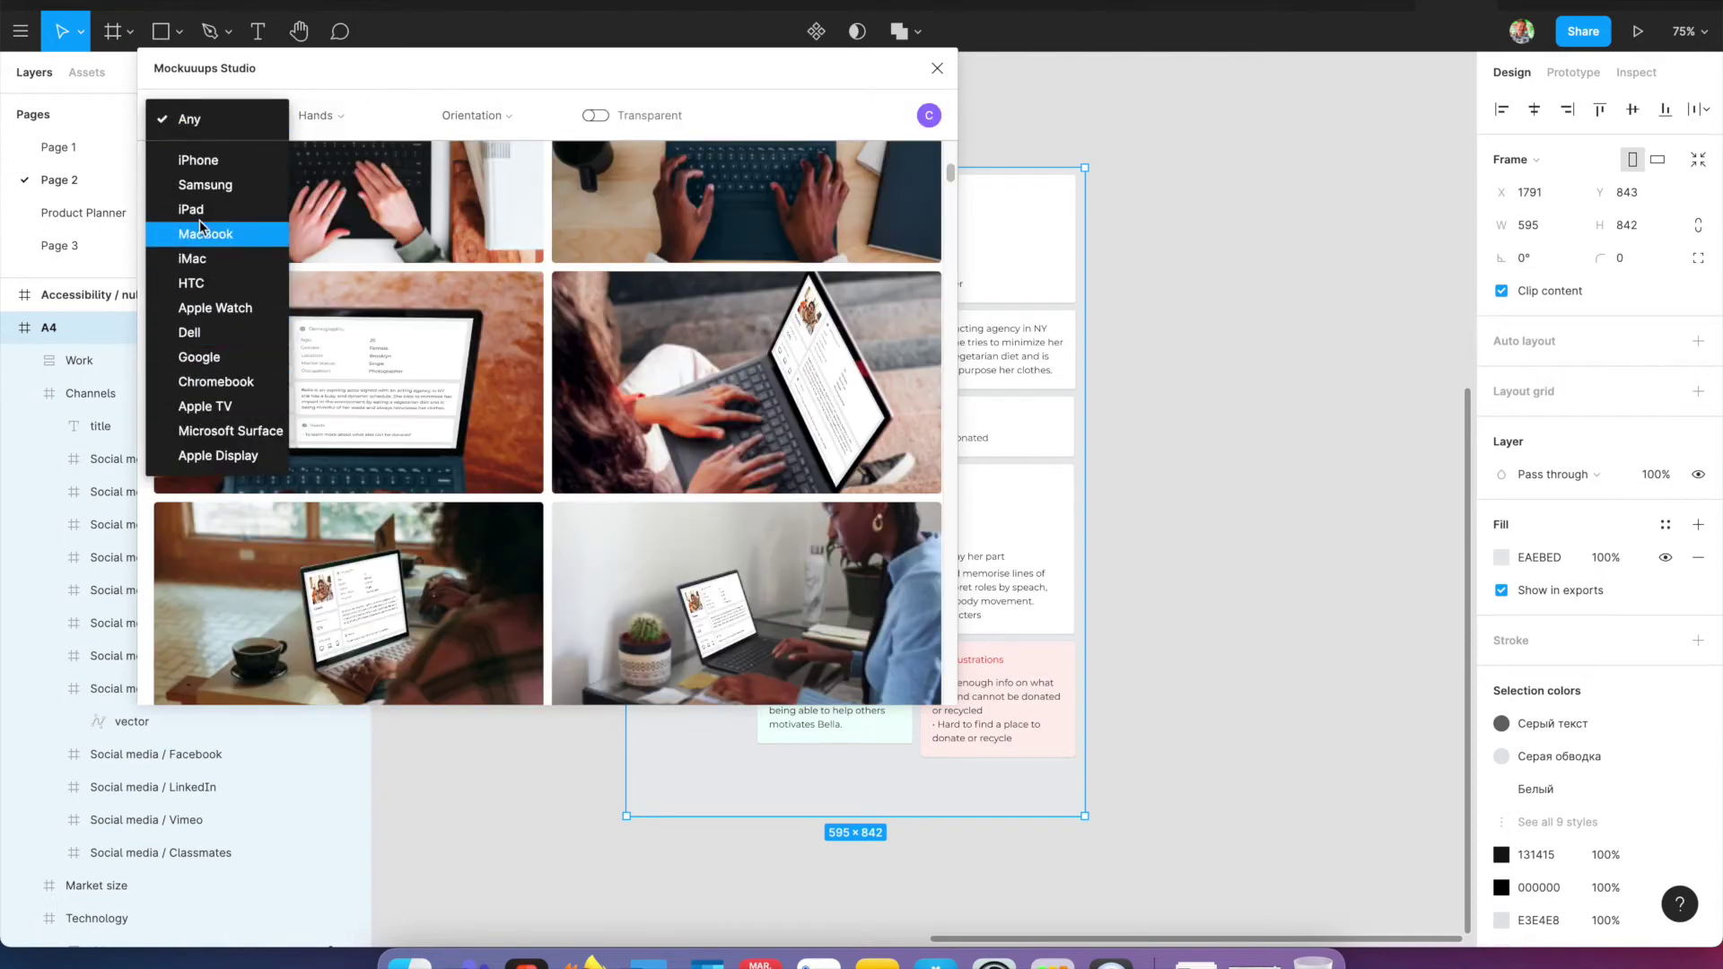
{"action": "left_click", "coordinate": [205, 161]}
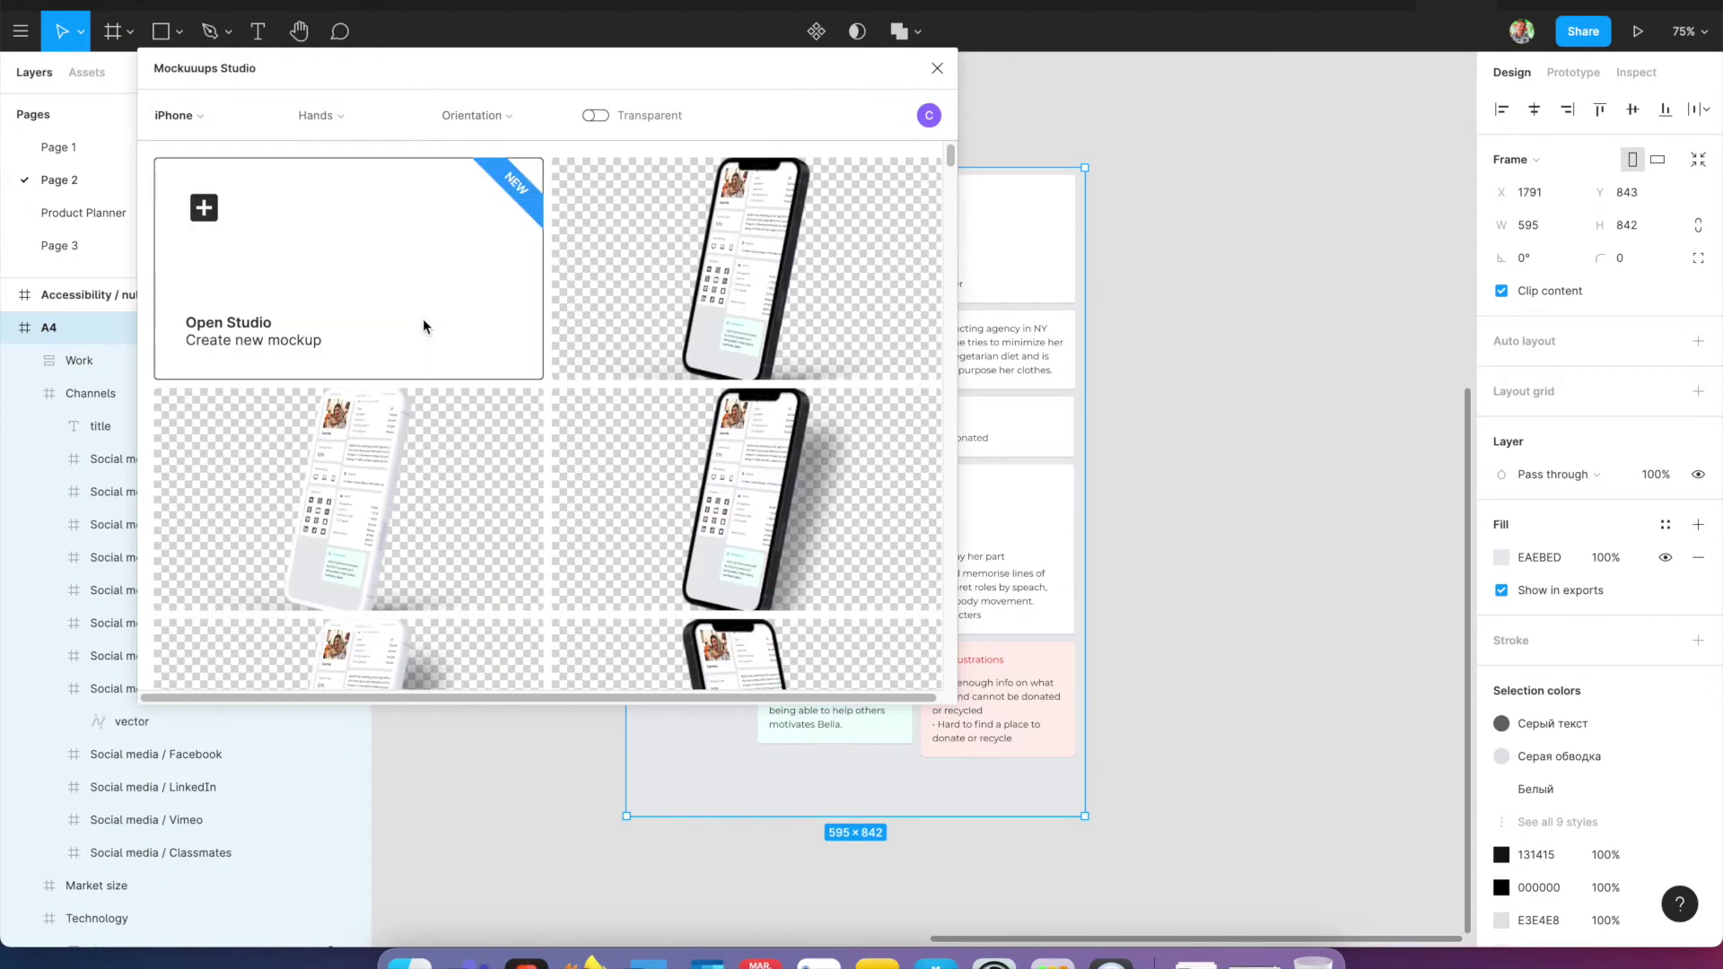
{"action": "scroll", "coordinate": [423, 320], "scroll_direction": "down", "scroll_amount": 5}
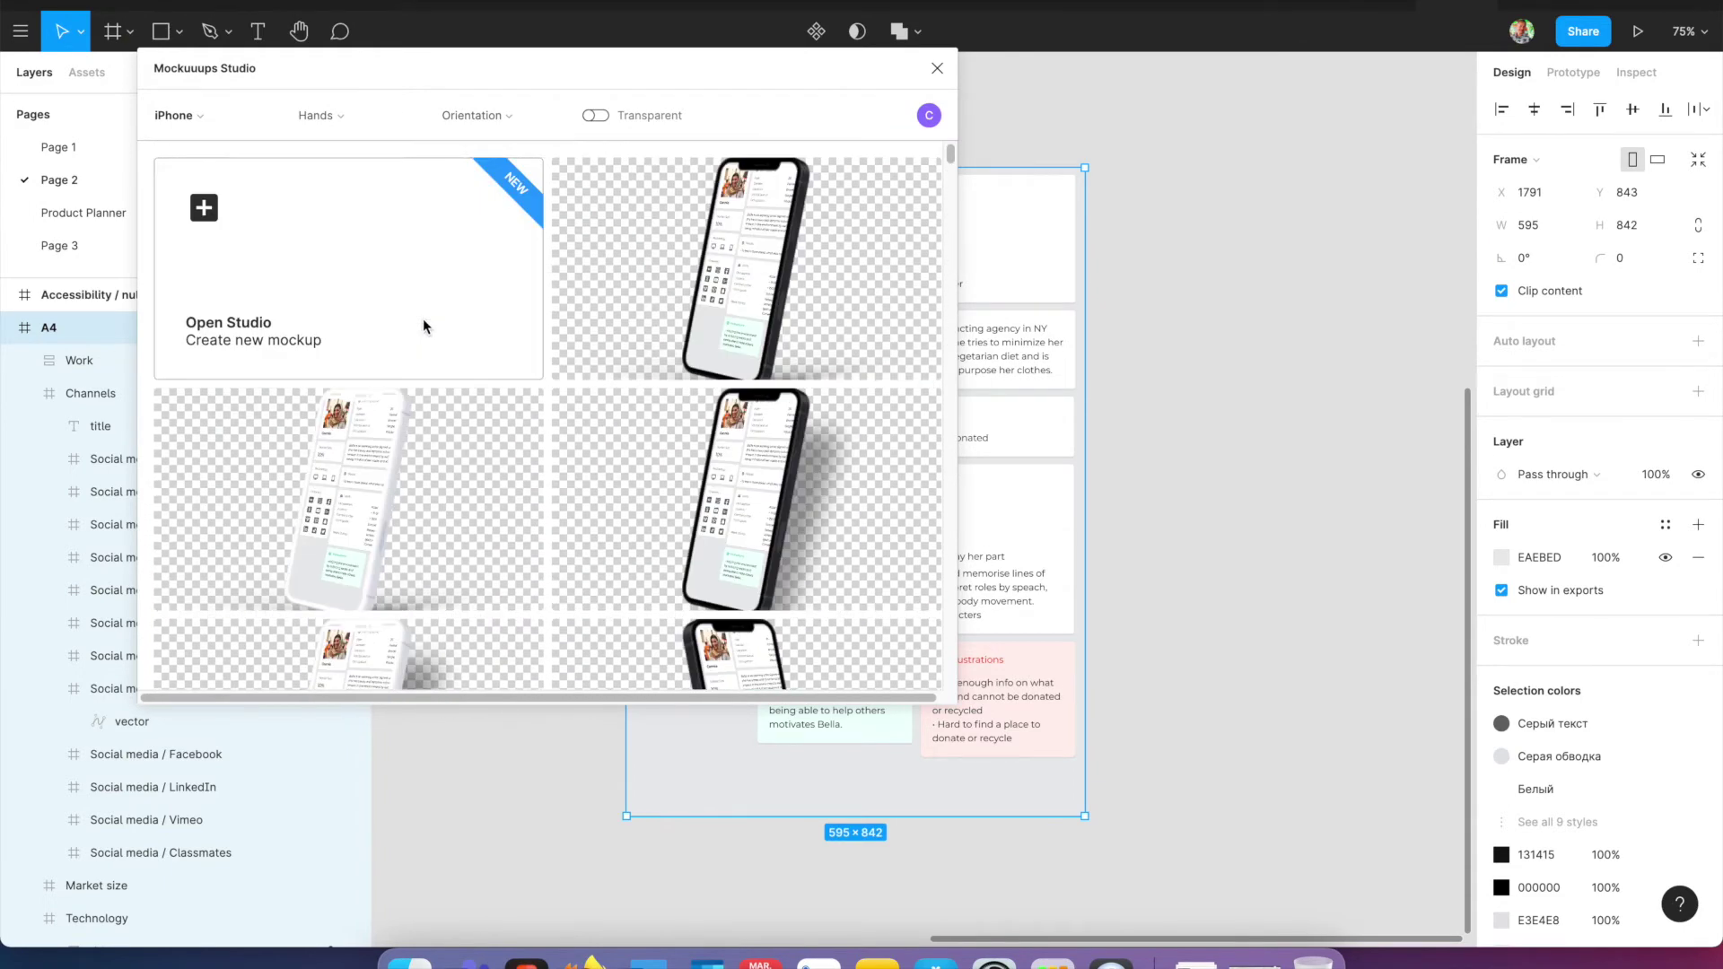
- Check the Hands filter options in the mockup gallery and reset the device filter to Any
{"action": "left_click", "coordinate": [341, 117]}
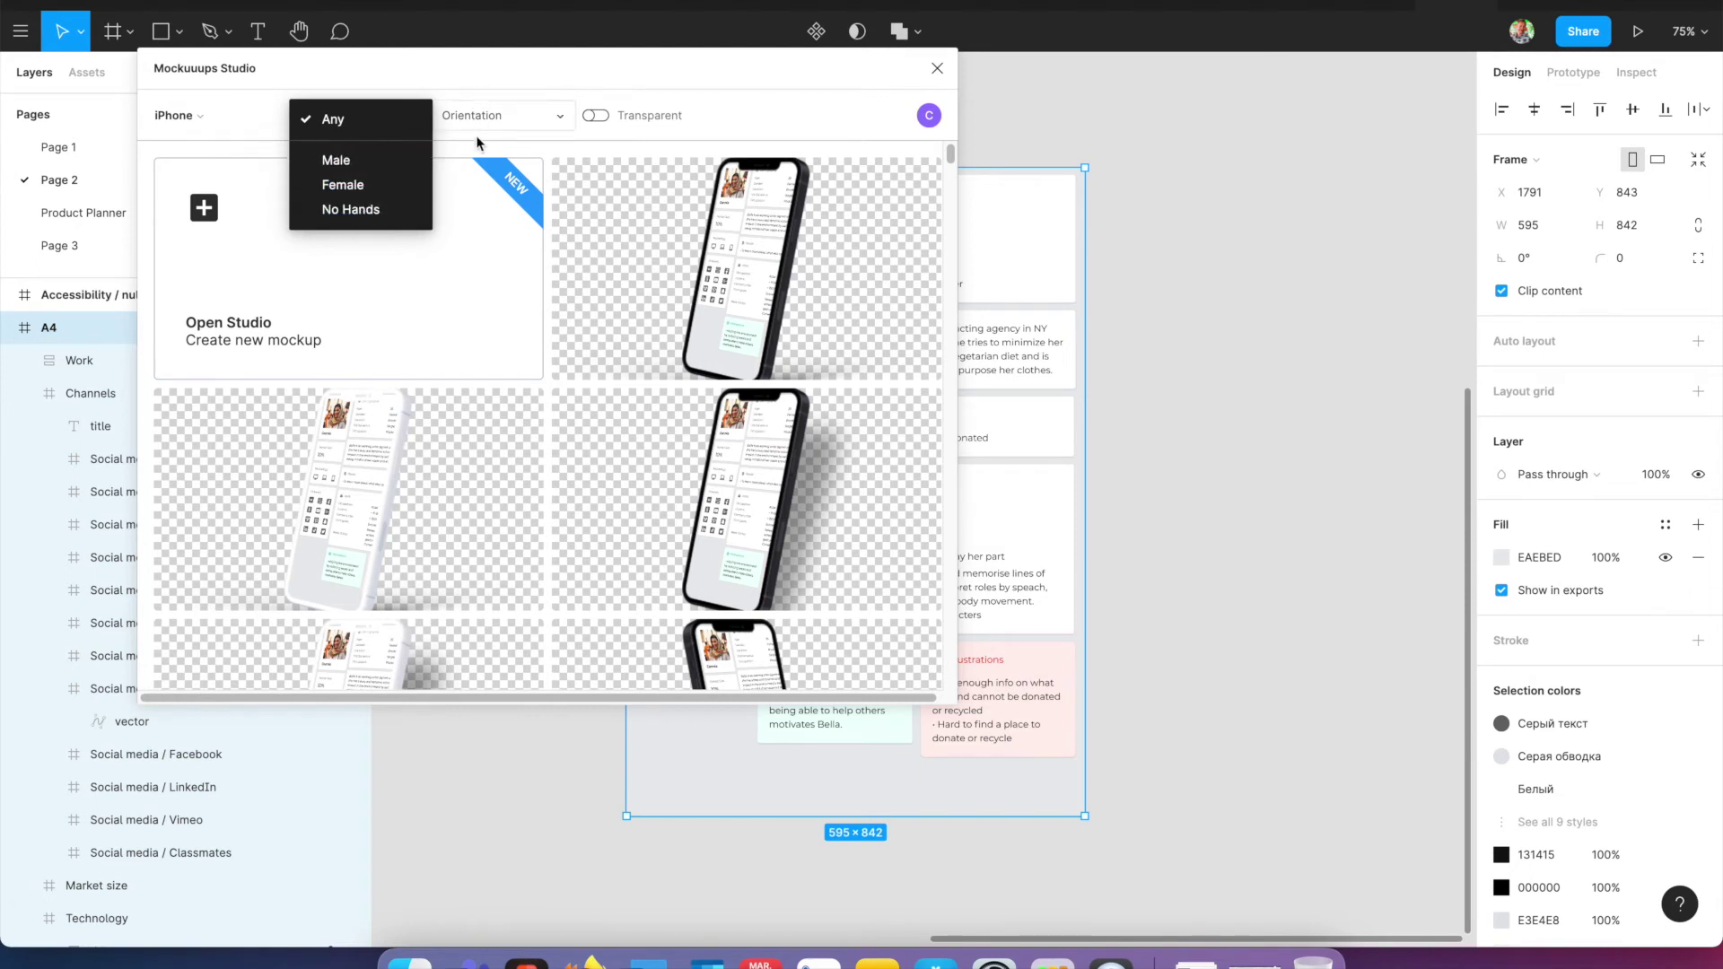
{"action": "left_click", "coordinate": [327, 114]}
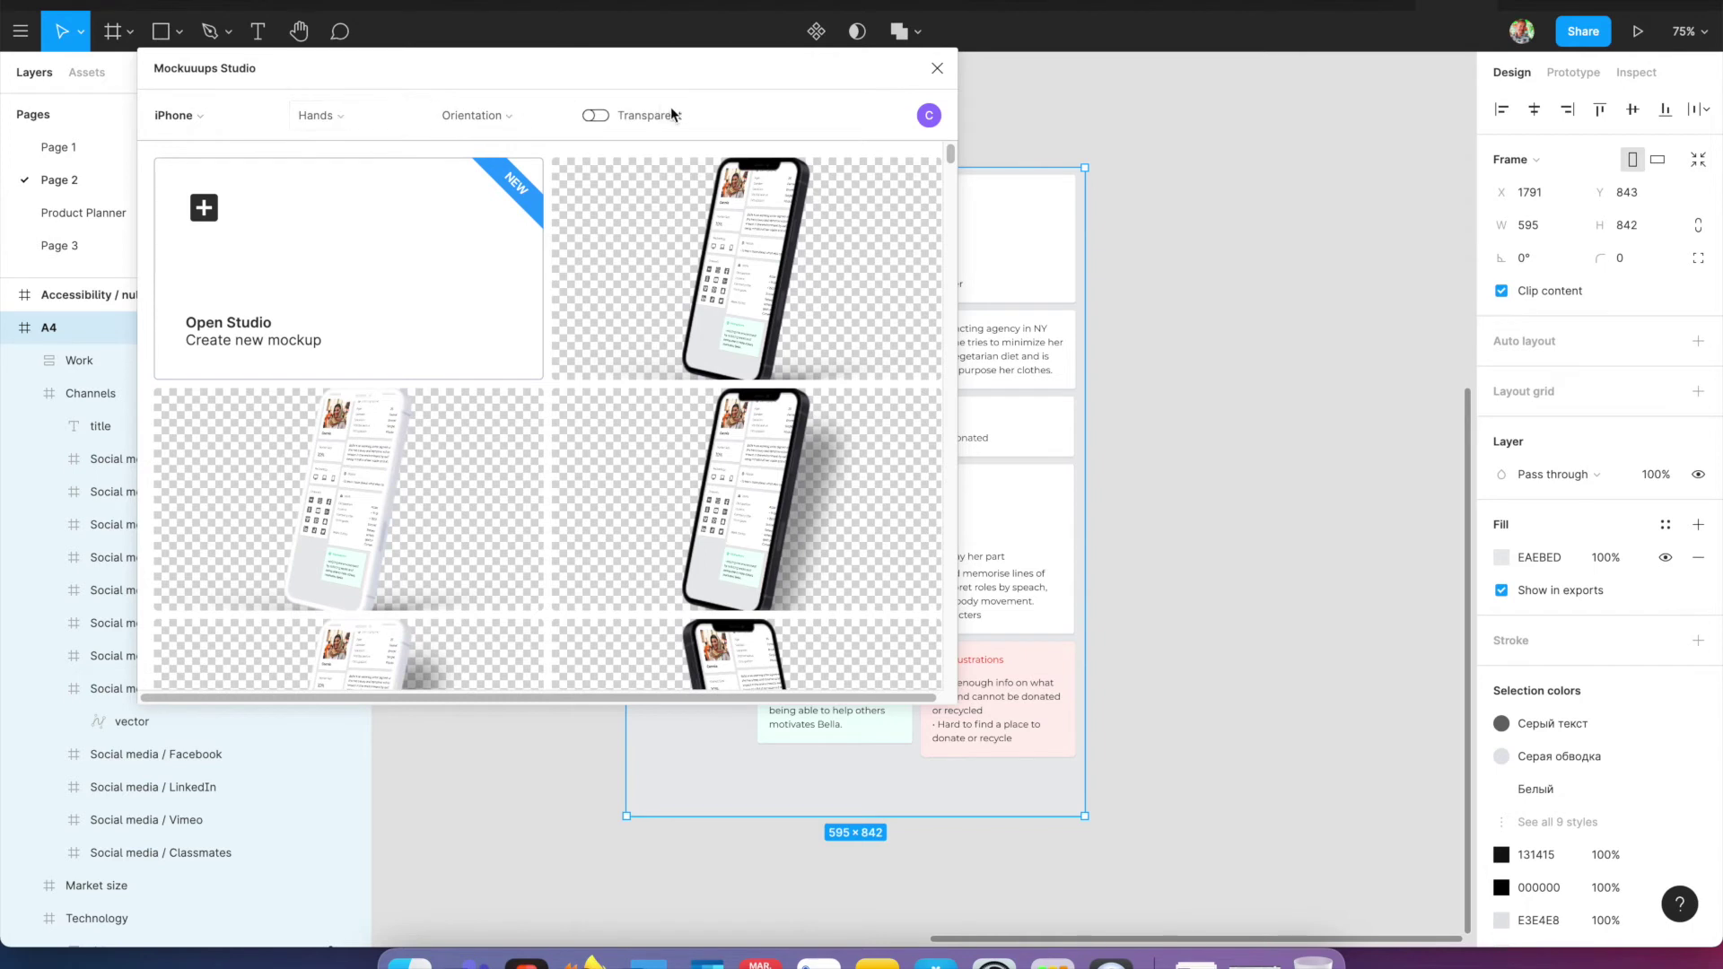
{"action": "left_click", "coordinate": [169, 115]}
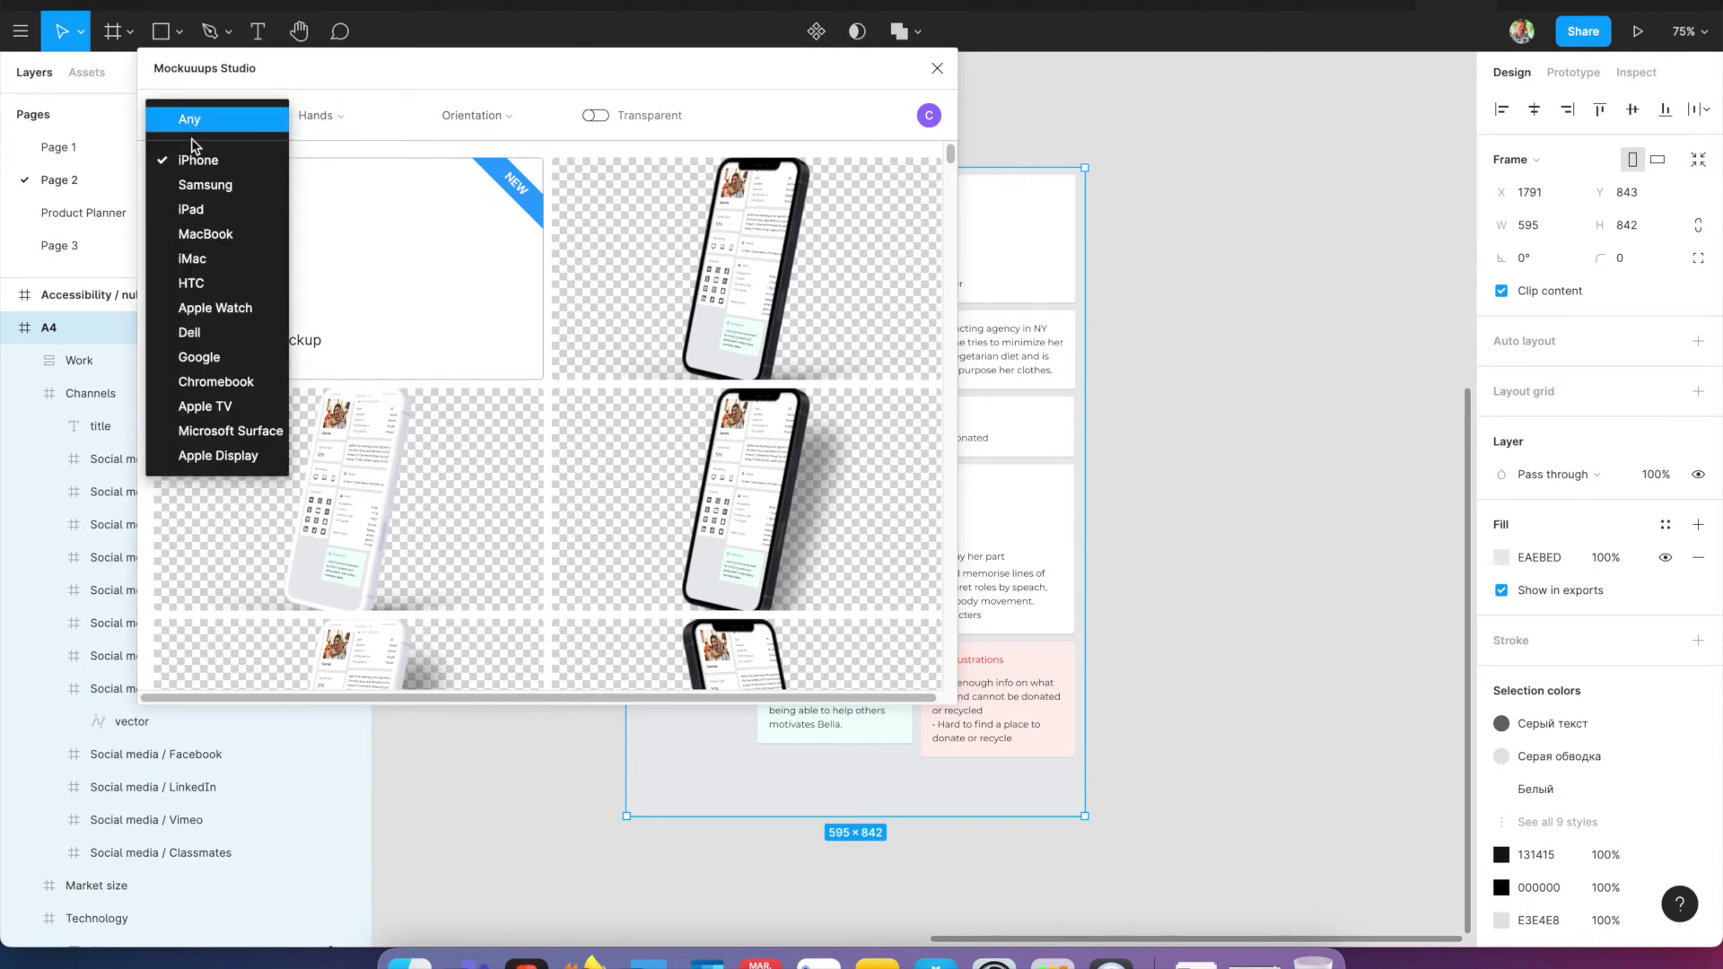
{"action": "left_click", "coordinate": [191, 154]}
{"action": "left_click", "coordinate": [180, 115]}
{"action": "left_click", "coordinate": [191, 127]}
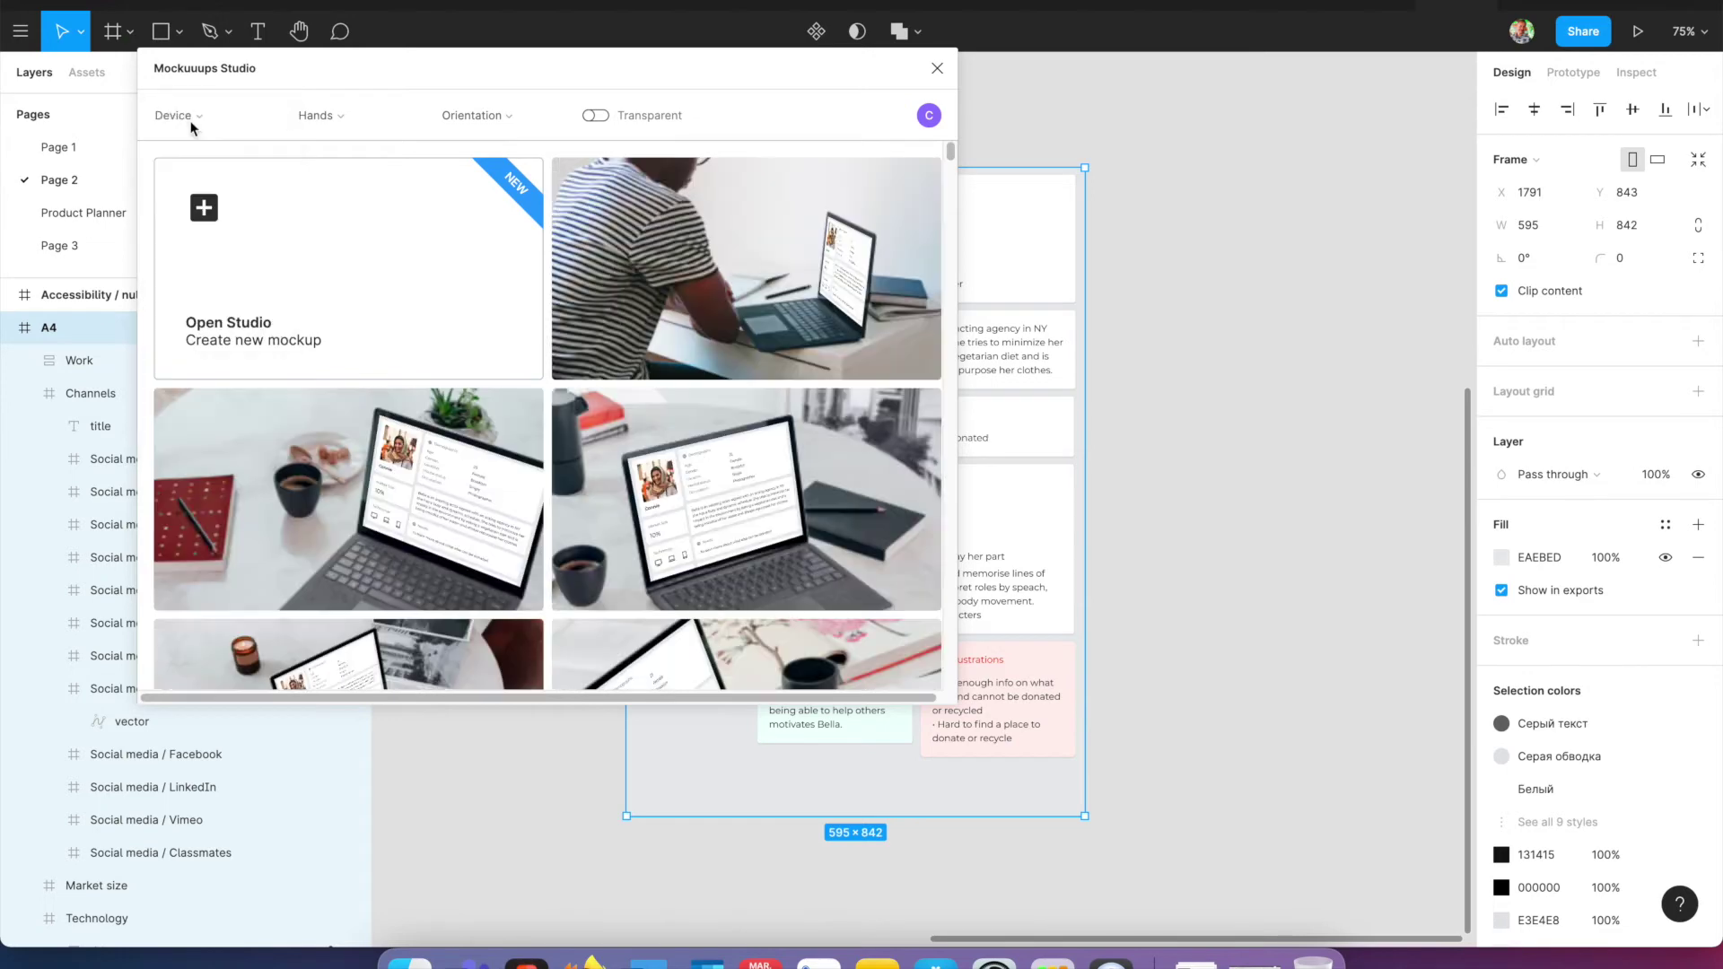
- Look over the mockups for all devices and close the Mockuuups Studio plugin
{"action": "scroll", "coordinate": [745, 395], "scroll_direction": "down", "scroll_amount": 3}
{"action": "scroll", "coordinate": [732, 390], "scroll_direction": "down", "scroll_amount": 2}
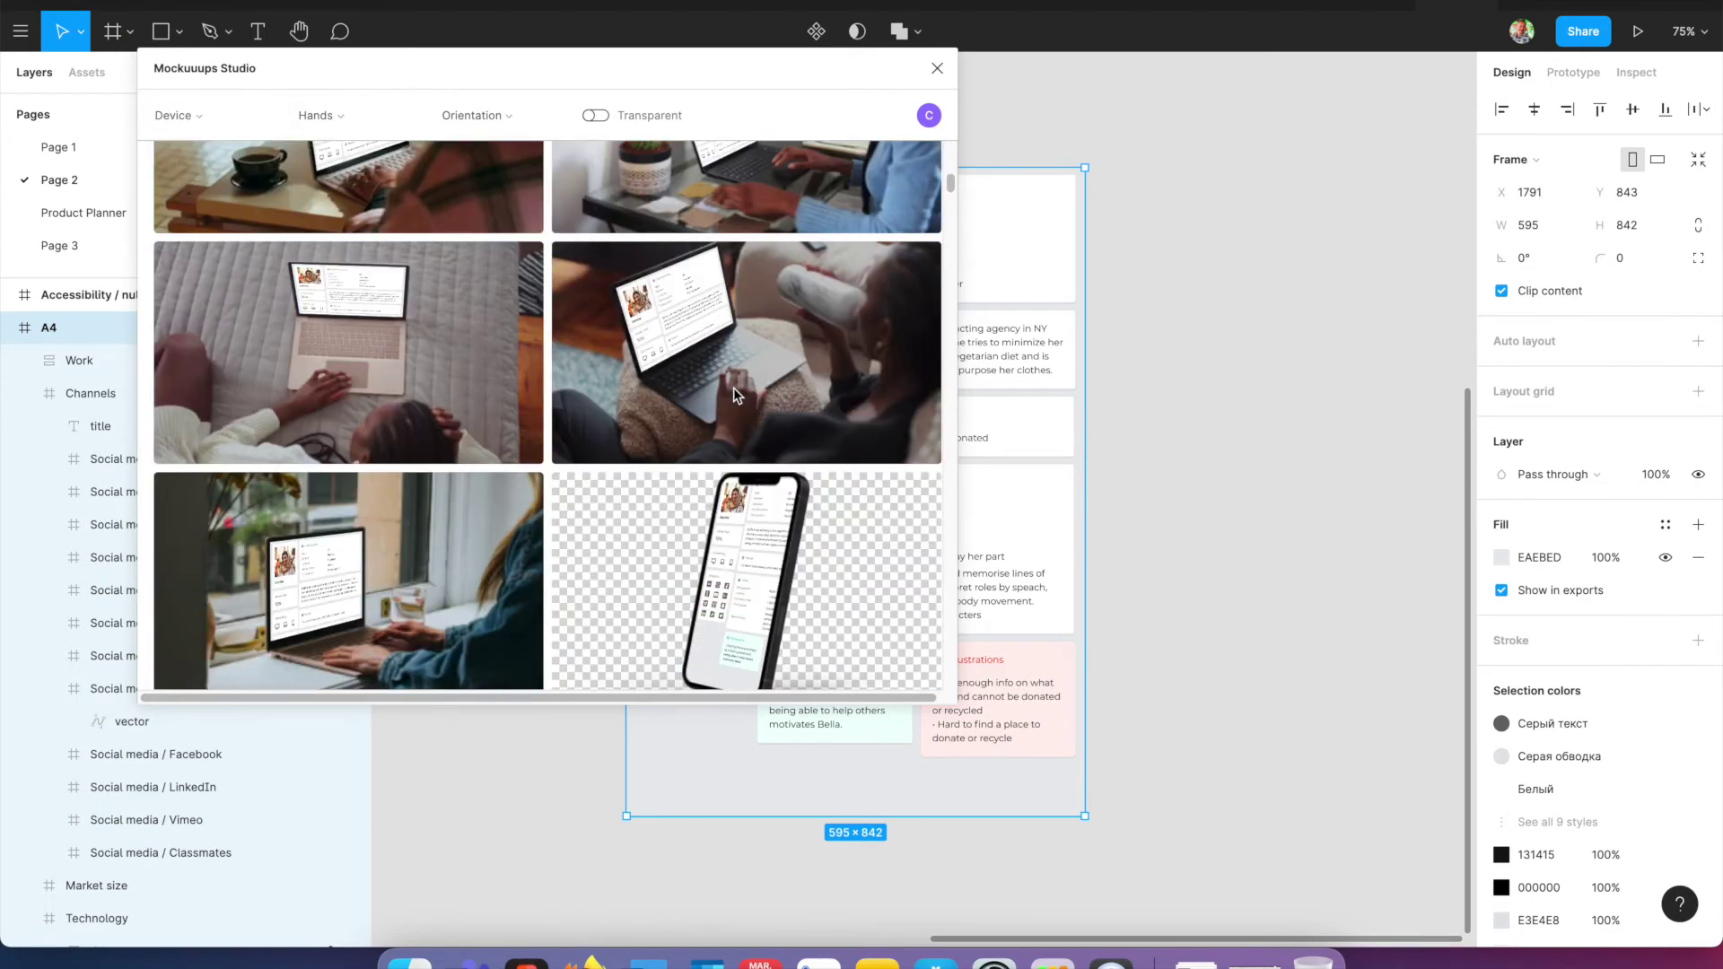
{"action": "scroll", "coordinate": [734, 388], "scroll_direction": "down", "scroll_amount": 3}
{"action": "scroll", "coordinate": [738, 395], "scroll_direction": "up", "scroll_amount": 4}
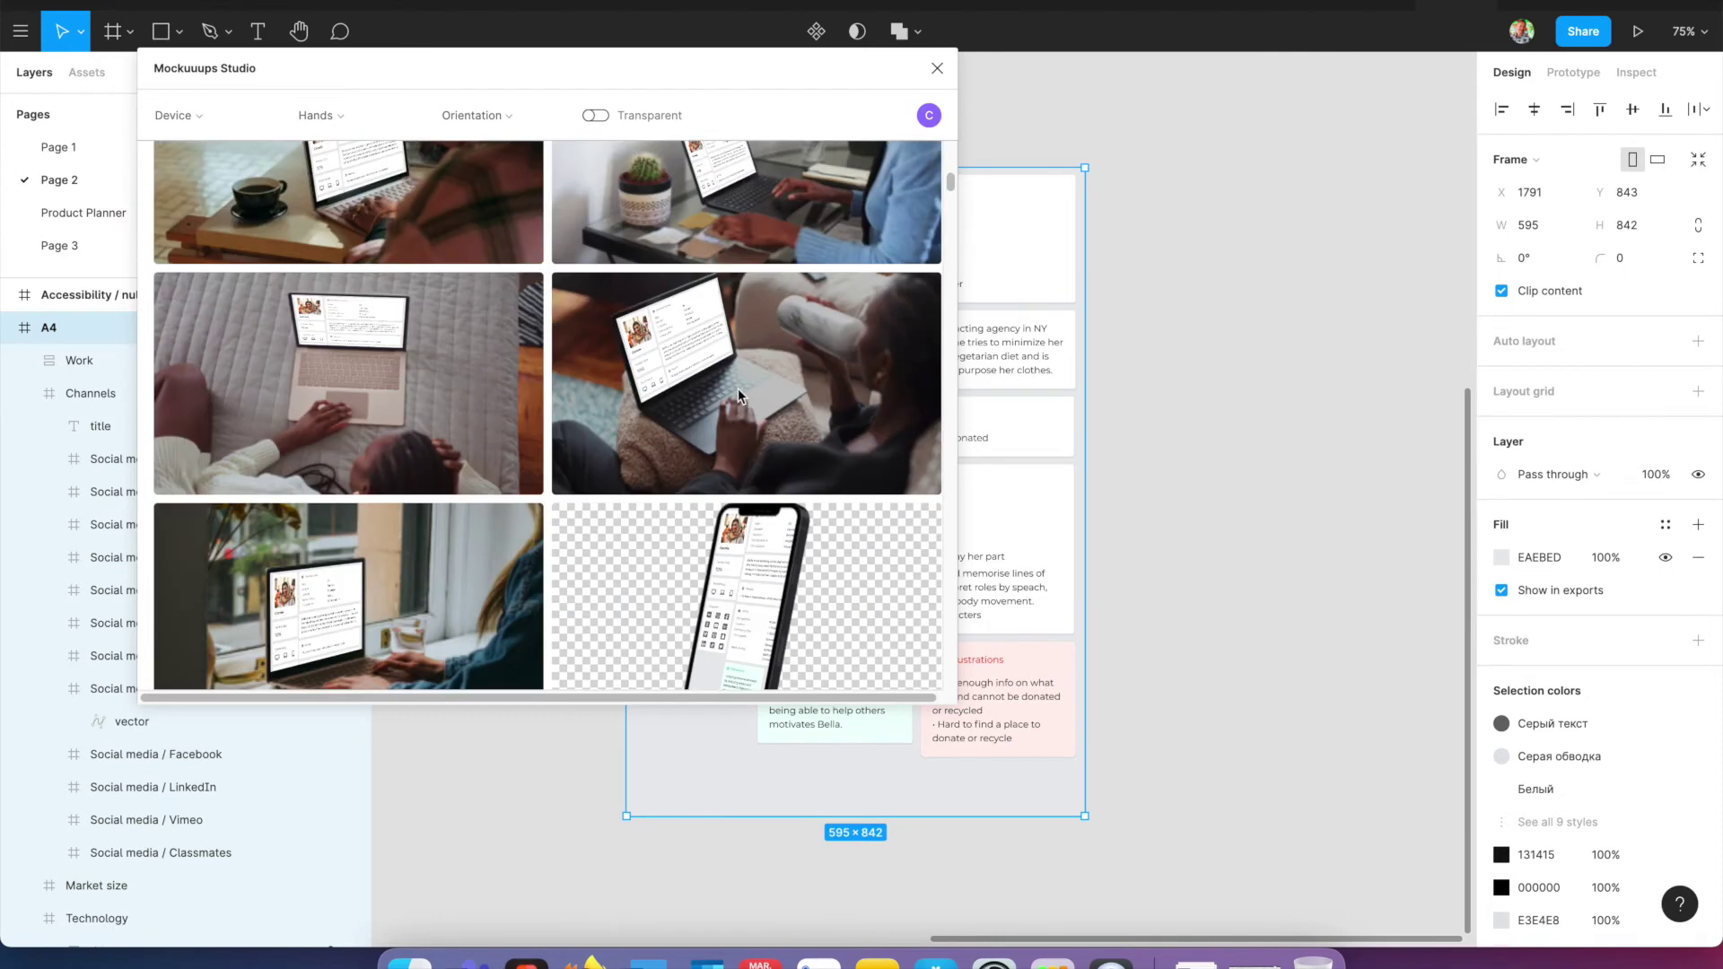
{"action": "scroll", "coordinate": [738, 396], "scroll_direction": "up", "scroll_amount": 3}
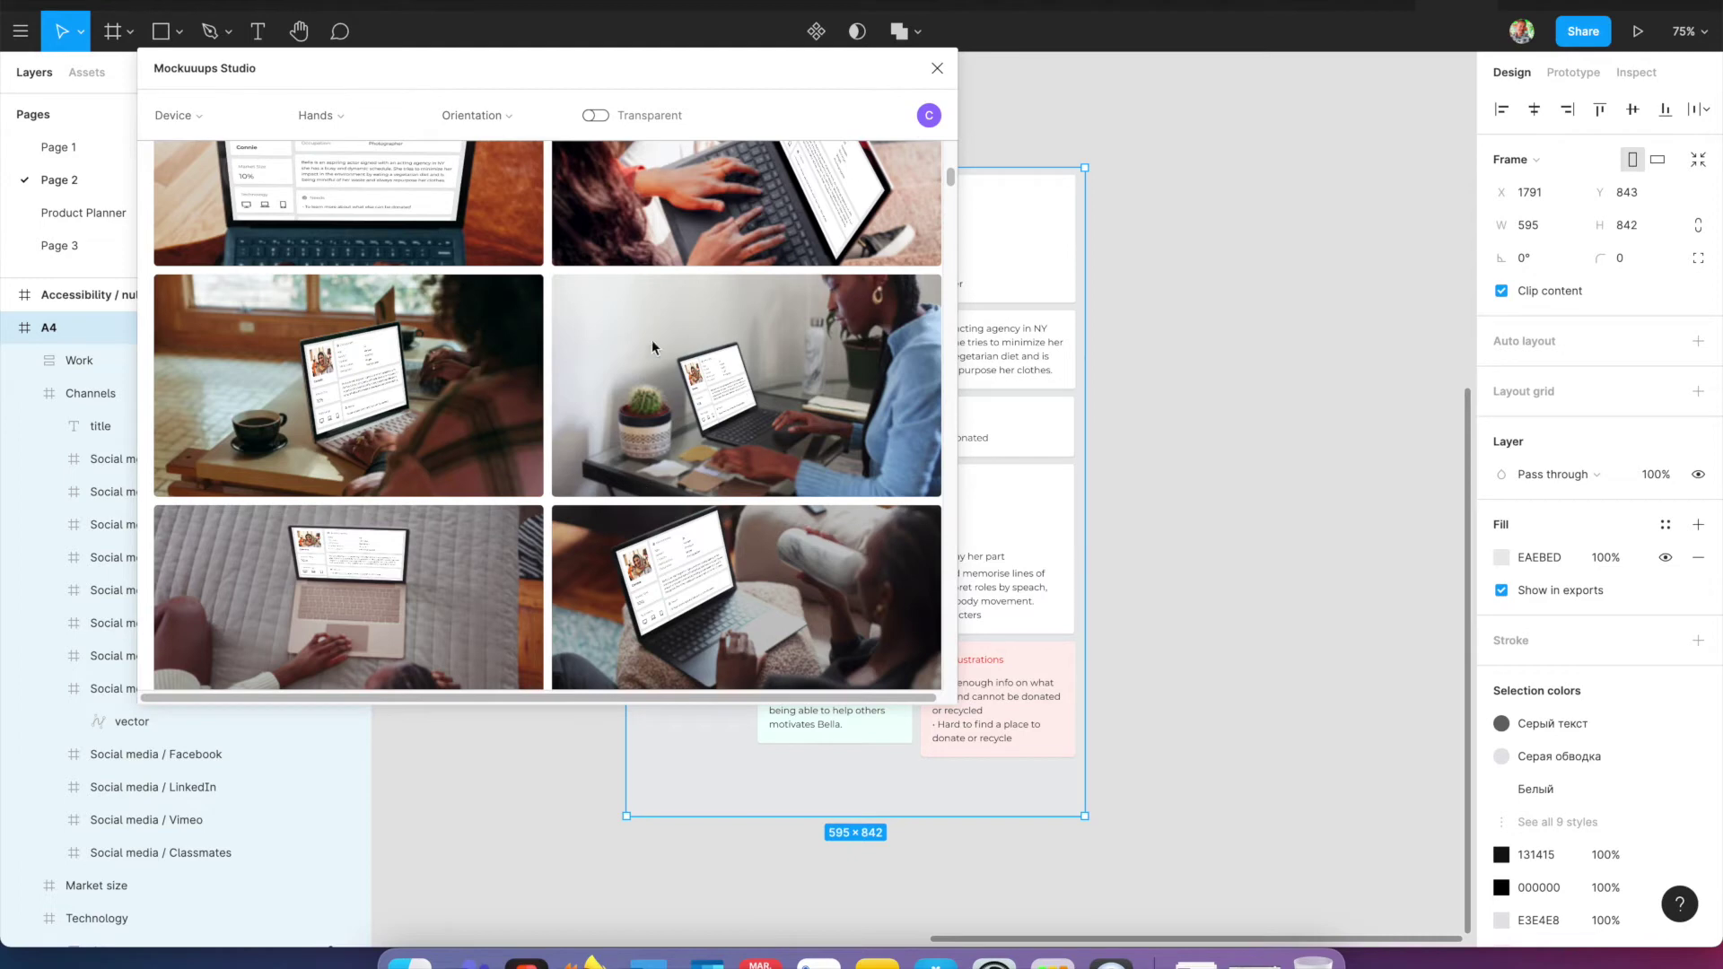
{"action": "scroll", "coordinate": [651, 348], "scroll_direction": "up", "scroll_amount": 3}
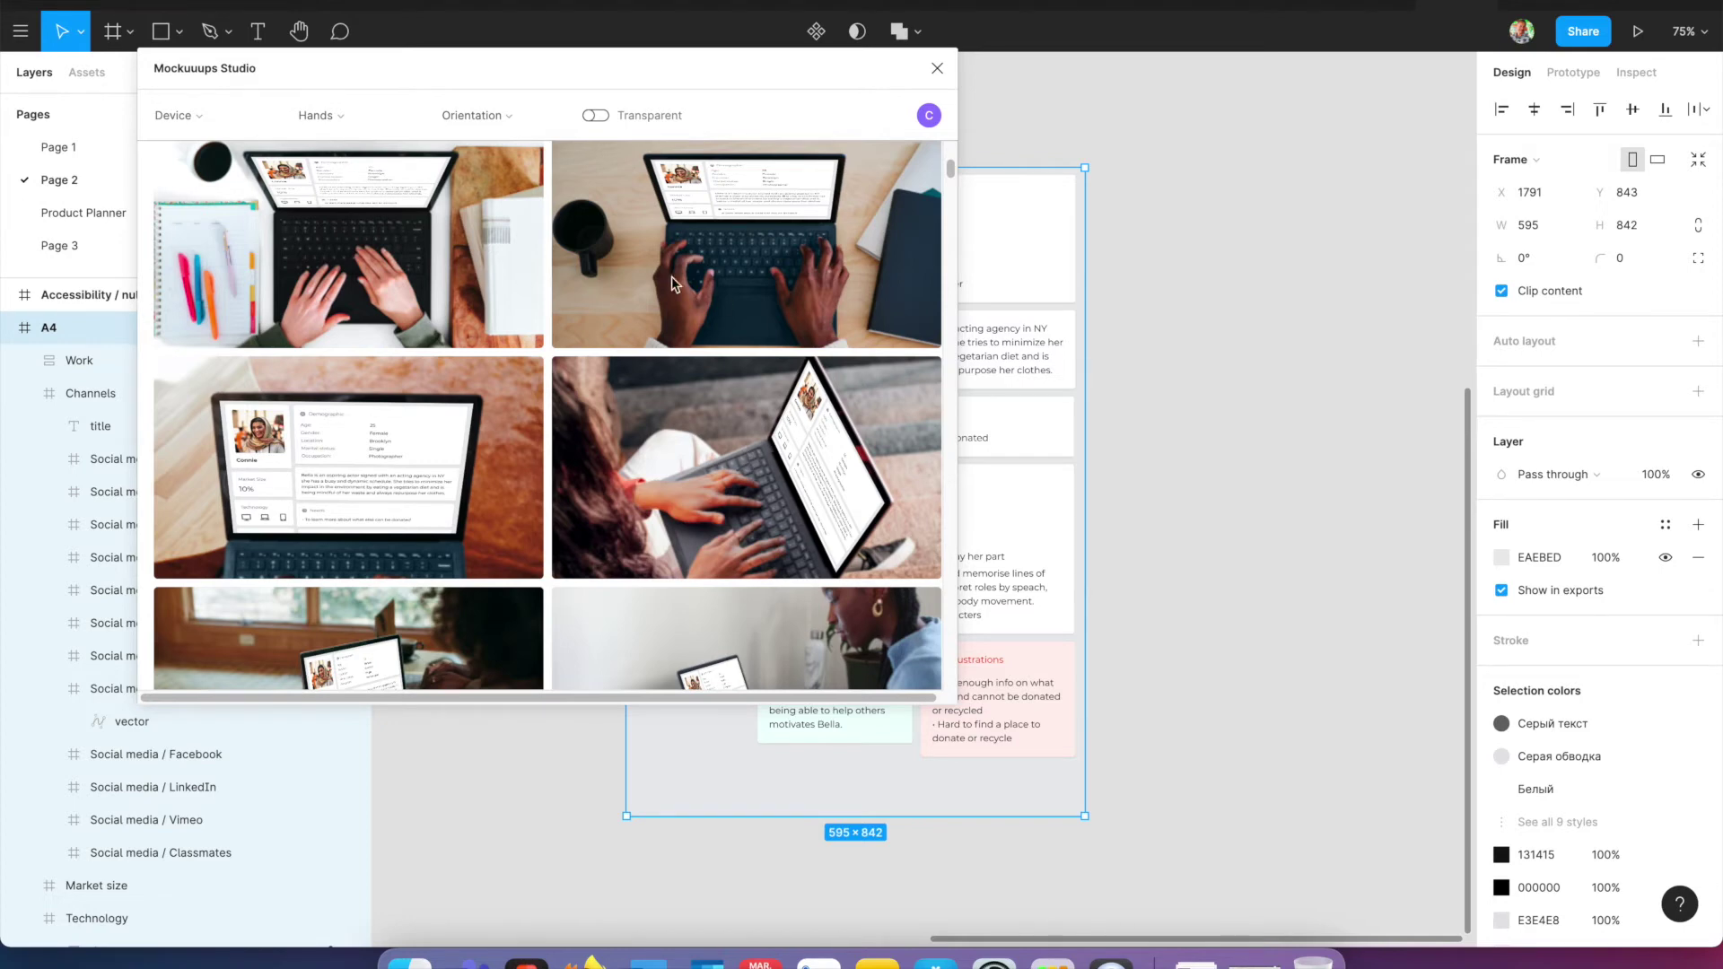
{"action": "left_click", "coordinate": [937, 70]}
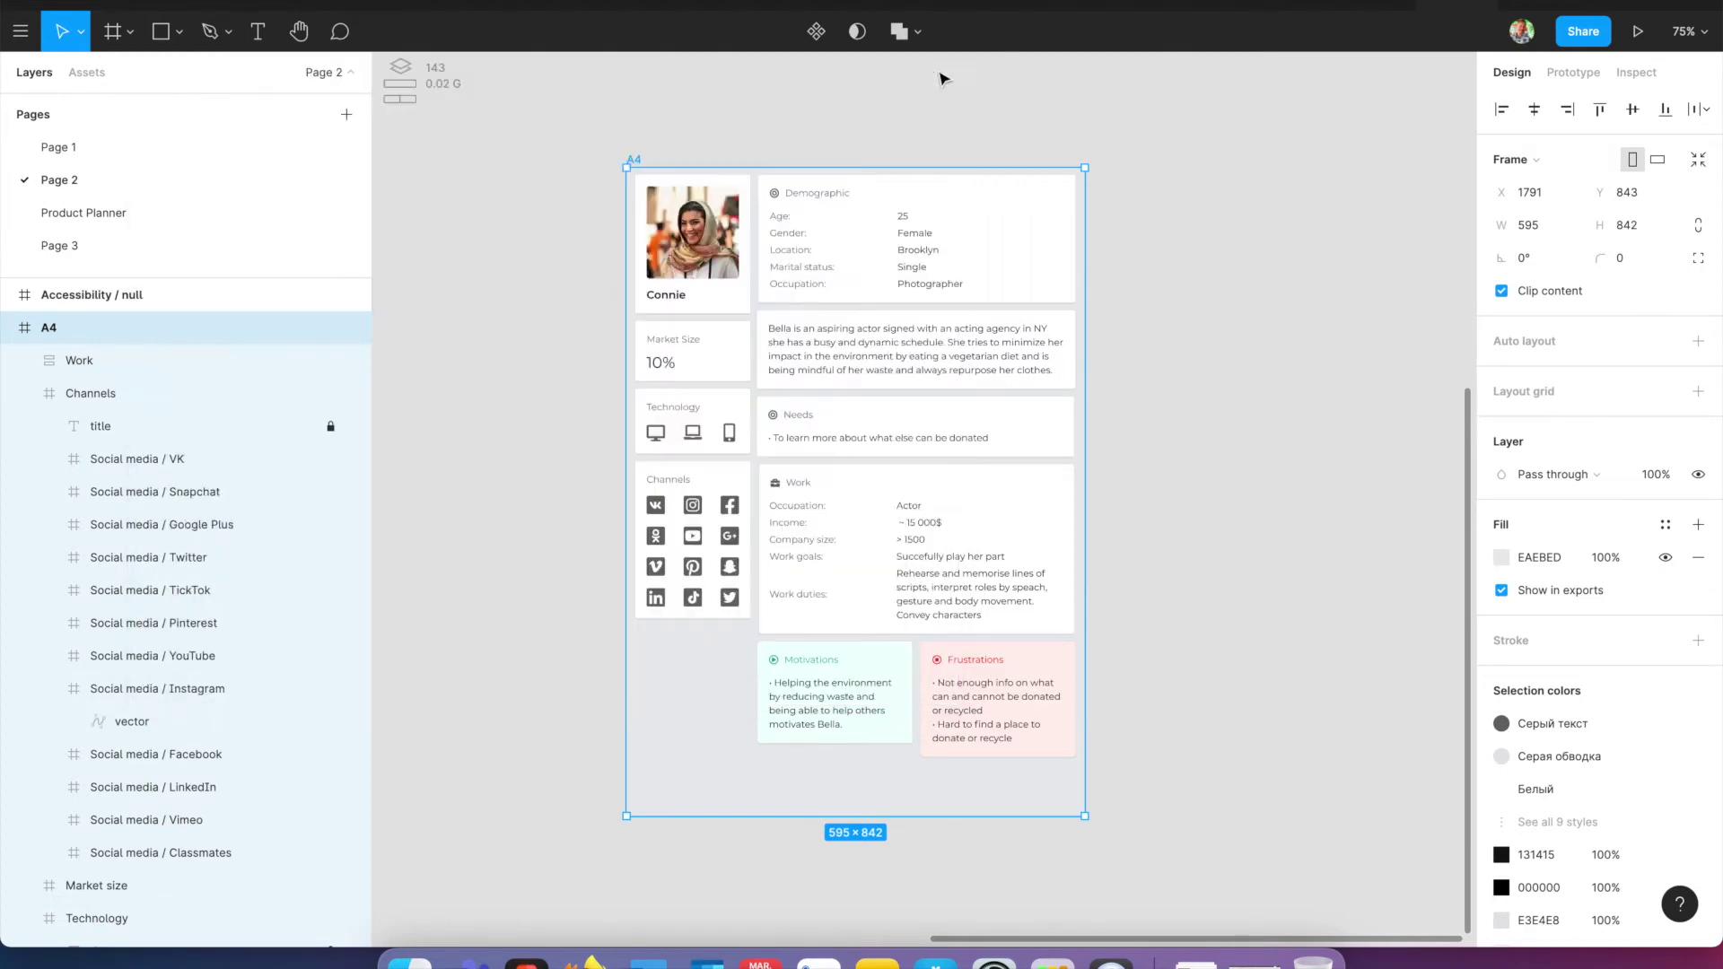
- Switch to Page 3 and show Frame 1 with its 12:00 text
{"action": "left_click", "coordinate": [90, 212]}
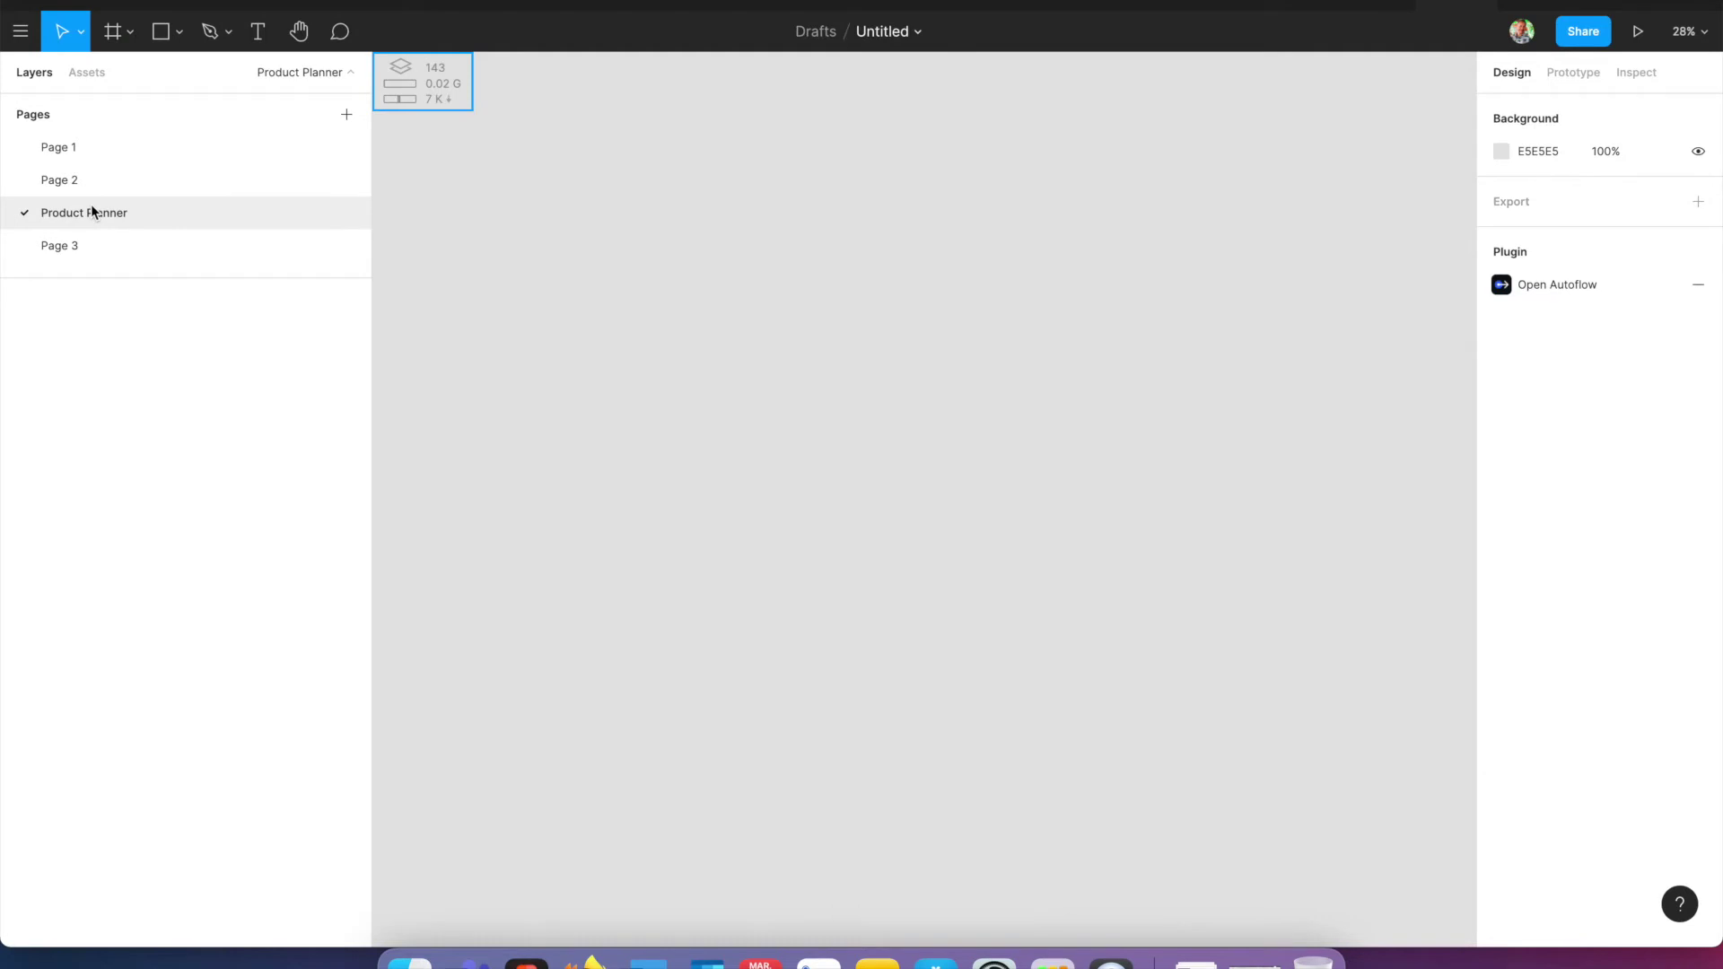
{"action": "left_click", "coordinate": [84, 245]}
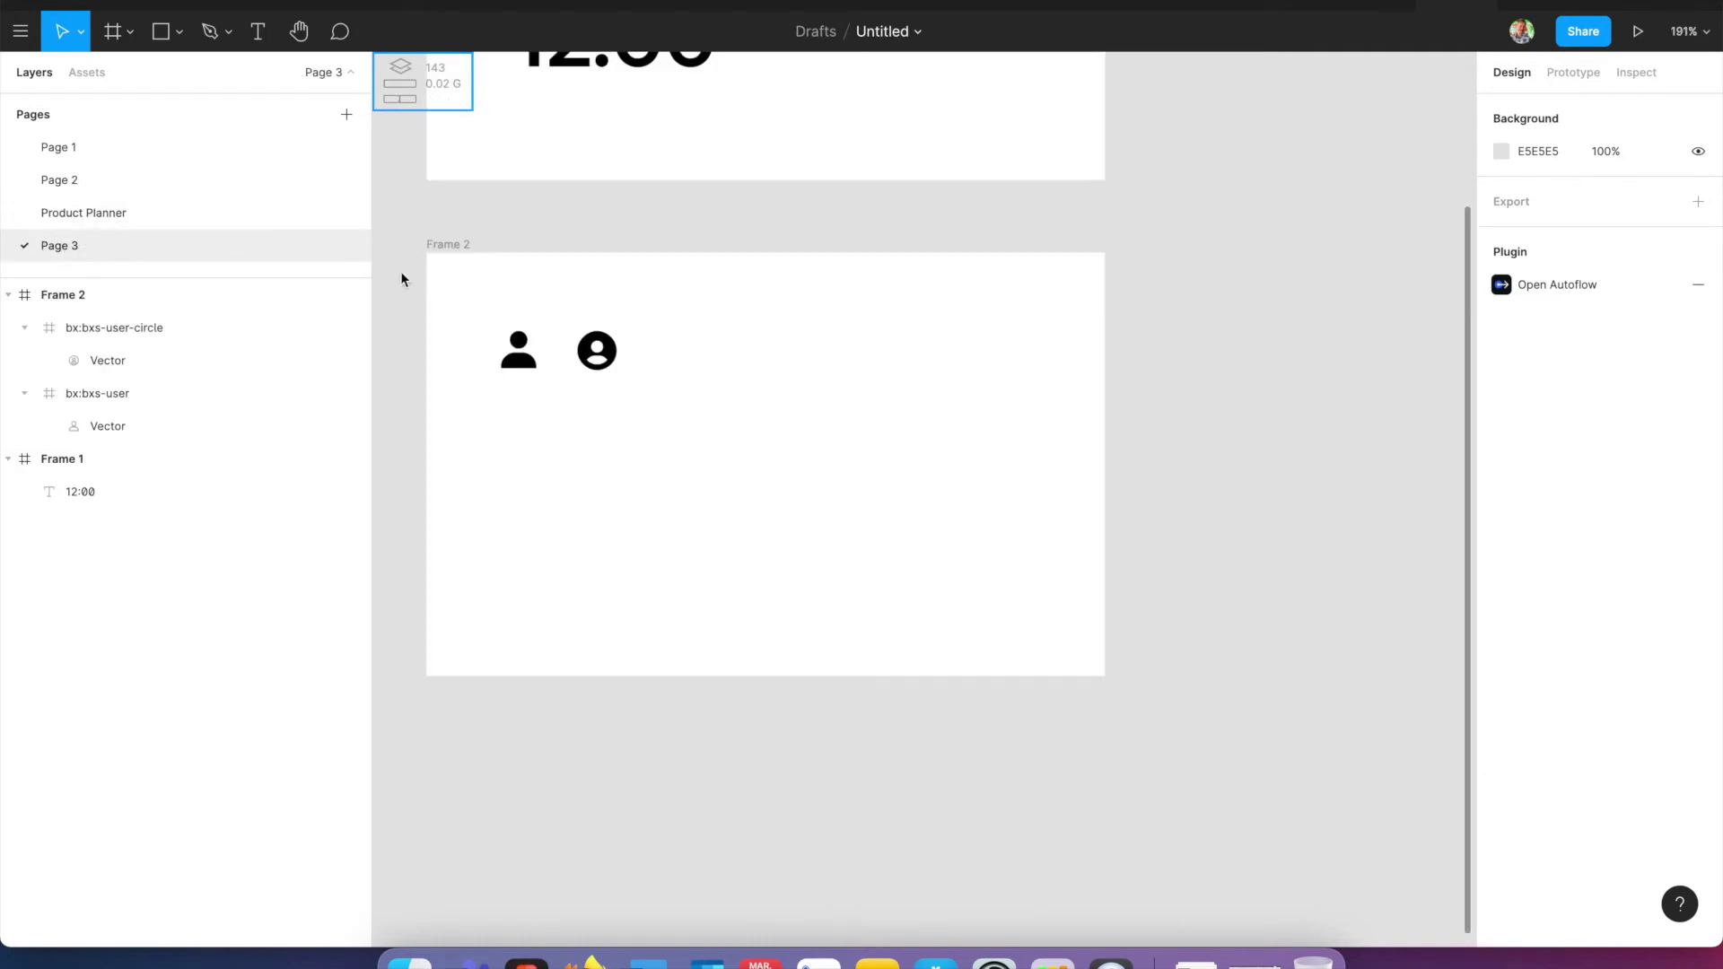
{"action": "left_click_drag", "start_coordinate": [620, 215], "coordinate": [691, 516]}
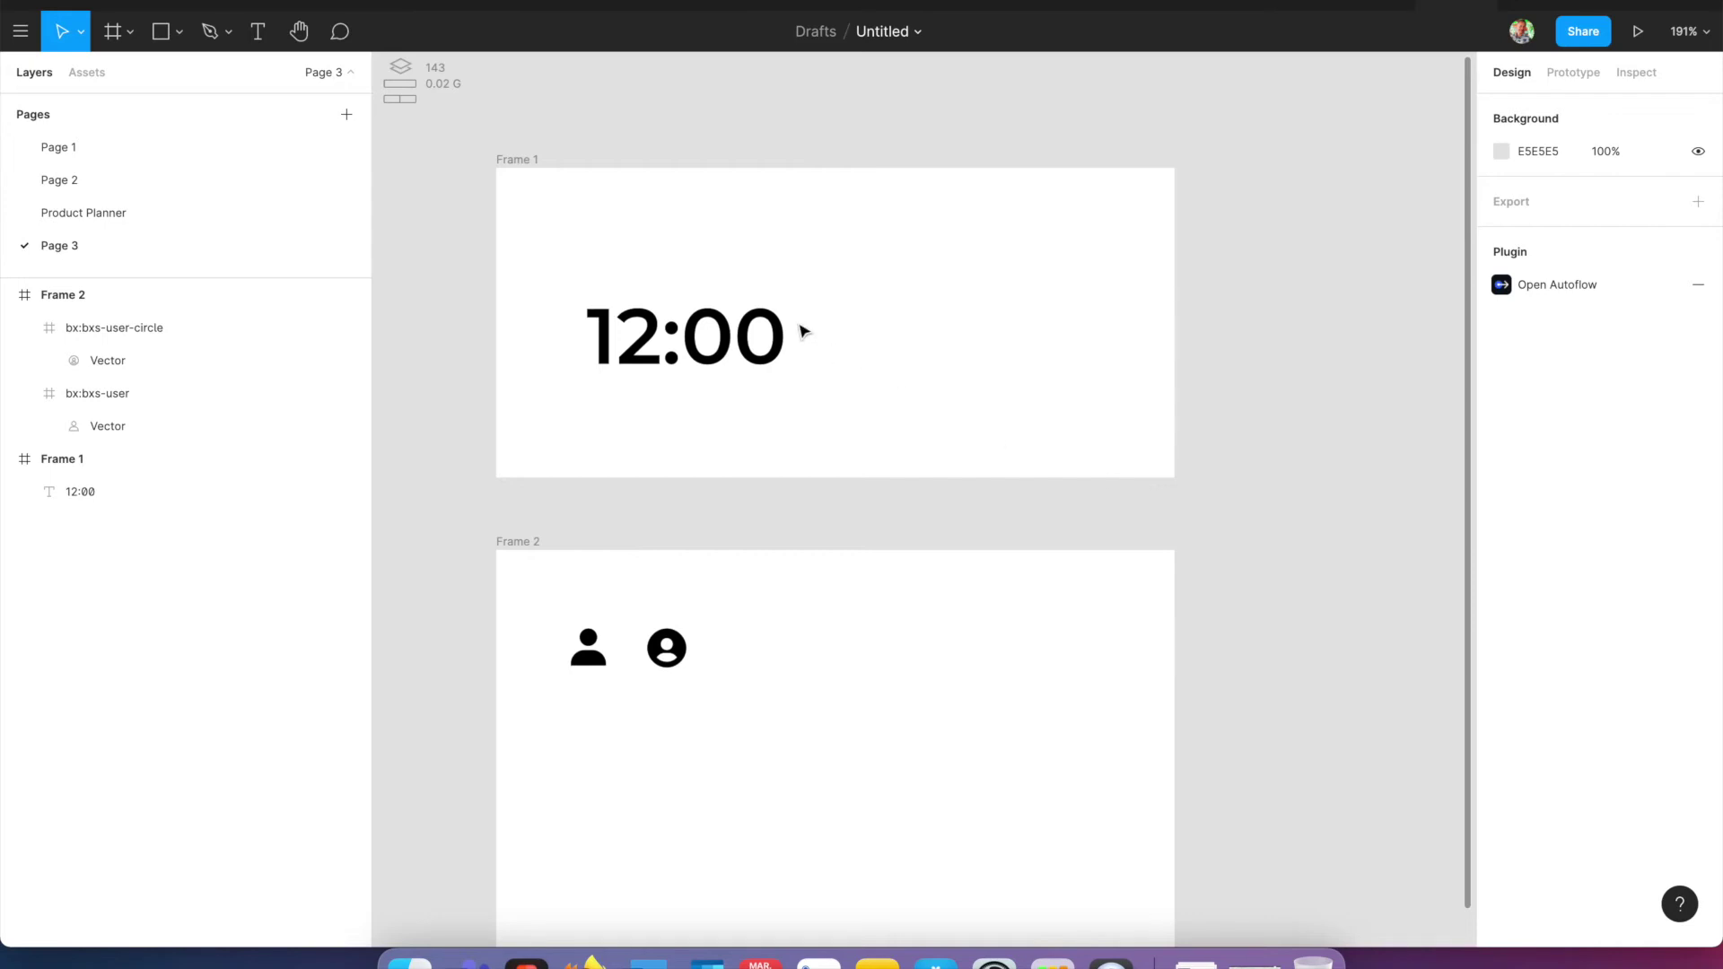
- Select the 12:00 text in Frame 1 and run the Timer plugin on it
{"action": "left_click", "coordinate": [678, 377]}
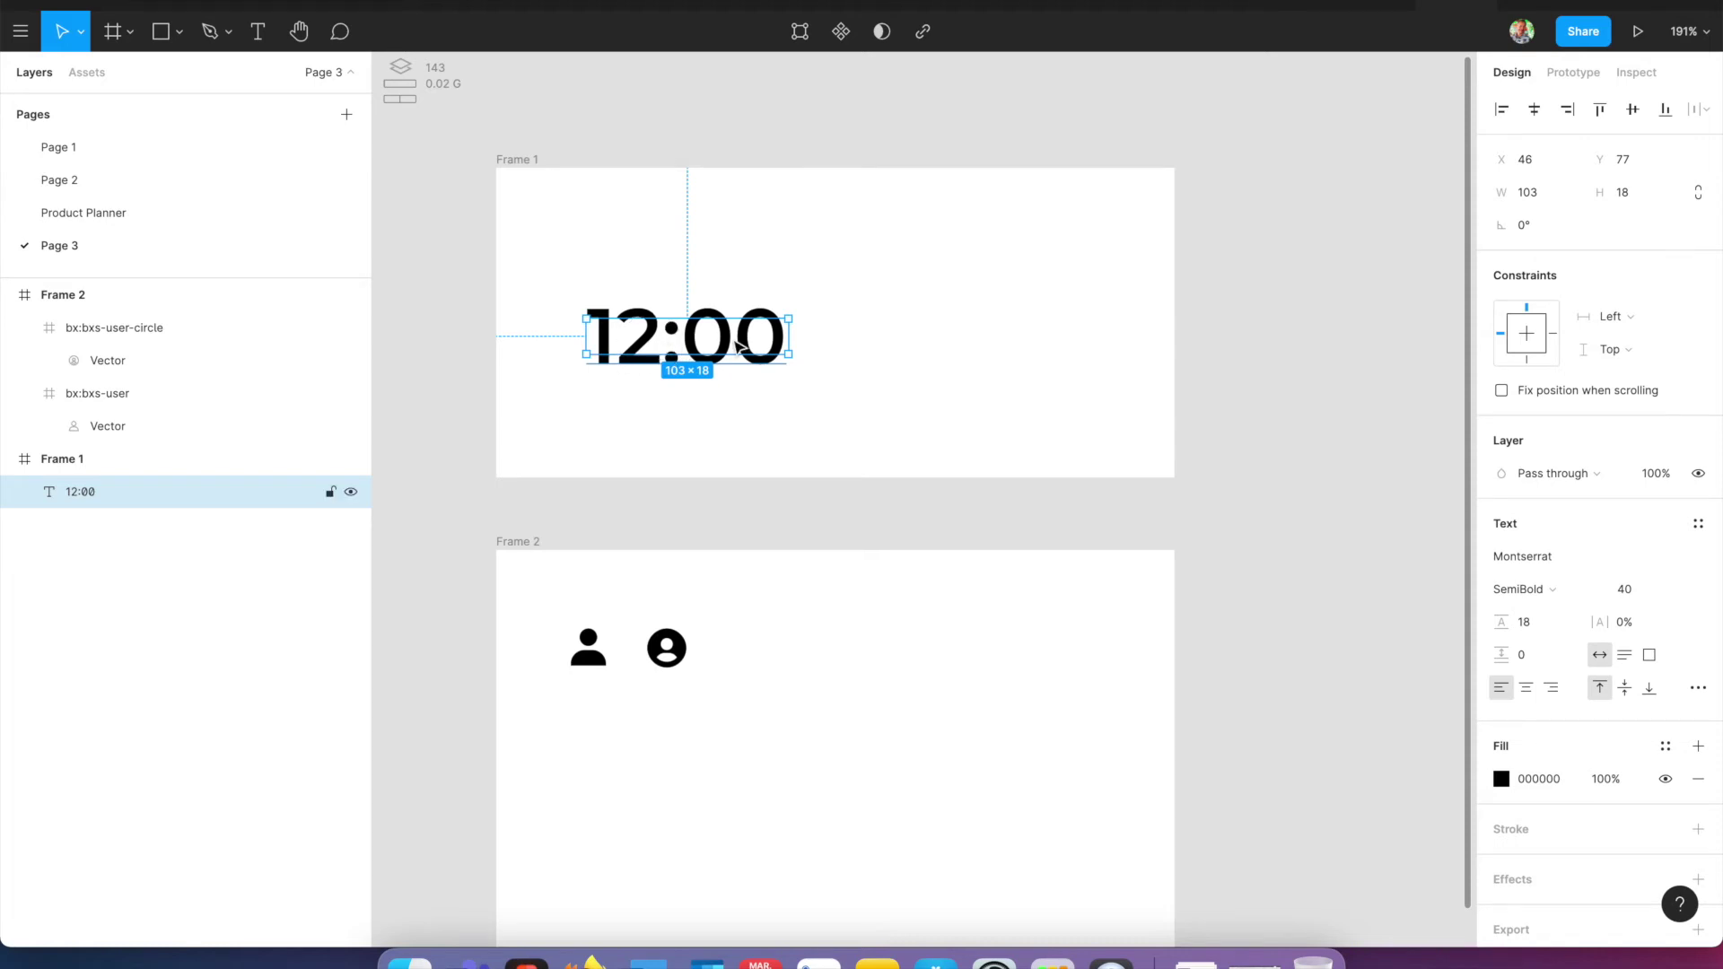
{"action": "key", "text": "super+slash"}
{"action": "type", "text": "time"}
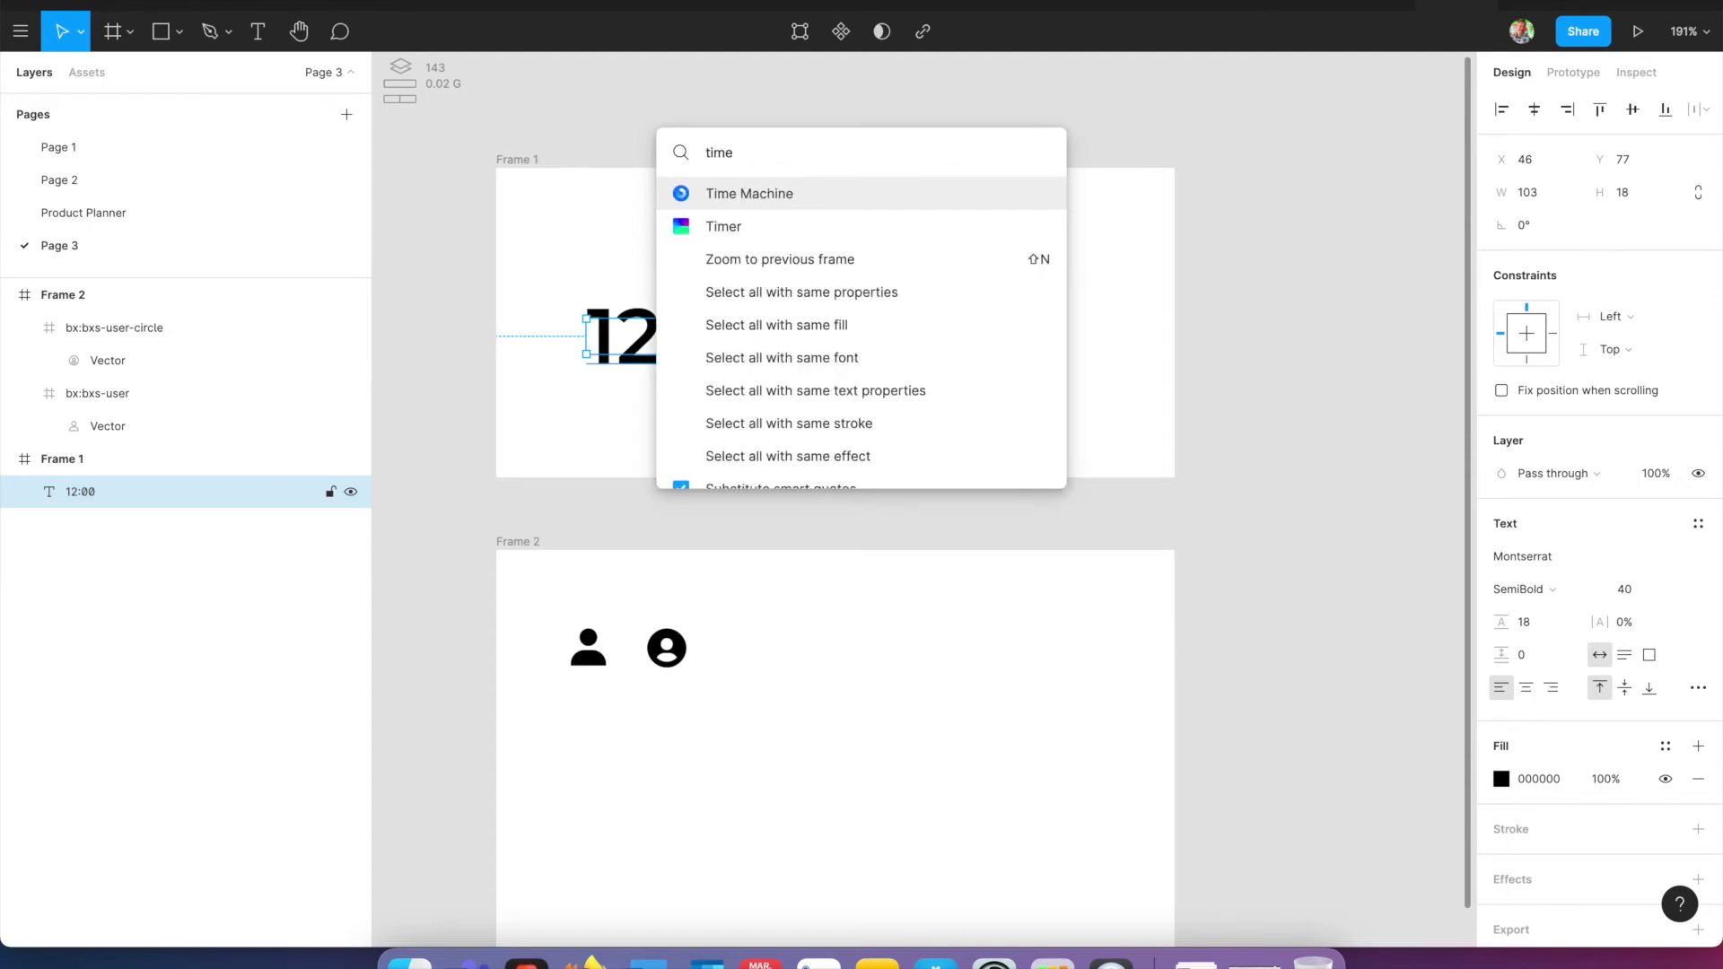
{"action": "key", "text": "Down"}
{"action": "key", "text": "Return"}
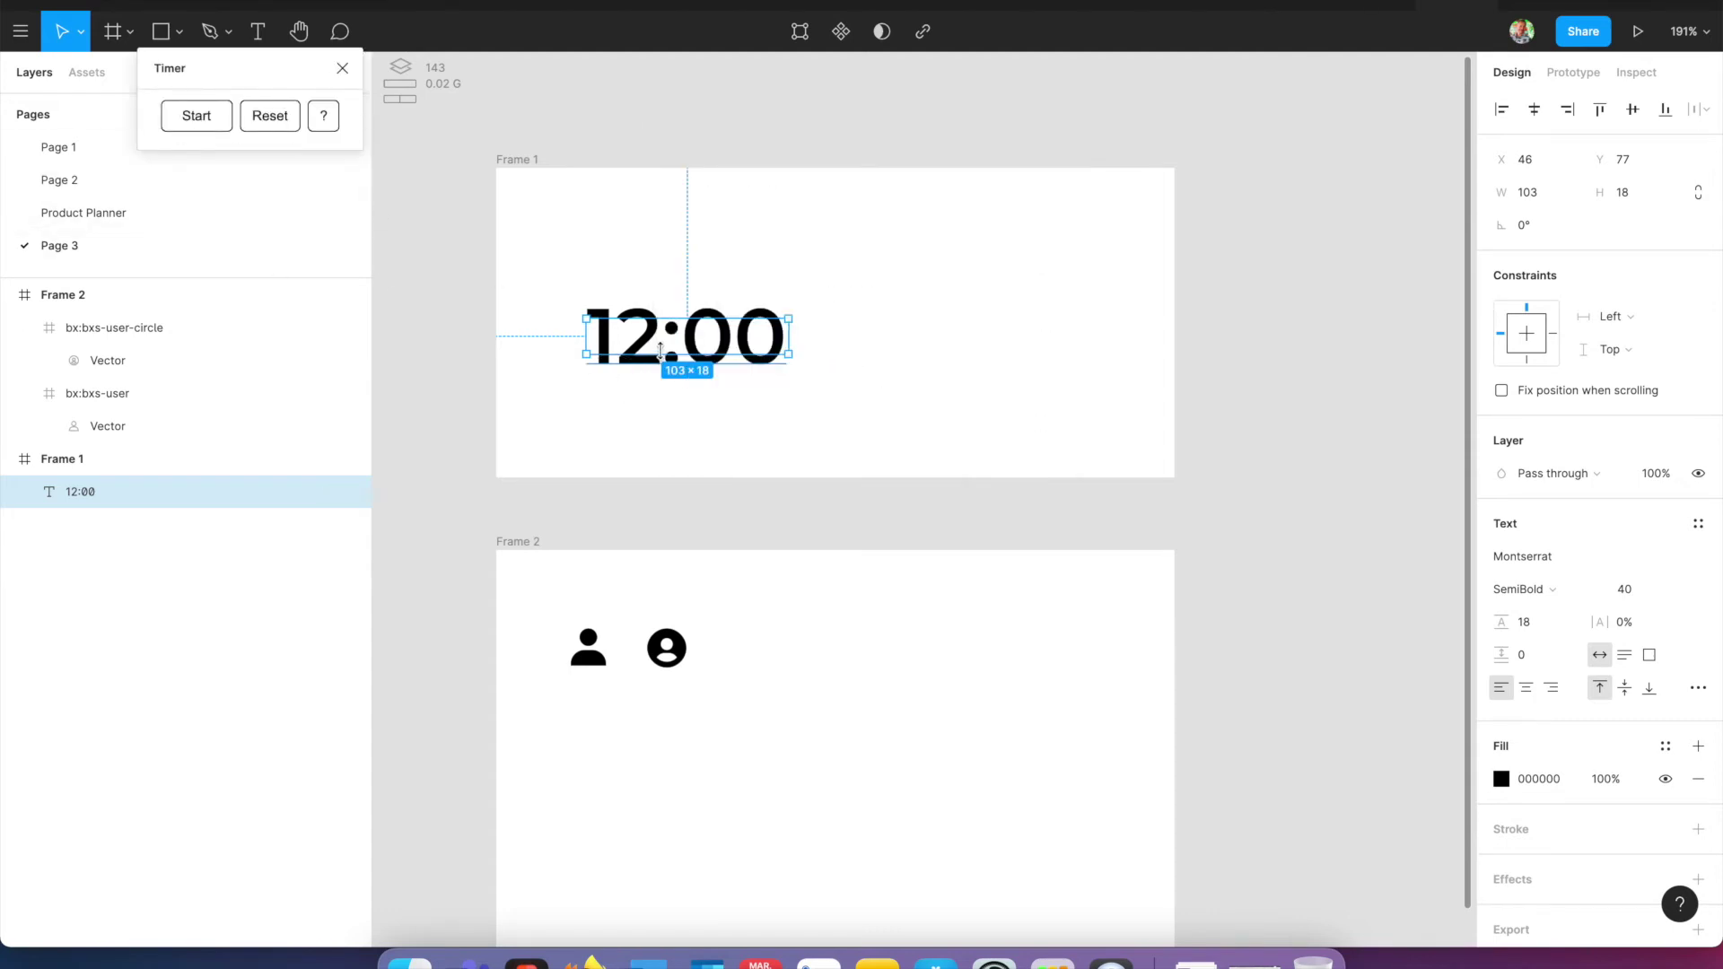
- Start the Timer countdown on the 12:00 text and reset it
{"action": "left_click", "coordinate": [592, 276]}
{"action": "left_click", "coordinate": [645, 325]}
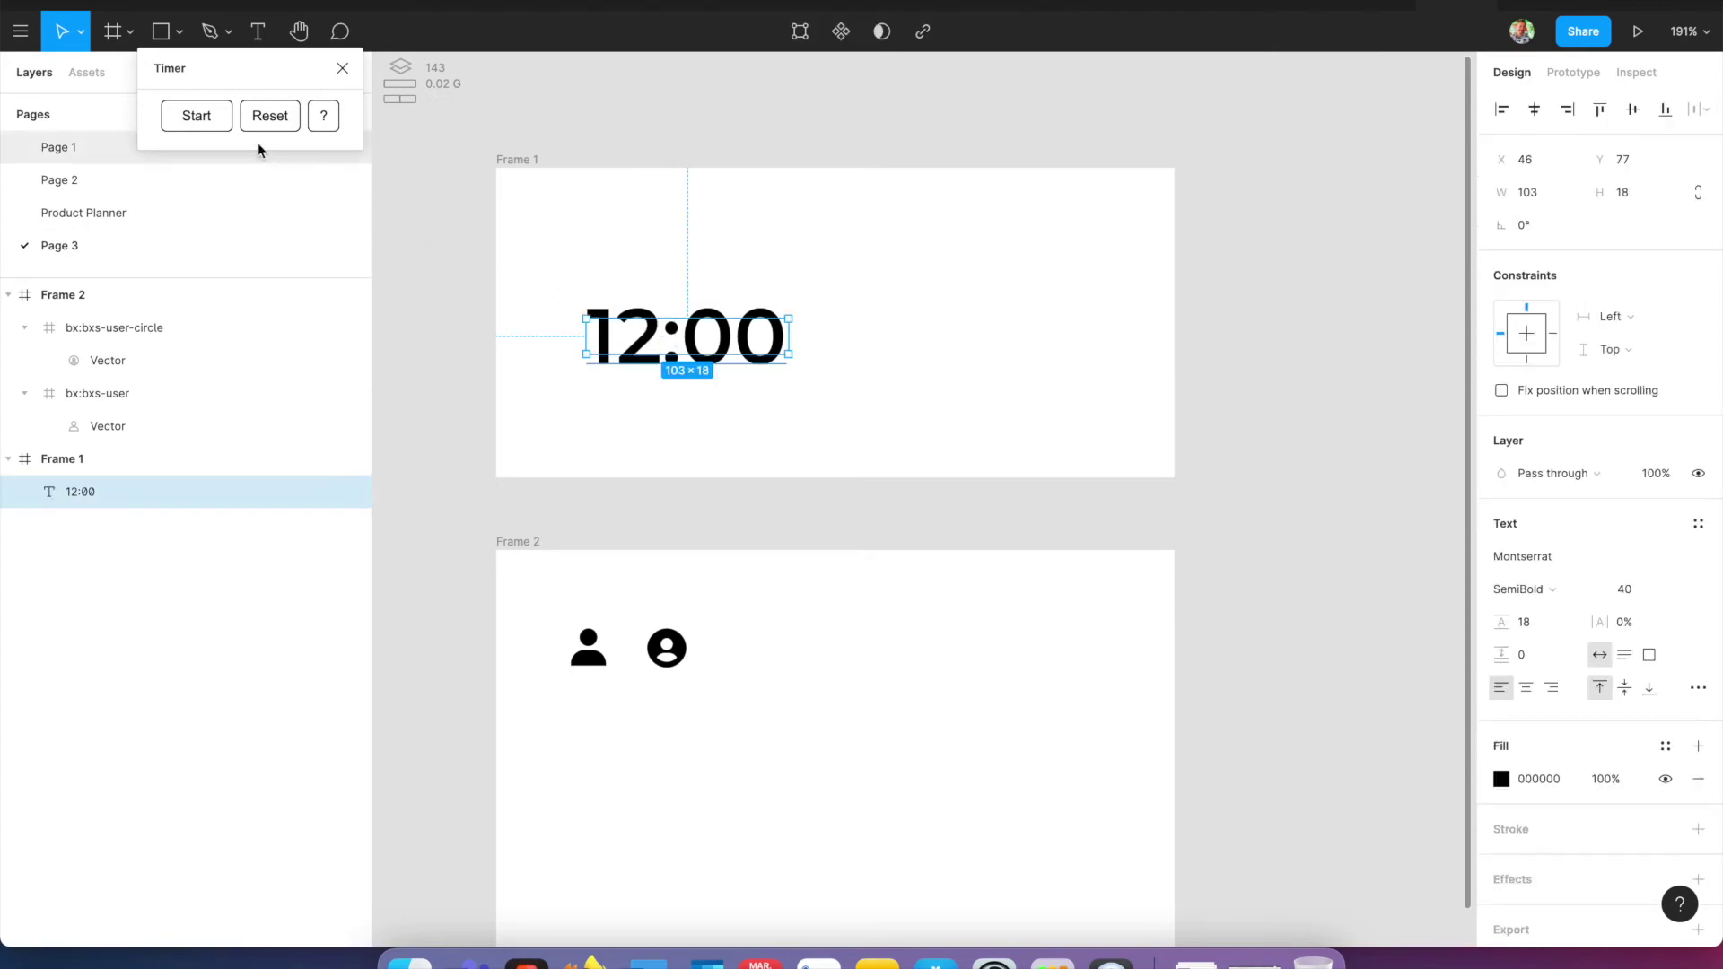
{"action": "left_click", "coordinate": [216, 122]}
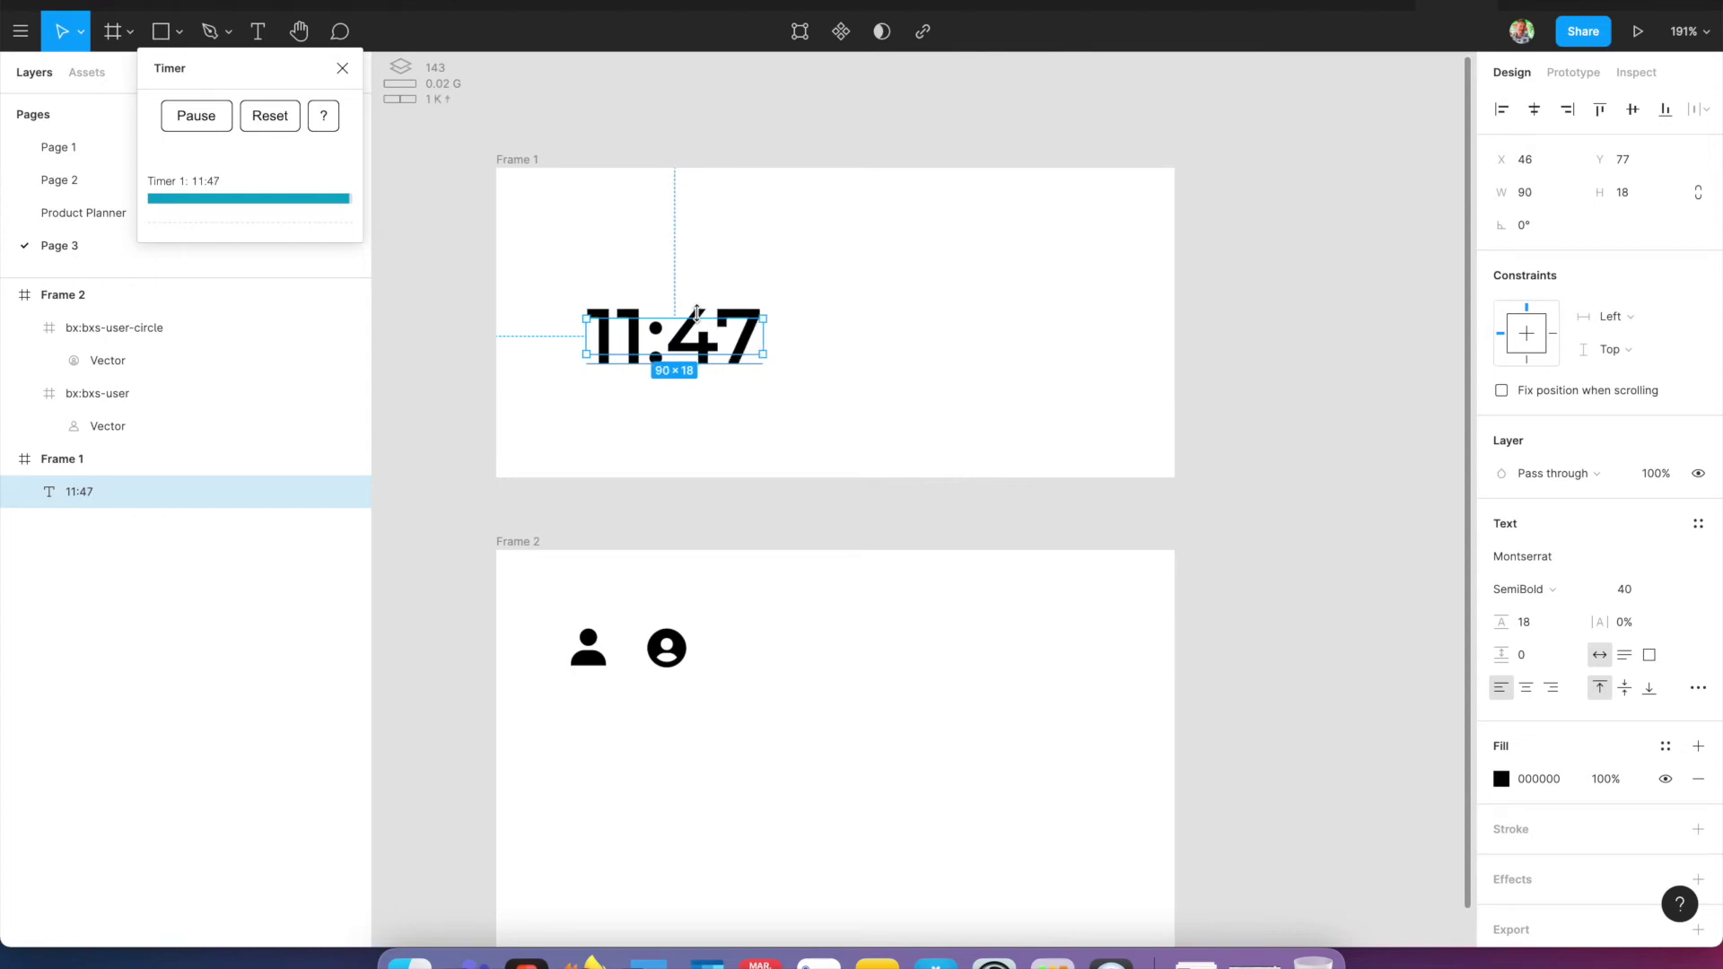
{"action": "left_click", "coordinate": [266, 126]}
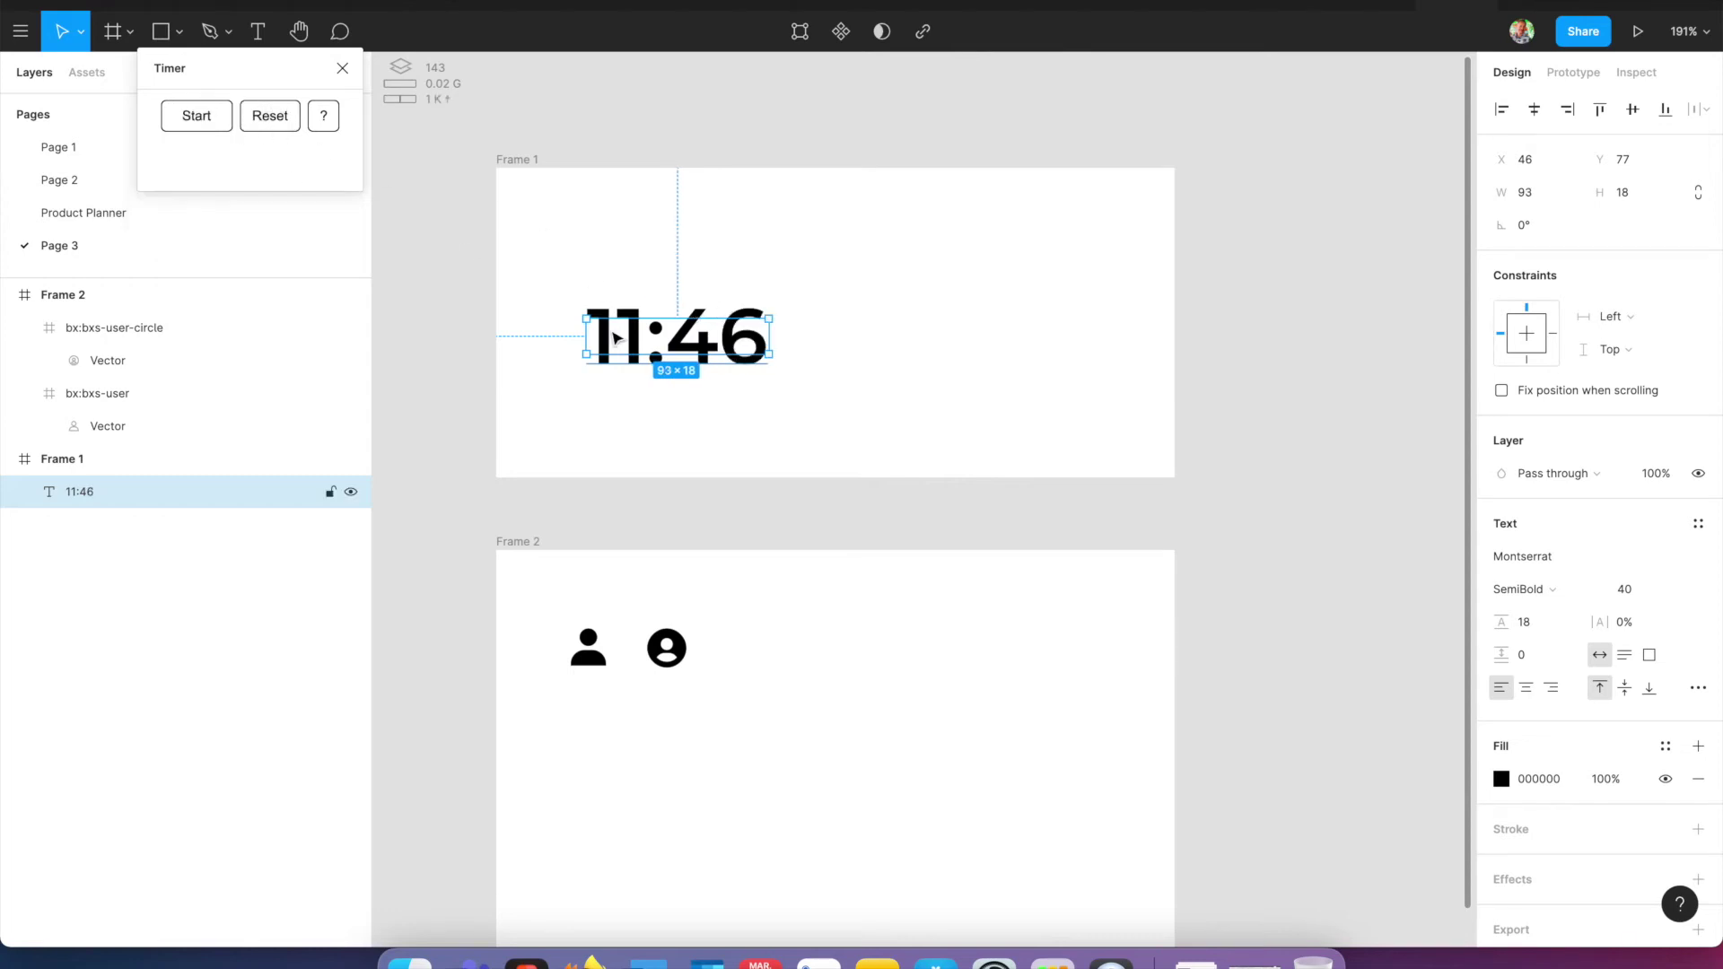
- Change the timer text to 30:00 and move it to the upper-left corner of Frame 1, at about X 9, Y 14
{"action": "double_click", "coordinate": [640, 341]}
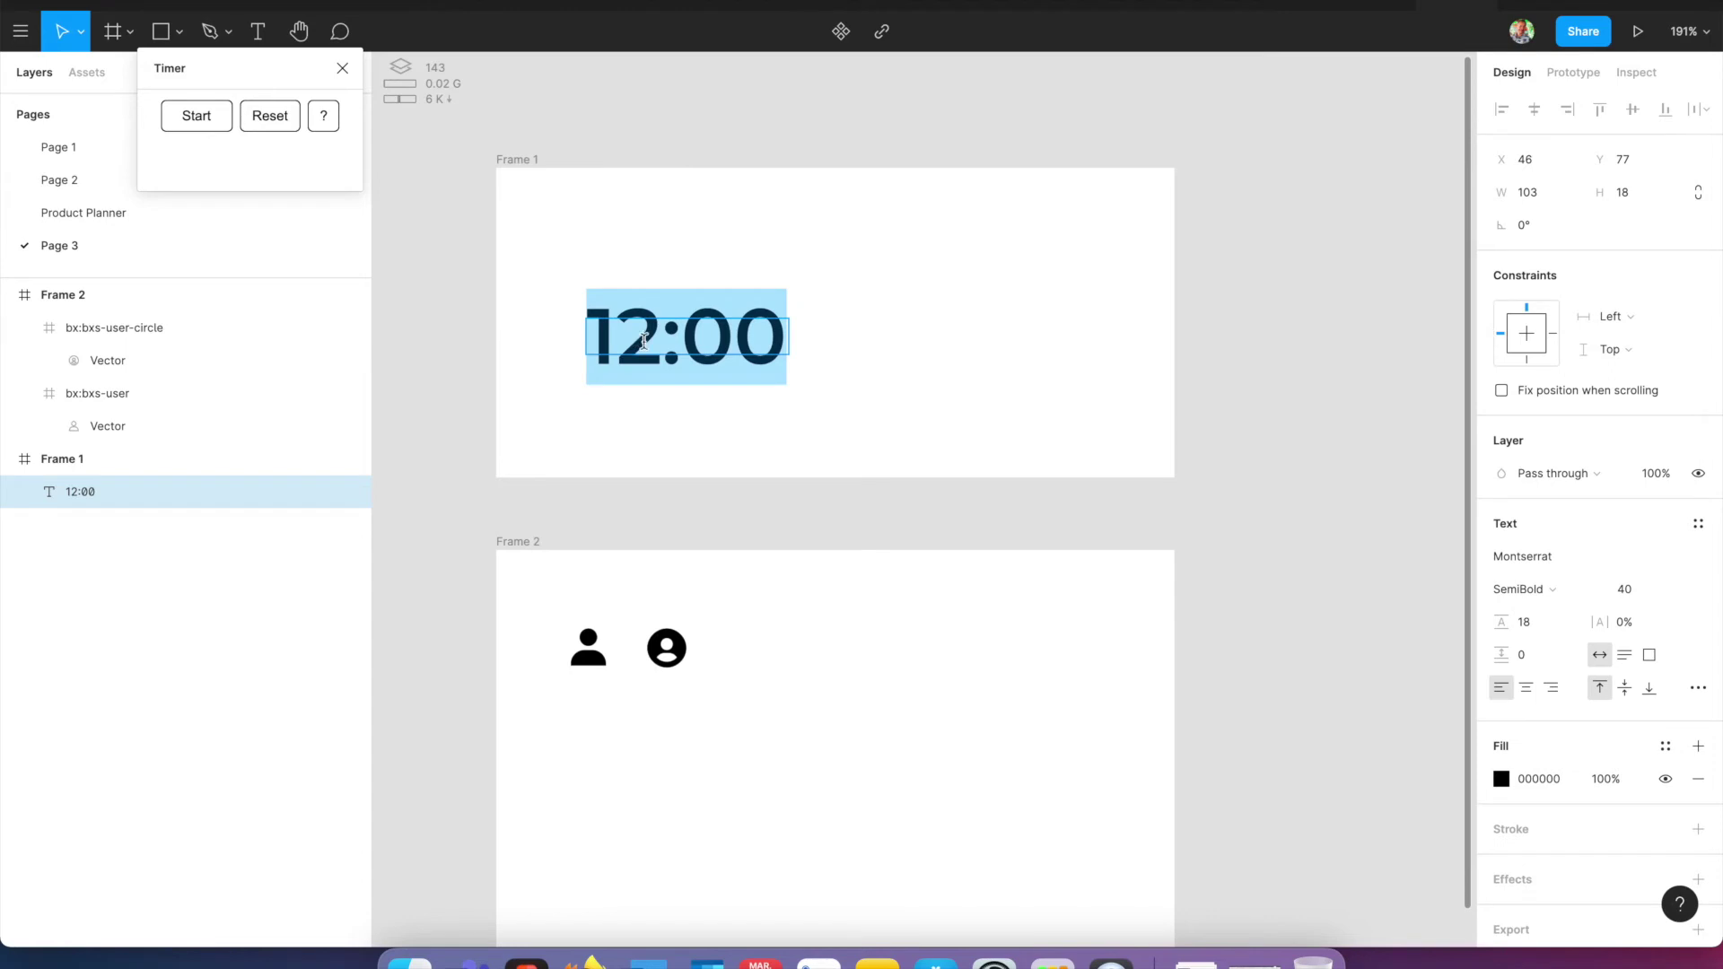
{"action": "left_click", "coordinate": [644, 340]}
{"action": "key", "text": "BackSpace"}
{"action": "key", "text": "BackSpace"}
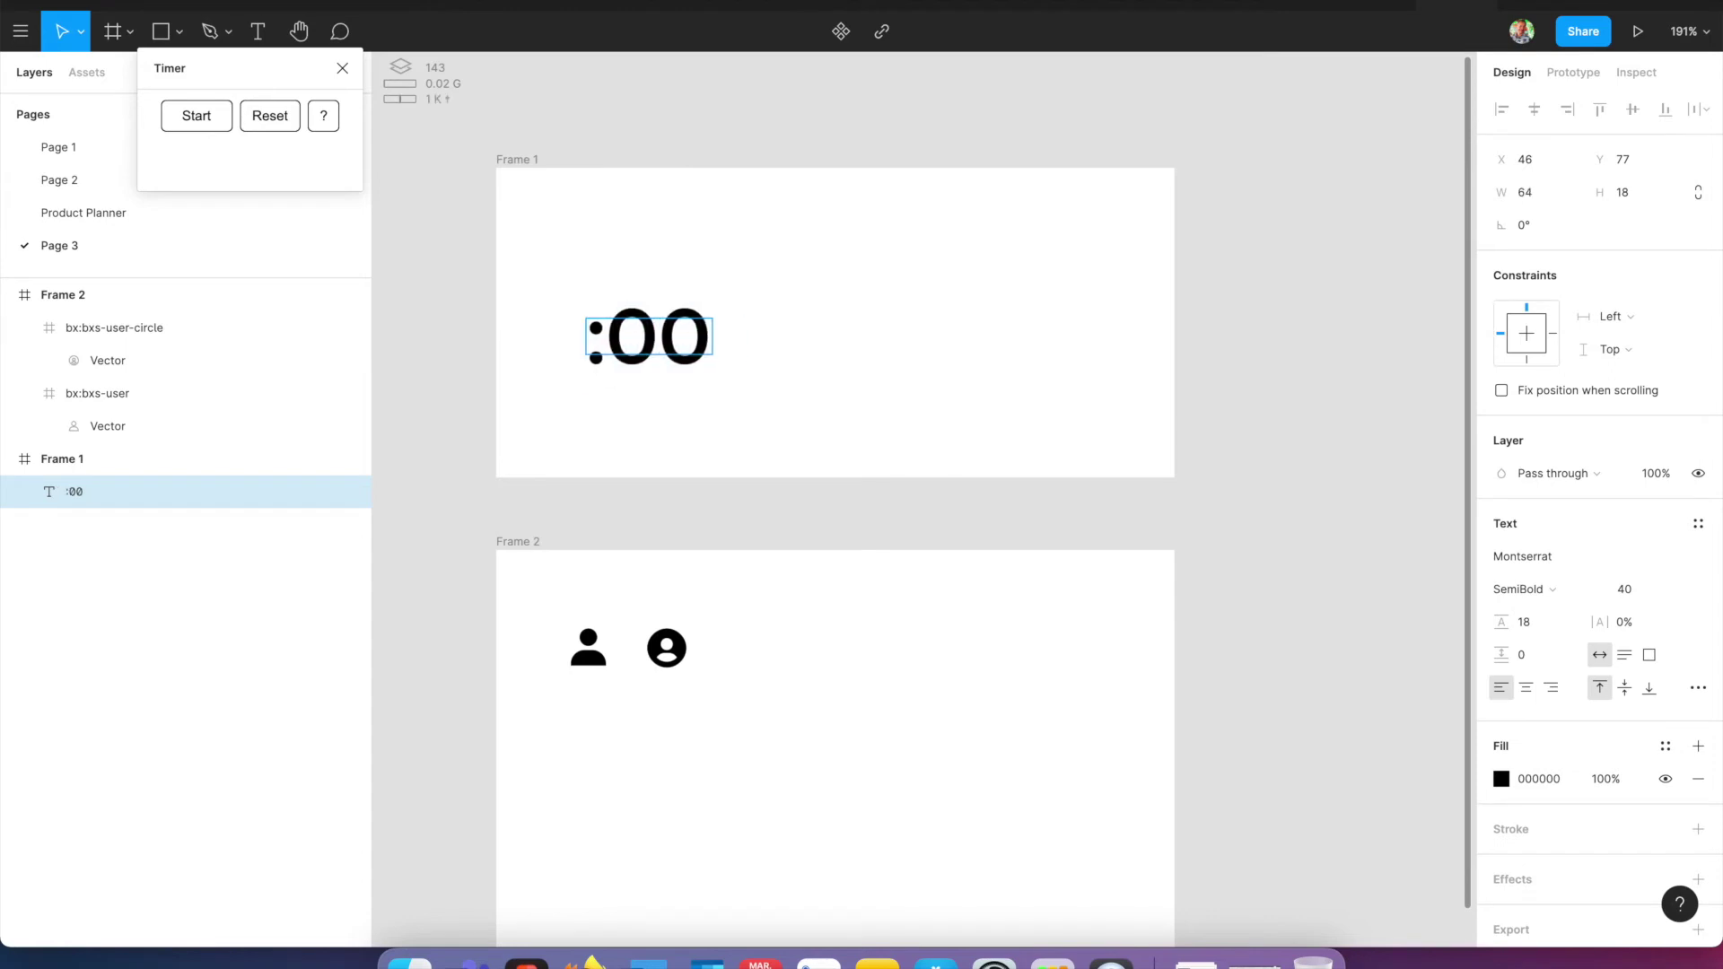
{"action": "type", "text": "30"}
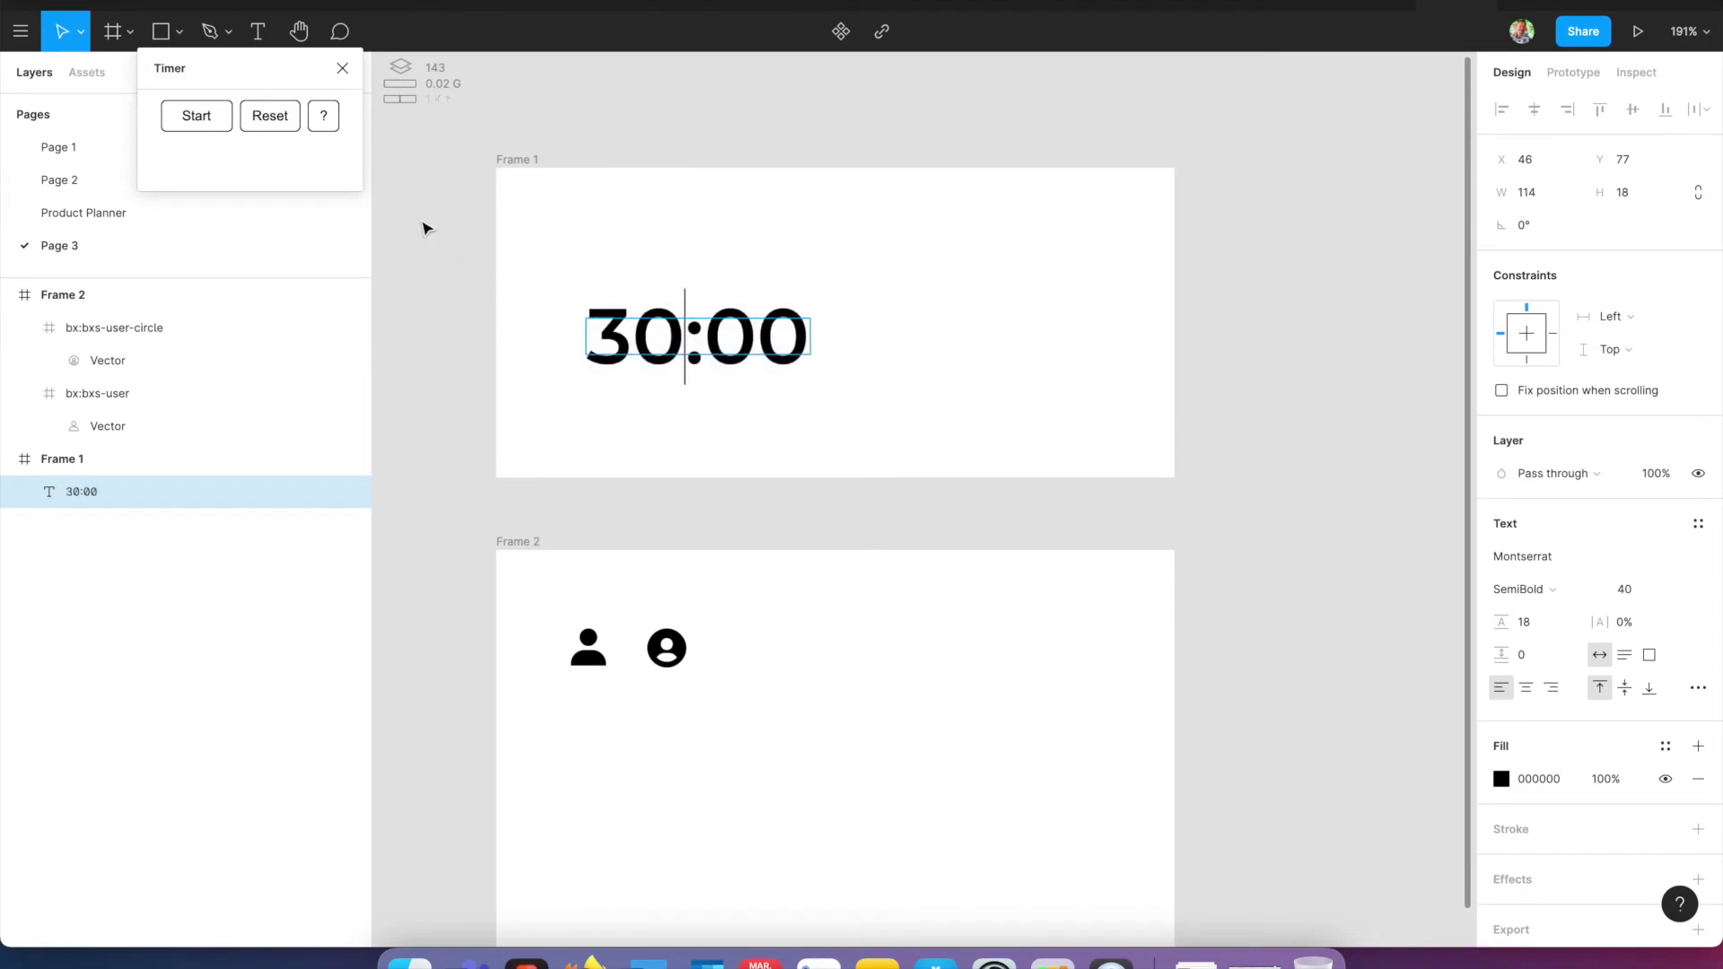
{"action": "key", "text": "Escape"}
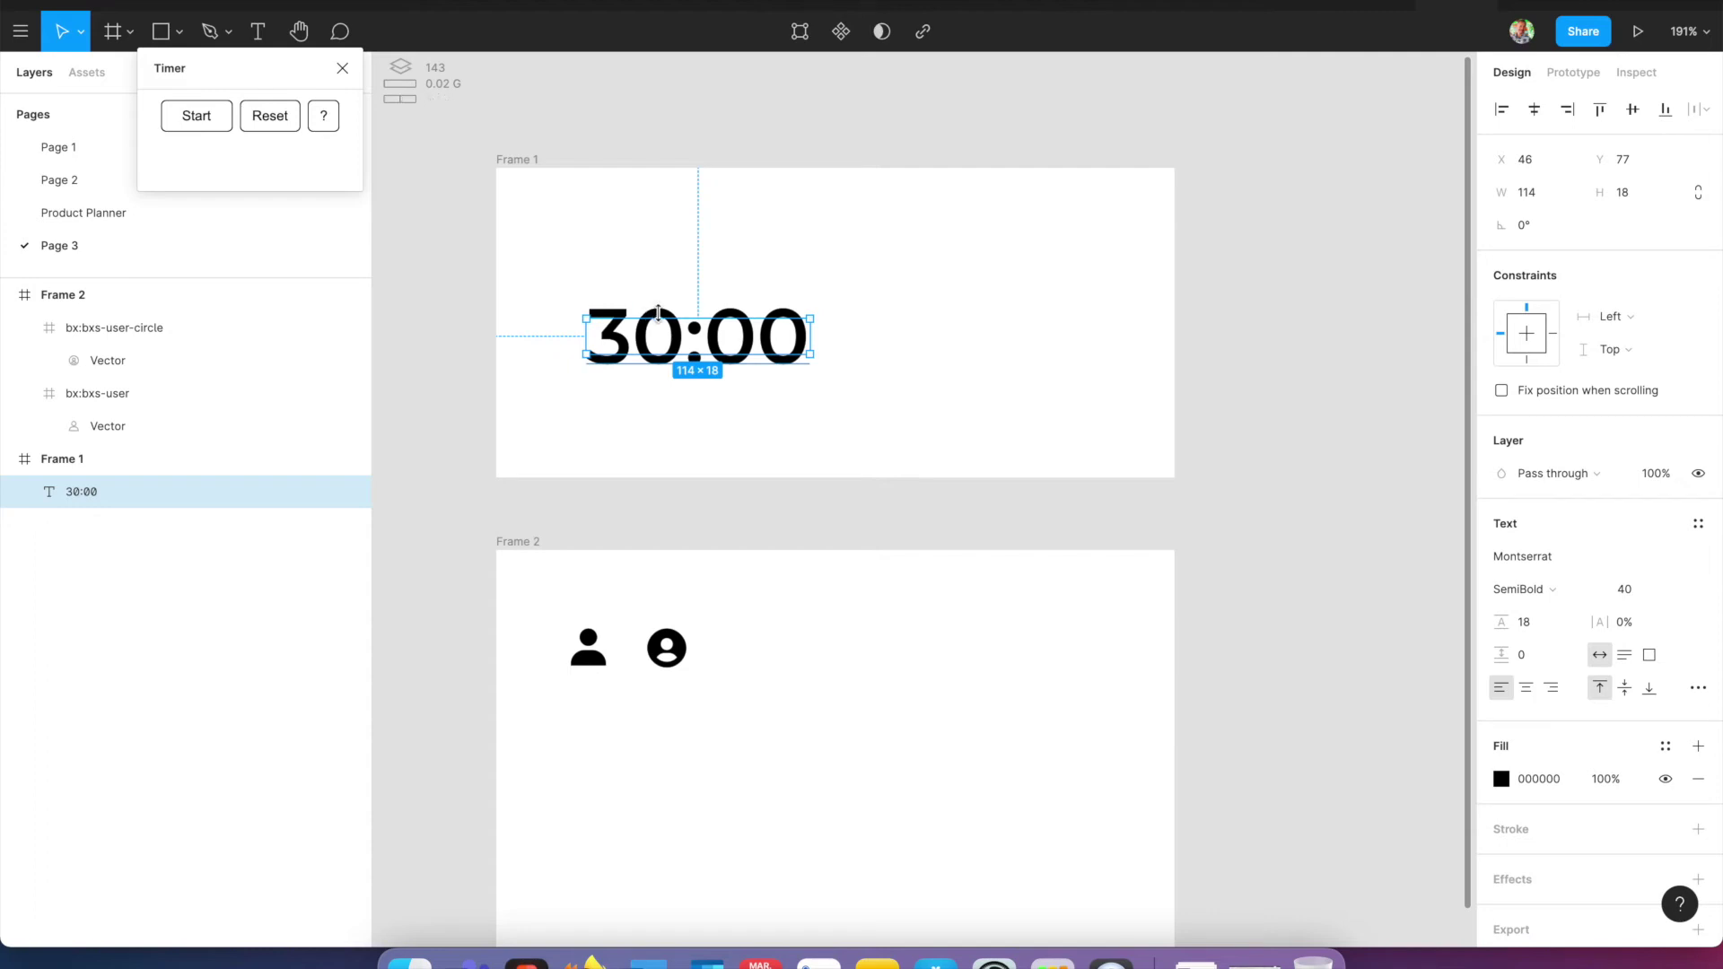
{"action": "key", "text": "Escape"}
{"action": "left_click_drag", "start_coordinate": [669, 323], "coordinate": [603, 208]}
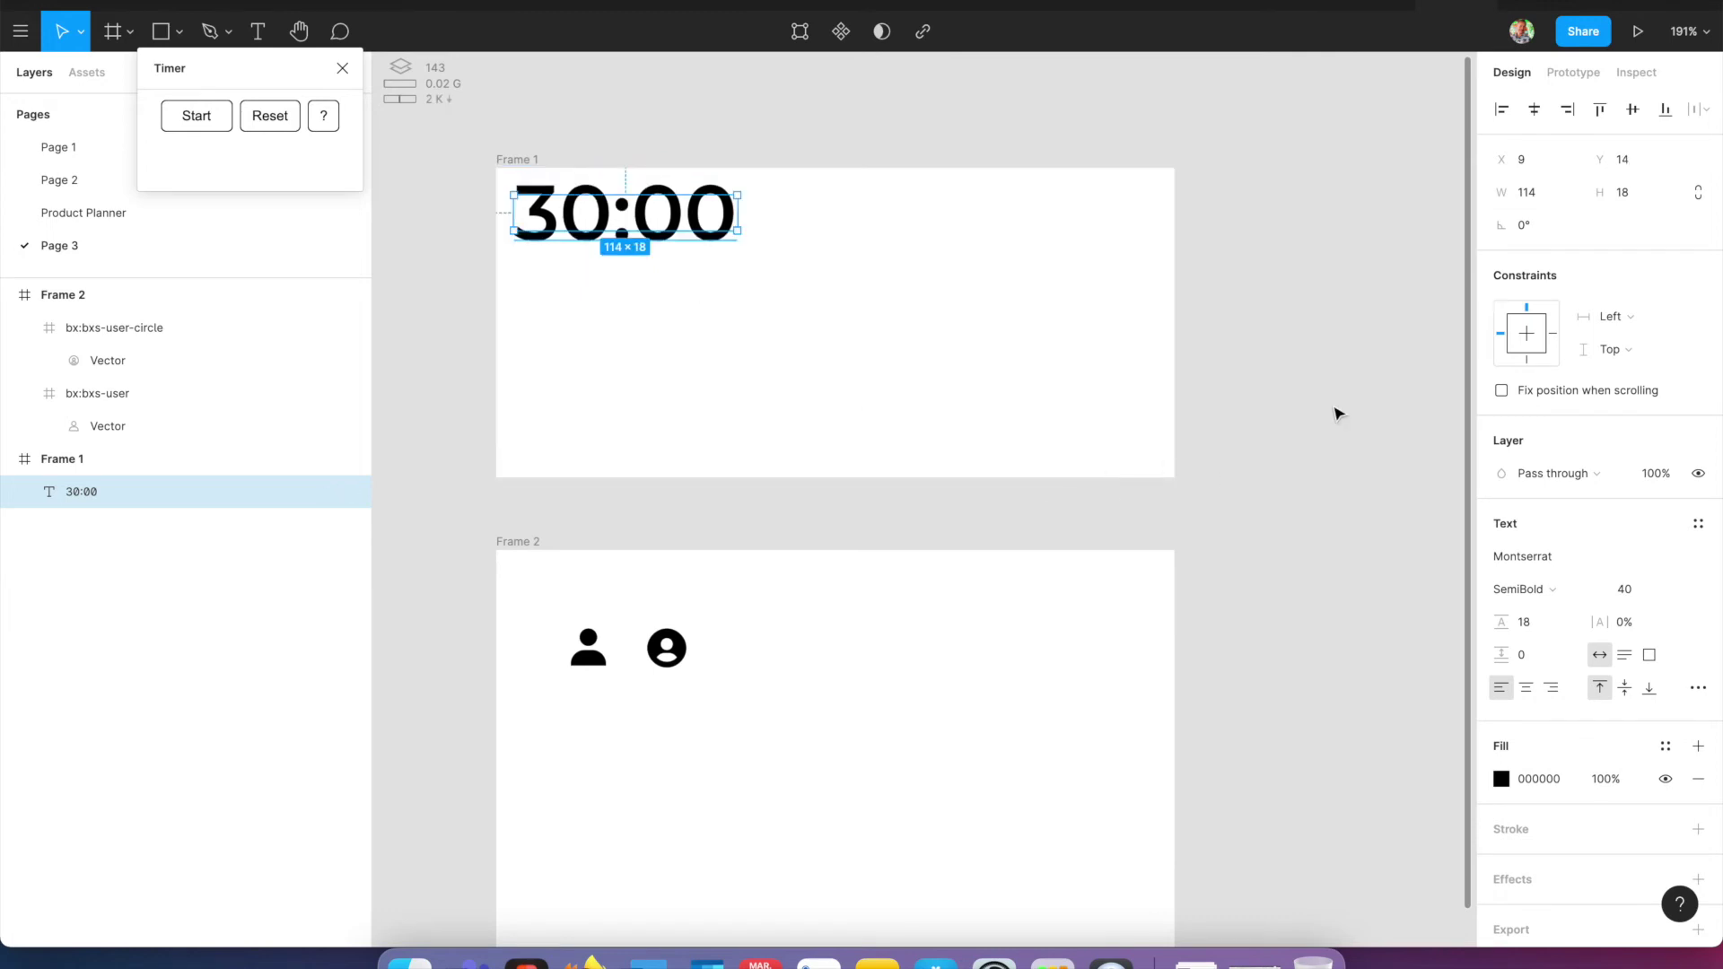
- Start and reset the 30:00 countdown, and close the Timer plugin with nothing selected
{"action": "left_click", "coordinate": [208, 117]}
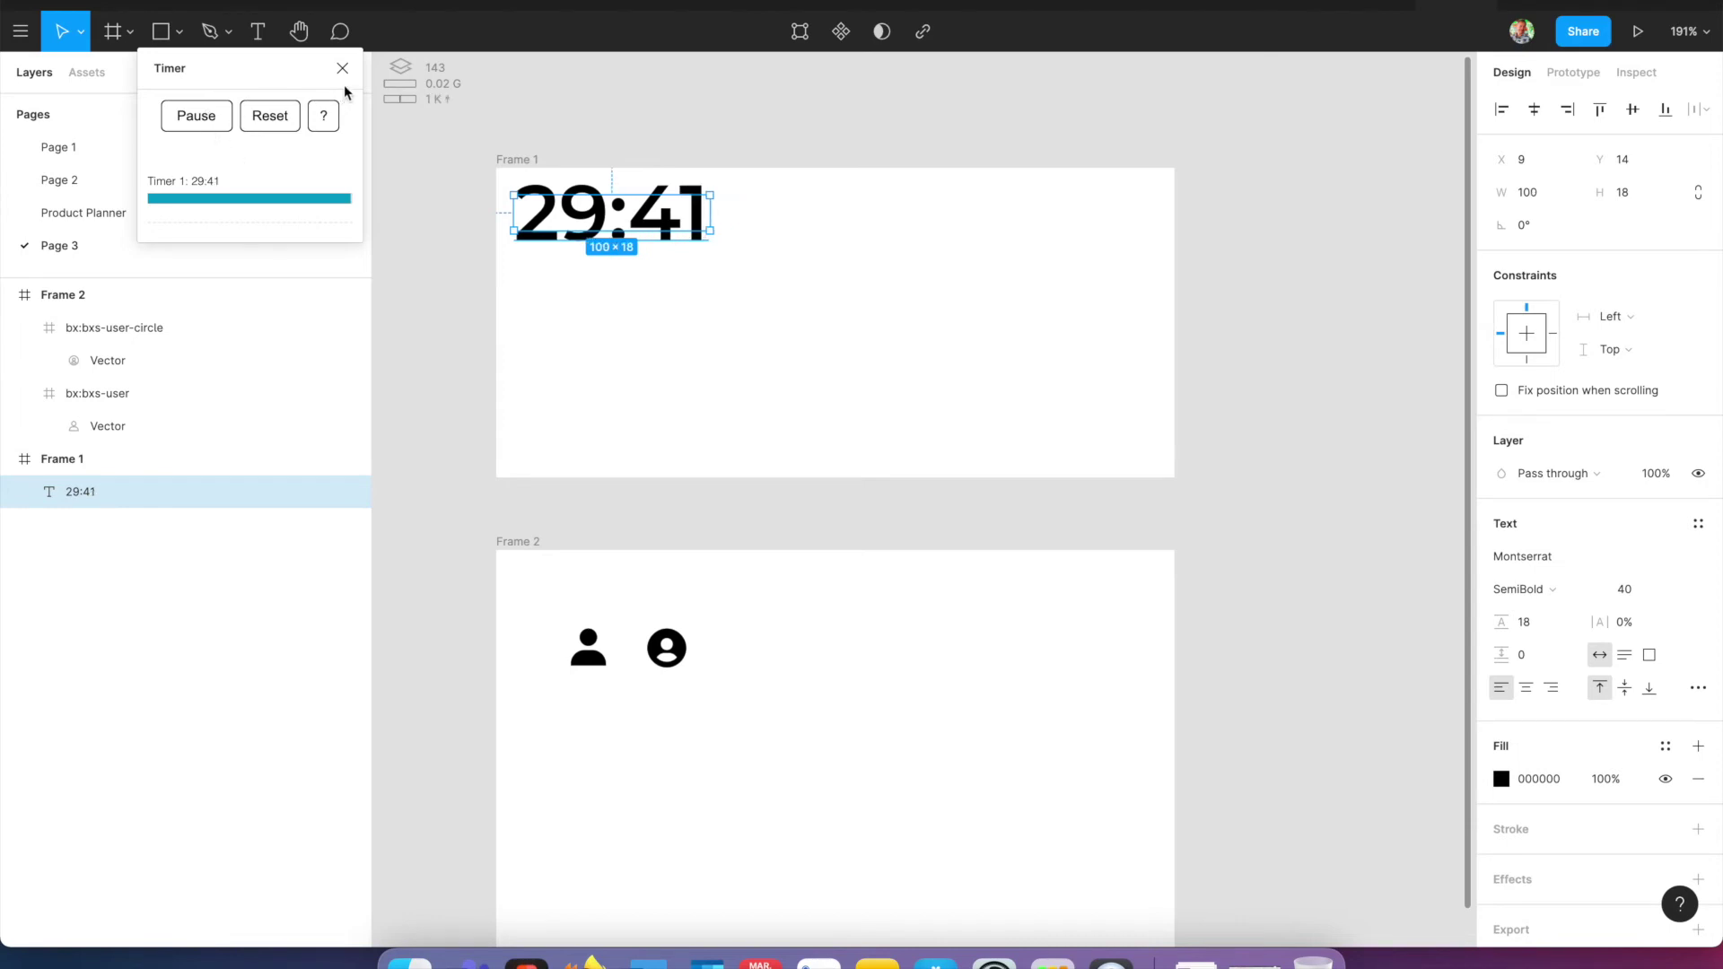
{"action": "left_click", "coordinate": [289, 116]}
{"action": "left_click", "coordinate": [342, 68]}
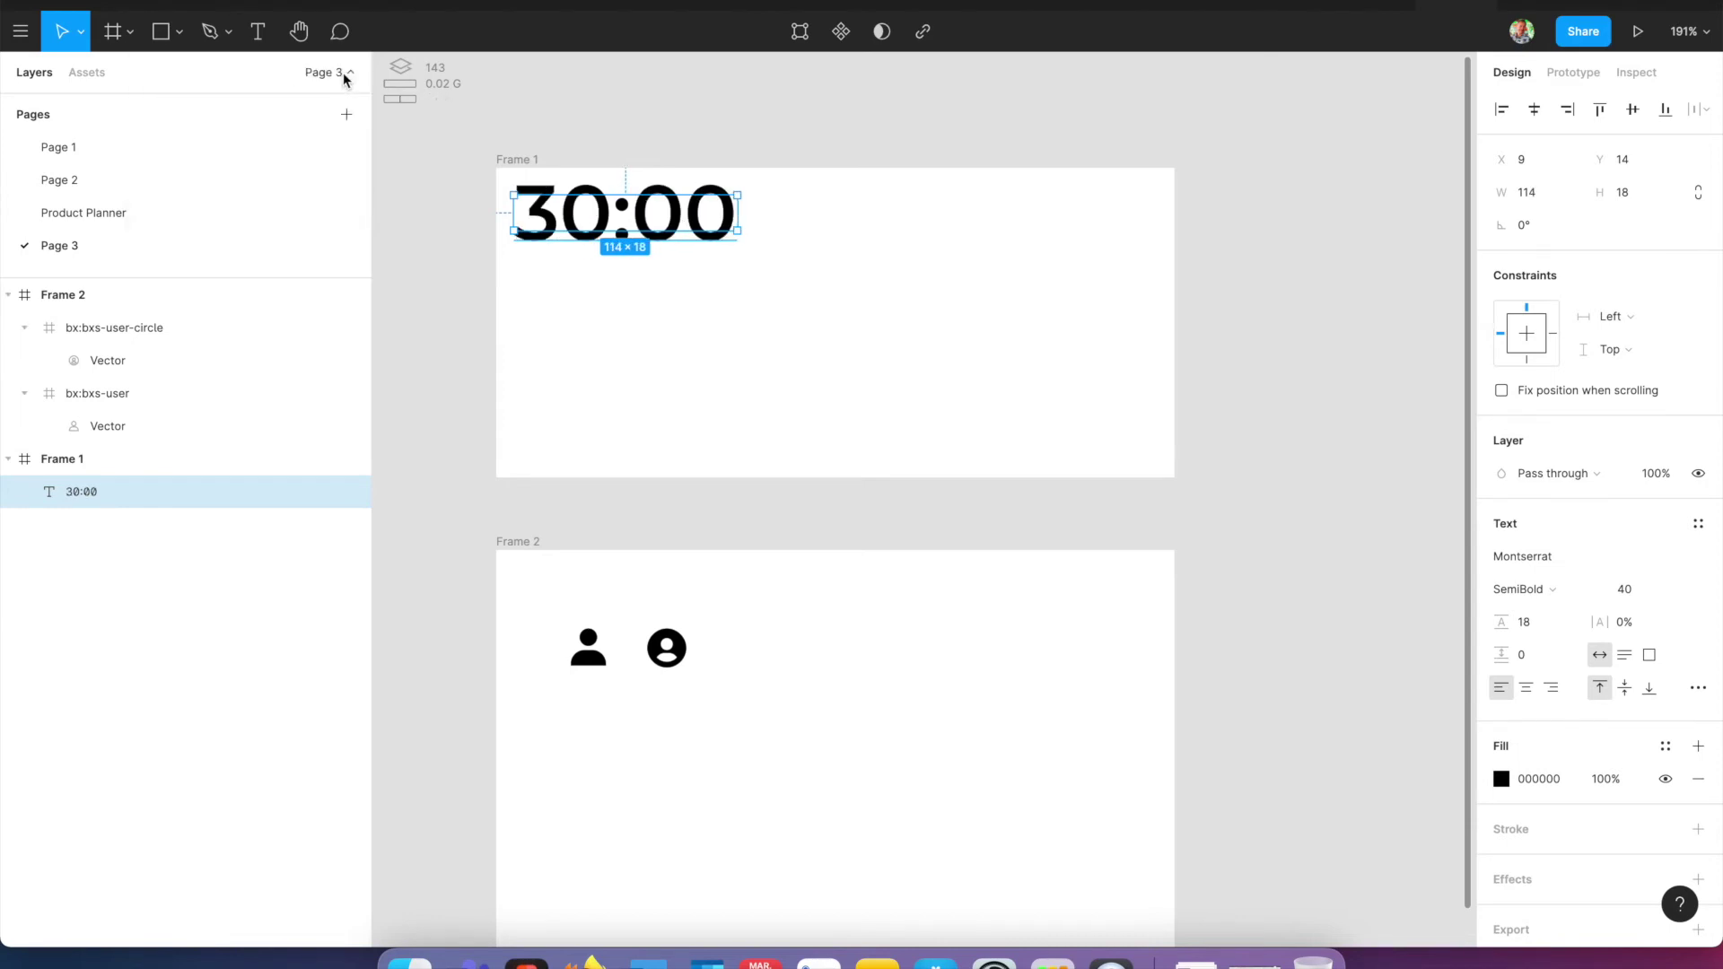
{"action": "left_click", "coordinate": [687, 308]}
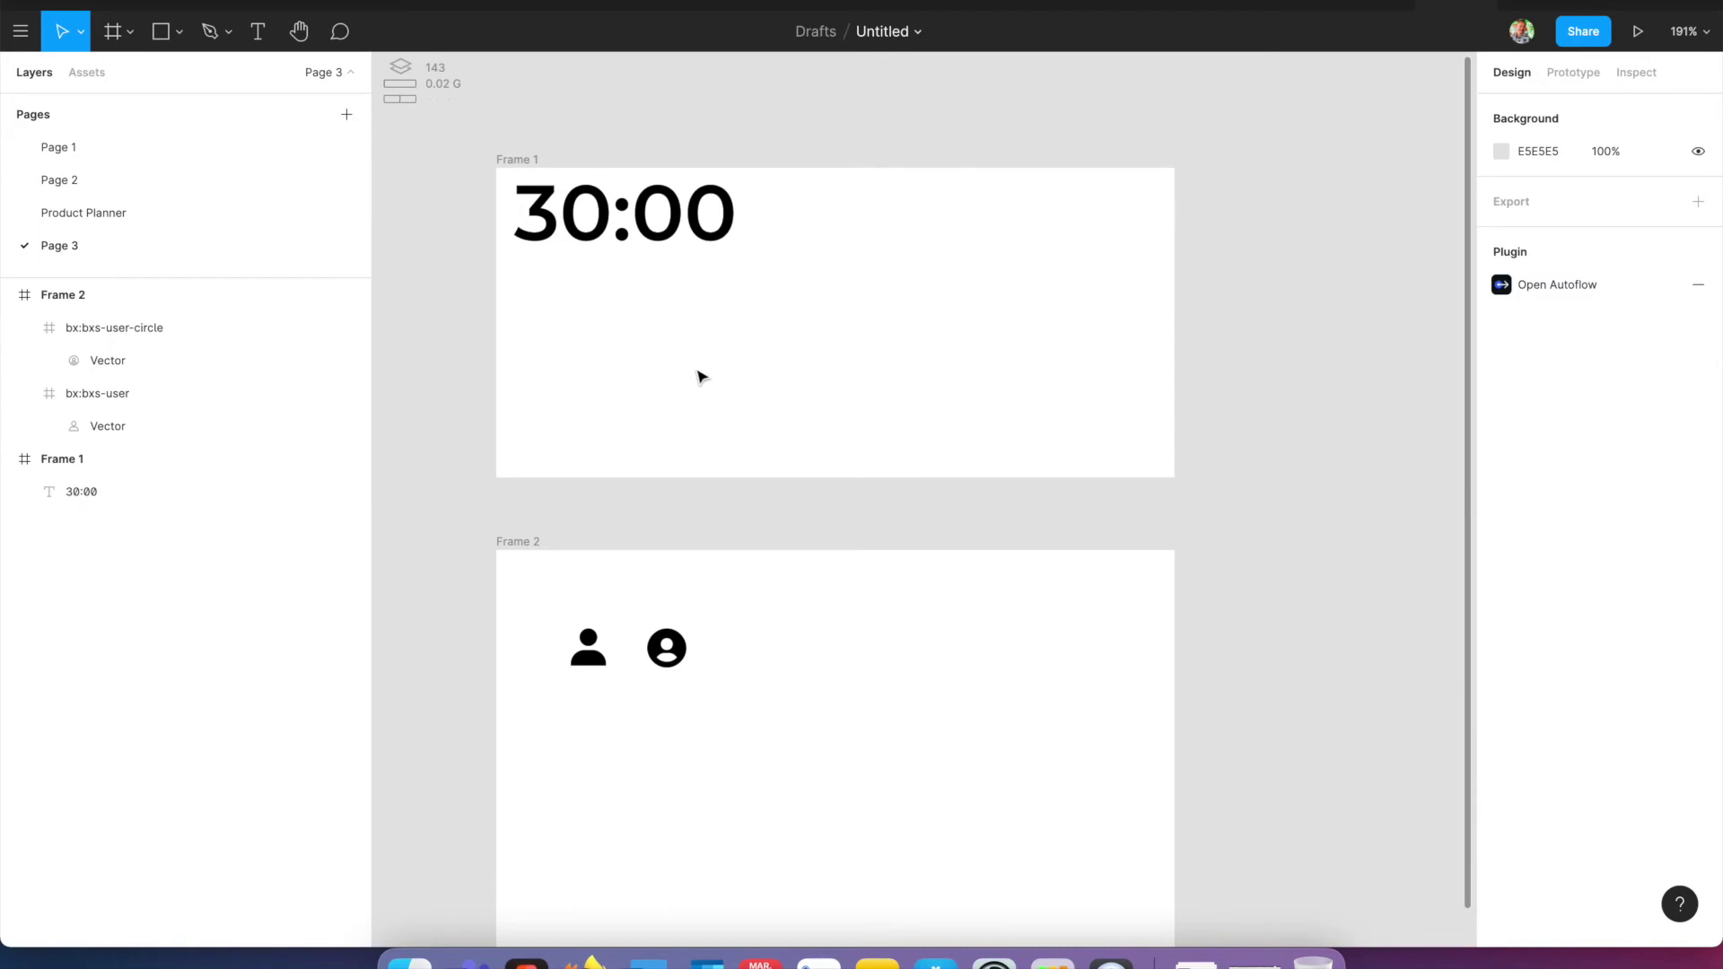
- Run the Workshops plugin and look over its sticky notes, dots, frameworks and countdown timer
{"action": "key", "text": "super+slash"}
{"action": "type", "text": "wor"}
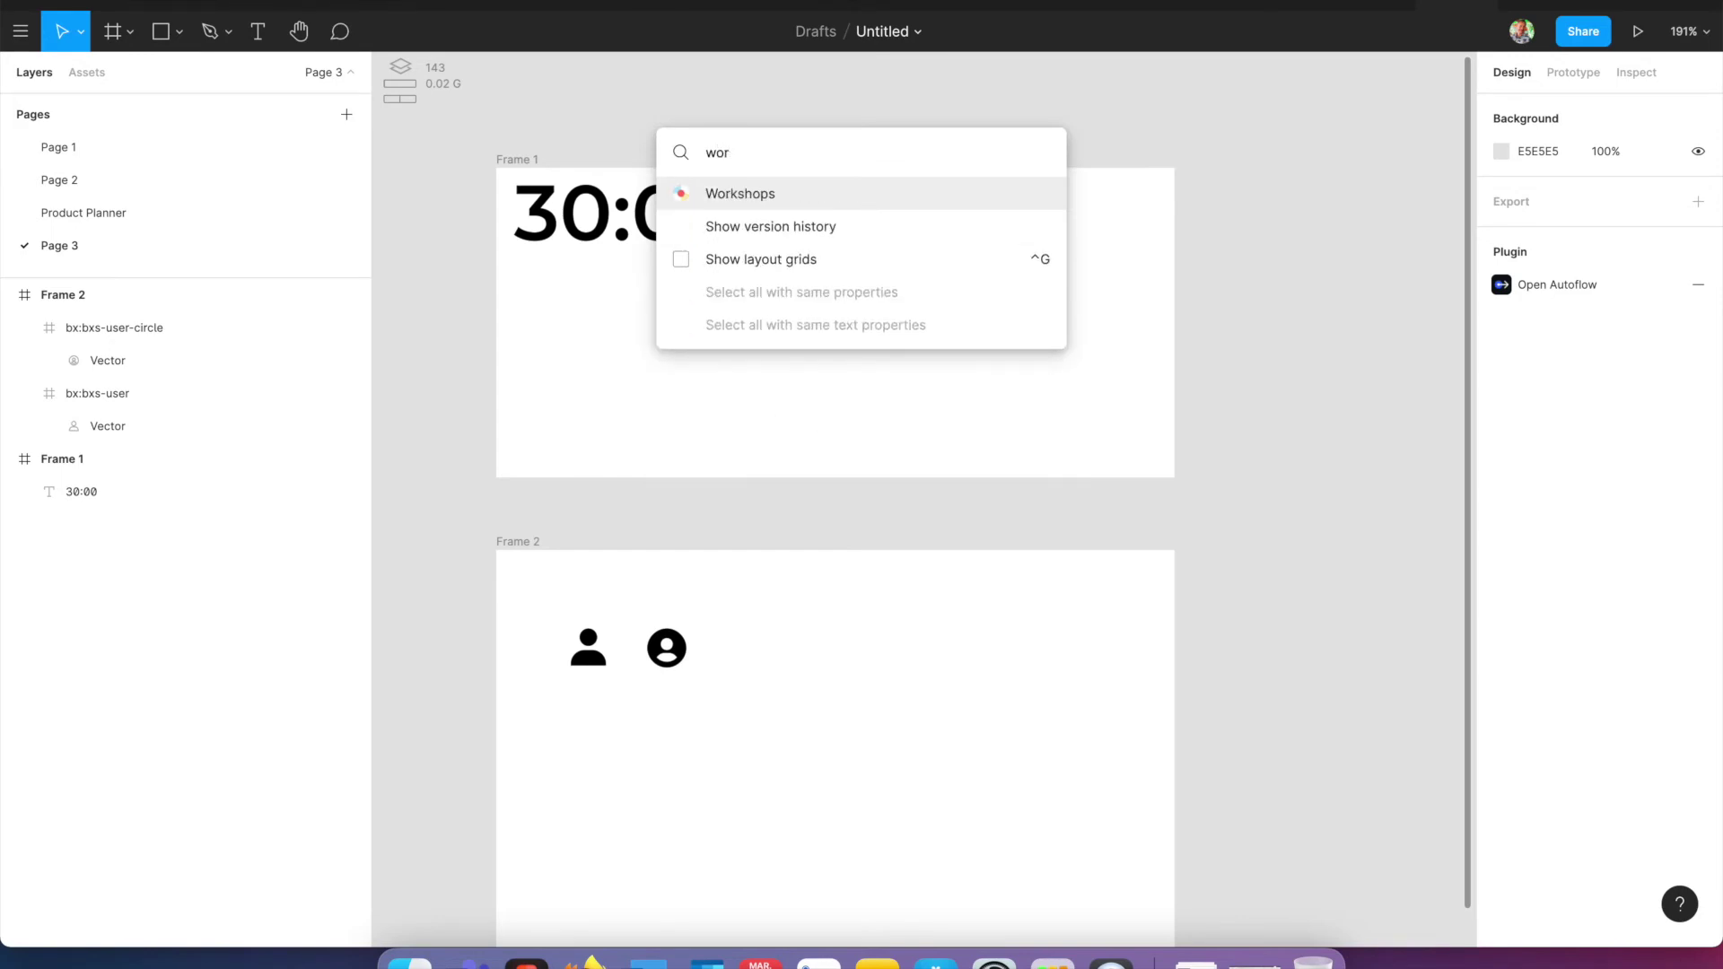
{"action": "key", "text": "Escape"}
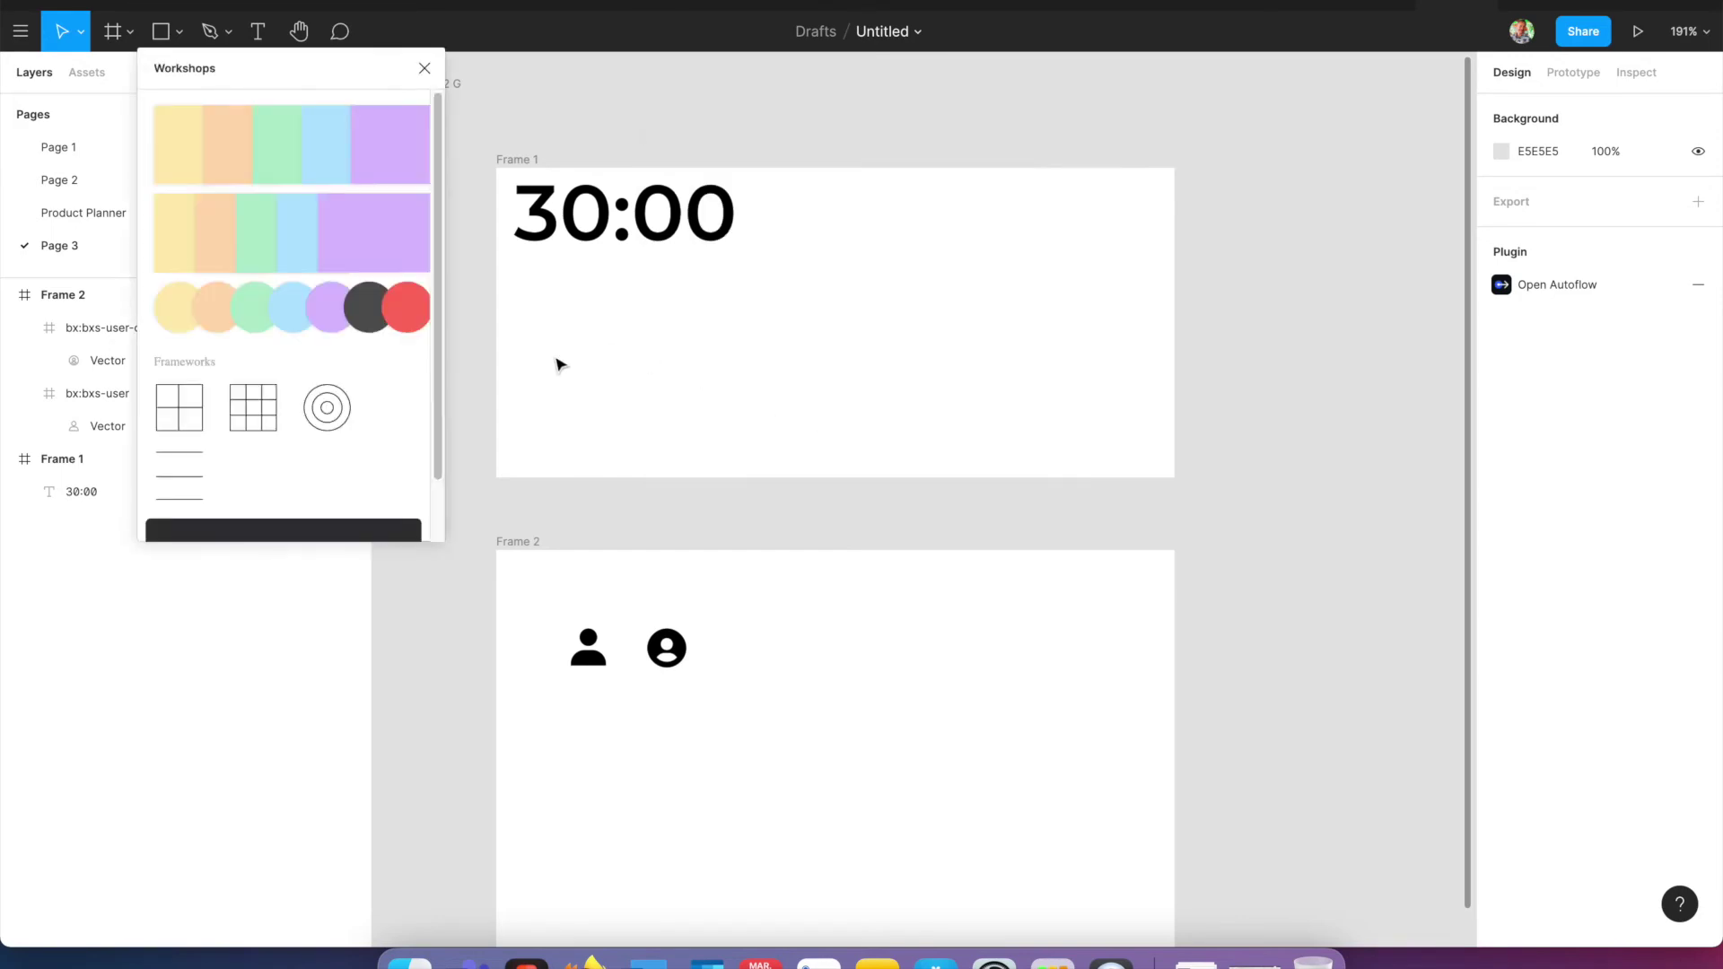
{"action": "scroll", "coordinate": [307, 253], "scroll_direction": "down", "scroll_amount": 2}
{"action": "scroll", "coordinate": [314, 265], "scroll_direction": "up", "scroll_amount": 2}
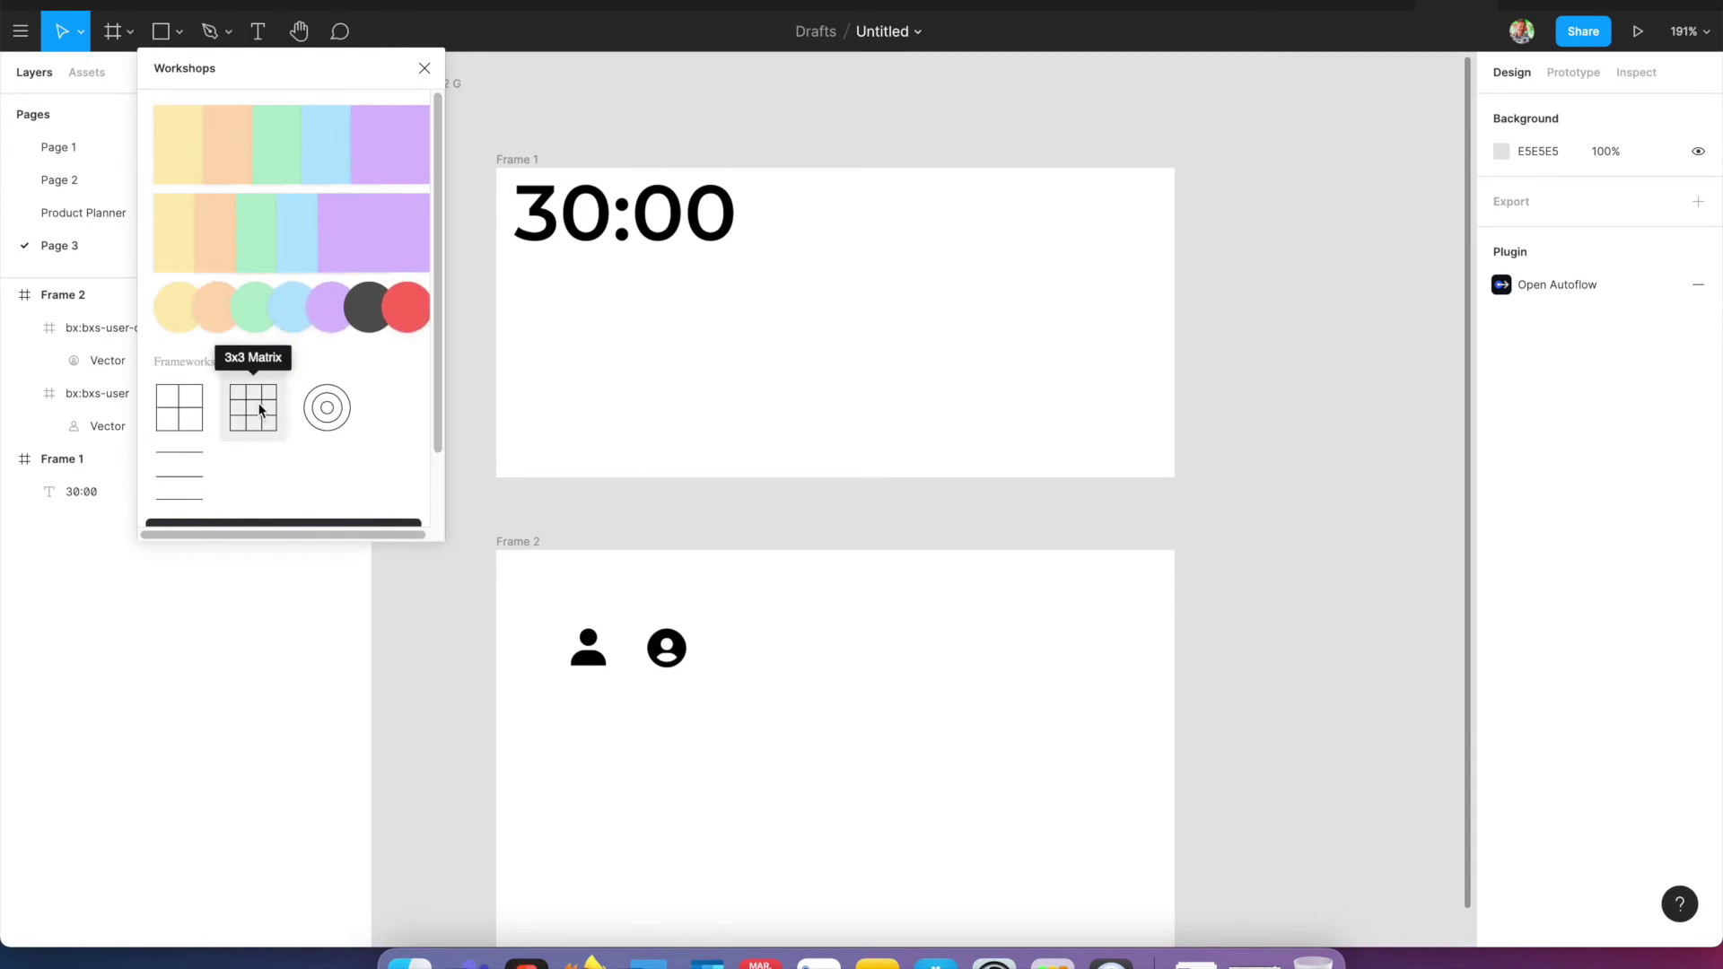
{"action": "scroll", "coordinate": [261, 407], "scroll_direction": "down", "scroll_amount": 1}
{"action": "scroll", "coordinate": [177, 387], "scroll_direction": "down", "scroll_amount": 2}
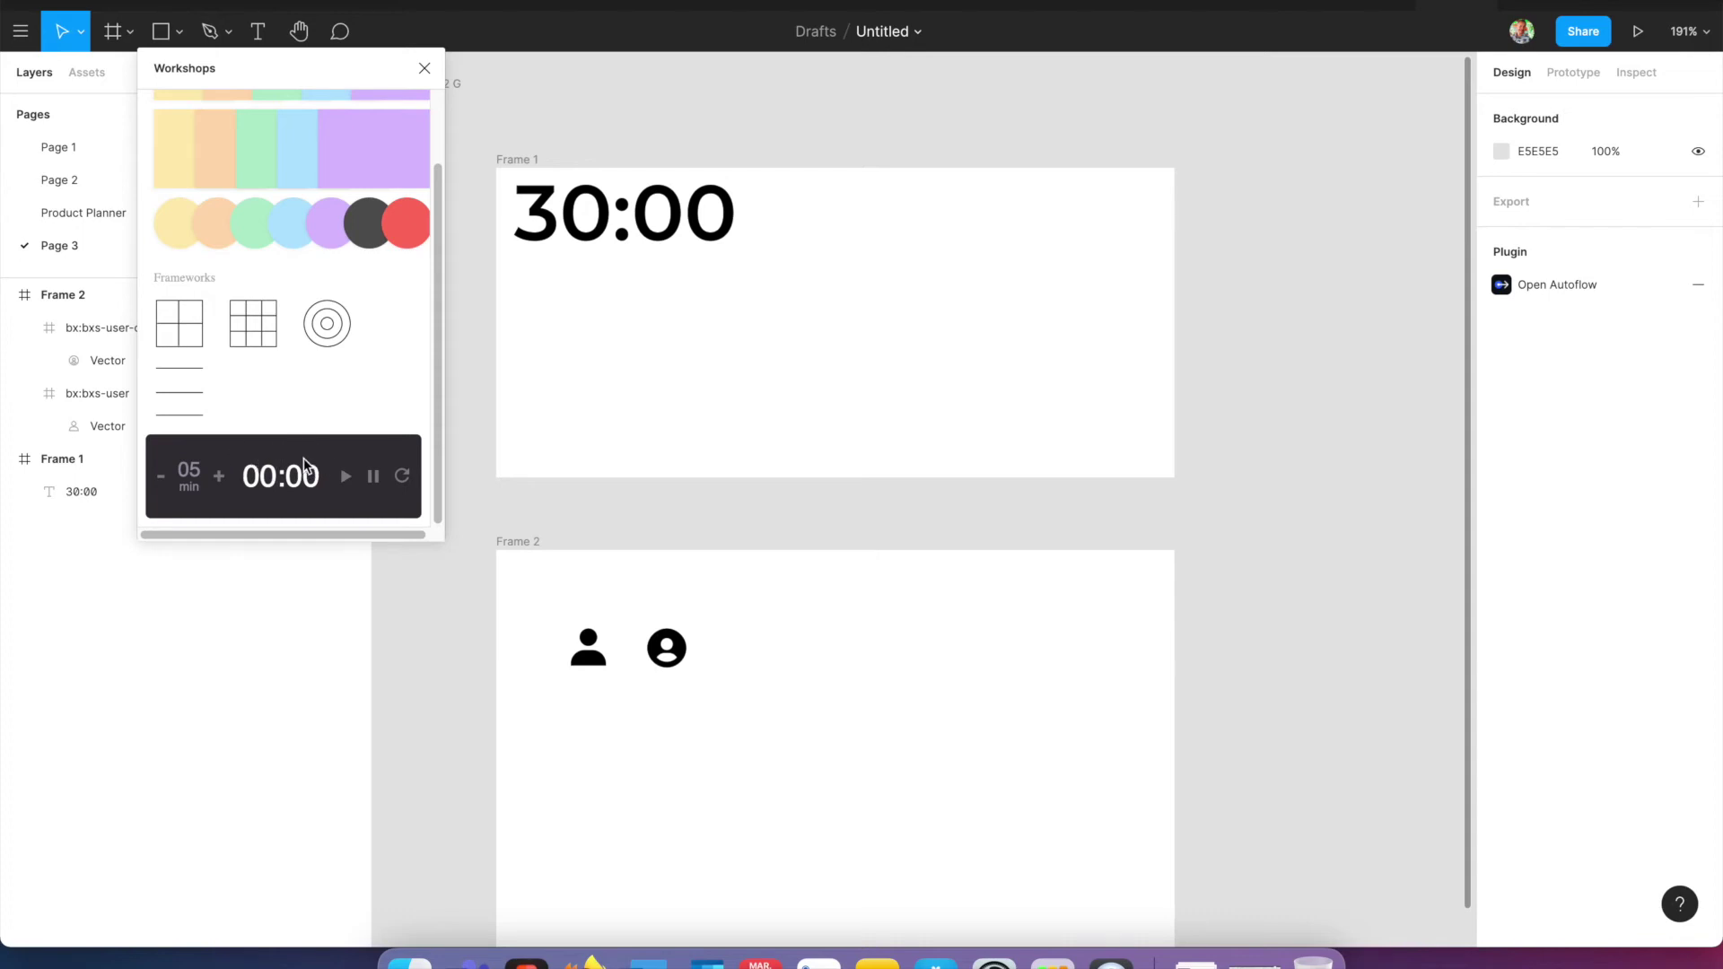
- Set the Workshops countdown timer to 7 minutes and start it
{"action": "scroll", "coordinate": [350, 472], "scroll_direction": "up", "scroll_amount": 2}
{"action": "scroll", "coordinate": [350, 472], "scroll_direction": "down", "scroll_amount": 2}
{"action": "left_click", "coordinate": [344, 476]}
{"action": "scroll", "coordinate": [292, 305], "scroll_direction": "up", "scroll_amount": 1}
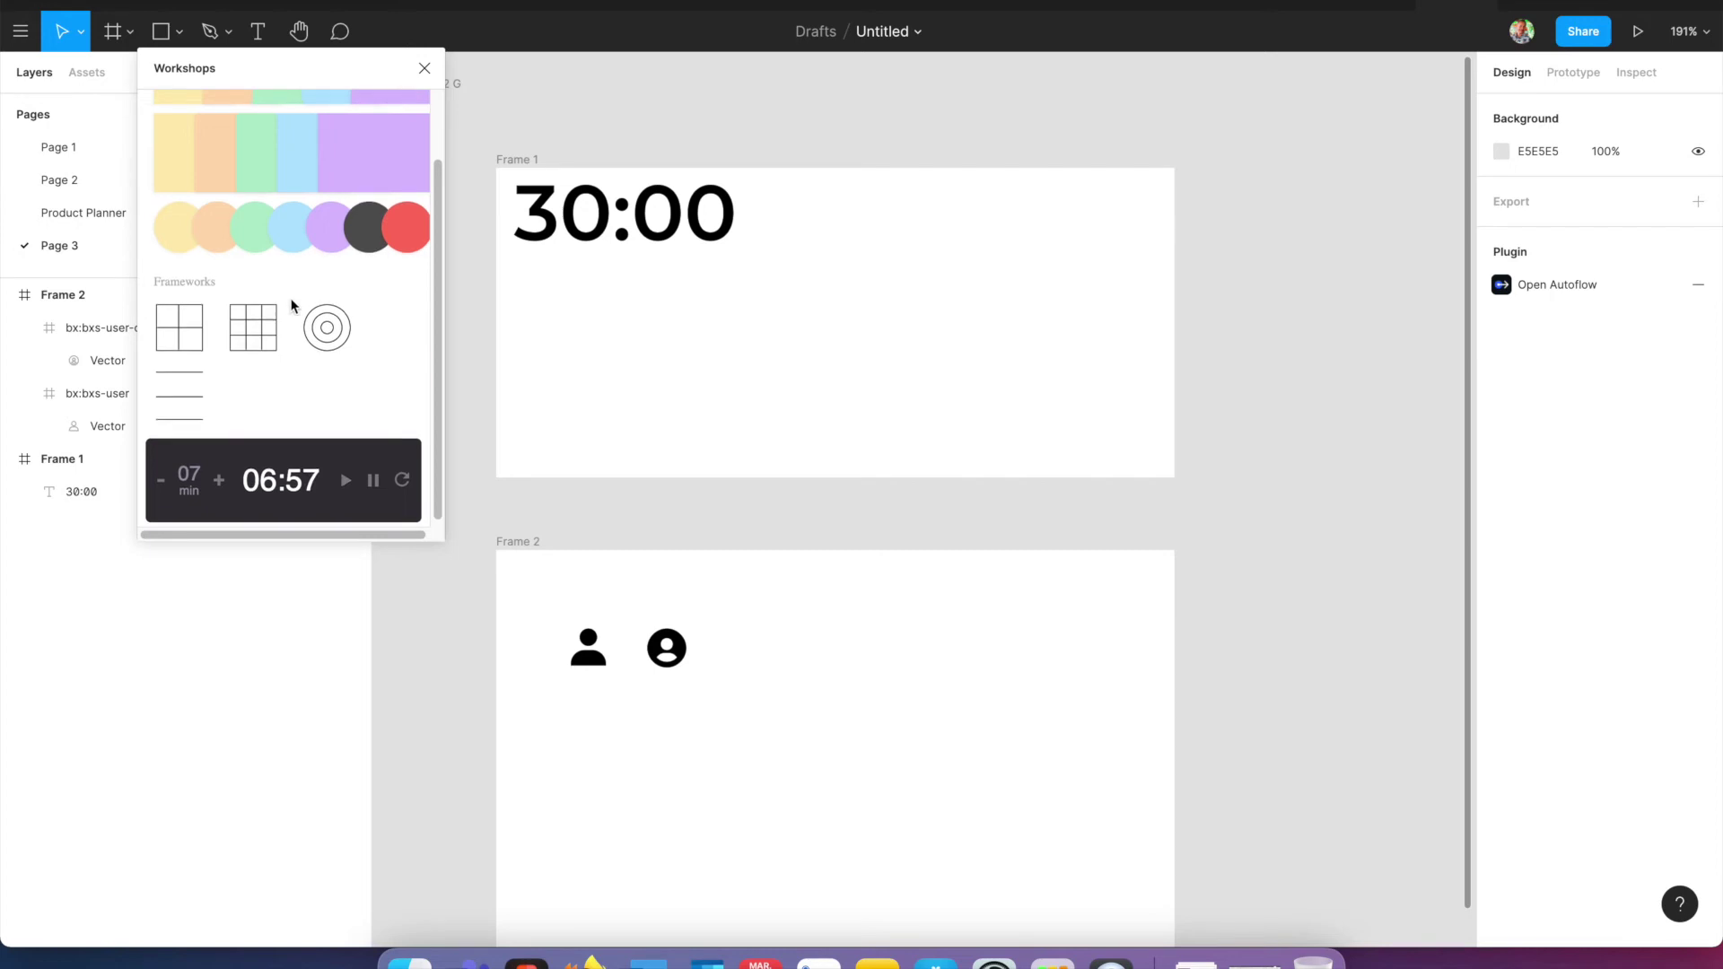
{"action": "scroll", "coordinate": [269, 314], "scroll_direction": "up", "scroll_amount": 2}
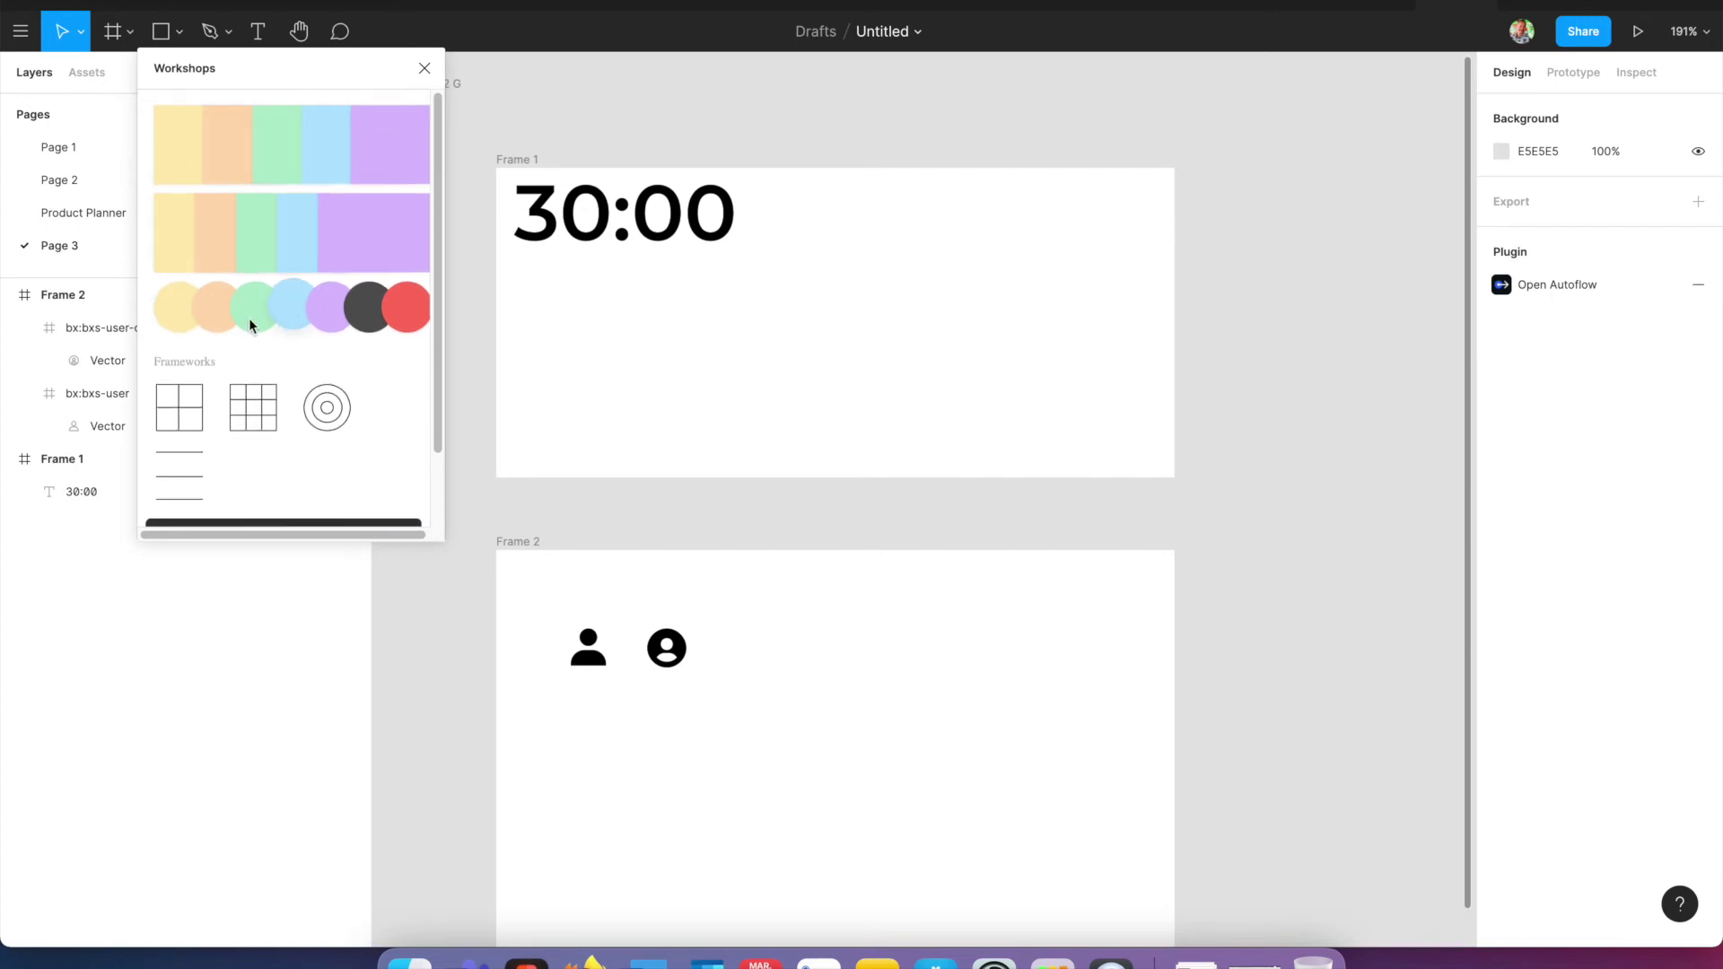
- Add a wide purple sticky note and scale it down with the Scale tool beneath the 30:00 text in Frame 1
{"action": "left_click", "coordinate": [350, 235]}
{"action": "left_click", "coordinate": [967, 431]}
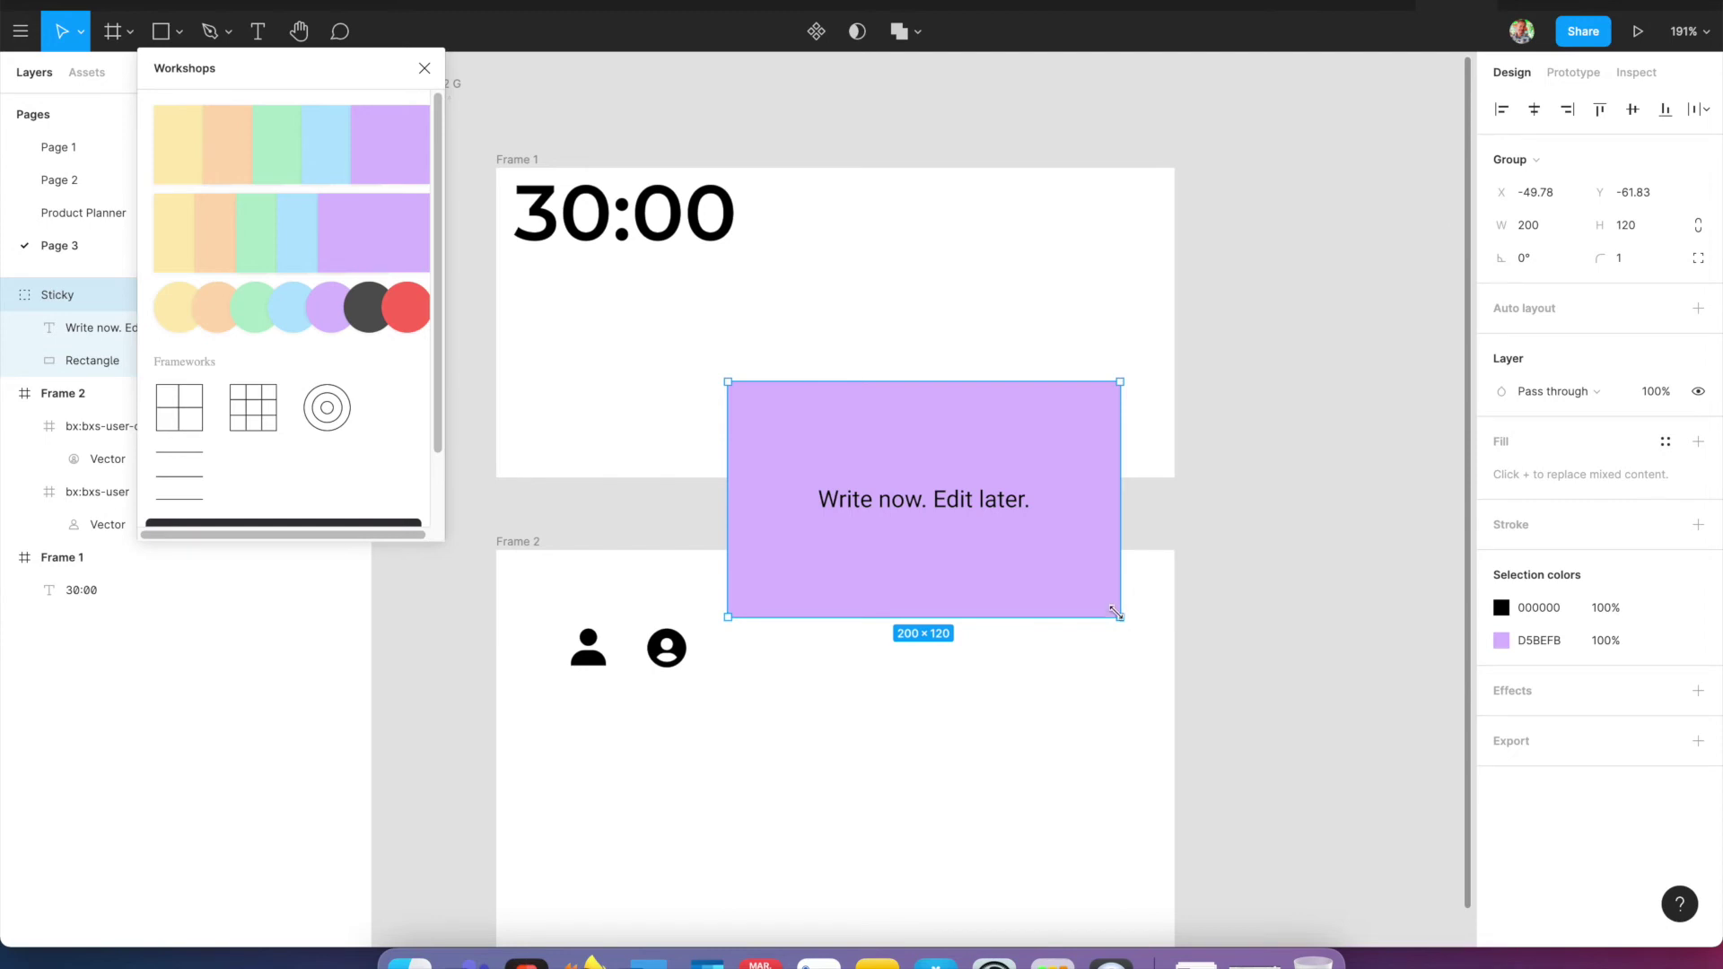
{"action": "key", "text": "k"}
{"action": "left_click_drag", "start_coordinate": [1117, 613], "coordinate": [605, 294]}
- Place a red dot beneath the purple sticky note in Frame 1 and scale it down to about 19 × 19
{"action": "left_click_drag", "start_coordinate": [413, 305], "coordinate": [545, 390]}
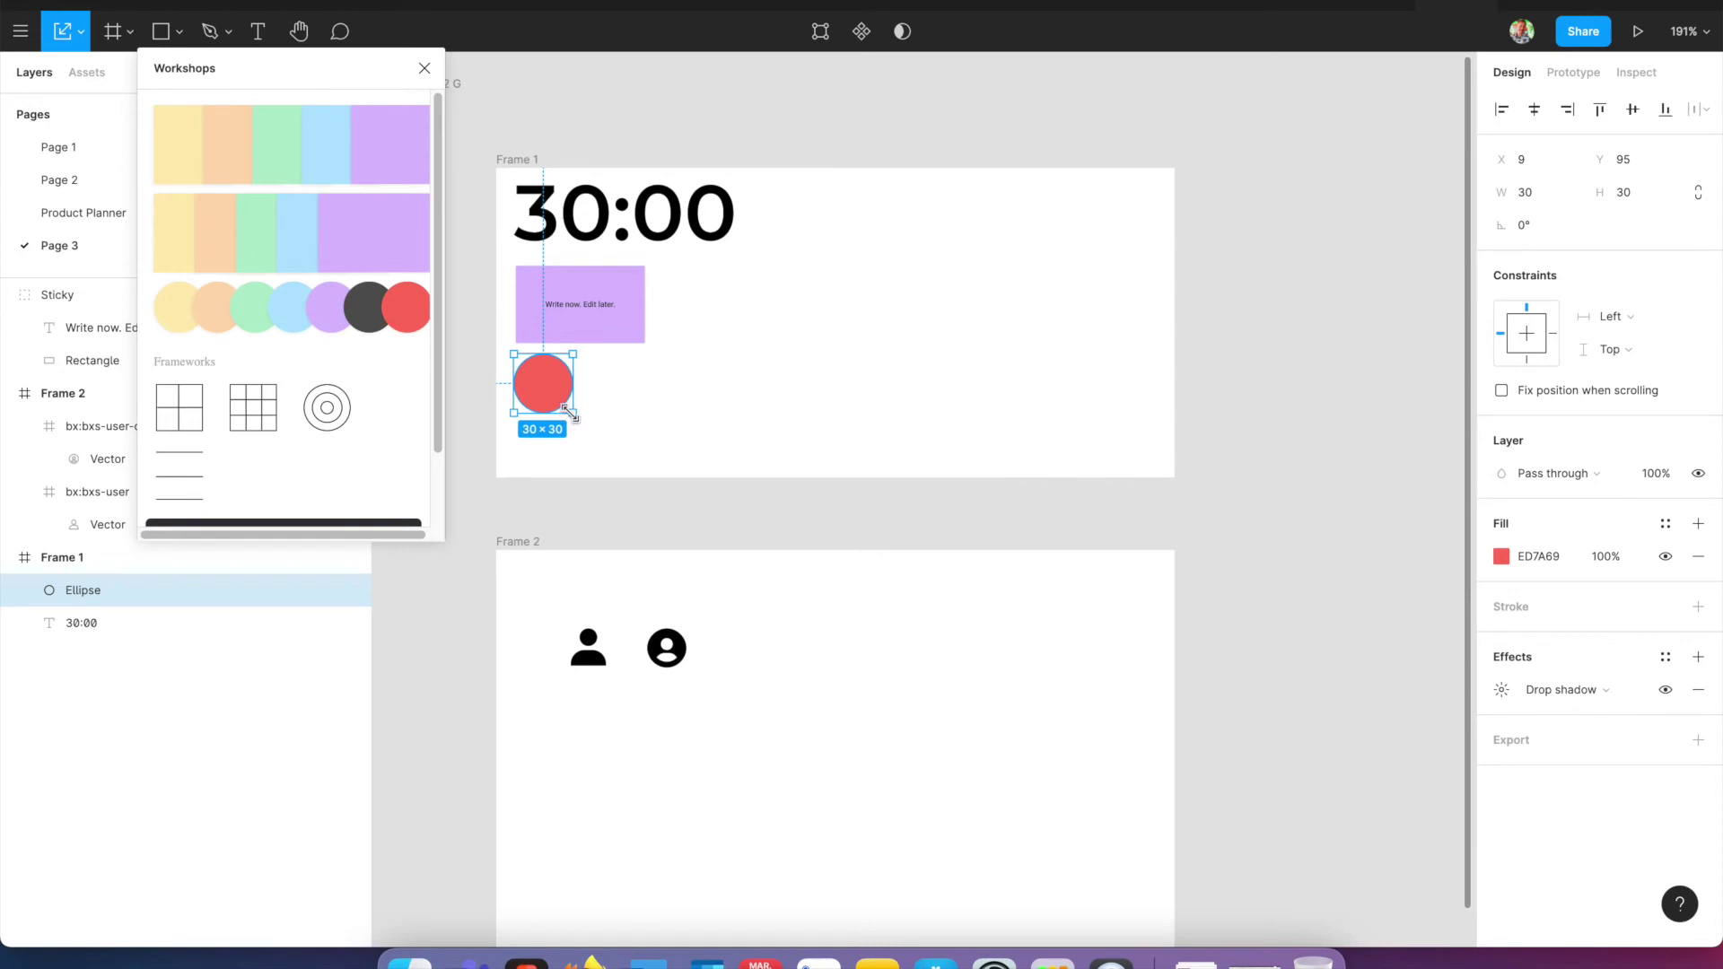
{"action": "left_click_drag", "start_coordinate": [561, 407], "coordinate": [549, 391]}
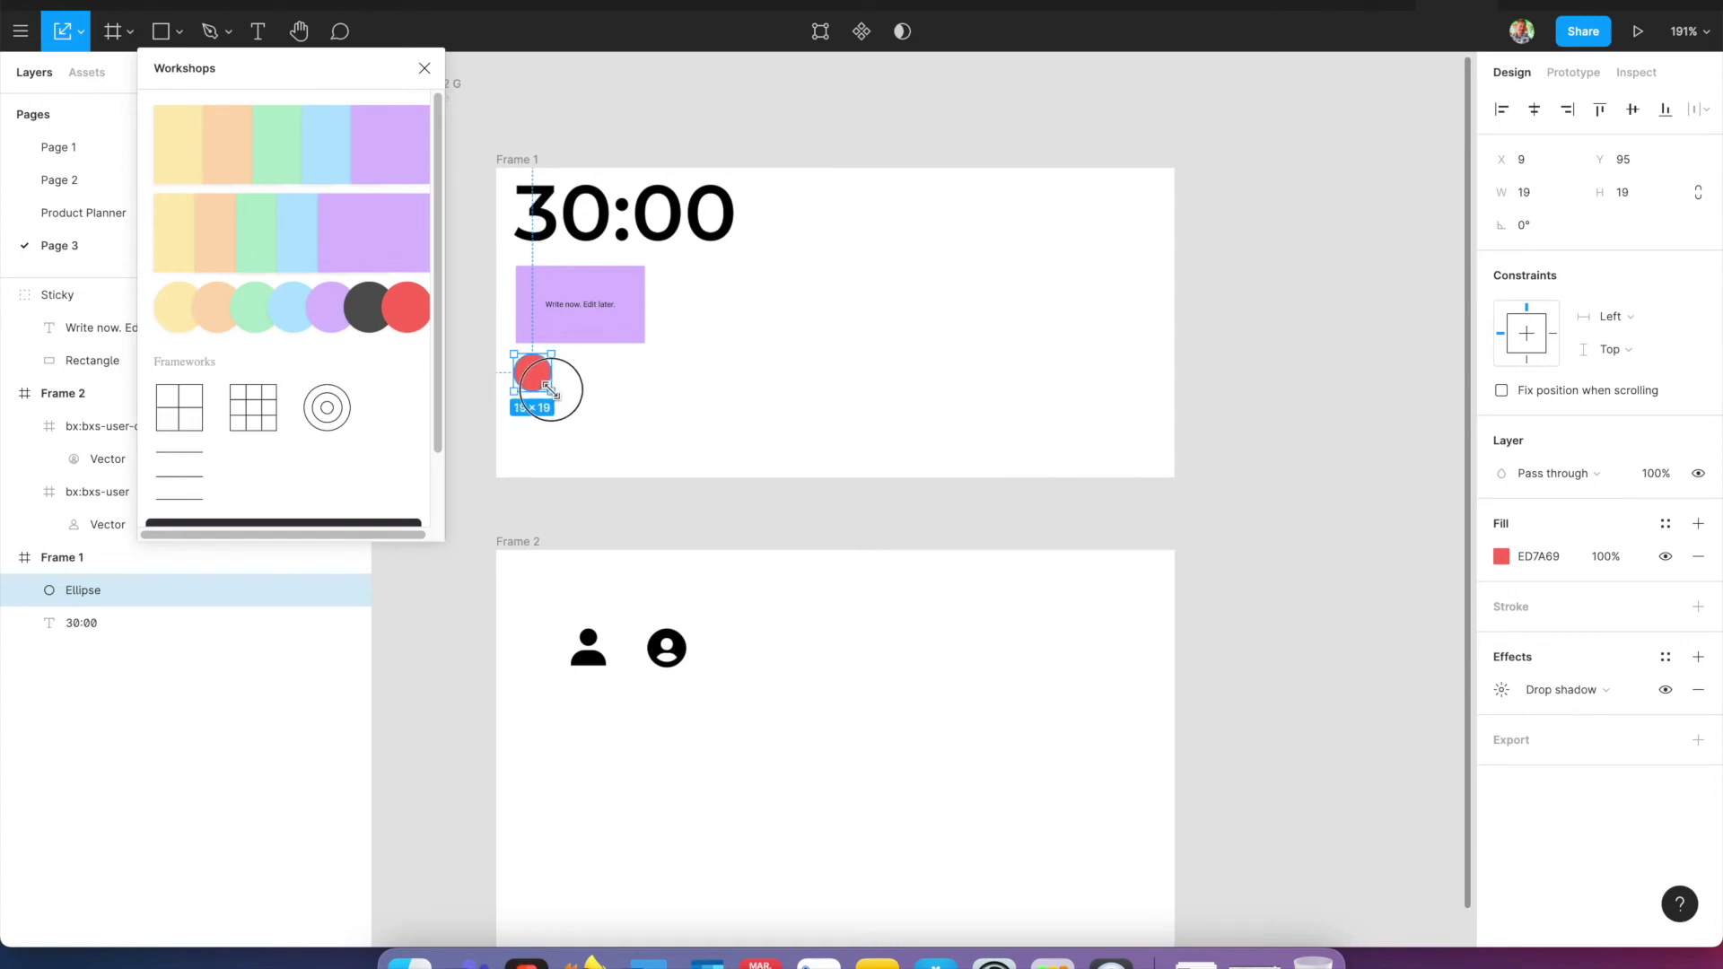
- Duplicate the red dot into a grid of three rows and three columns beneath the purple sticky note in Frame 1
{"action": "left_click_drag", "start_coordinate": [541, 386], "coordinate": [627, 379]}
{"action": "left_click", "coordinate": [577, 373], "text": "shift"}
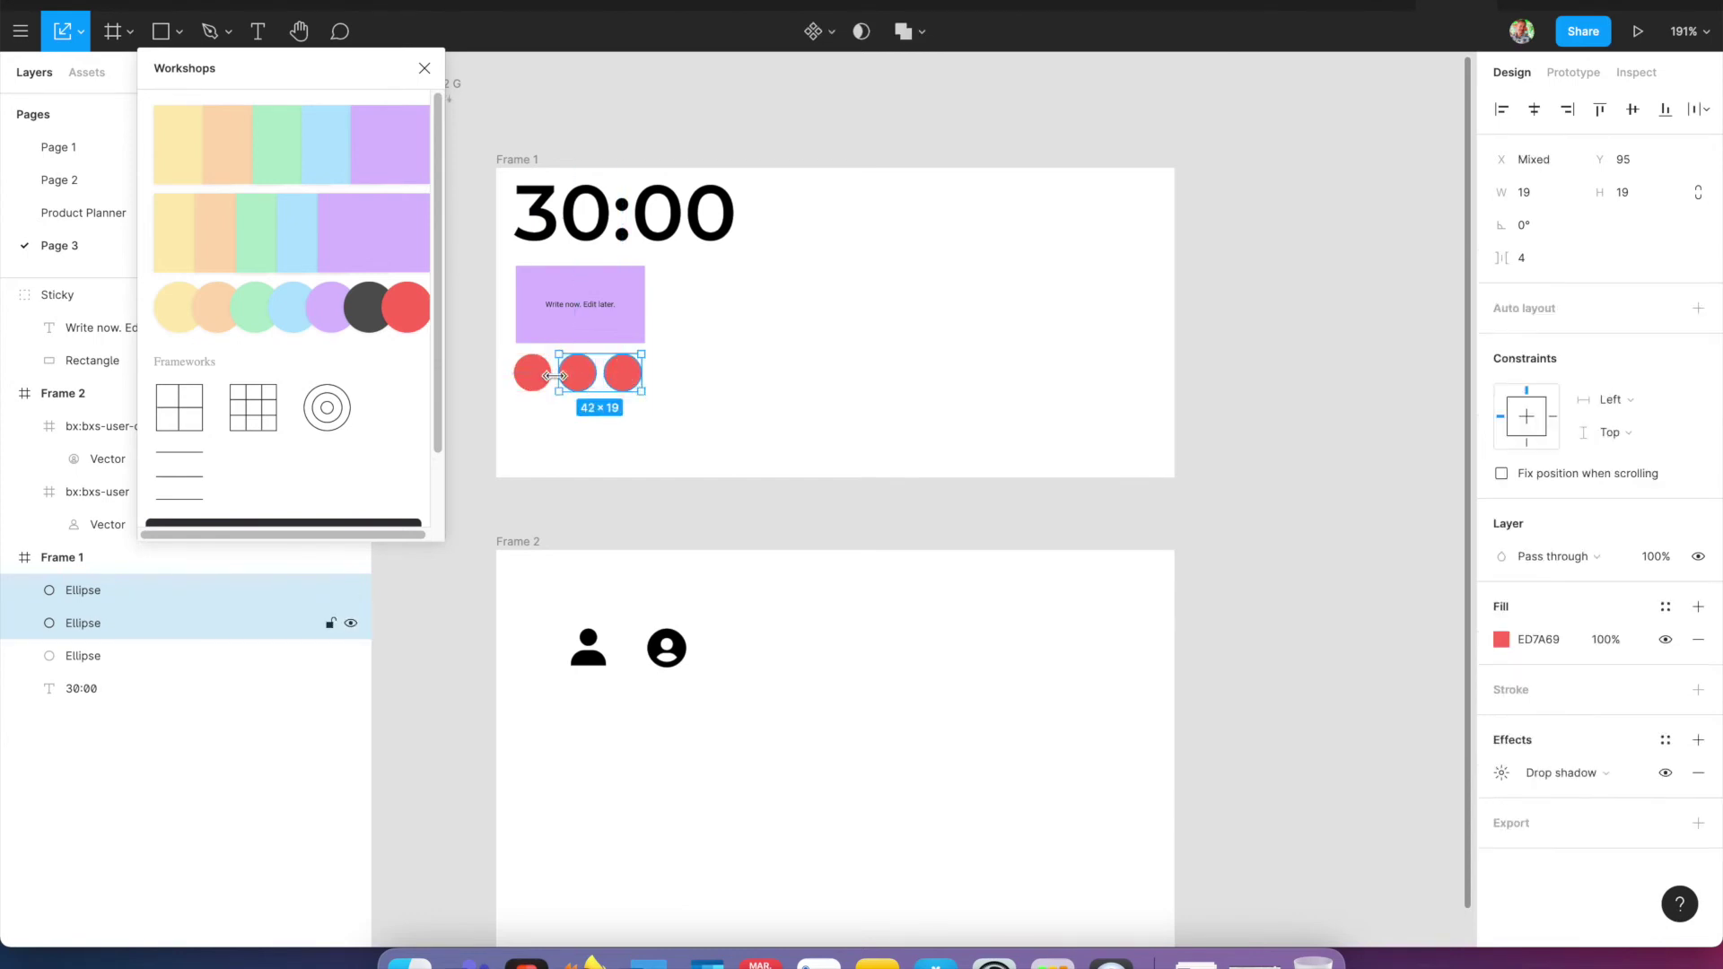
{"action": "left_click", "coordinate": [552, 383], "text": "shift"}
{"action": "left_click_drag", "start_coordinate": [585, 386], "coordinate": [583, 467]}
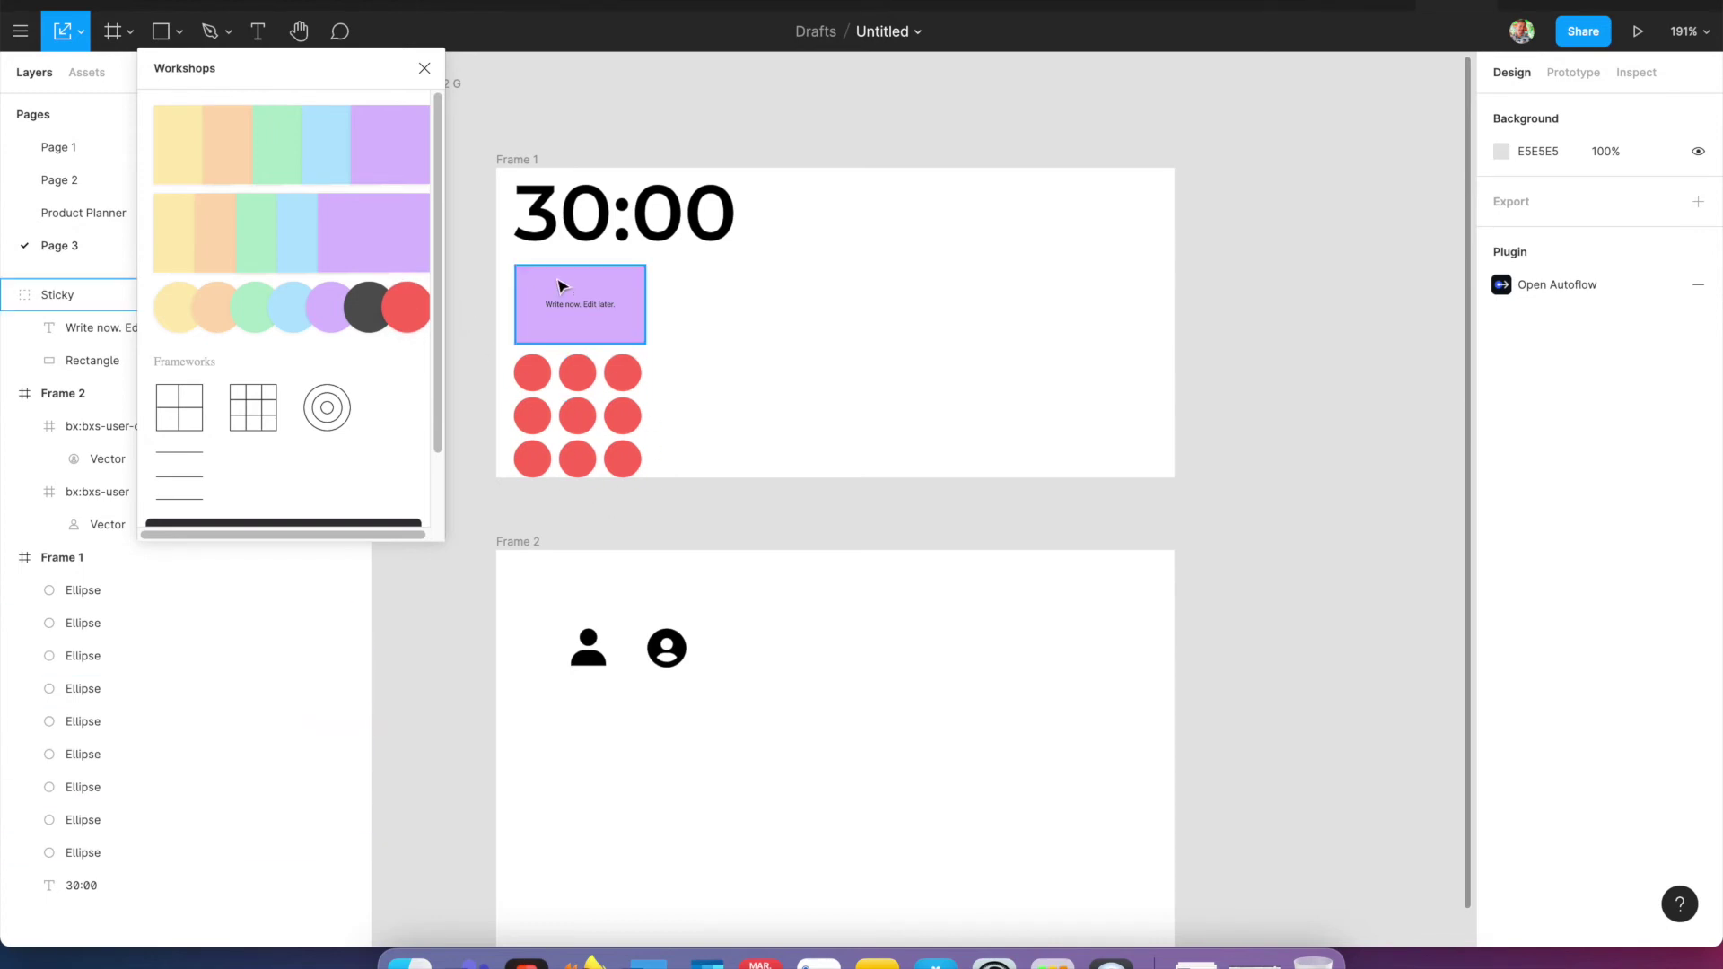
- Add a square yellow sticky note beside the purple one, scale it down to about 40 × 40, and close the Workshops plugin
{"action": "left_click", "coordinate": [185, 139]}
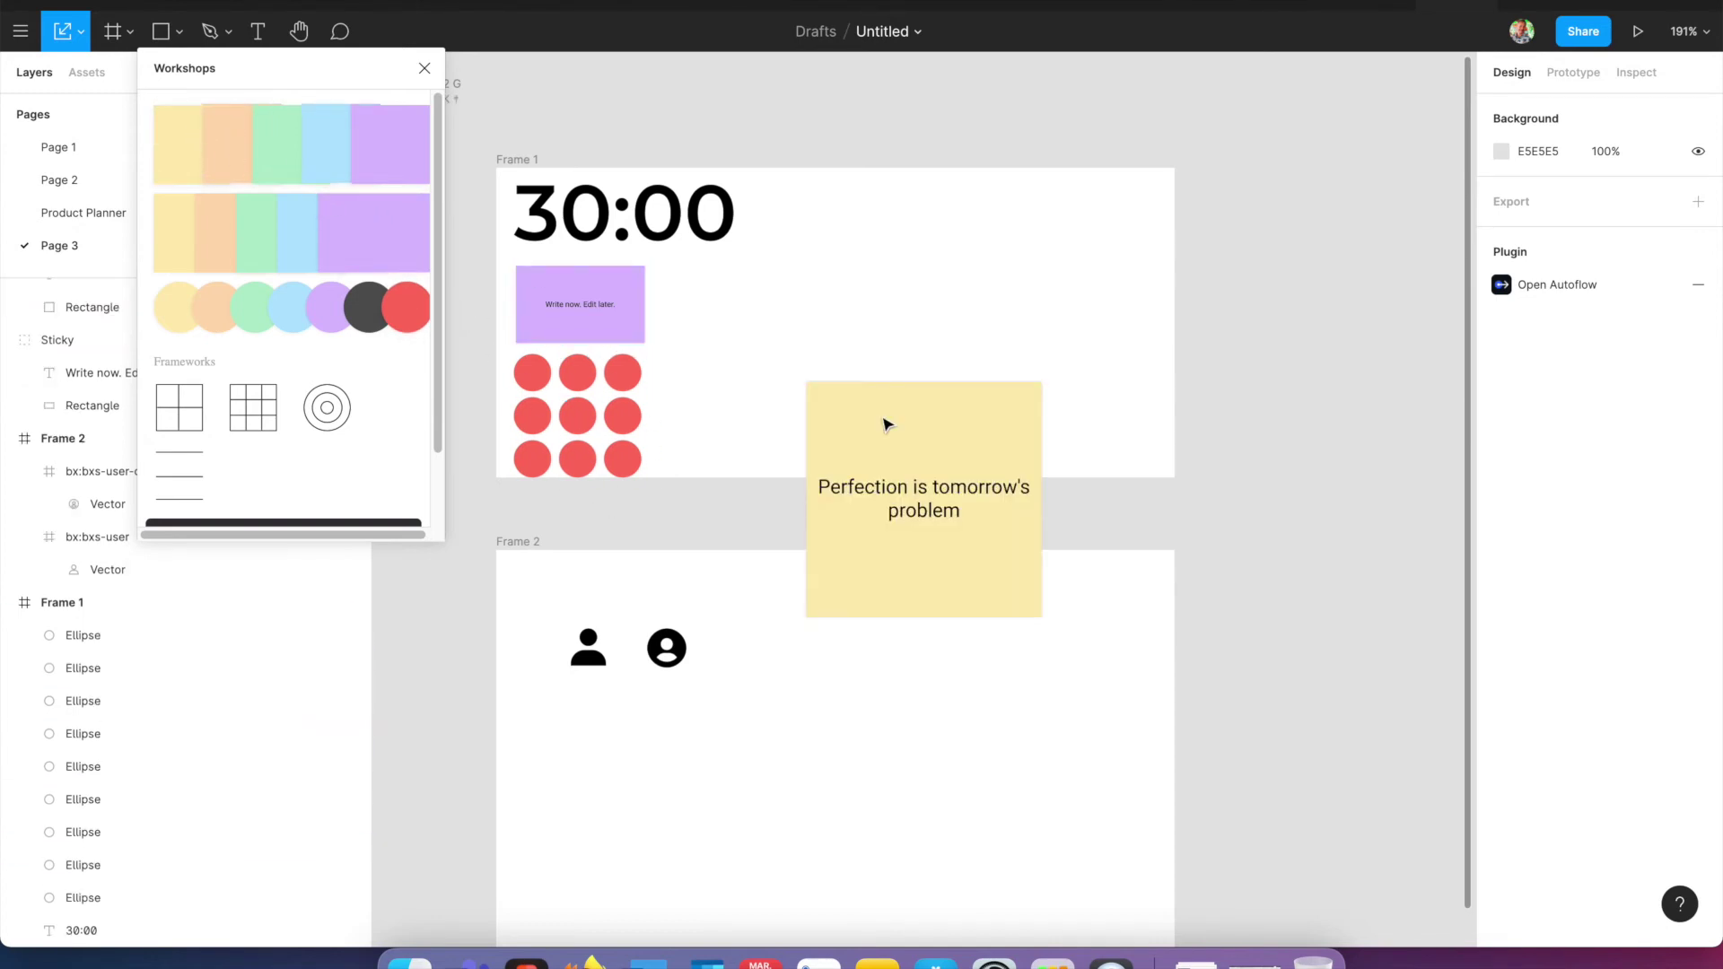
{"action": "left_click_drag", "start_coordinate": [961, 449], "coordinate": [810, 328]}
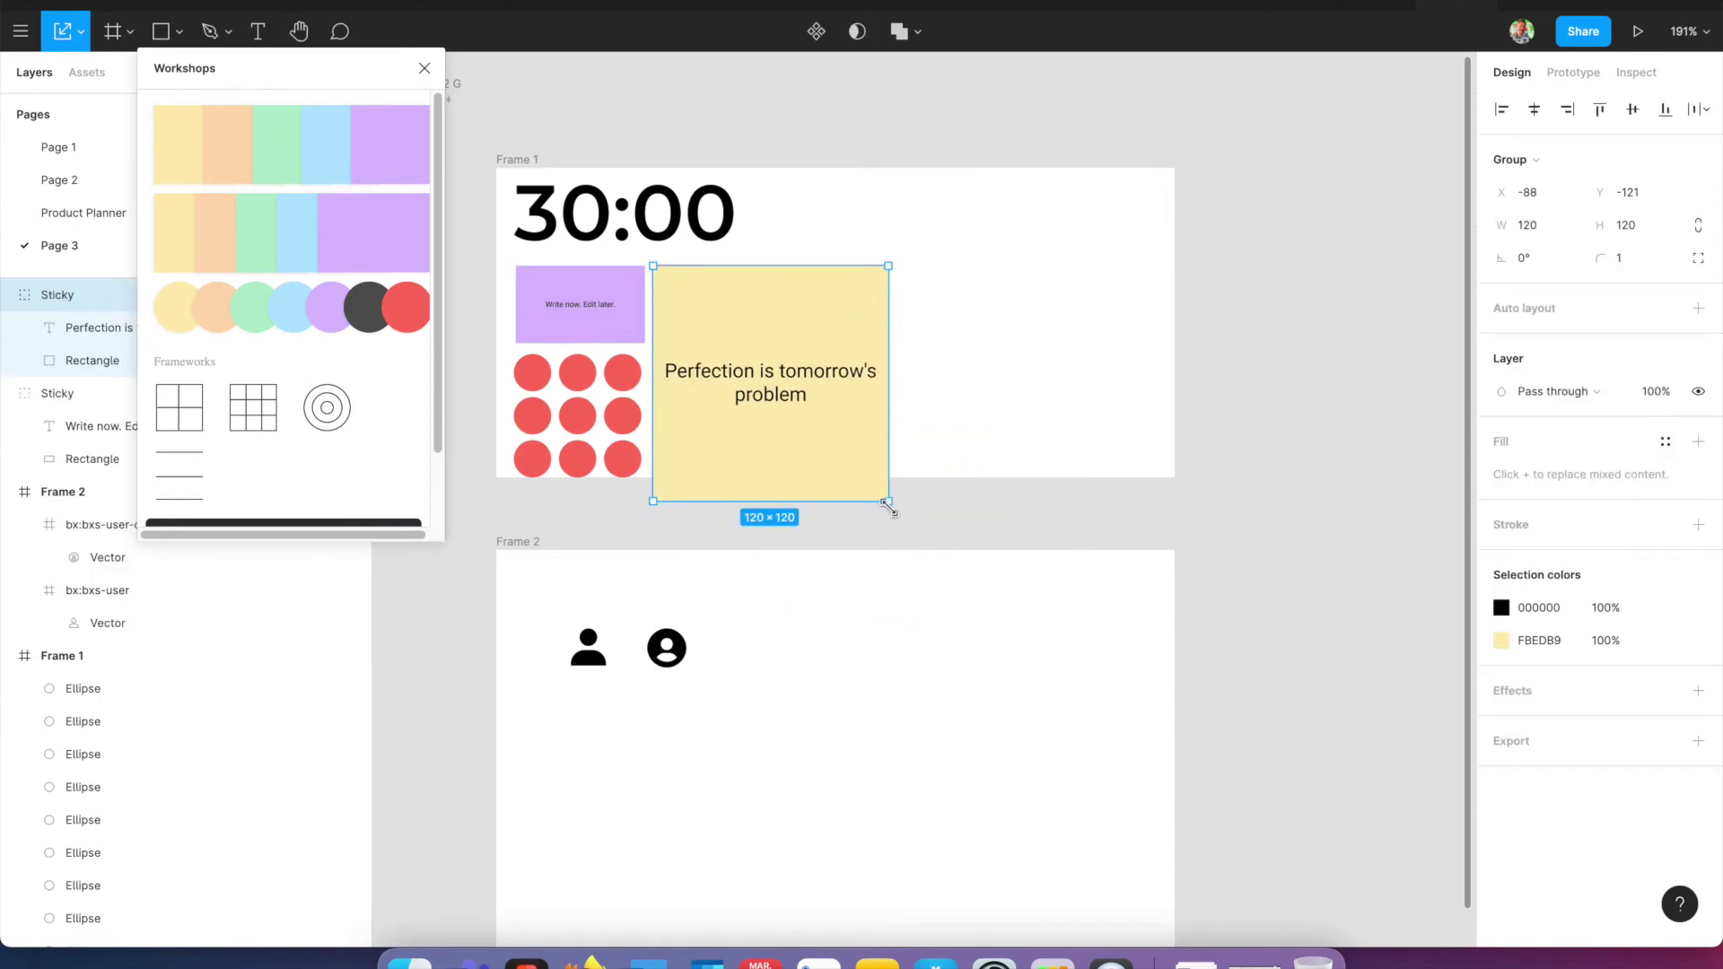
{"action": "left_click_drag", "start_coordinate": [889, 505], "coordinate": [731, 343]}
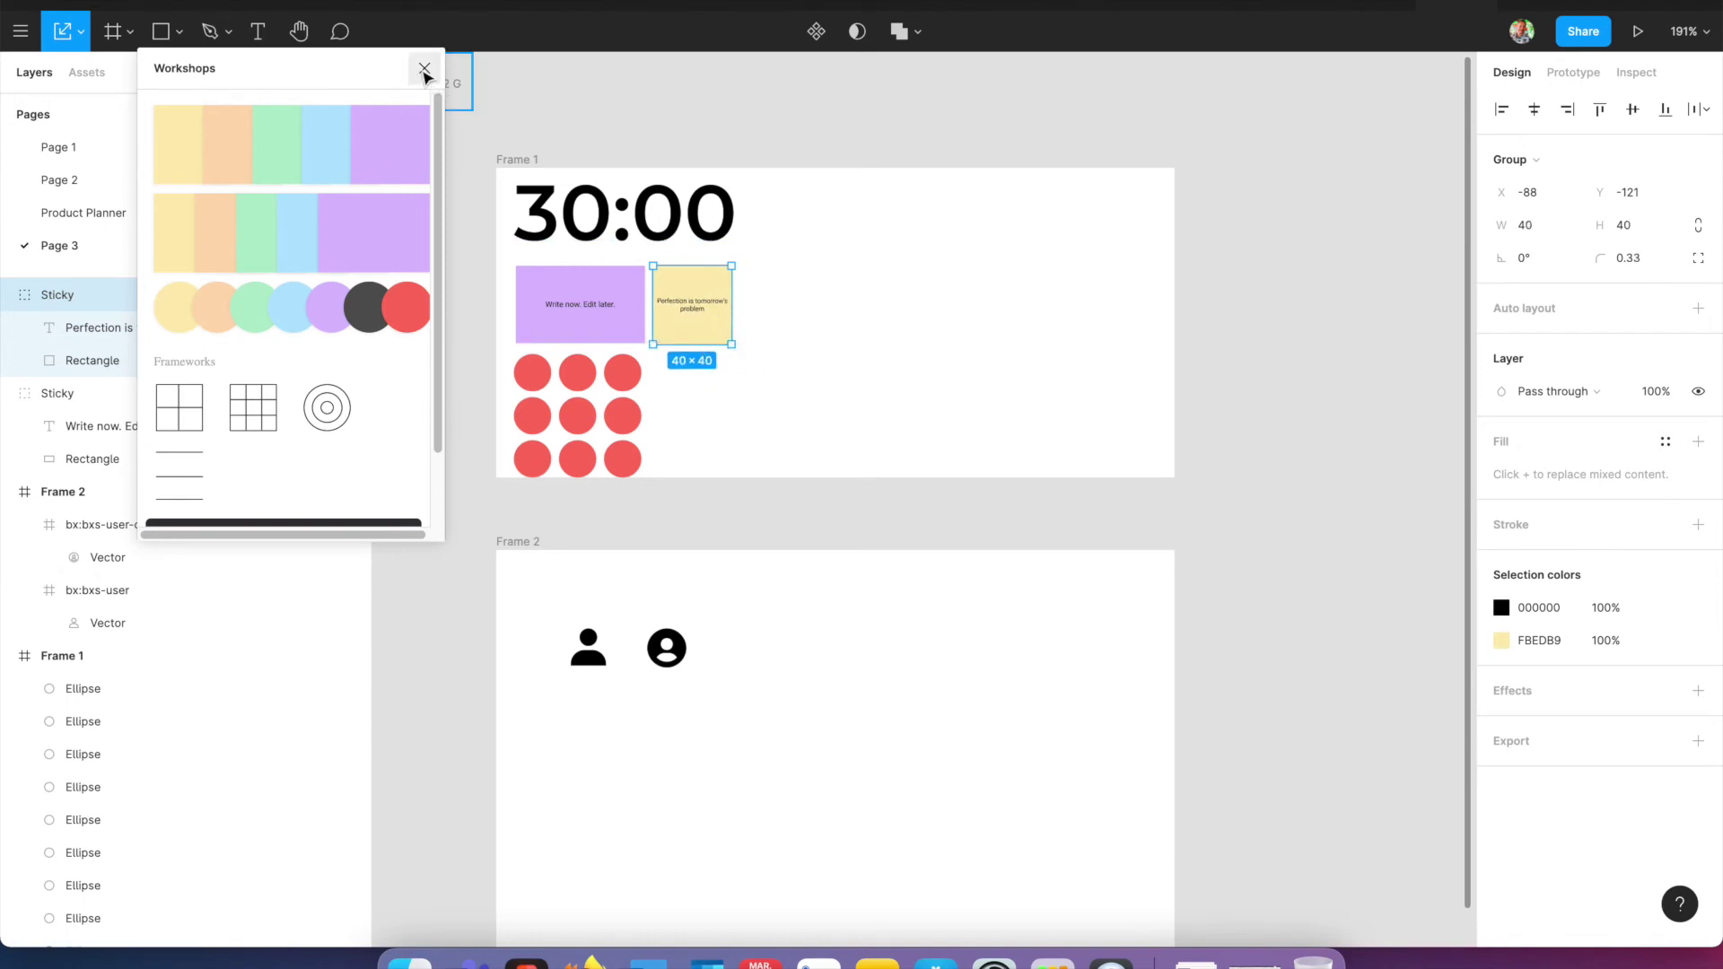
{"action": "left_click", "coordinate": [424, 69]}
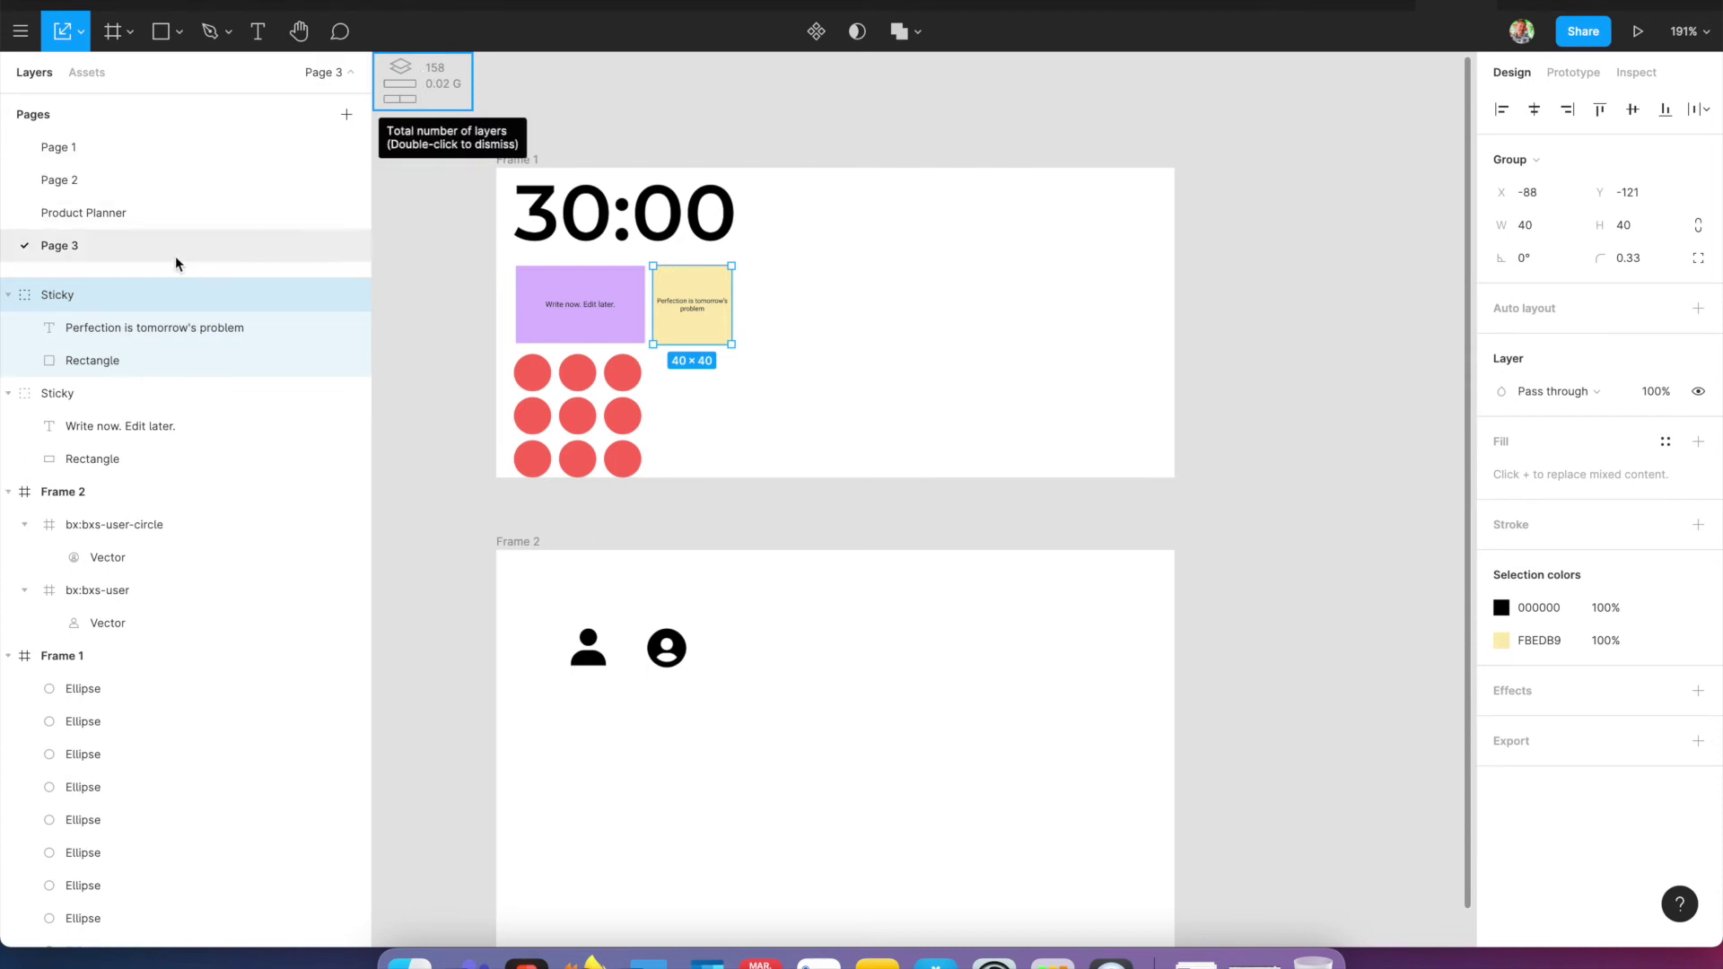
- Open Page 2 and select the Name and Photo card of the A4 persona to examine its photo
{"action": "left_click", "coordinate": [172, 194]}
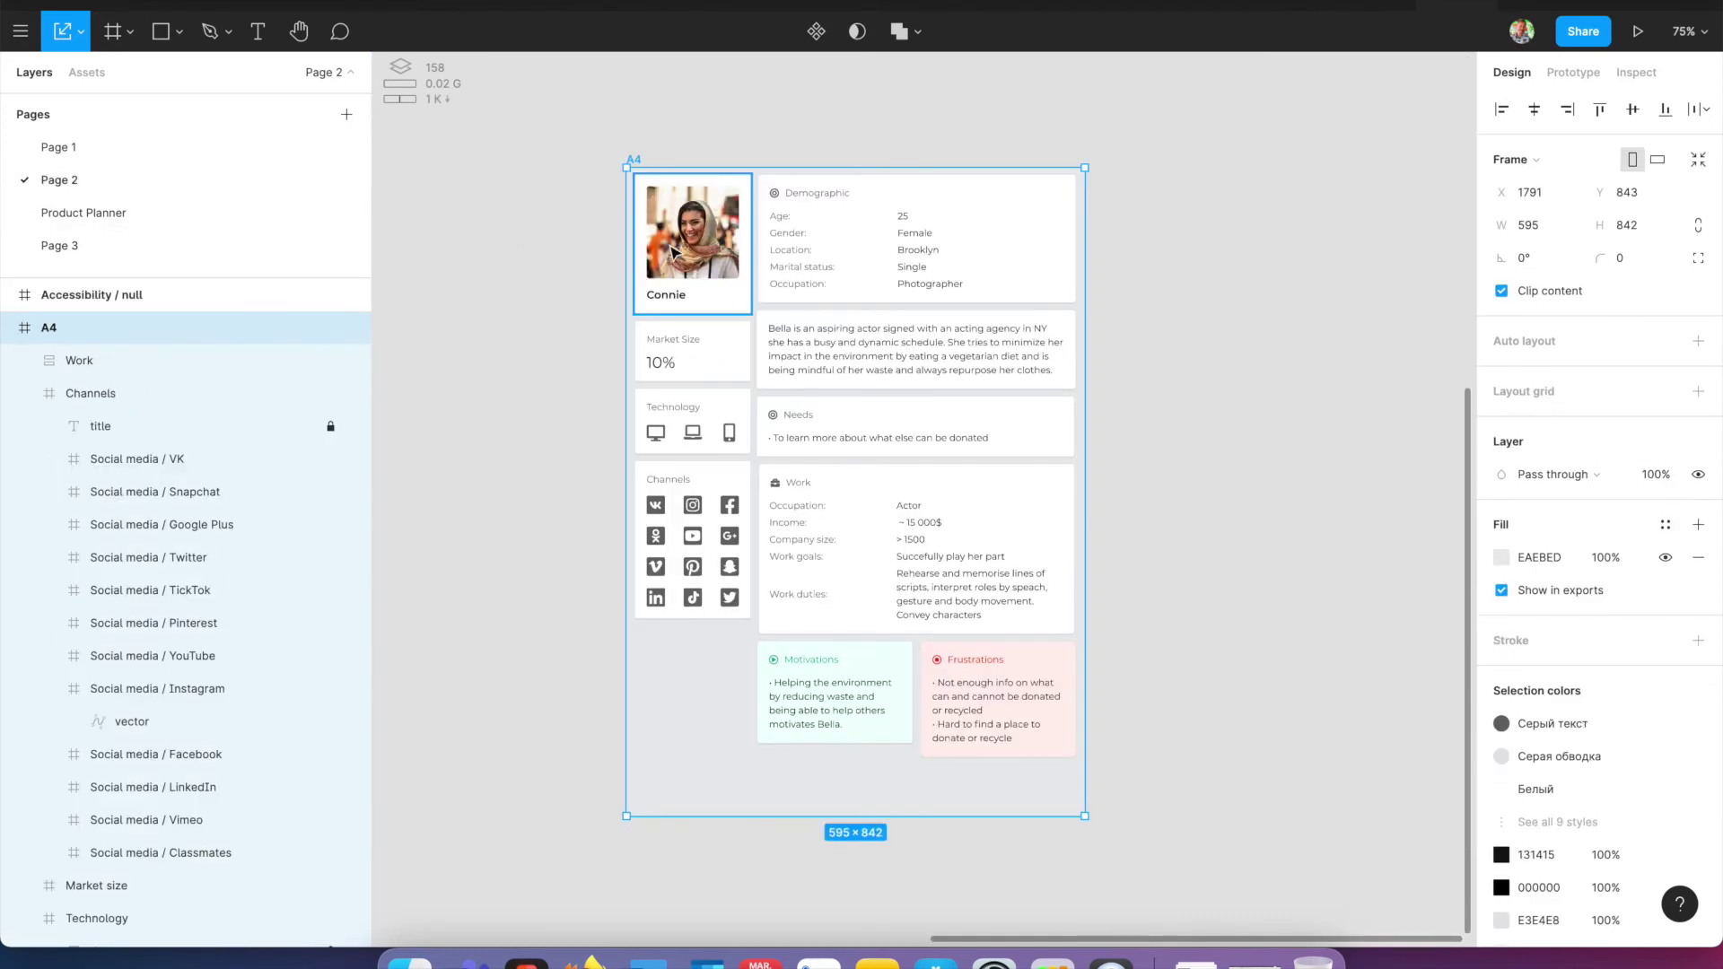
{"action": "left_click", "coordinate": [692, 245]}
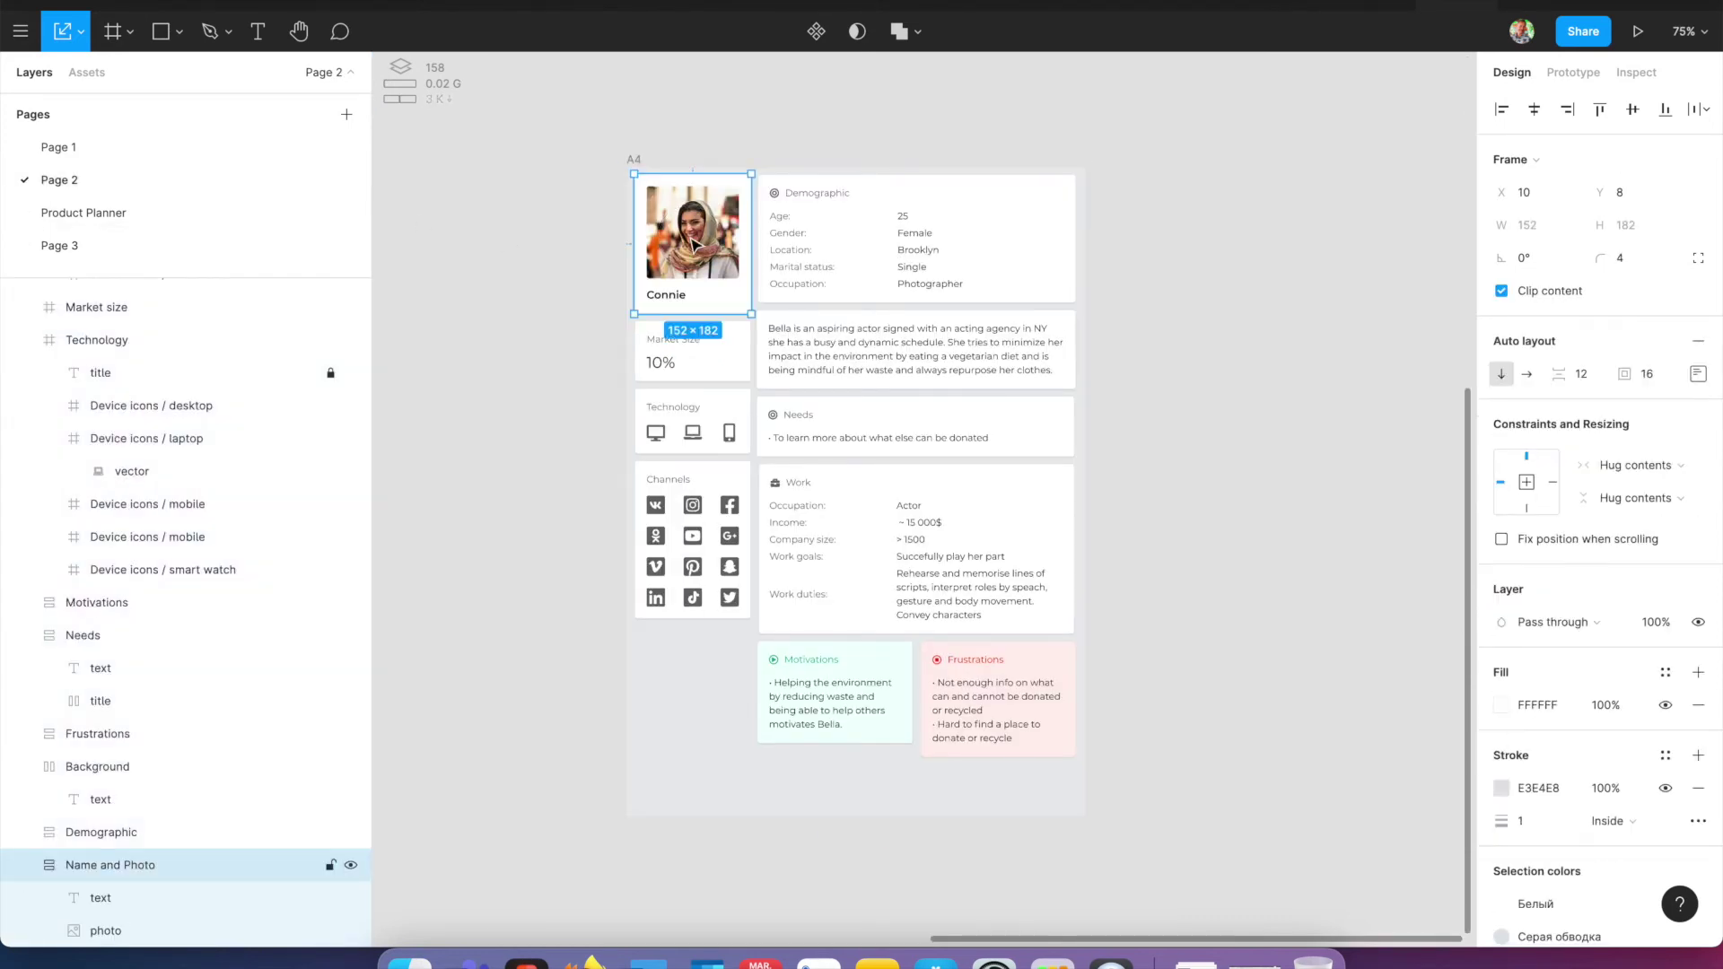
- On the Product Planner page, draw a landscape frame and place a rectangle of about 807 × 712 inside it
{"action": "left_click", "coordinate": [90, 221]}
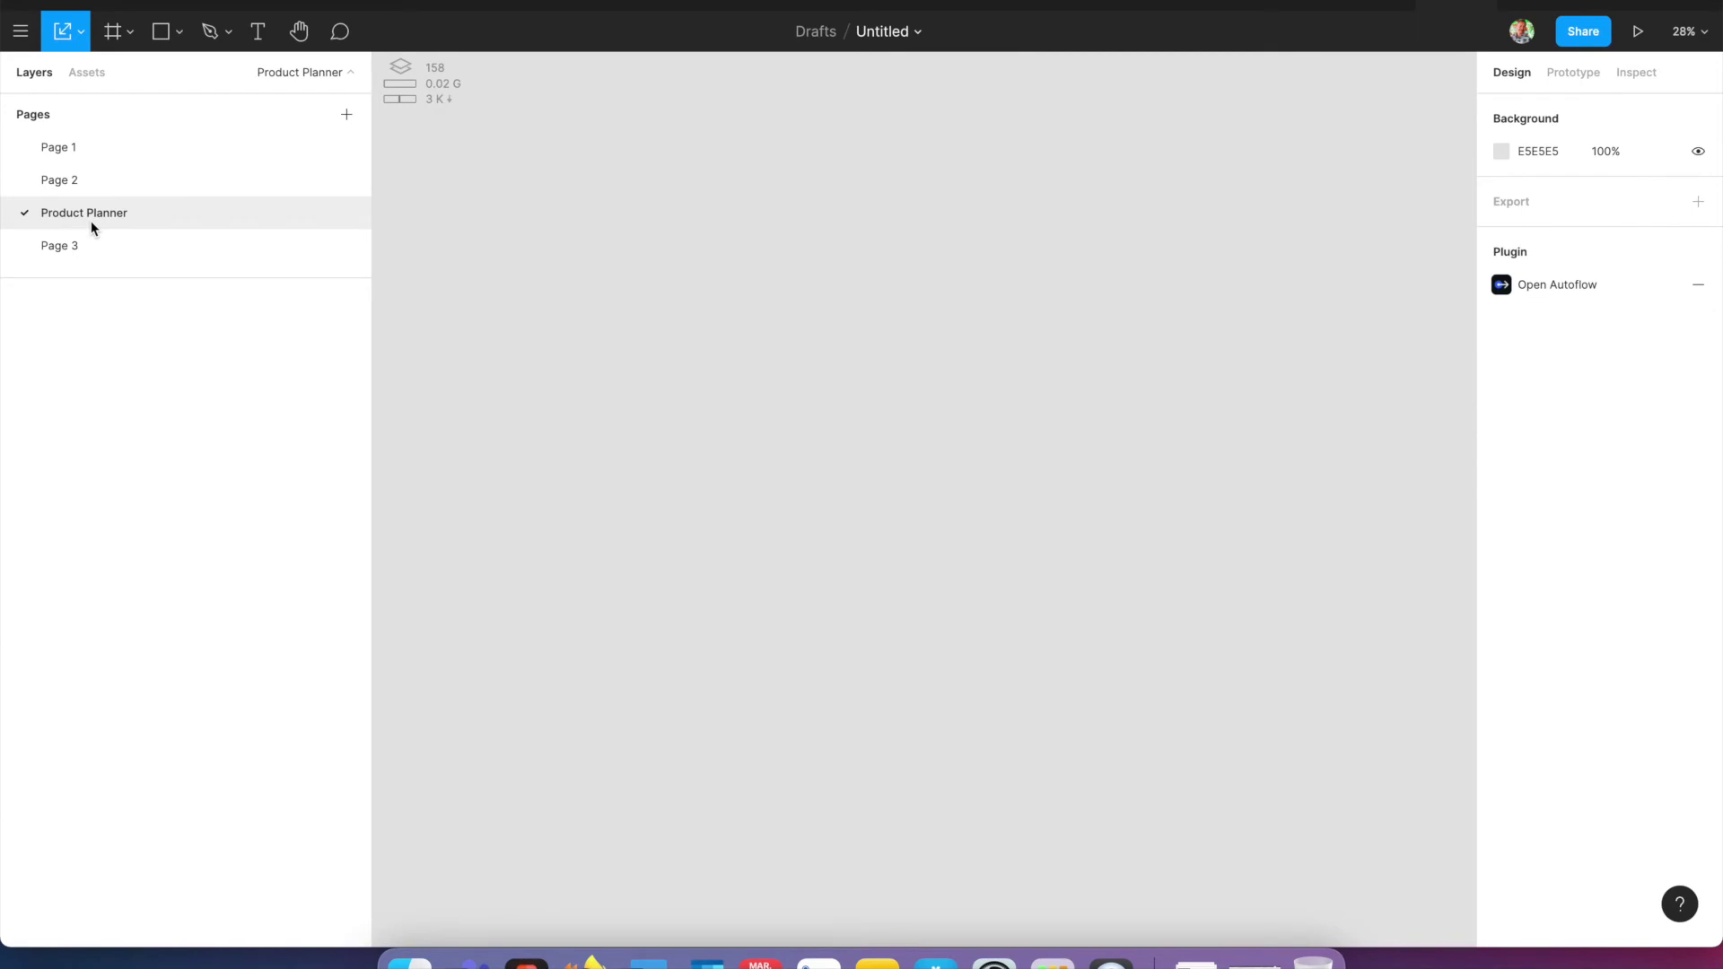
{"action": "key", "text": "f"}
{"action": "mouse_move", "coordinate": [600, 185]}
{"action": "left_mouse_down"}
{"action": "mouse_move", "coordinate": [976, 448]}
{"action": "mouse_move", "coordinate": [1140, 594]}
{"action": "left_mouse_up"}
{"action": "left_click", "coordinate": [1278, 492]}
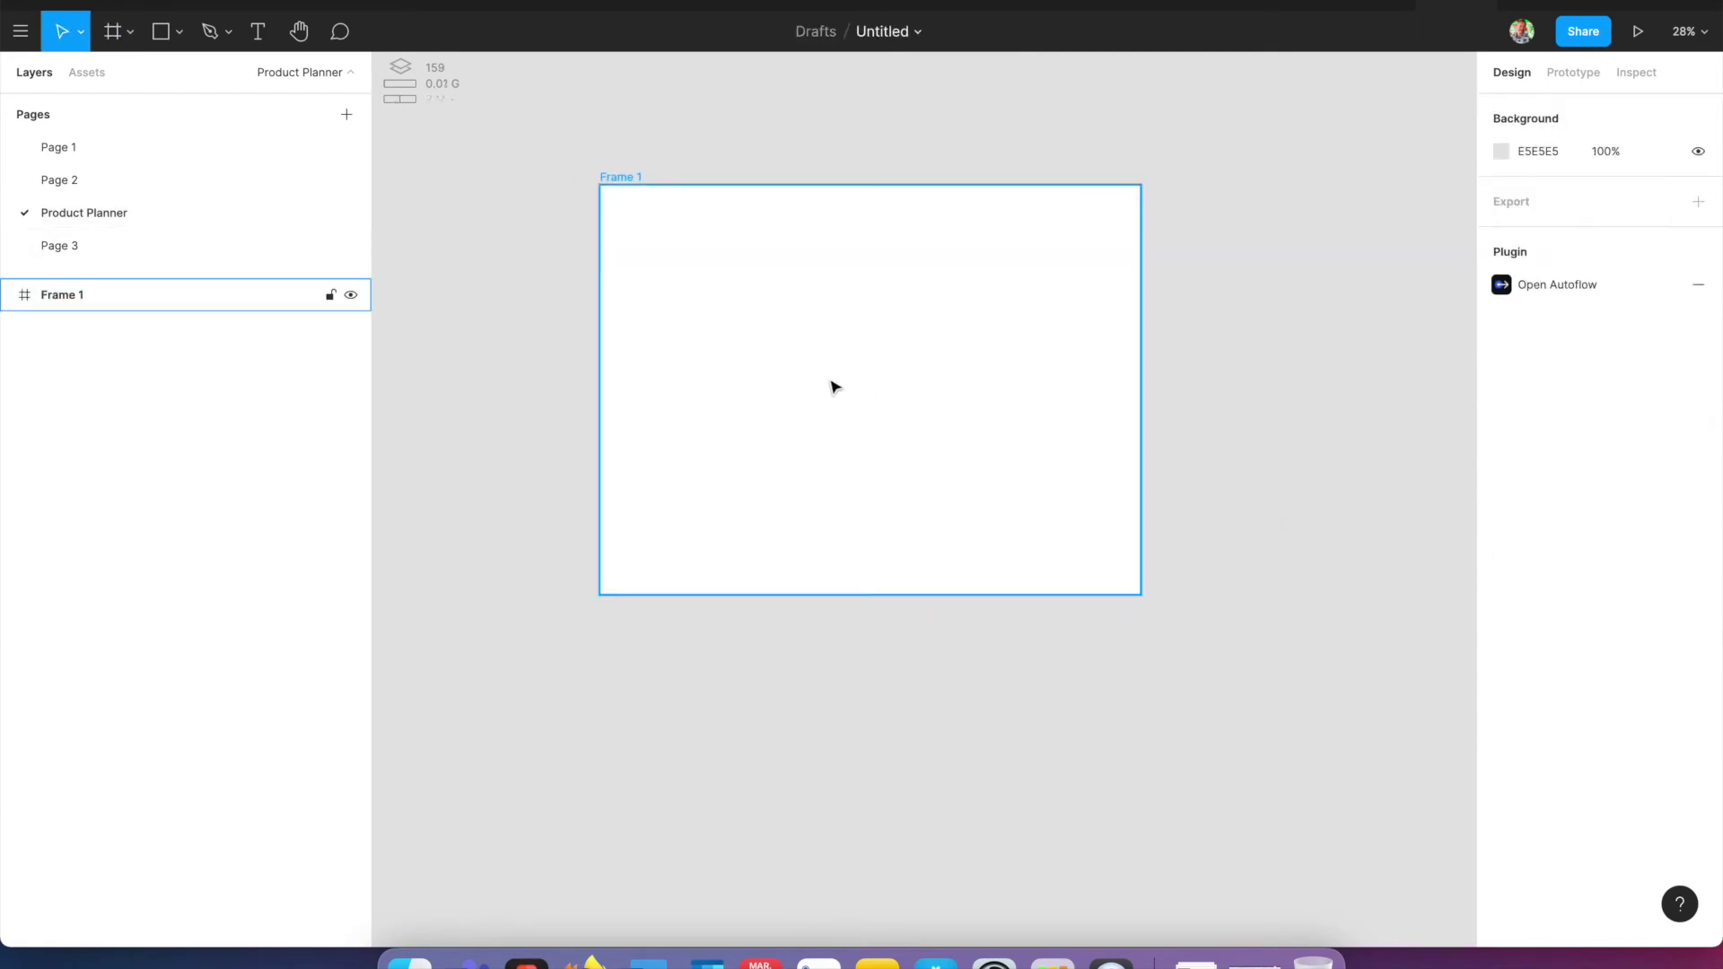
{"action": "key", "text": "r"}
{"action": "left_click_drag", "start_coordinate": [670, 251], "coordinate": [909, 463]}
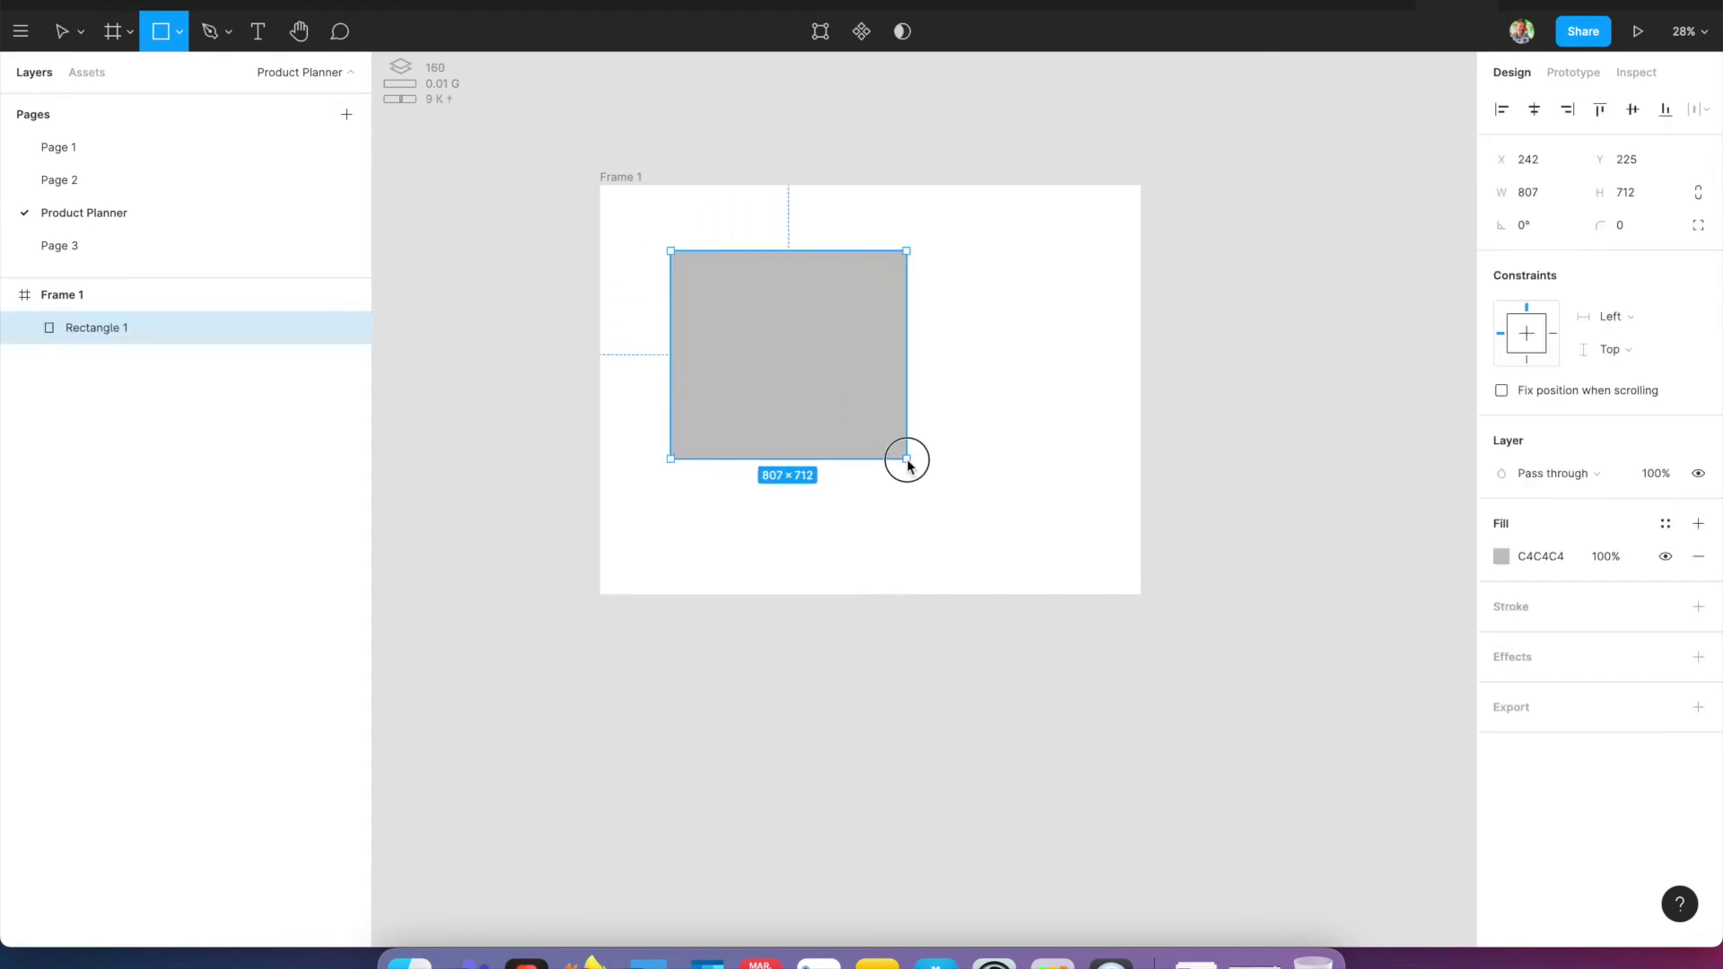
{"action": "left_click", "coordinate": [1270, 446]}
- Run the Unsplash plugin with the grey rectangle in Frame 1 selected
{"action": "left_click", "coordinate": [815, 343]}
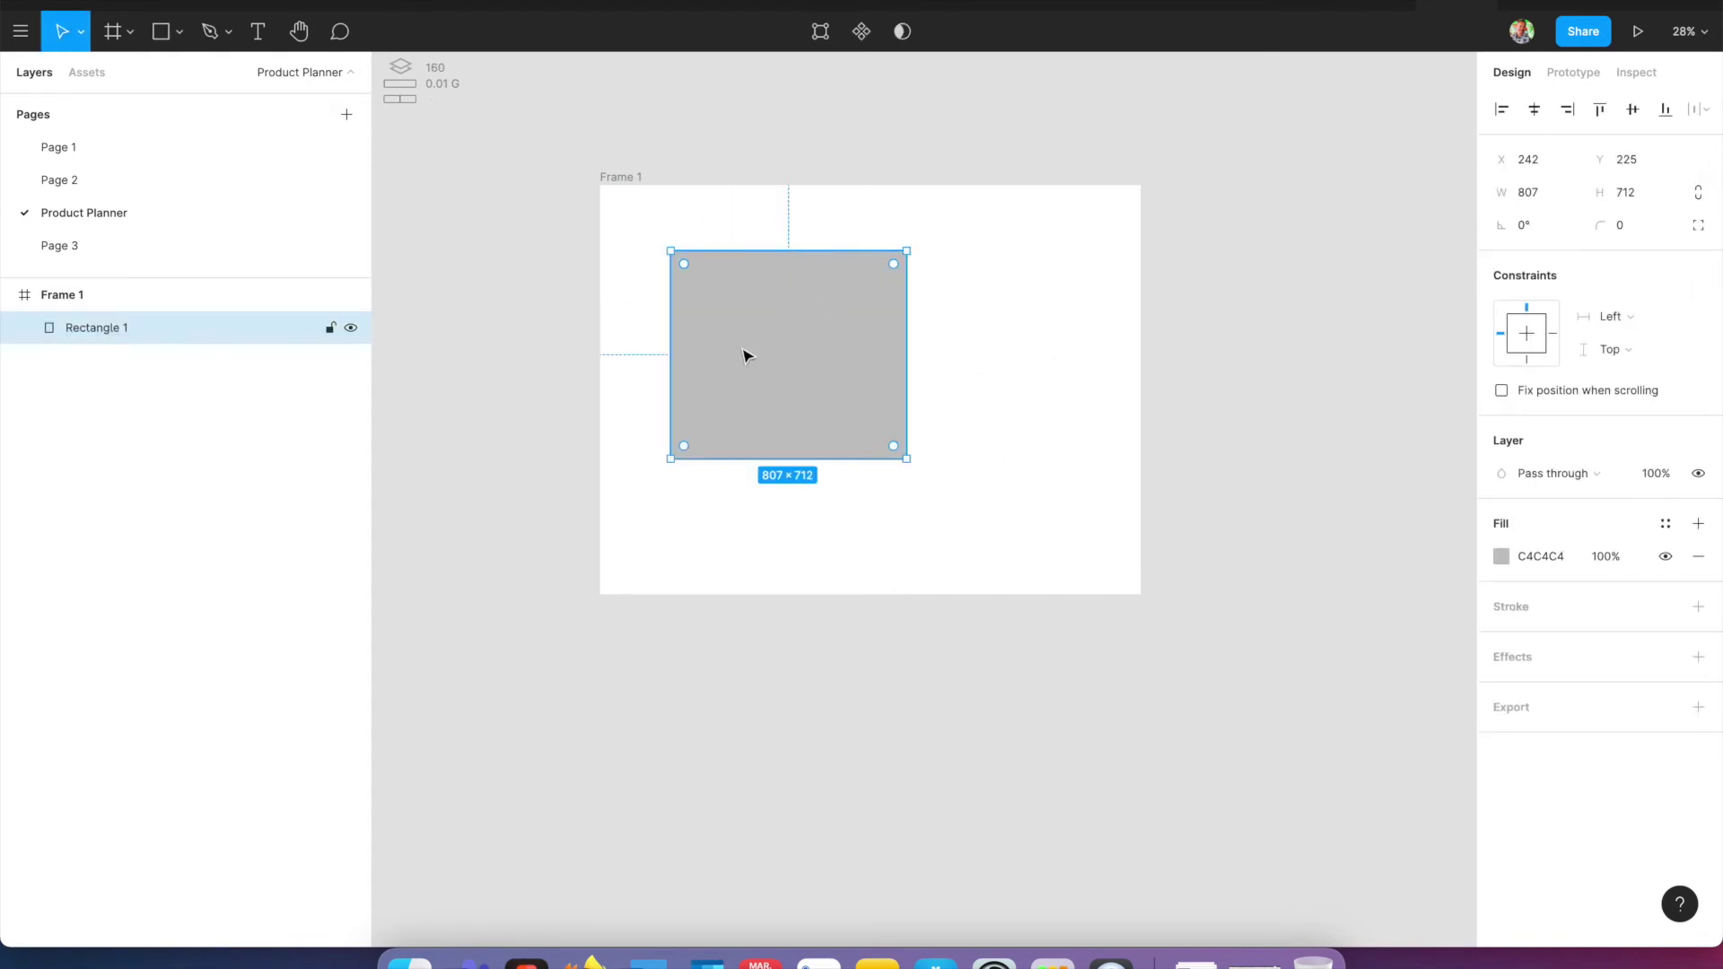
{"action": "key", "text": "super+slash"}
{"action": "type", "text": "unbs"}
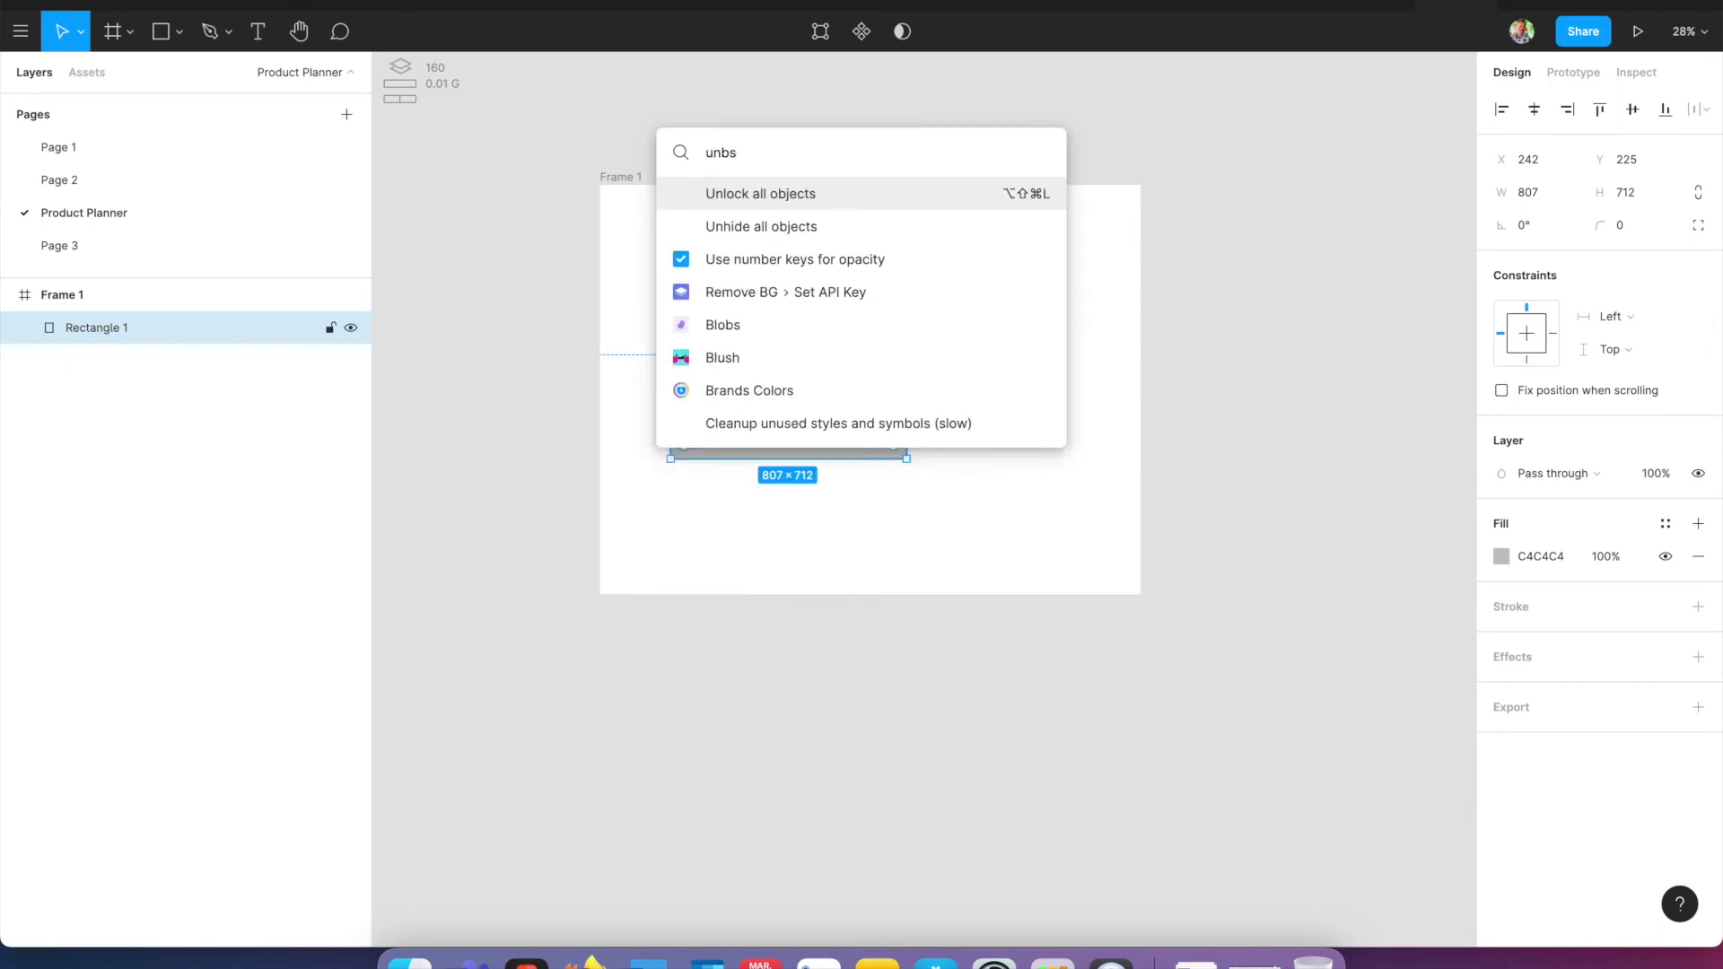
{"action": "key", "text": "BackSpace"}
{"action": "key", "text": "BackSpace"}
{"action": "type", "text": "s"}
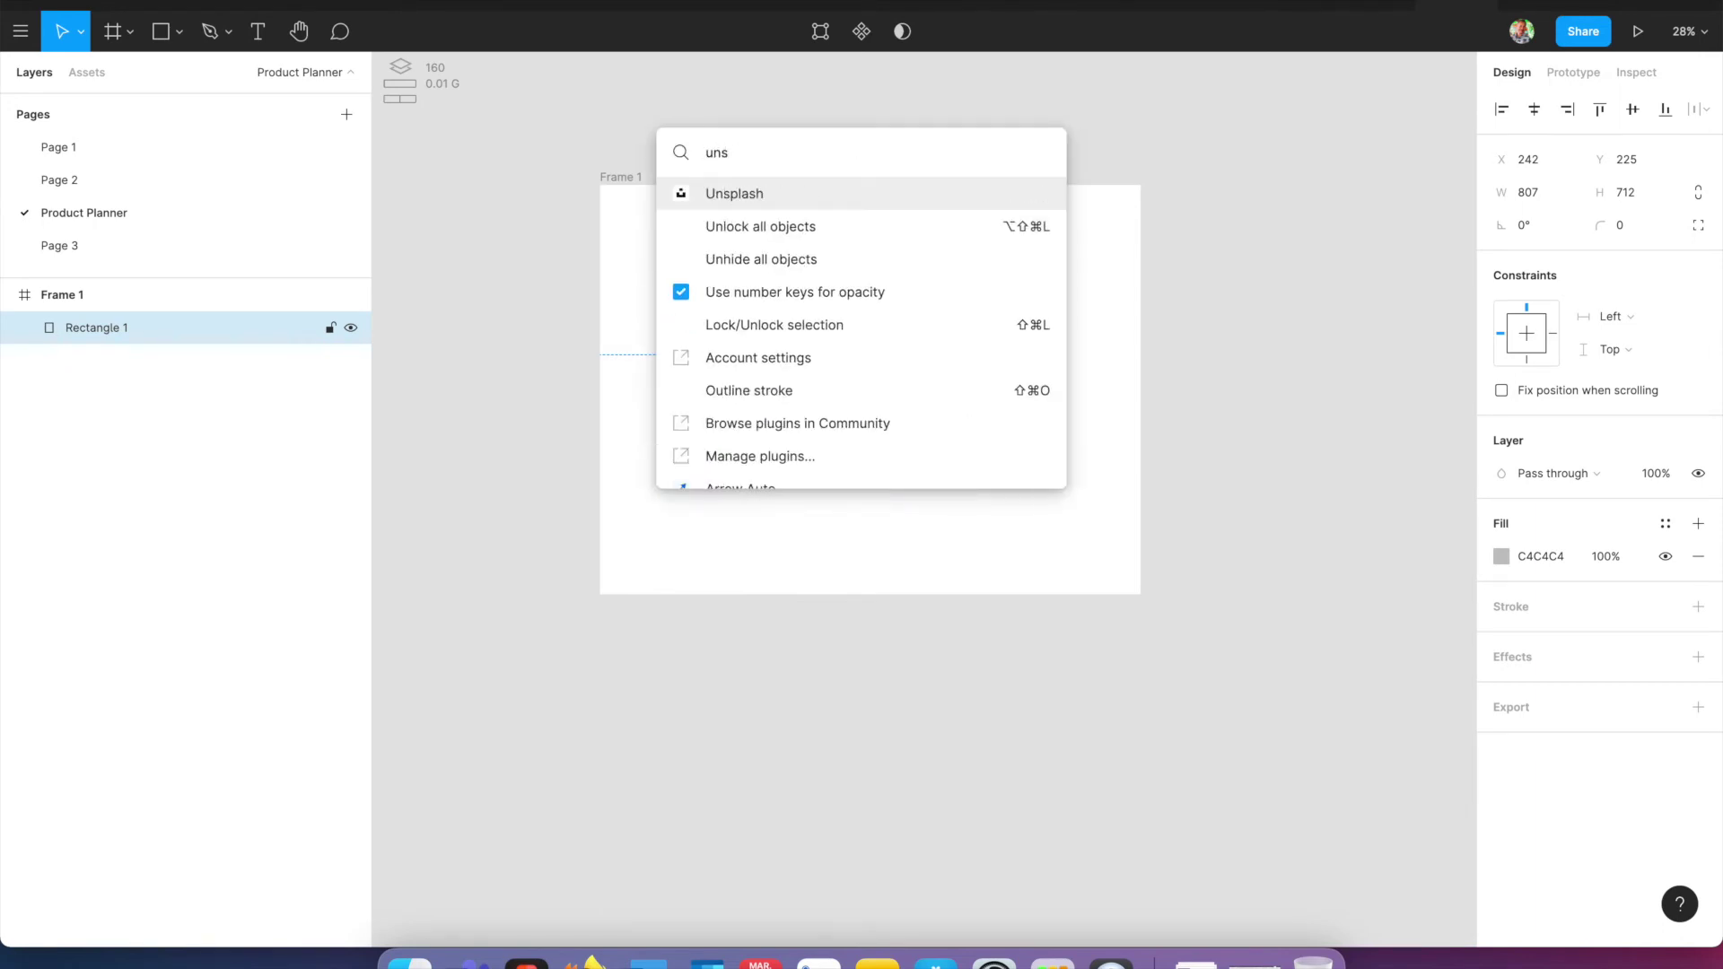
{"action": "key", "text": "Return"}
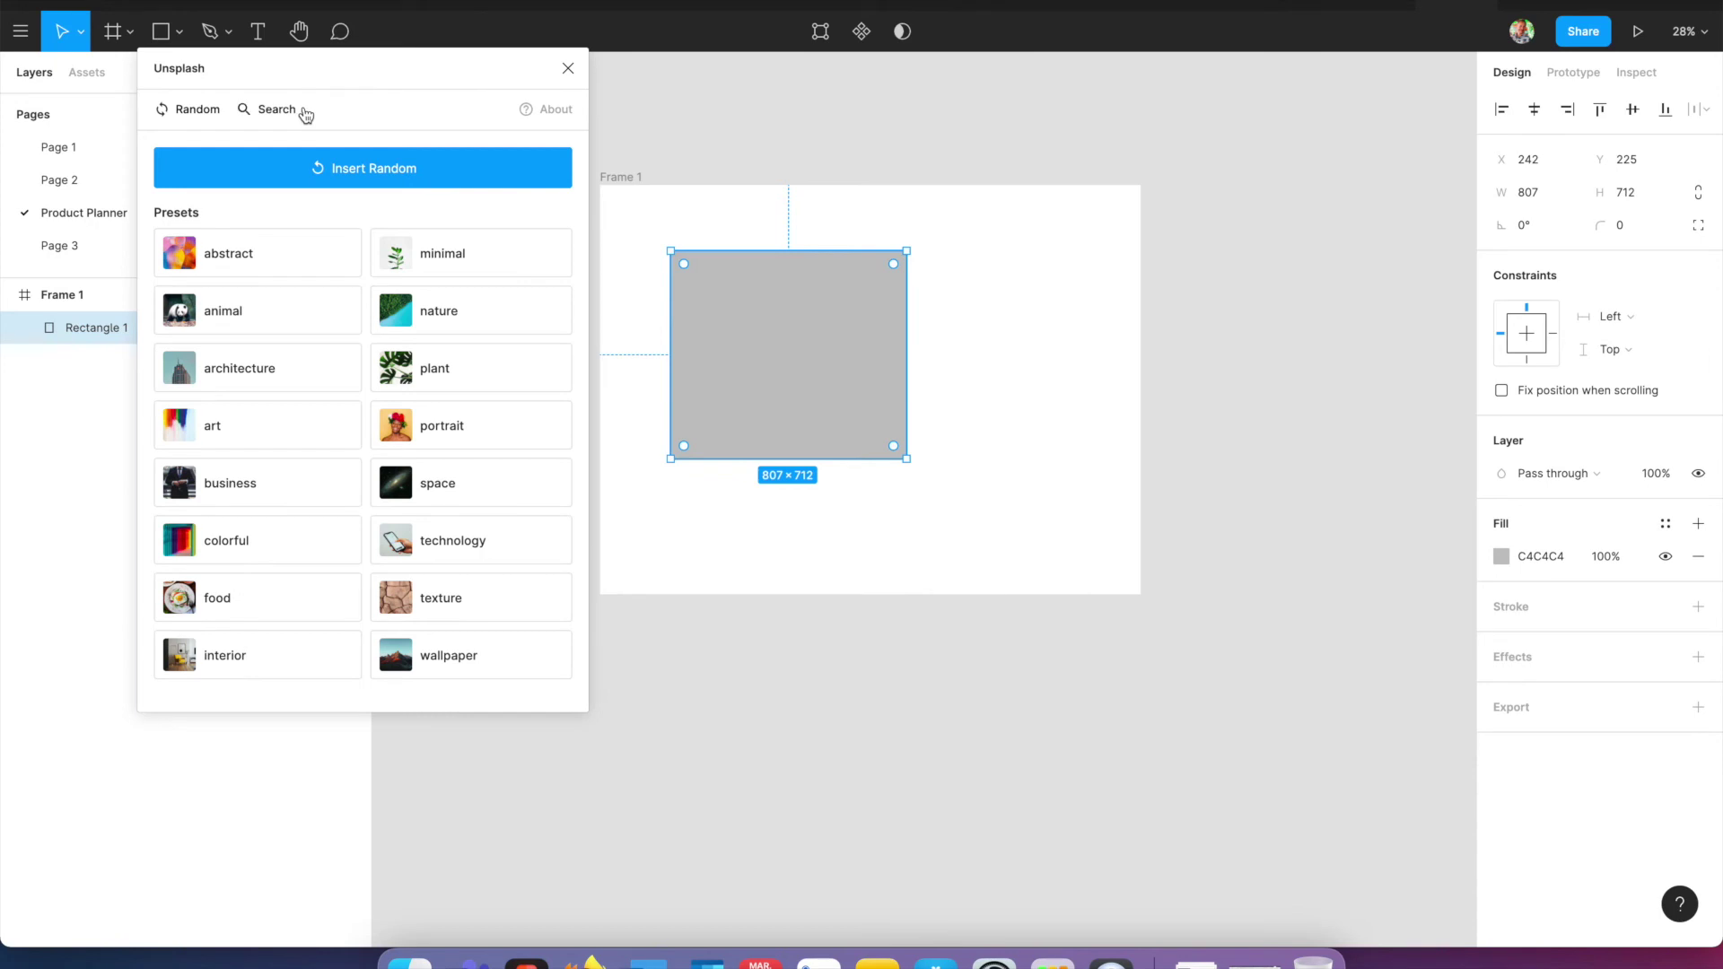
- Search Unsplash for "mobile", fill the rectangle with the photo of a phone beside a laptop, and close the plugin
{"action": "left_click", "coordinate": [303, 112]}
{"action": "left_click", "coordinate": [227, 167]}
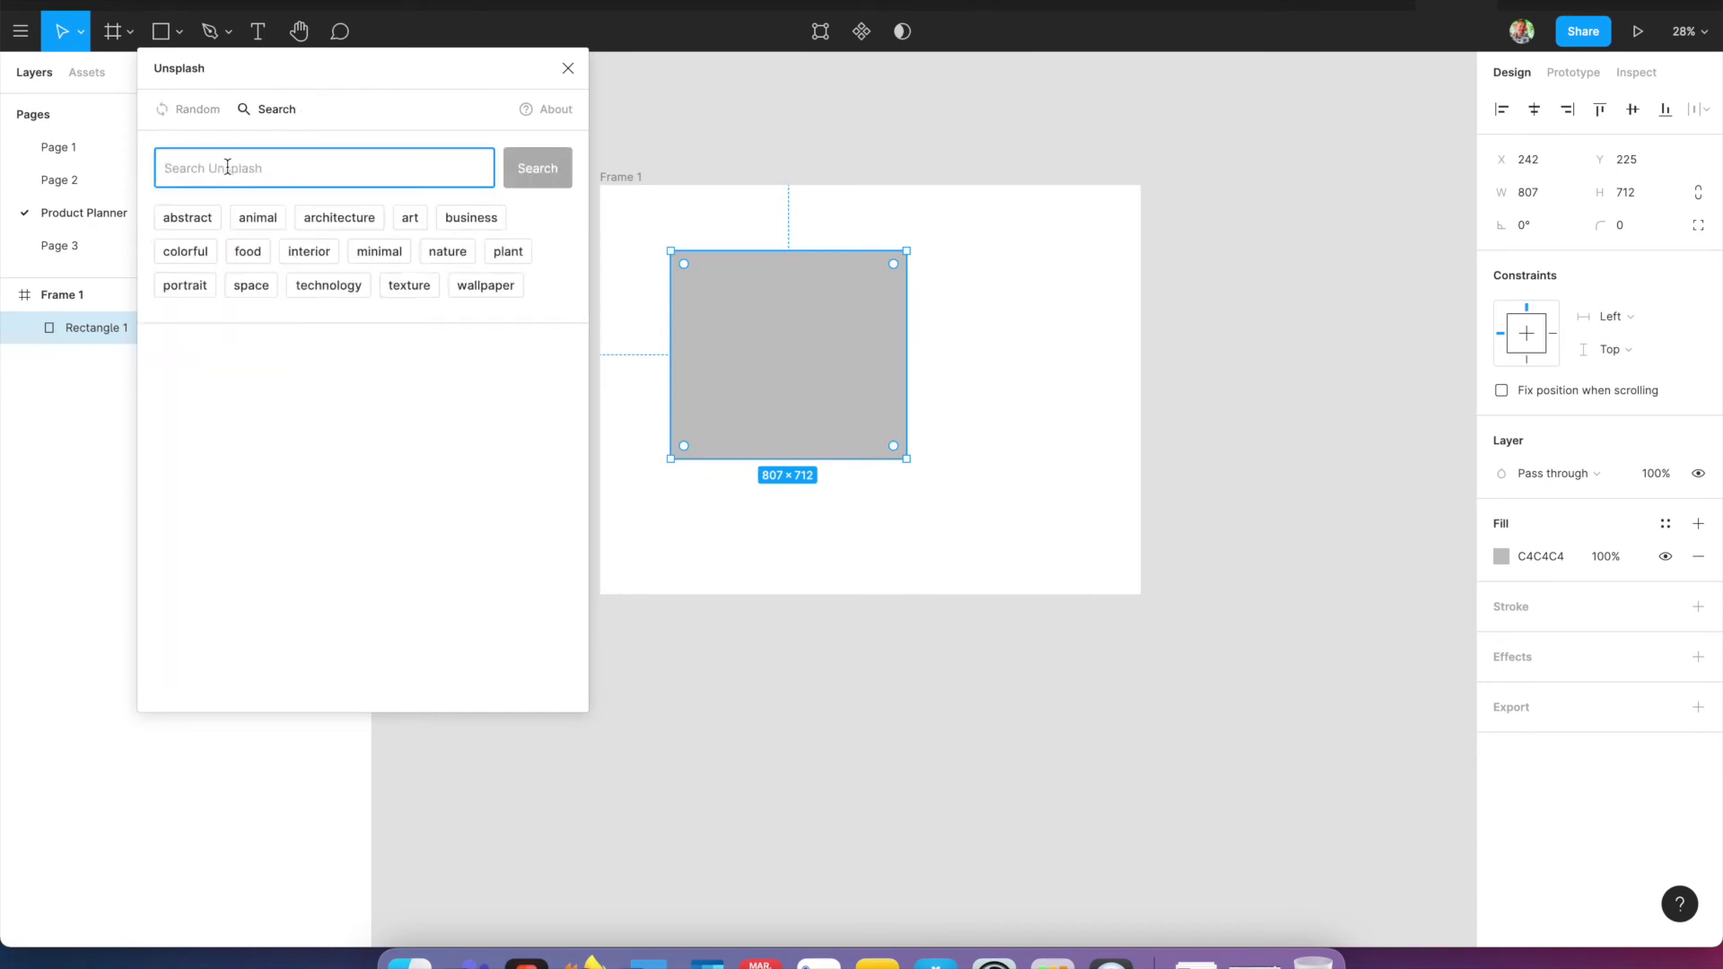
{"action": "type", "text": "mobile"}
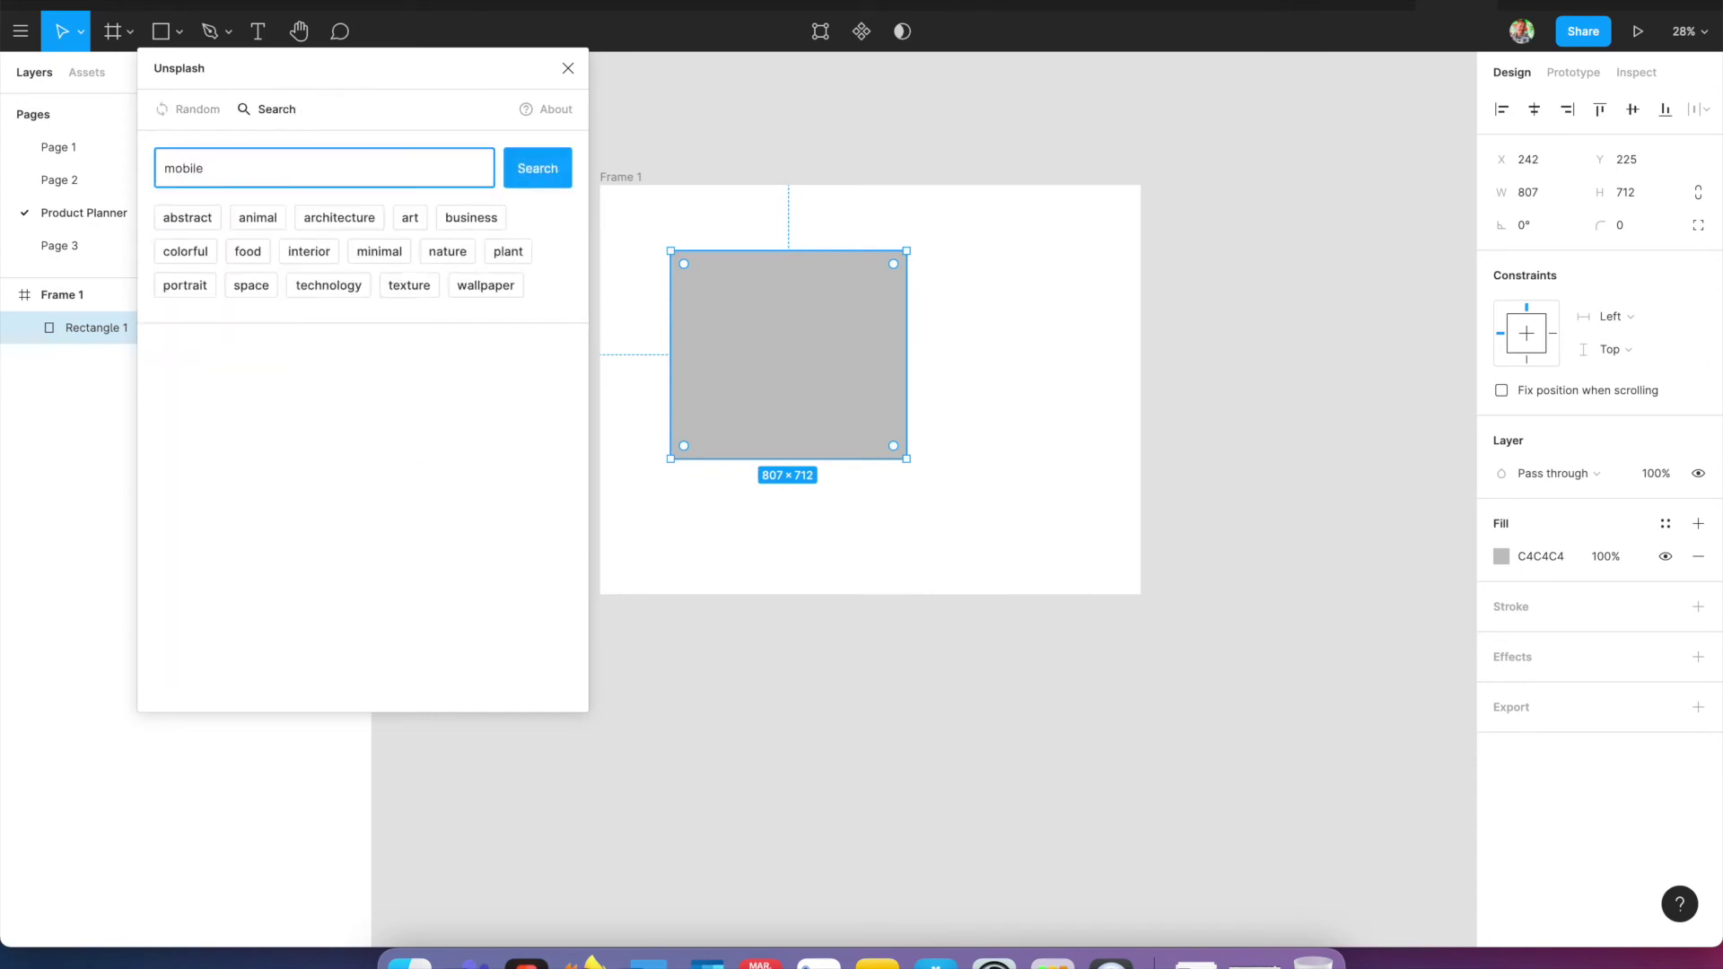
{"action": "left_click", "coordinate": [554, 170]}
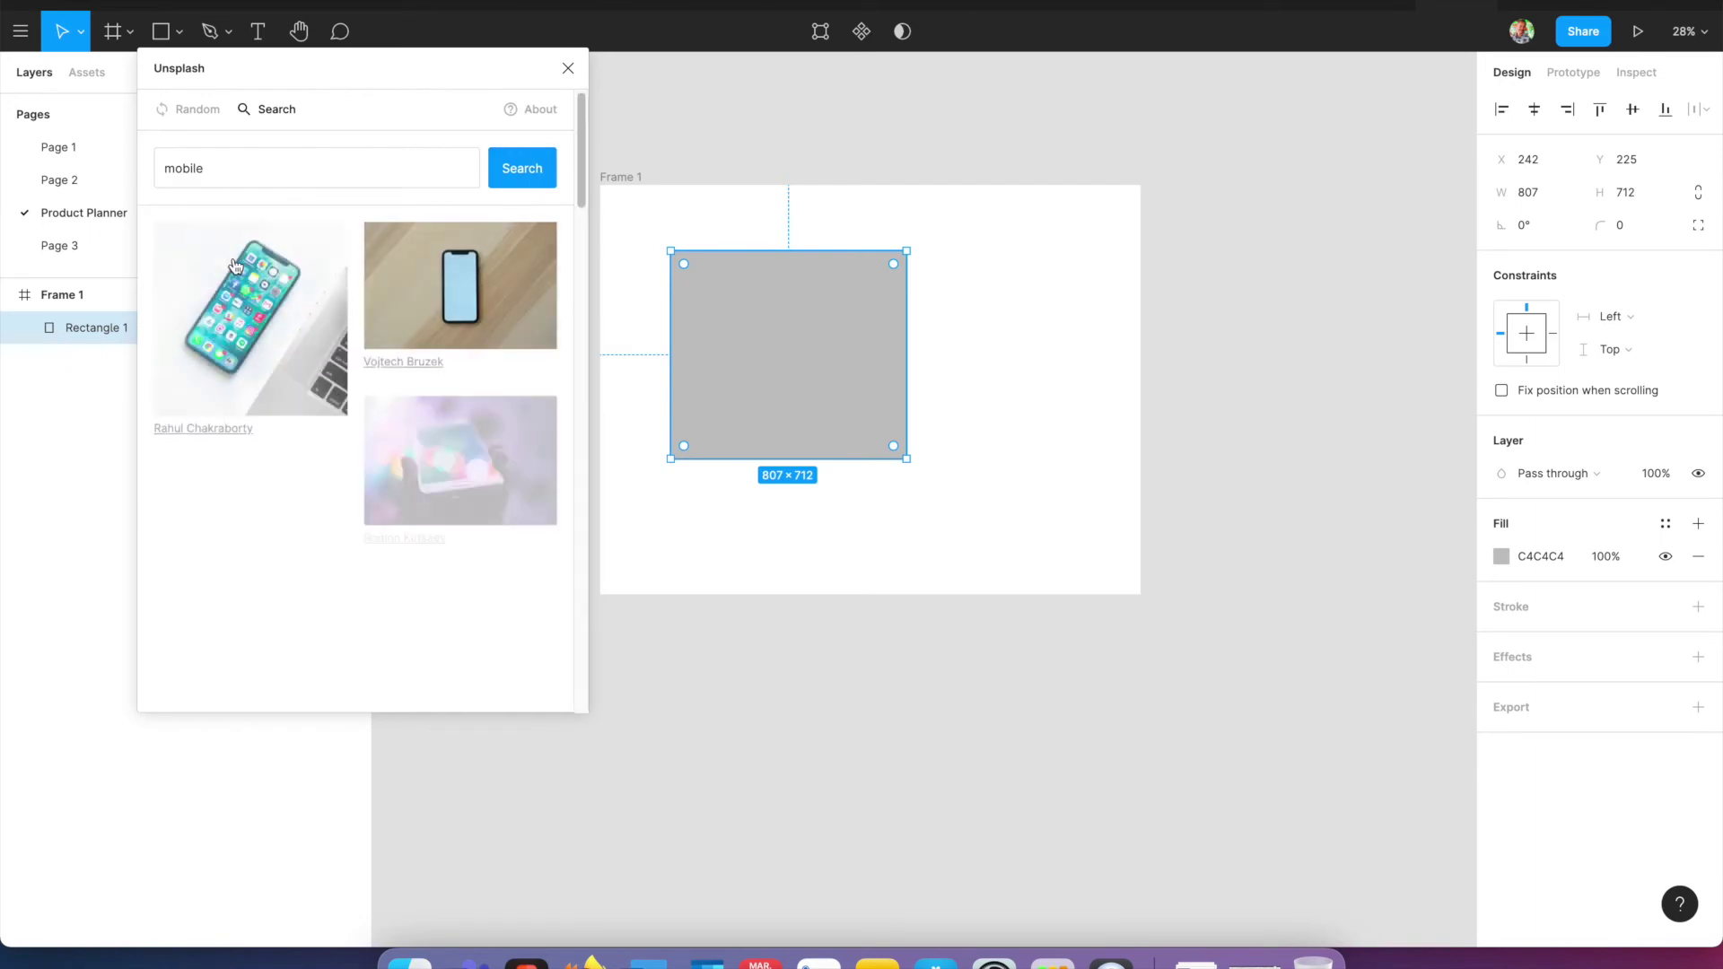
{"action": "scroll", "coordinate": [326, 416], "scroll_direction": "down", "scroll_amount": 5}
{"action": "scroll", "coordinate": [327, 415], "scroll_direction": "up", "scroll_amount": 5}
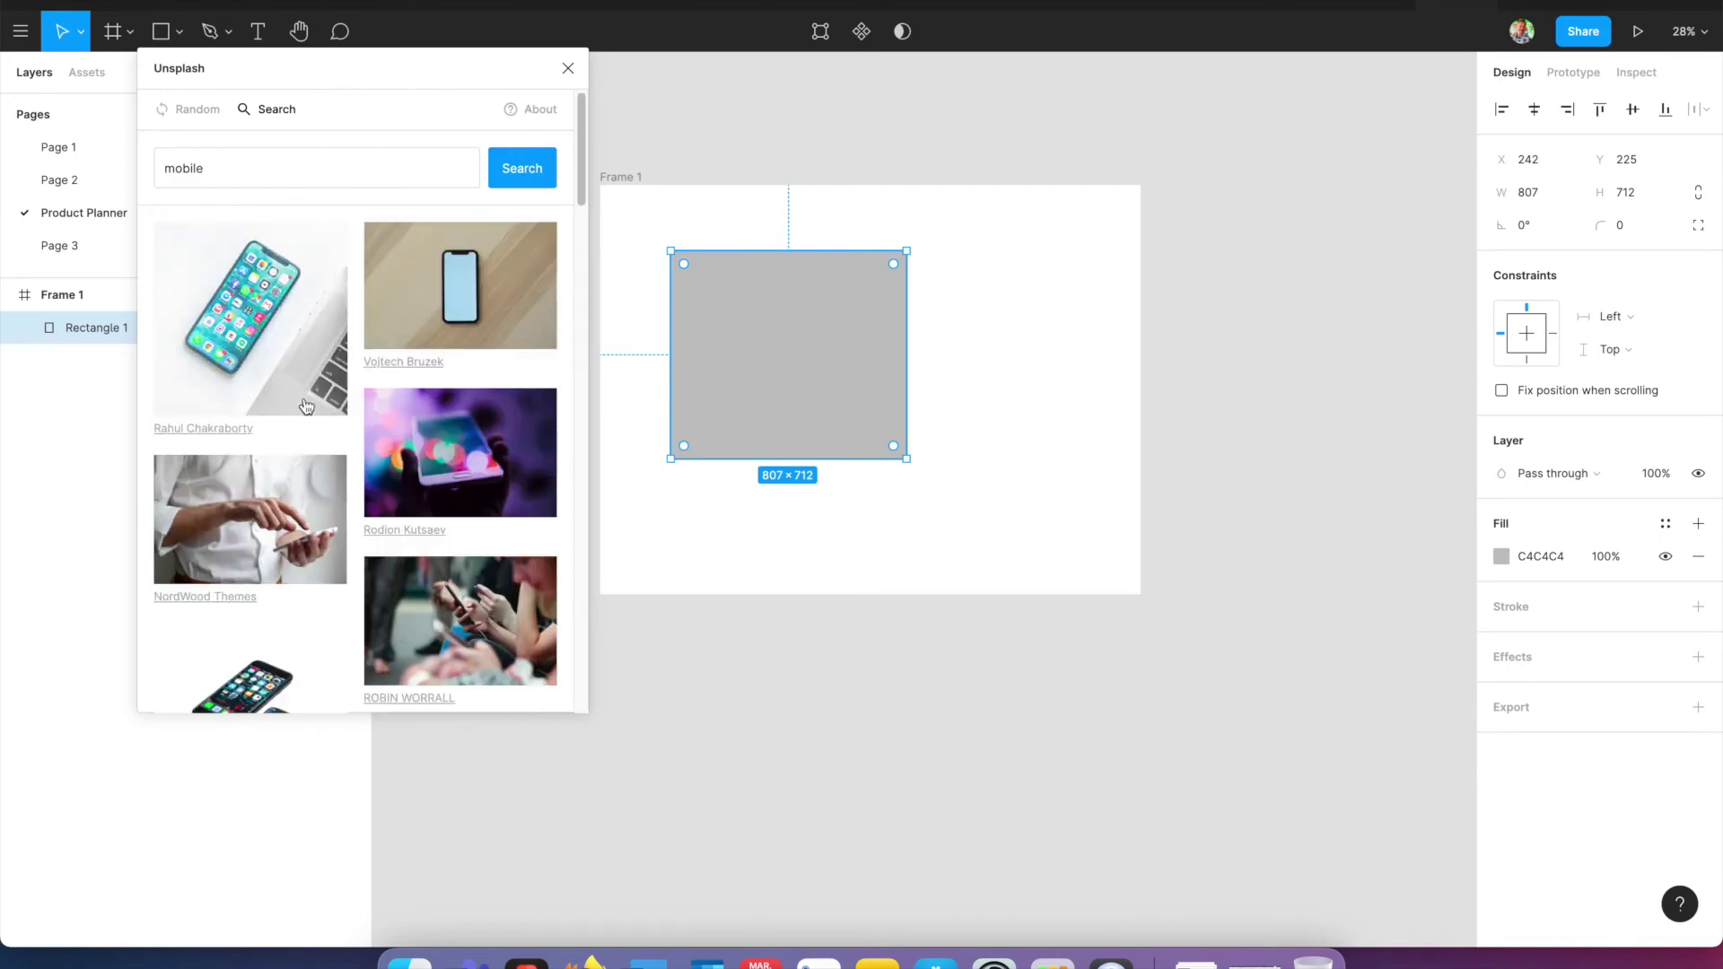
{"action": "left_click", "coordinate": [250, 336]}
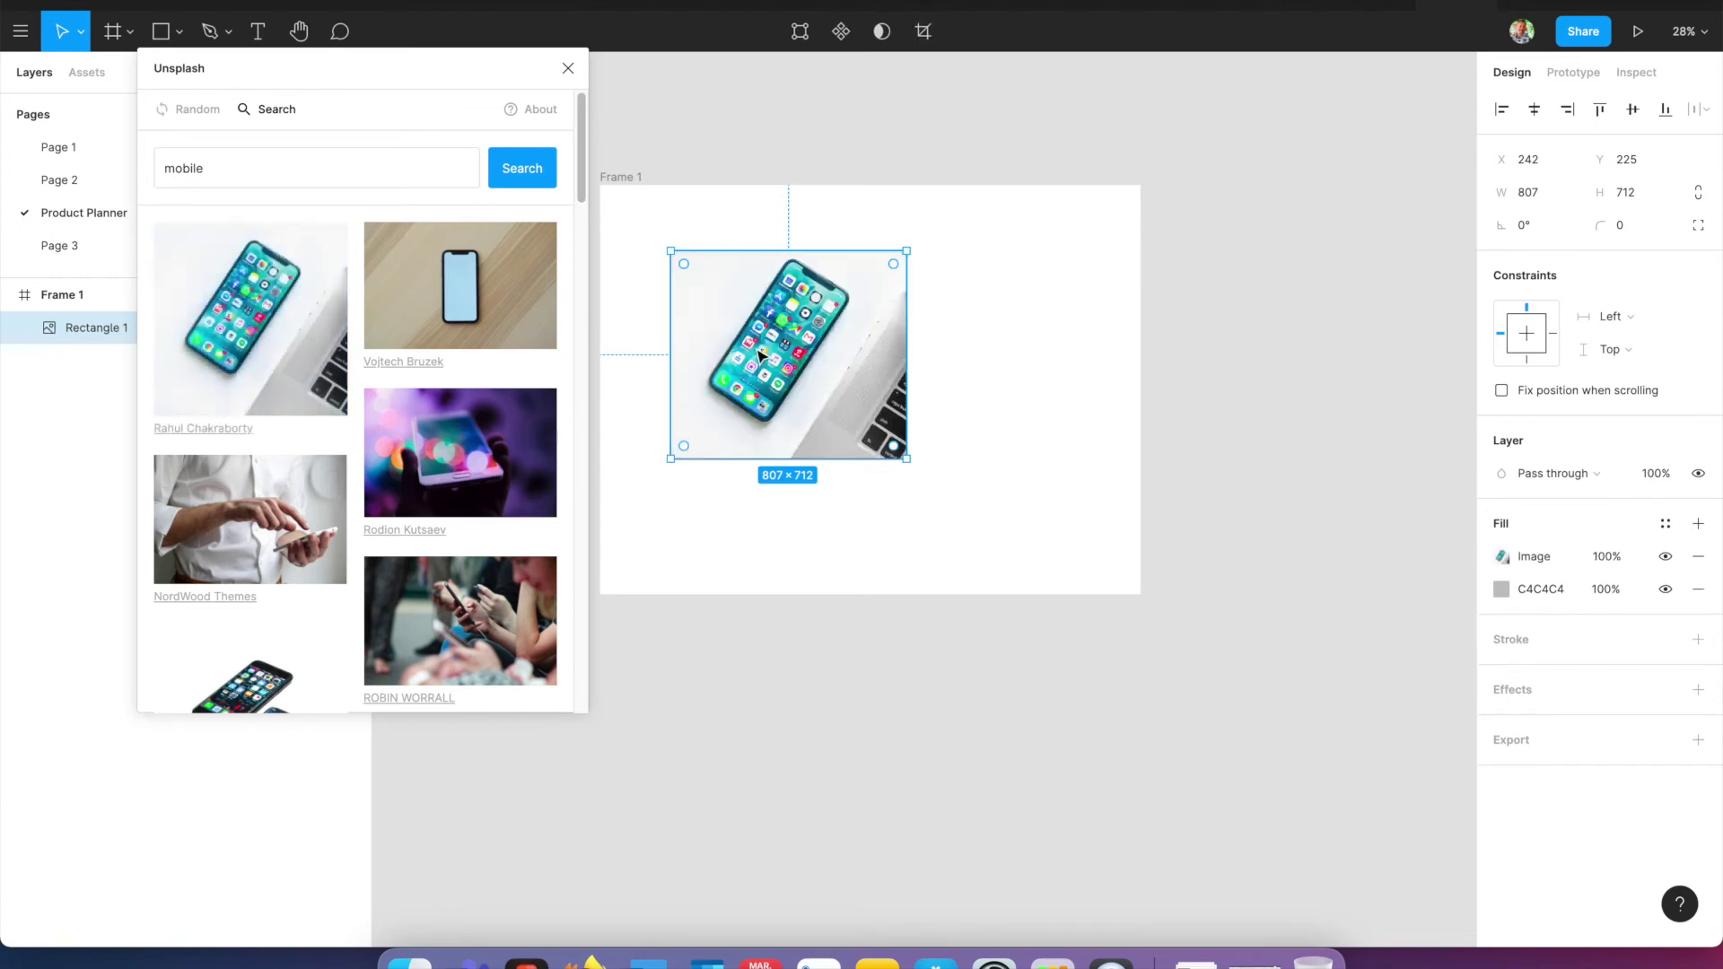
{"action": "left_click", "coordinate": [568, 68]}
{"action": "left_click", "coordinate": [1236, 397]}
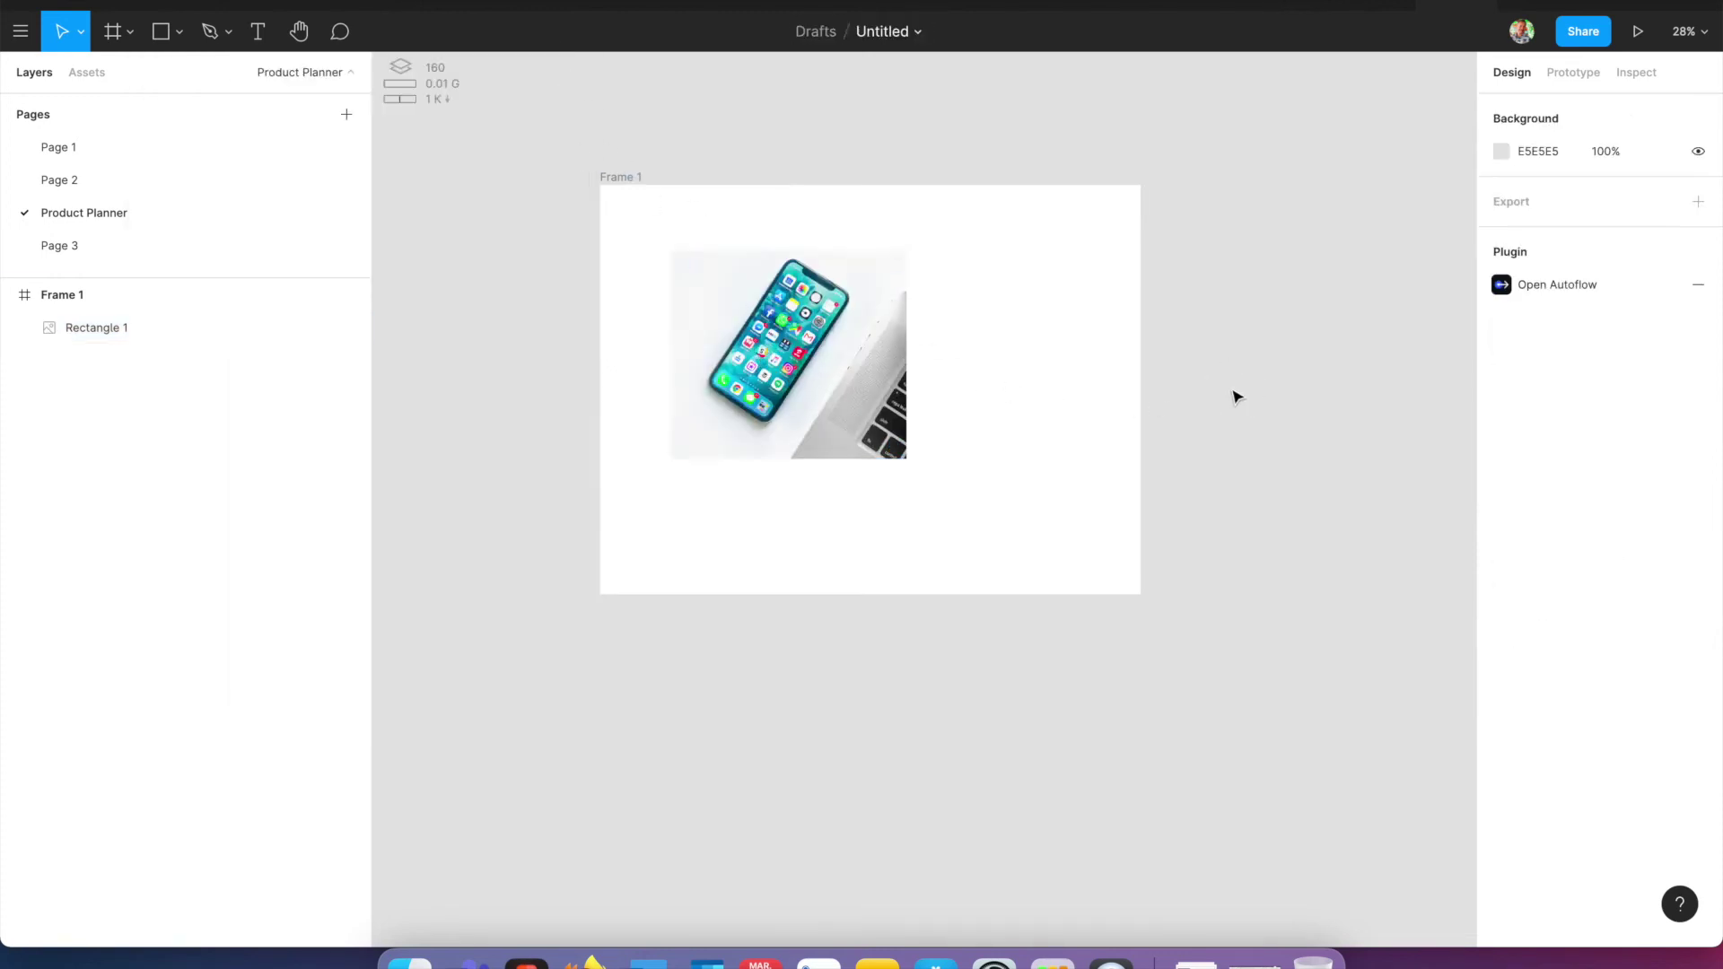
- Move the phone image toward the upper-left corner of Frame 1, to about X 63, Y 53
{"action": "left_click", "coordinate": [774, 375]}
{"action": "left_click_drag", "start_coordinate": [824, 386], "coordinate": [777, 344]}
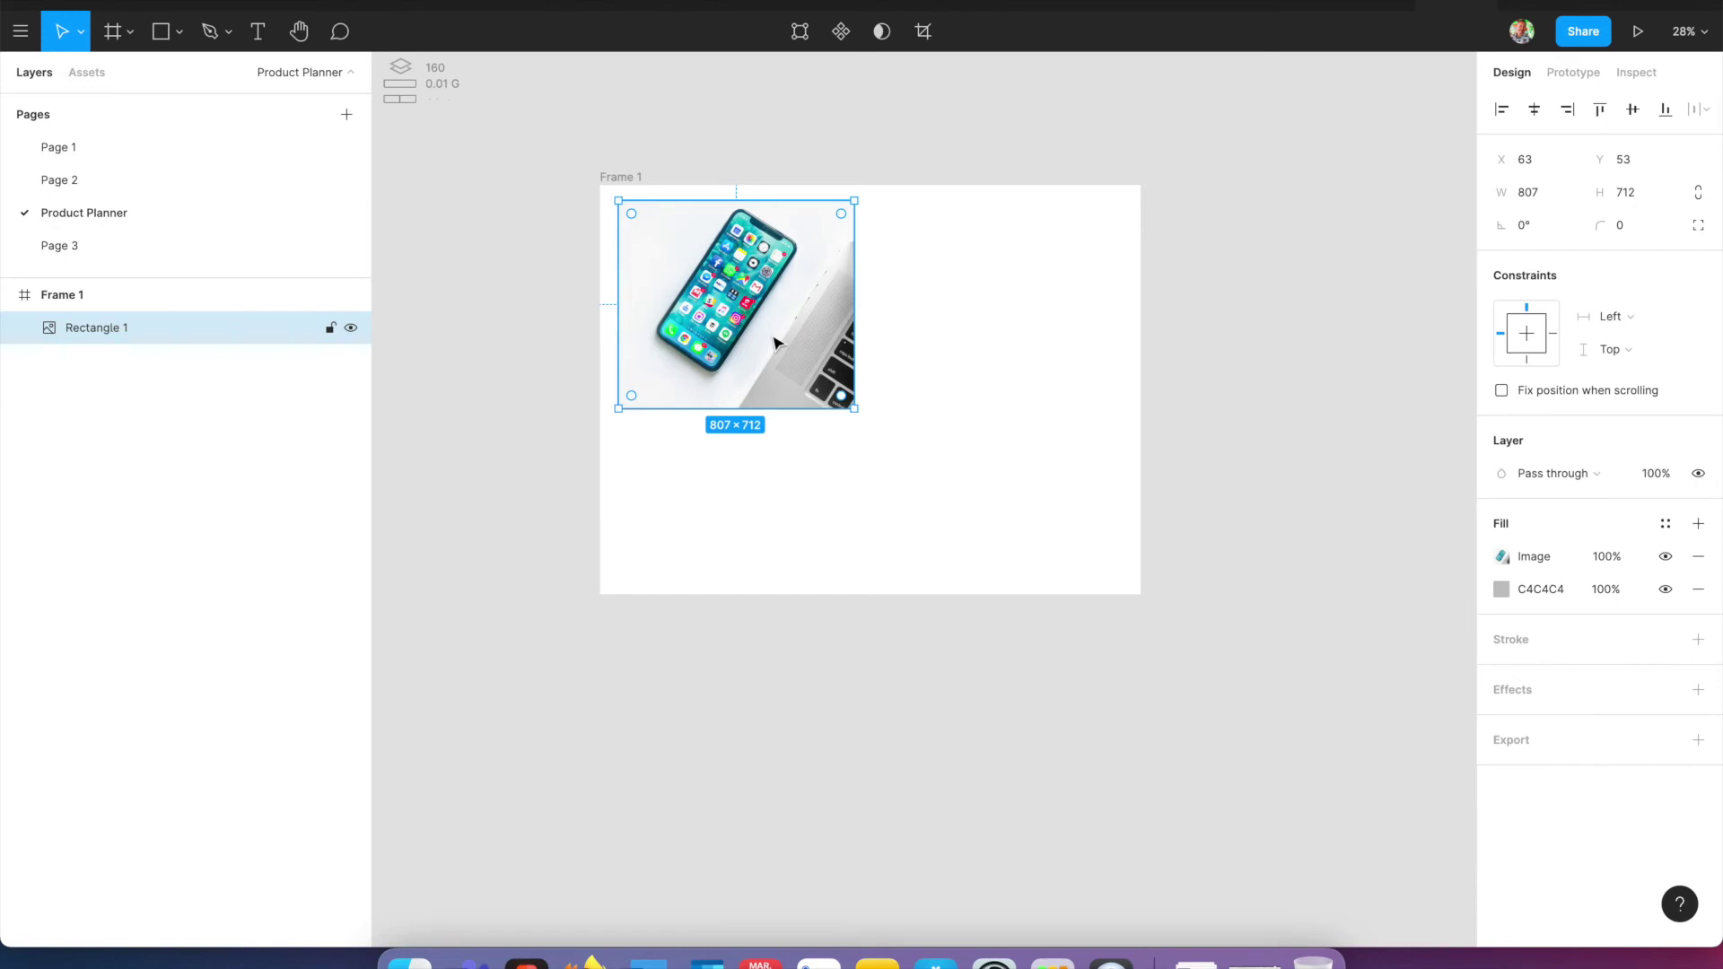
- Reopen the Unsplash plugin on the phone image, look over its random image presets, and close it
{"action": "key", "text": "super+slash"}
{"action": "type", "text": "uns"}
{"action": "key", "text": "Return"}
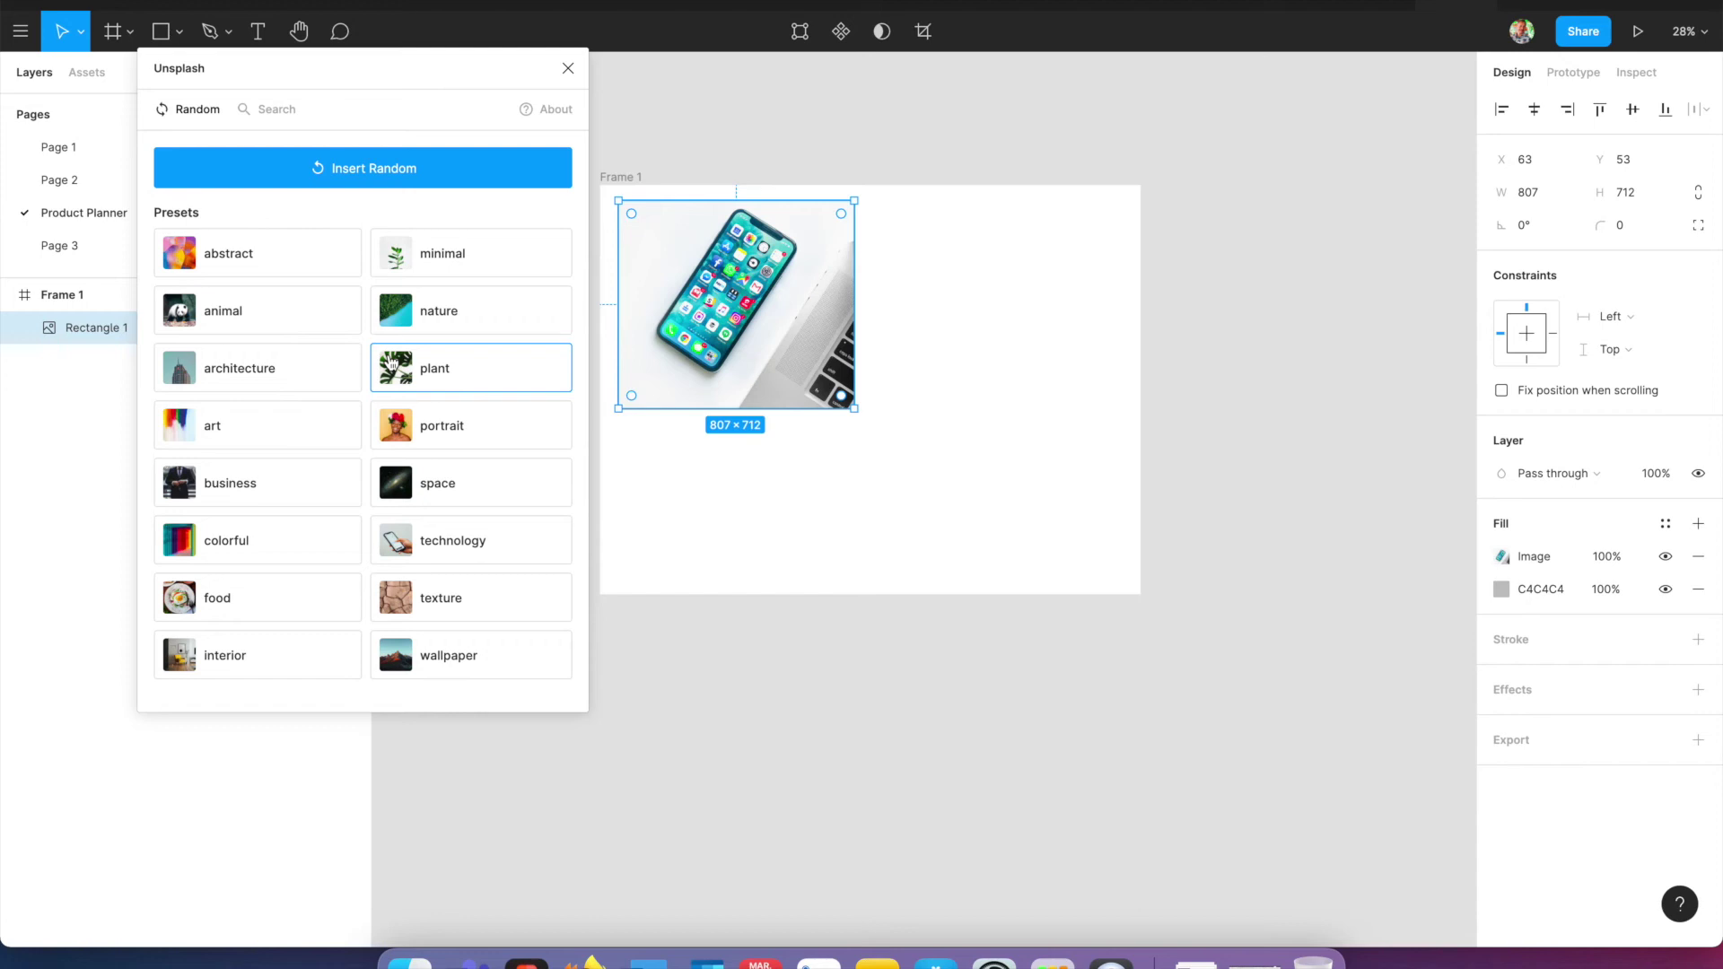
{"action": "left_click", "coordinate": [569, 70]}
{"action": "left_click", "coordinate": [691, 144]}
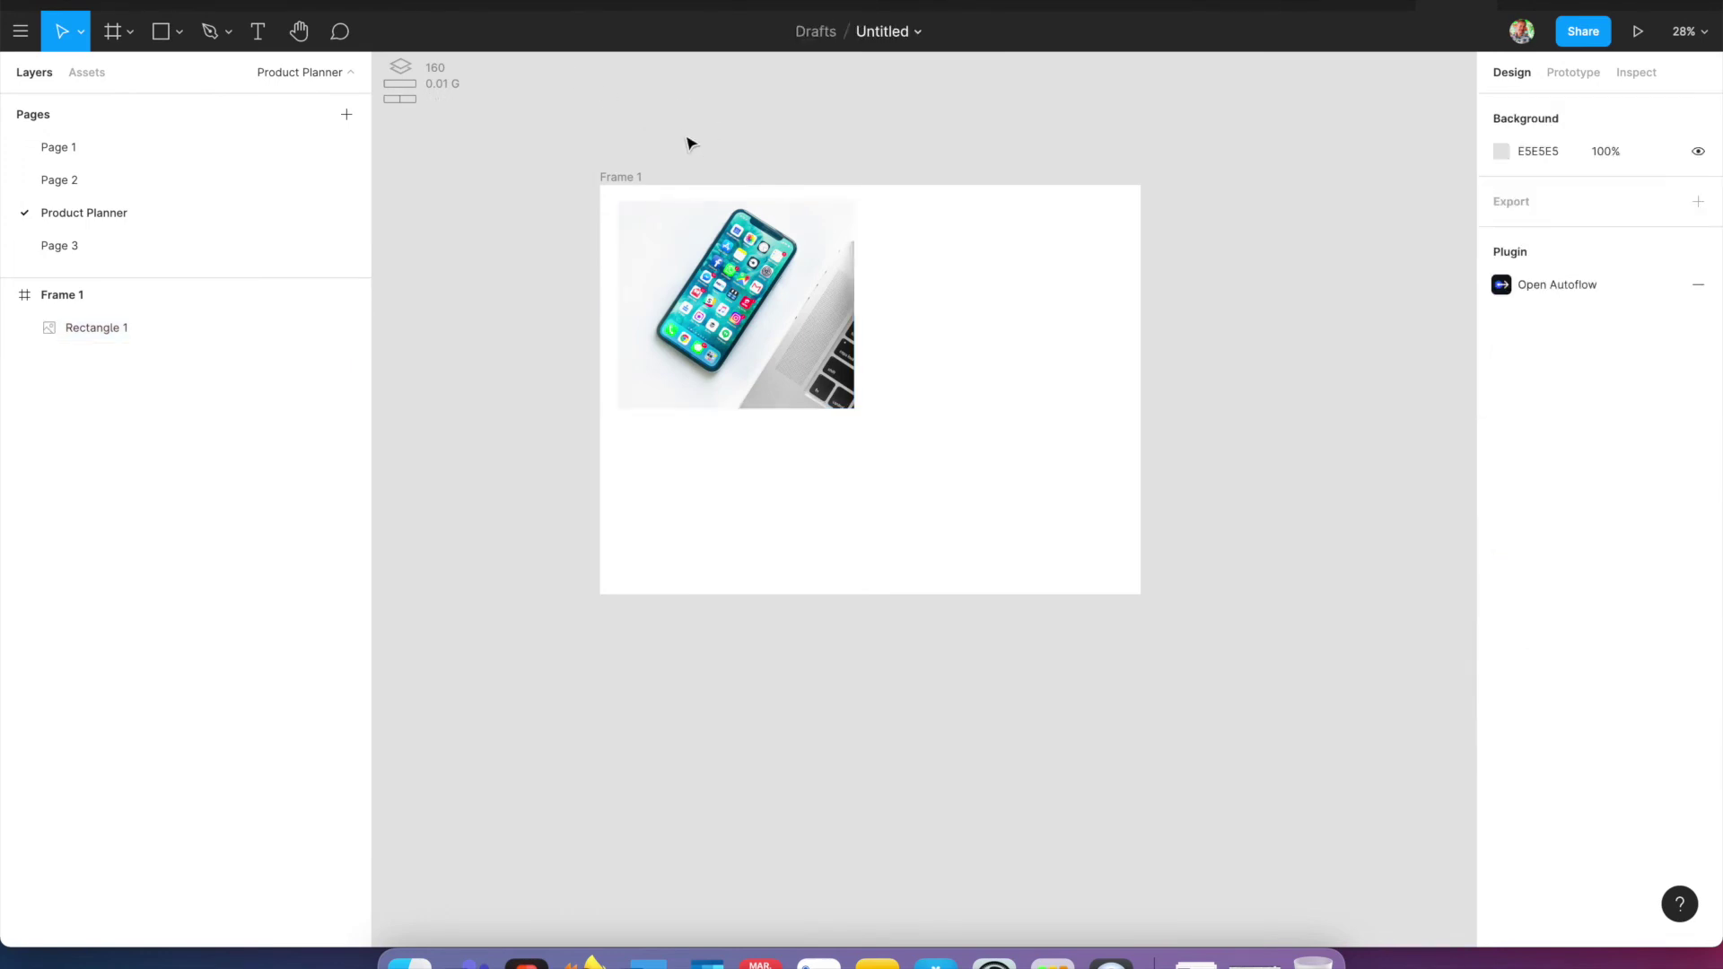
- Search the Figma Community plugins for "autoflow"
{"action": "left_click", "coordinate": [99, 5]}
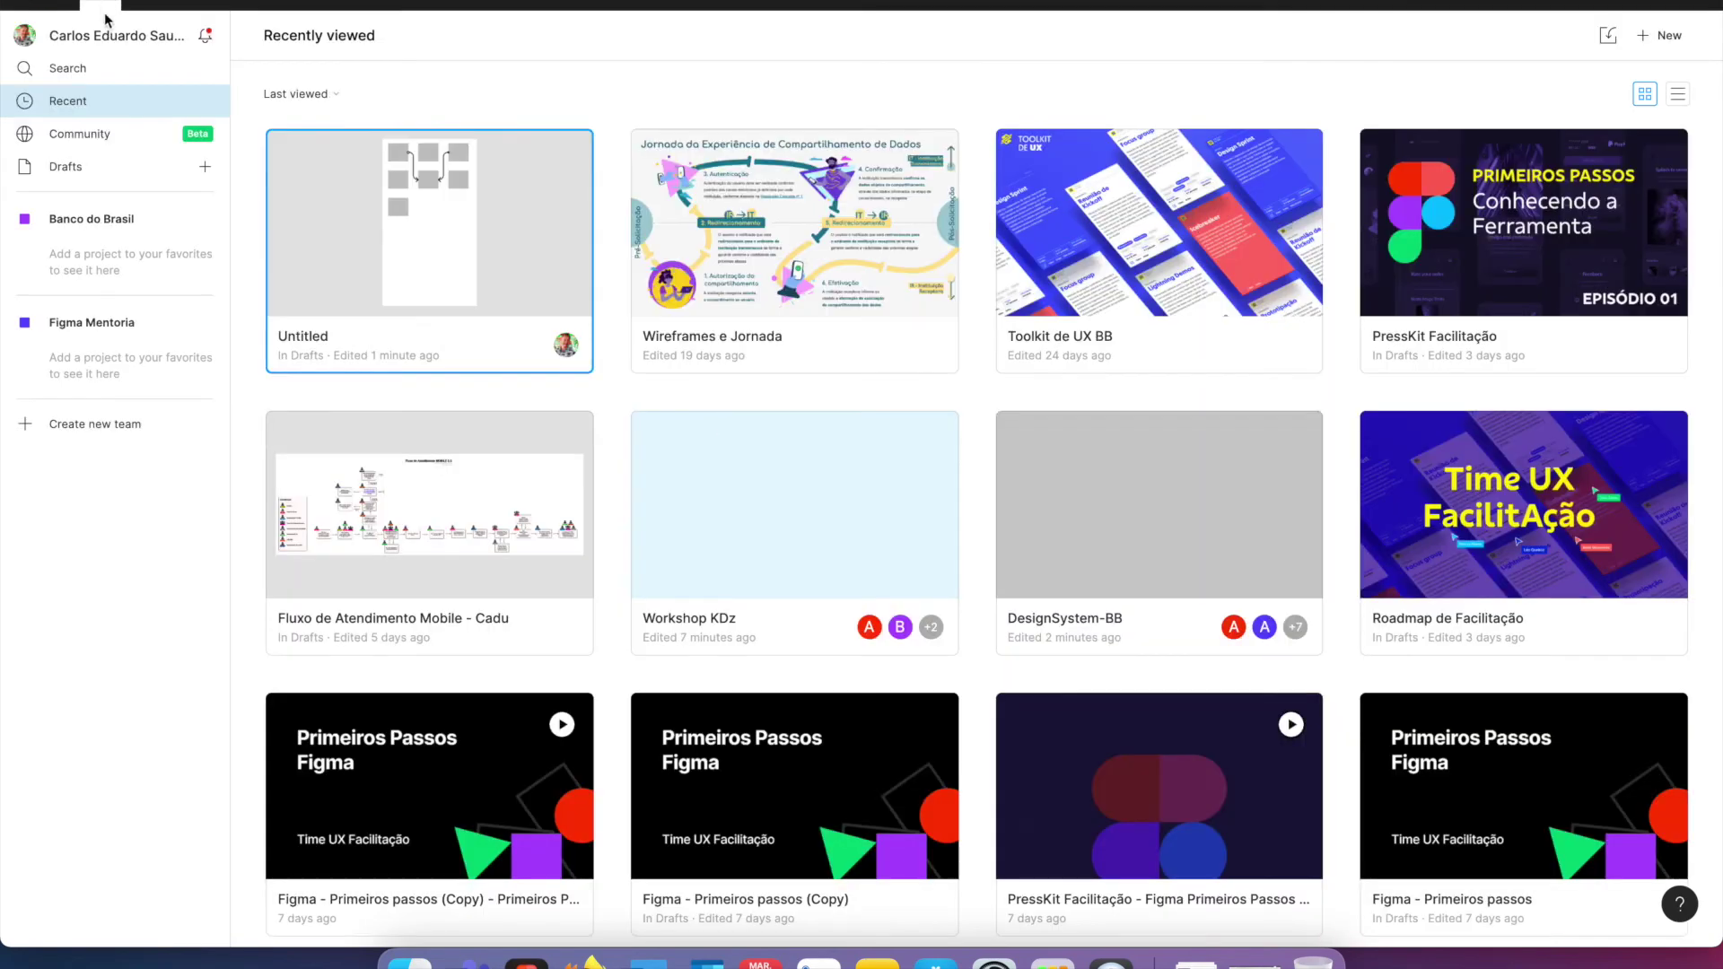
{"action": "left_click", "coordinate": [90, 133]}
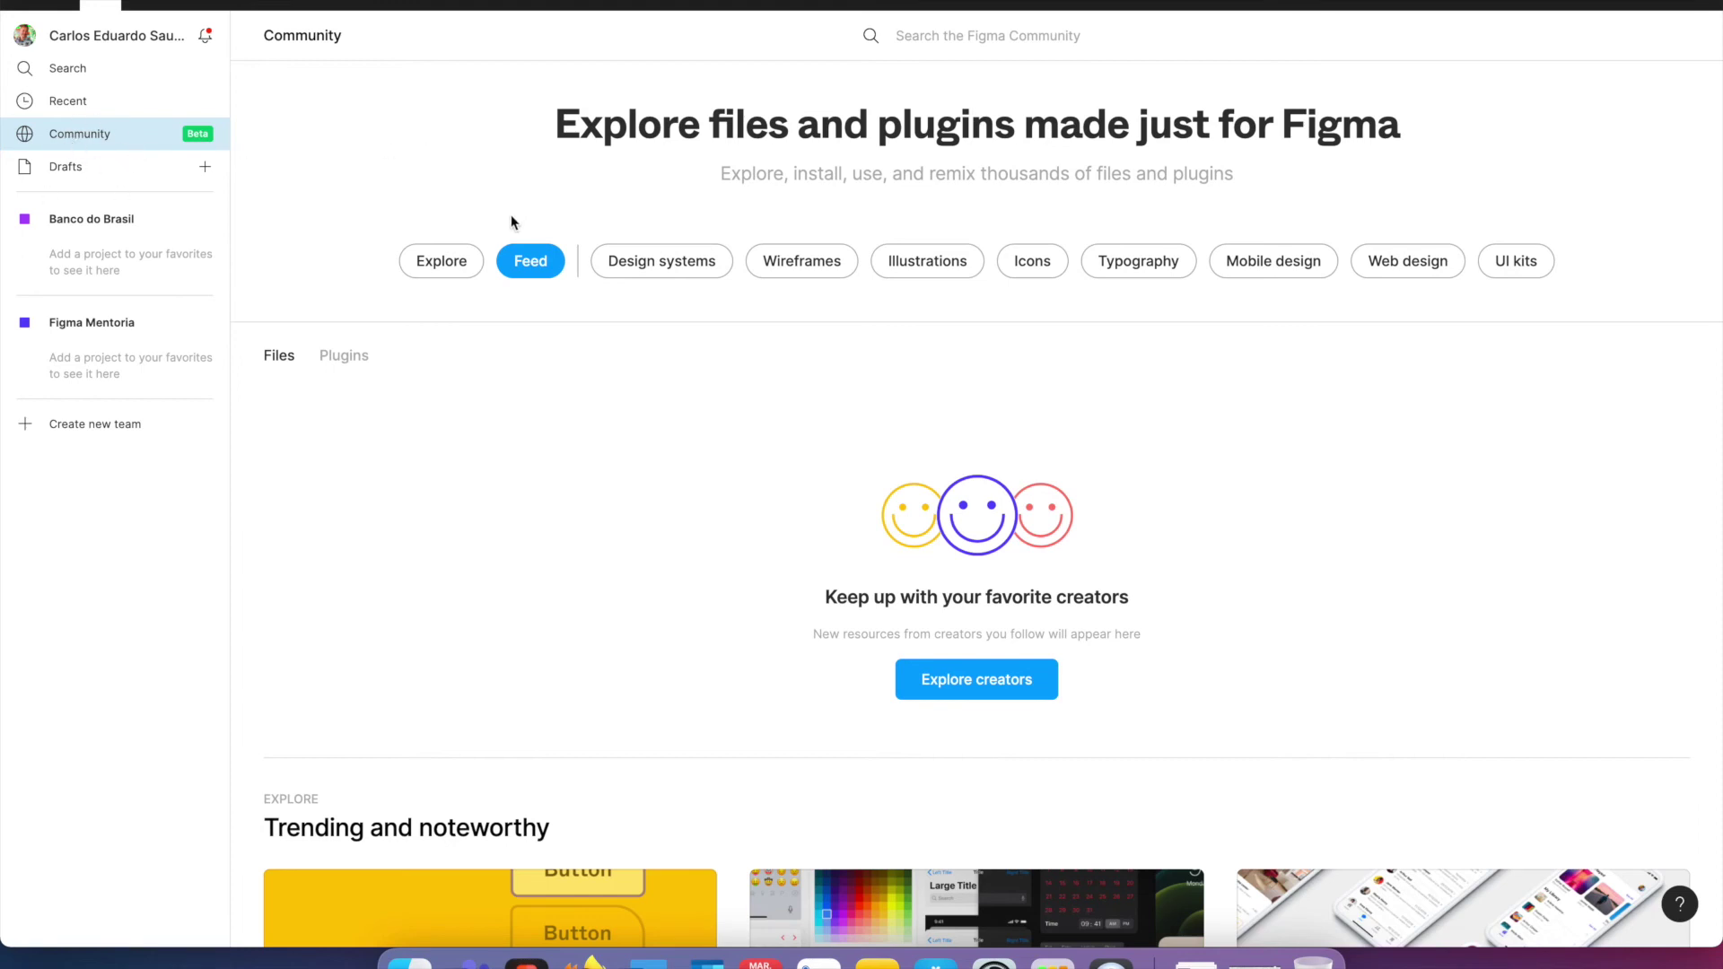
{"action": "left_click", "coordinate": [344, 359]}
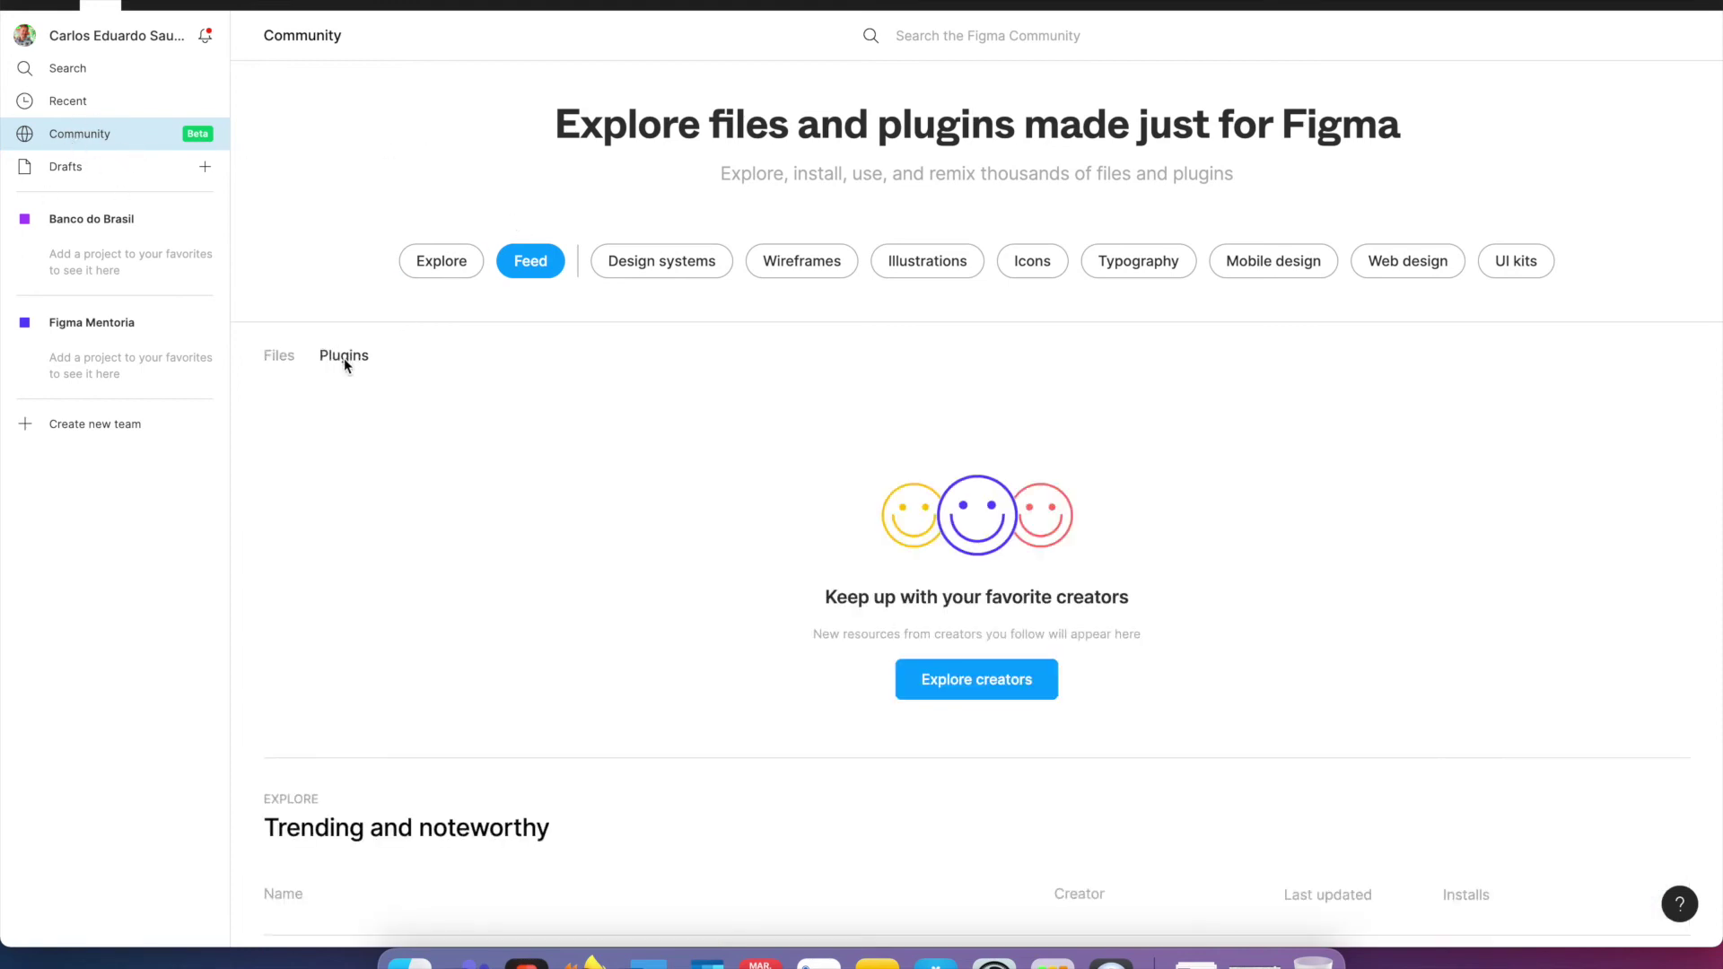
{"action": "left_click", "coordinate": [1029, 25]}
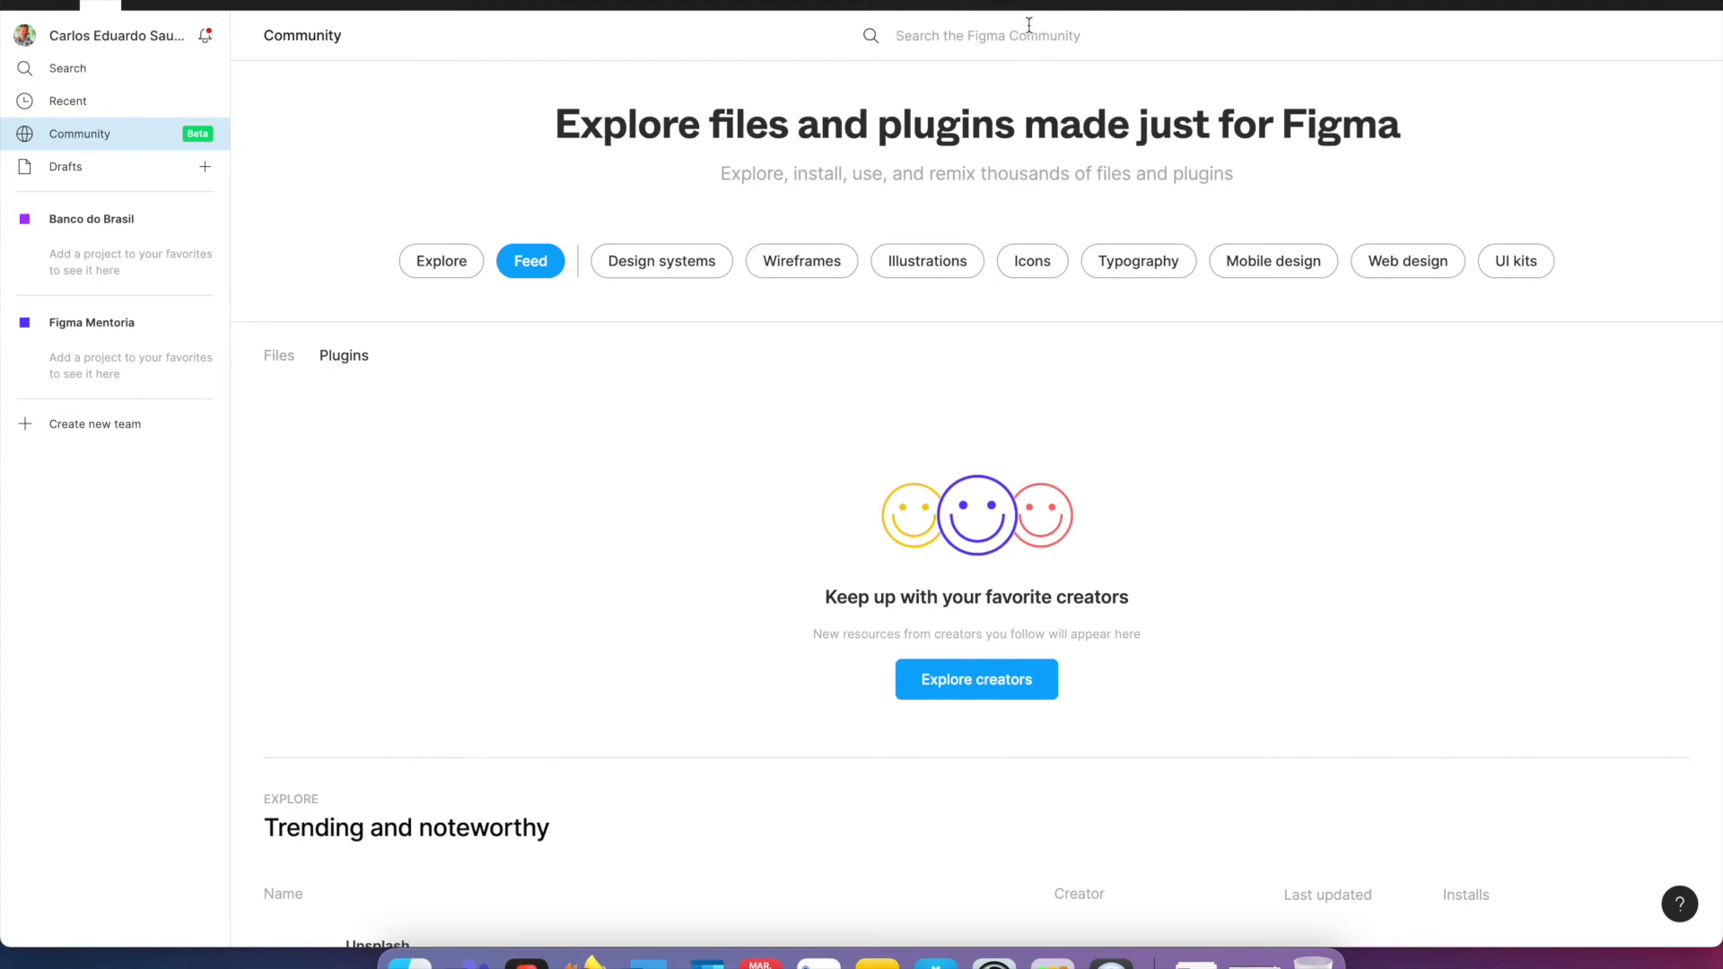
{"action": "type", "text": "autoflow"}
{"action": "key", "text": "Return"}
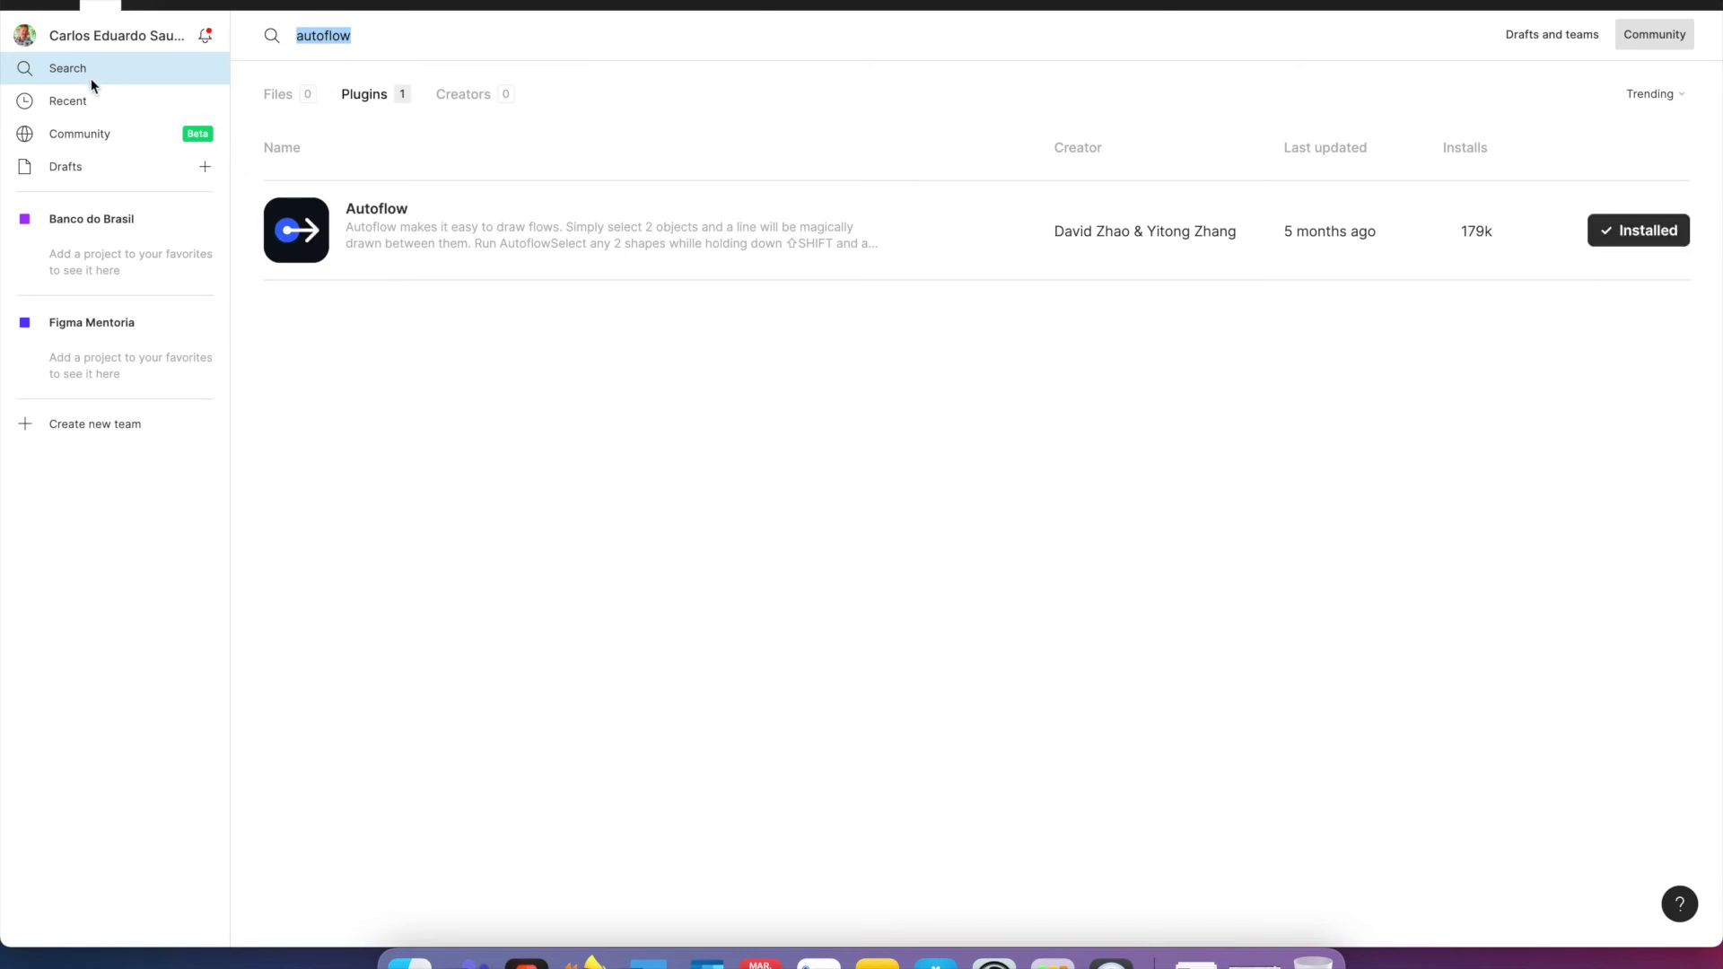
- Return to the Untitled draft and look over the installed plugins list and the recently used plugins in quick actions
{"action": "left_click", "coordinate": [79, 102]}
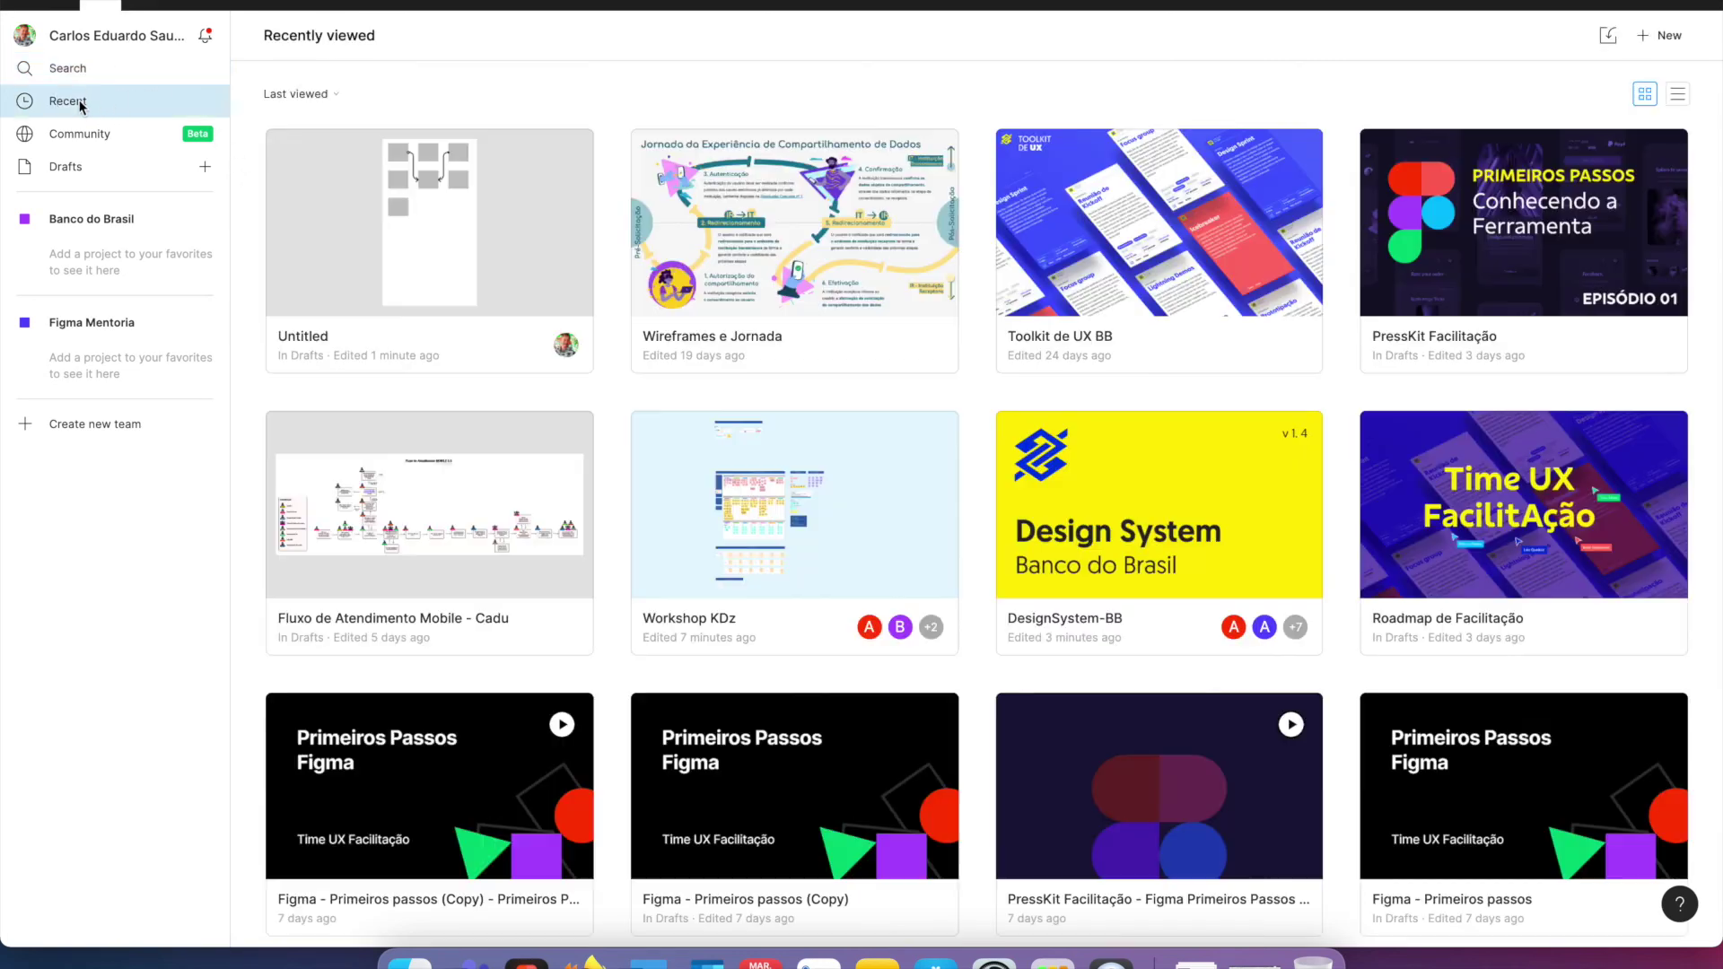
{"action": "double_click", "coordinate": [481, 241]}
{"action": "left_click", "coordinate": [20, 31]}
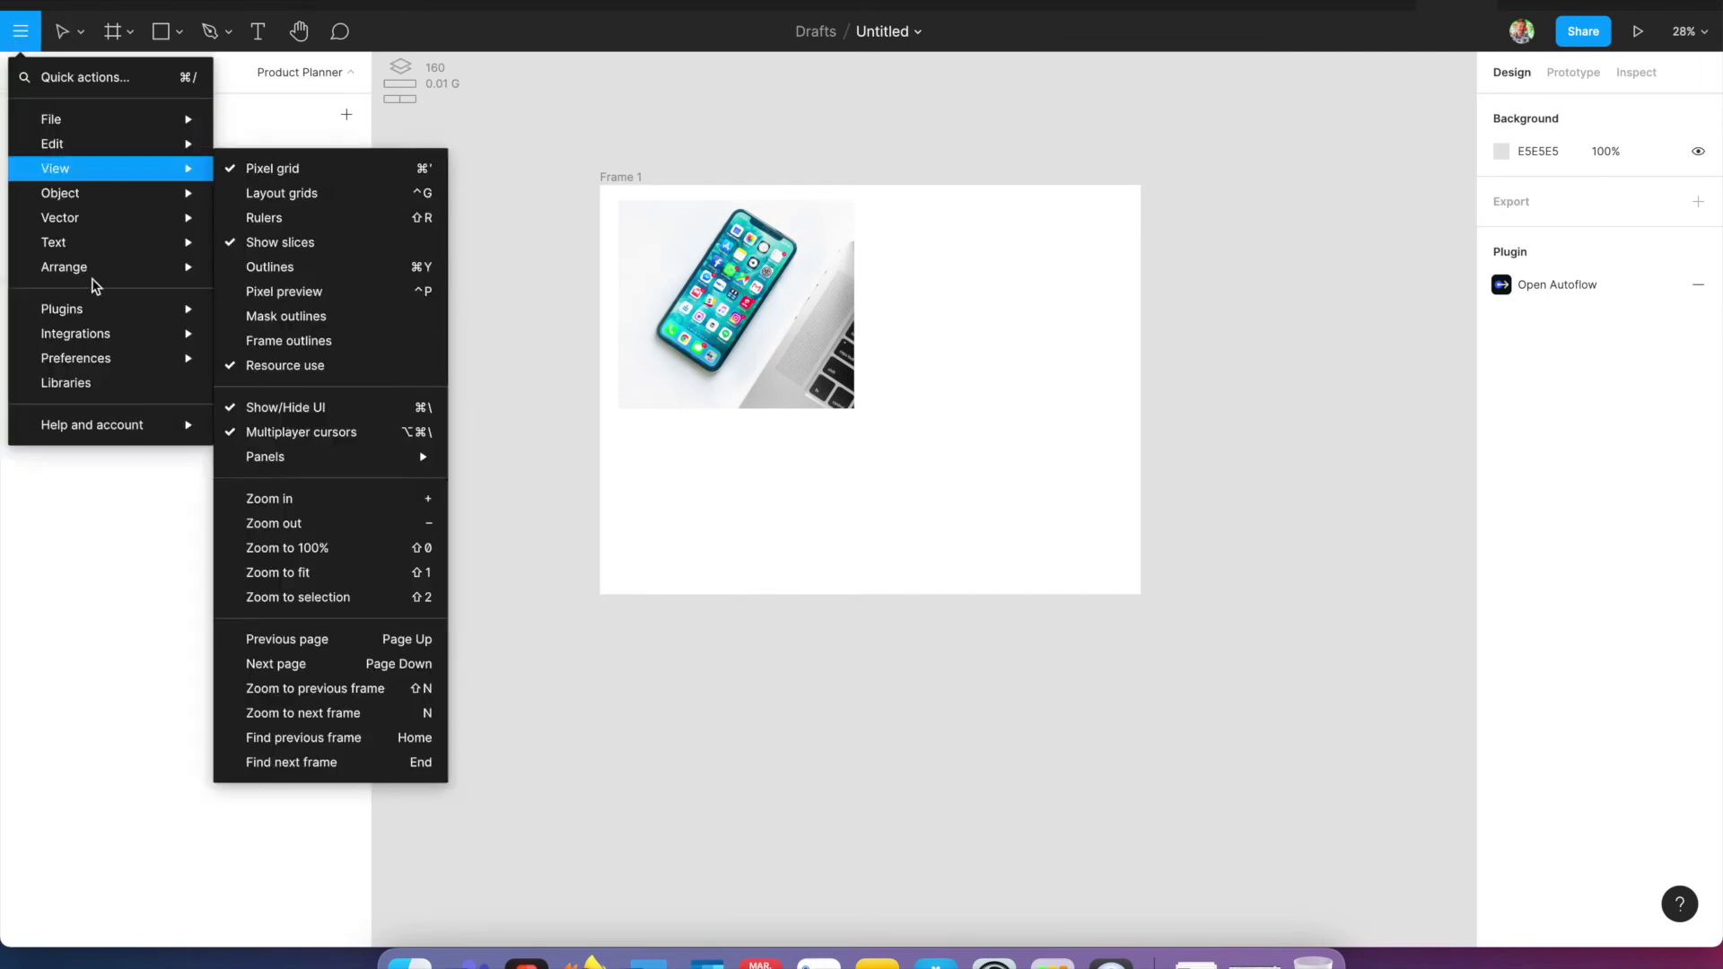
{"action": "mouse_move", "coordinate": [97, 310]}
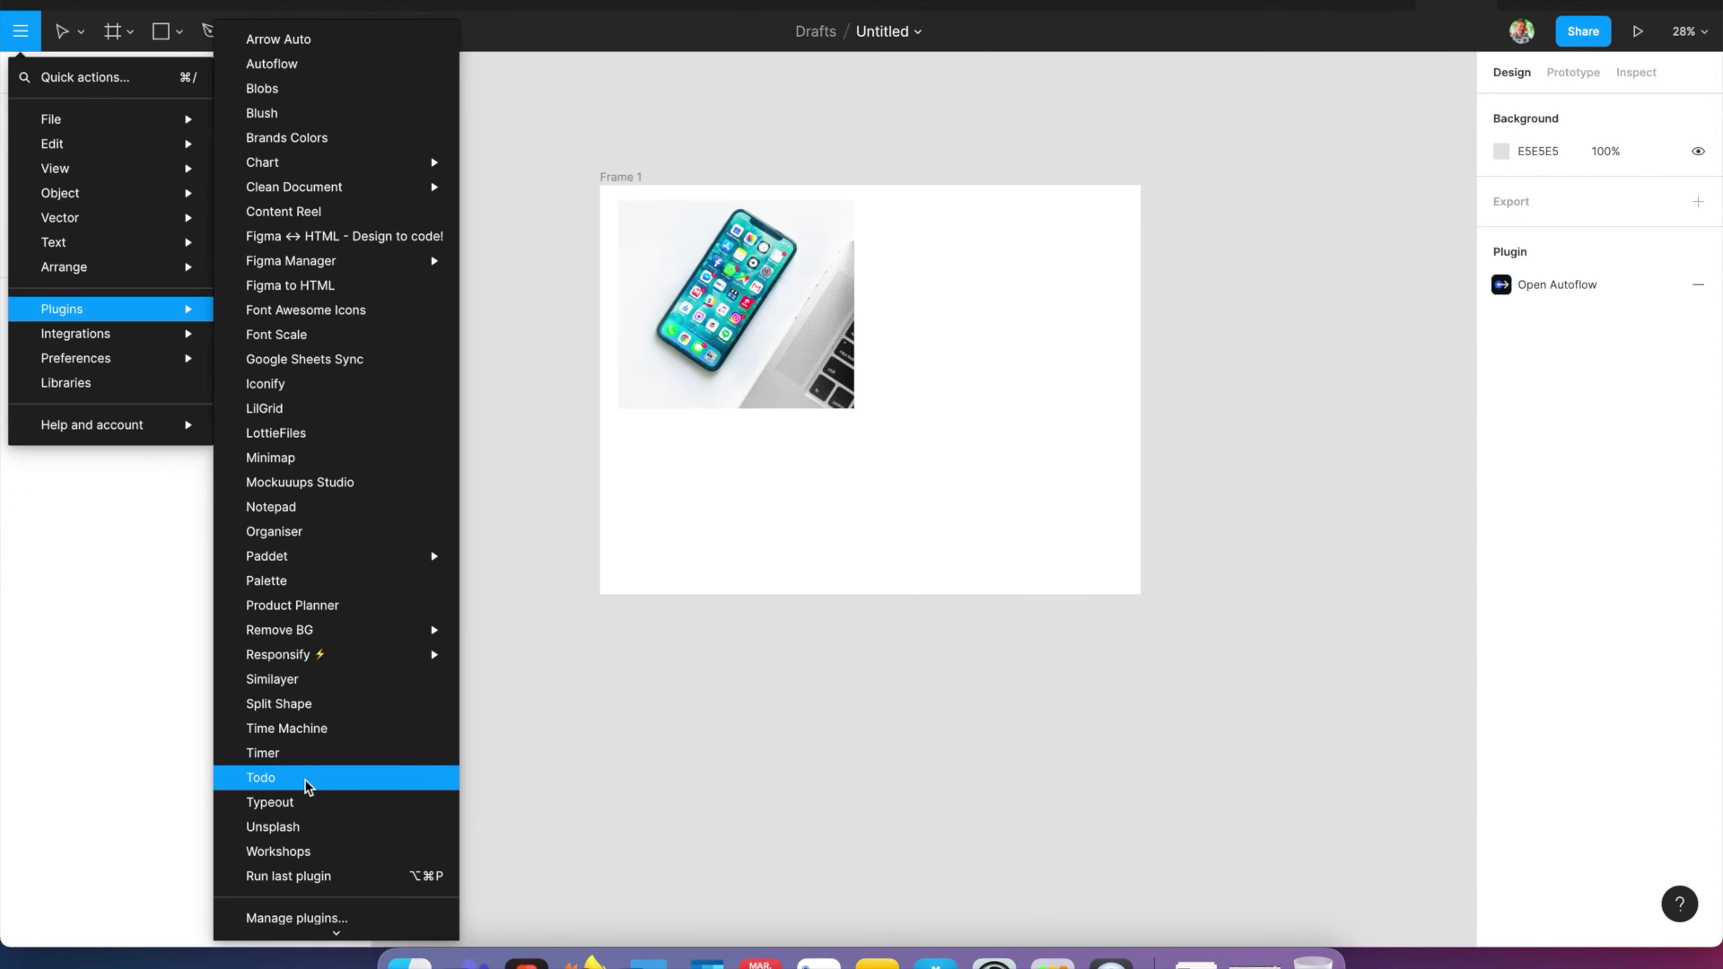
{"action": "left_click", "coordinate": [1270, 453]}
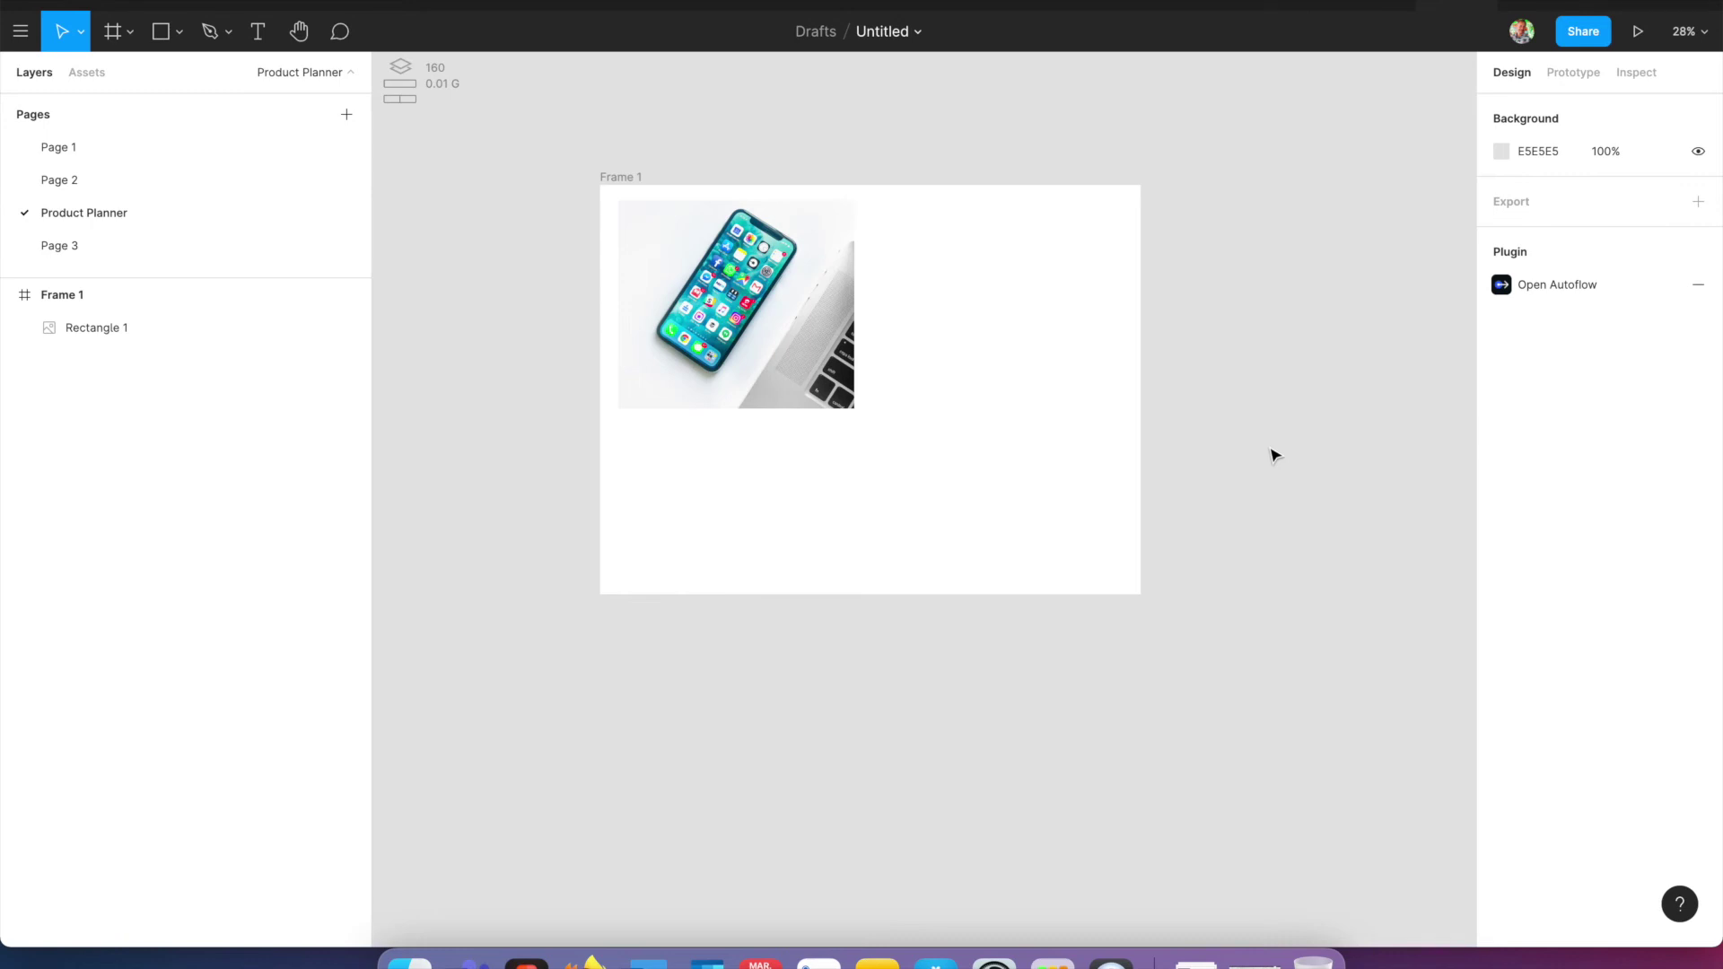
{"action": "key", "text": "super+slash"}
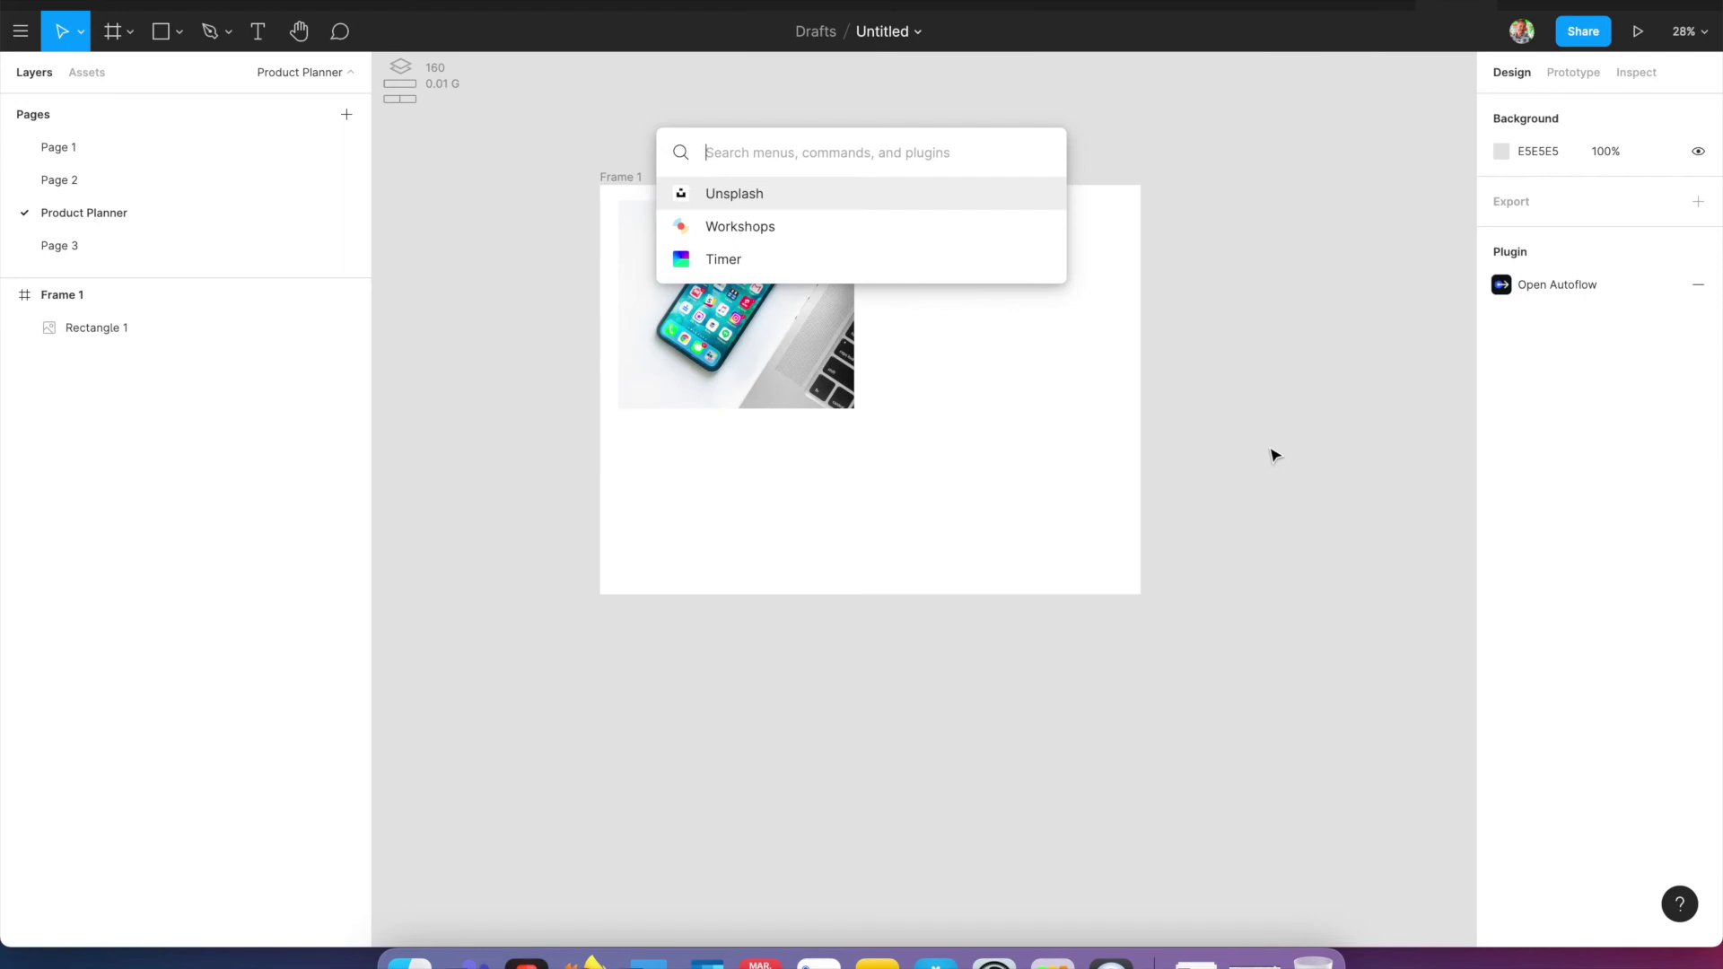
{"action": "key", "text": "Escape"}
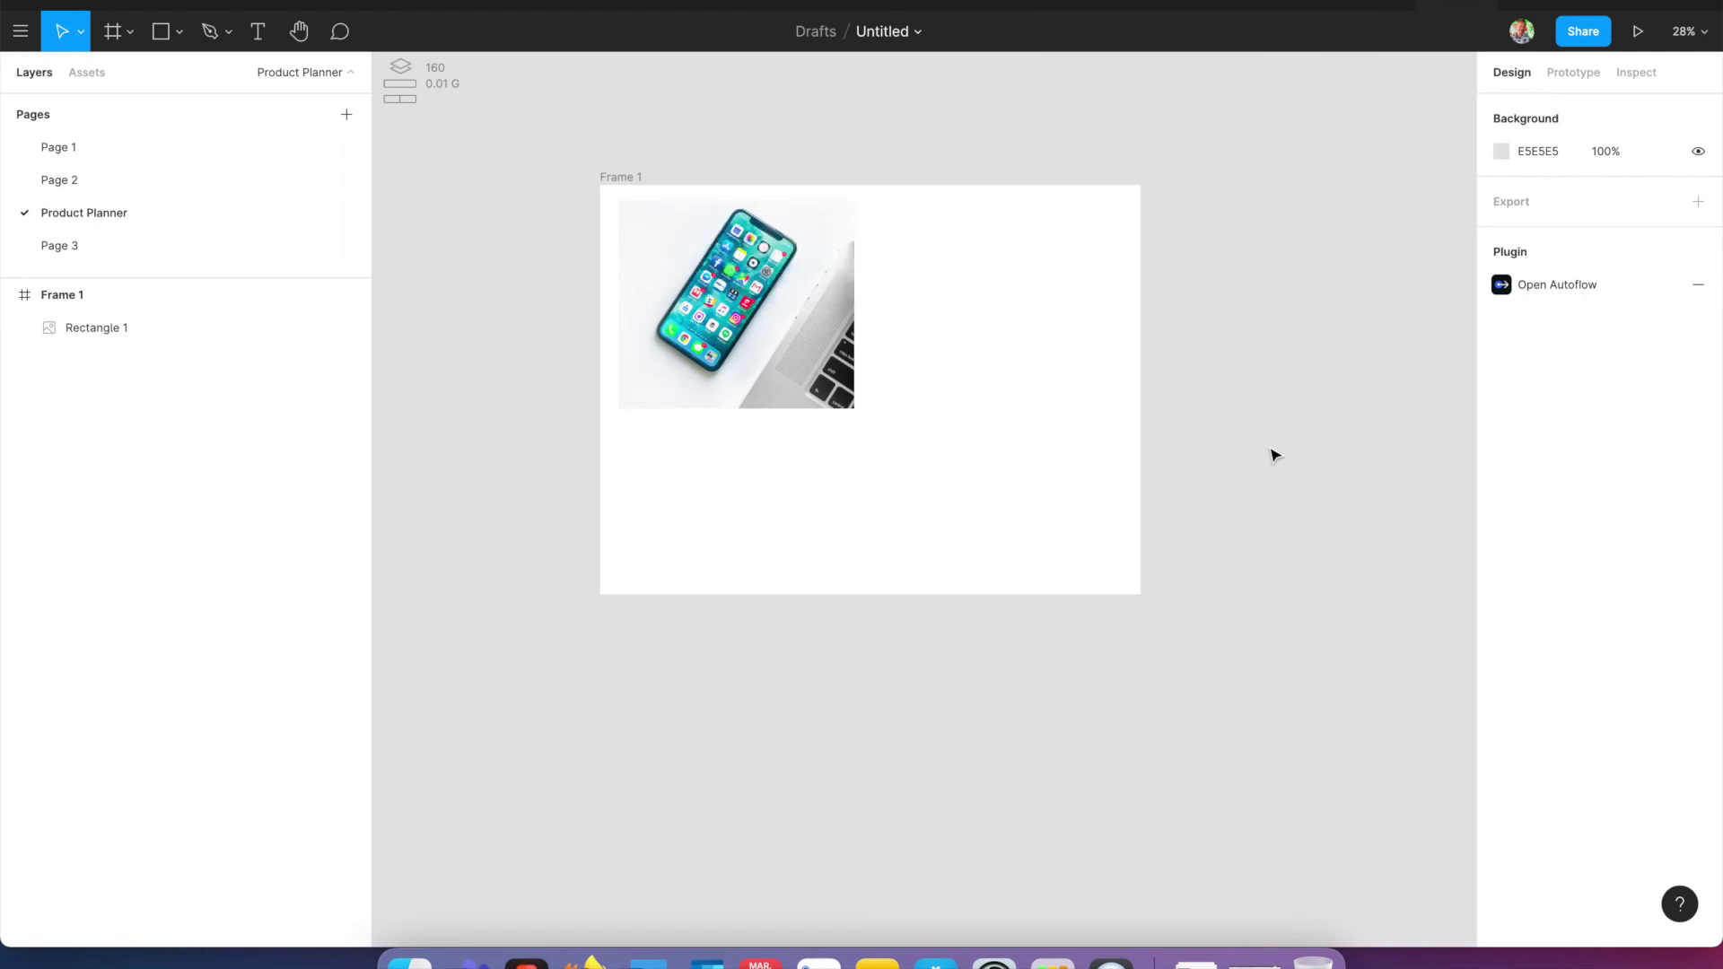
- Look over the installed plugins list, run the Content Reel plugin to view its content presets, and close it
{"action": "left_click", "coordinate": [20, 31]}
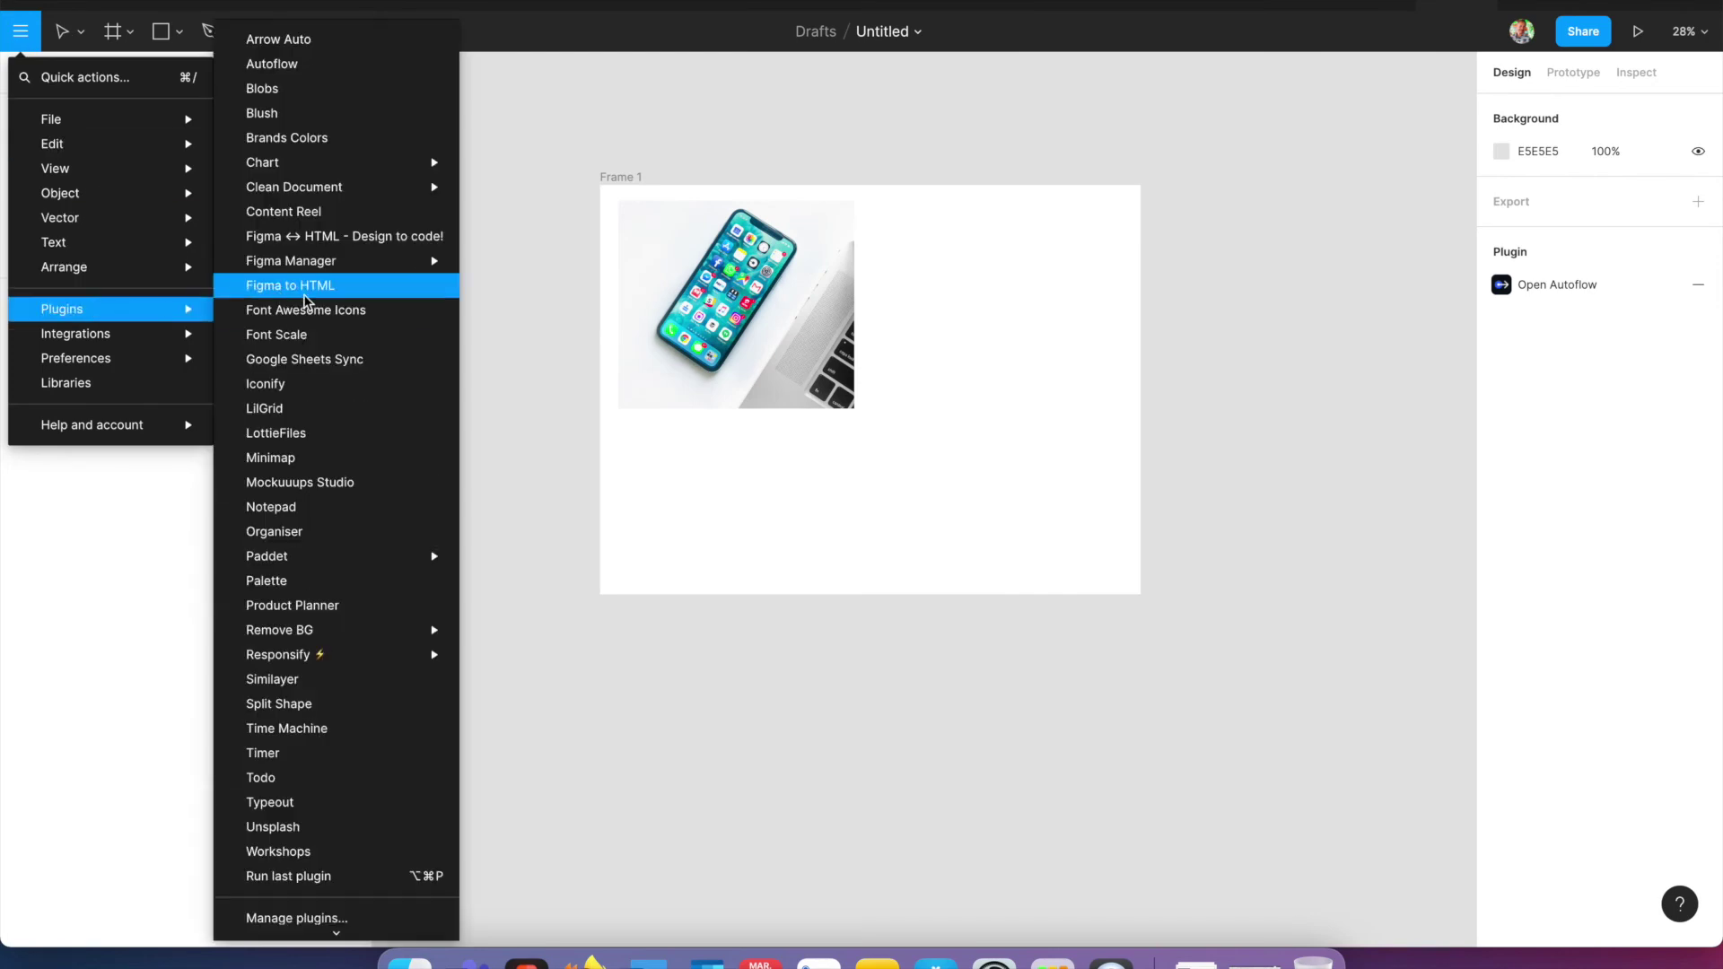
{"action": "scroll", "coordinate": [315, 539], "scroll_direction": "down", "scroll_amount": 2}
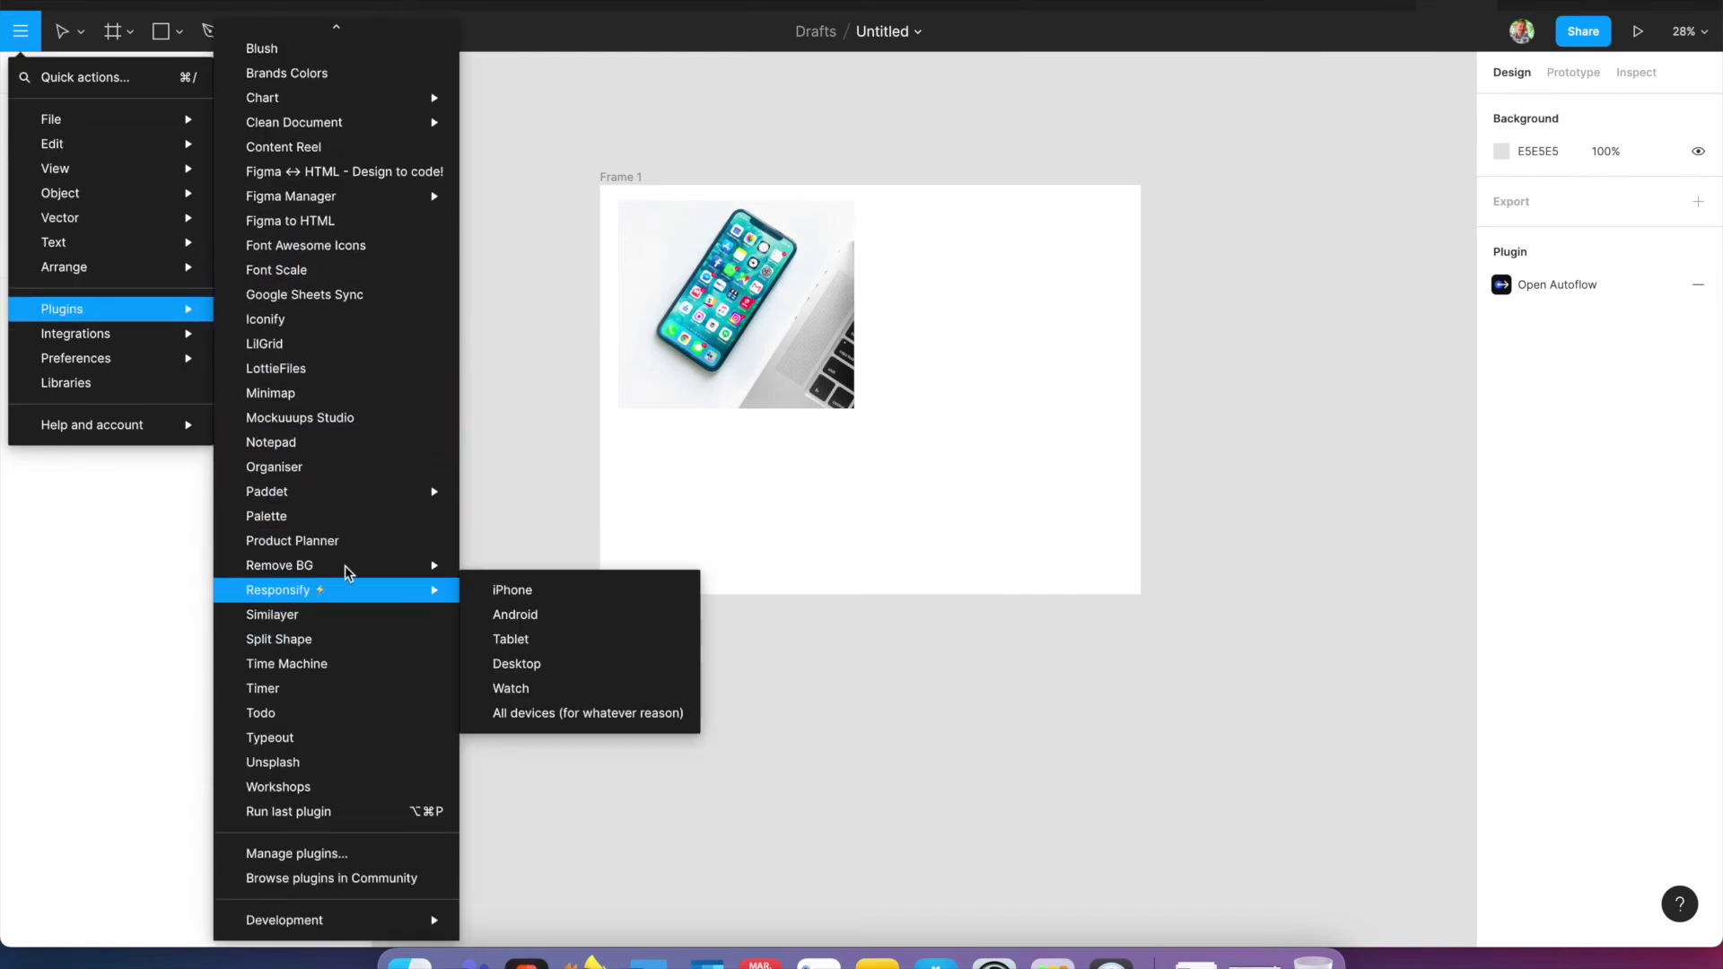
{"action": "left_click", "coordinate": [508, 467]}
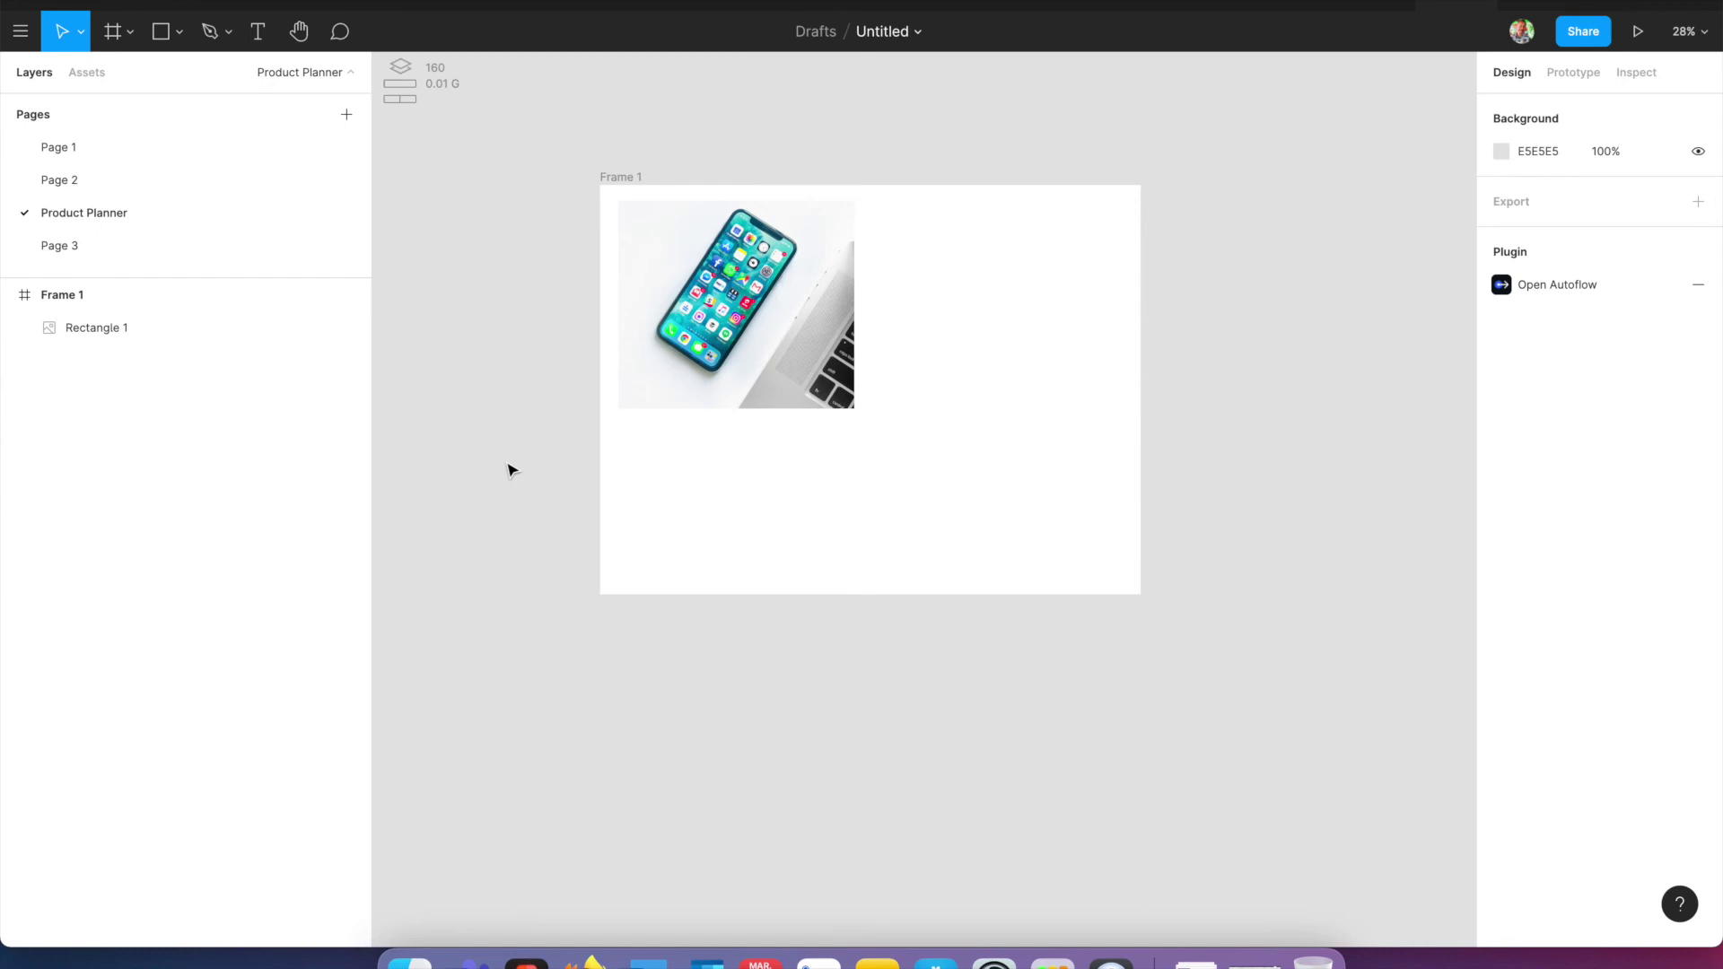
{"action": "key", "text": "super+slash"}
{"action": "type", "text": "conte"}
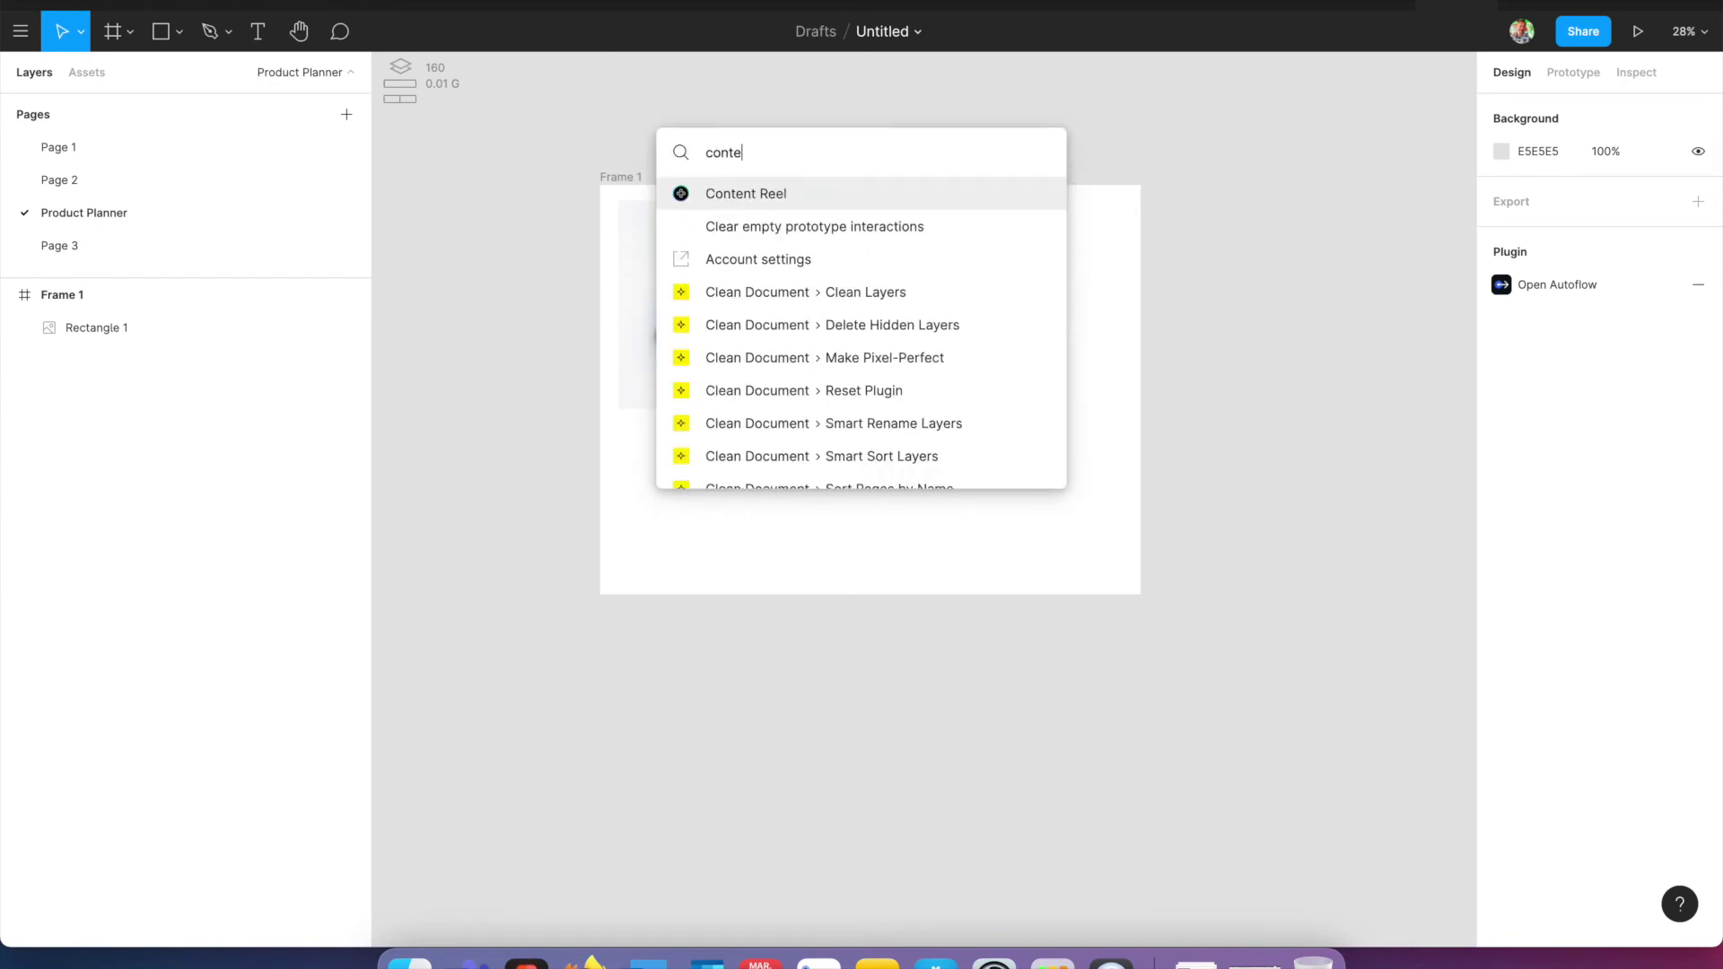
{"action": "key", "text": "Return"}
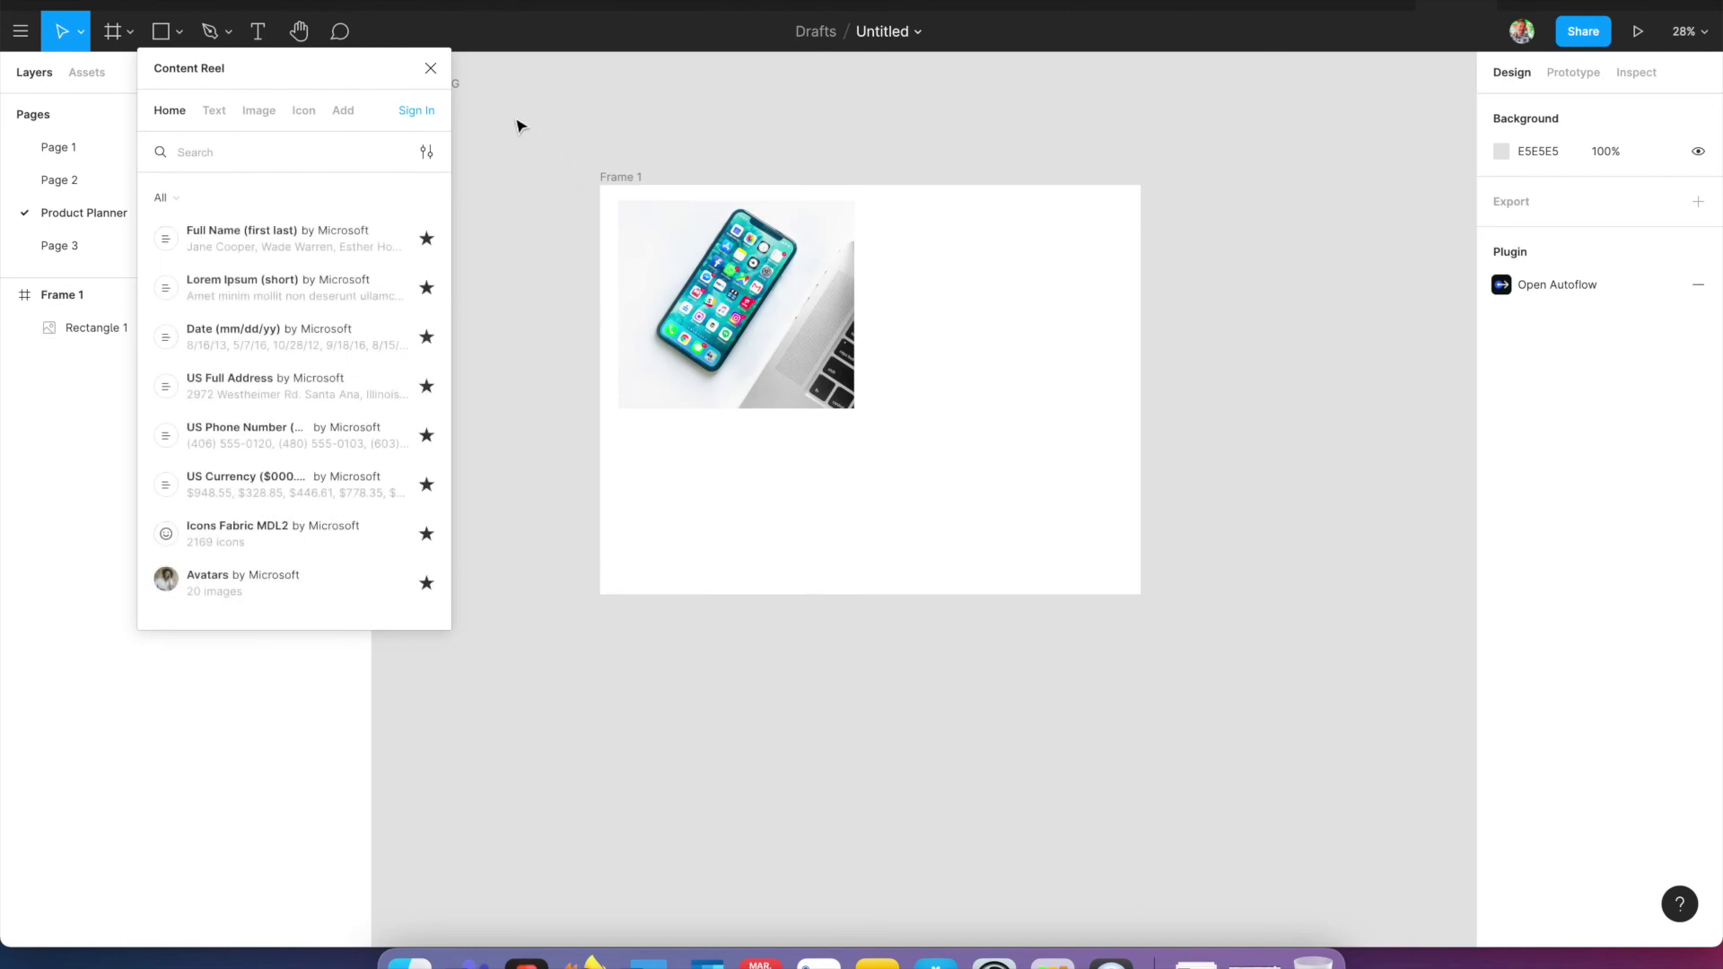
{"action": "left_click", "coordinate": [430, 70]}
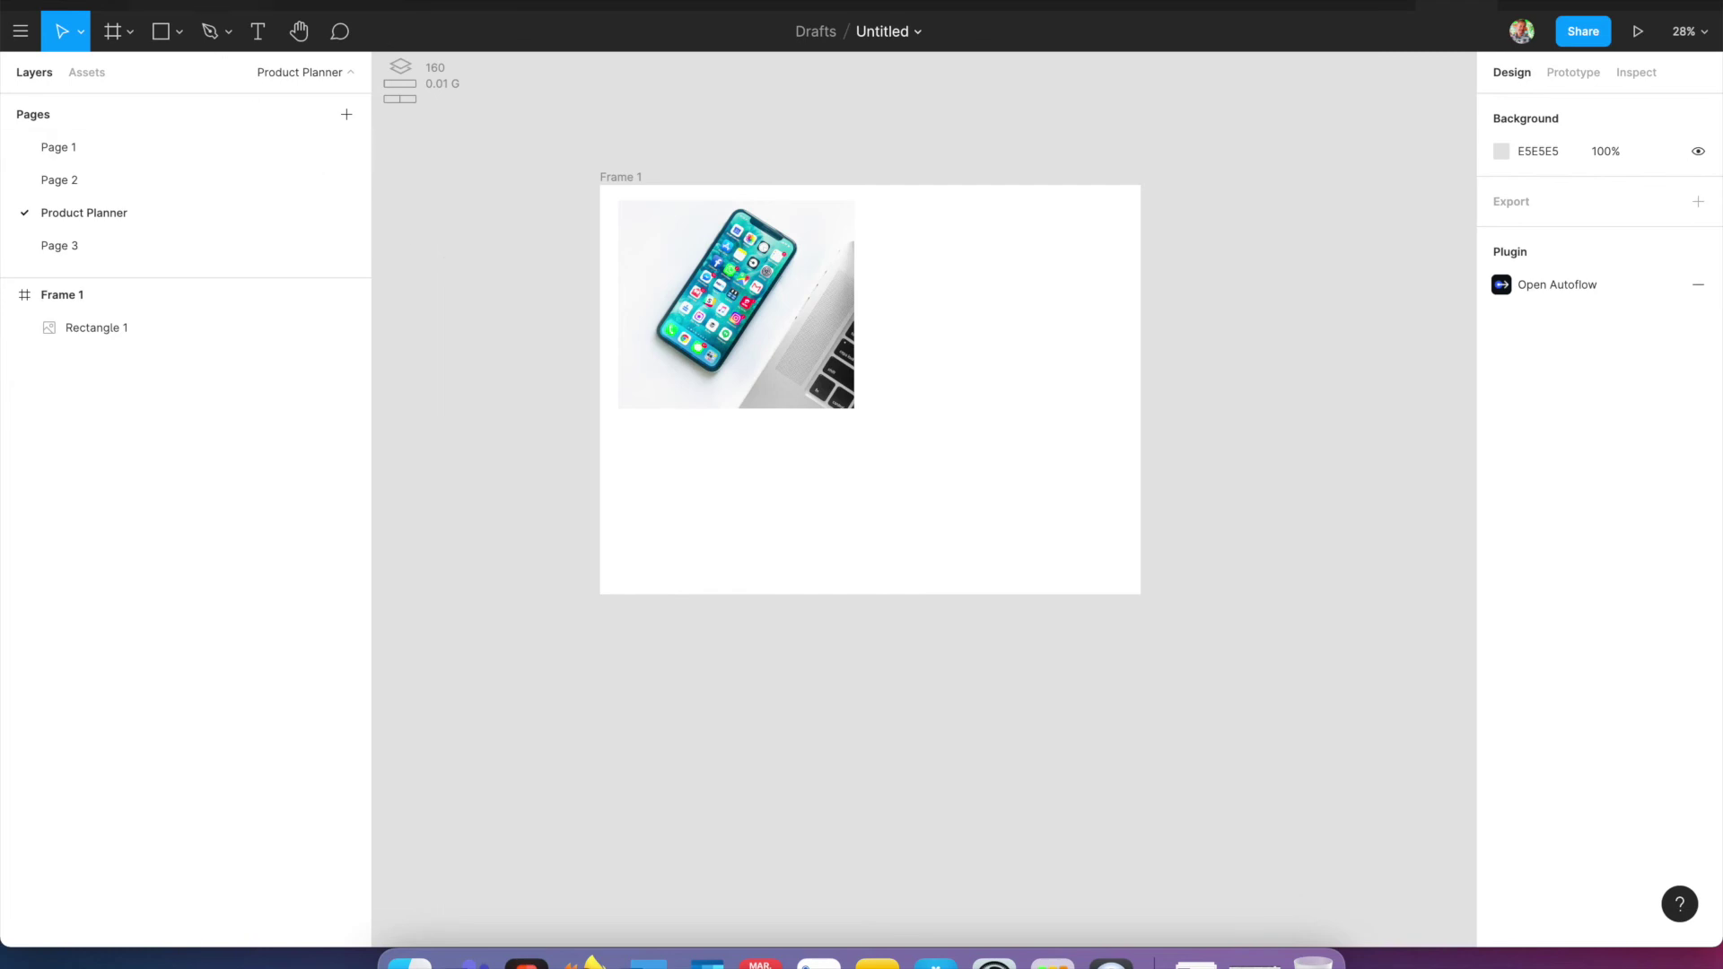
- Create a new blank design file and review the permission options for inviting people in its share settings
{"action": "left_click", "coordinate": [109, 3]}
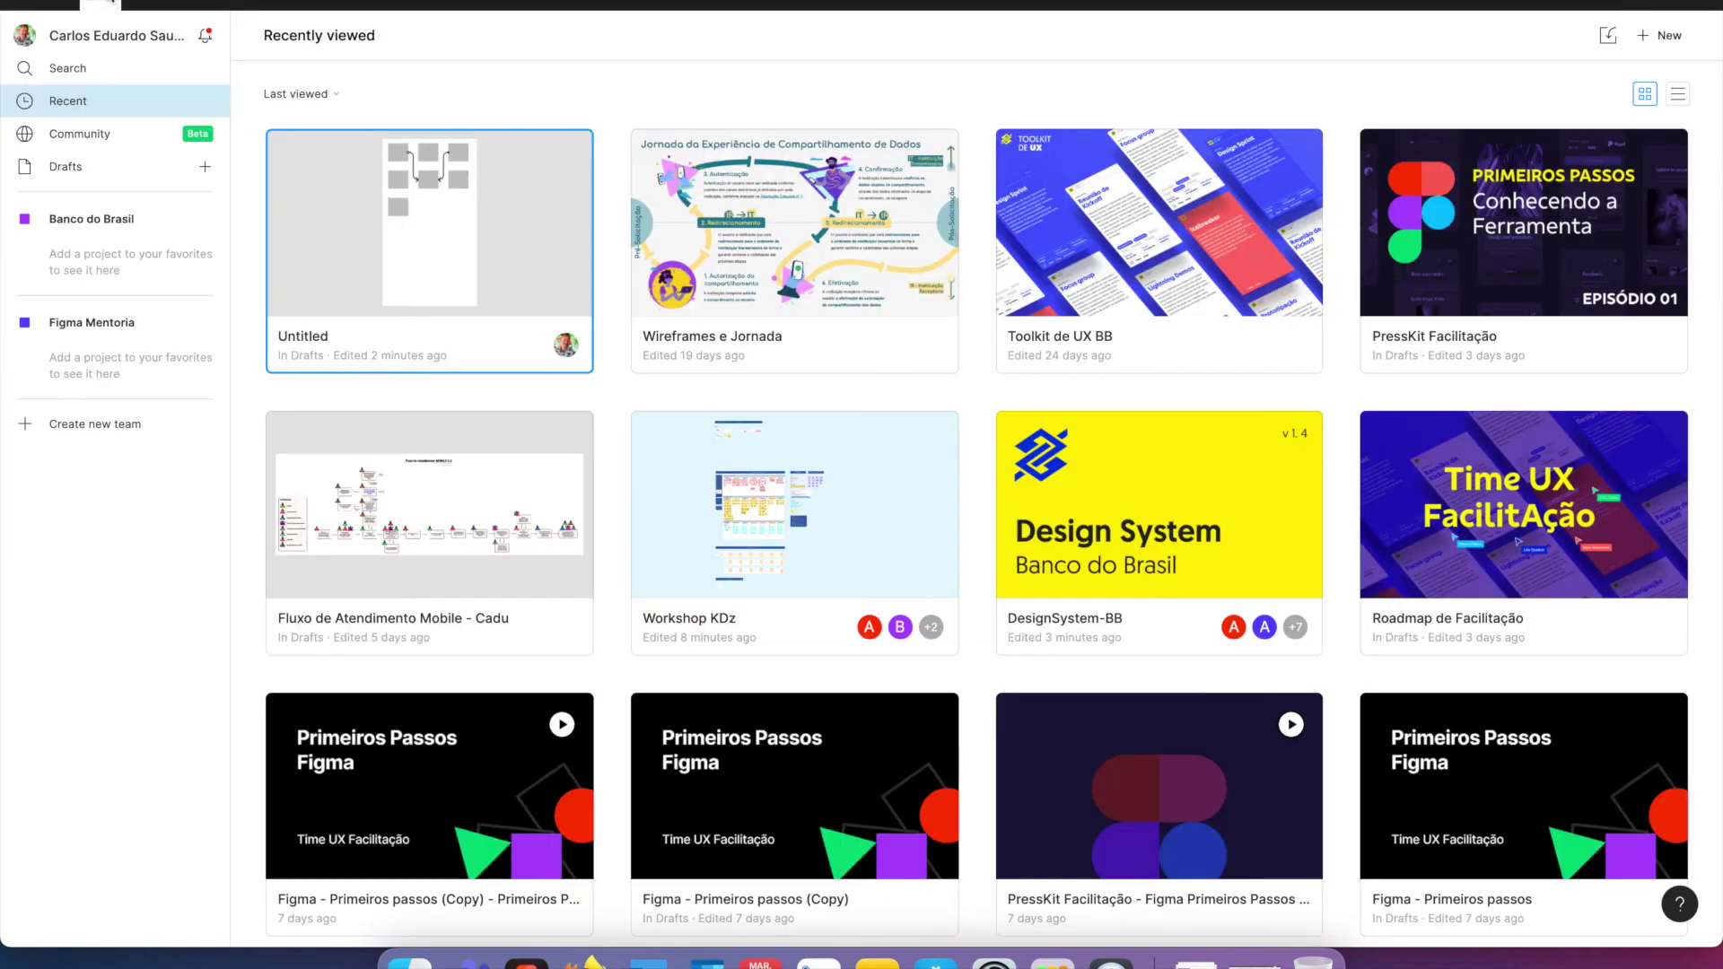
{"action": "left_click", "coordinate": [1663, 41]}
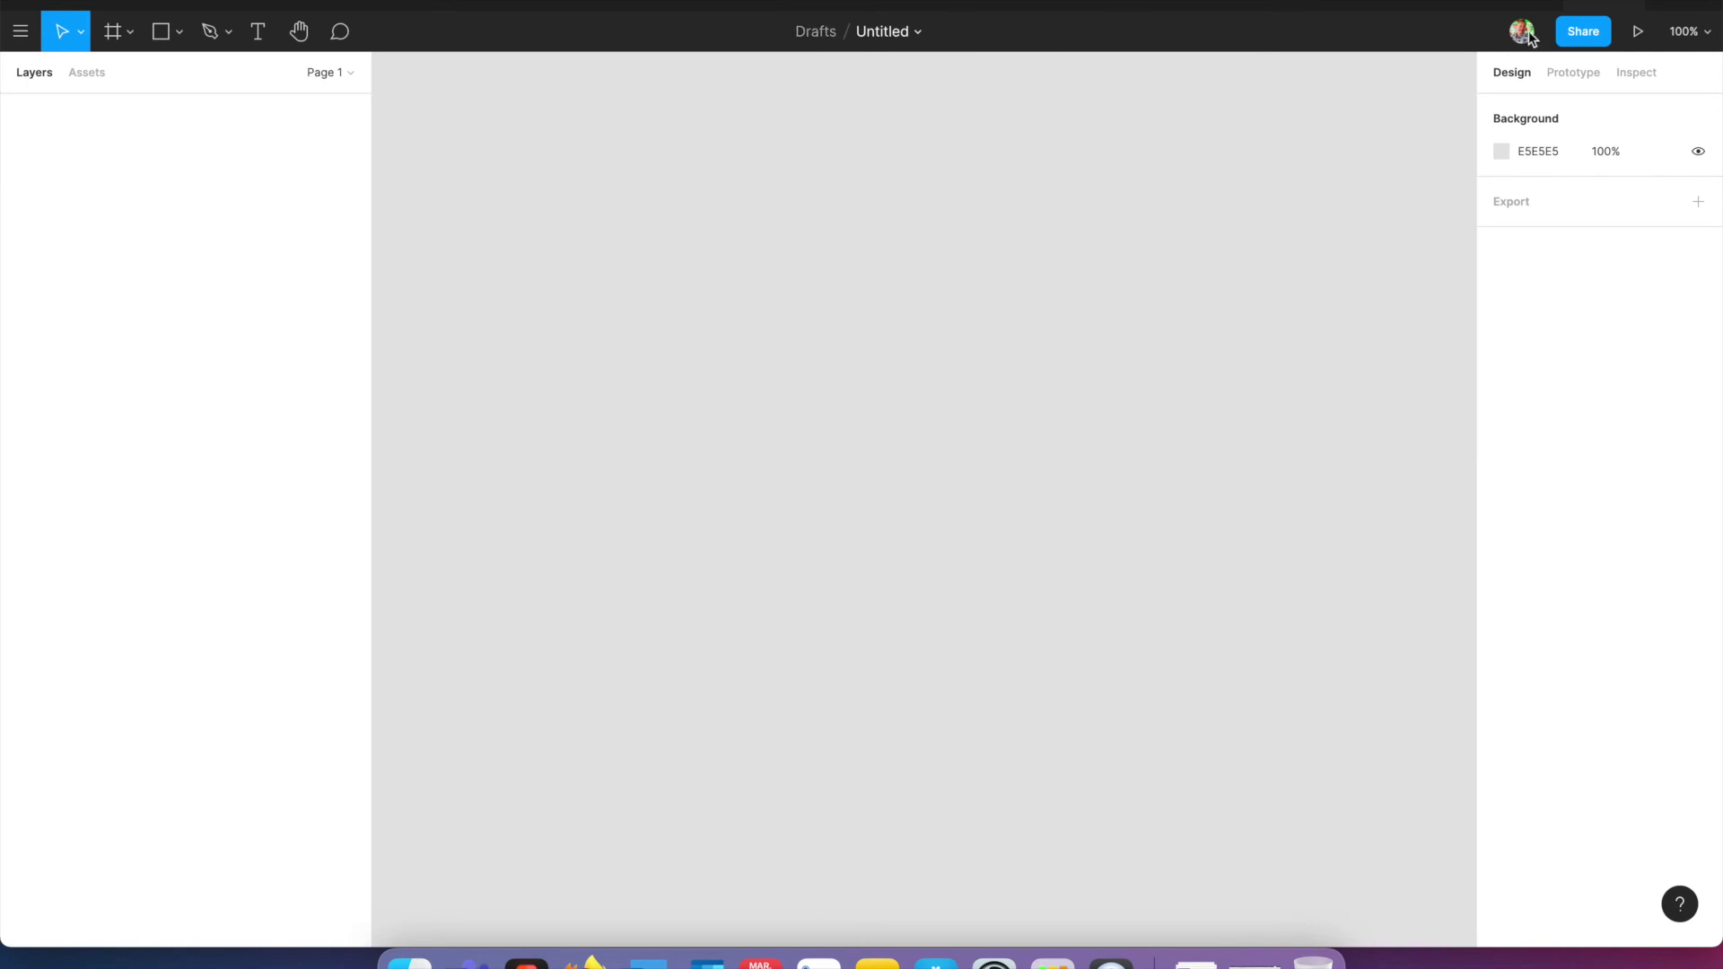
{"action": "left_click", "coordinate": [1567, 36]}
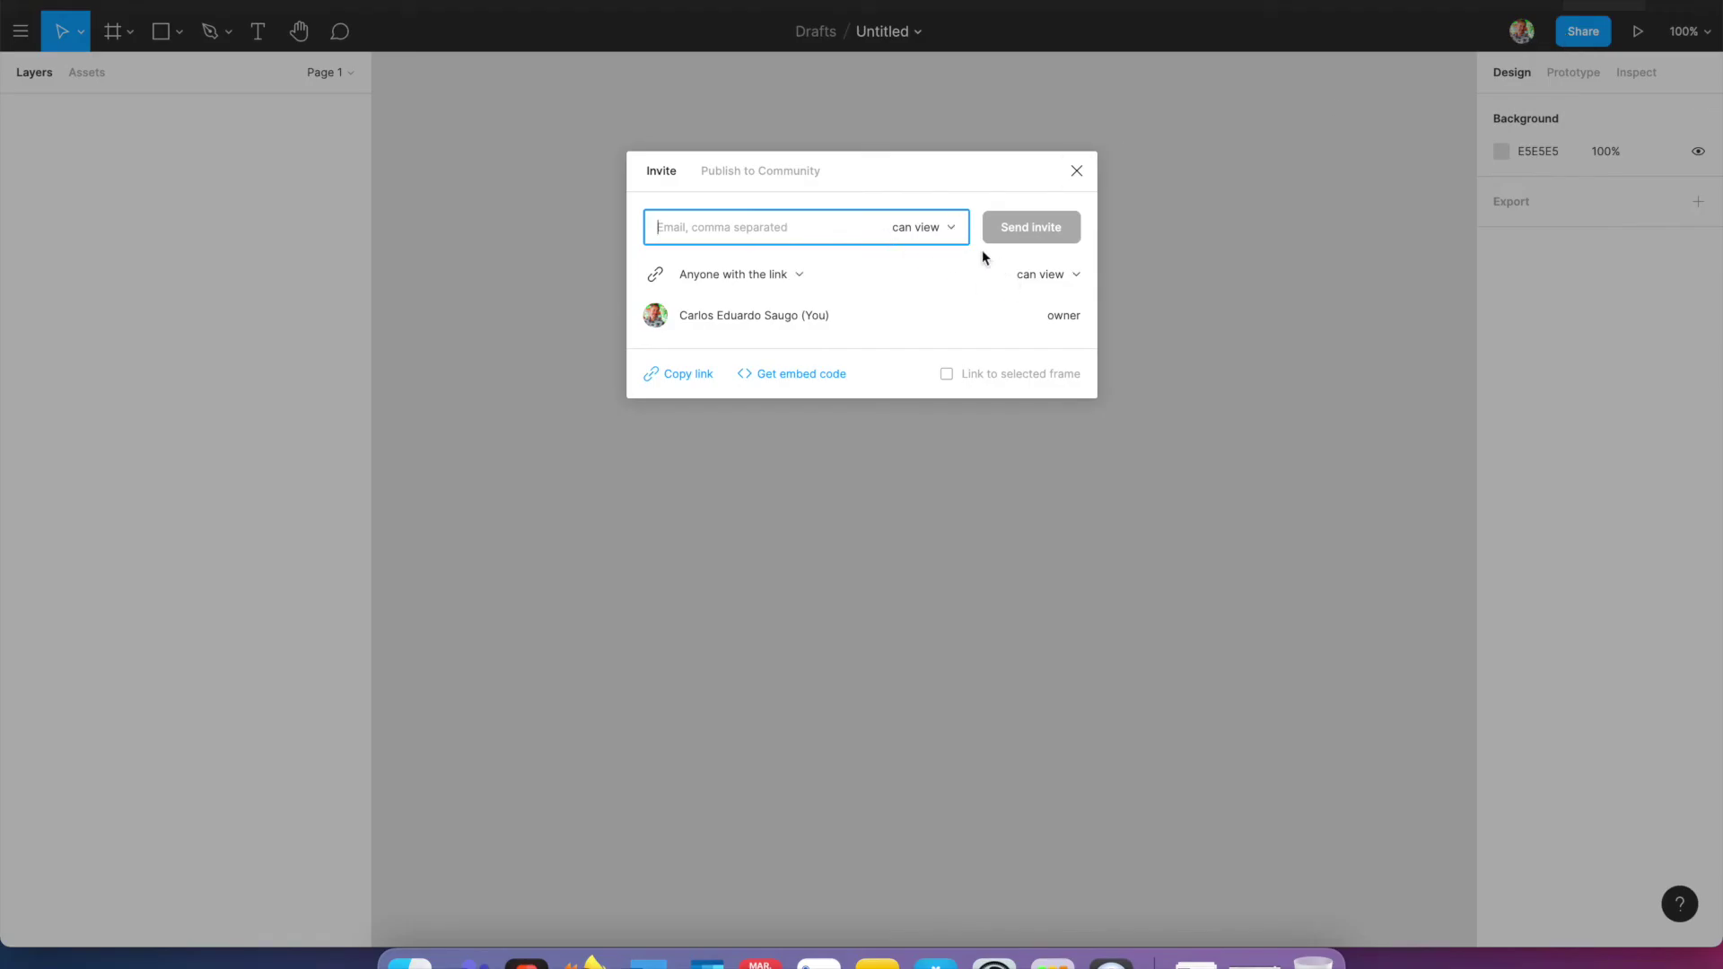
{"action": "left_click", "coordinate": [953, 235]}
{"action": "left_click", "coordinate": [935, 200]}
{"action": "left_click", "coordinate": [919, 228]}
{"action": "left_click", "coordinate": [929, 252]}
{"action": "left_click", "coordinate": [1078, 171]}
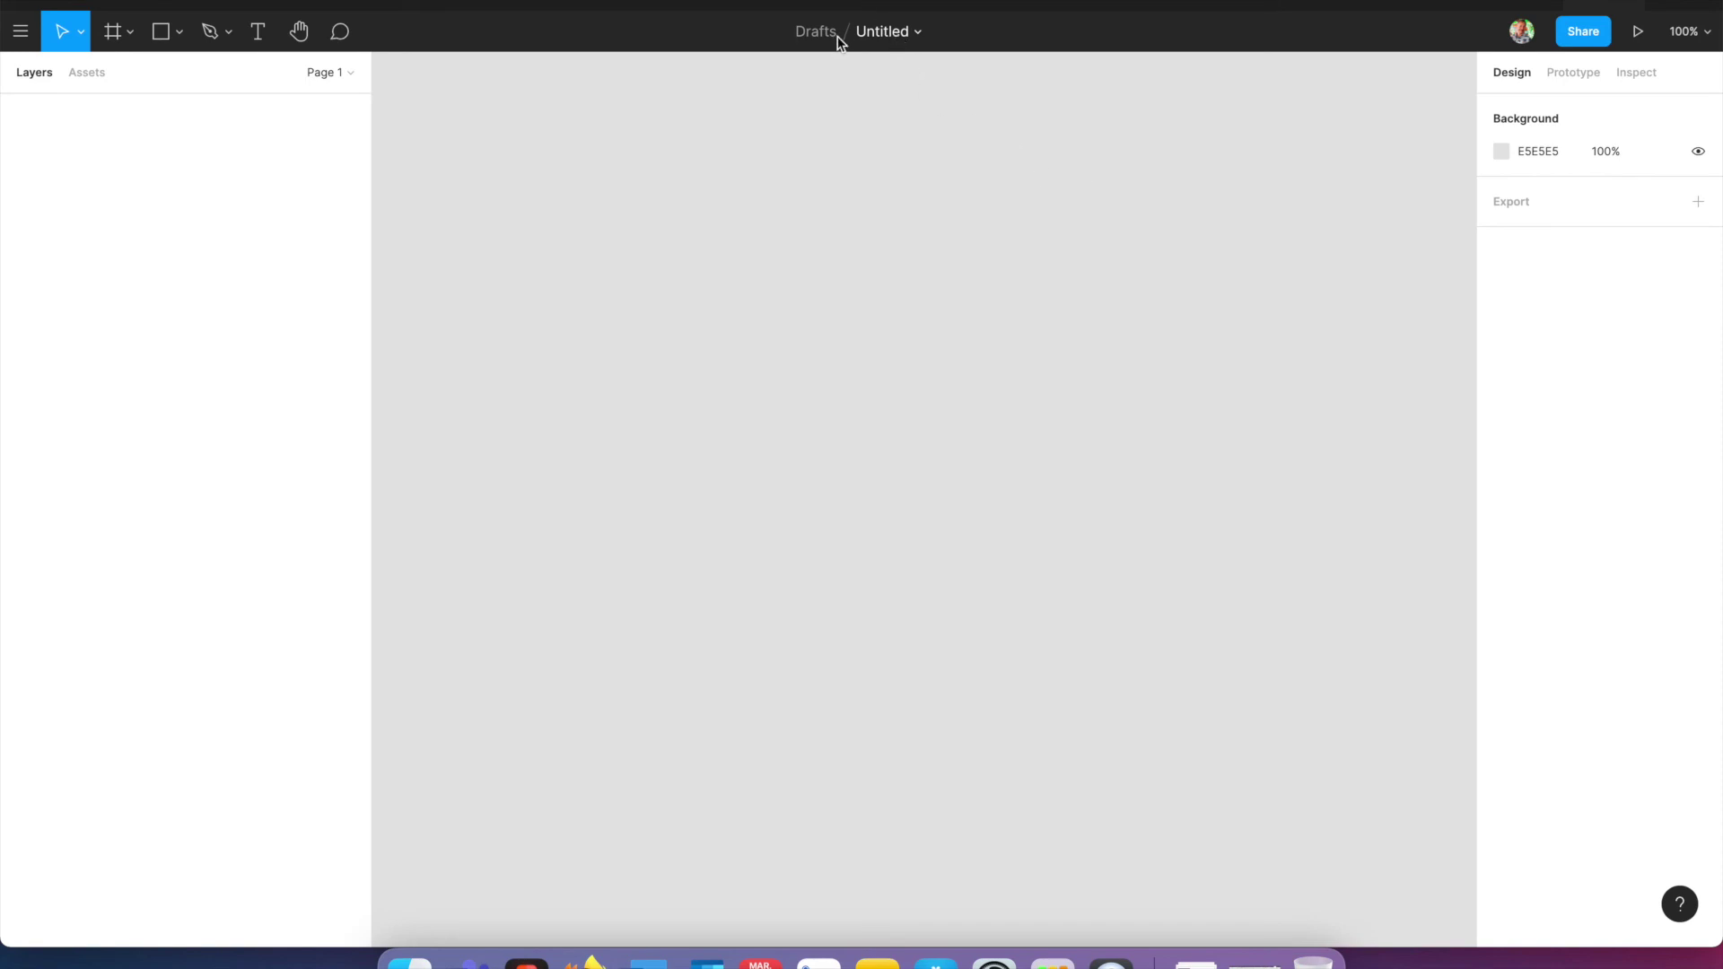
- Open the Untitled draft containing the phone image, look over its share settings, and close them
{"action": "left_click", "coordinate": [89, 4]}
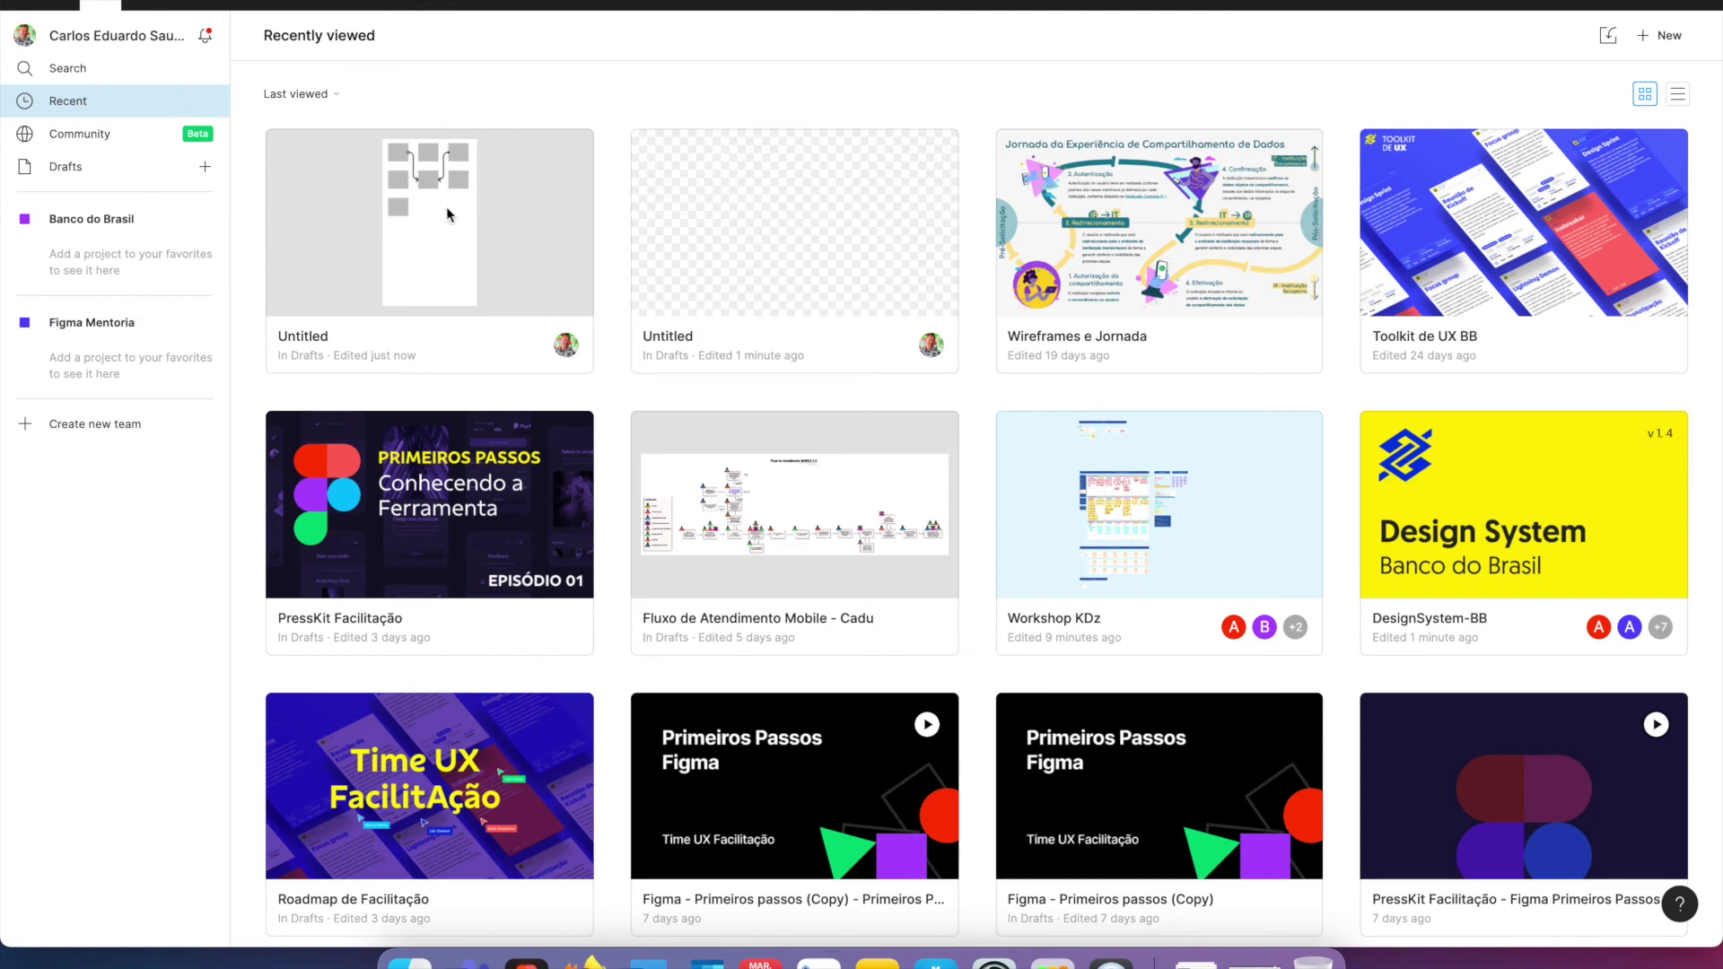
{"action": "left_click", "coordinate": [504, 227]}
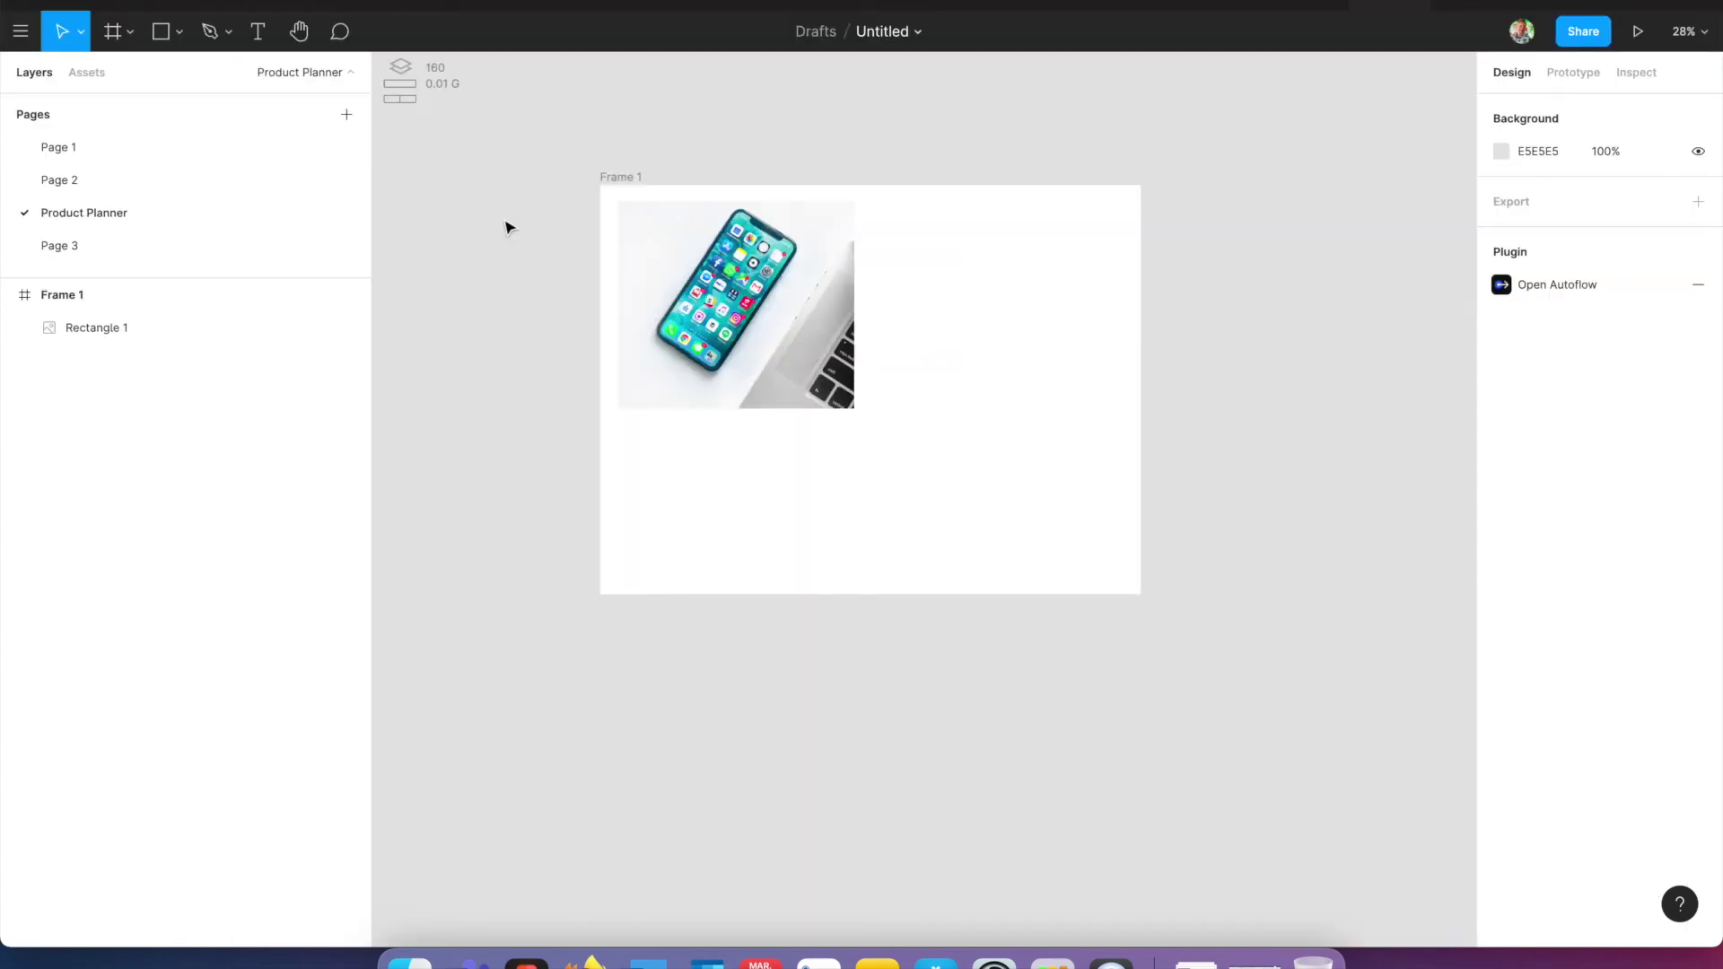
{"action": "left_click", "coordinate": [1564, 40]}
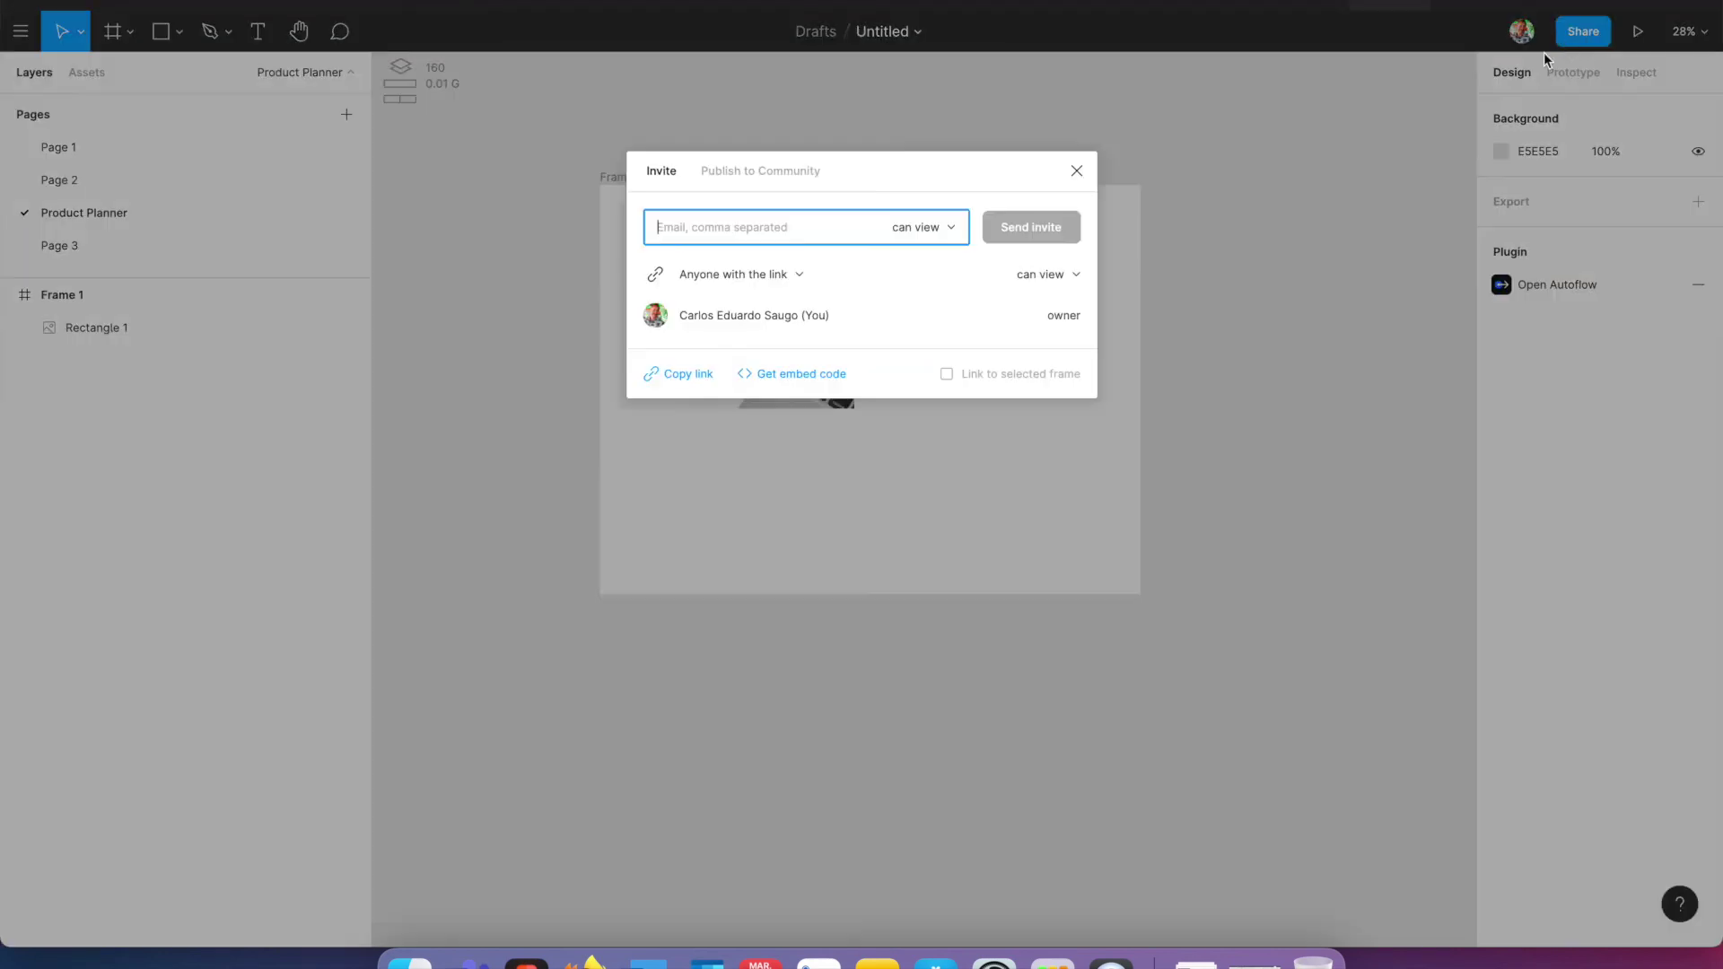
{"action": "left_click", "coordinate": [1084, 178]}
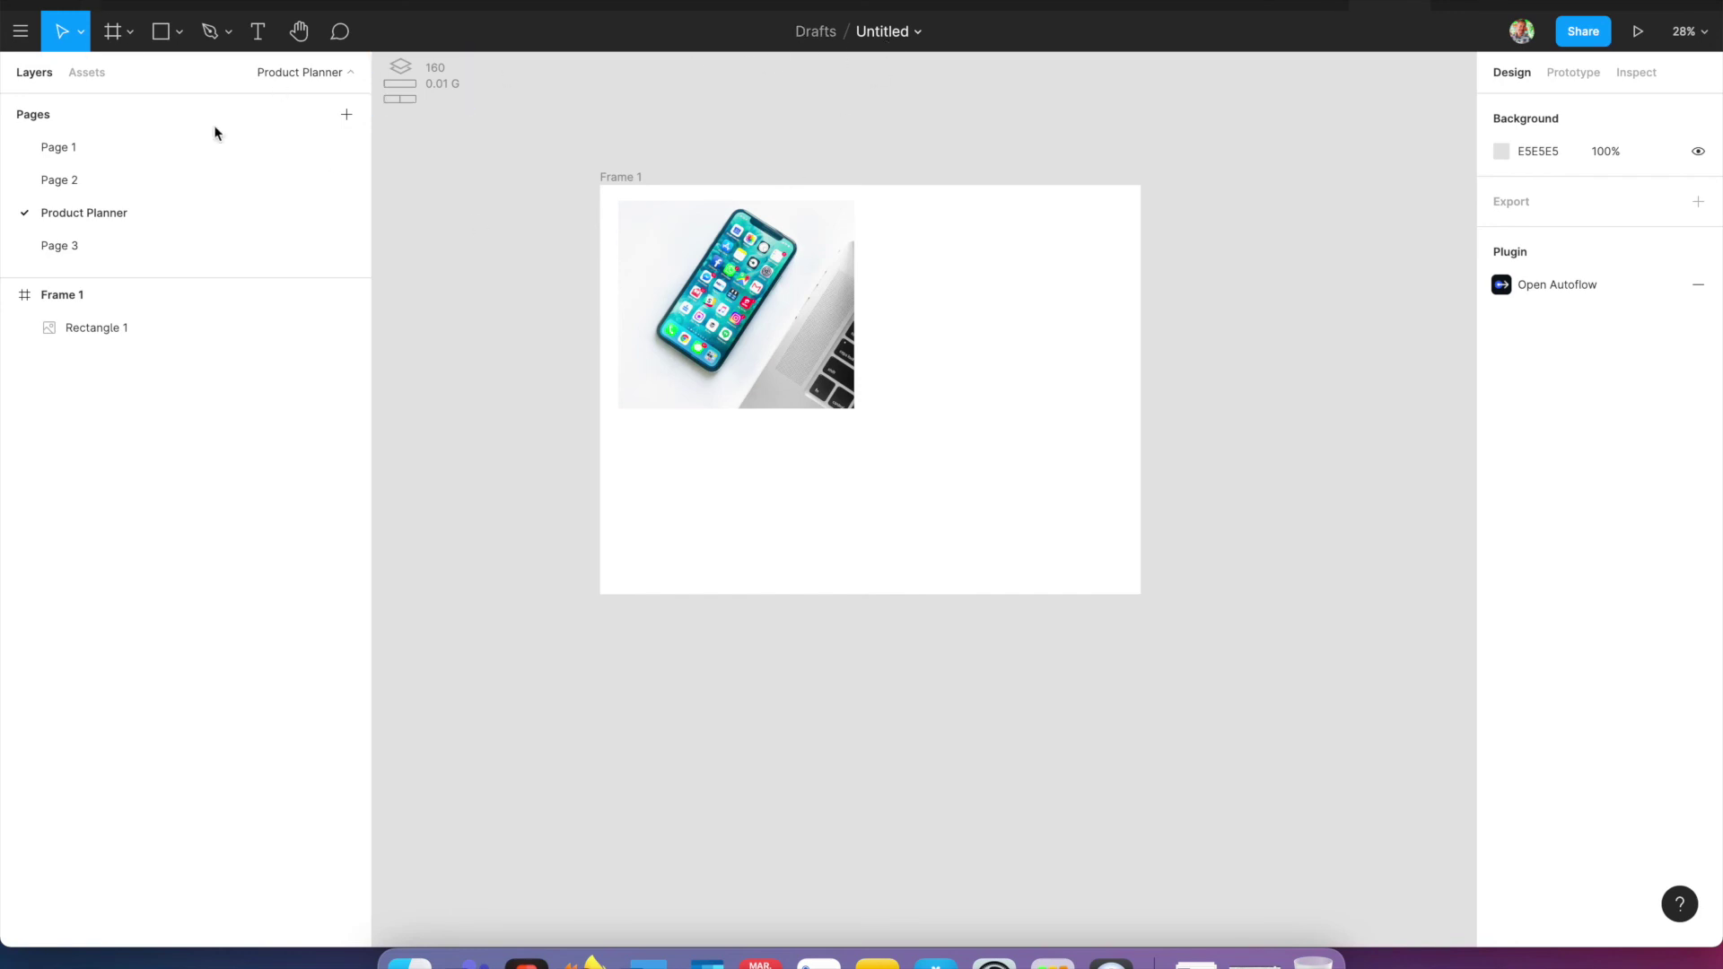
- Browse the recently viewed files, open Roadmap de Facilitação, and show its .cover page
{"action": "left_click", "coordinate": [94, 7]}
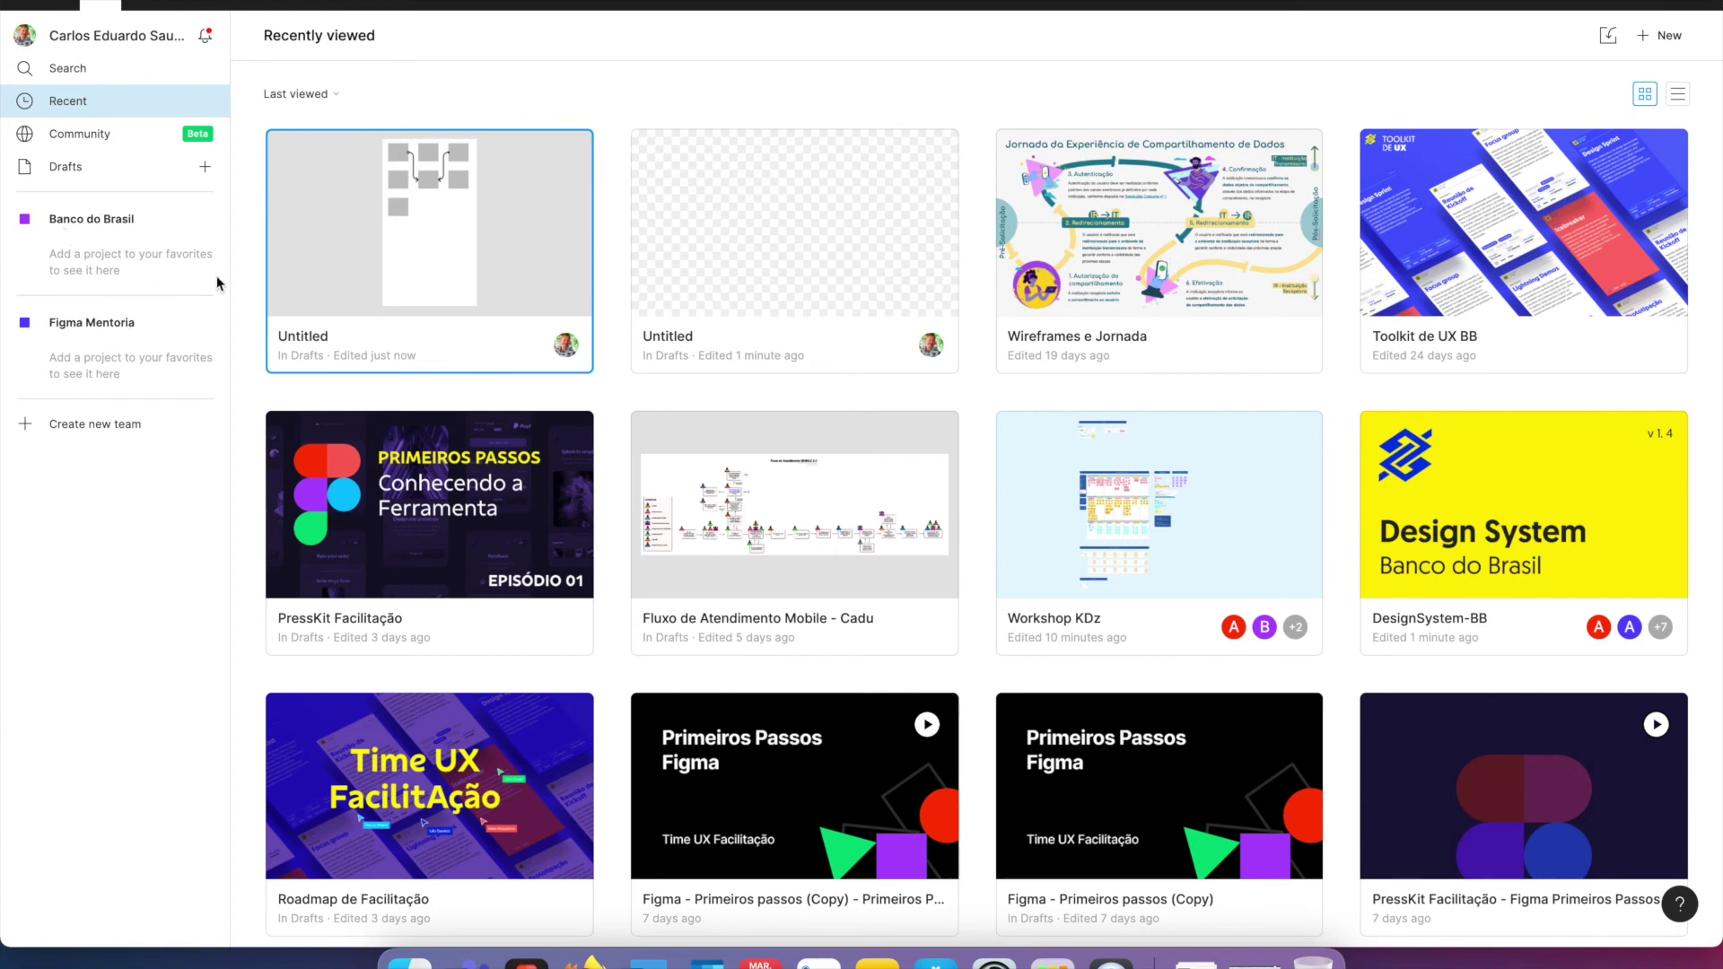
{"action": "left_click", "coordinate": [1600, 5]}
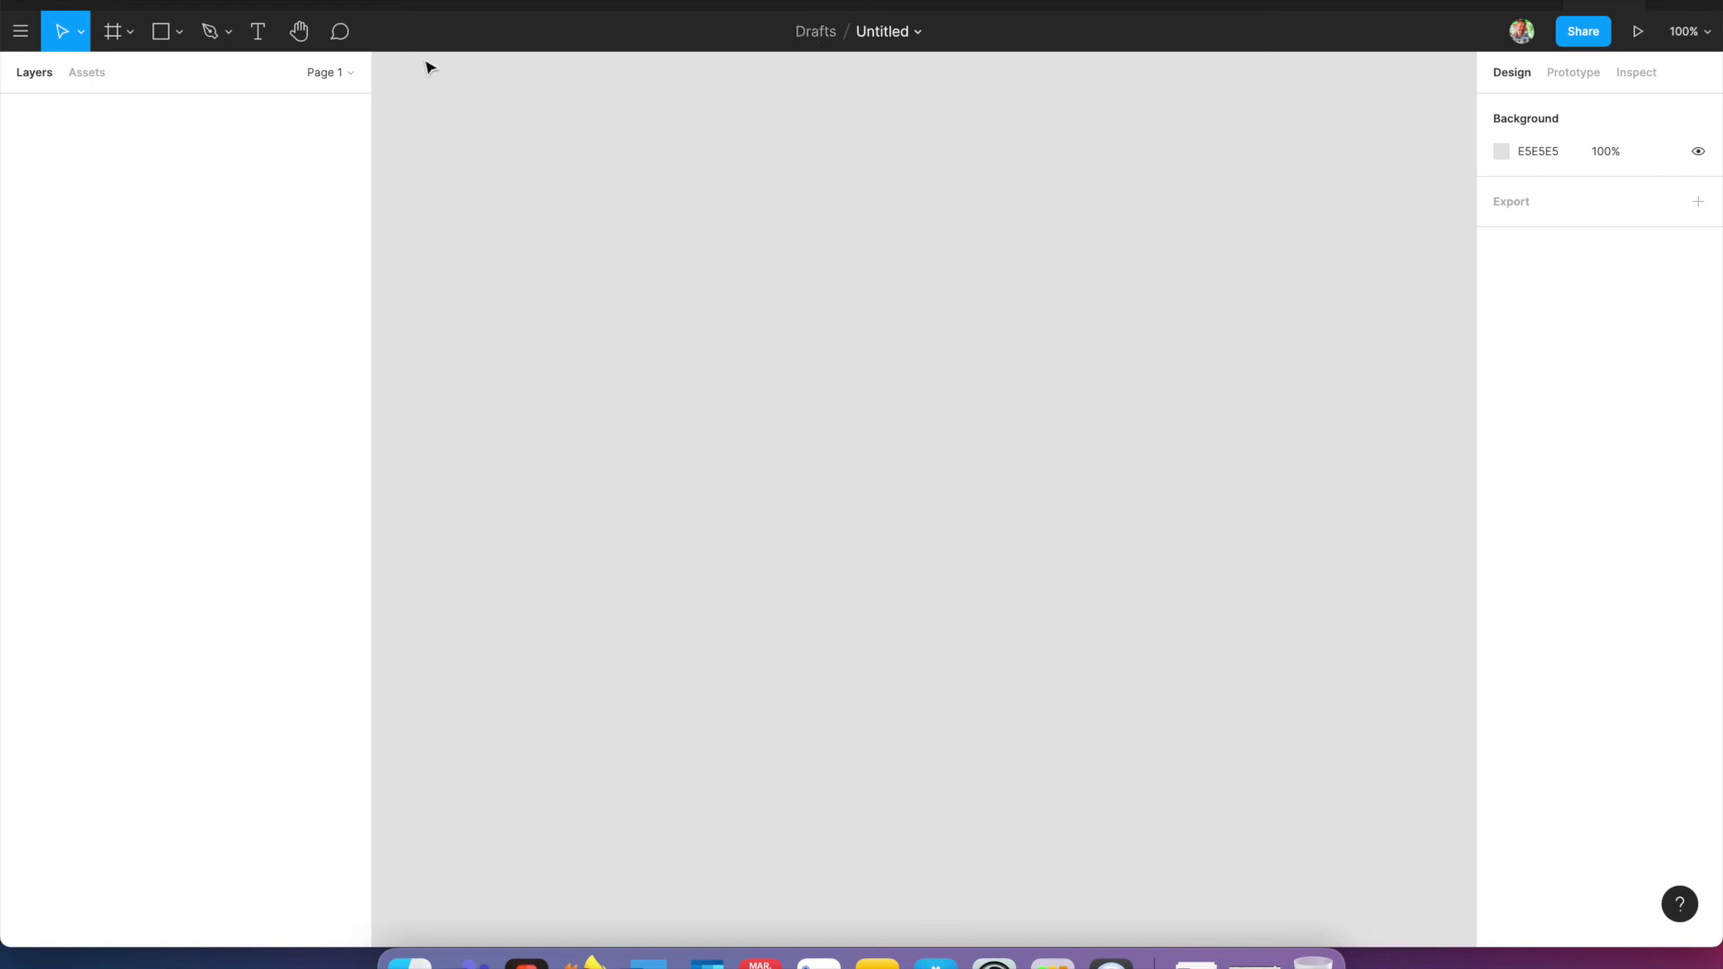
{"action": "left_click", "coordinate": [101, 5]}
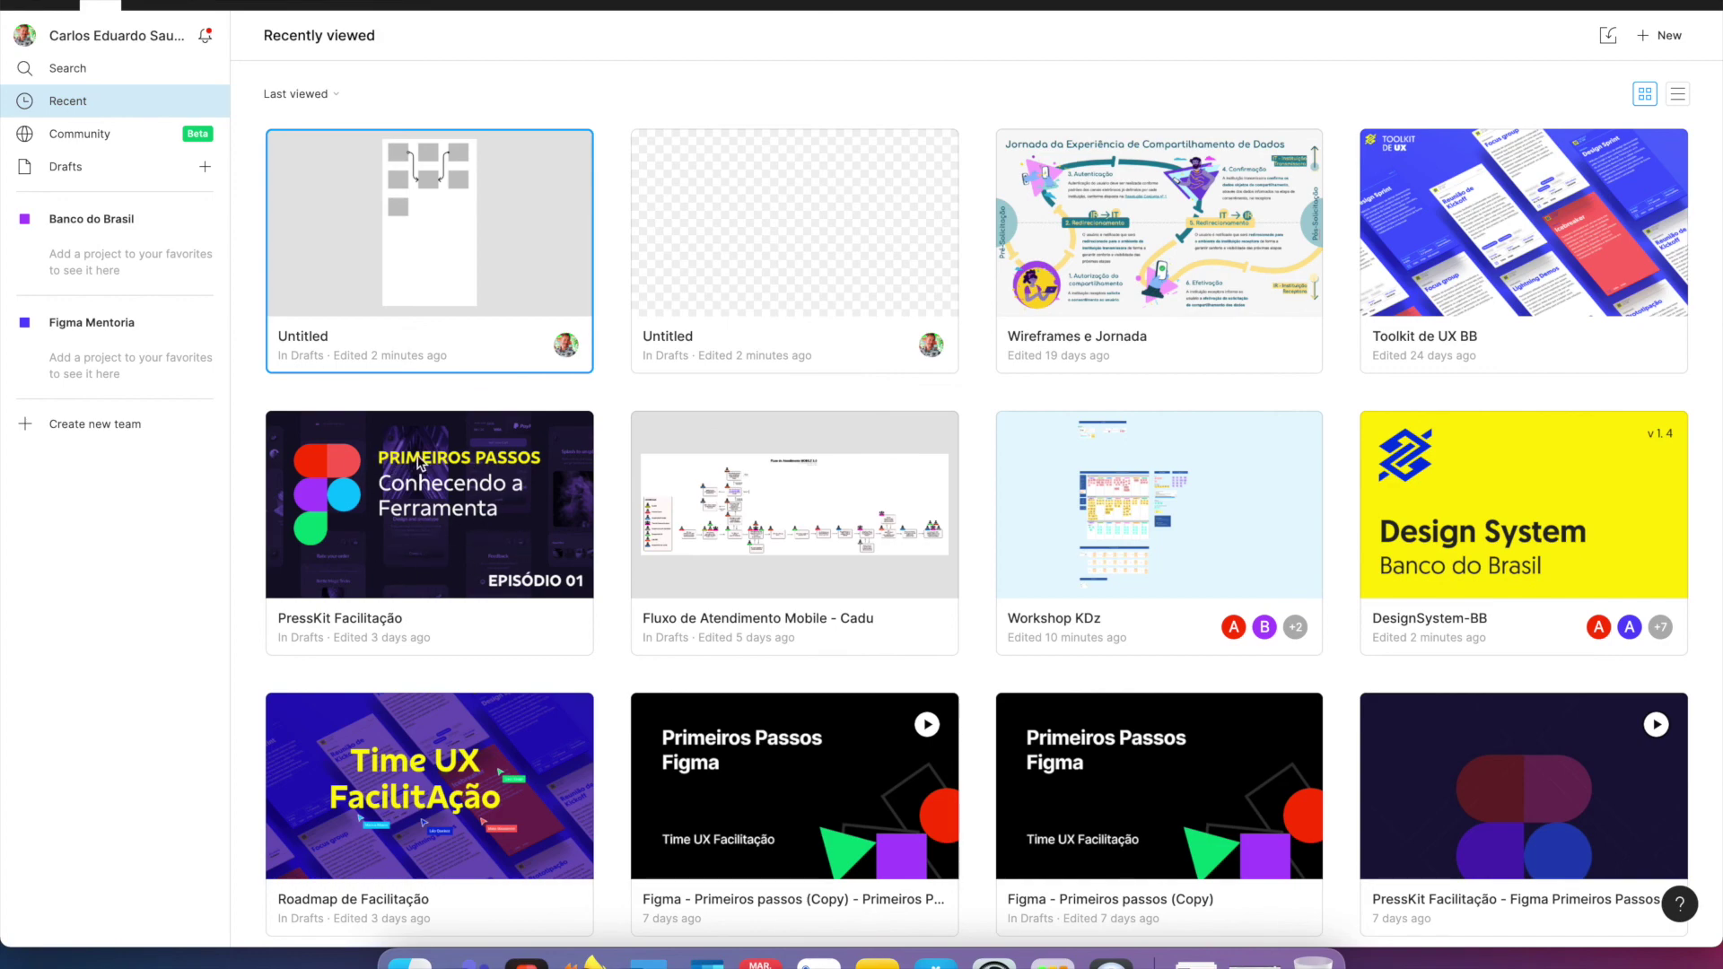
{"action": "scroll", "coordinate": [418, 462], "scroll_direction": "down", "scroll_amount": 5}
{"action": "scroll", "coordinate": [460, 588], "scroll_direction": "up", "scroll_amount": 5}
{"action": "double_click", "coordinate": [478, 725]}
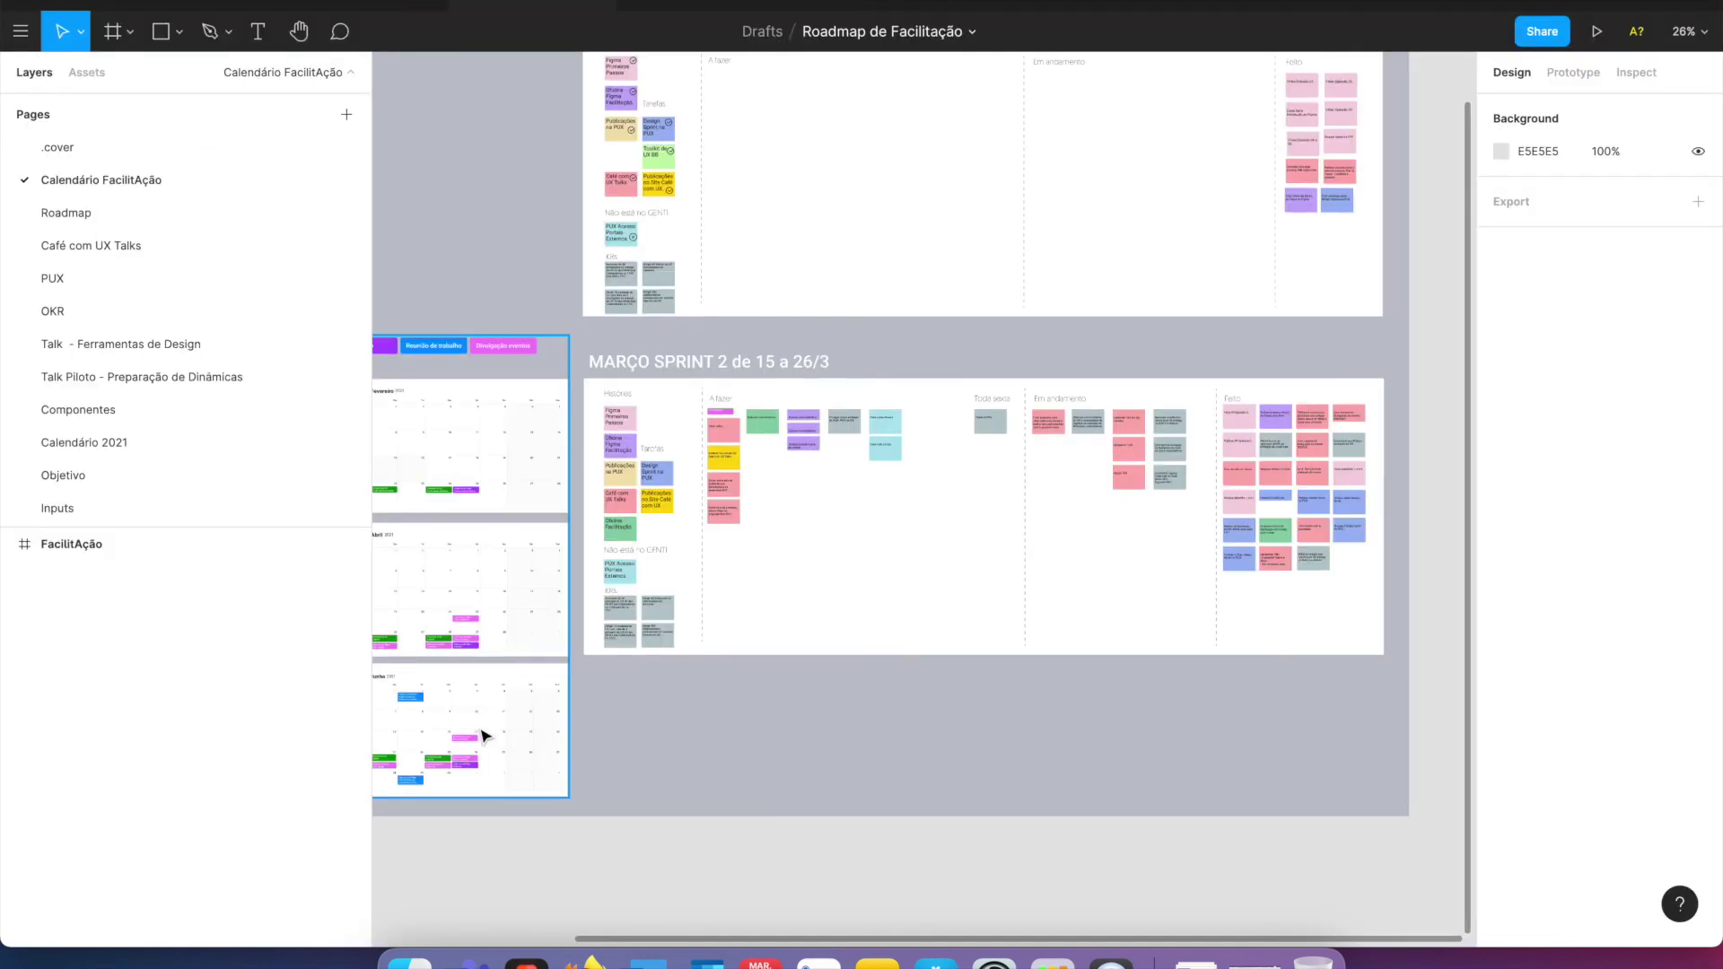
{"action": "left_click", "coordinate": [86, 146]}
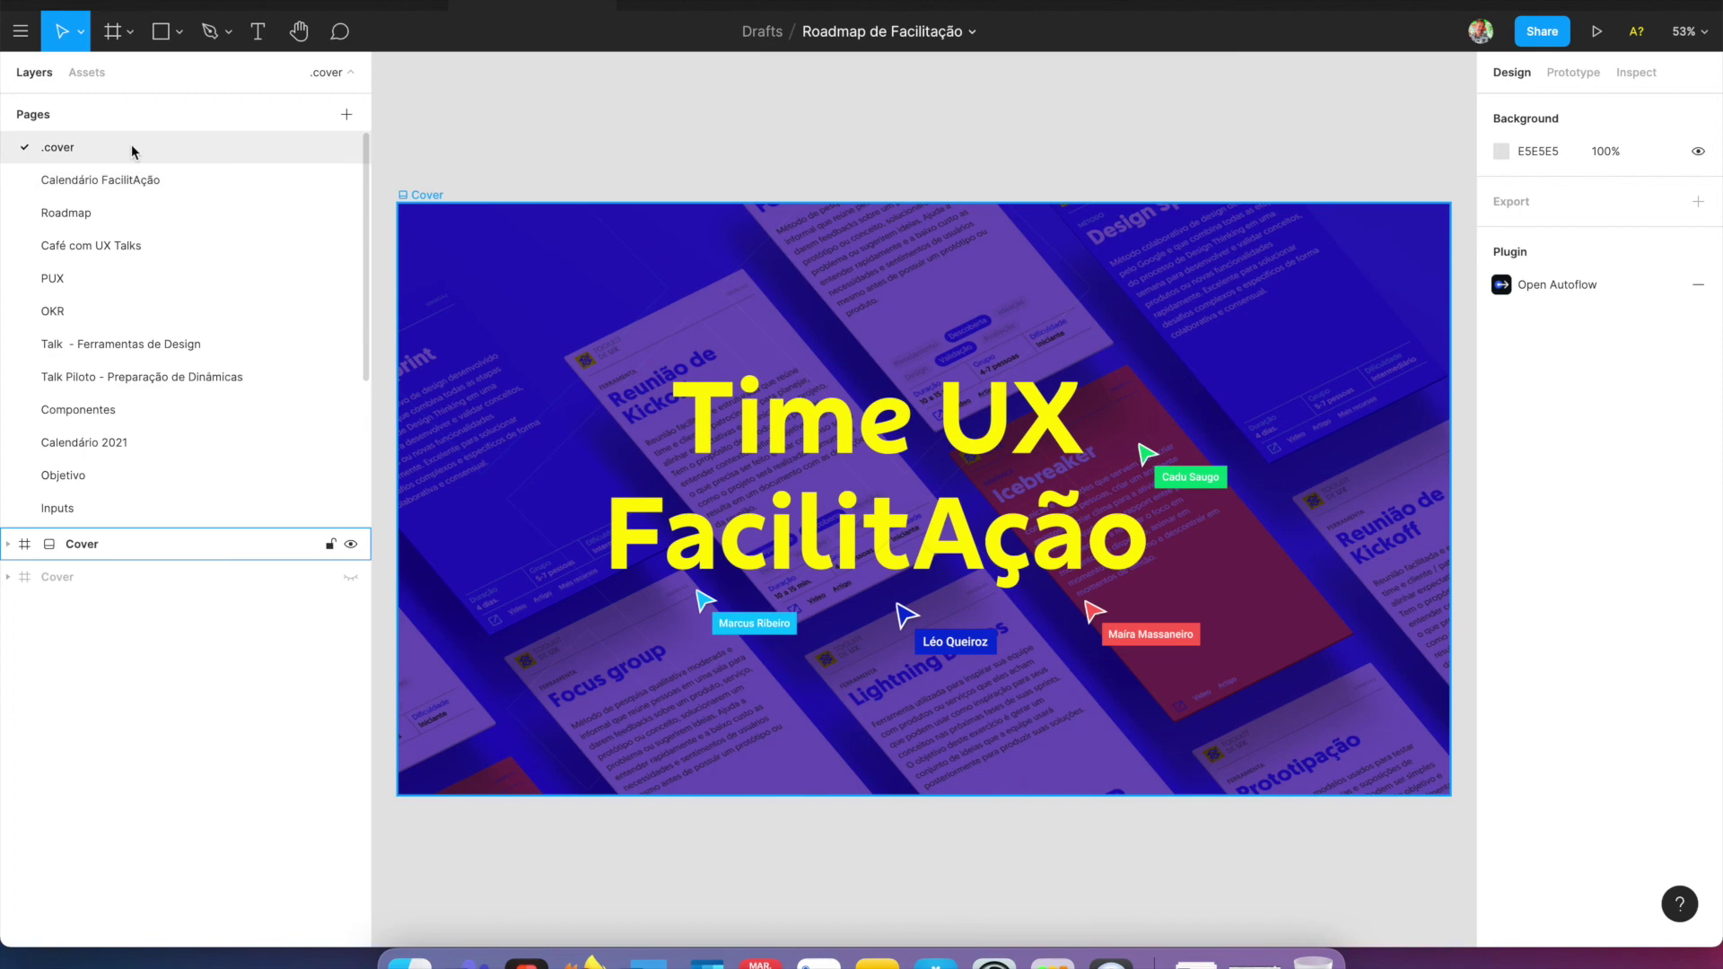
- Examine the Cover frame's thumbnail option, and view the file's cover among the recently viewed files
{"action": "left_click", "coordinate": [416, 196]}
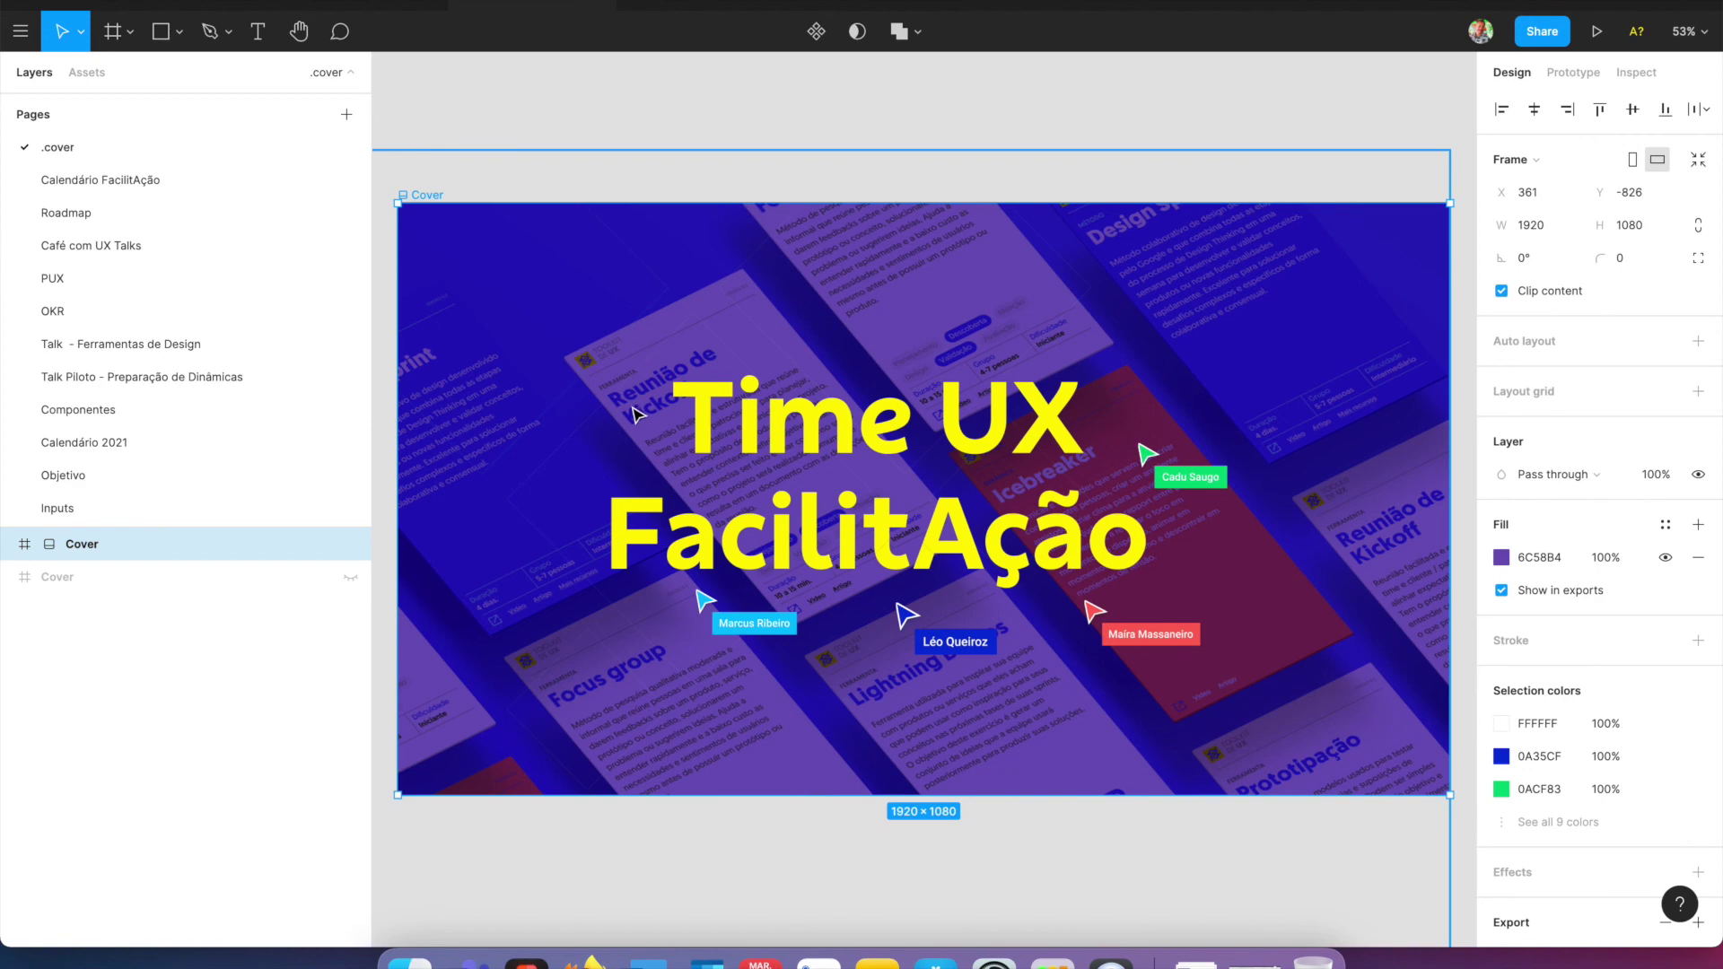
{"action": "left_click", "coordinate": [532, 124]}
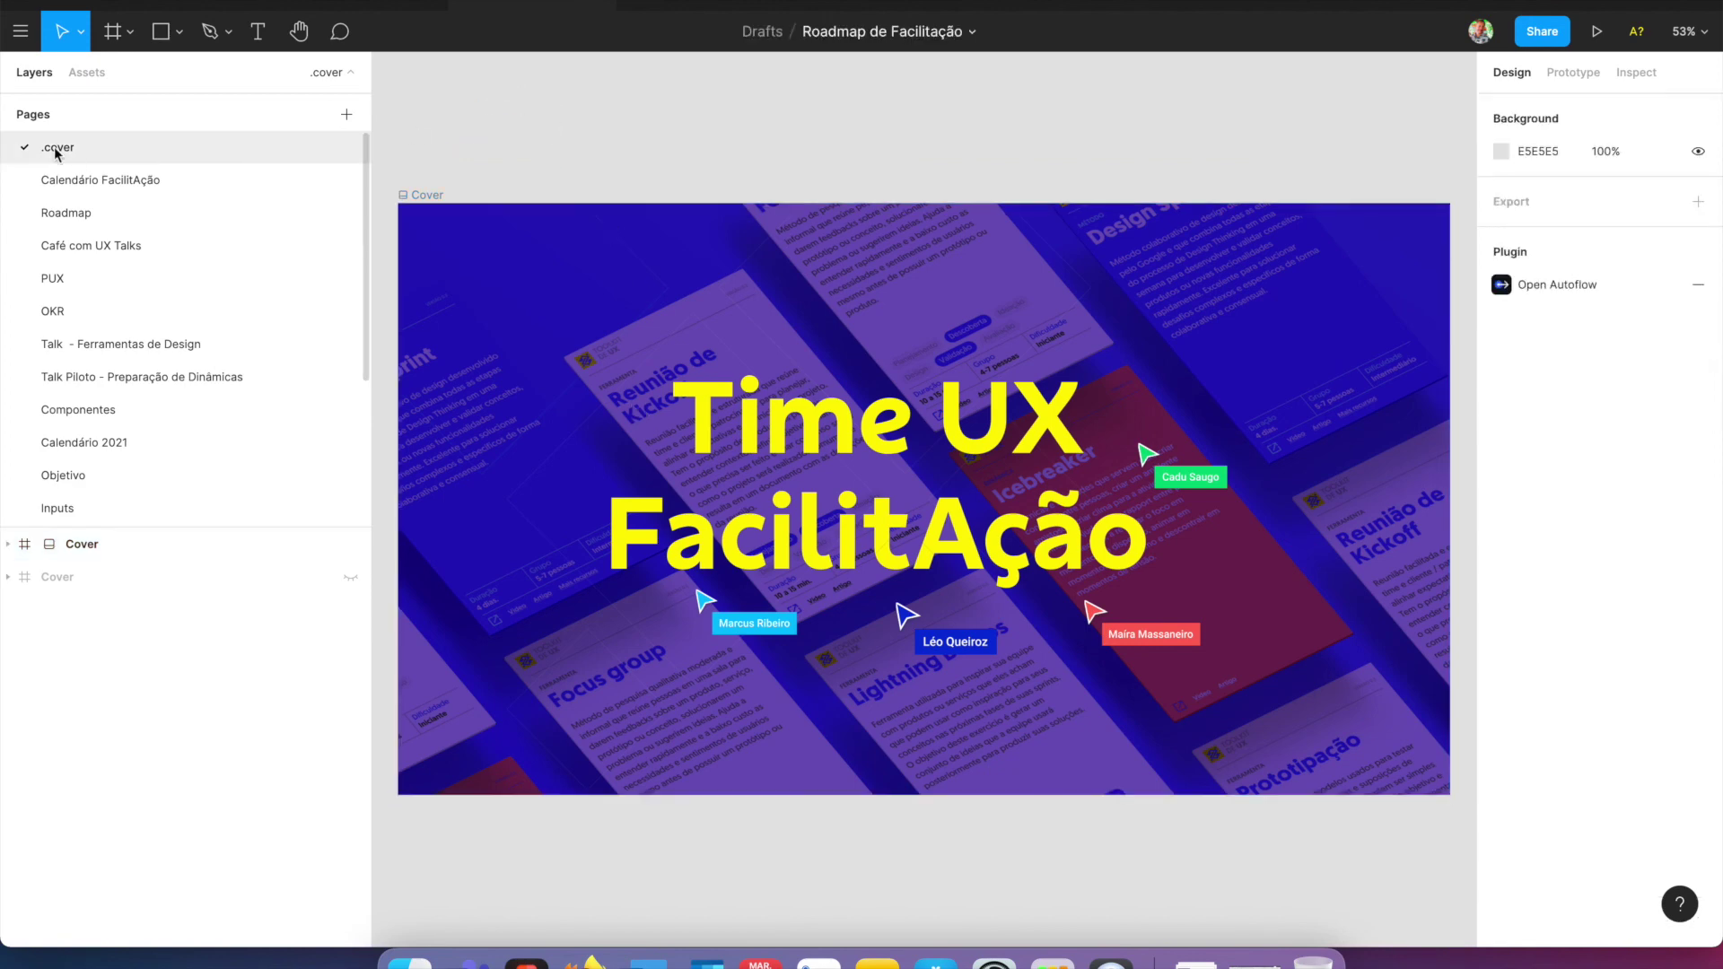
{"action": "left_click", "coordinate": [418, 197]}
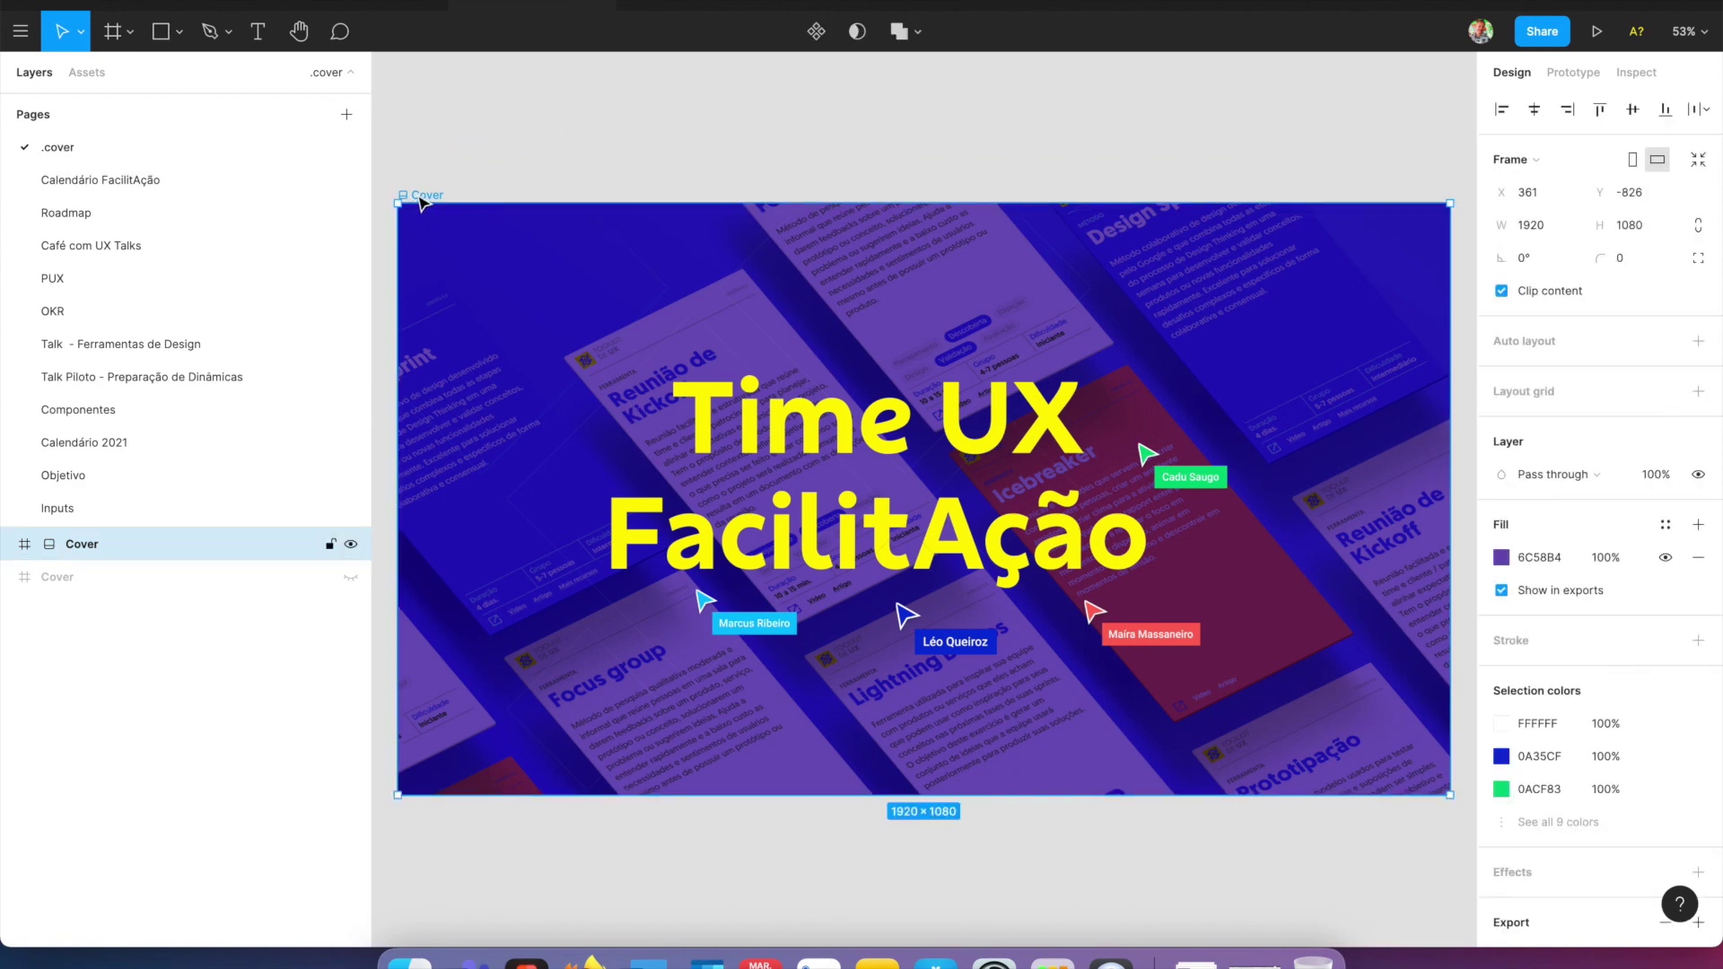
{"action": "right_click", "coordinate": [492, 259]}
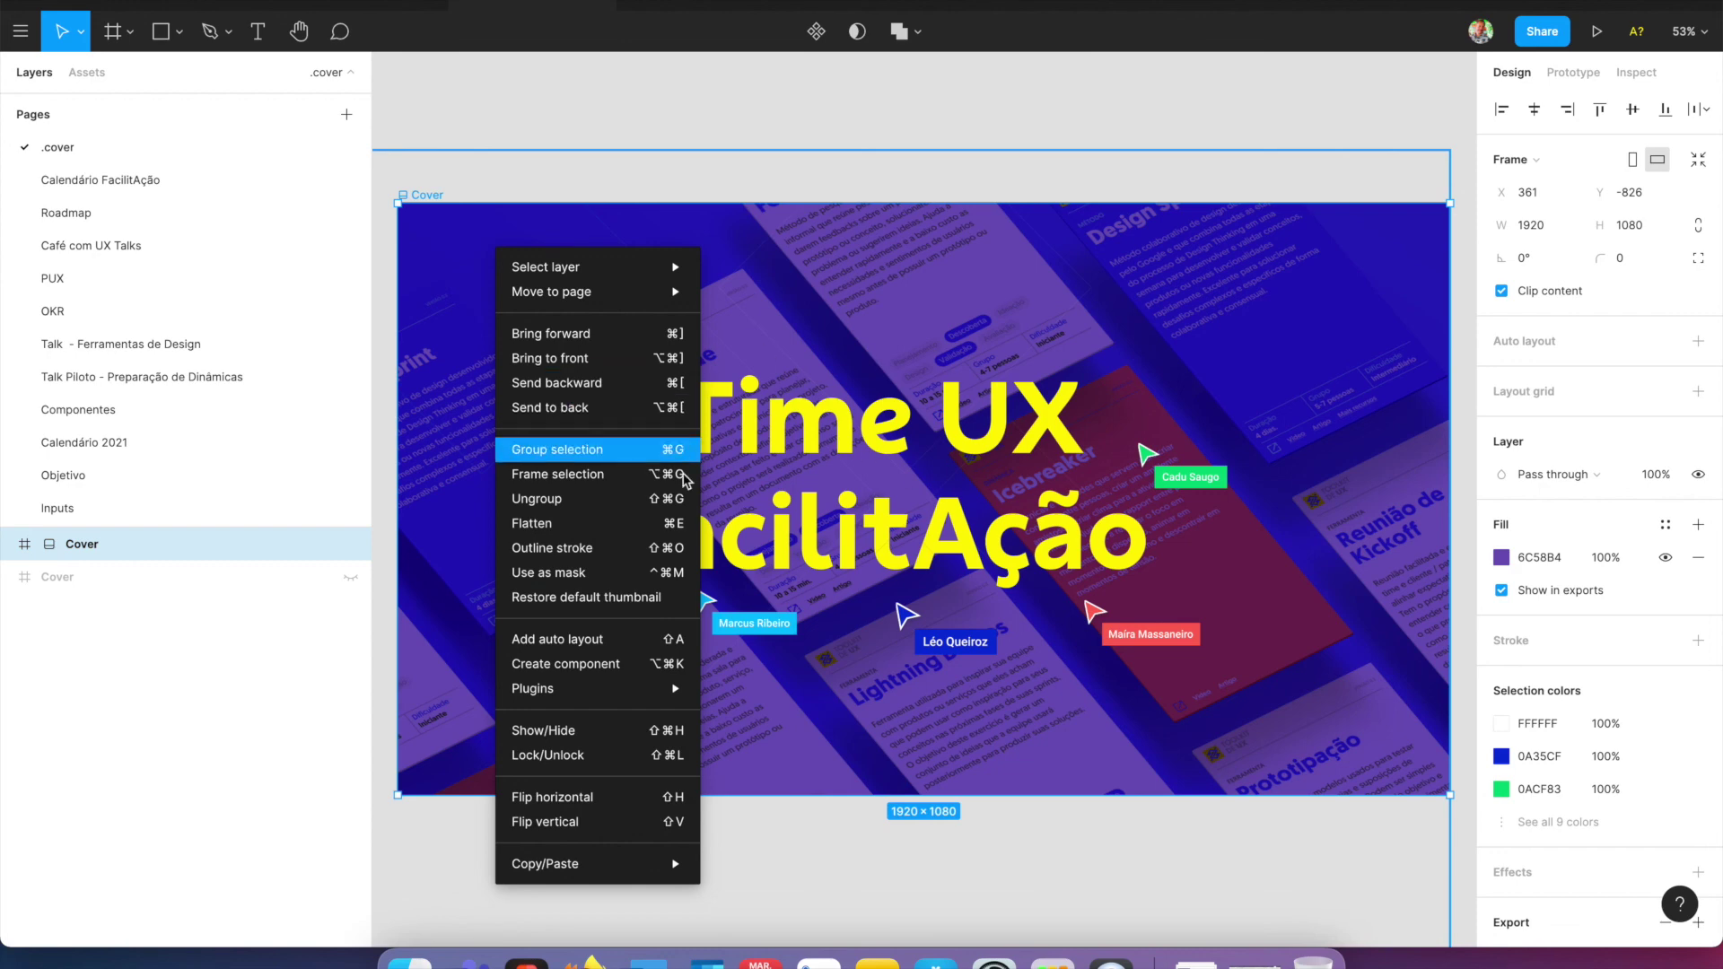
{"action": "left_click", "coordinate": [884, 109]}
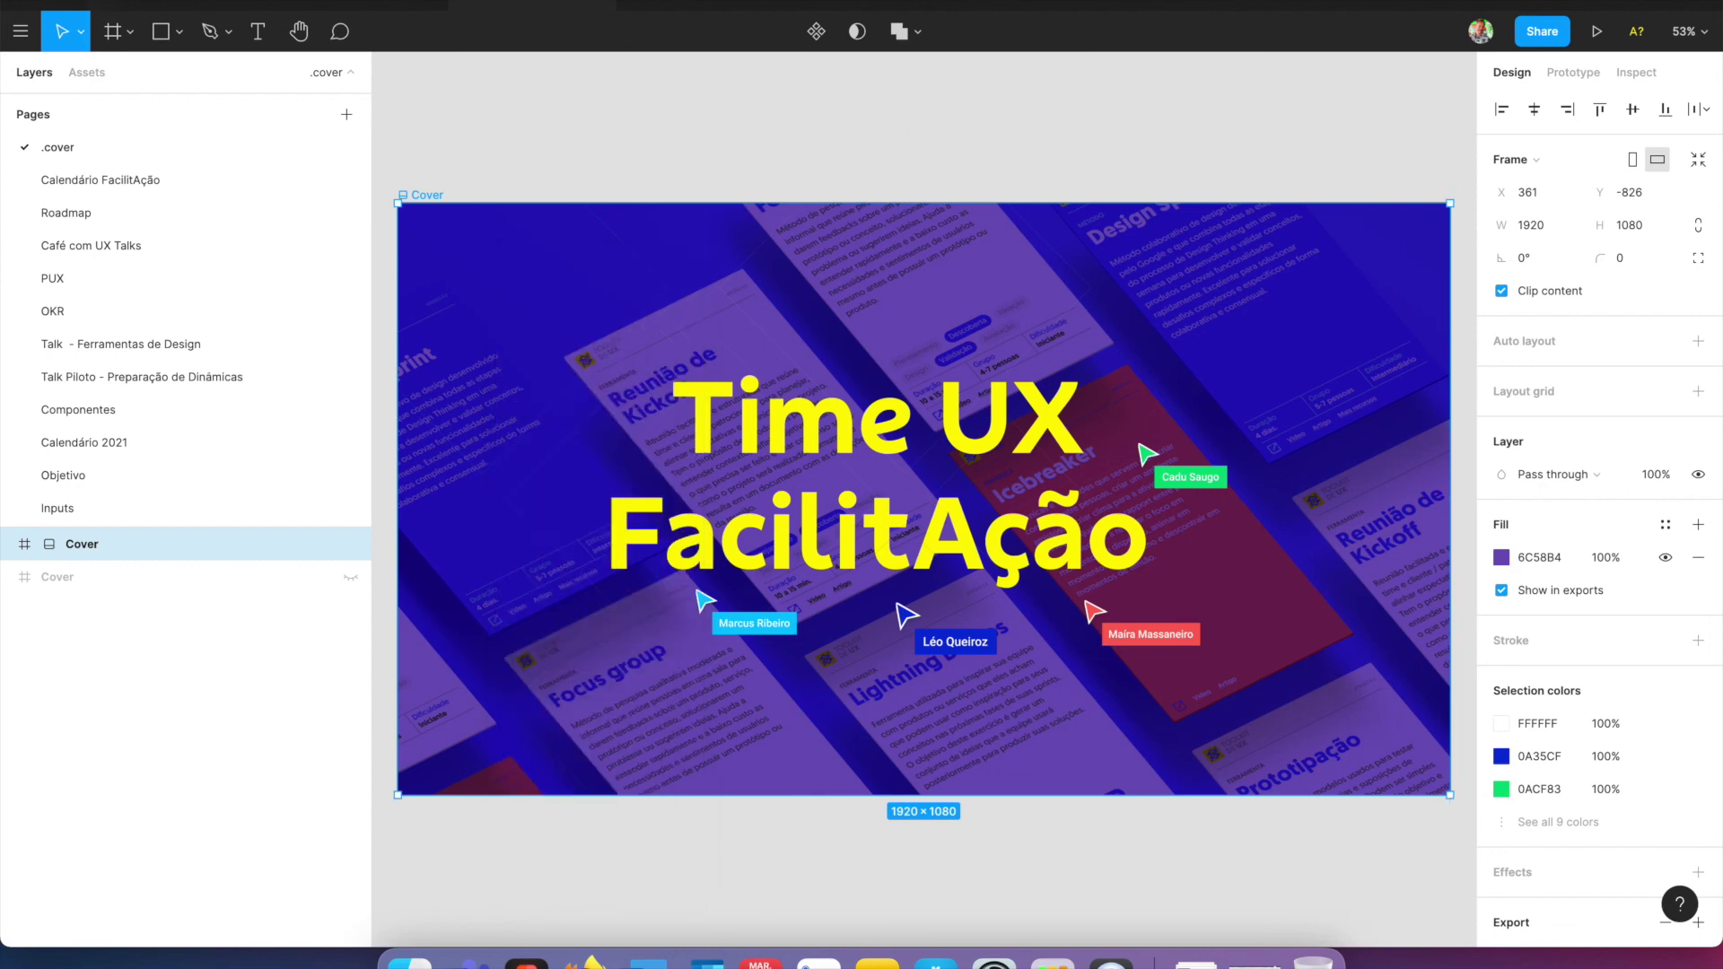
{"action": "left_click", "coordinate": [106, 3]}
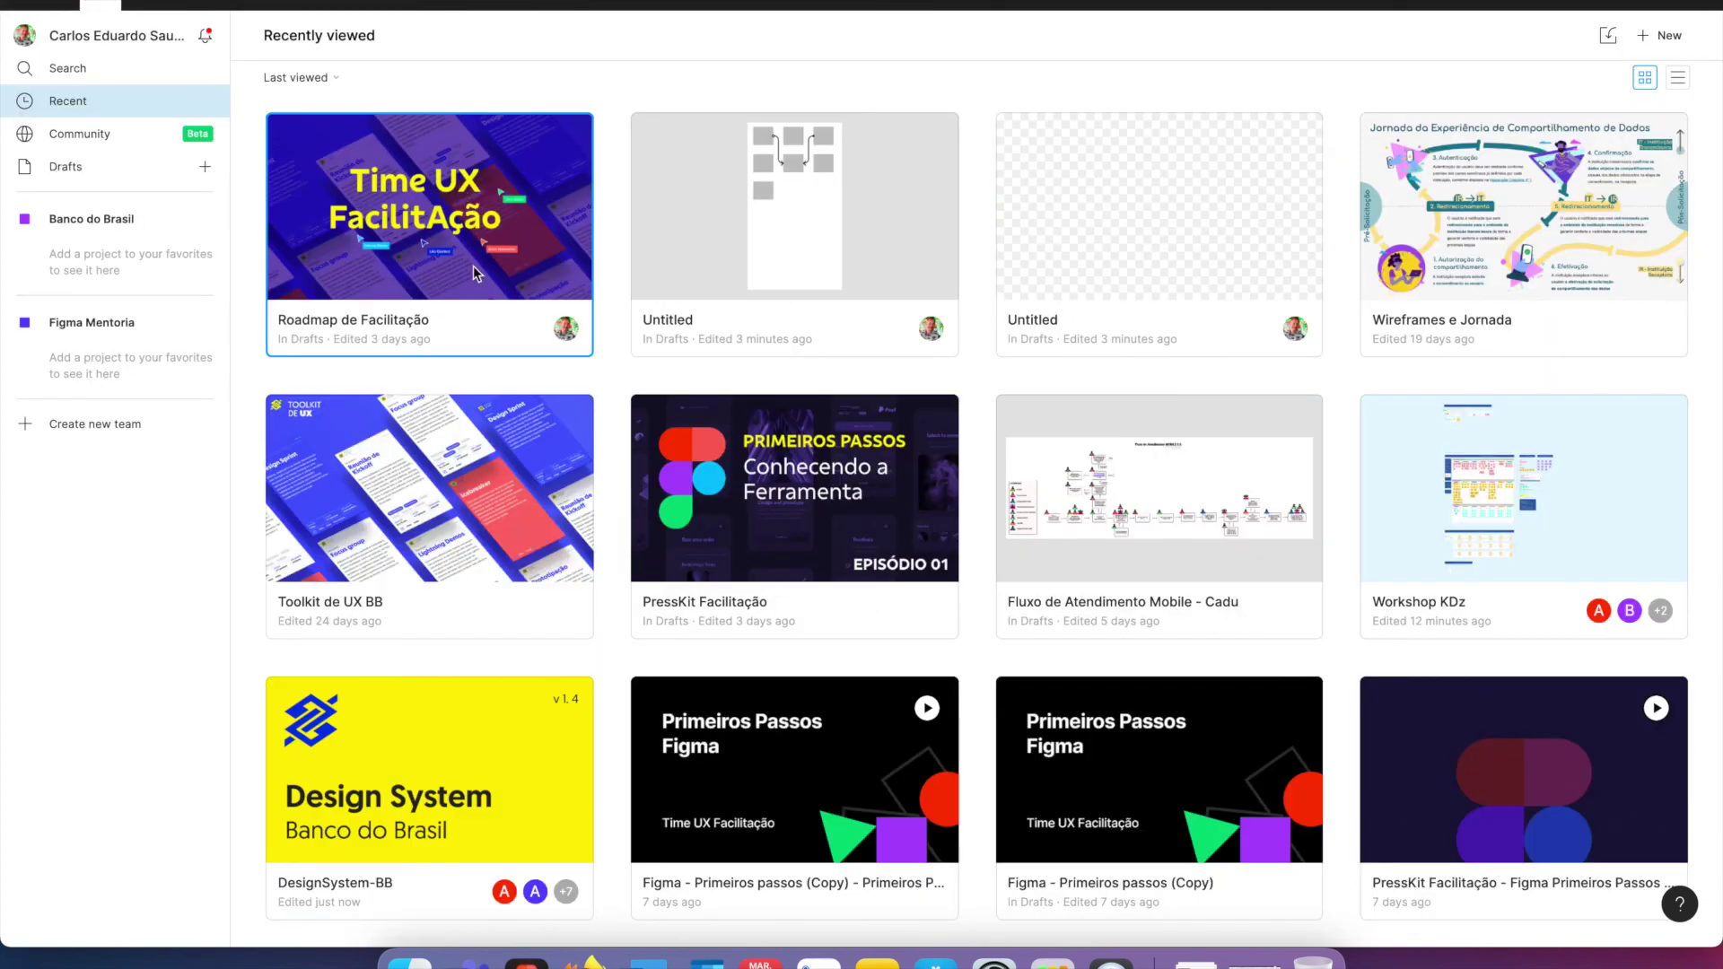
- Reopen Roadmap de Facilitação, check the thumbnail option for the planning canvas frame on the Café com UX Talks page, and return to .cover
{"action": "double_click", "coordinate": [392, 173]}
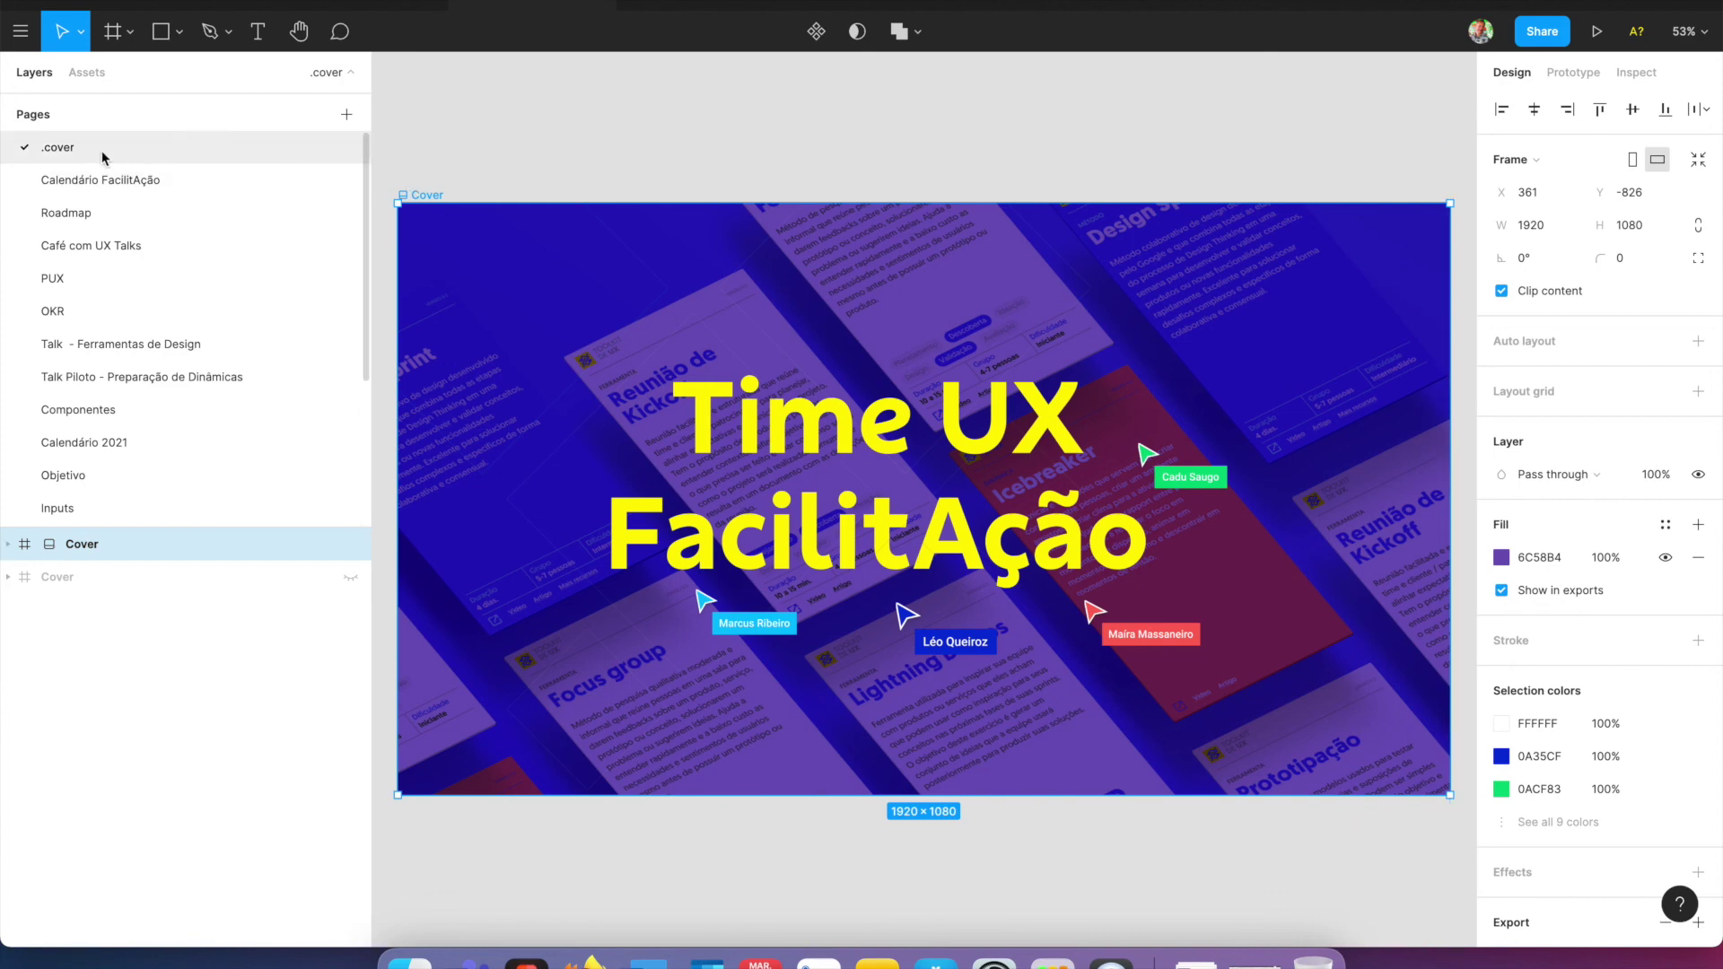
{"action": "left_click", "coordinate": [102, 274]}
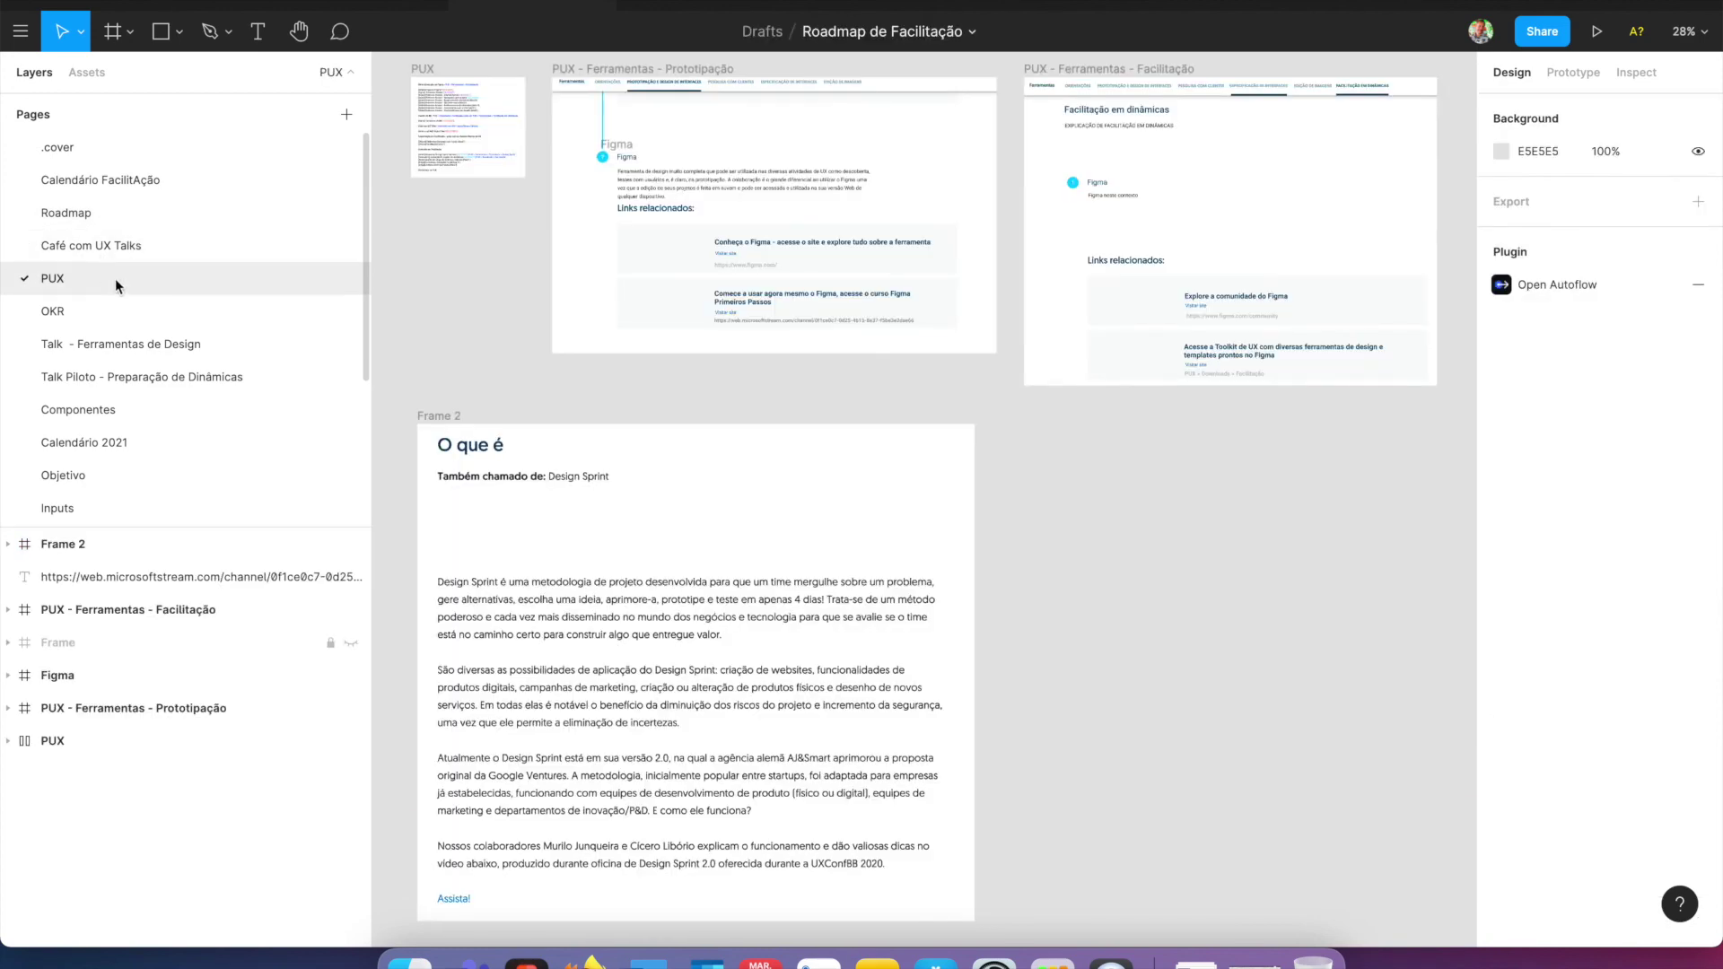
{"action": "left_click", "coordinate": [113, 250]}
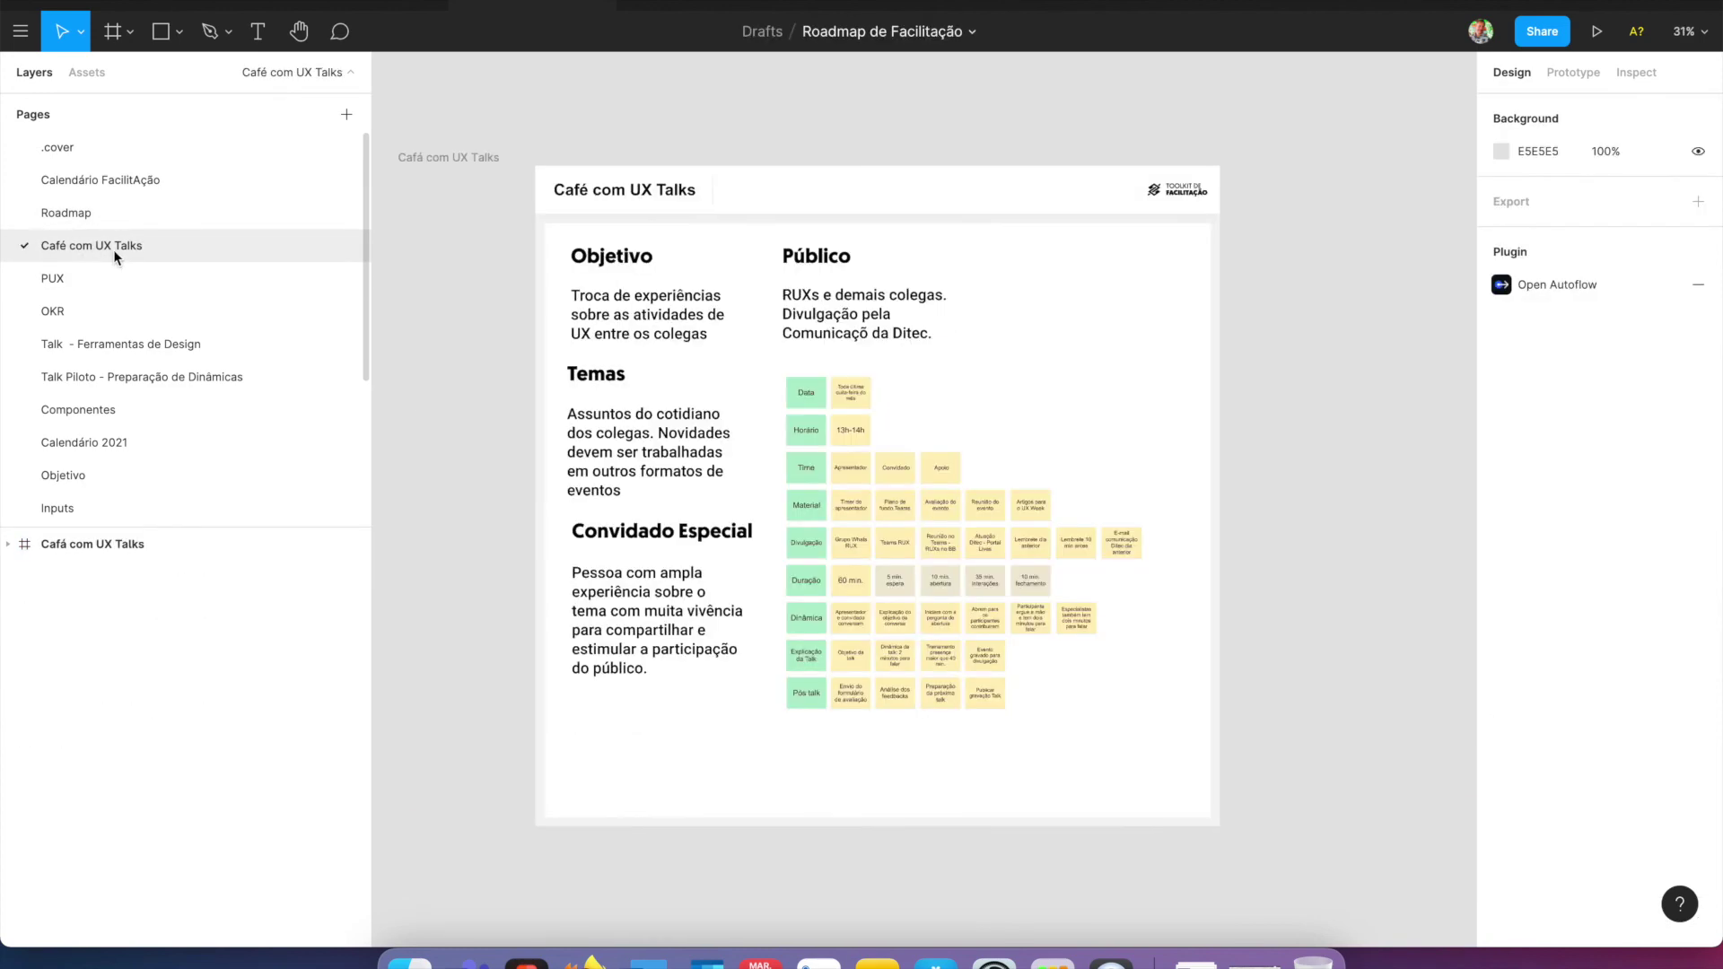
{"action": "left_click", "coordinate": [545, 171]}
{"action": "right_click", "coordinate": [544, 171]}
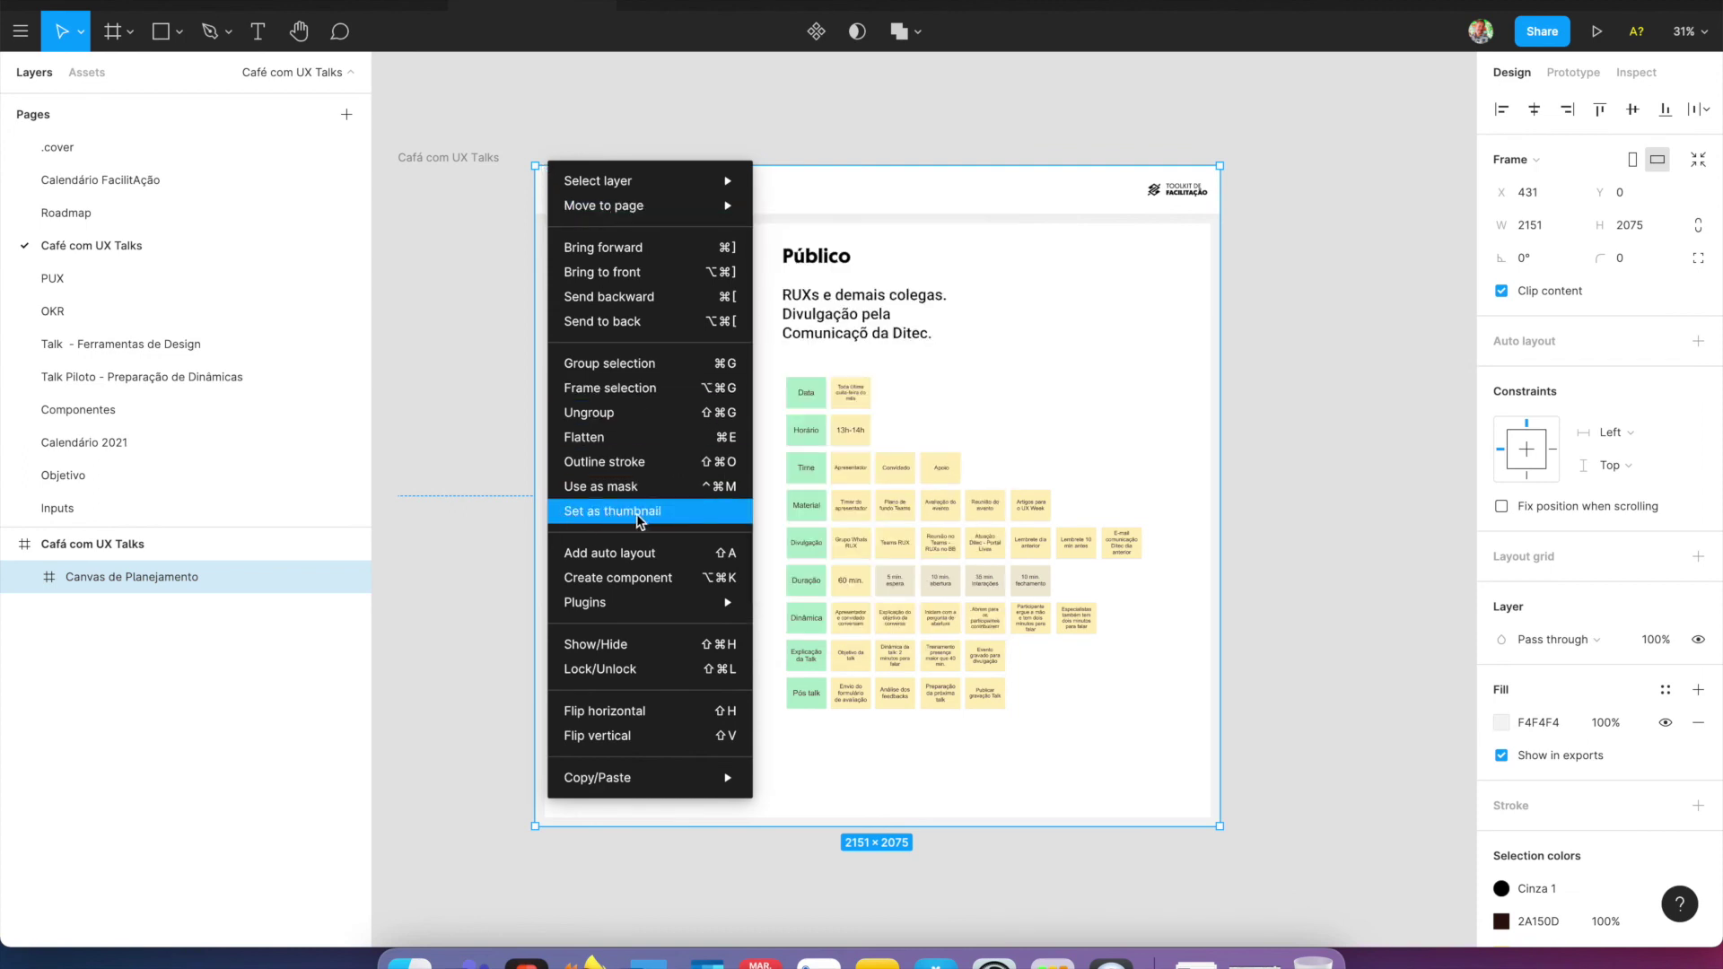
{"action": "left_click", "coordinate": [70, 149]}
{"action": "left_click", "coordinate": [70, 150]}
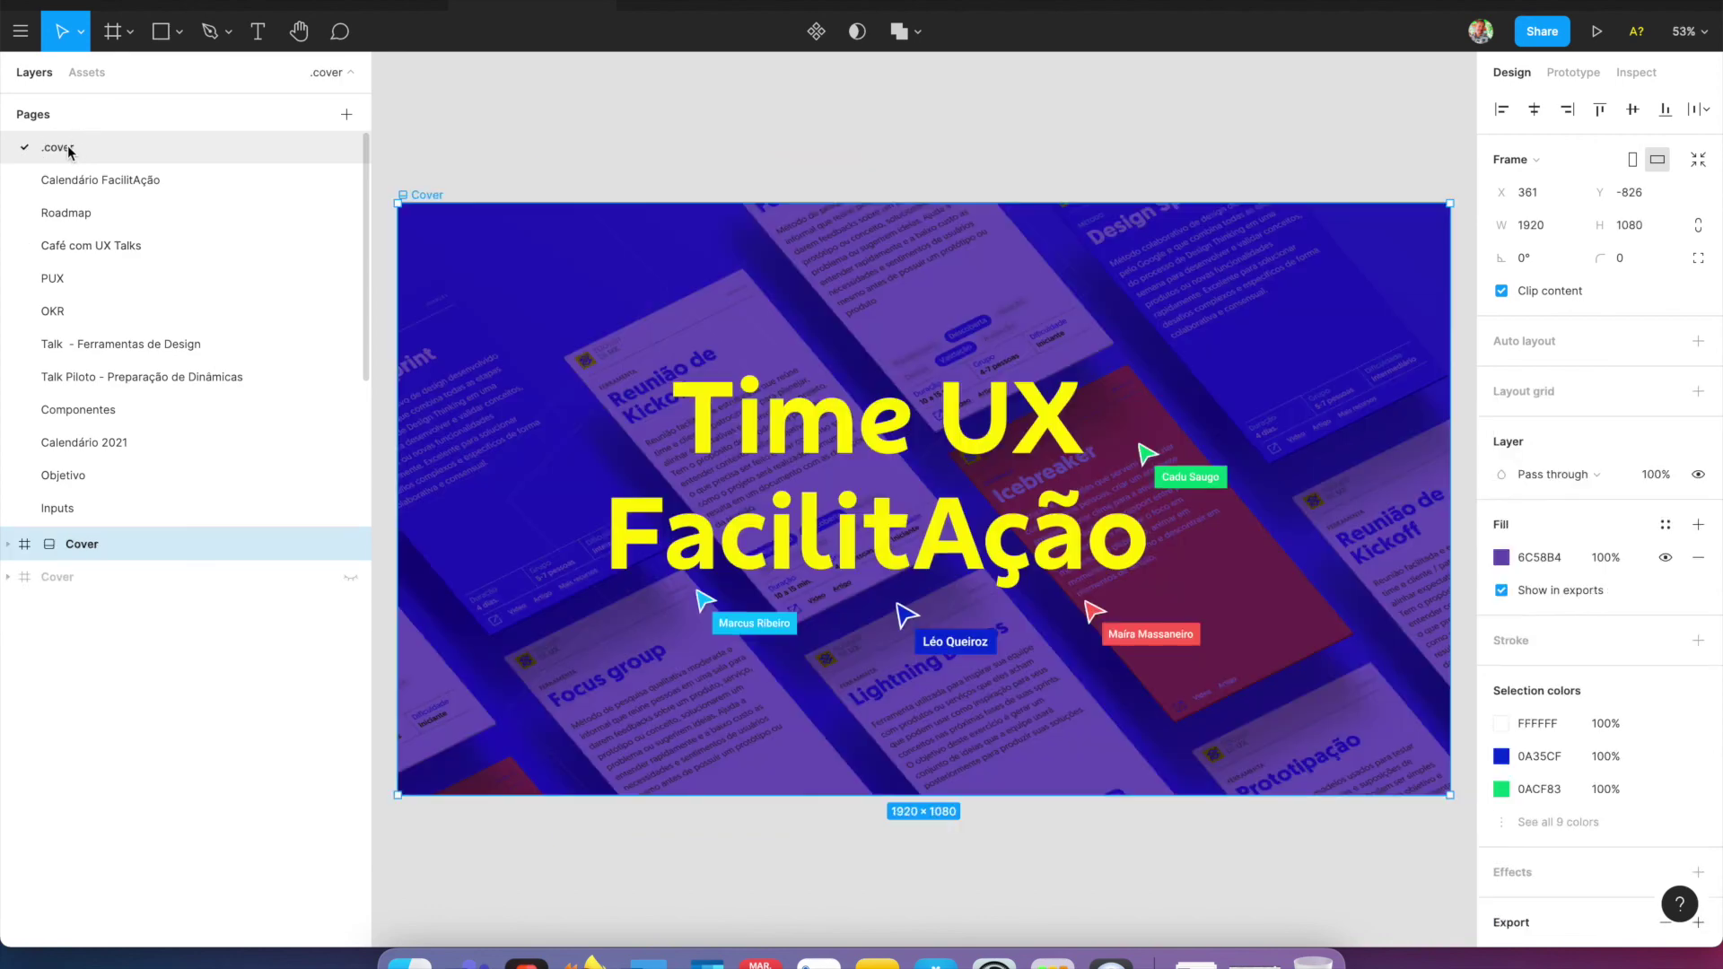
- Return to the Untitled draft with the phone image, view its share settings, and copy the file's link
{"action": "left_click", "coordinate": [101, 5]}
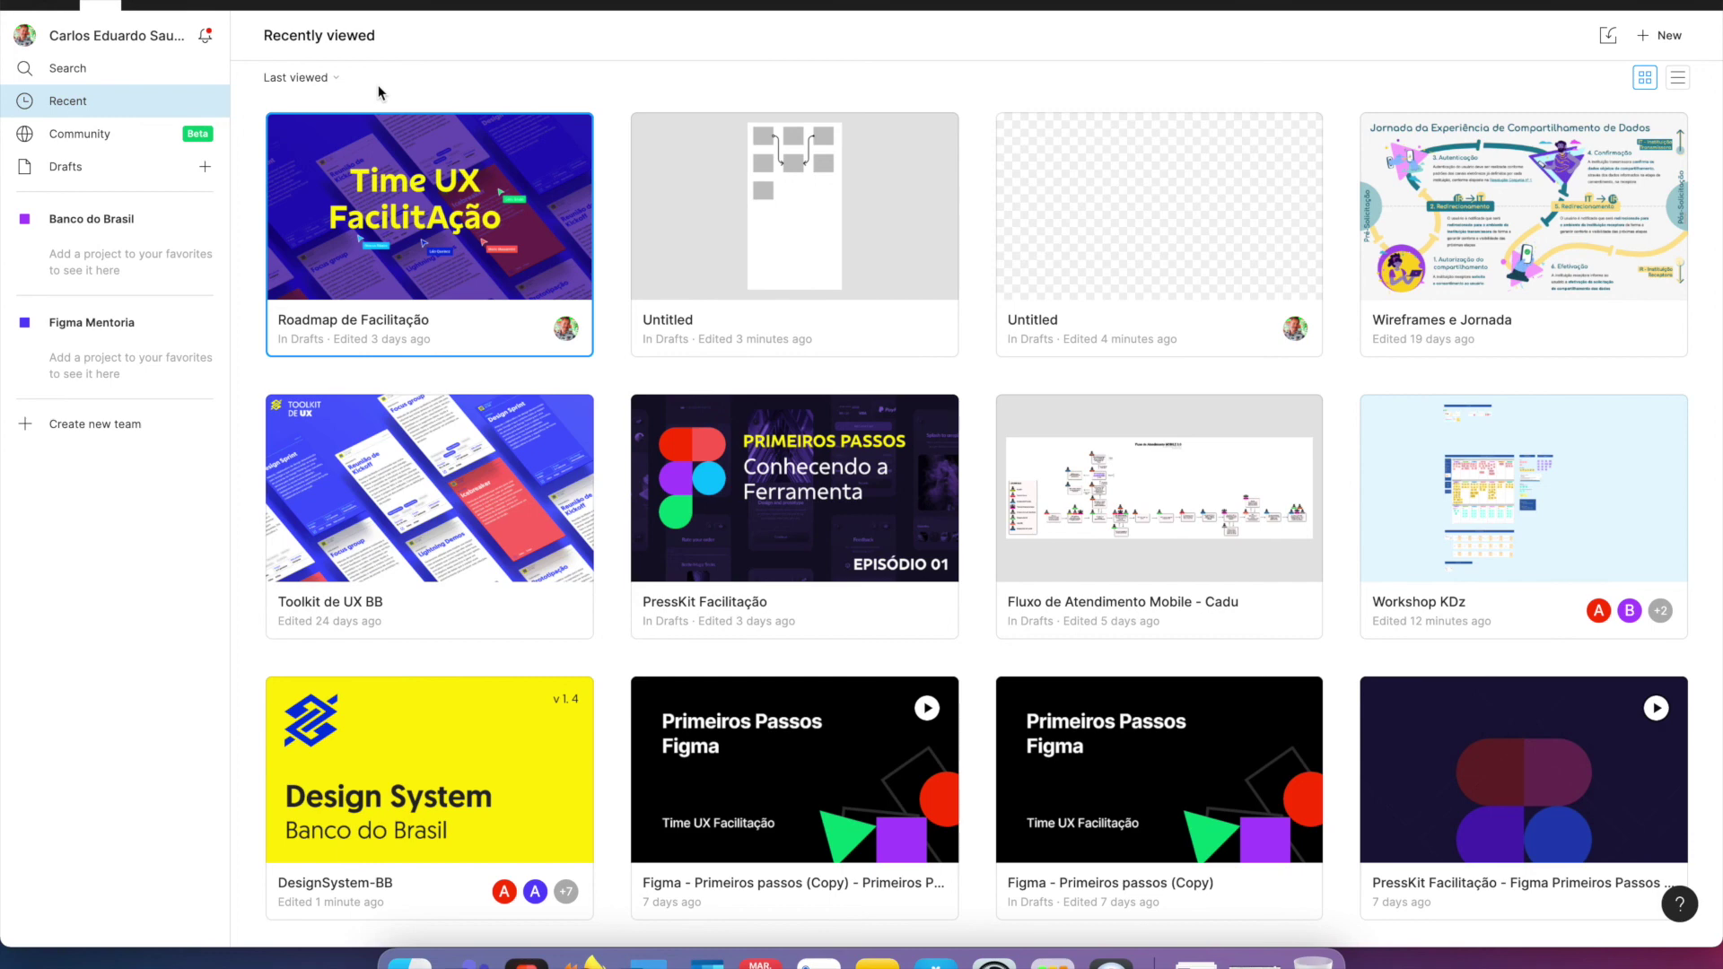
{"action": "double_click", "coordinate": [880, 190]}
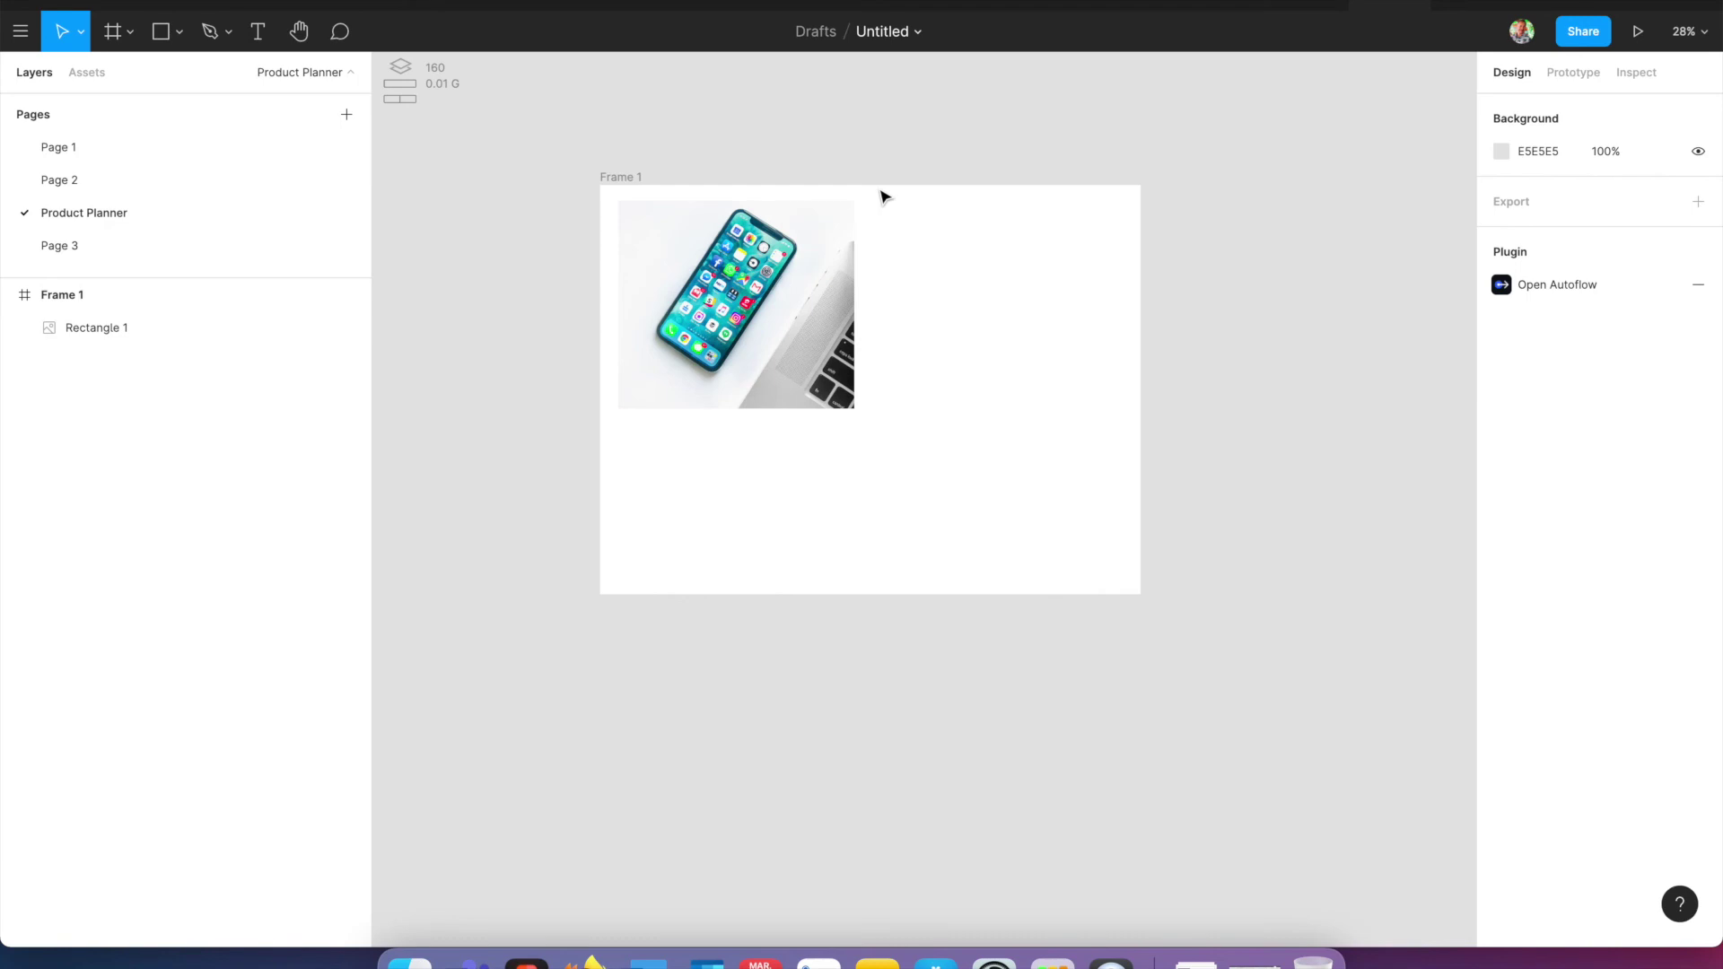
{"action": "left_click", "coordinate": [1582, 36]}
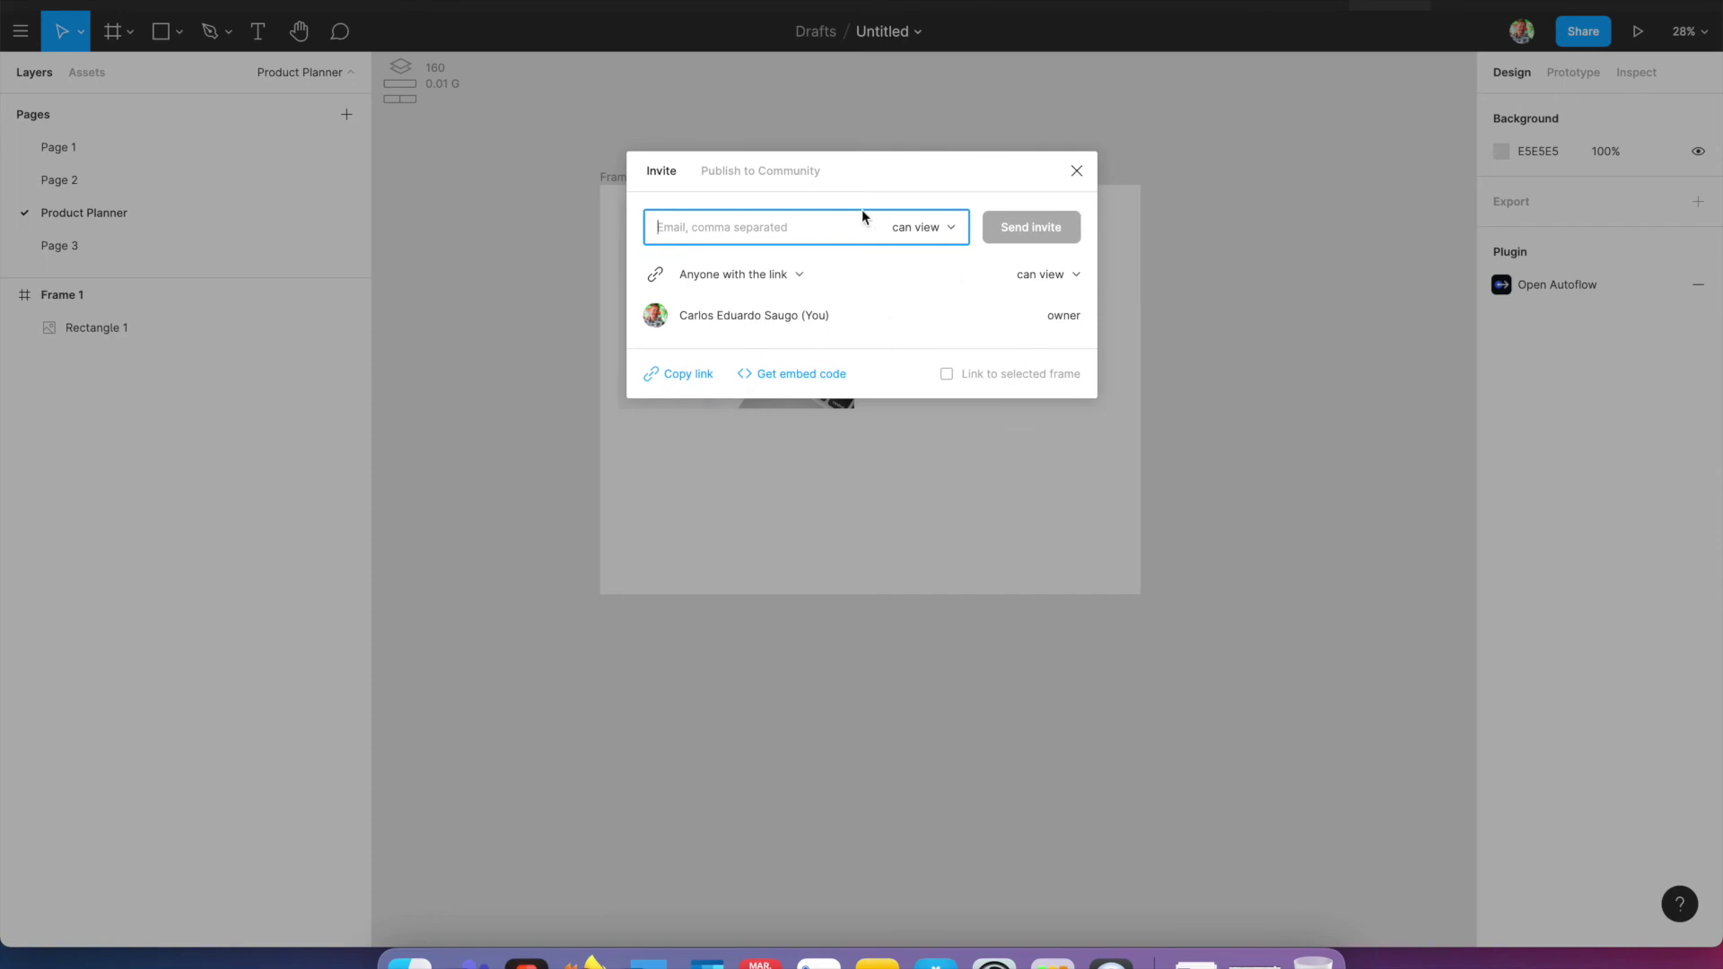
{"action": "left_click", "coordinate": [1077, 172]}
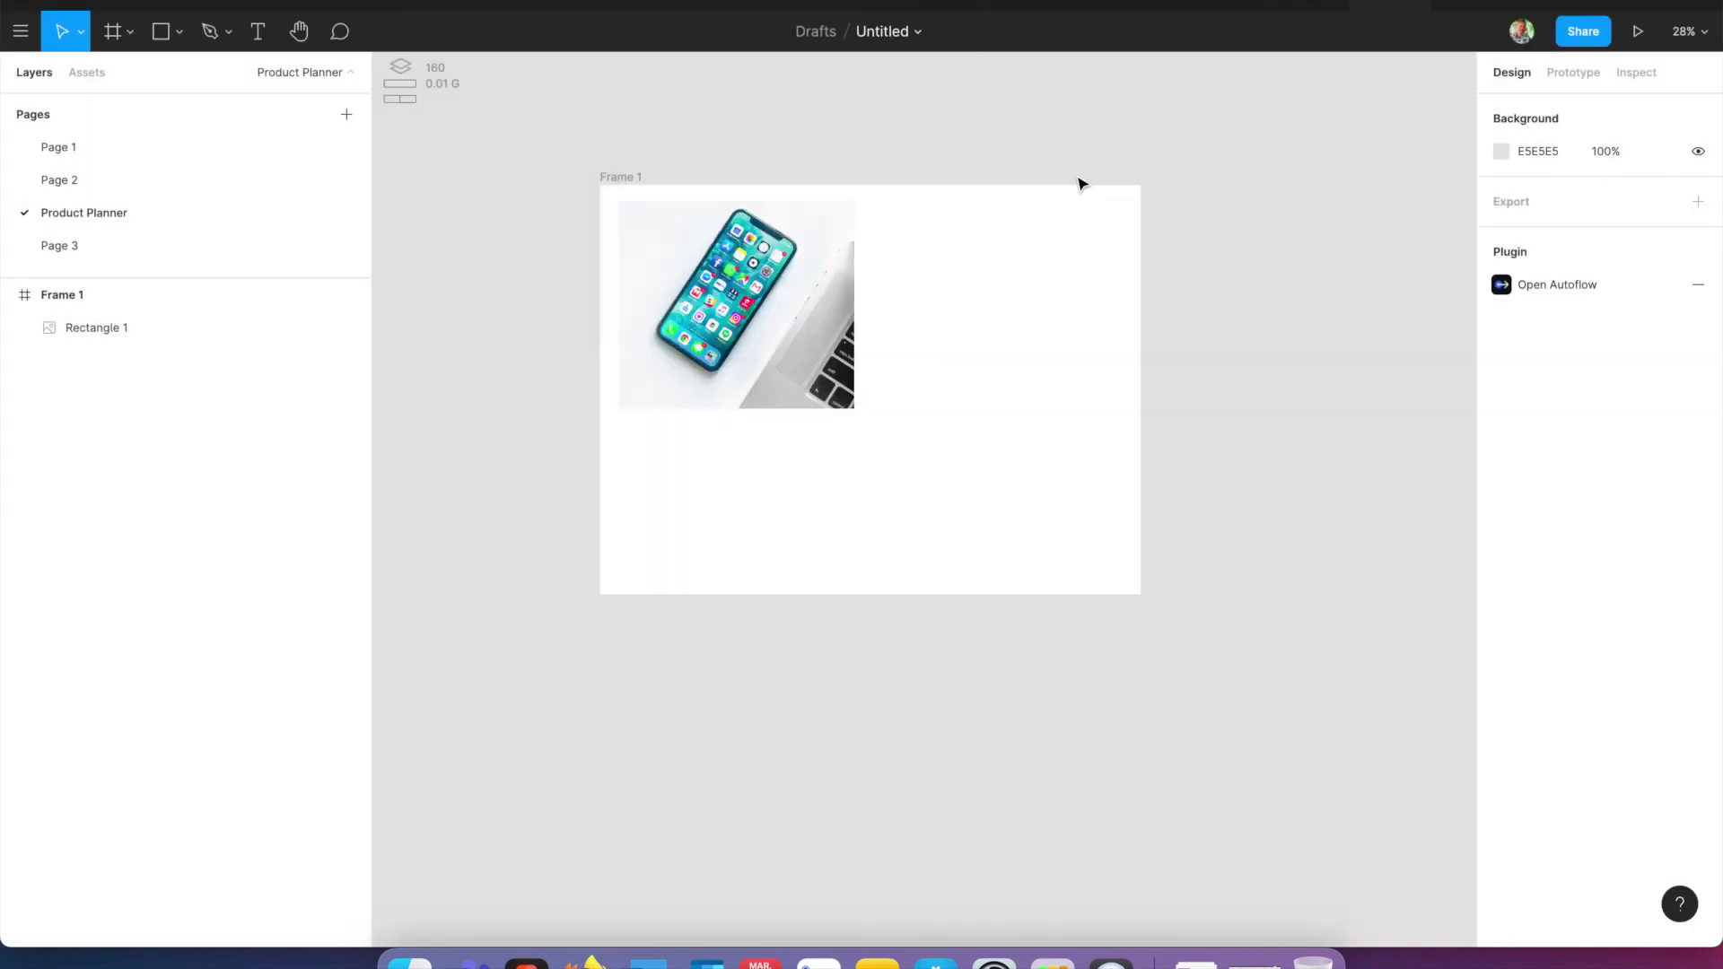
{"action": "right_click", "coordinate": [1384, 4]}
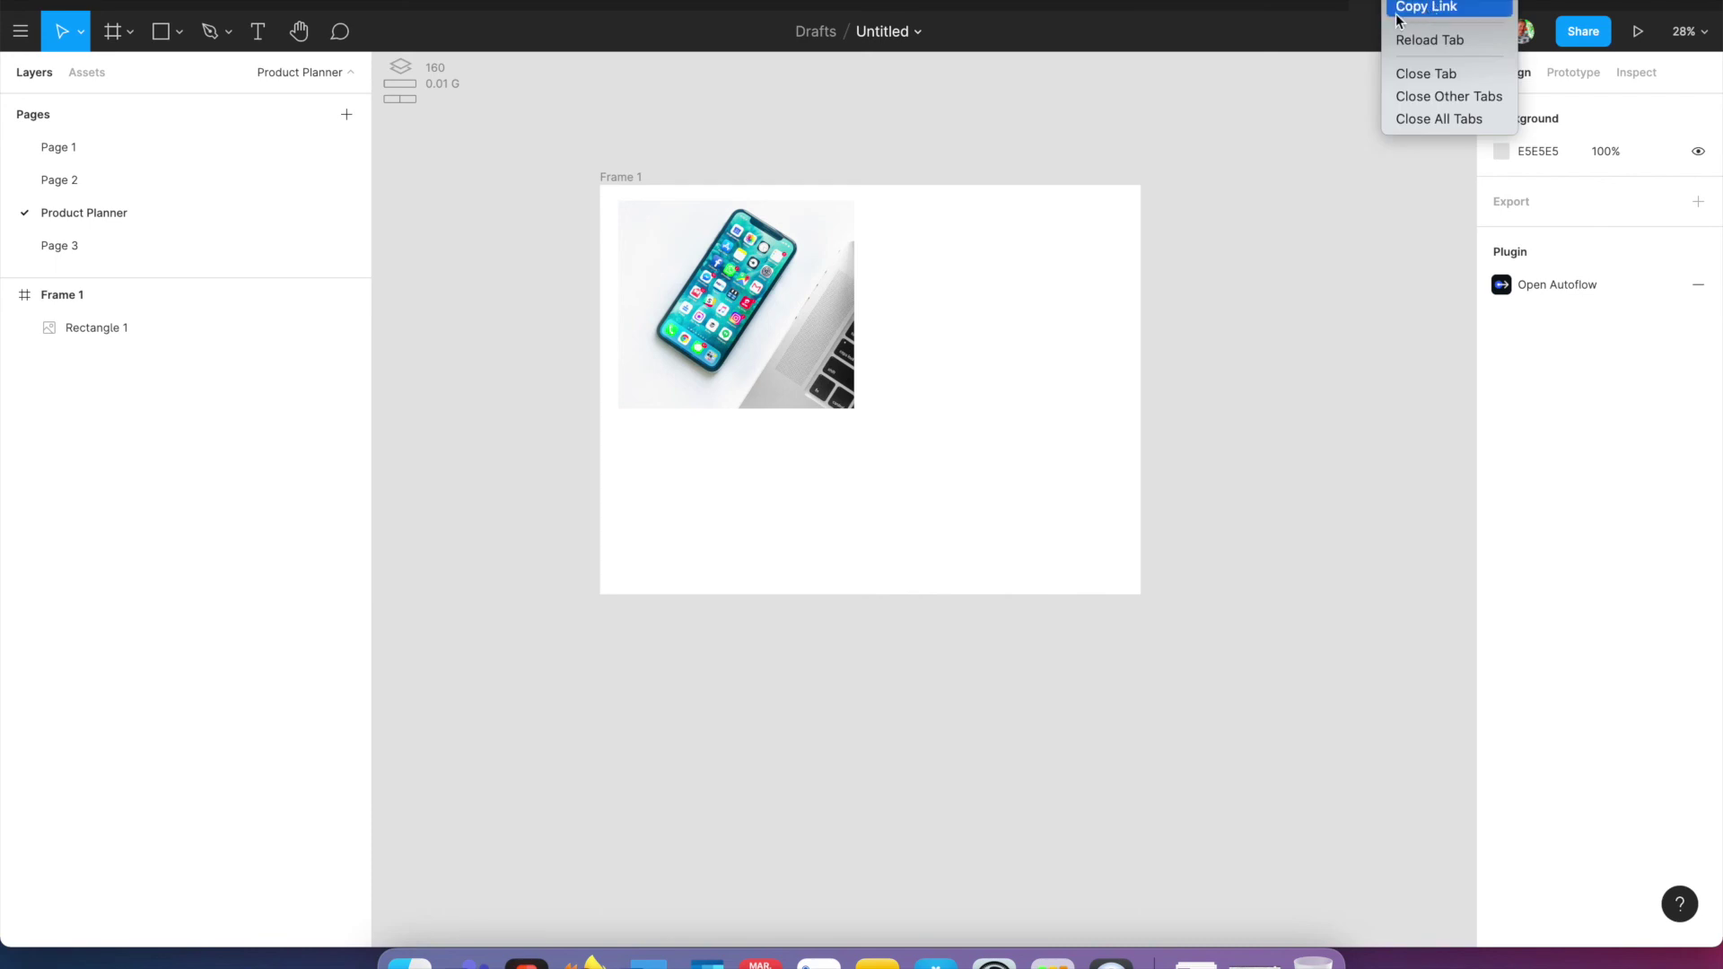
{"action": "left_click", "coordinate": [1430, 7]}
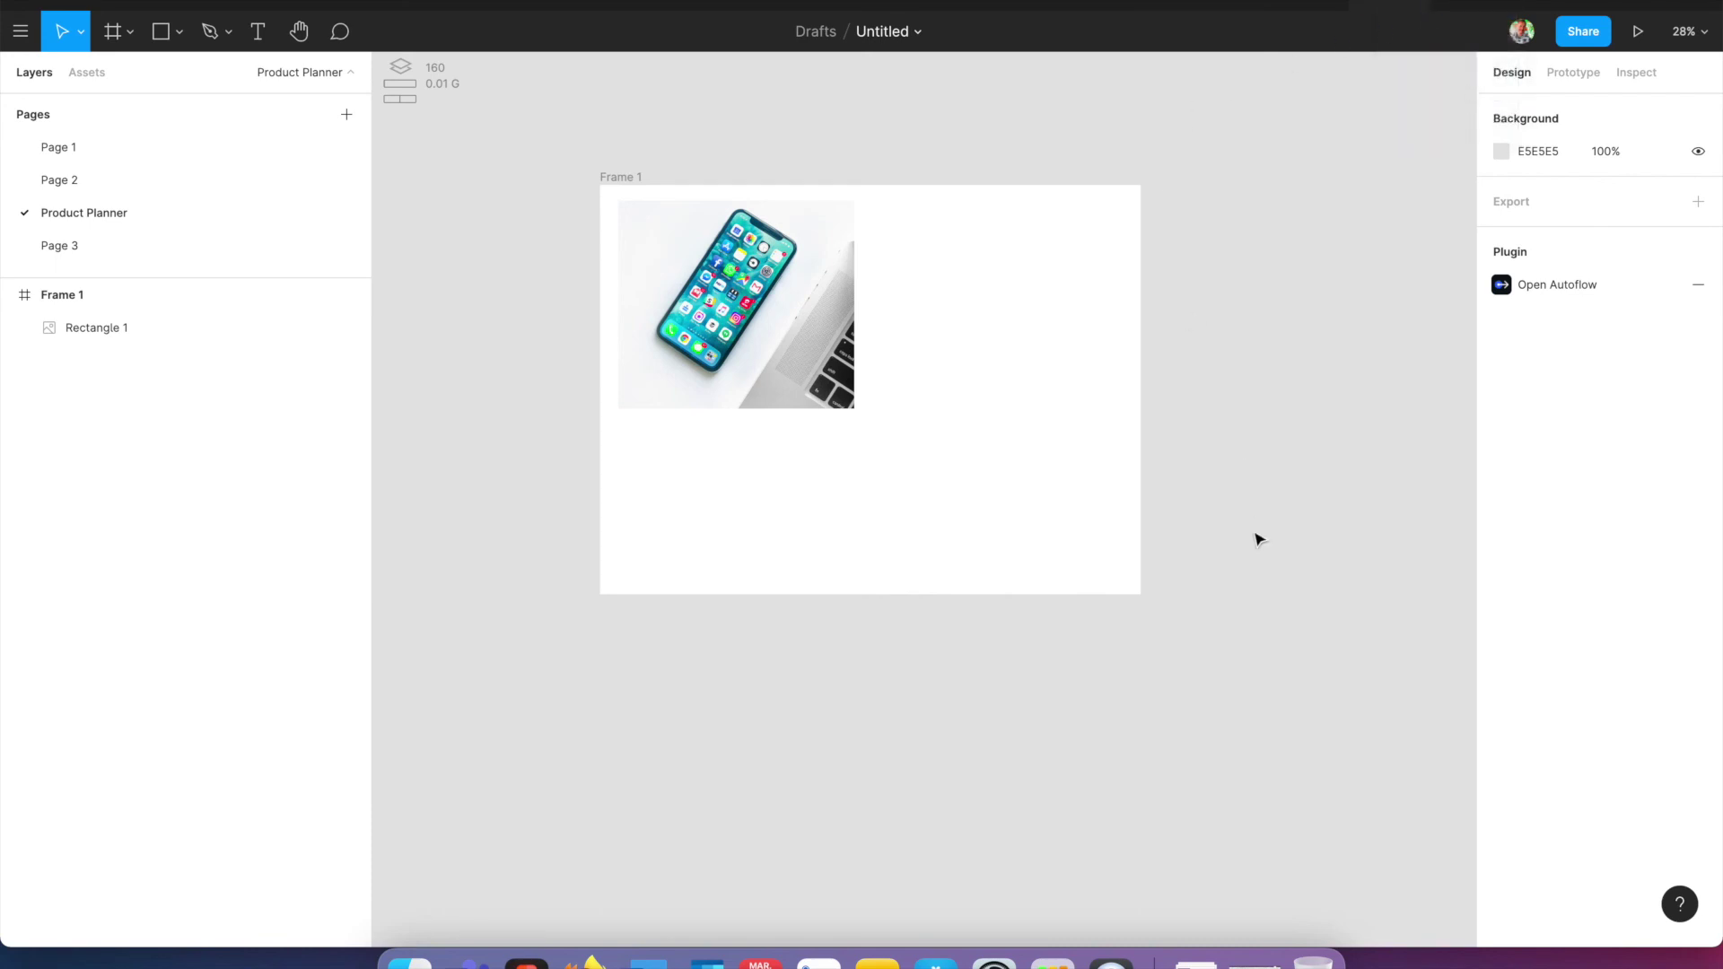